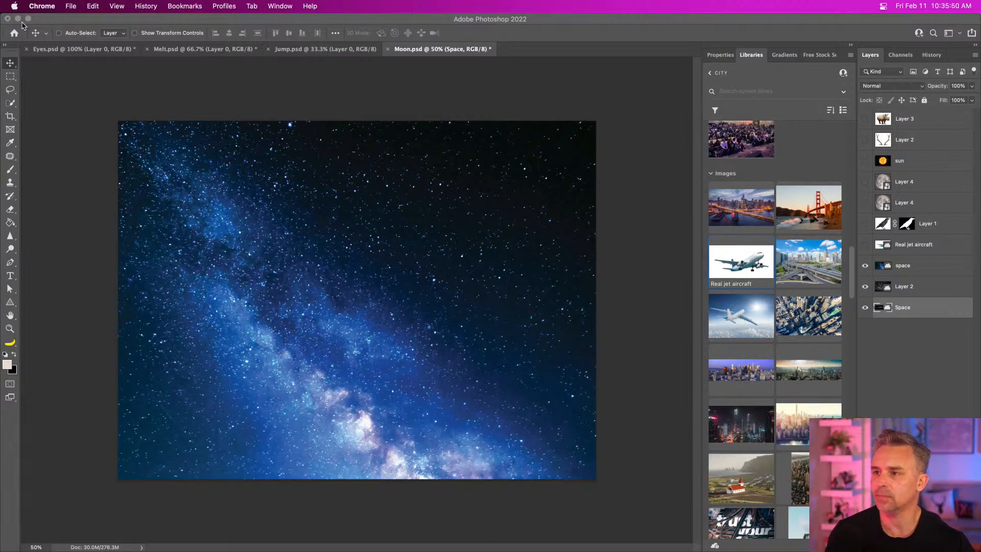
Switch to Chrome and go back to the Useful Generators list on perchance.org
left_click(376, 245)
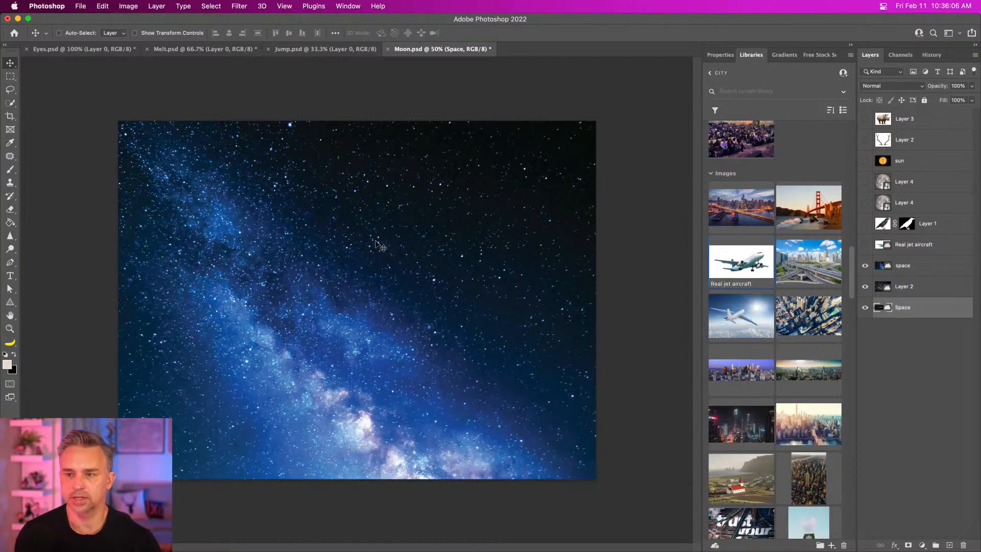
left_click(10, 77)
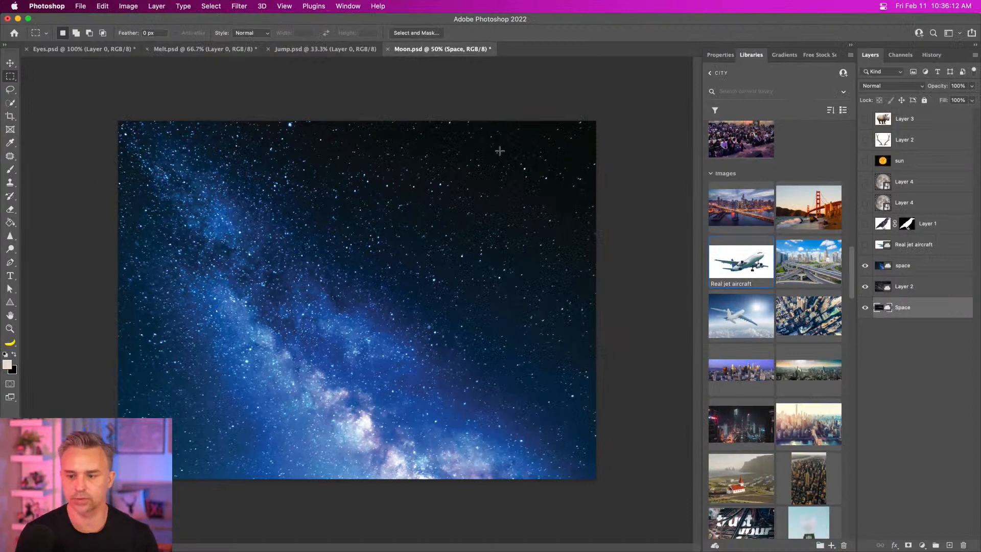
mouse_move(547, 549)
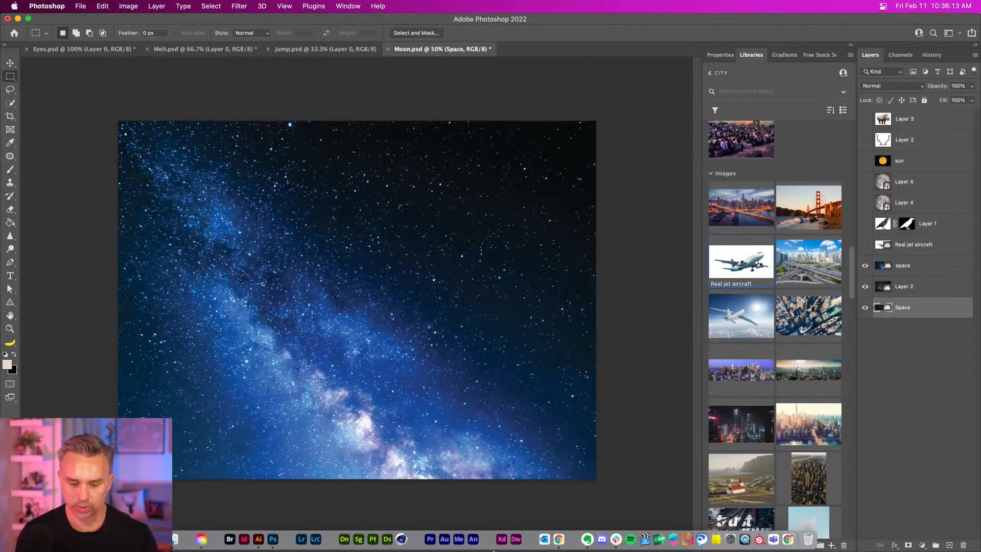
left_click(557, 543)
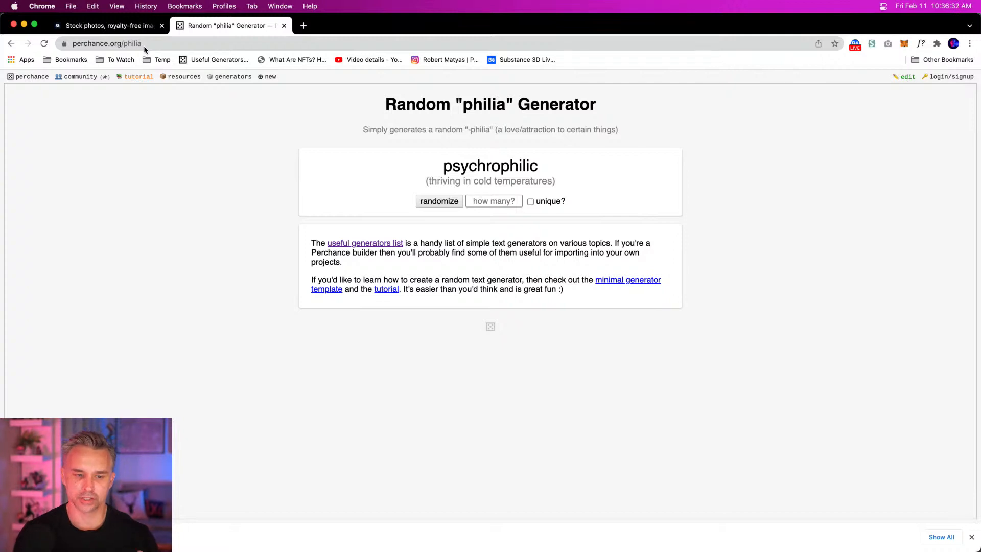
left_click(10, 45)
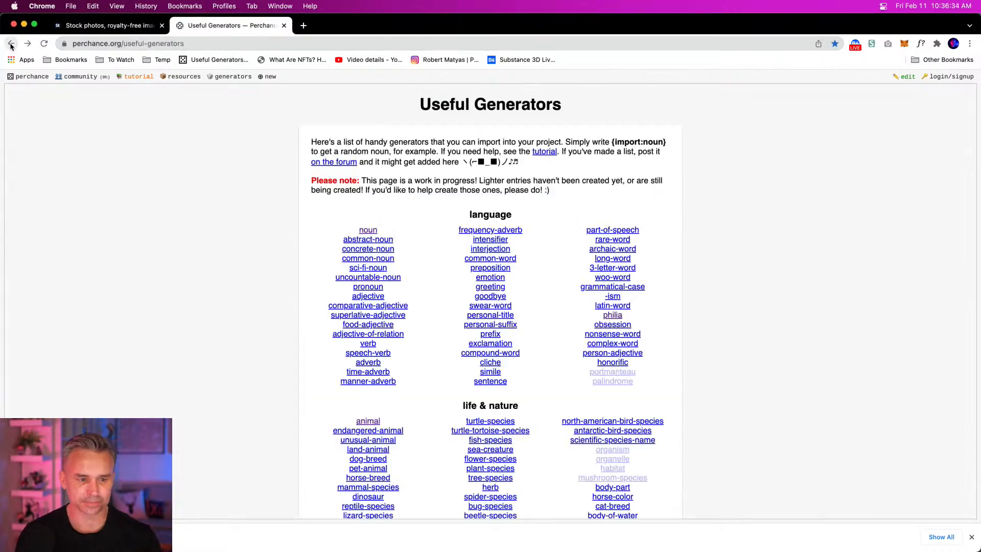
left_click(228, 45)
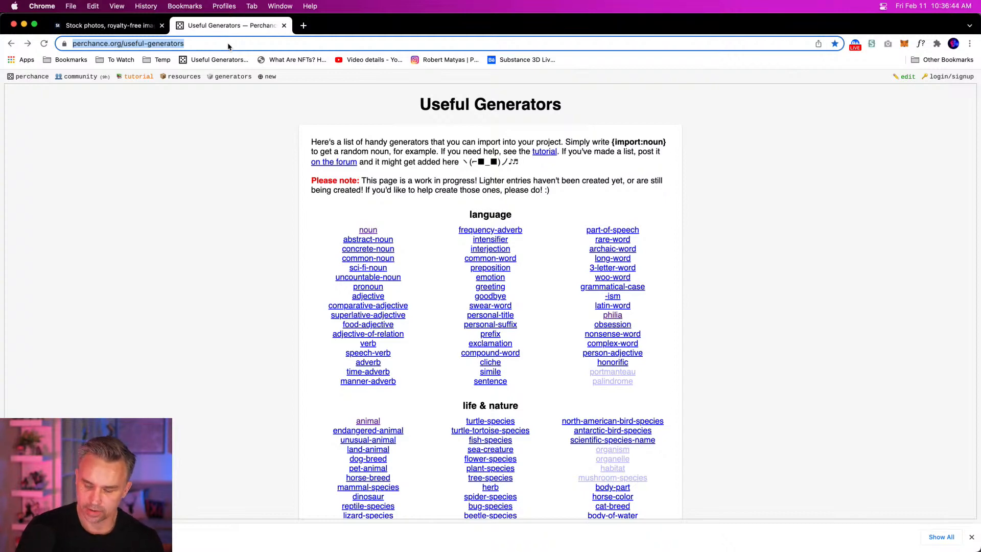
left_click(231, 355)
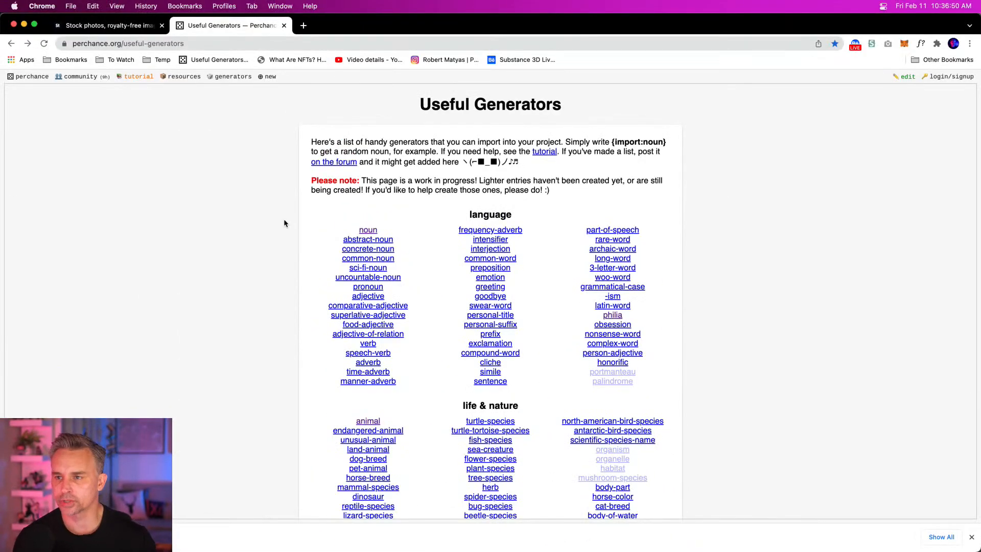
Open the animal generator from the life & nature list and randomize the animal name repeatedly for ideas
left_click(367, 422)
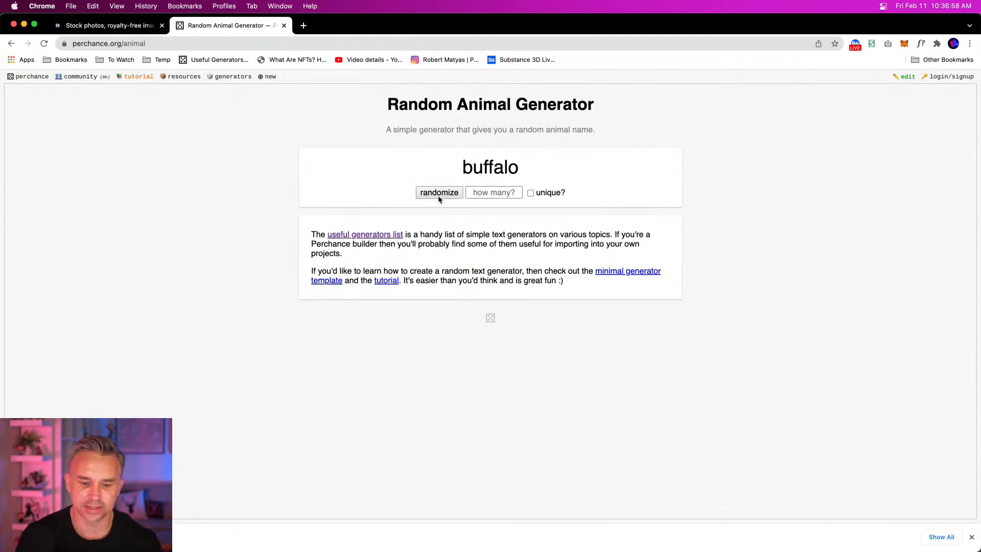
left_click(437, 194)
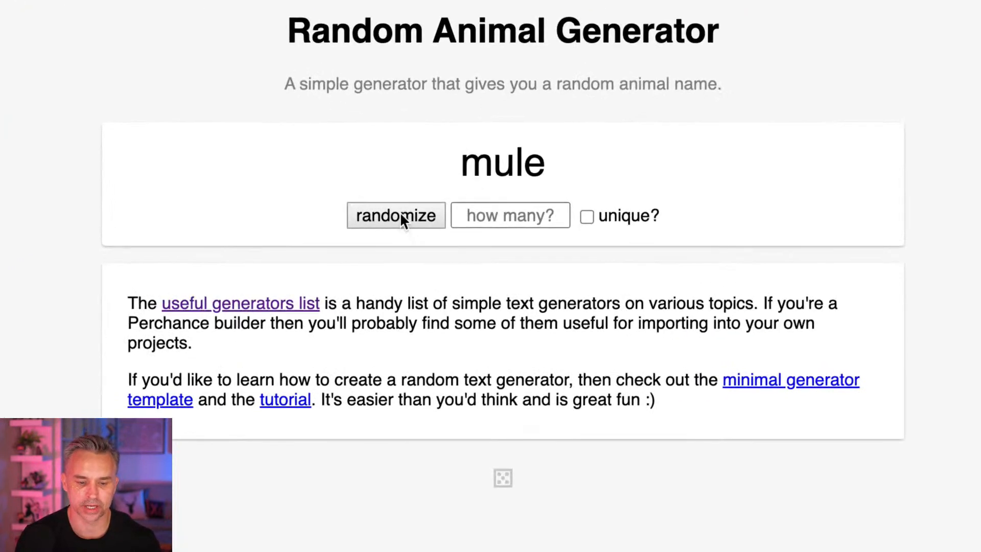
left_click(442, 192)
left_click(401, 212)
left_click(401, 212)
left_click(400, 213)
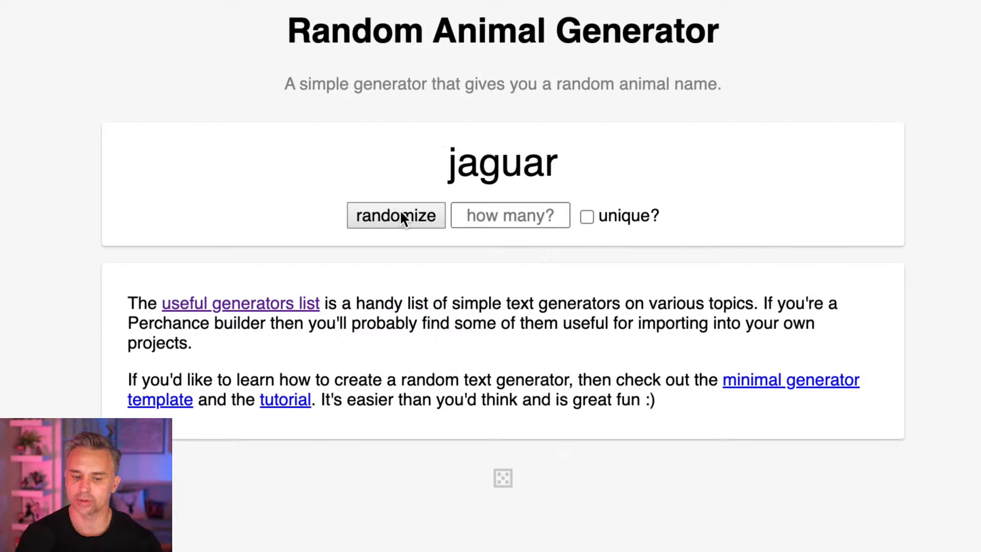
left_click(401, 213)
left_click(400, 217)
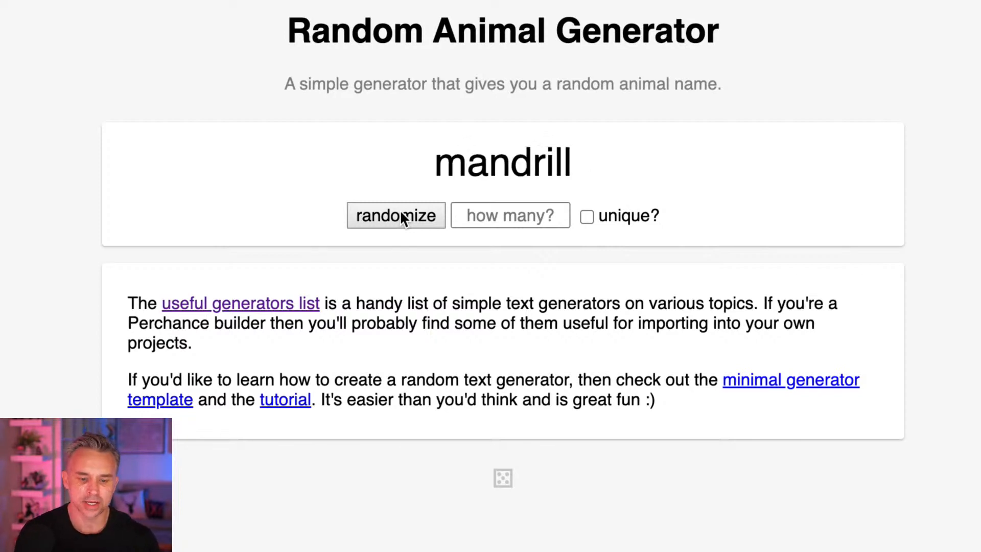
left_click(402, 216)
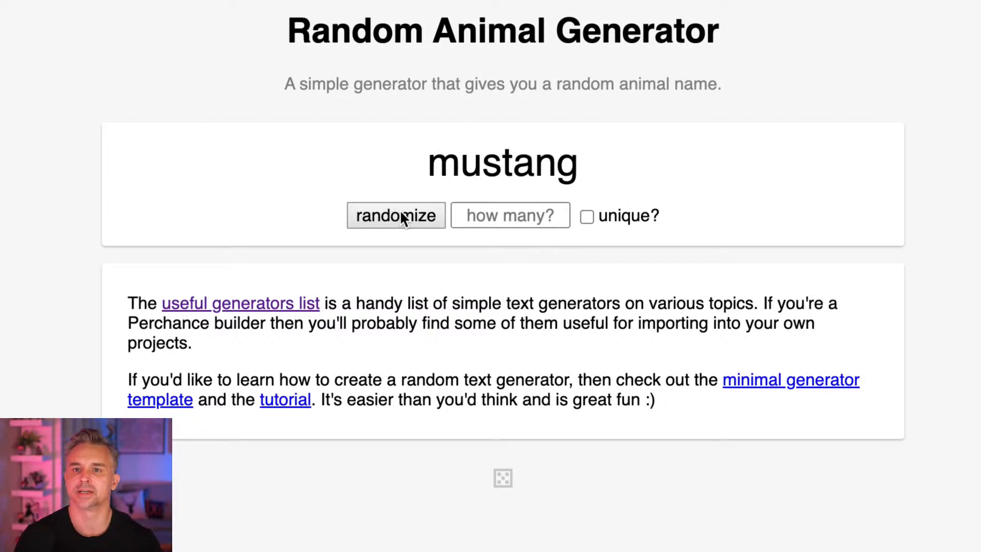
left_click(401, 216)
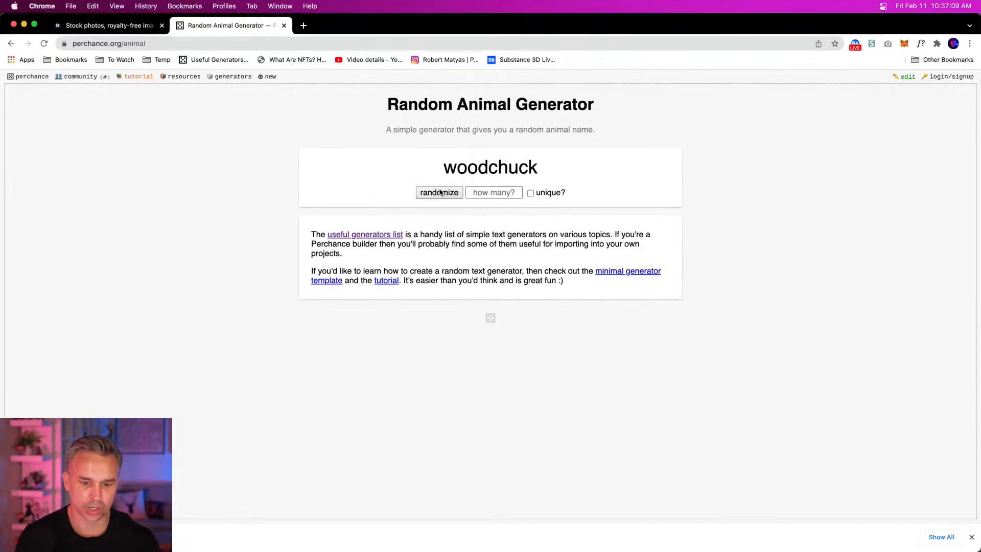
left_click(440, 192)
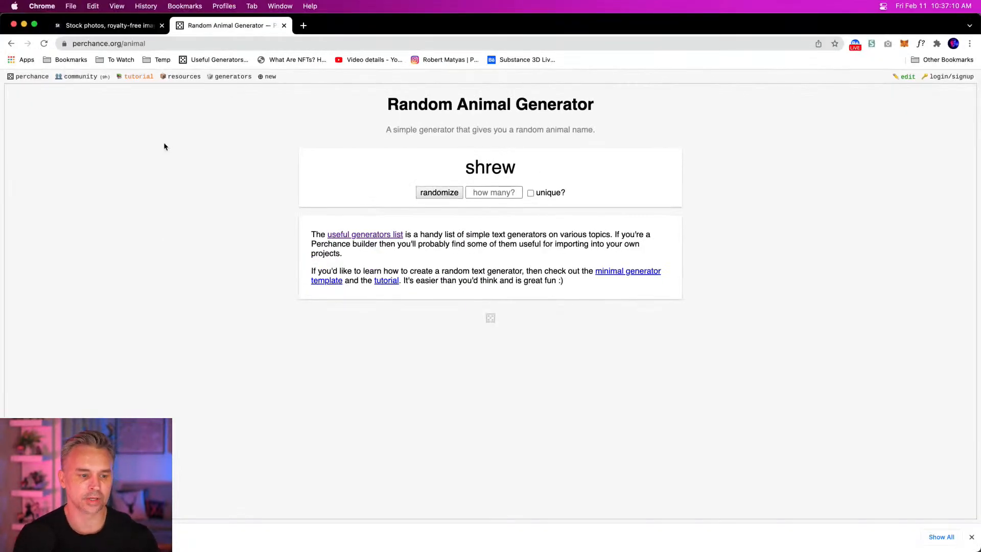
Return to the generators list, open the sci-fi-noun generator and randomize the noun repeatedly
left_click(9, 43)
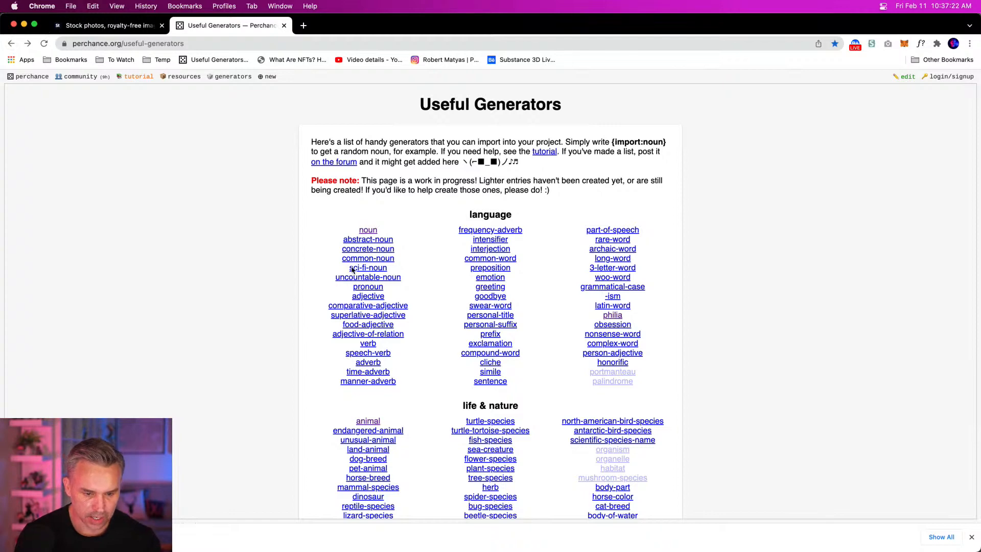
left_click(368, 268)
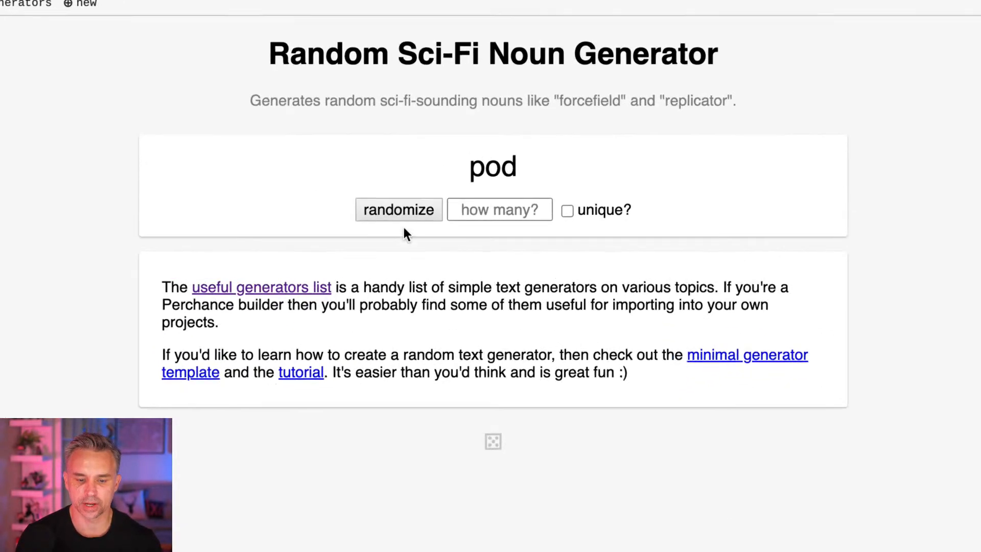
left_click(418, 201)
left_click(419, 201)
left_click(401, 211)
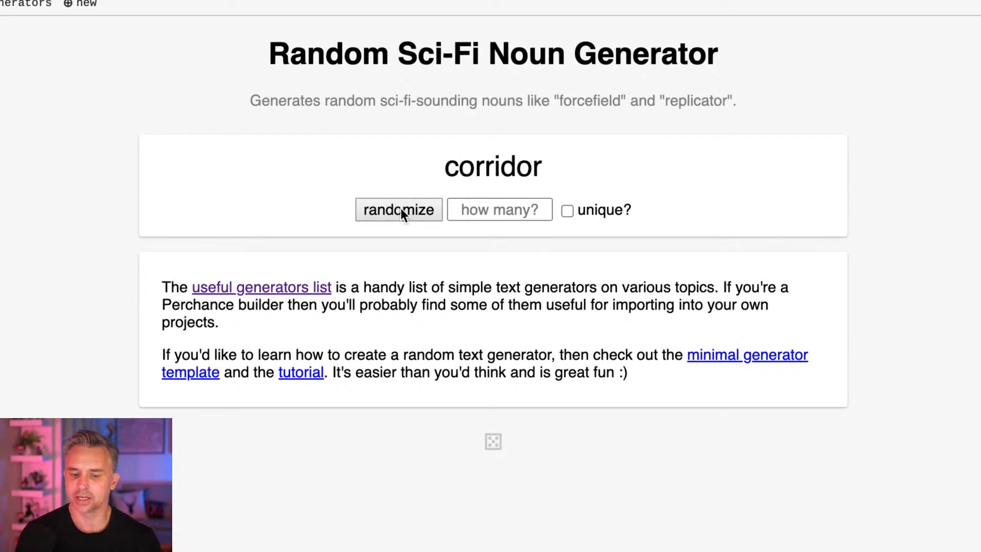
left_click(401, 211)
left_click(401, 211)
left_click(401, 211)
left_click(401, 211)
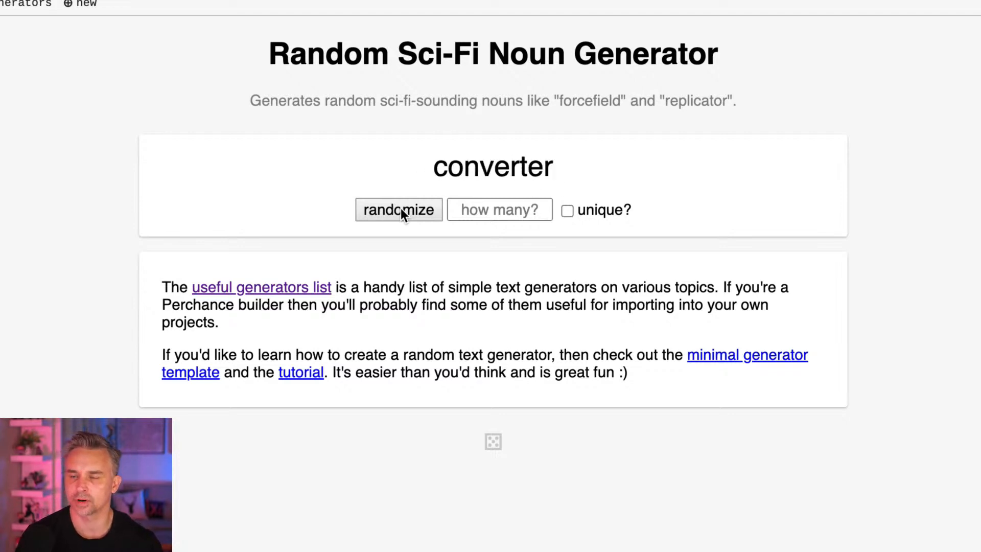
left_click(401, 211)
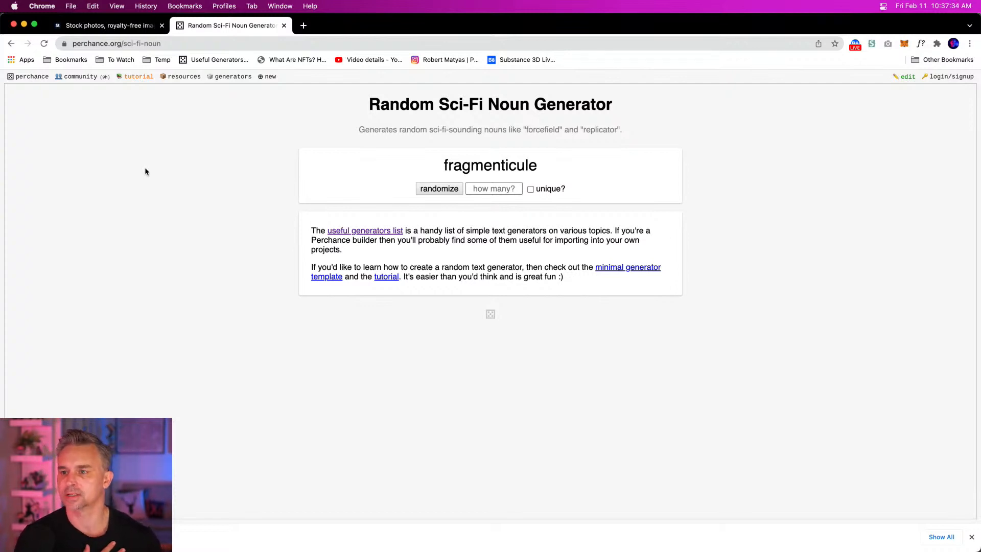
Dismiss the browser's downloads bar and minimise Chrome to return to Photoshop's Moon.psd document
left_click(972, 536)
left_click(24, 25)
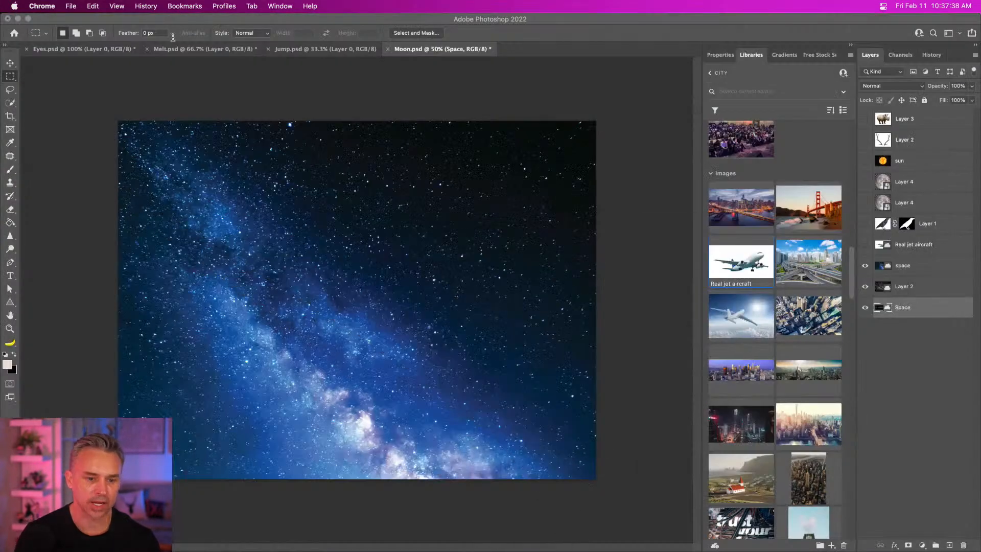
left_click(313, 28)
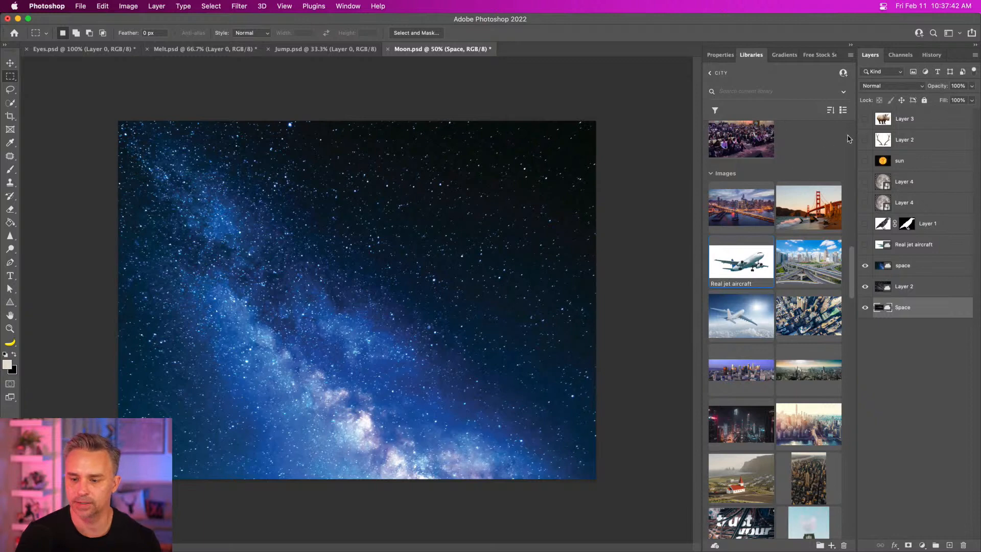
scroll(852, 138, "up", 15)
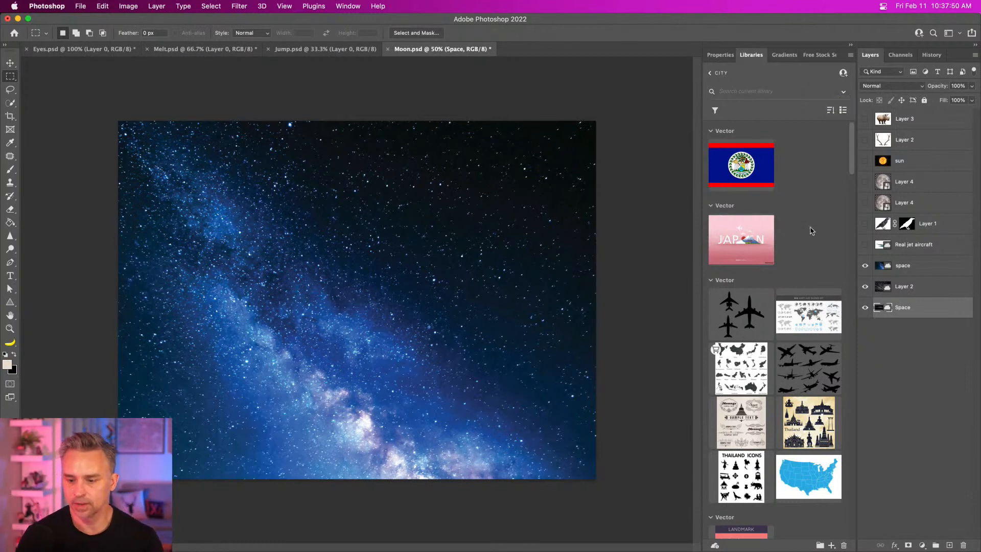
Show the lower Layer 4 containing the moon and rasterize that layer
left_click(865, 203)
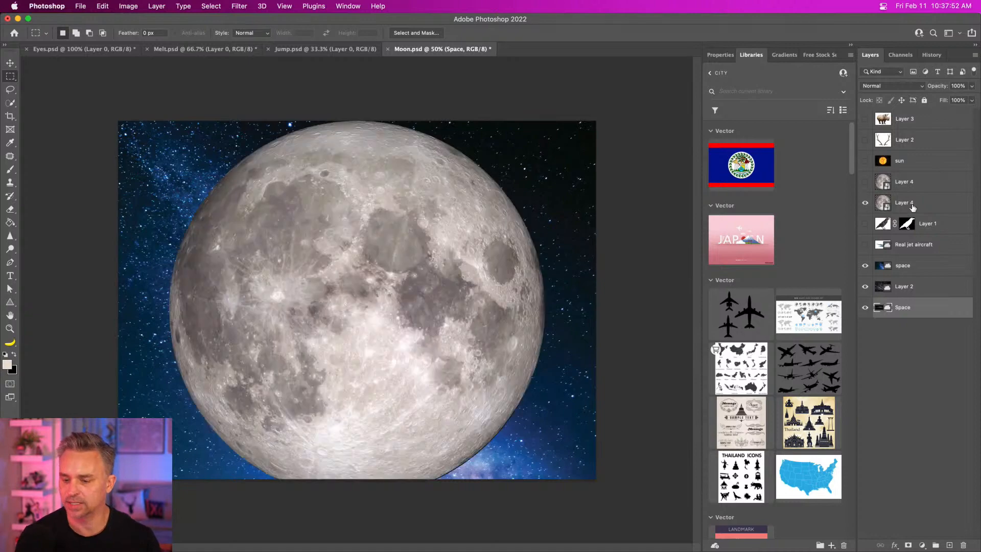
left_click(909, 205)
right_click(911, 204)
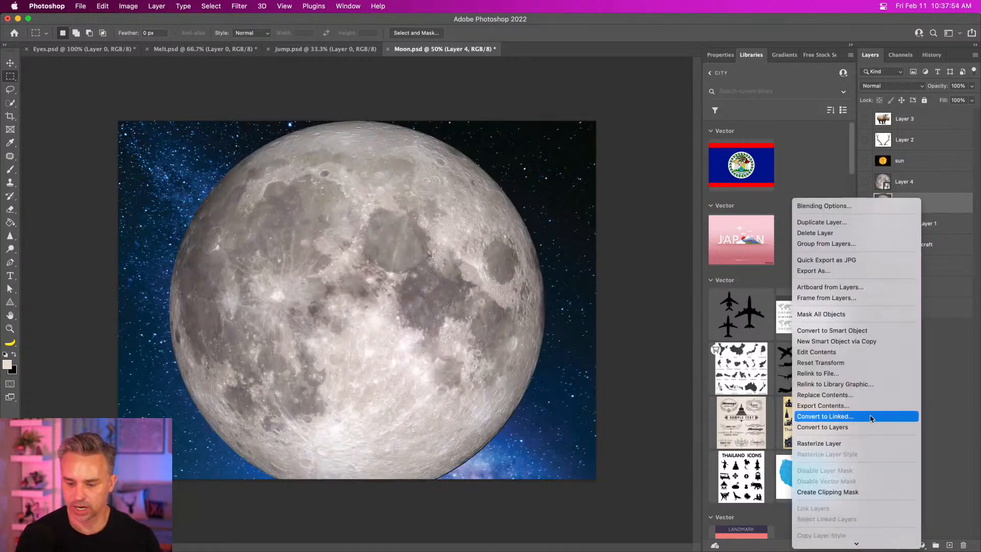
left_click(868, 443)
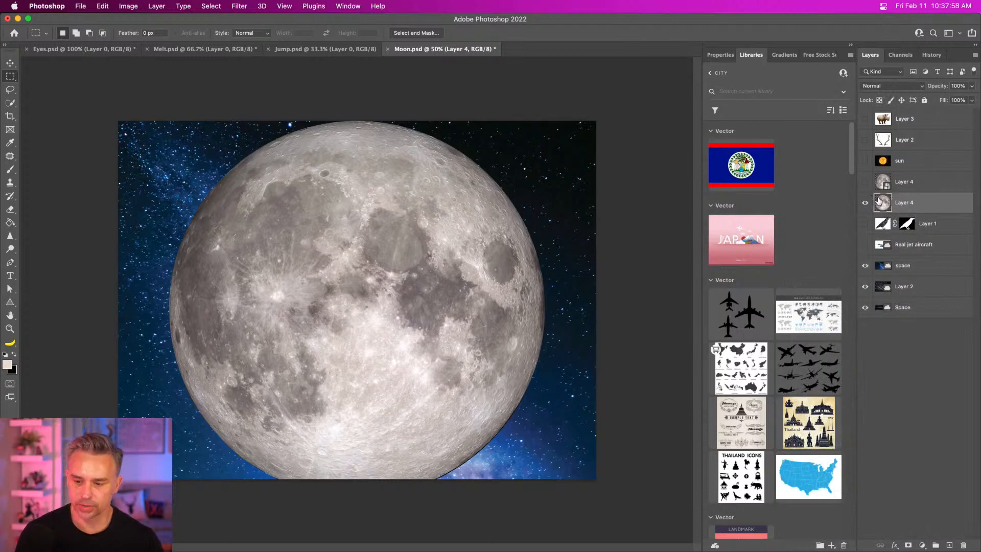
Scale the moon down proportionally with Free Transform and place it near the centre of the starry sky
key("super+equal")
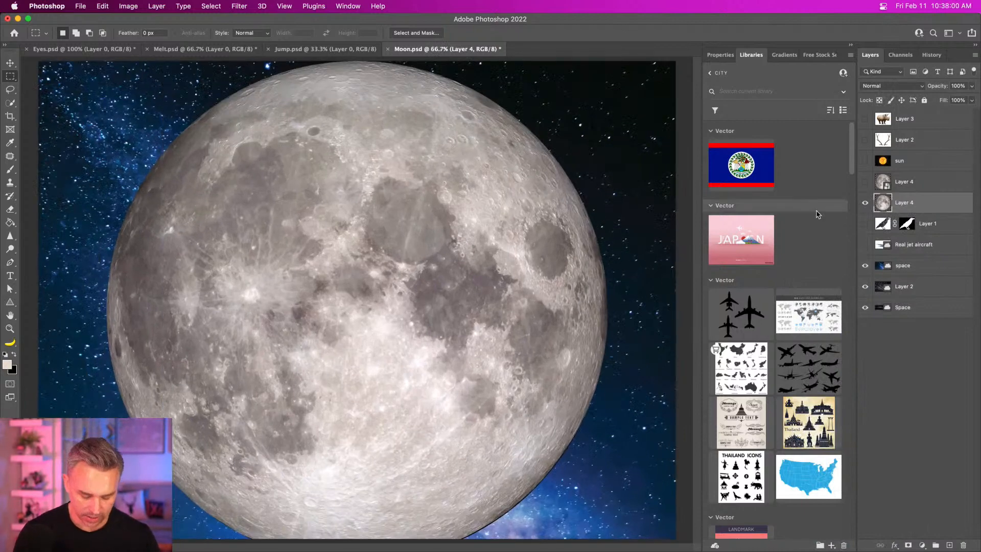
key("super+t")
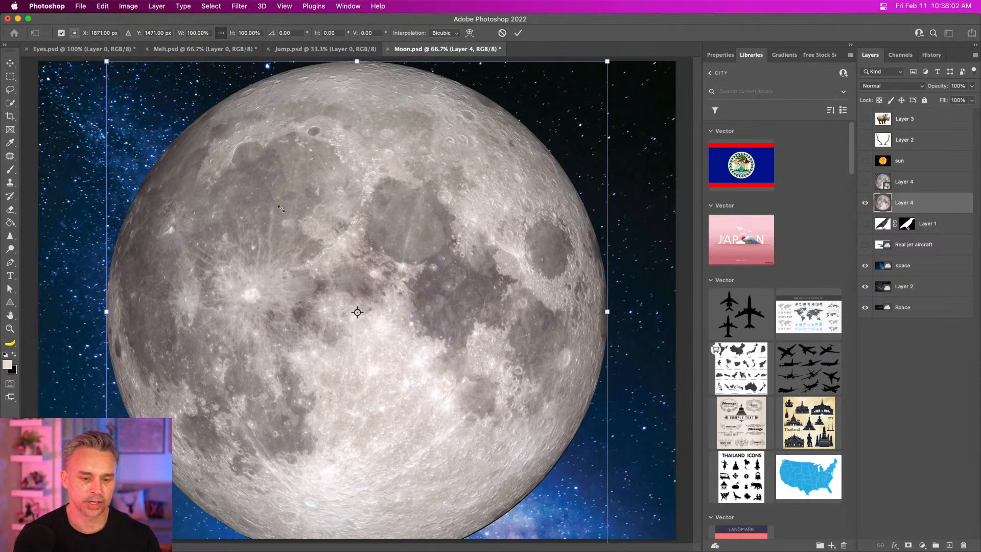
left_click_drag(106, 62, 317, 248)
left_click_drag(474, 333, 406, 241)
key("Return")
key("m")
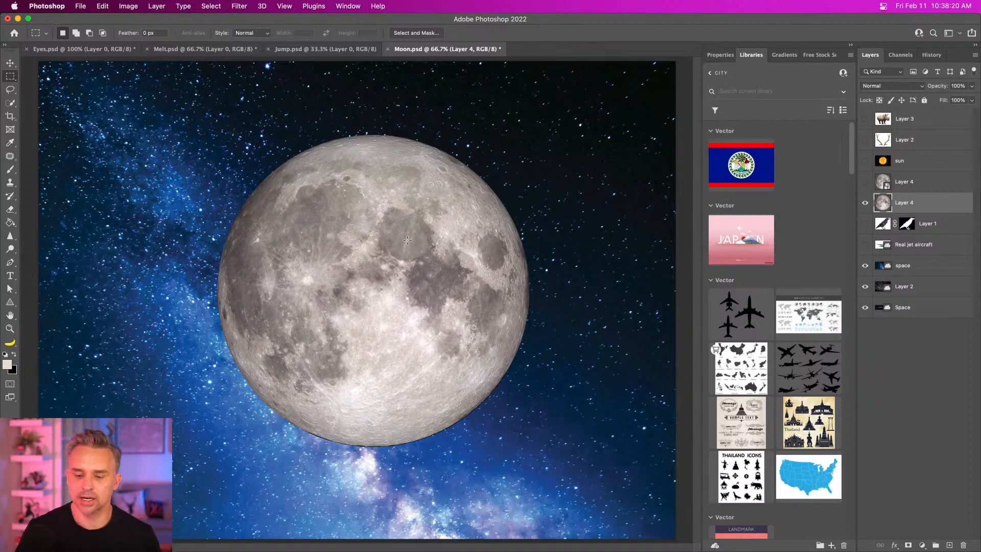
left_click(9, 63)
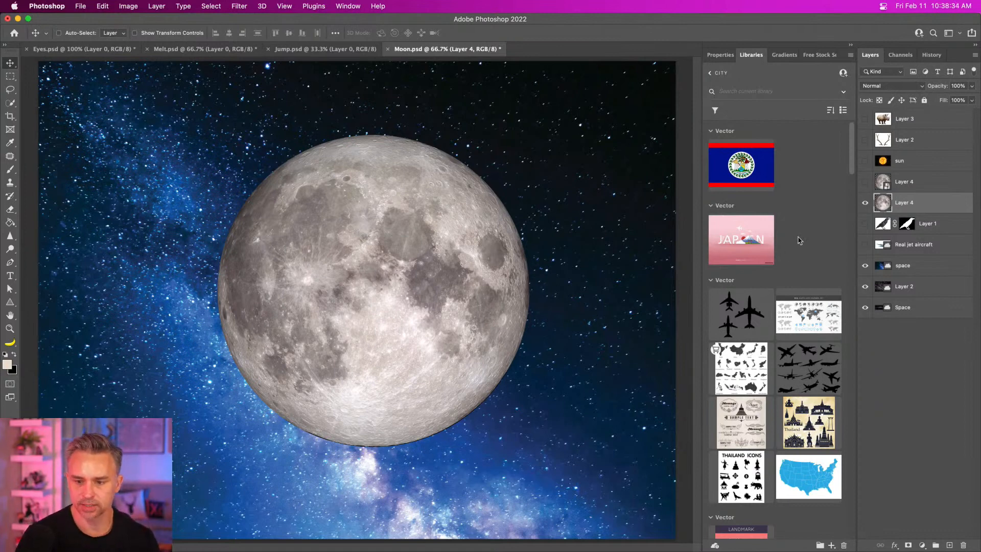
Search Free Stock Search 2 Pro photos for "oranges" and open the close-up orange slices photo at 3648 x 5472 px
left_click(816, 55)
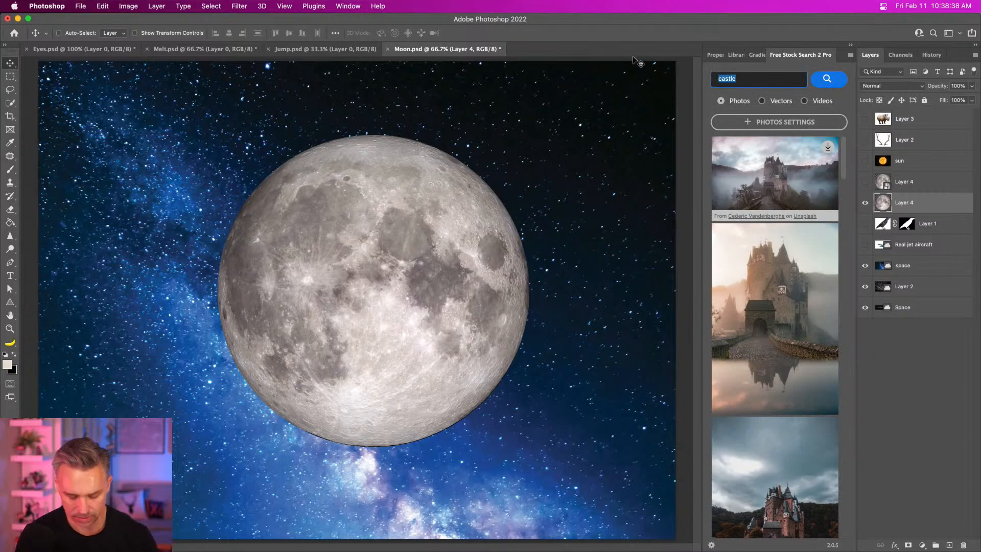
type("oranges")
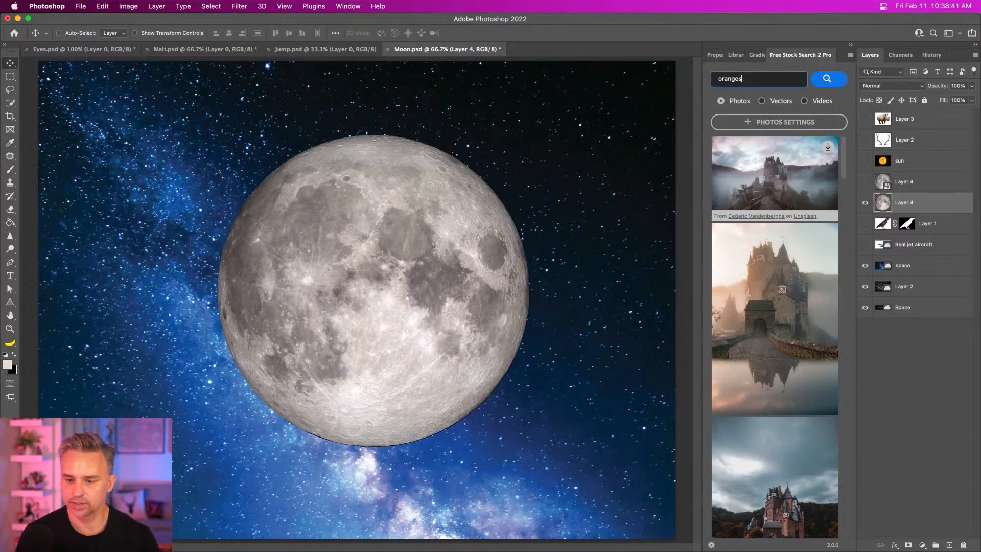
key("Return")
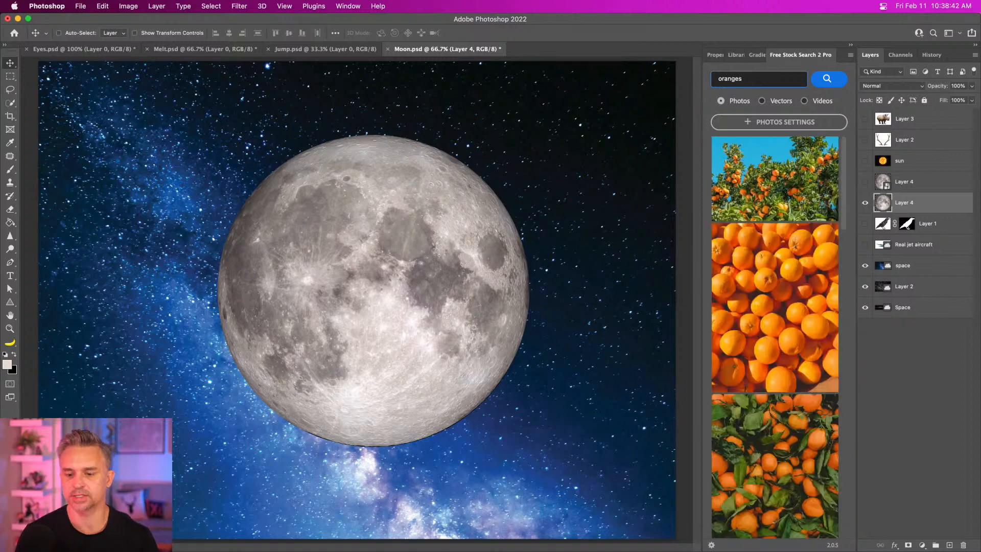
scroll(808, 302, "down", 5)
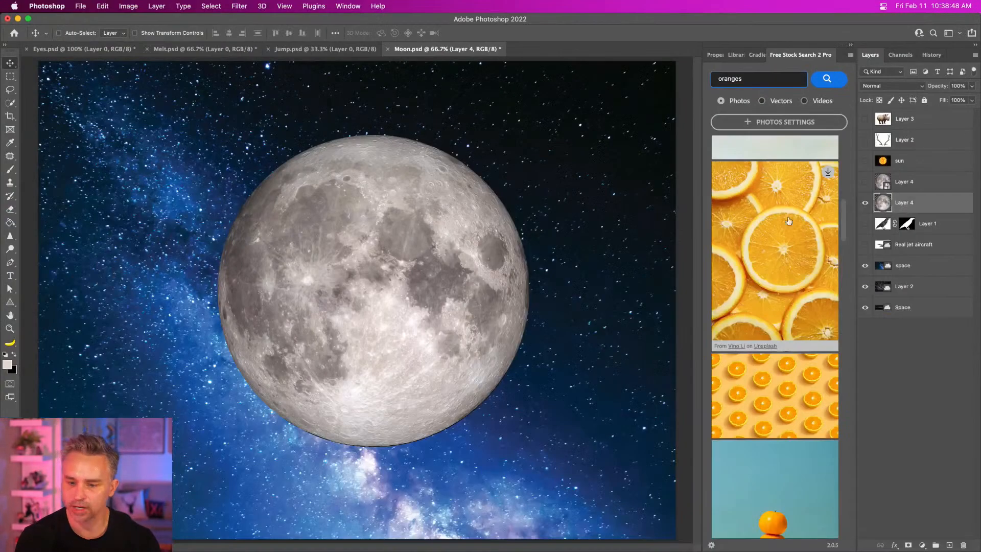
left_click(828, 172)
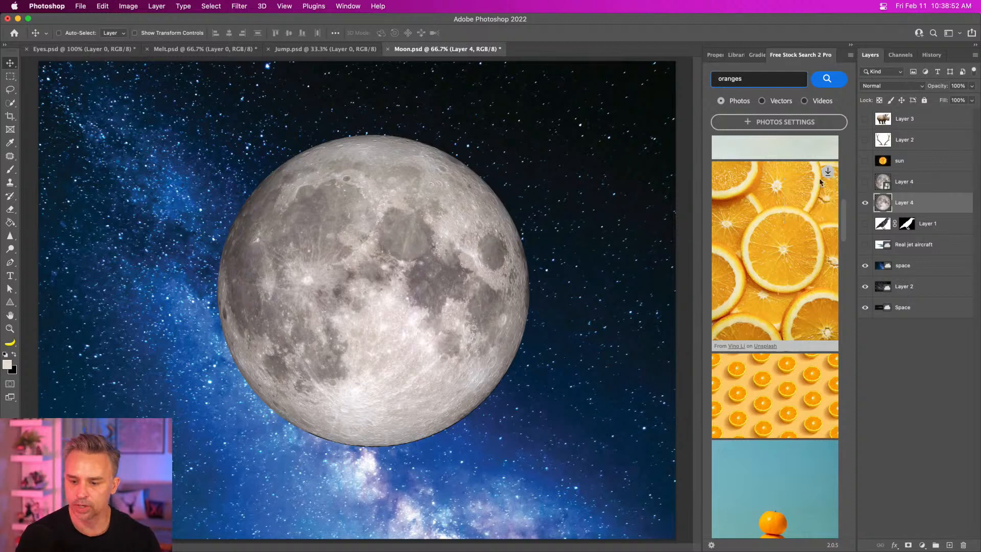
left_click(811, 210)
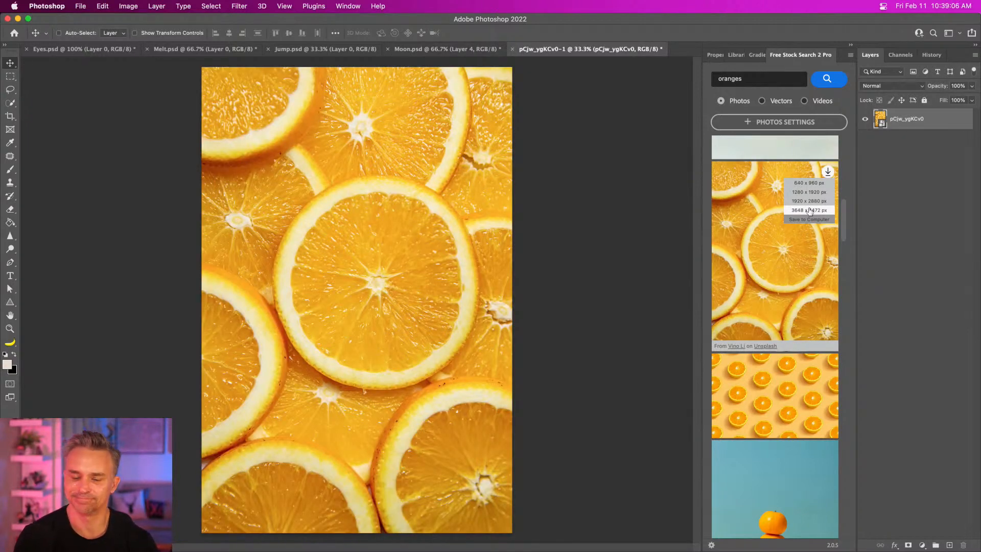
Collapse the stock photo panel and tile the orange photo beside Moon.psd, with the whole moon in view
left_click(851, 45)
left_click_drag(559, 68, 836, 136)
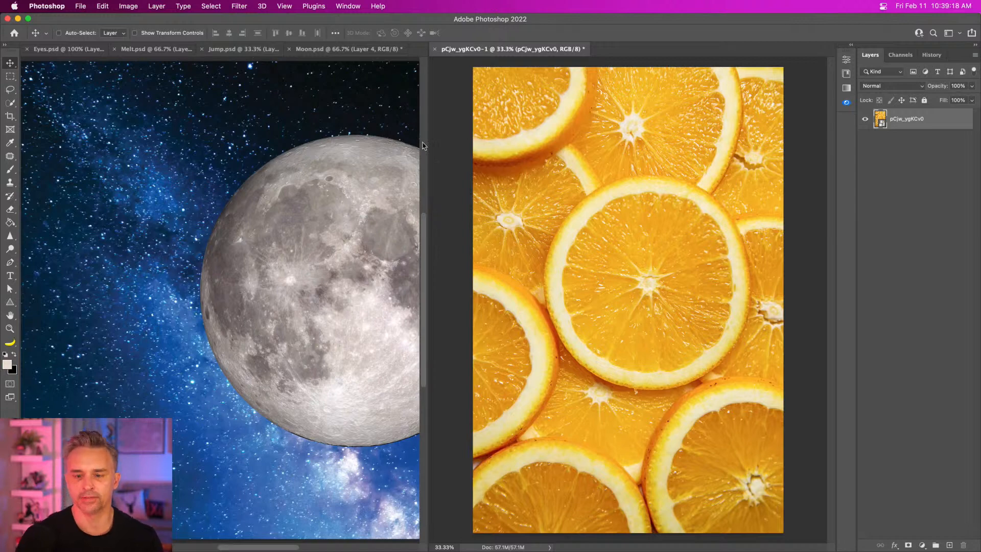
left_click(301, 111)
scroll(256, 204, "right", 5)
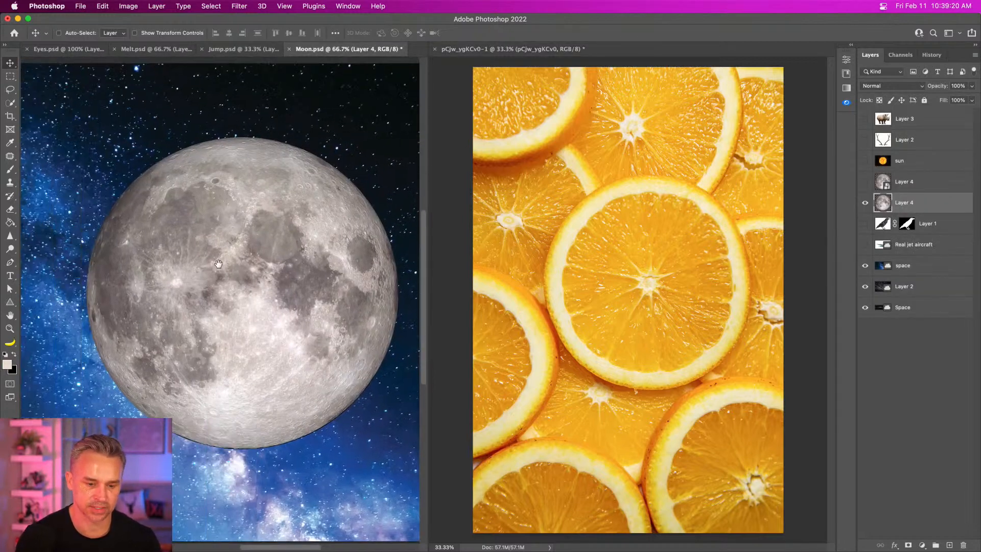
left_click(616, 188)
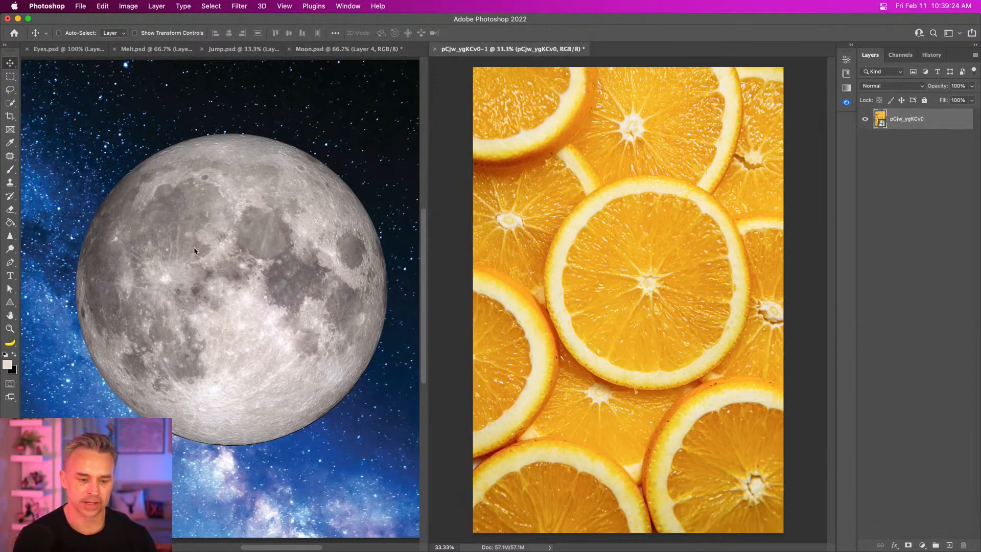
Give the orange photo more room in the split view and select its central slice with the Object Selection tool
left_click(11, 104)
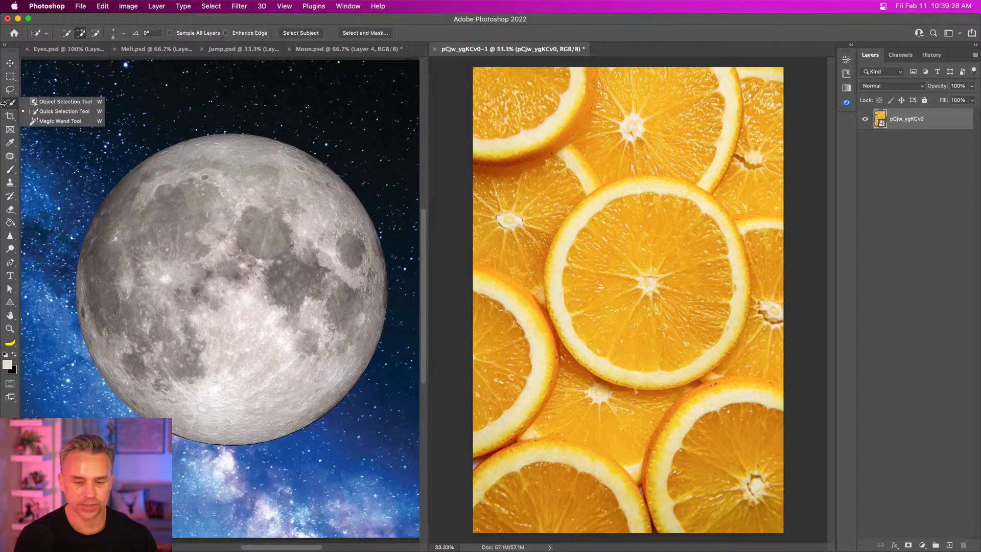
left_click(11, 89)
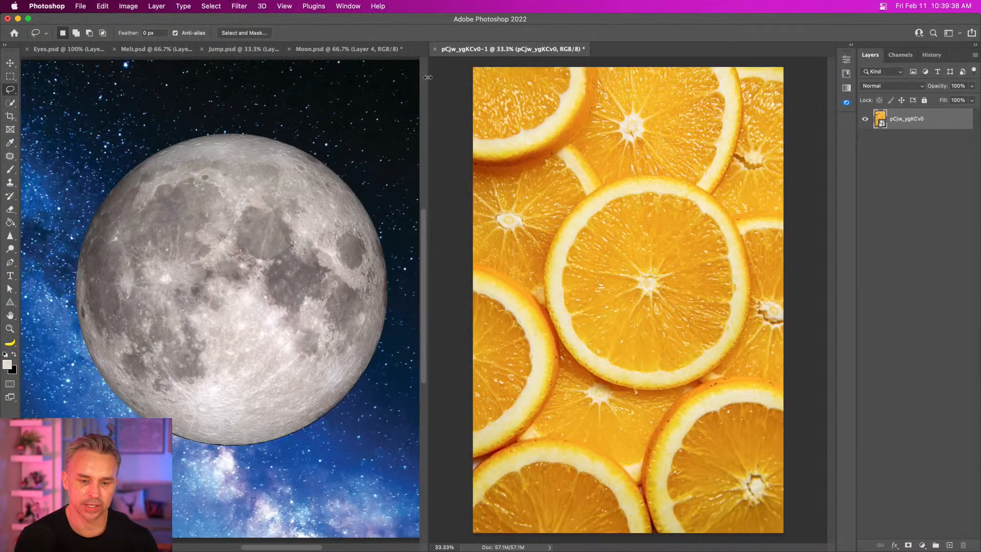
left_click_drag(428, 77, 342, 82)
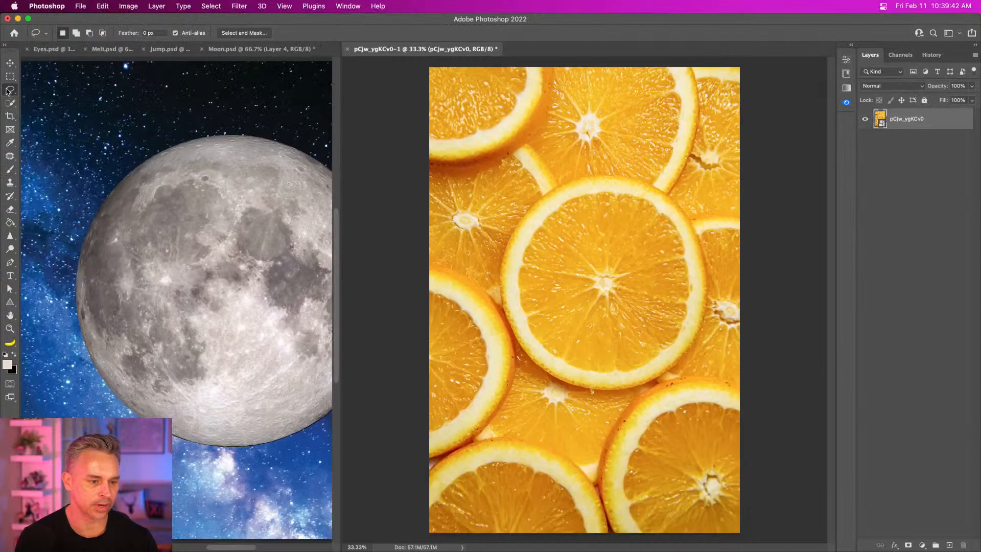
left_click(10, 103)
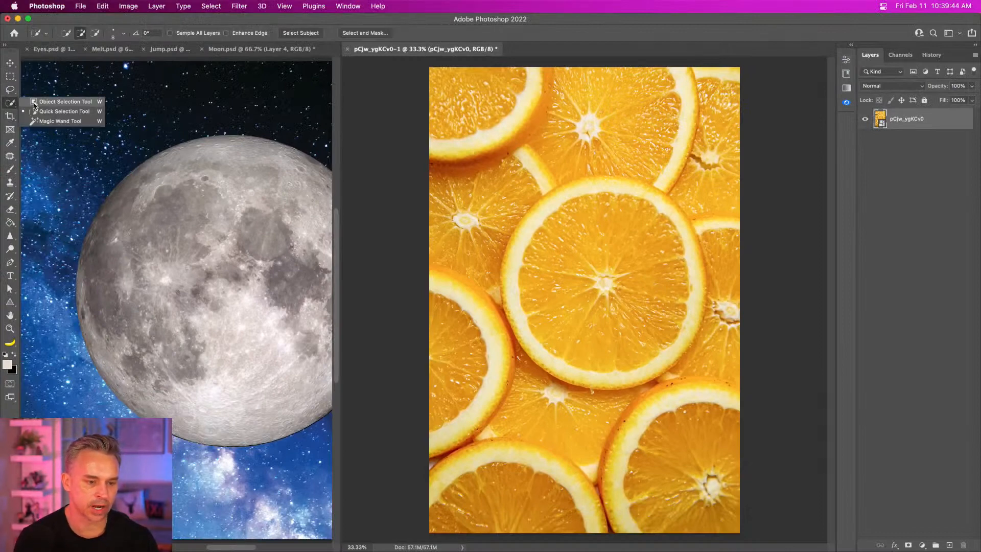
left_click(61, 101)
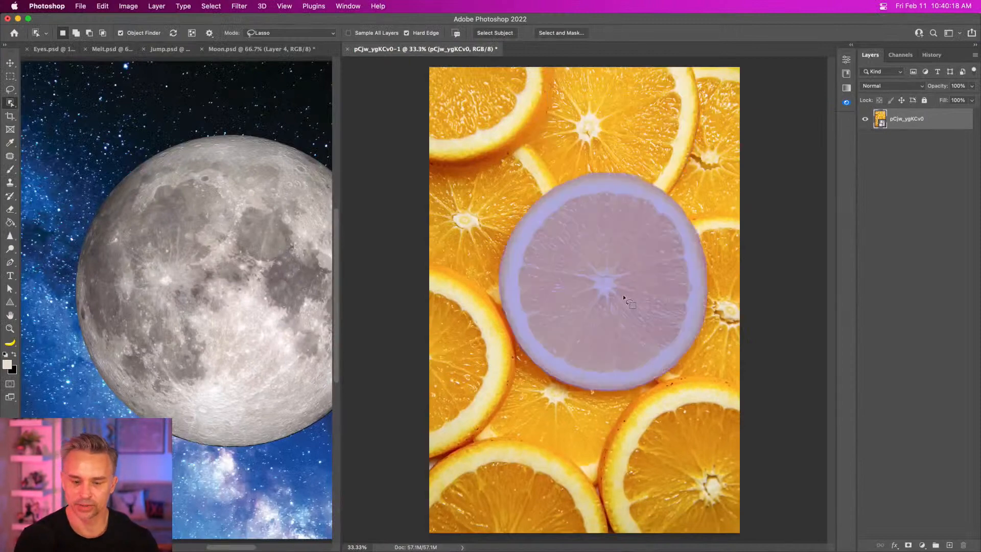
left_click(623, 296)
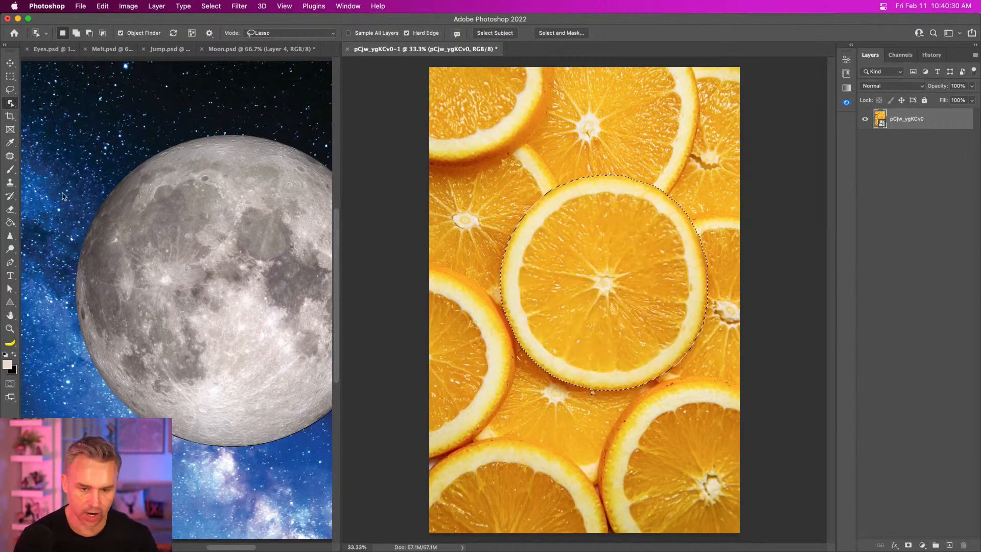
Copy the selected orange slice into Moon.psd above the moon layer and consolidate all documents back into tabs
left_click(204, 174)
key("super+v")
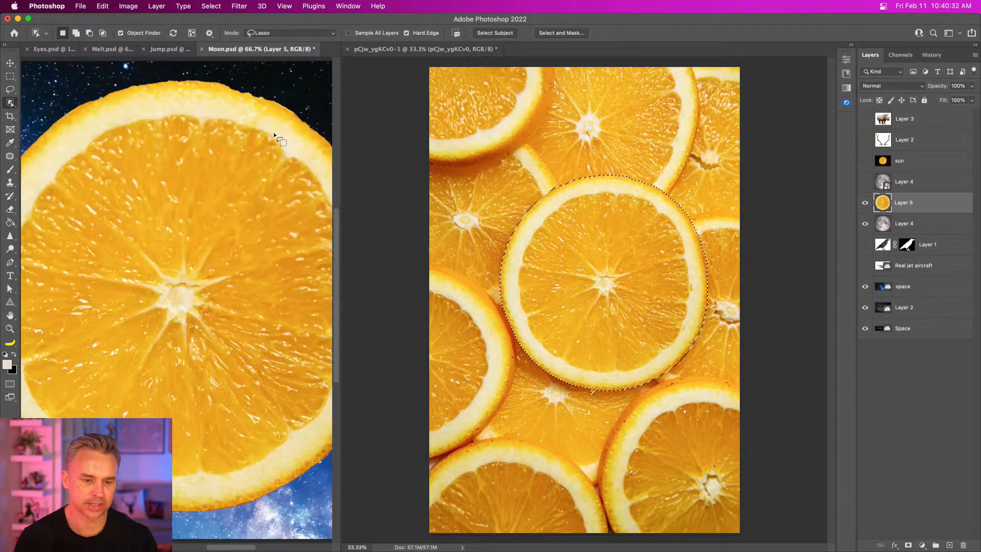
key("ctrl+super+c")
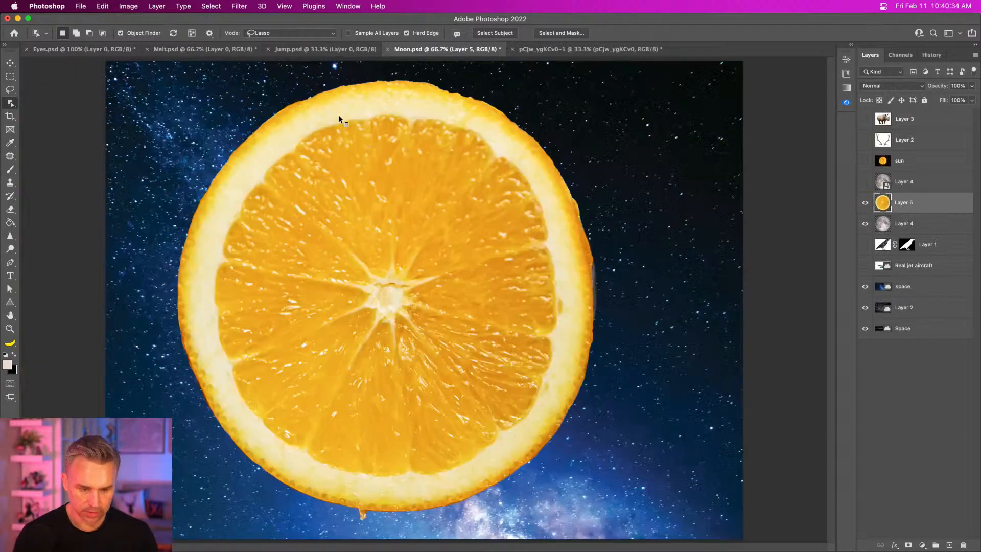
Convert the orange slice layer and the visible moon layer to smart objects and rename them "orange" and "moon"
left_click(10, 63)
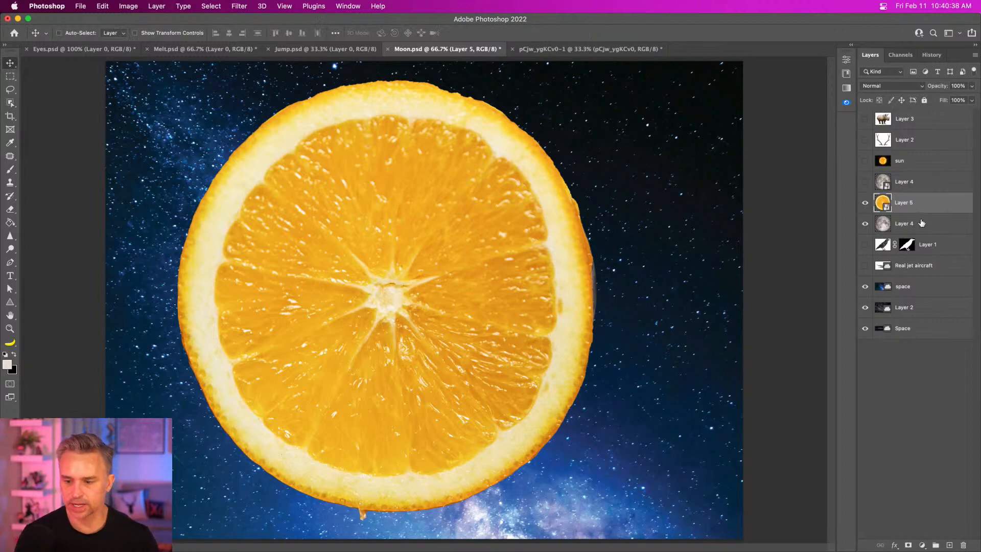
left_click(915, 224)
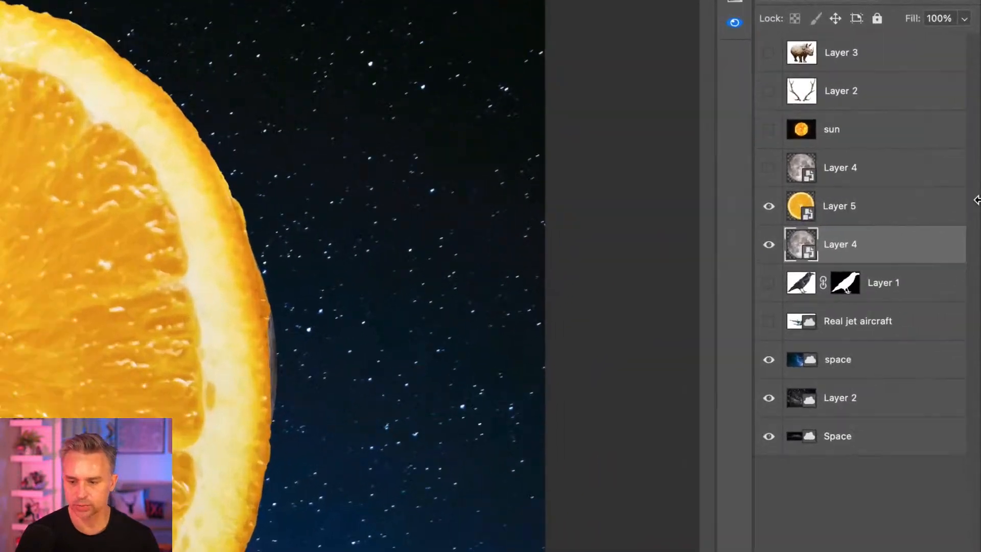
double_click(836, 206)
type("or")
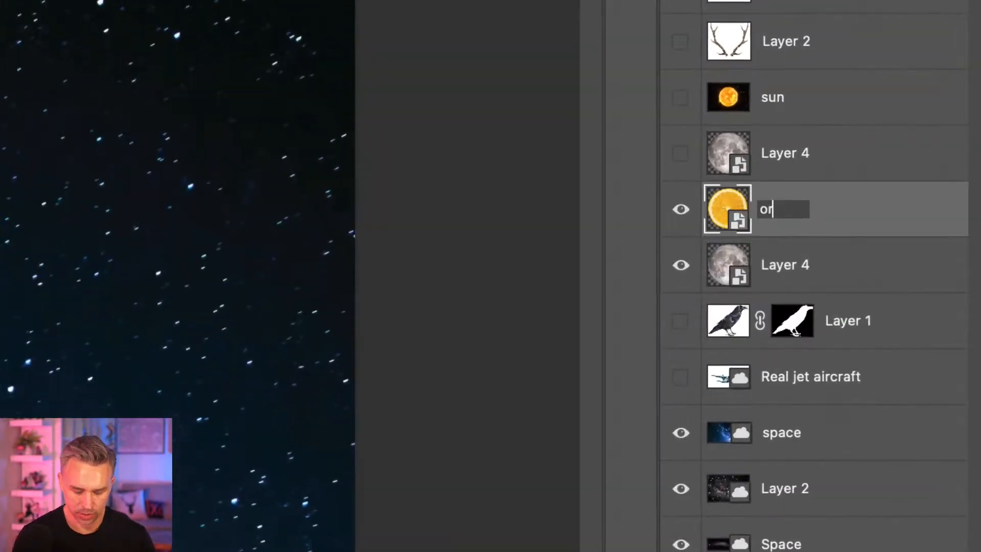
type("ange")
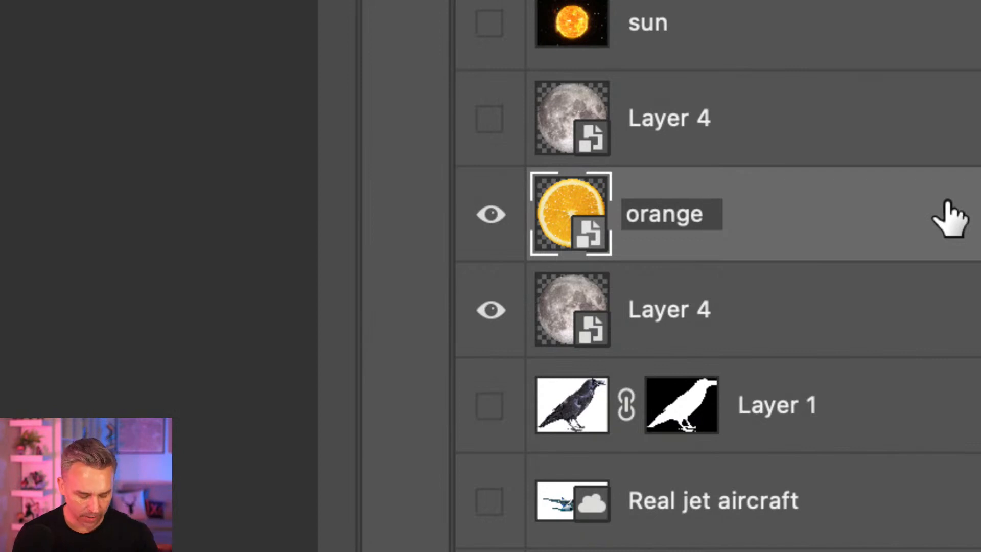
key("Tab")
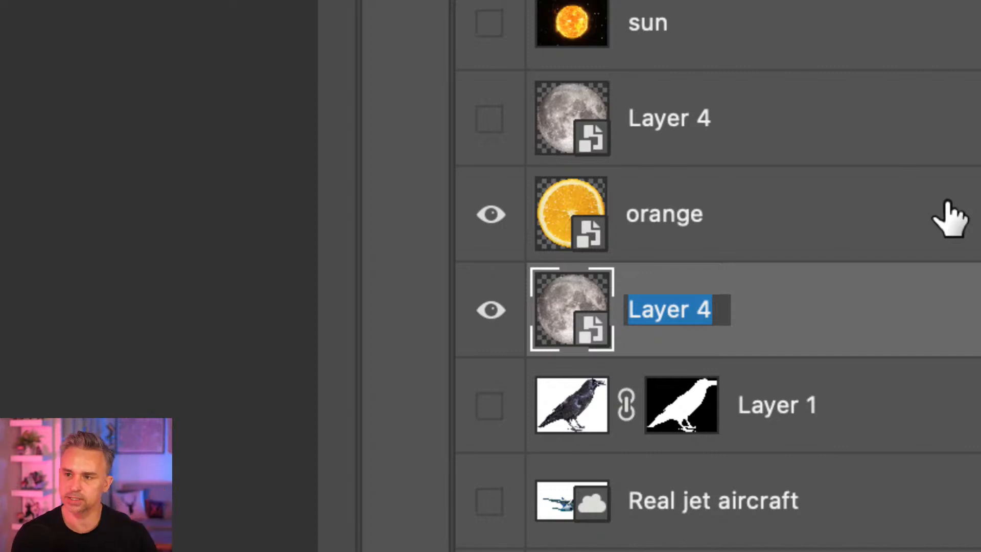
type("moon")
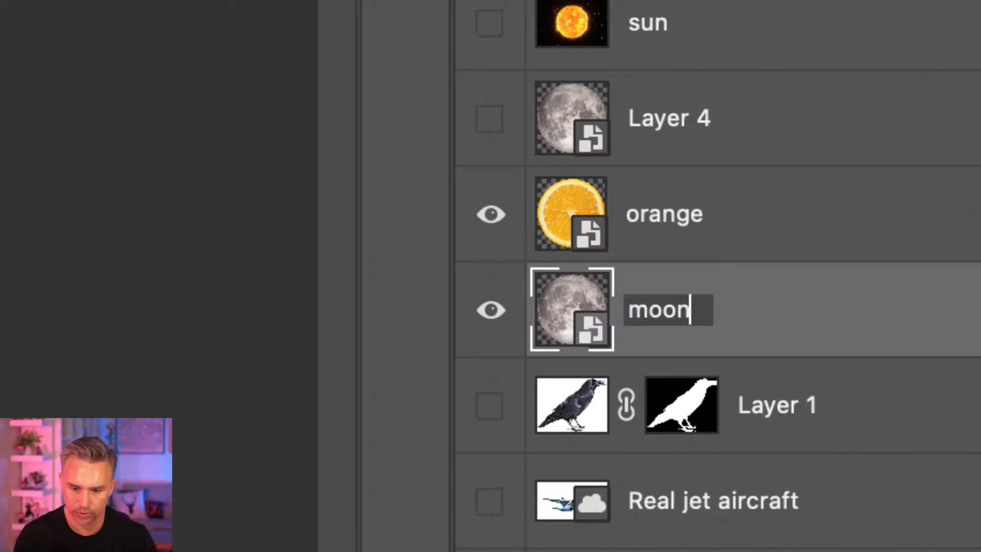
key("Return")
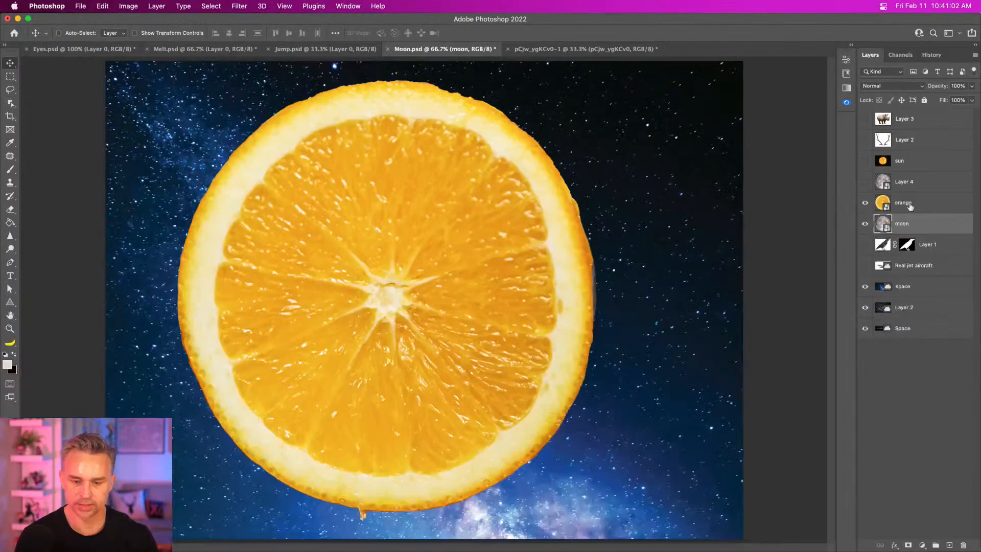
Squash the orange layer to about 38% height with Free Transform and place it across the moon
left_click(910, 204)
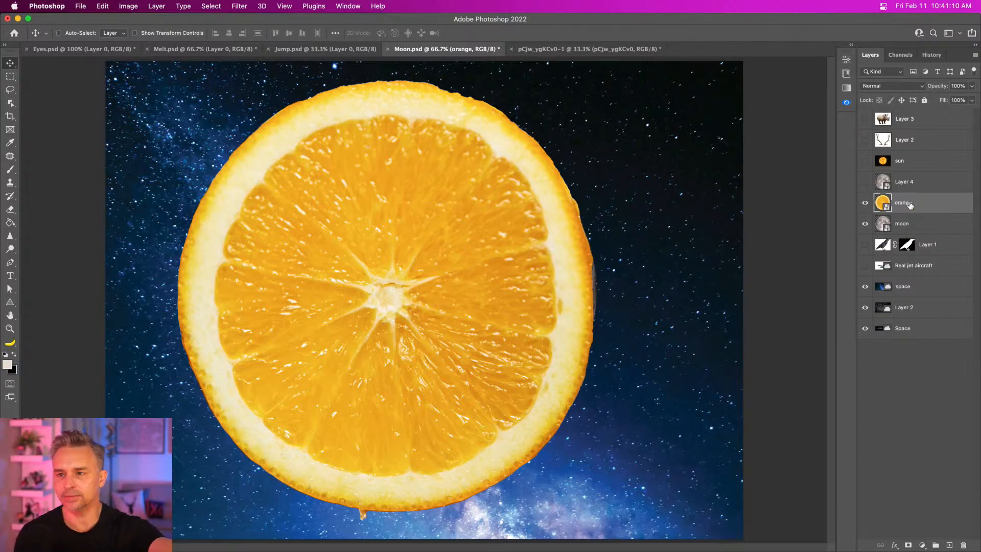
right_click(919, 205)
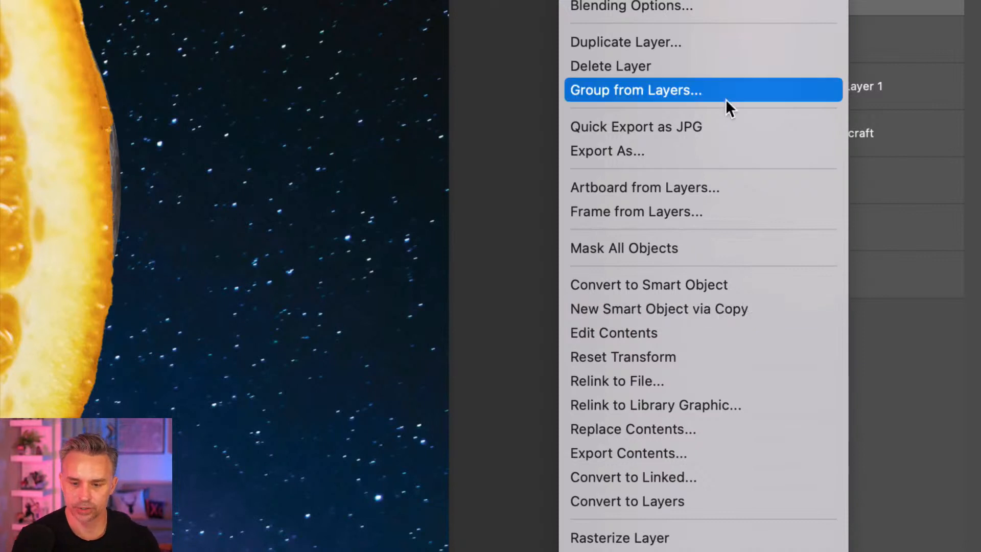
left_click(747, 286)
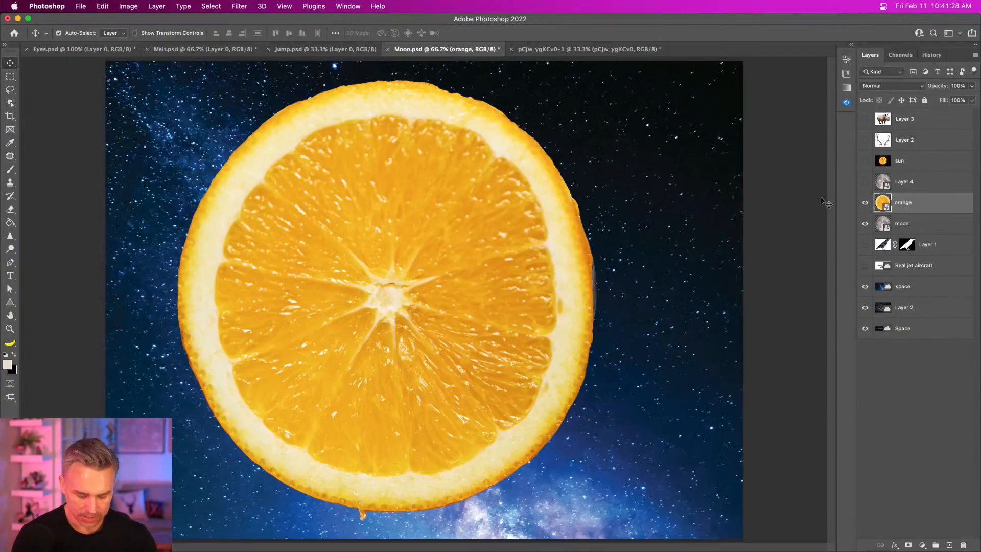
key("super+t")
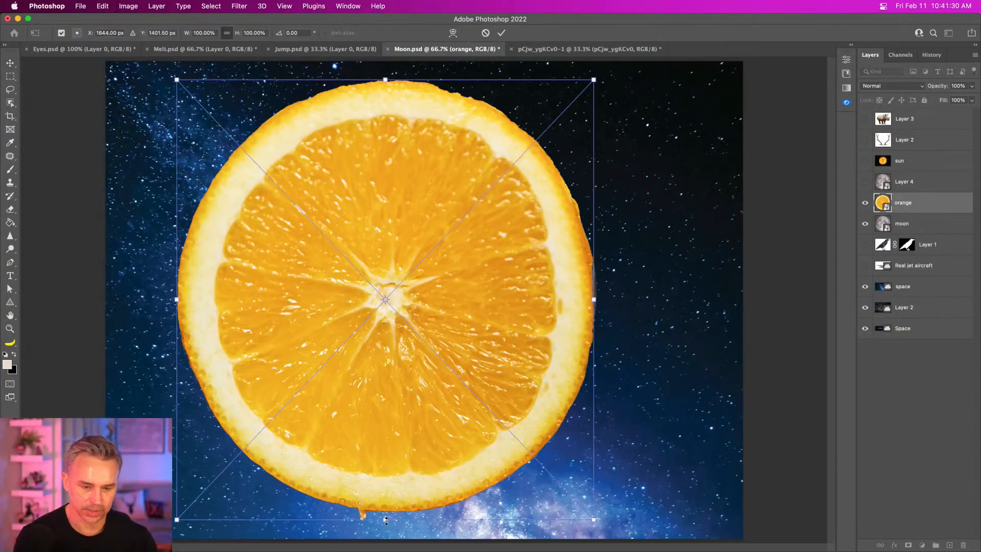
left_click_drag(386, 520, 414, 309)
left_click_drag(248, 259, 302, 374)
left_click_drag(438, 424, 439, 361)
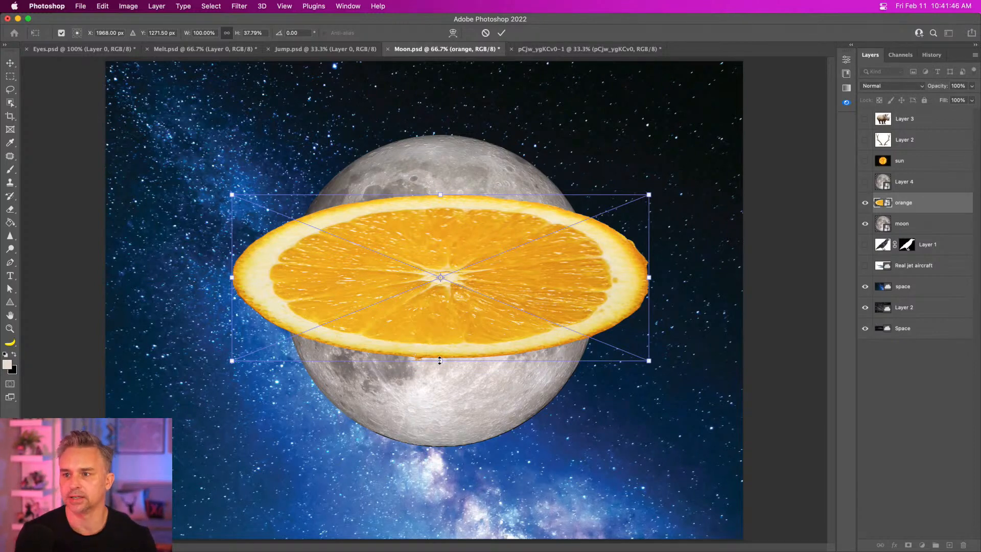
right_click(299, 256)
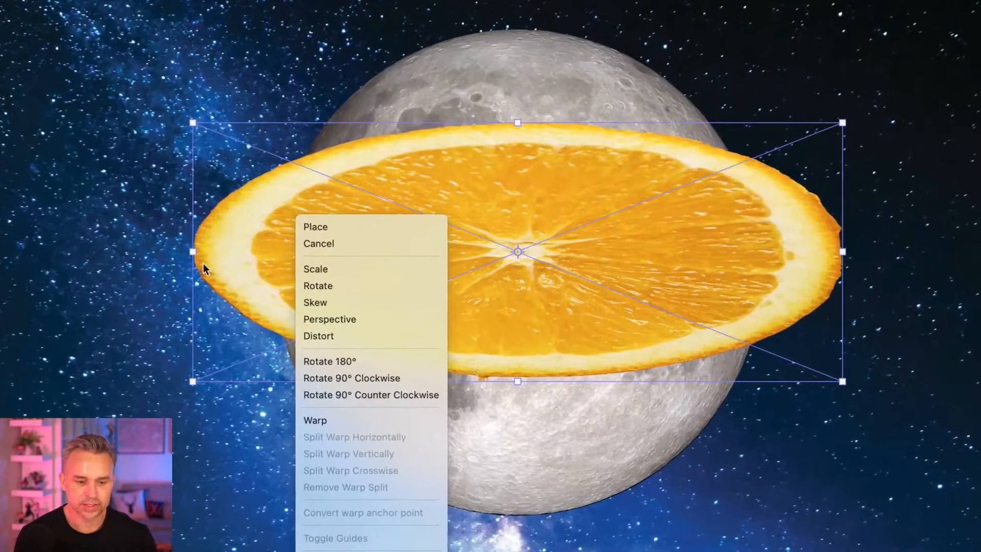
right_click(240, 285)
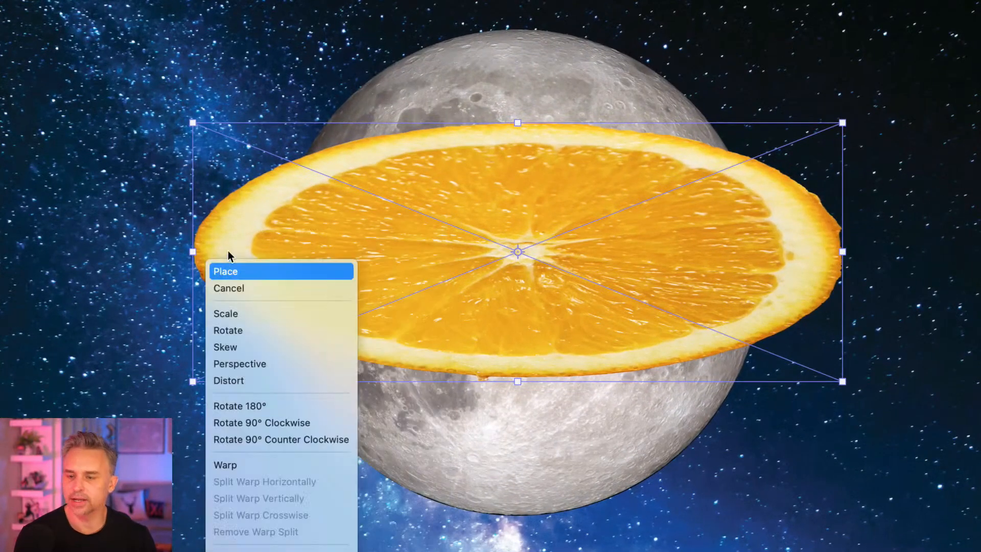
left_click(467, 217)
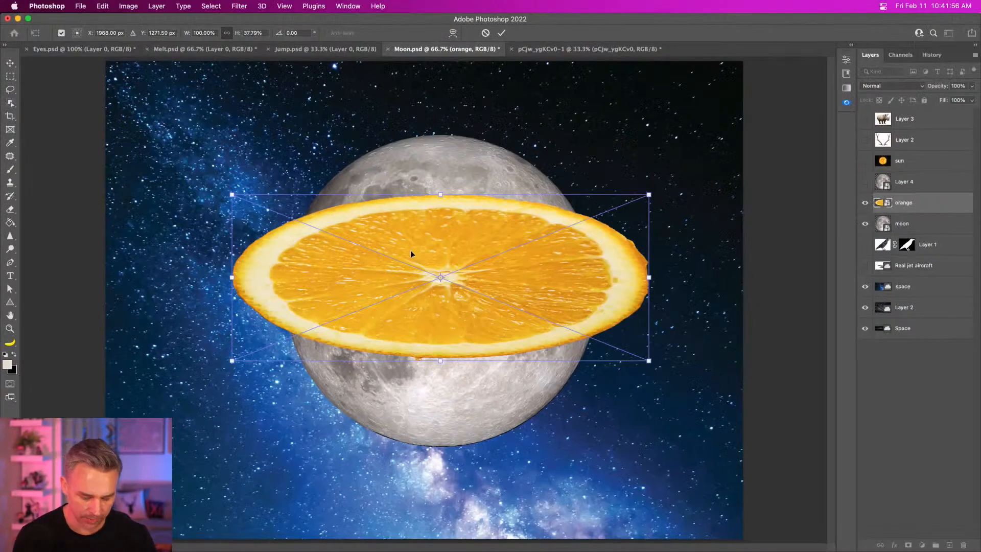
right_click(387, 231)
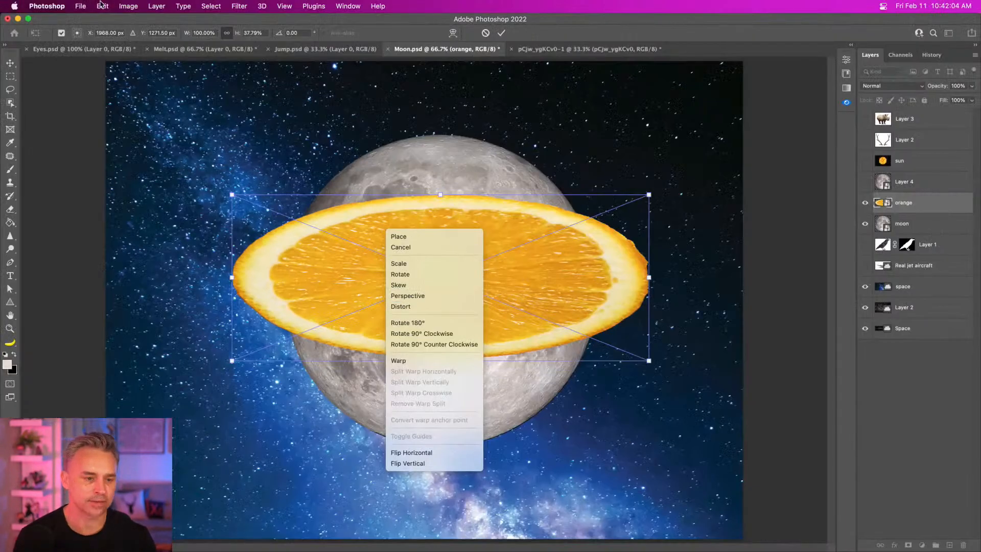
left_click(102, 5)
left_click(102, 5)
mouse_move(128, 233)
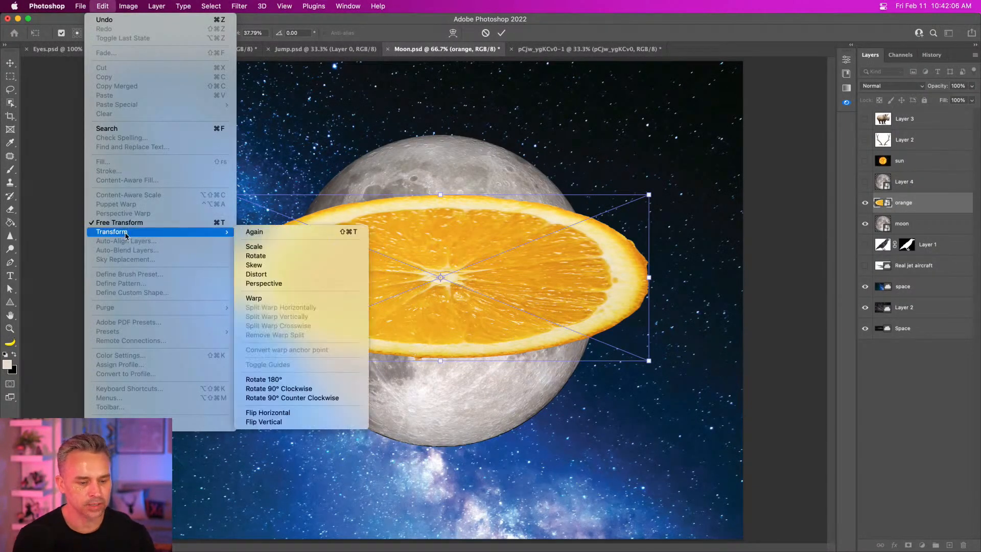
left_click(451, 226)
Distort the orange slice by pulling its two upper corners inward and lowering its far edge to give it perspective
right_click(430, 230)
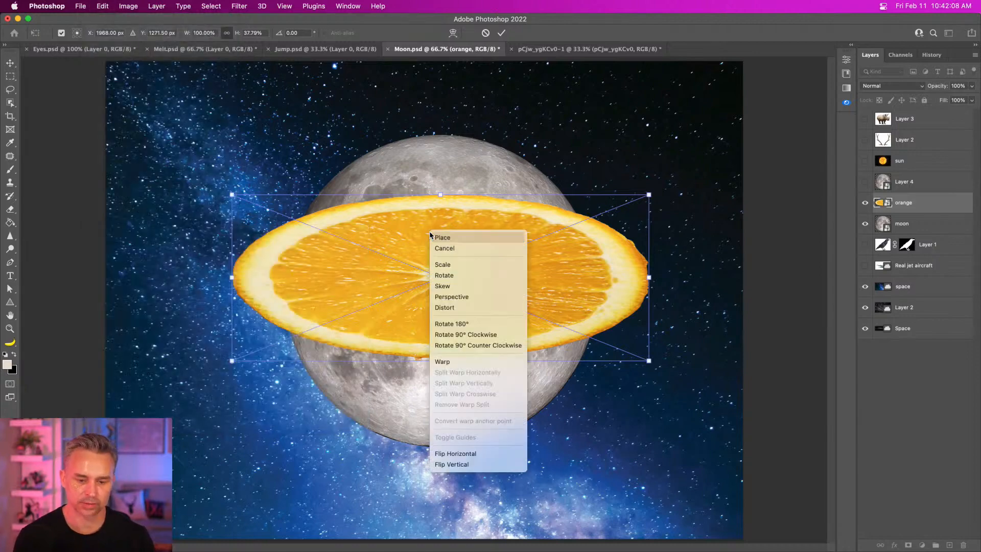
left_click(444, 307)
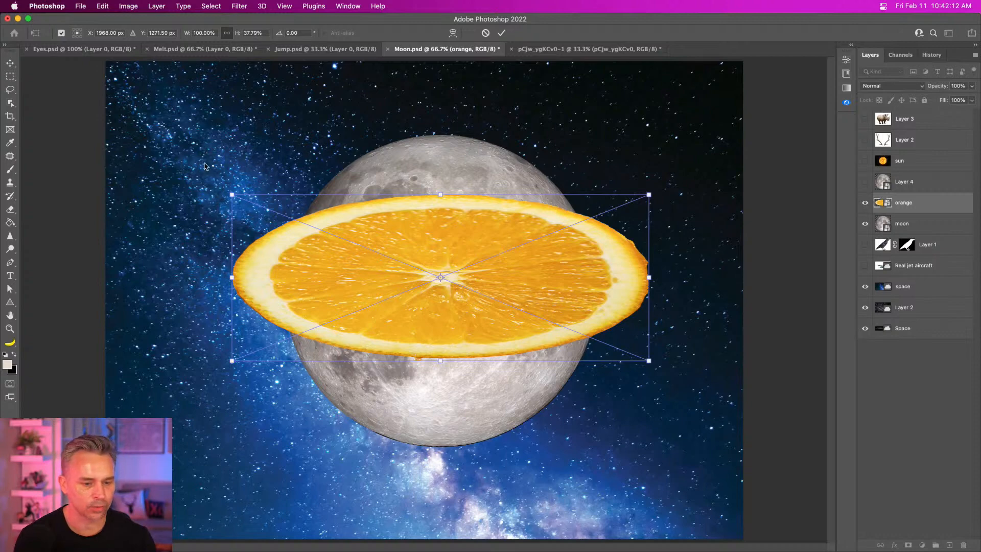
left_click_drag(233, 199, 324, 210)
left_click_drag(649, 195, 588, 209)
left_click_drag(456, 213, 456, 225)
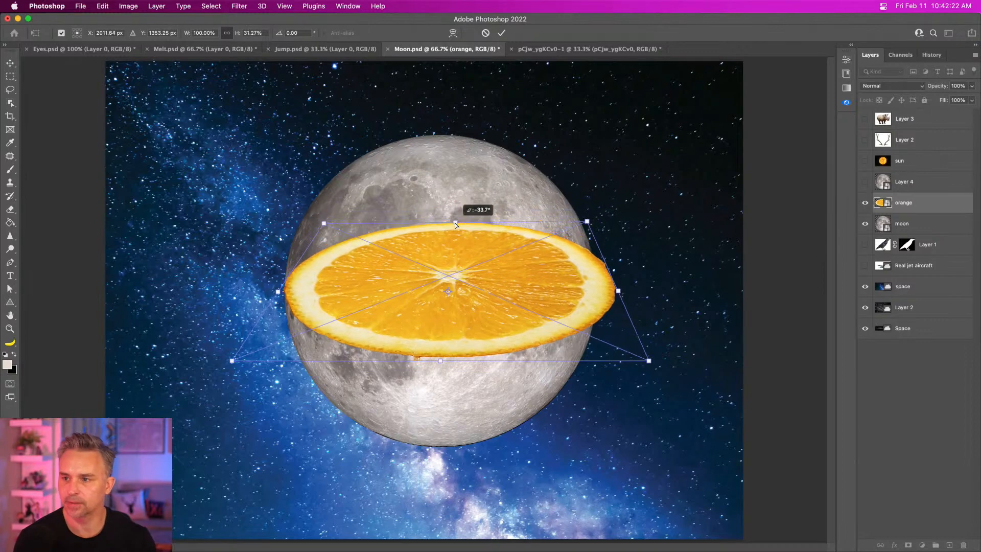
Fit the distorted slice to the moon's width across its middle, flatten its near edge, apply the transform and nudge it into place
left_click_drag(408, 289, 393, 283)
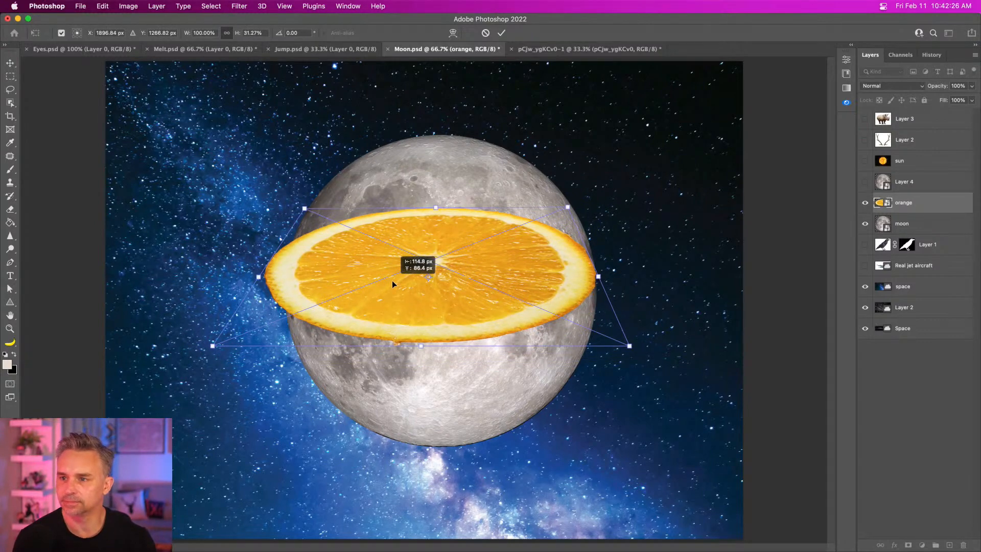
left_click_drag(392, 284, 397, 287)
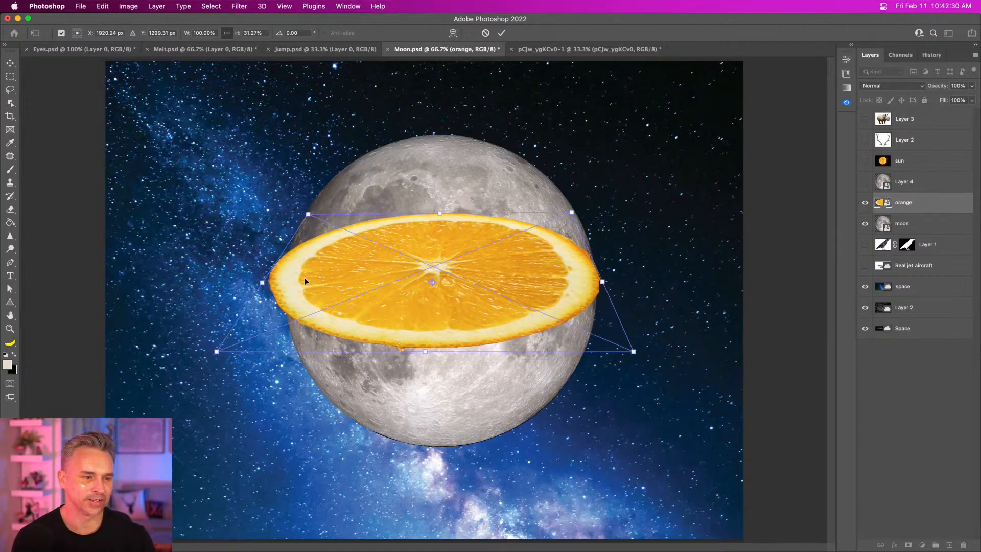
left_click_drag(262, 284, 275, 284)
left_click_drag(430, 352, 426, 305)
key("Return")
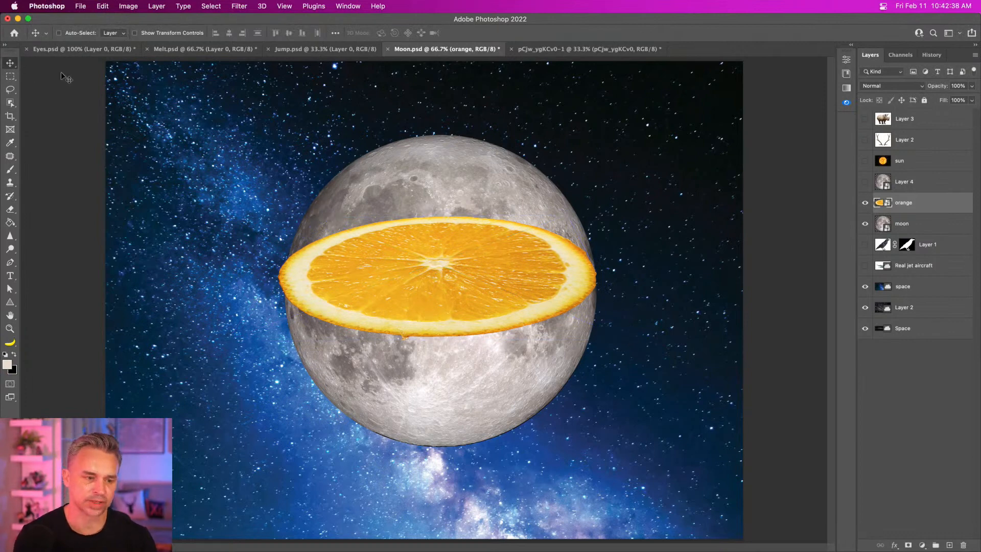
left_click_drag(352, 257, 355, 262)
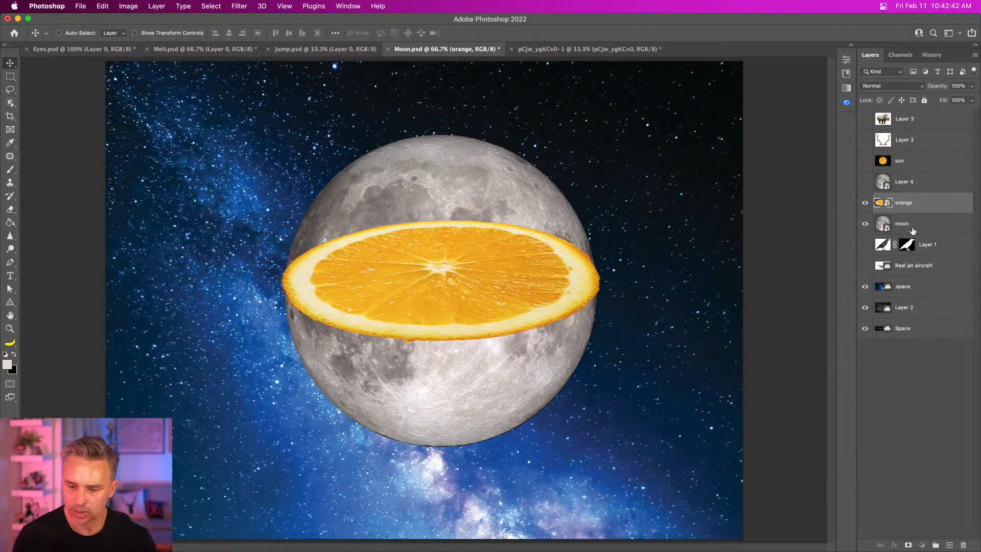
Duplicate the moon layer and place the copy above the orange layer
left_click(913, 230)
key("ctrl+j")
left_click_drag(901, 225, 906, 205)
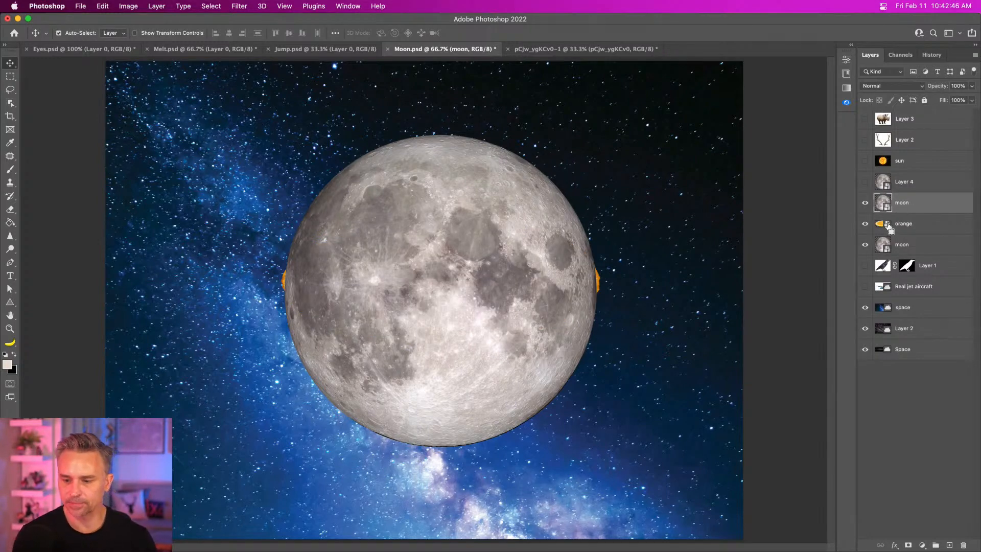
Mask the upper moon copy to the orange slice's outline and hide the lower moon layer
left_click(888, 226, "super")
left_click(888, 226, "super")
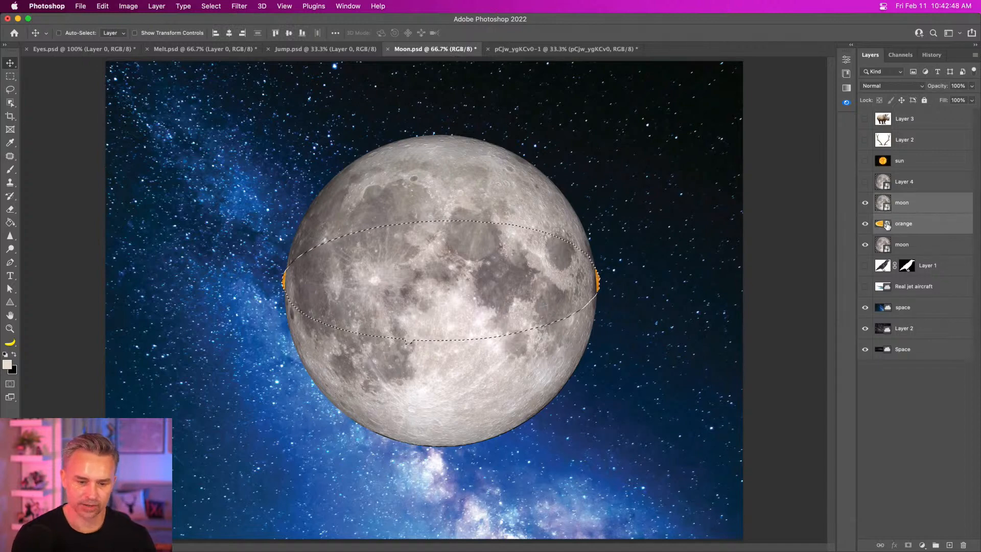
left_click(910, 204)
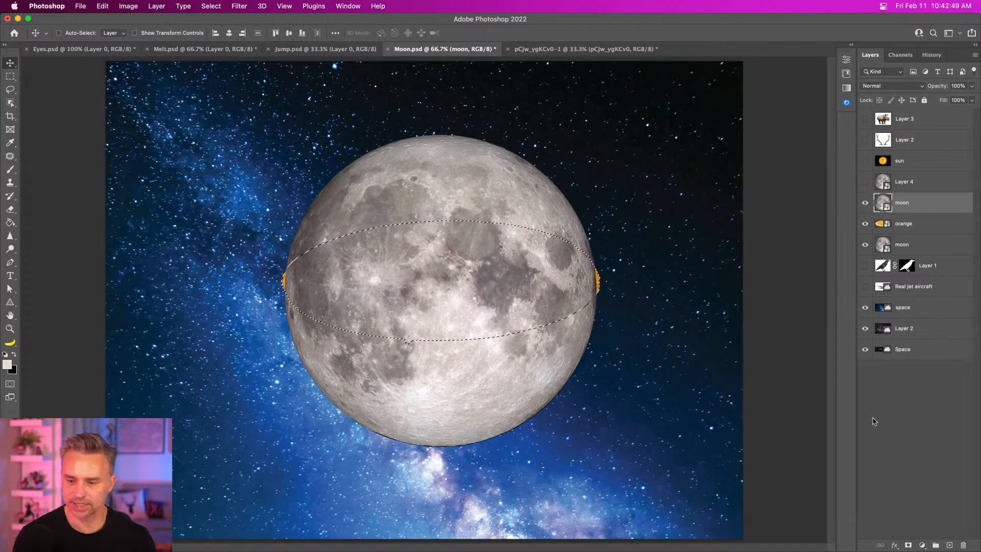
left_click(907, 546)
left_click(861, 249)
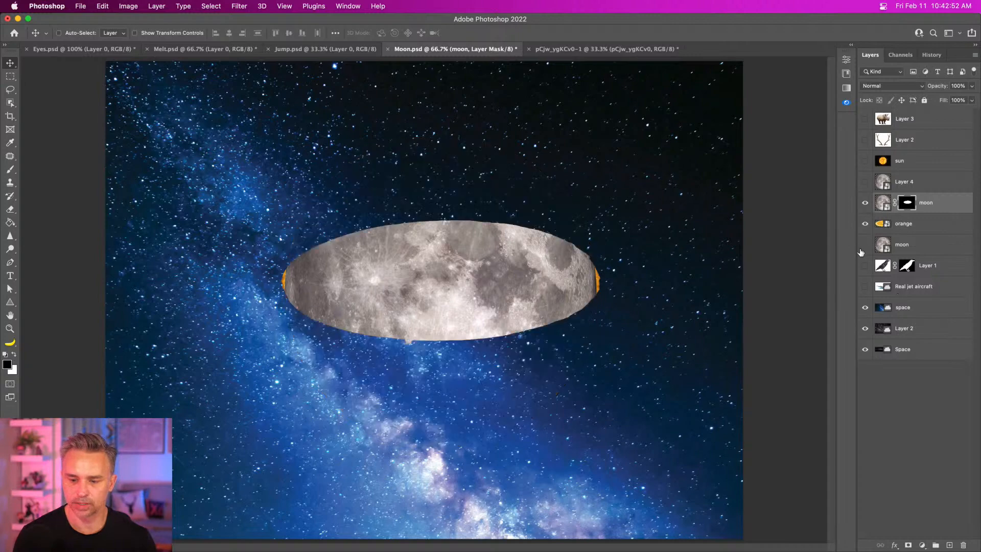
Reveal the moon copy's upper half by filling its mask with white from above the moon down to the slice's middle, then deselect
left_click(10, 76)
left_click_drag(225, 114, 659, 280)
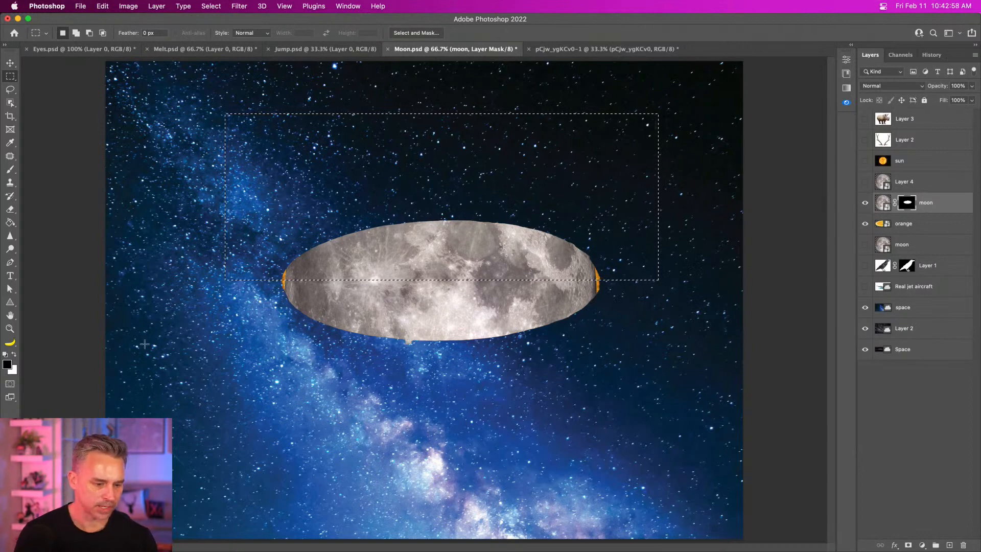
key("super+BackSpace")
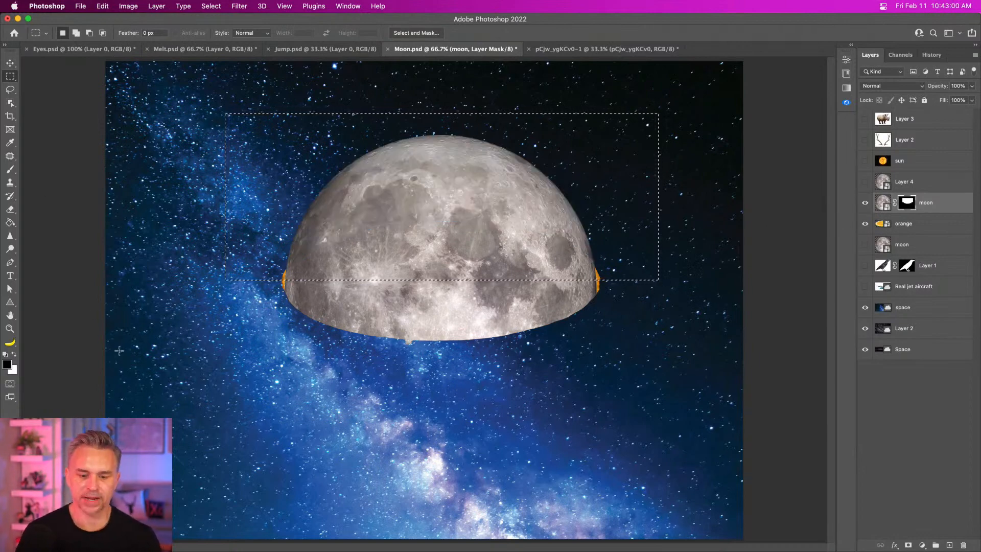
key("super+d")
left_click(10, 63)
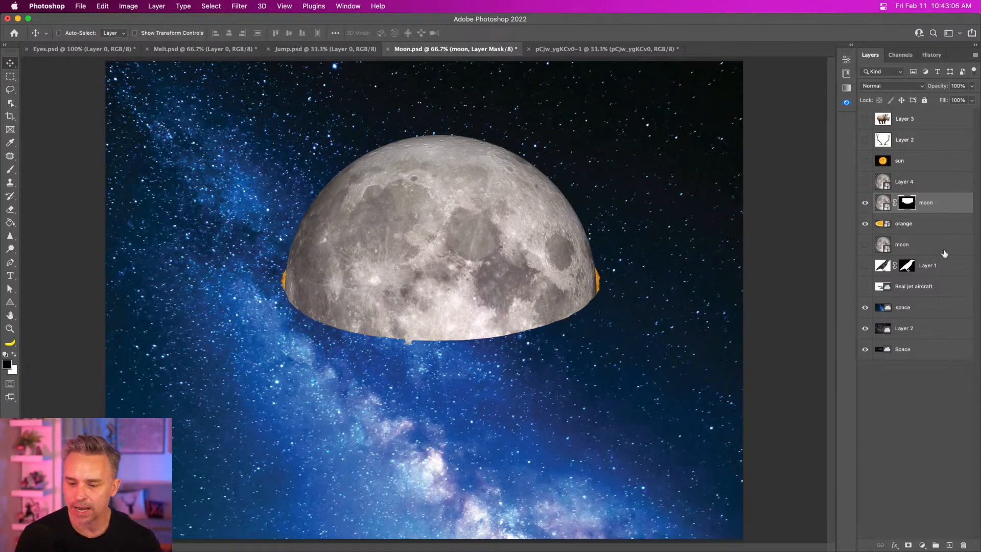
Show the lower moon layer and move the masked upper moon half straight up to expose the front of the orange slice
left_click(934, 212)
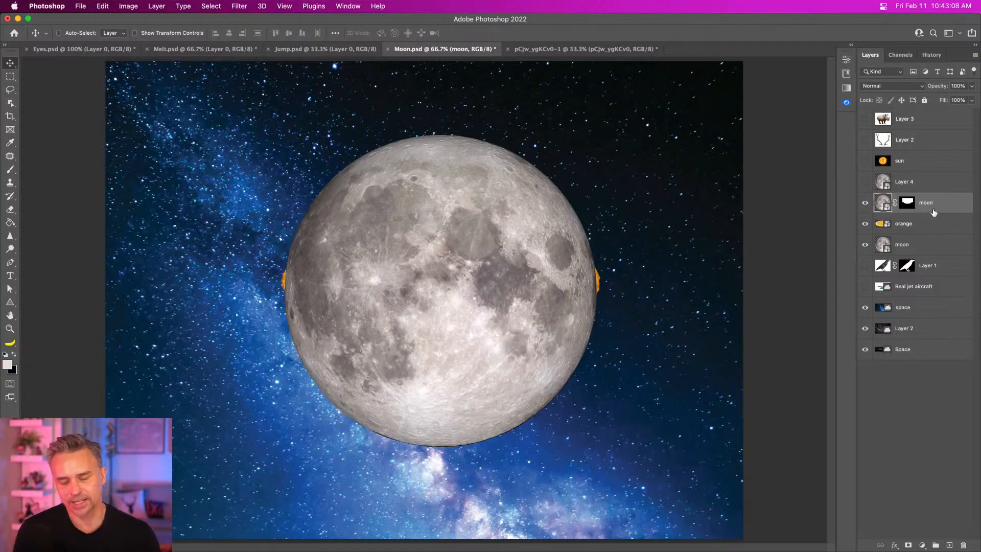
left_click(926, 225)
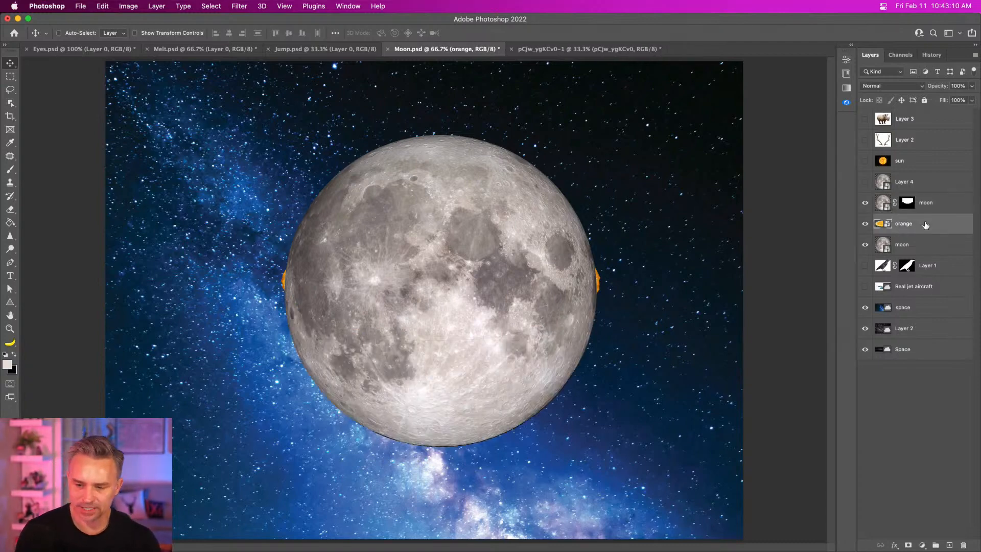
left_click(926, 209)
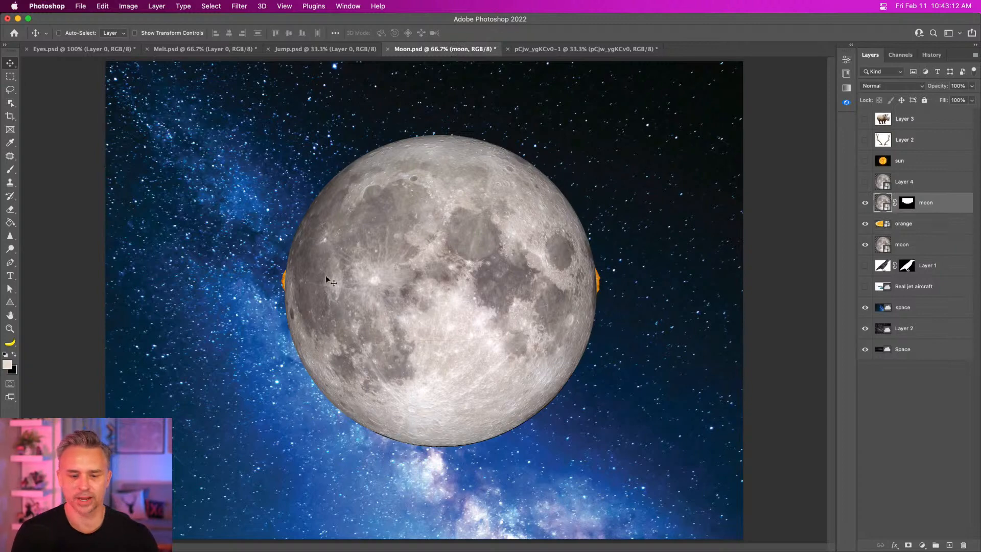
left_click_drag(326, 278, 370, 192)
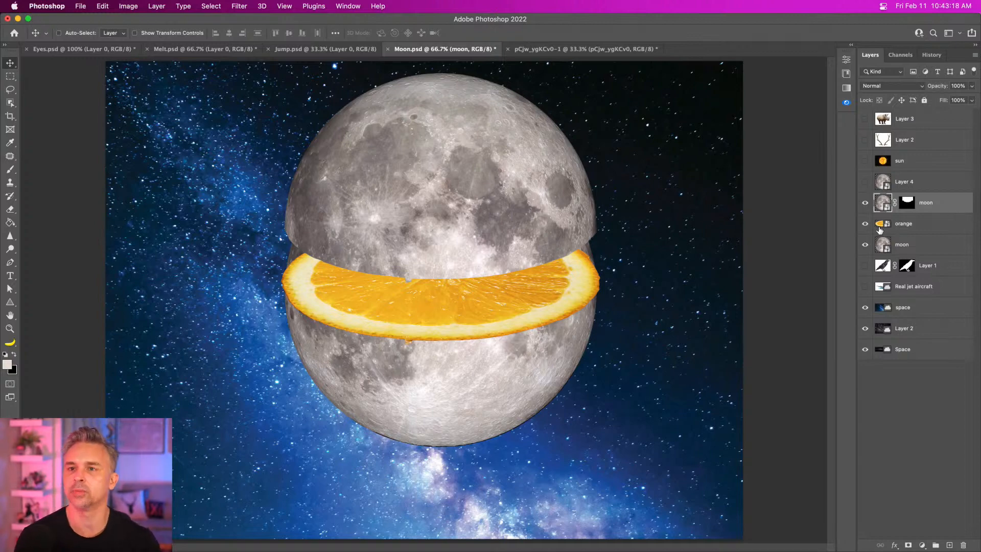
Mask the lower moon layer to the orange slice's outline, with the upper moon and orange layers hidden
left_click(922, 229)
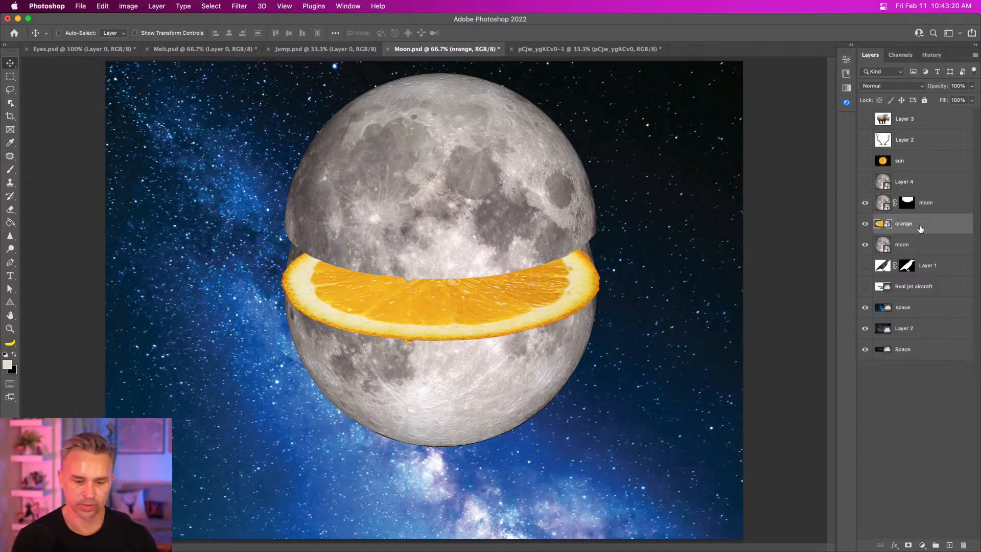
left_click(878, 225, "super")
left_click(906, 251)
left_click_drag(865, 203, 868, 223)
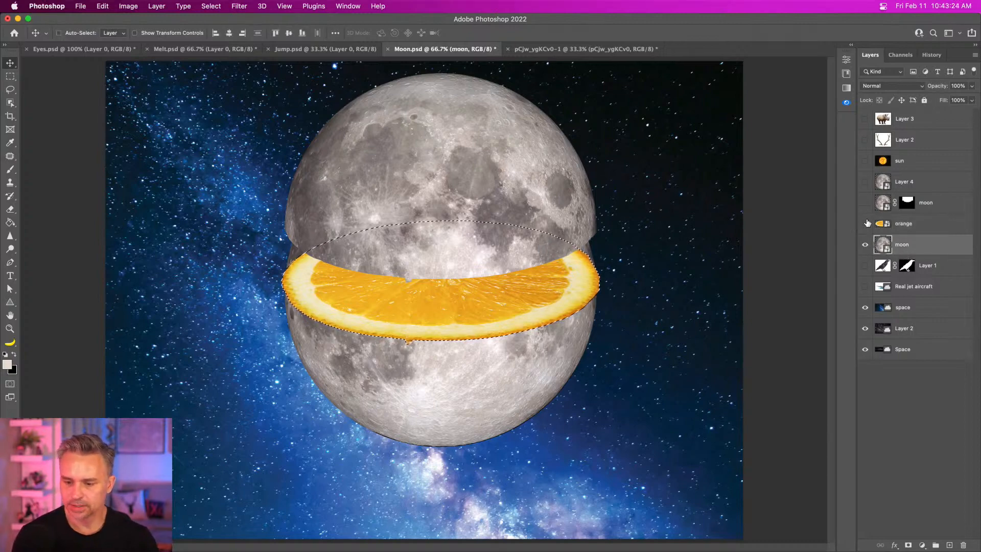
left_click(868, 223)
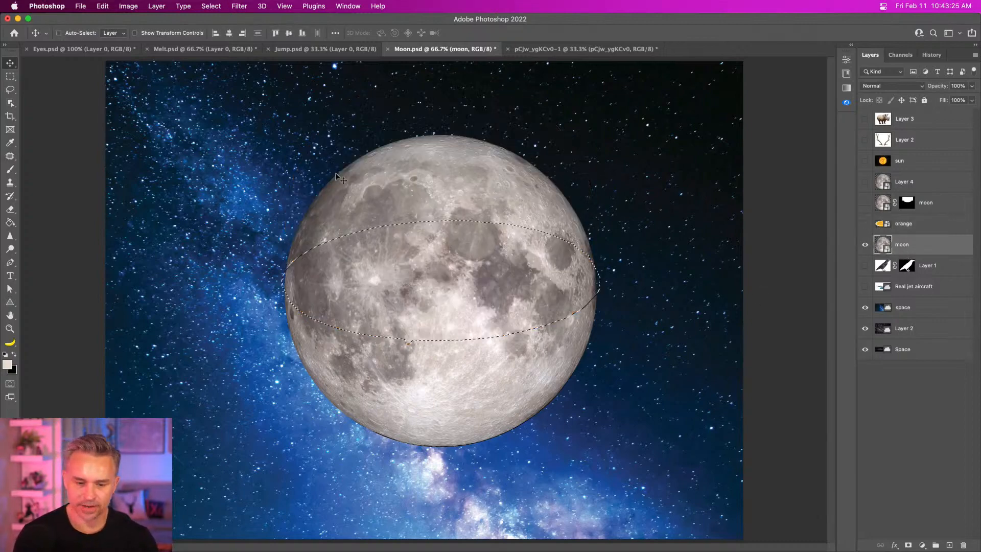
left_click(908, 546)
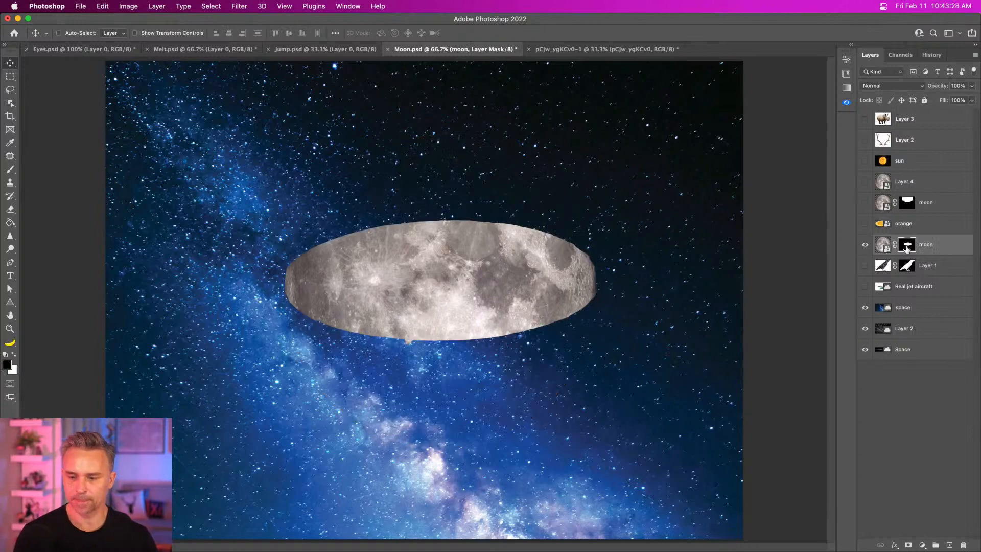
Reveal the lower moon's bottom half by filling its mask with white from the slice's middle downward, and deselect
key("m")
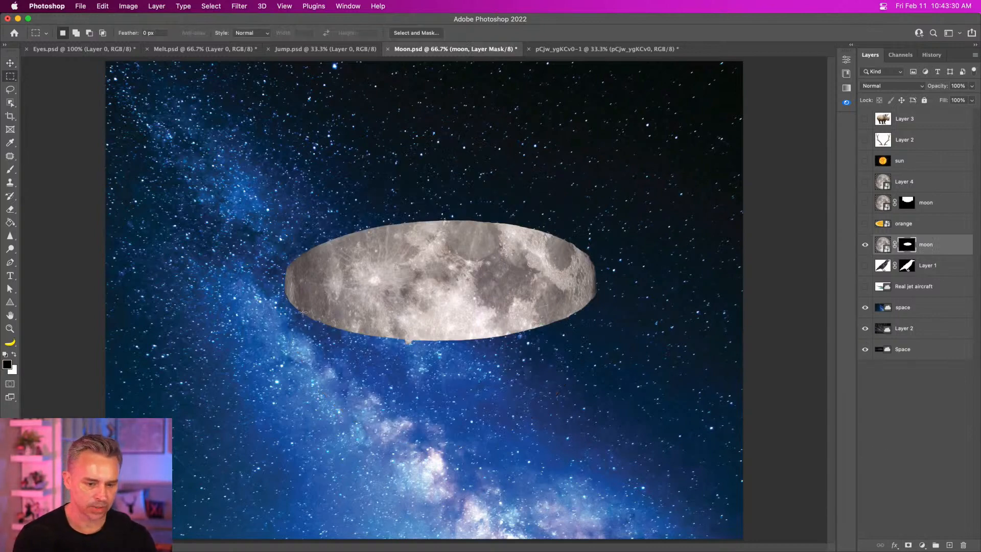
left_click_drag(256, 278, 762, 546)
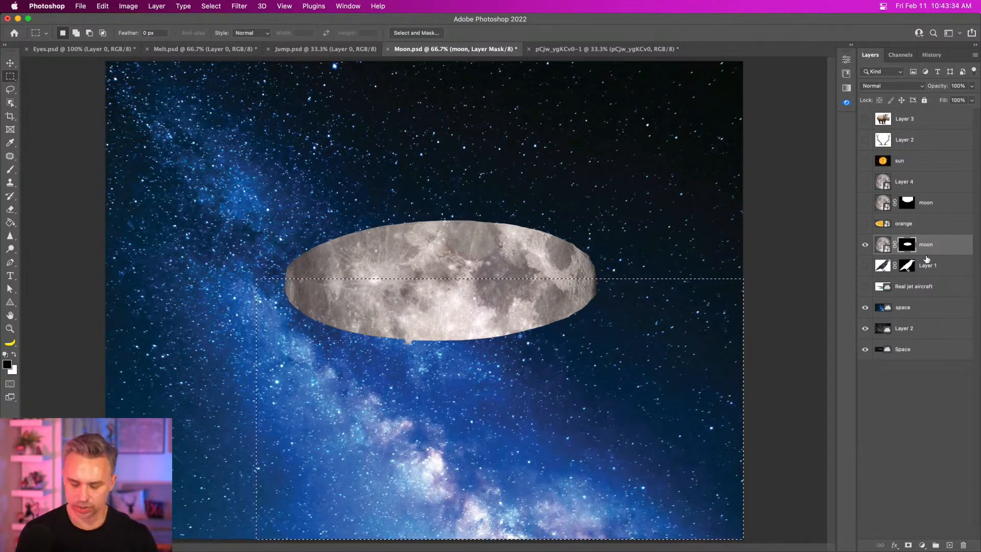
key("super+BackSpace")
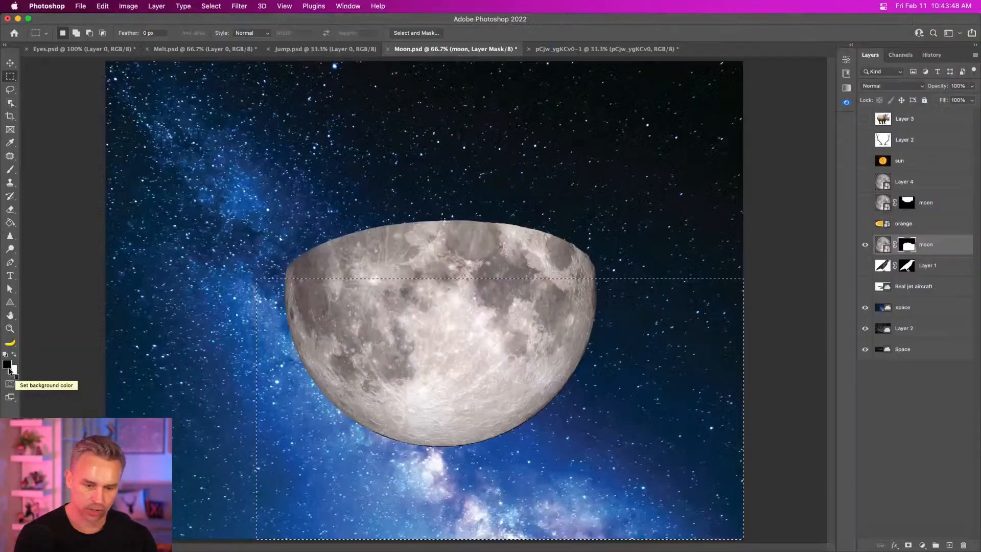
key("super+d")
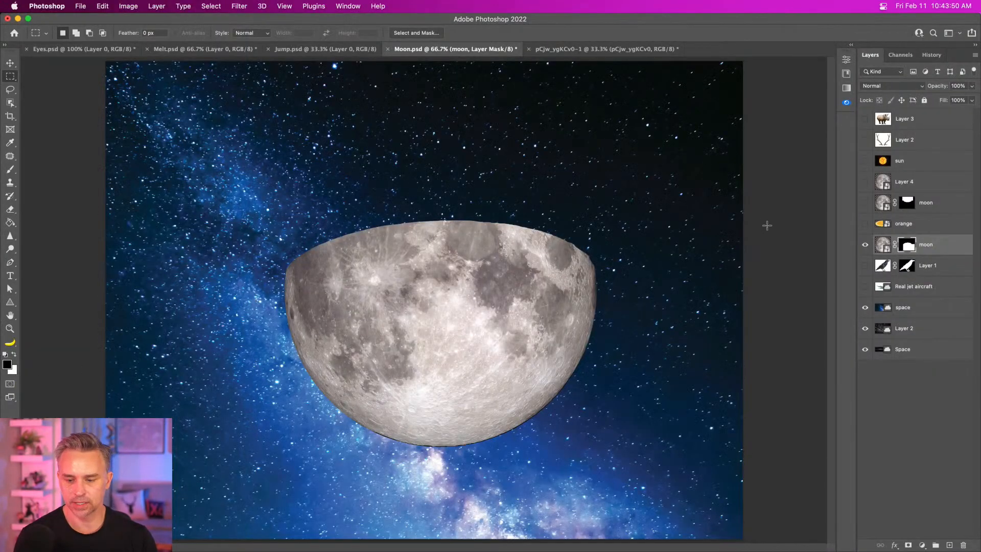
Show the orange layer and the upper moon layer again
left_click(866, 223)
left_click(907, 228)
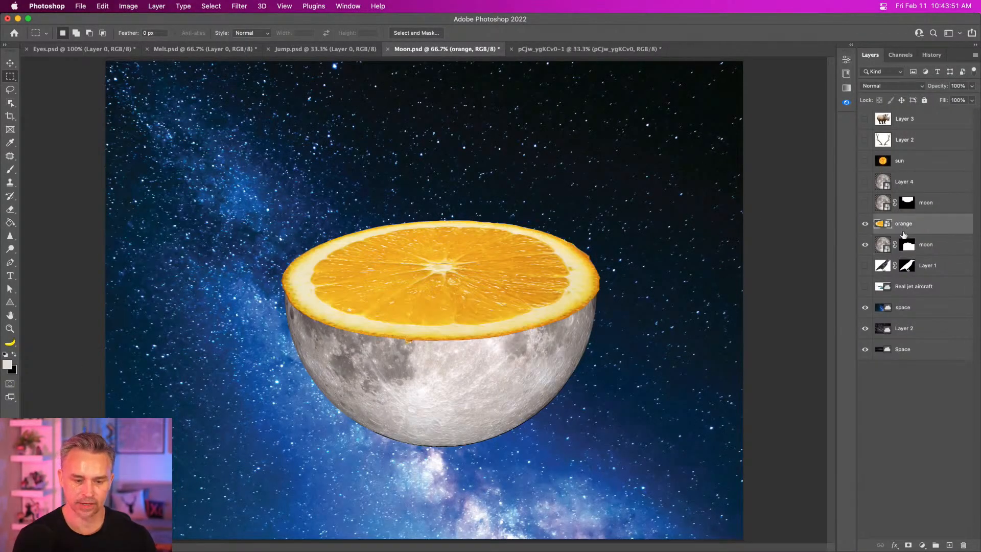
left_click(865, 203)
left_click(942, 205)
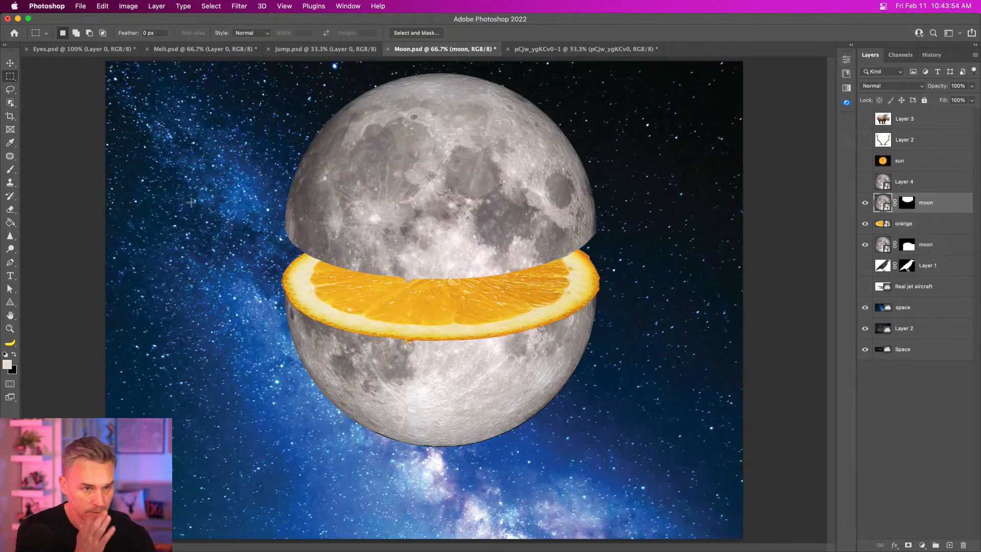
Distort the orange slice's corners slightly inward so its edges line up with the lower moon half, and apply the transform
left_click(920, 225)
key("super+t")
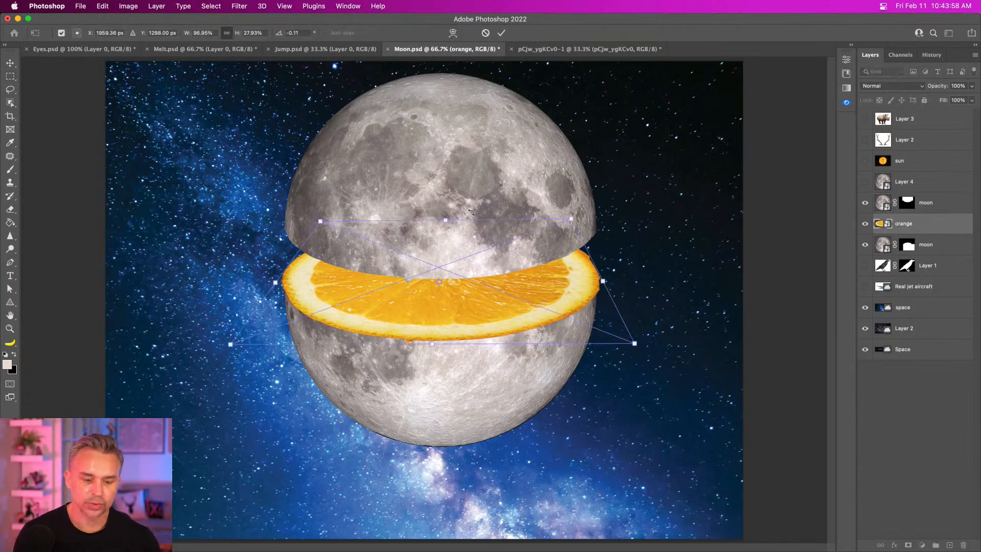
left_click_drag(320, 220, 323, 222)
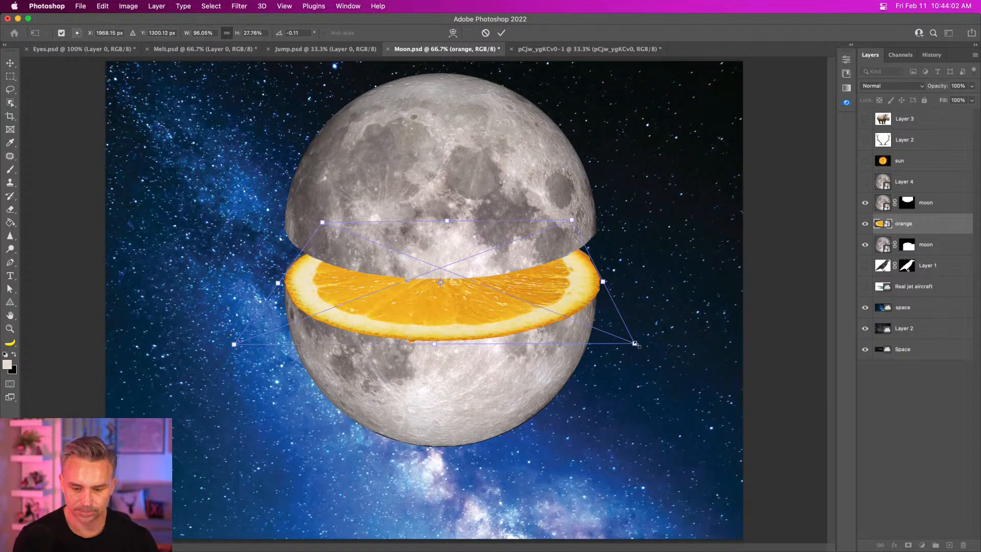
left_click_drag(635, 344, 635, 338)
key("Return")
key("m")
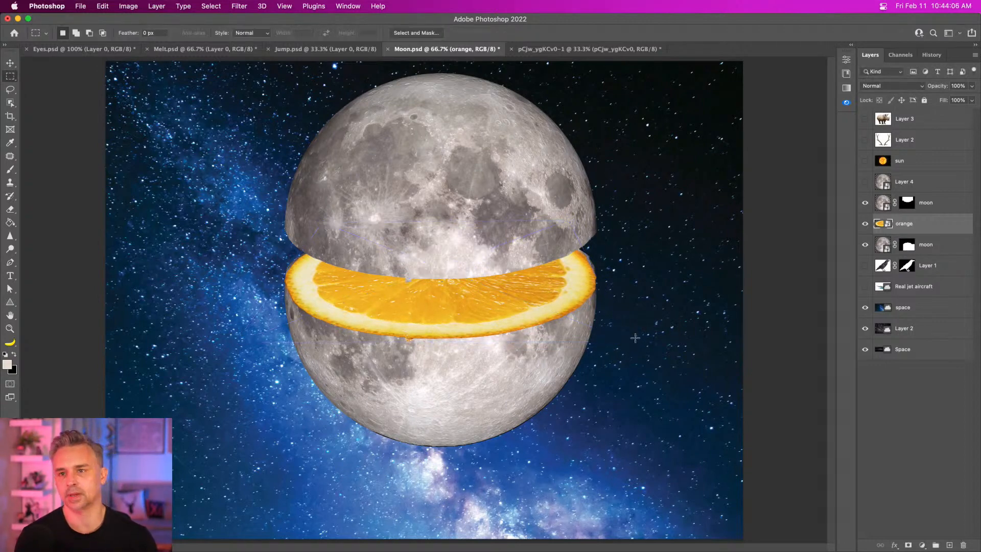
Raise the upper moon half further to expose the center of the orange slice
left_click(930, 204)
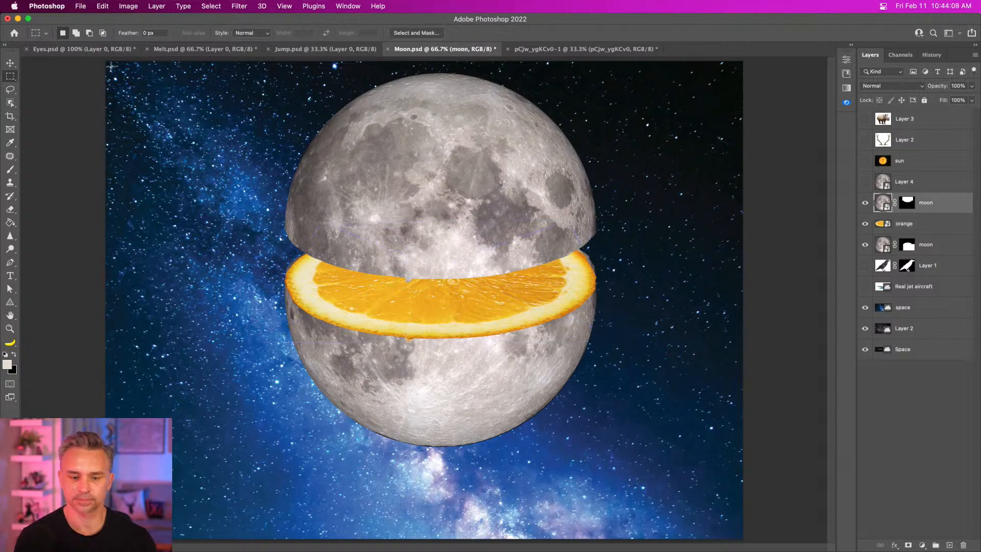
key("v")
left_click_drag(370, 226, 364, 201)
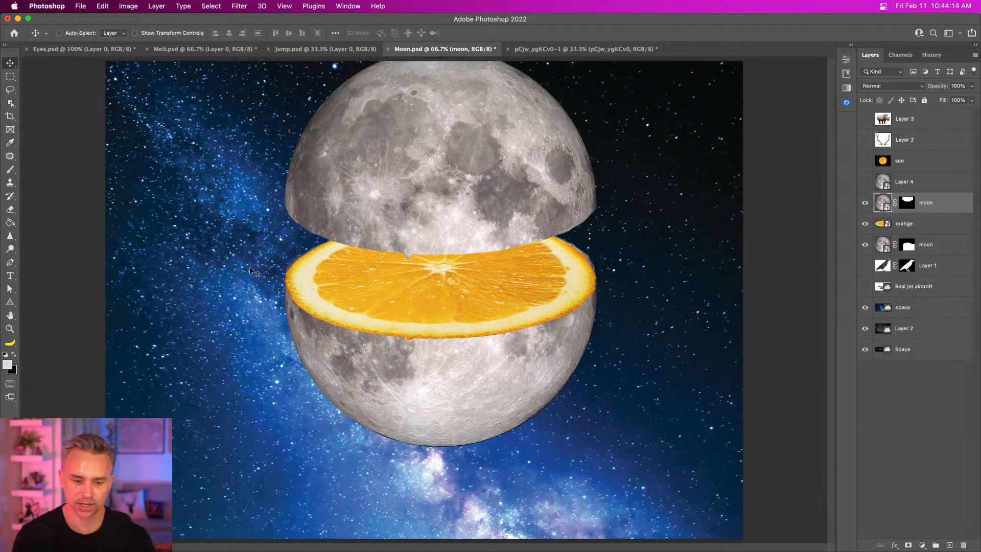
Move both moon halves and the orange together downward to center them in the sky, and save the document
key("super+minus")
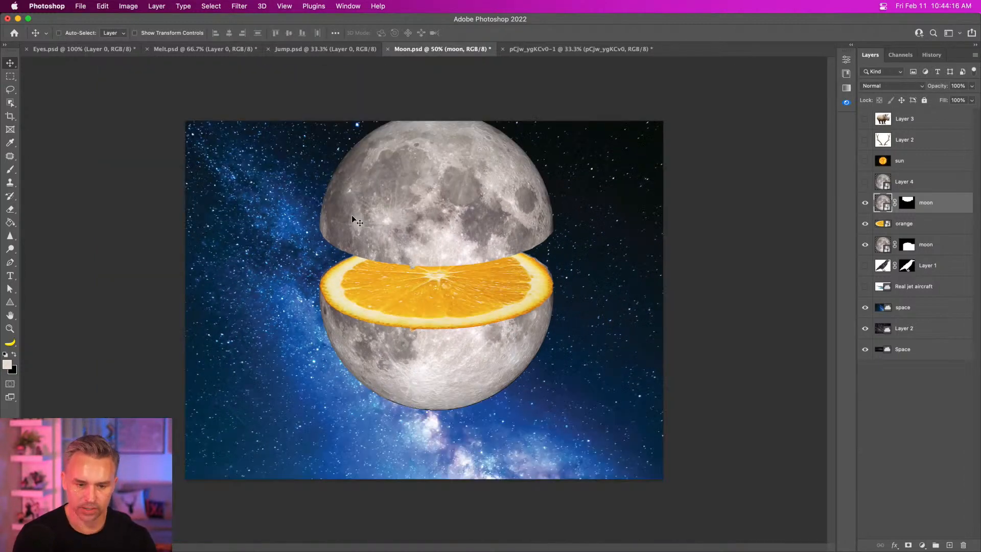
left_click(927, 246, "shift")
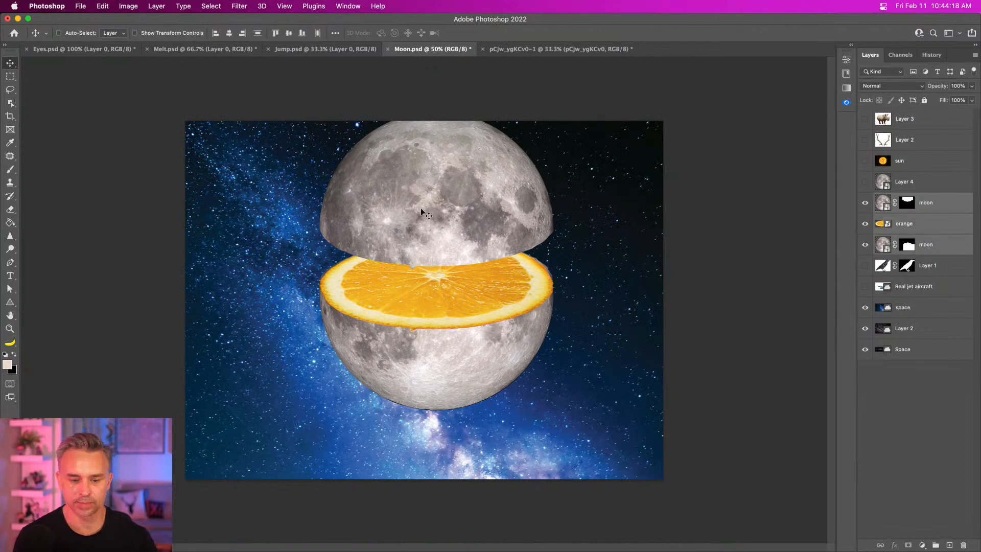
left_click_drag(422, 211, 413, 239)
key("super+s")
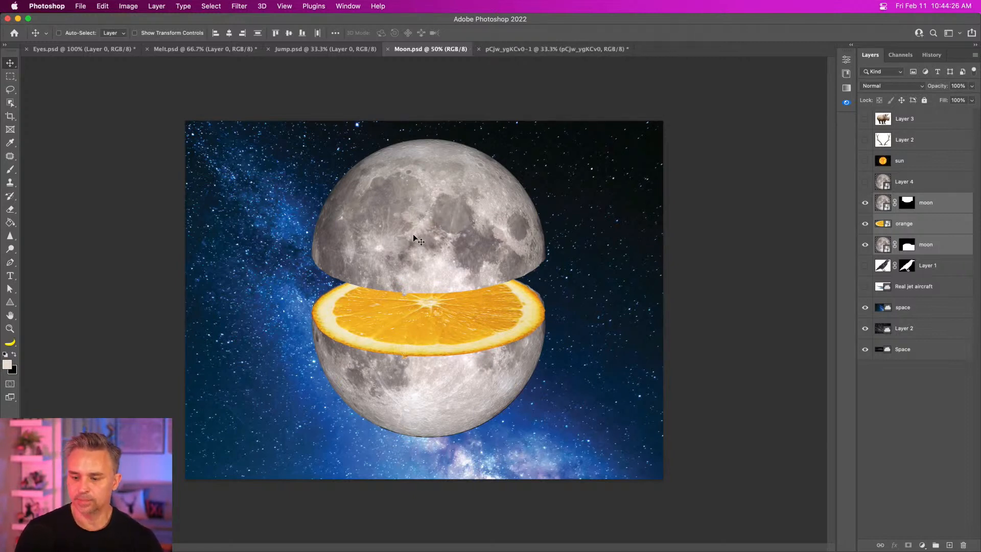
Hide the sliced moon and orange layers, show Layer 4, and scale its moon to about 16% near the middle of the sky
left_click(865, 183)
left_click(865, 243)
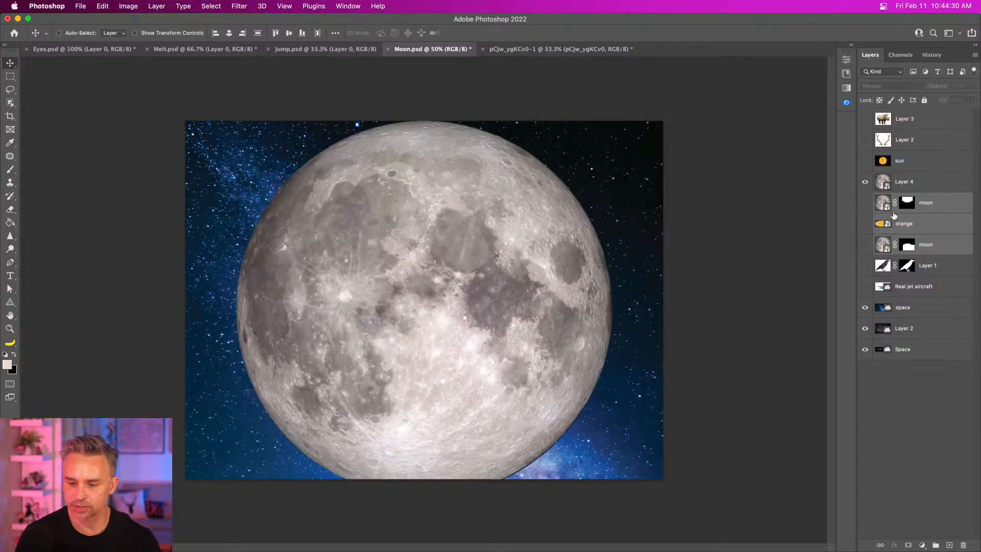
left_click(923, 182)
key("super+t")
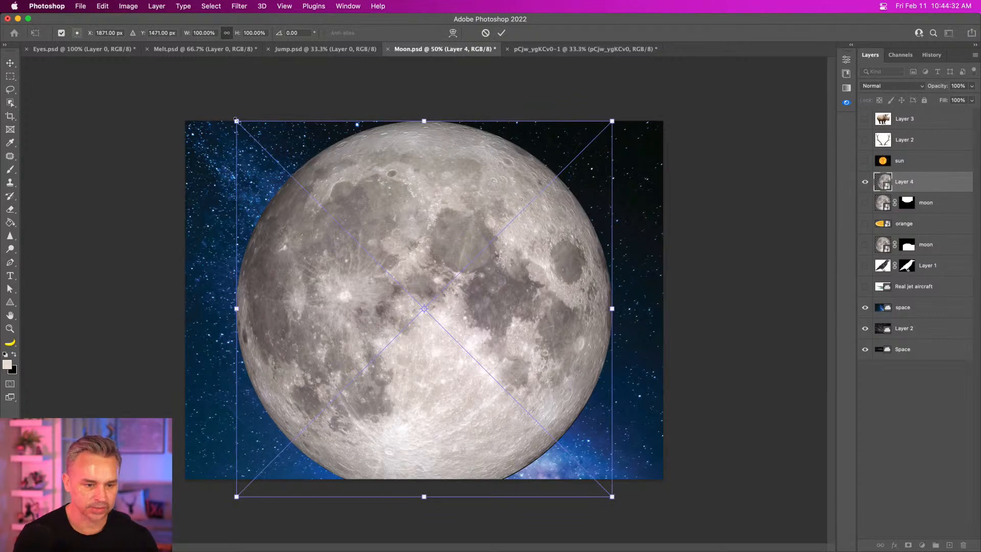
left_click_drag(237, 121, 432, 274)
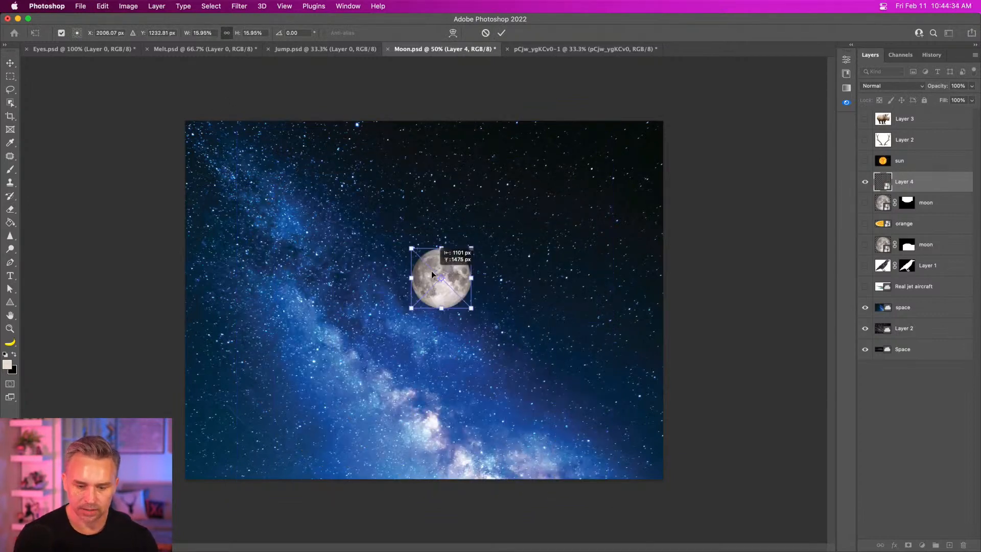
key("Return")
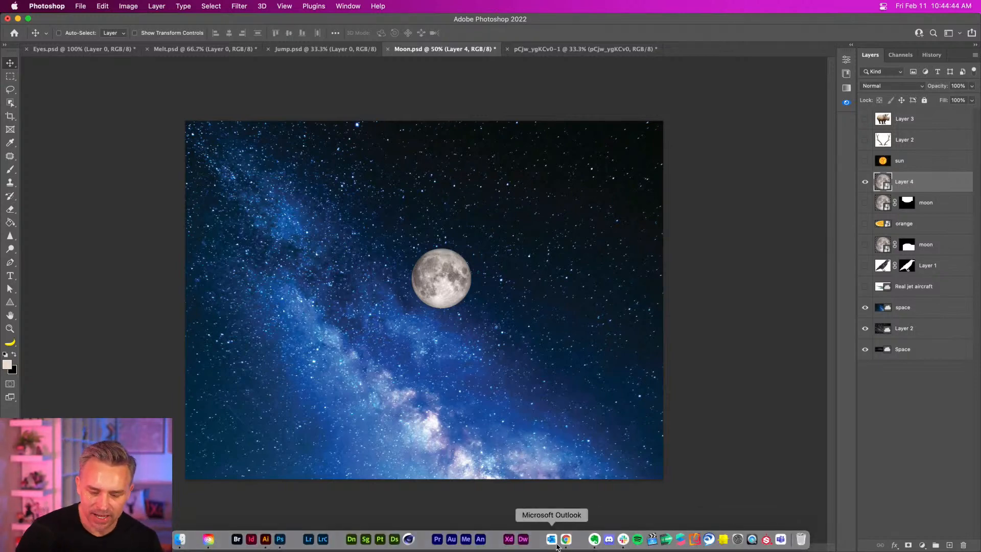
Switch to Chrome and go to the Adobe Stock home page
left_click(560, 543)
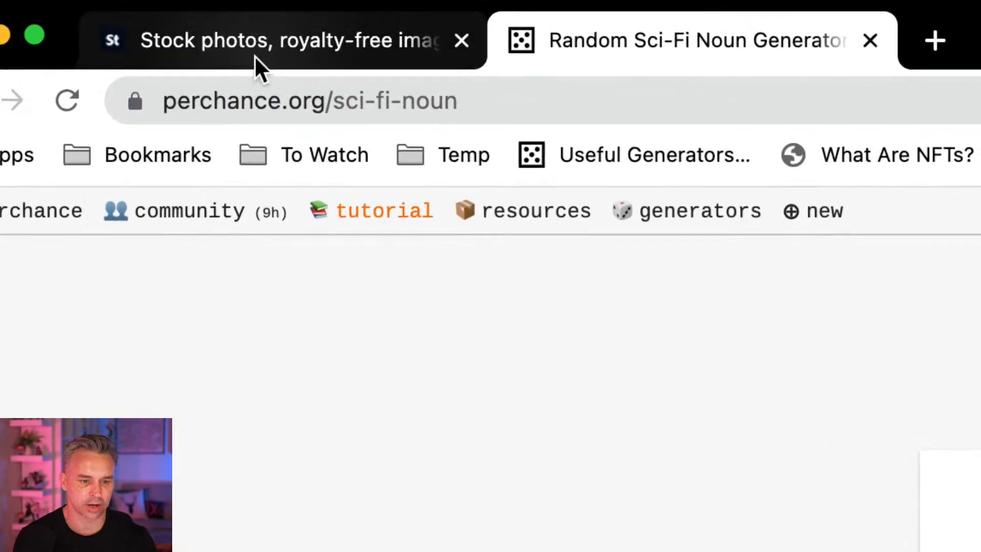
left_click(256, 58)
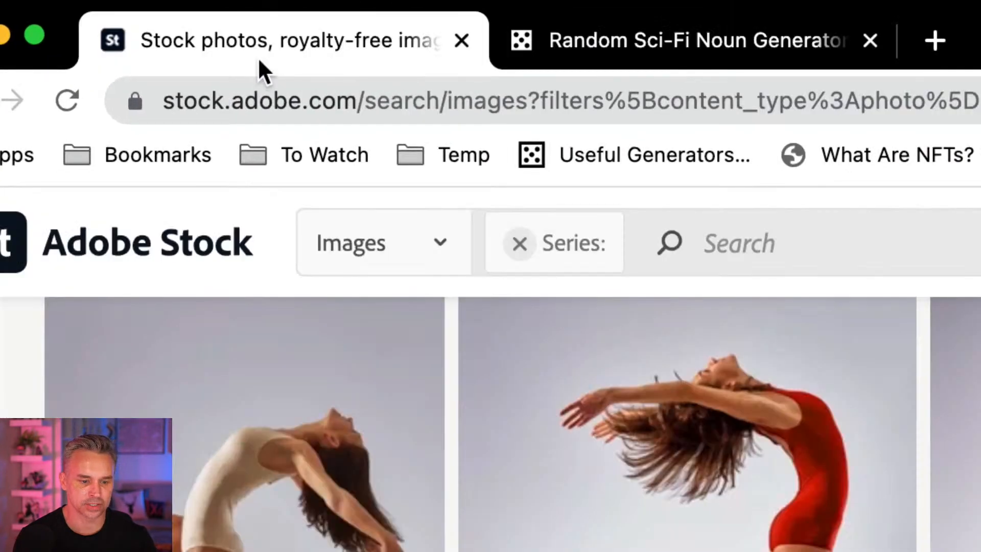
left_click(348, 216)
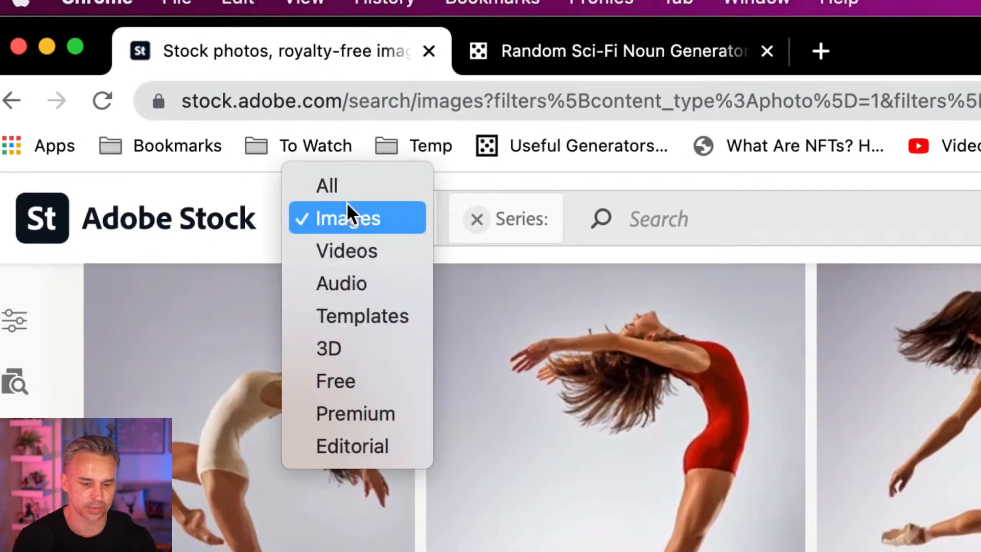
left_click(86, 223)
left_click(29, 220)
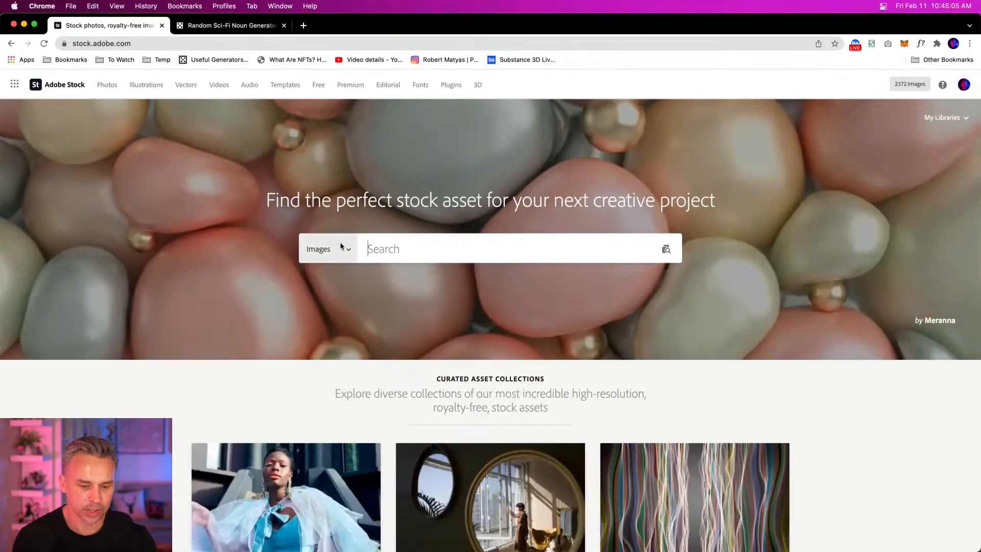
Limit the Adobe Stock search to free assets and search for "earth"
left_click(342, 246)
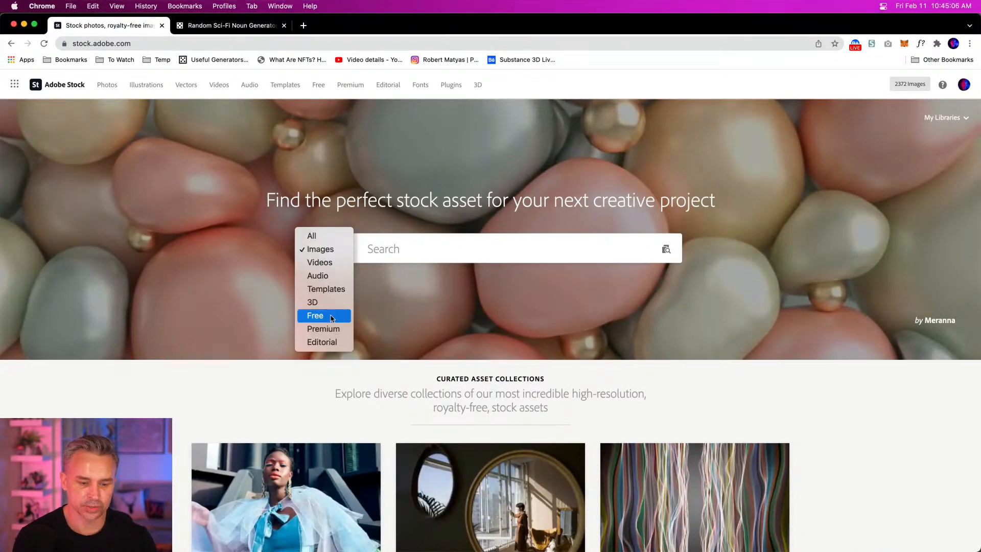
left_click(314, 316)
left_click(435, 255)
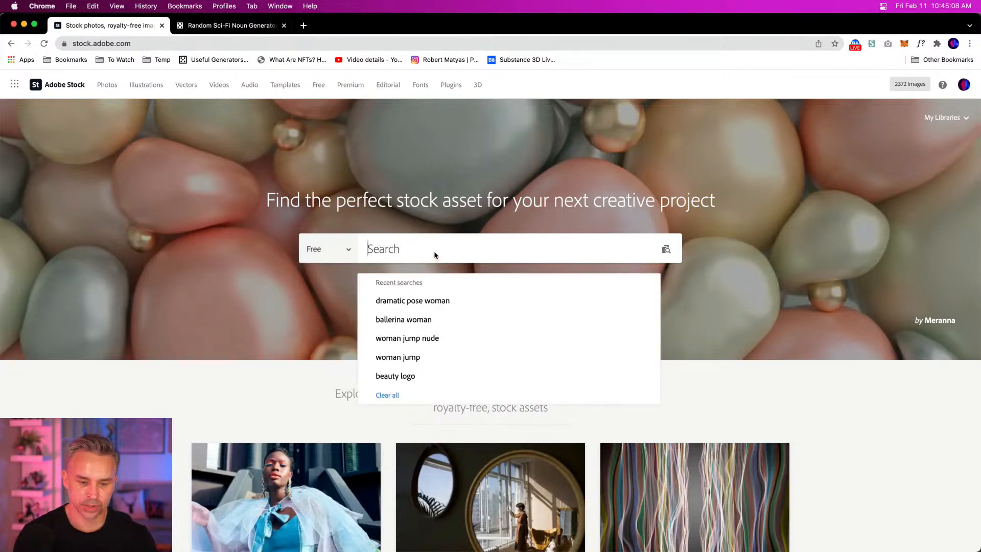
type("earth")
key("Return")
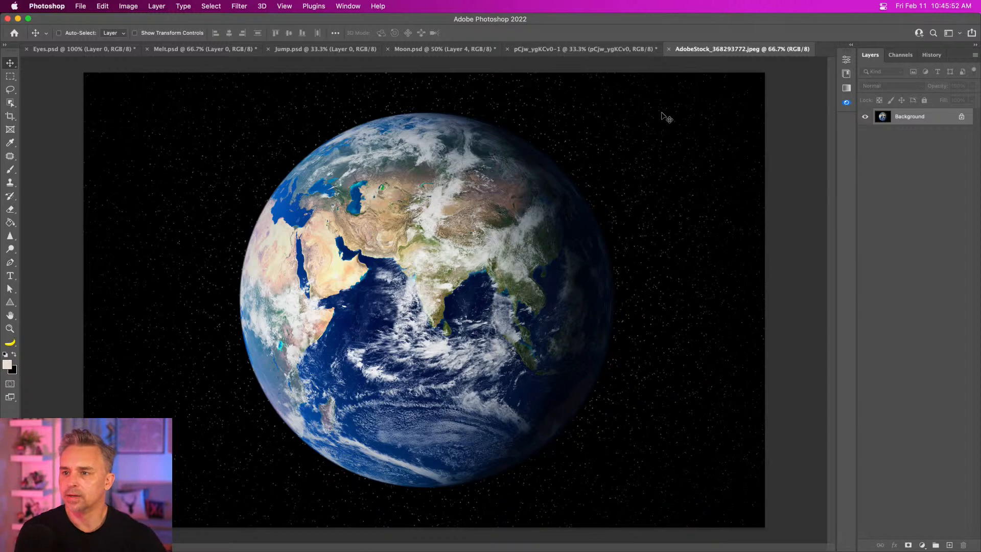
Search Free Stock Search 2 Pro for "branch" photos and open the bare driftwood branch over the sea as a document
left_click(852, 45)
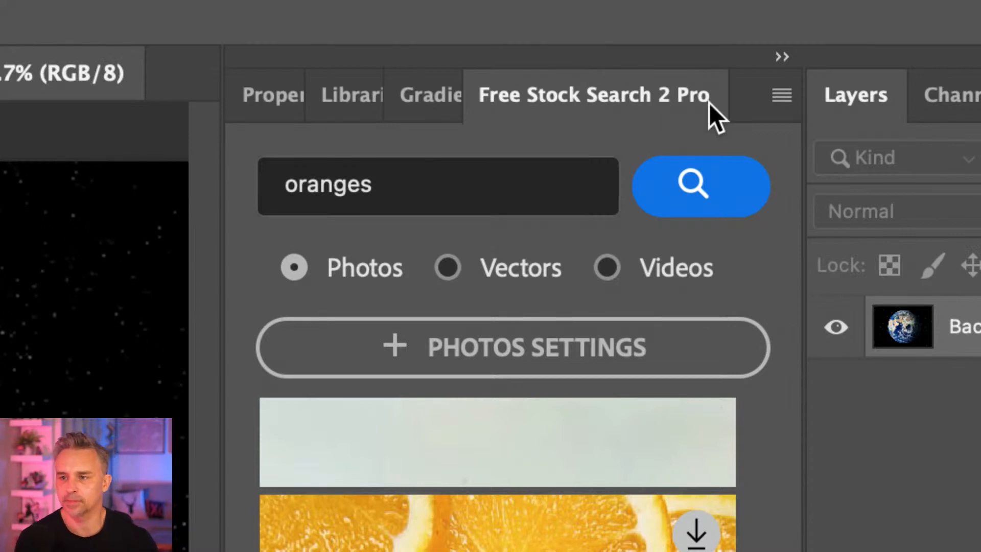
left_click_drag(404, 171, 210, 162)
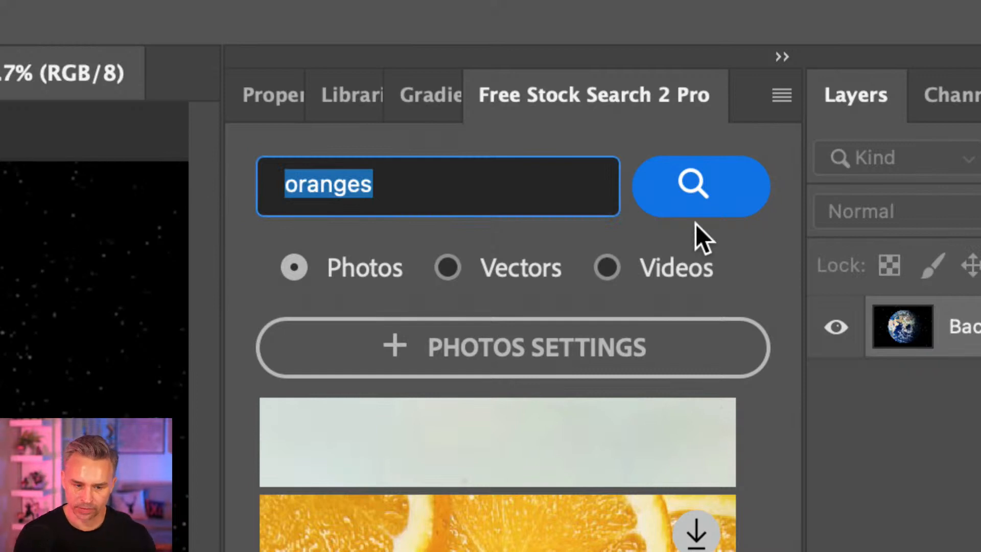
type("branch")
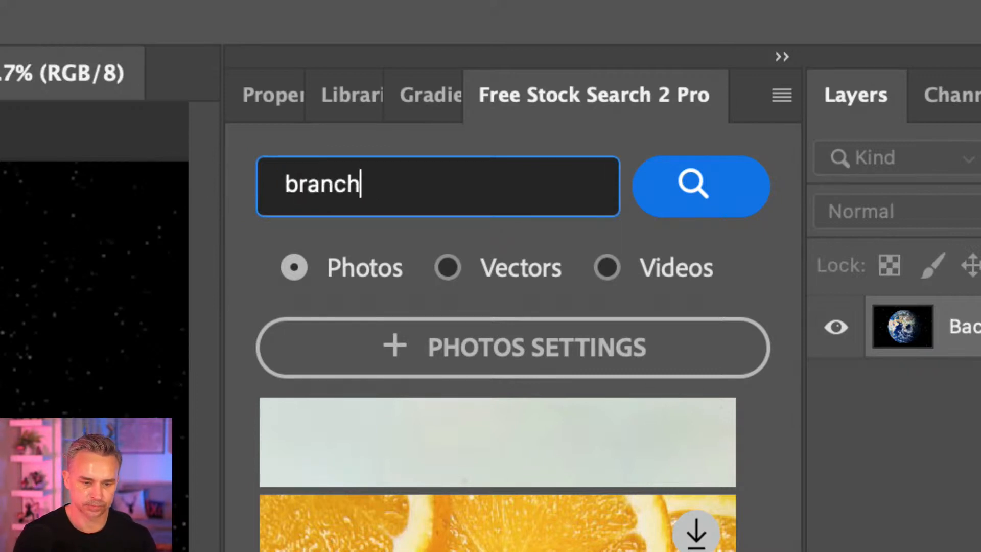
key("Return")
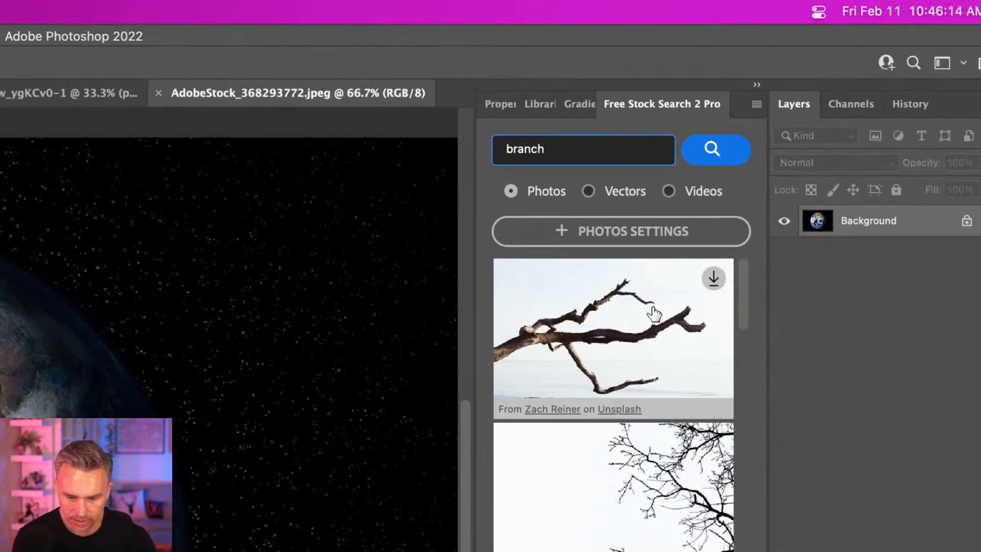
left_click(707, 382)
left_click(666, 353)
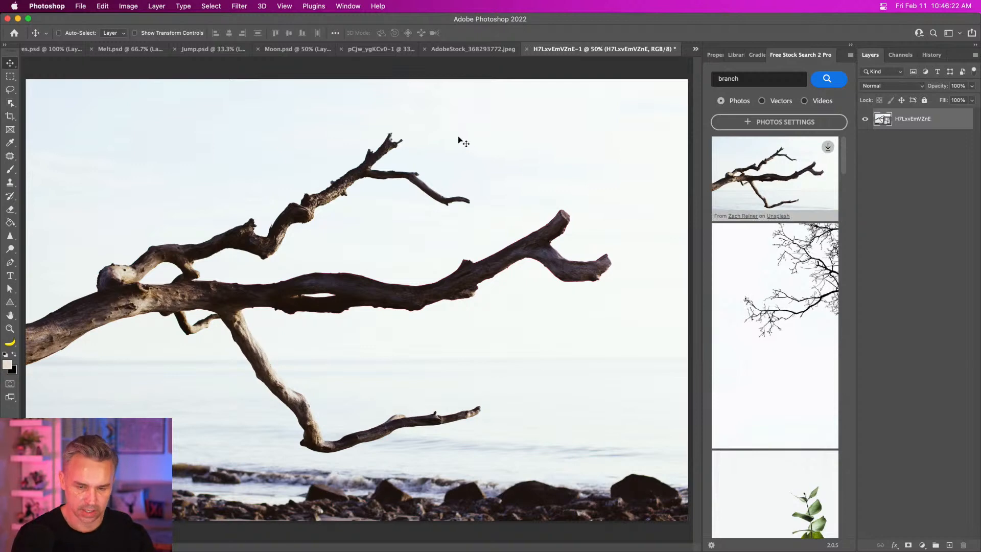
Place the branch document beside the earth image, copy its layer into the earth document, and close the branch document without saving
left_click_drag(586, 50, 702, 201)
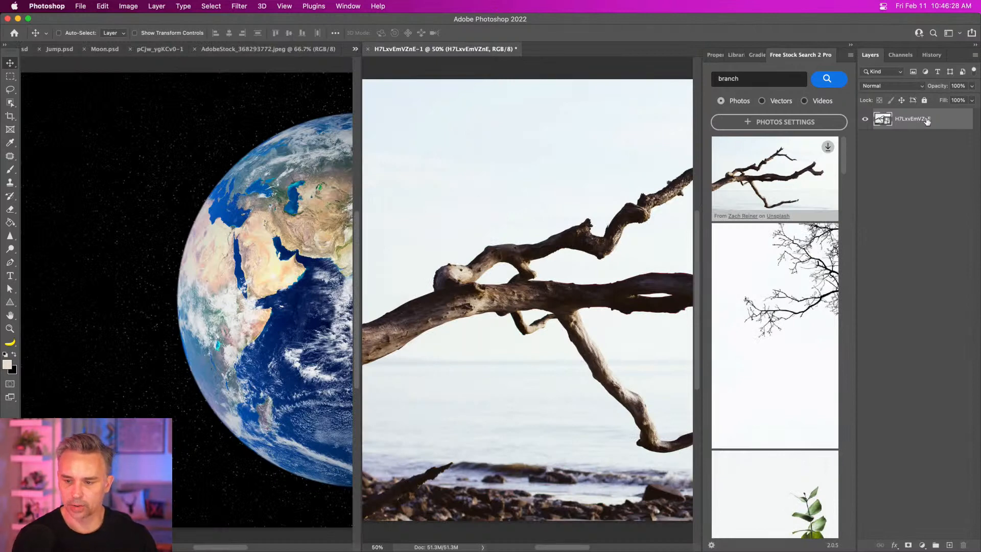
left_click_drag(927, 120, 232, 264)
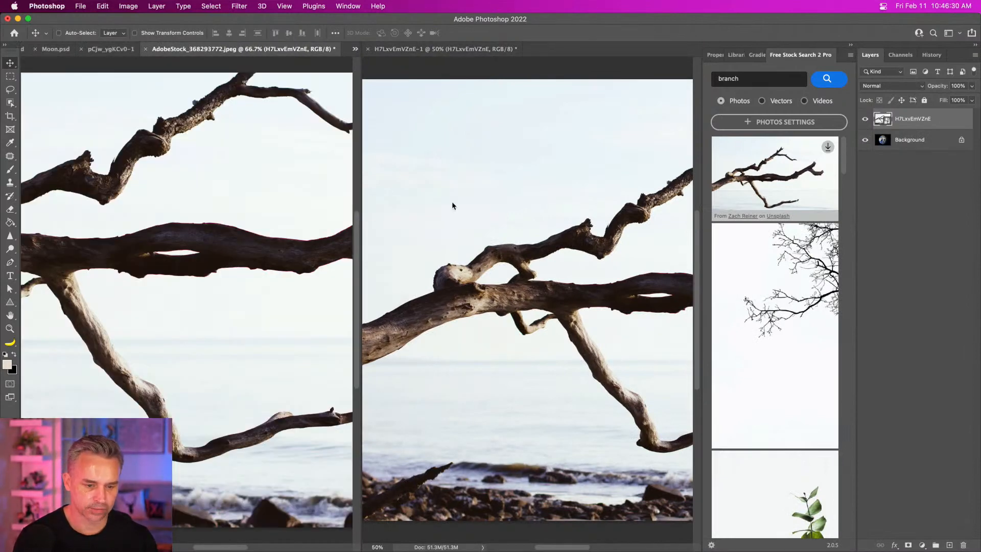
left_click(396, 76)
left_click(367, 49)
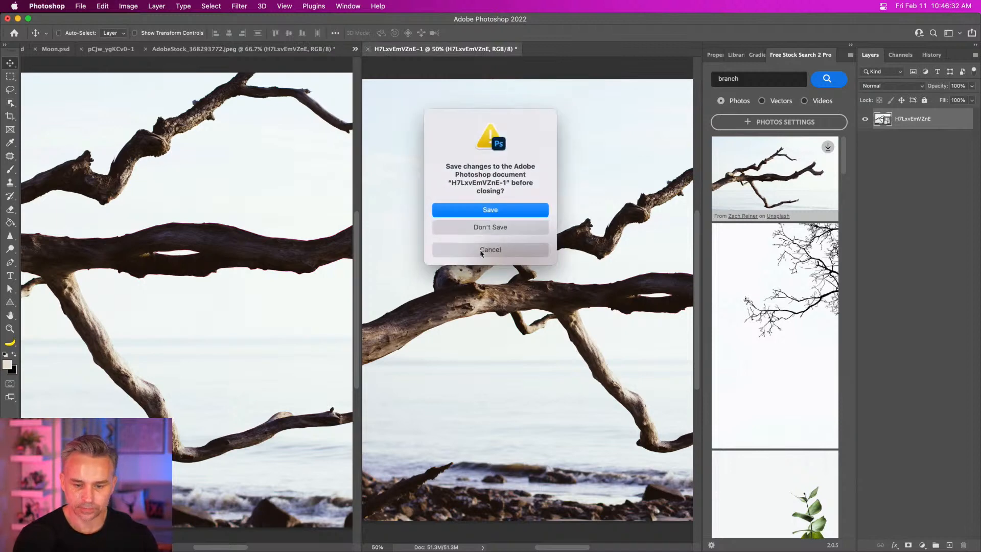
left_click(473, 226)
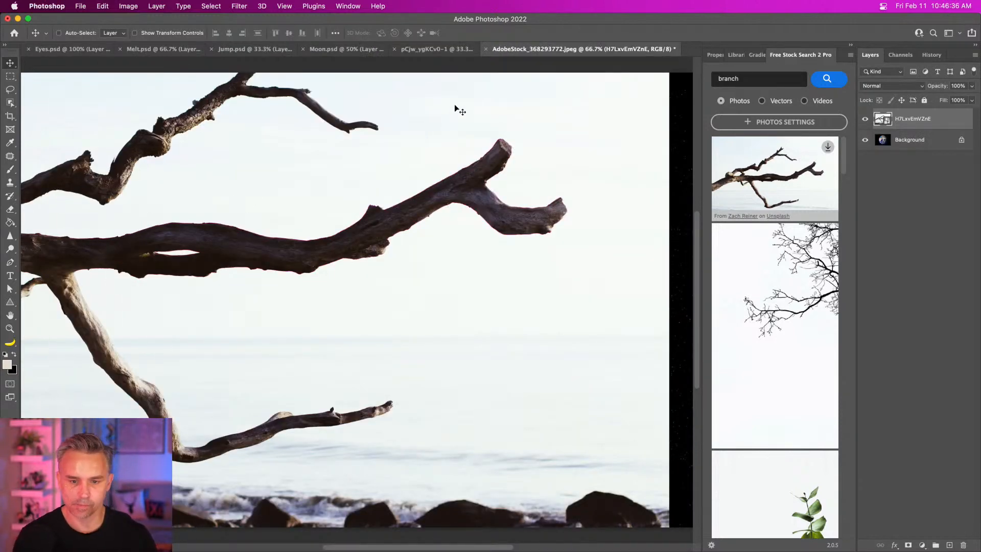
Close the orange slices document without saving, check Moon.psd, and return to the earth document with the branch
left_click(430, 49)
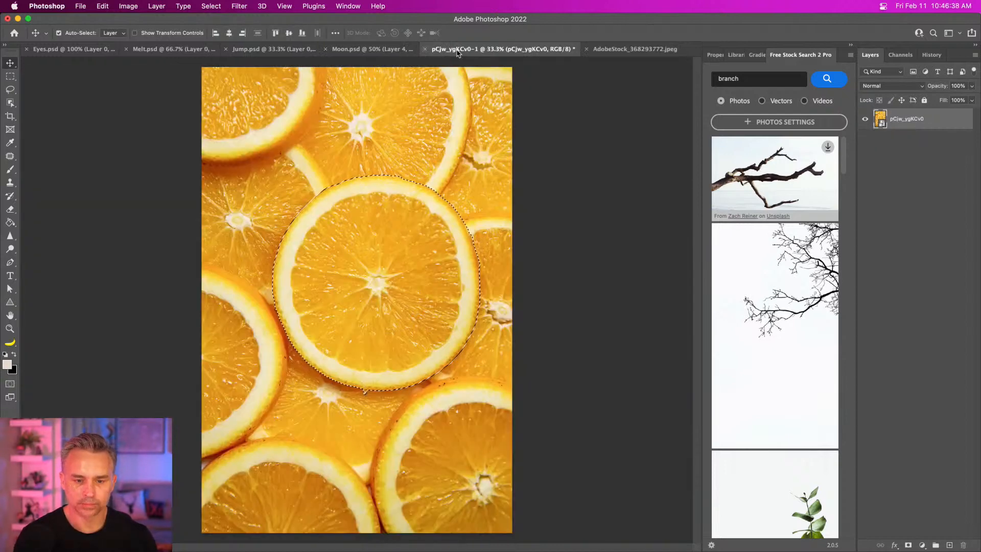
left_click(424, 49)
left_click(484, 227)
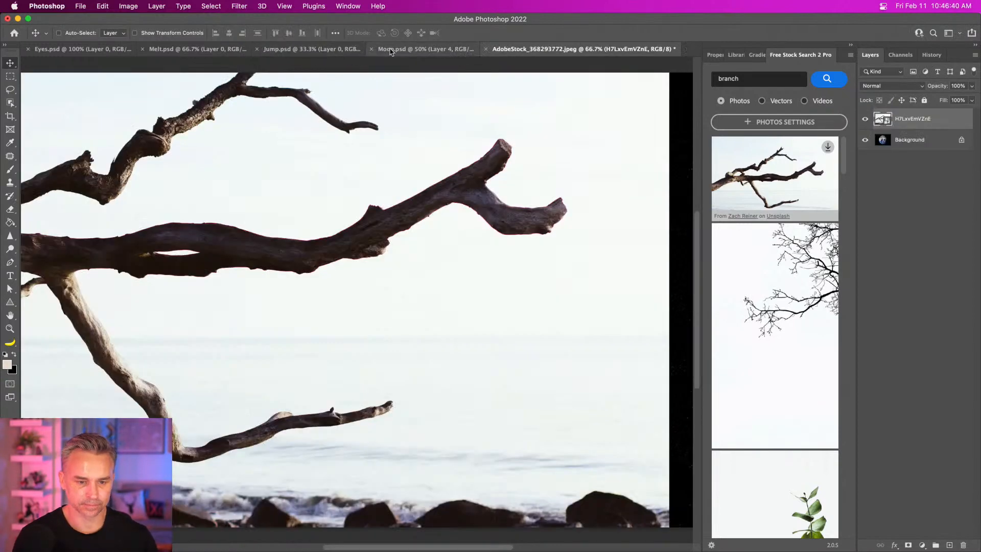
left_click(395, 50)
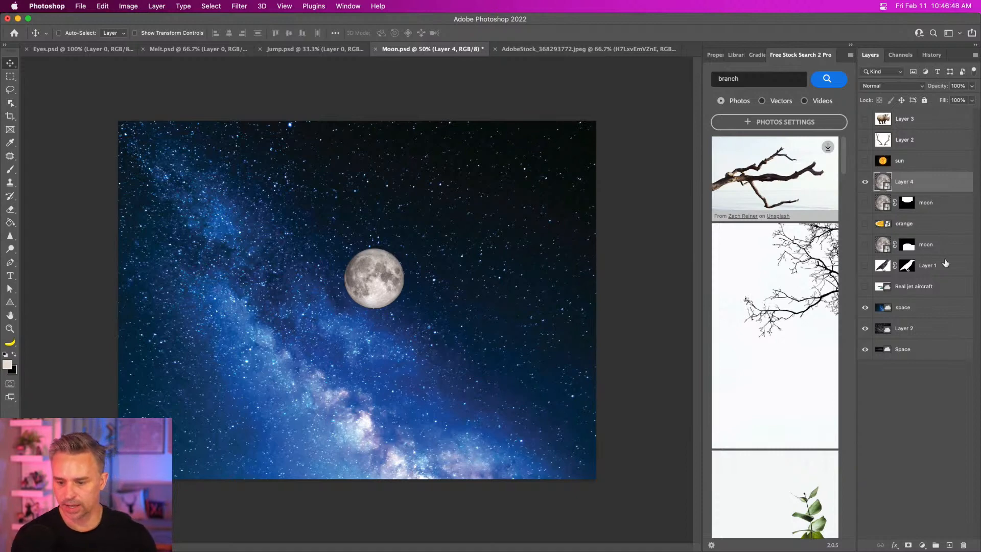
left_click(582, 50)
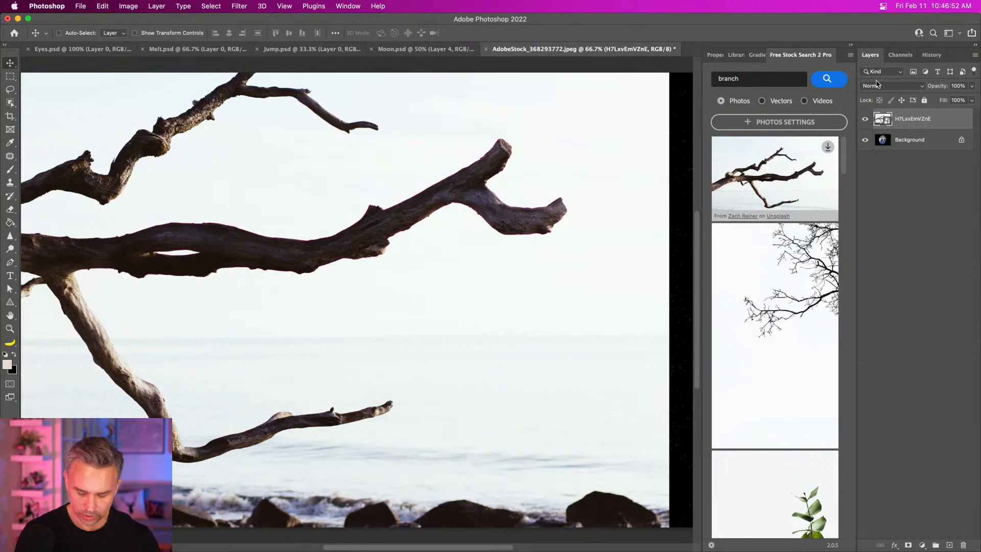
Shift the branch photo downward and apply Reveal All to expand the canvas to the whole photo
key("super+minus")
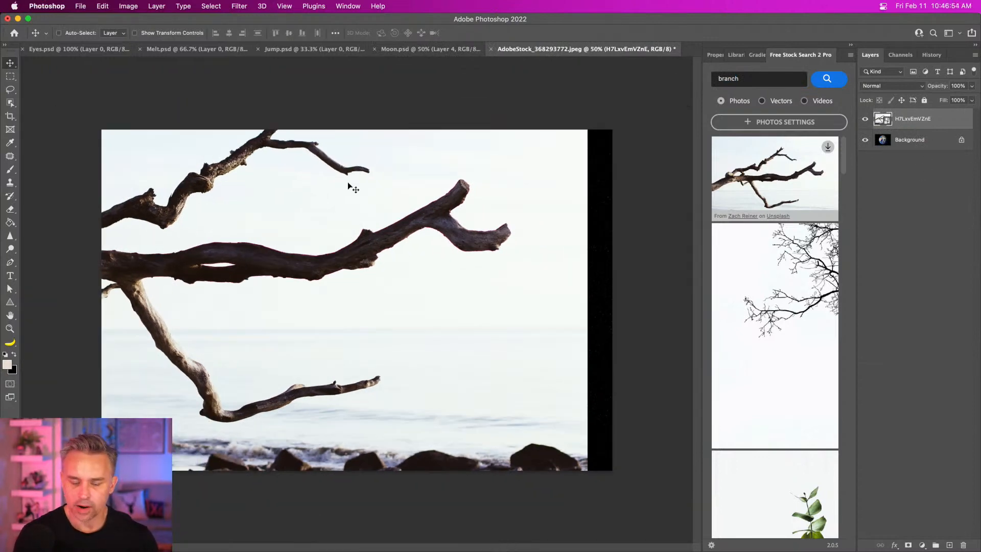
left_click_drag(348, 184, 357, 264)
left_click(128, 6)
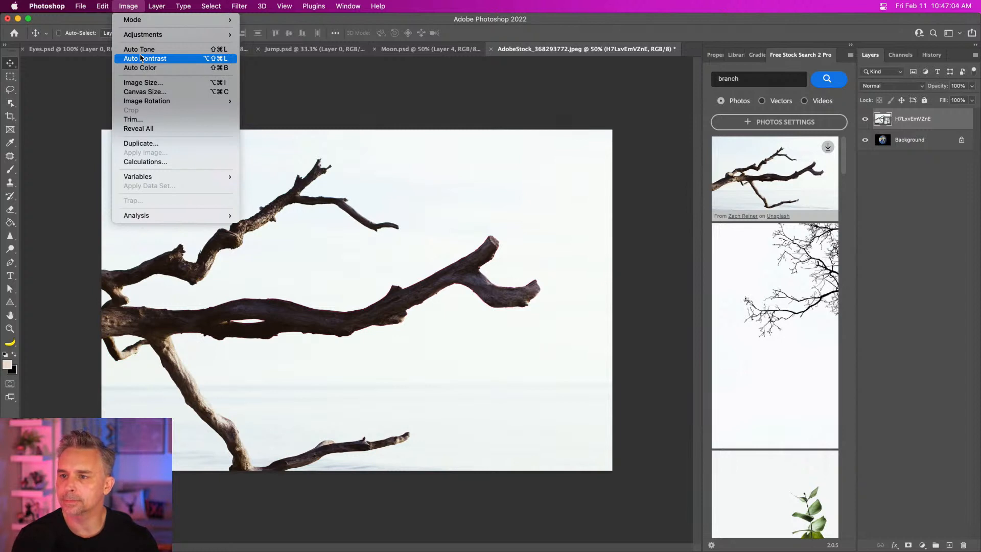
left_click(168, 128)
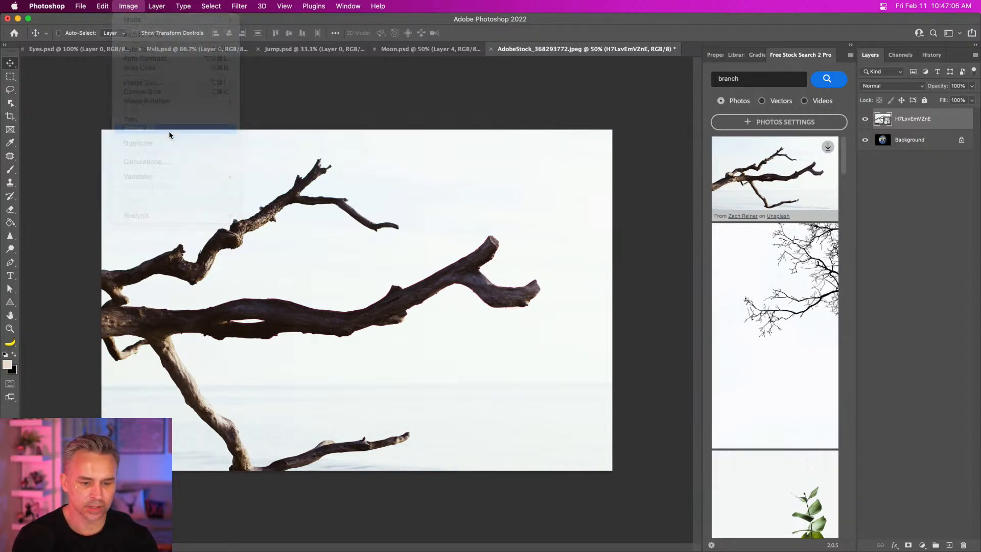
Duplicate the branch photo layer and hide the original branch layer and the Background
double_click(756, 78)
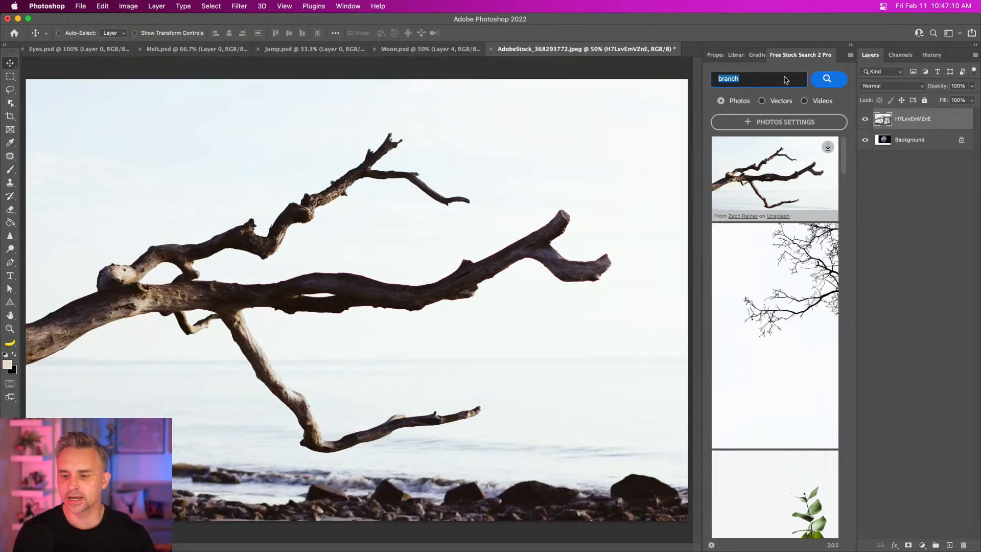
key("super+j")
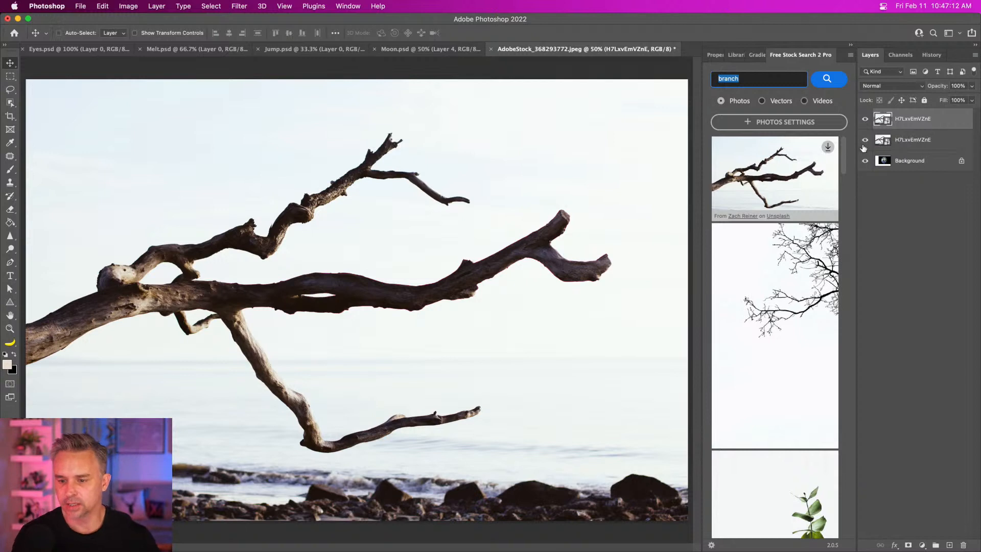
left_click(866, 139)
left_click(865, 161)
Rasterize the duplicated branch layer and mask out its sea and sky with Remove Background
left_click(720, 55)
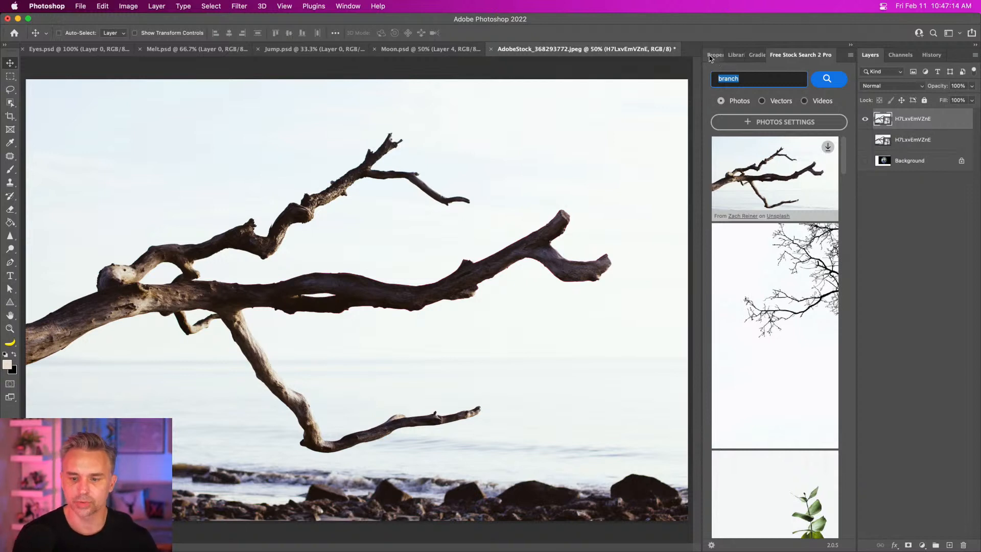
right_click(930, 118)
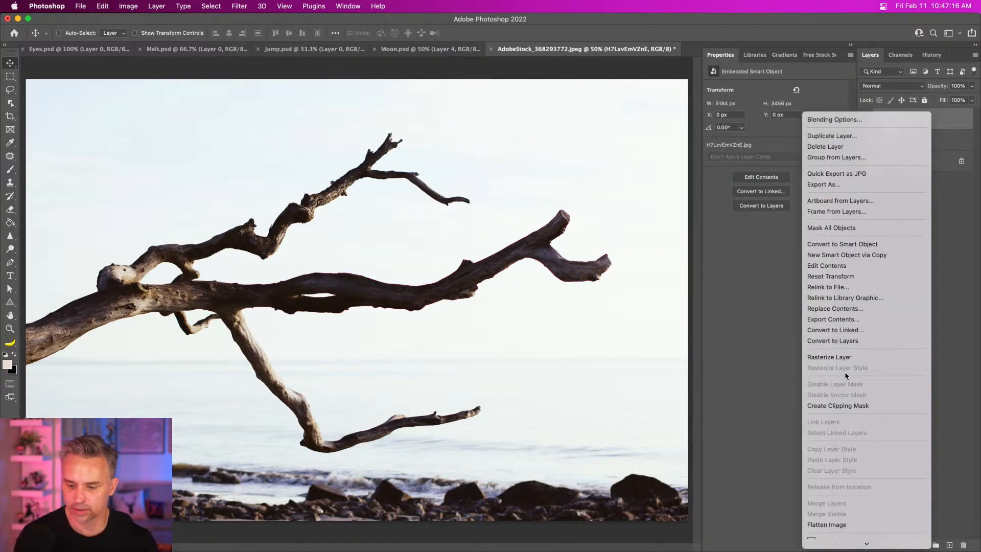
left_click(849, 357)
left_click(744, 219)
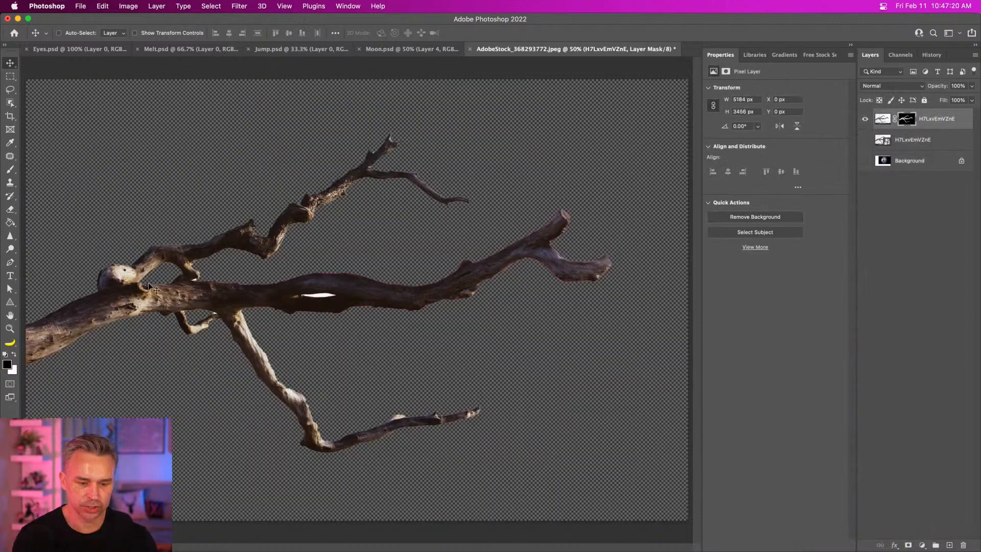
Rename the masked cutout layer to "branch"
double_click(937, 119)
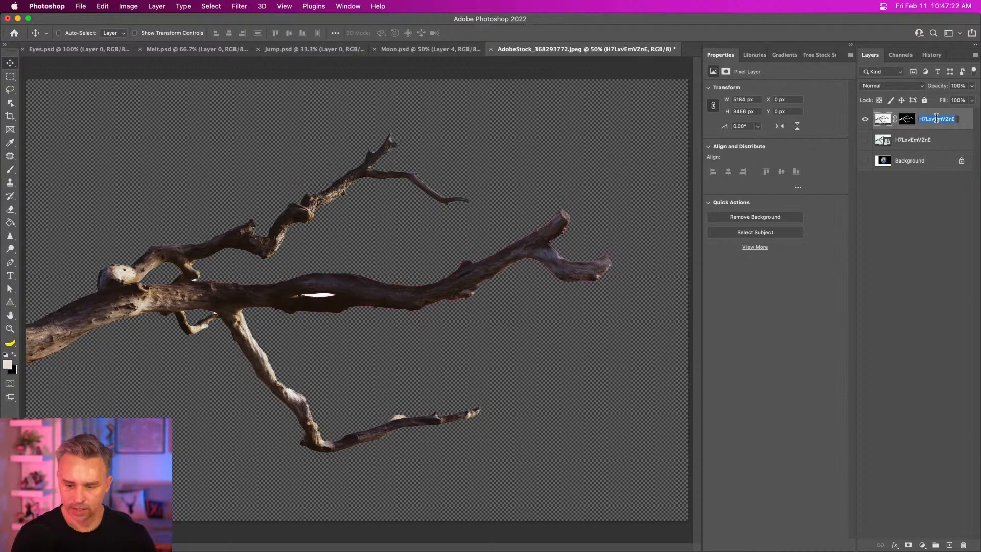
type("branch")
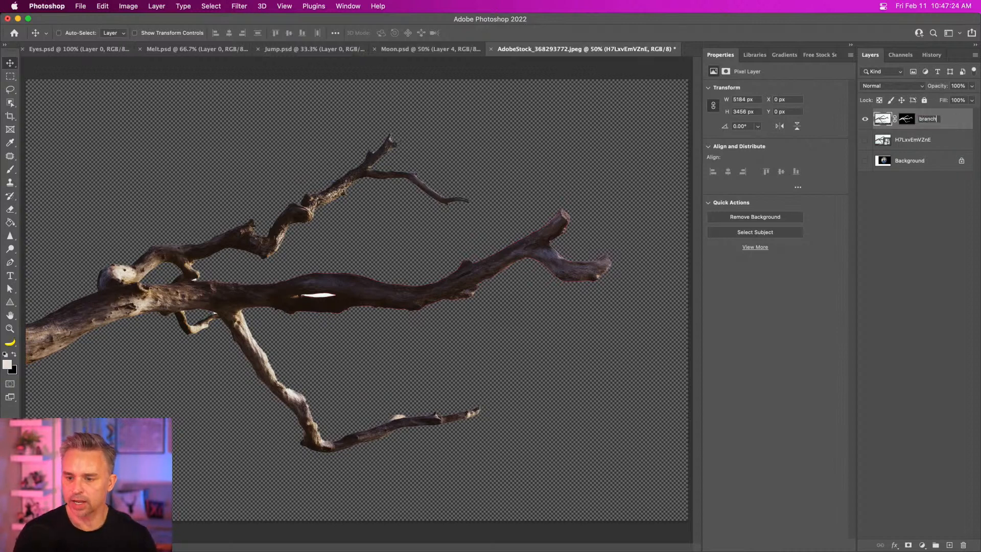
key("Return")
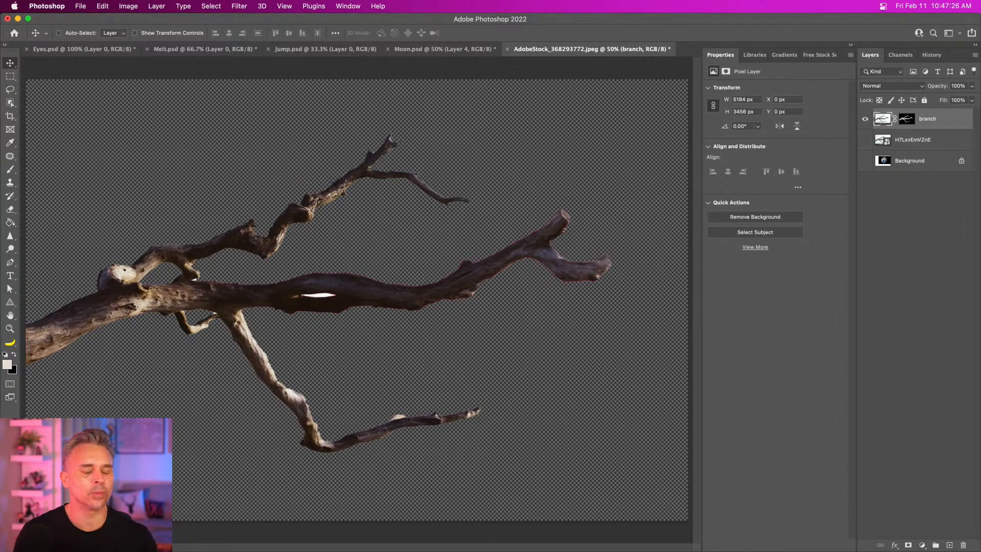
Leave the City library and open the Nature library
left_click(755, 55)
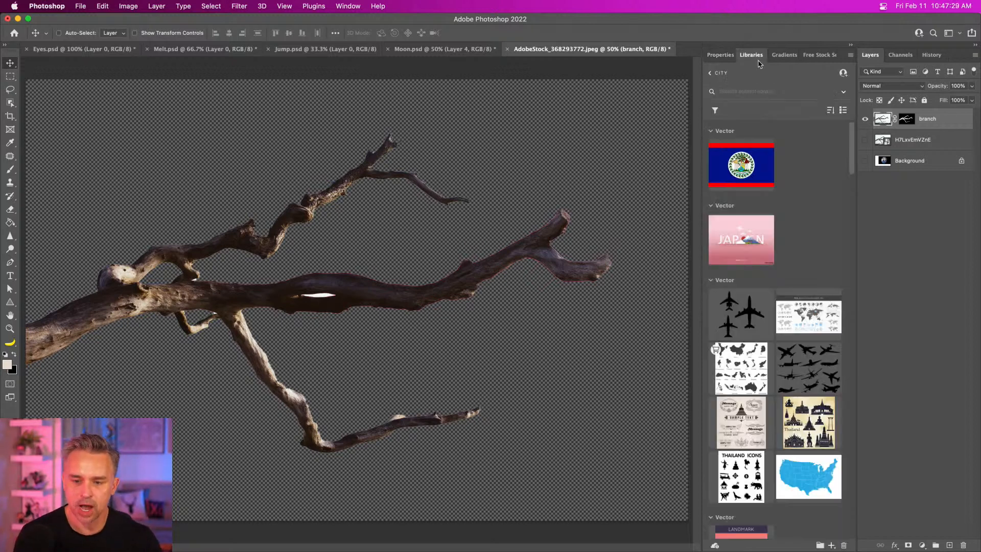
left_click(711, 75)
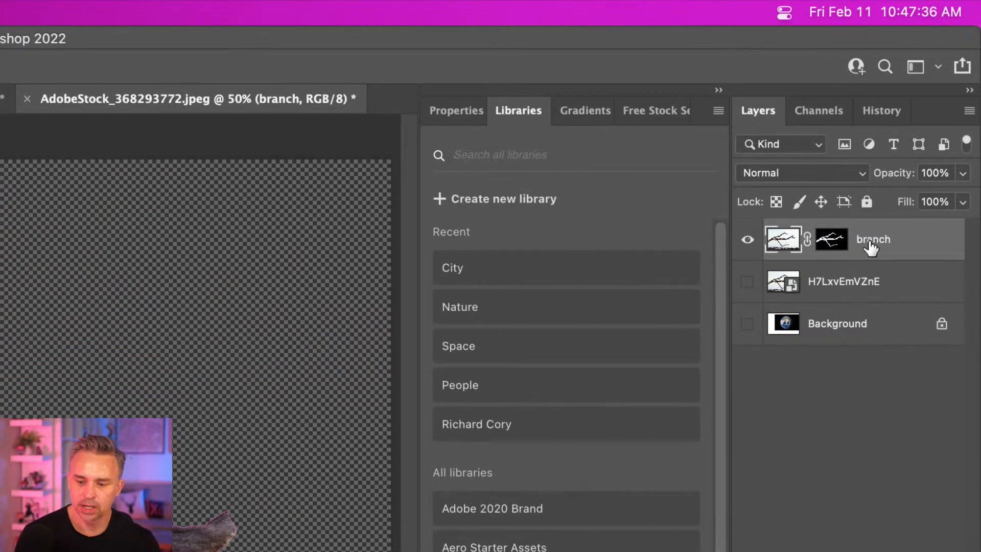
left_click(535, 312)
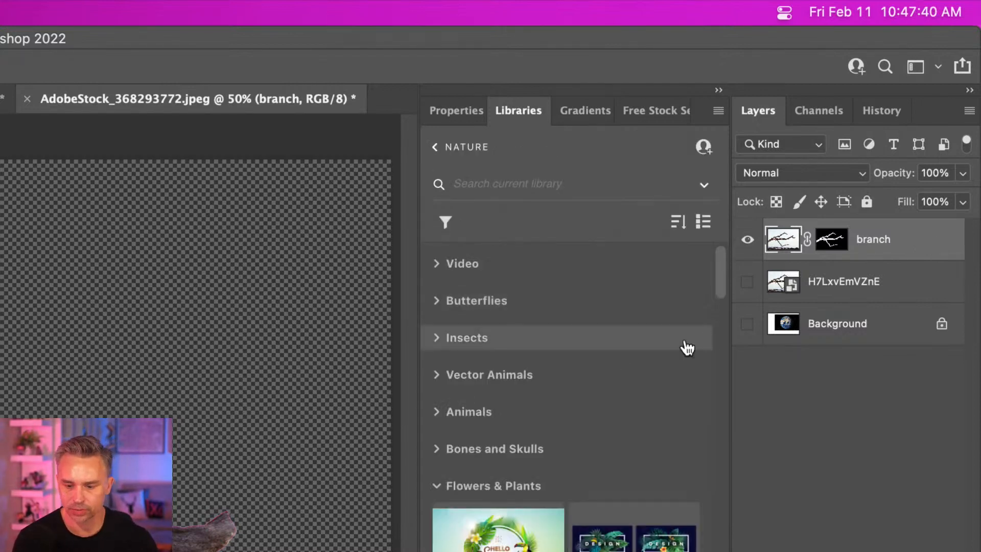
Add the masked branch layer to the Nature library among the other branch cutouts in the Flowers & Plants group
scroll(617, 355, "down", 5)
scroll(617, 354, "down", 2)
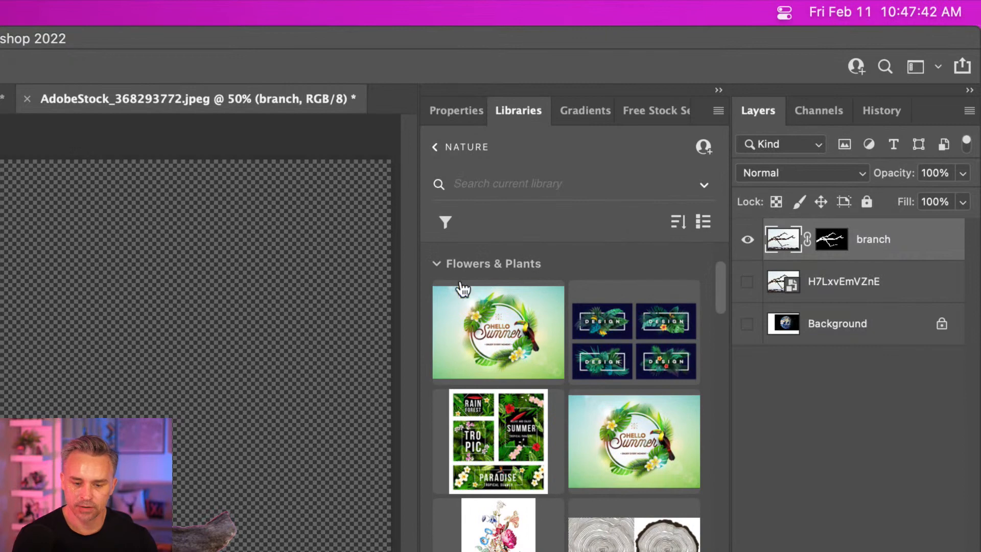
scroll(460, 285, "down", 5)
scroll(637, 473, "down", 3)
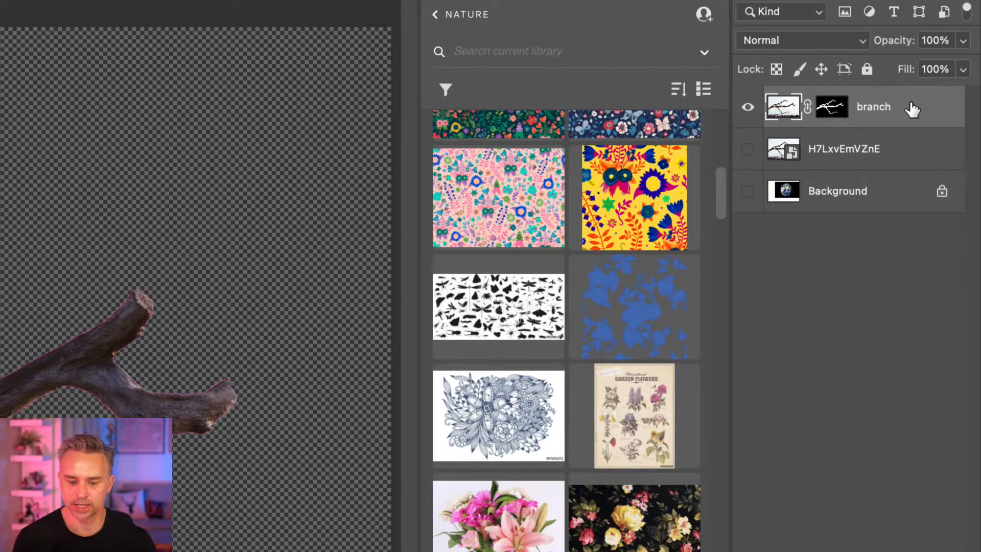
scroll(549, 270, "down", 5)
scroll(556, 281, "down", 15)
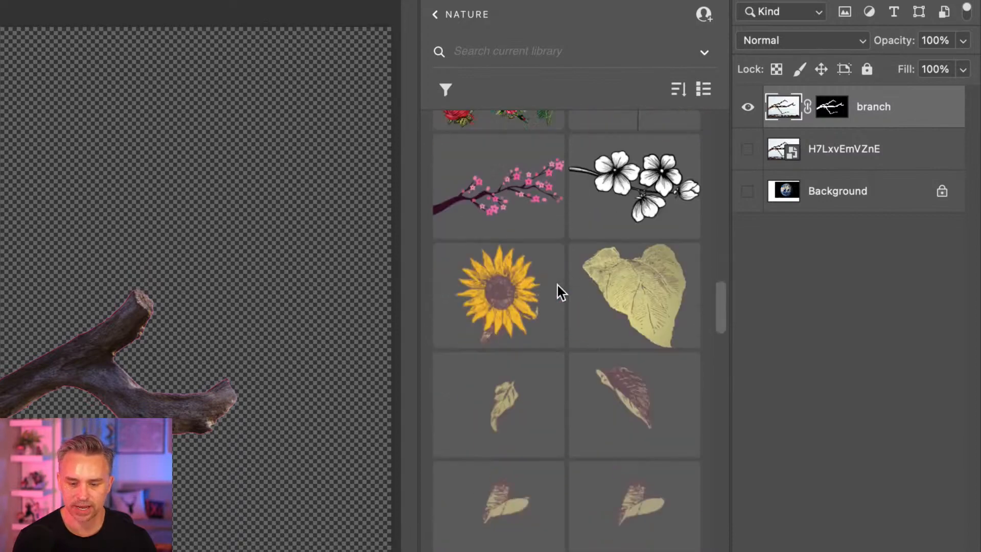
scroll(559, 287, "down", 15)
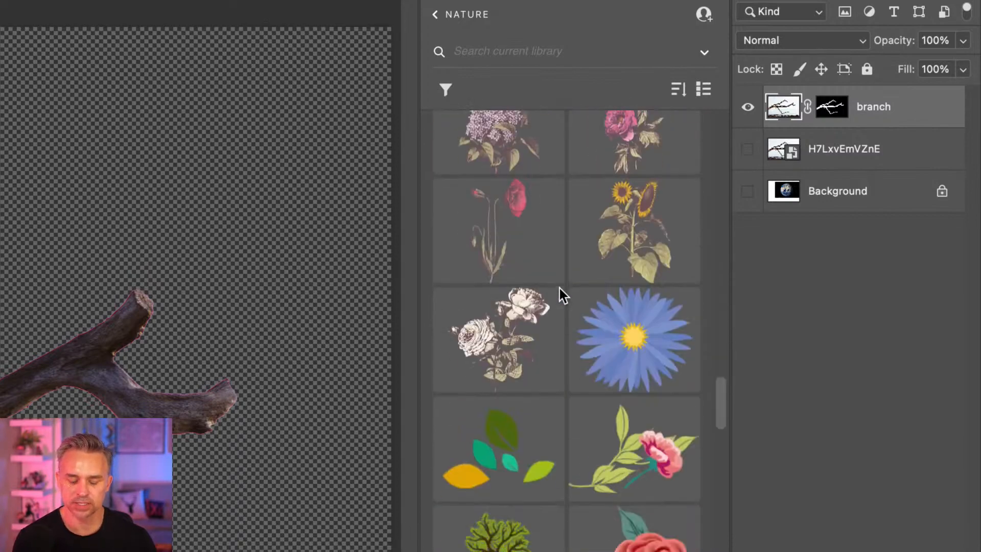
scroll(562, 288, "down", 15)
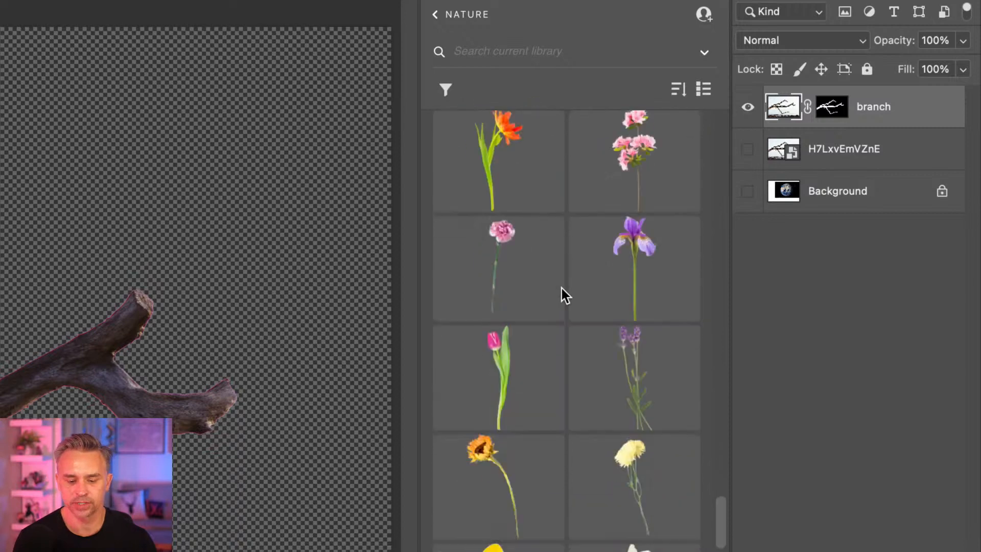
scroll(563, 287, "down", 15)
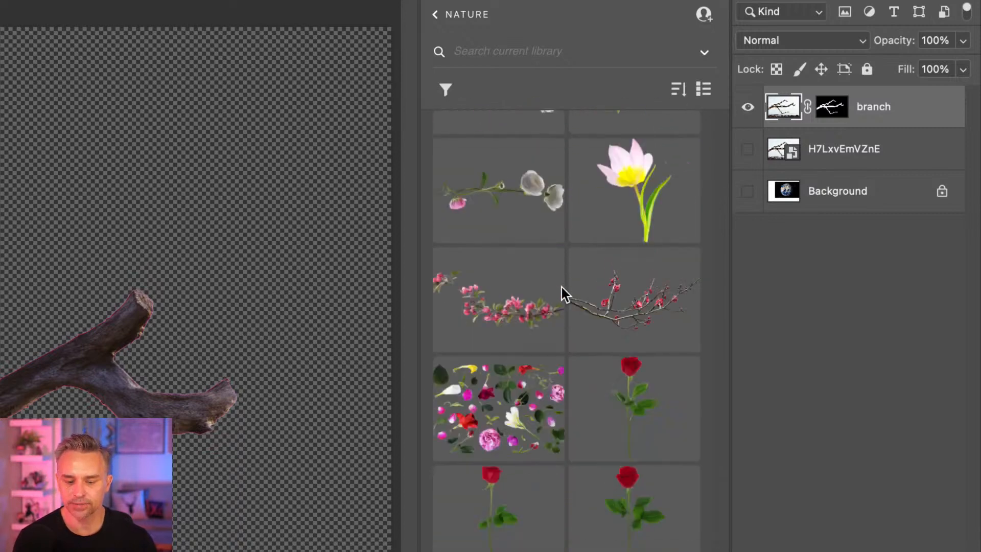
scroll(562, 287, "down", 15)
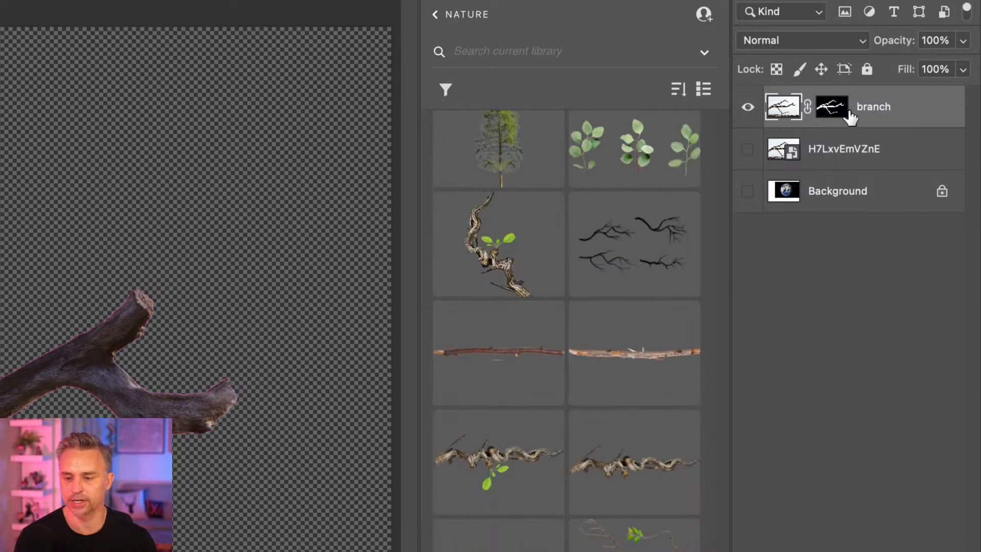
left_click_drag(851, 113, 569, 350)
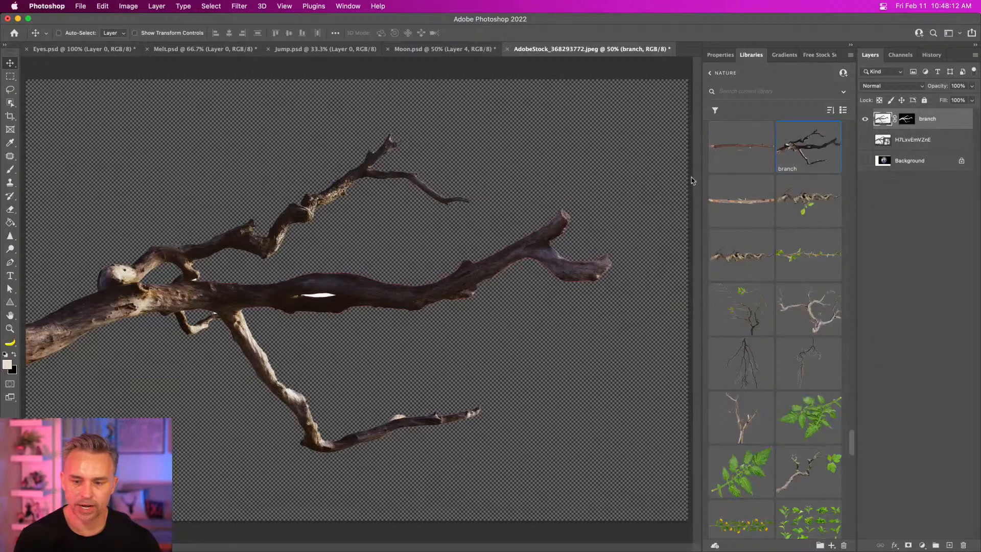
scroll(767, 255, "down", 15)
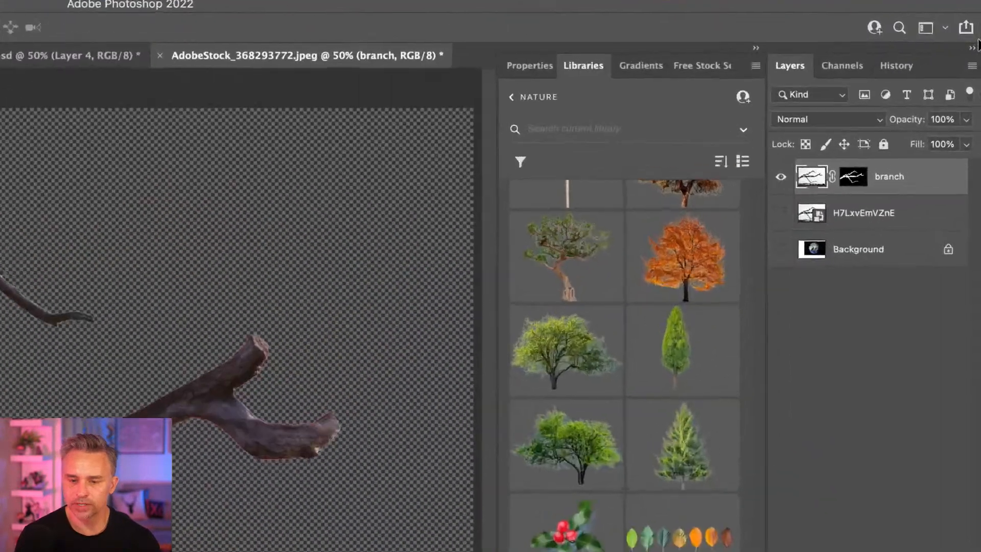
left_click(699, 70)
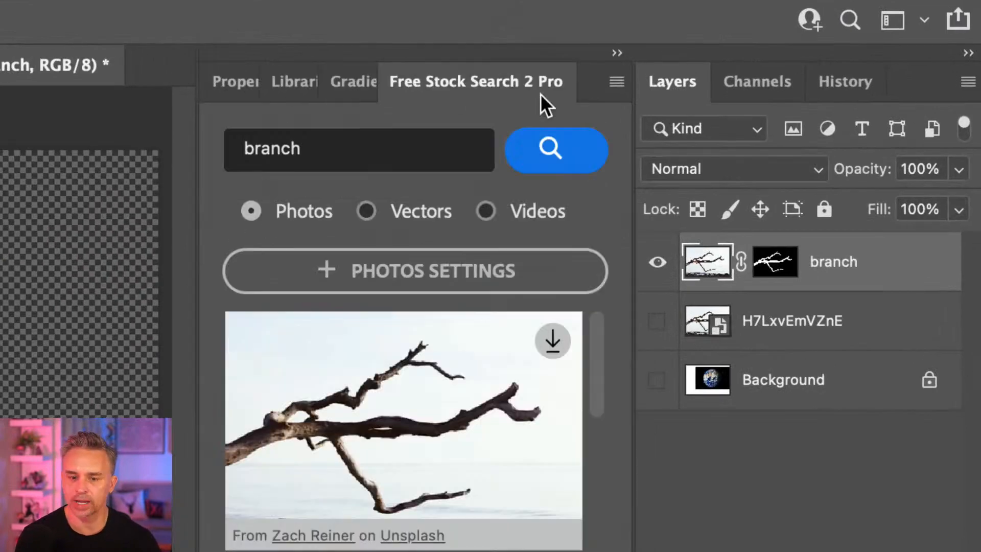
left_click(282, 84)
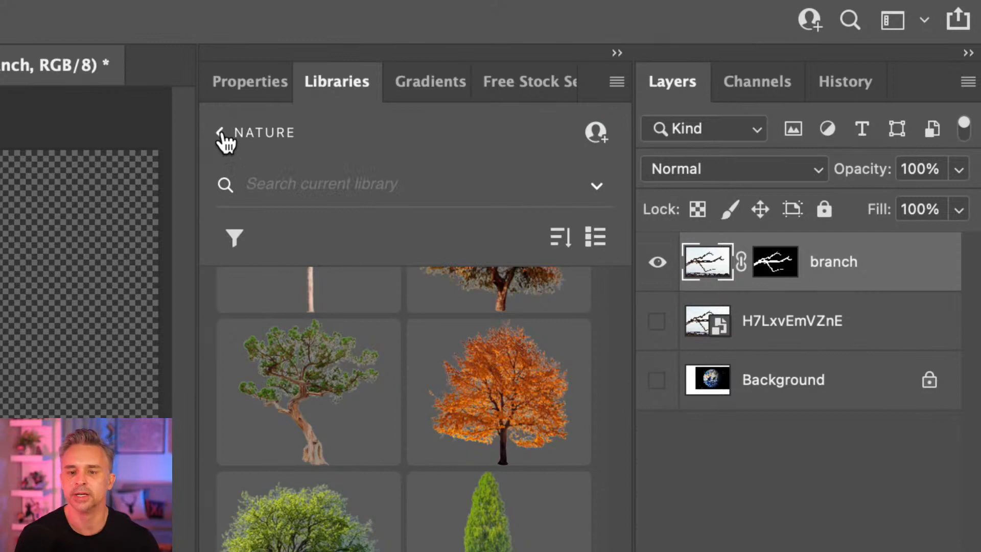
Search the Nature library for "crow" and place the single flying crow cutout above the upper part of the branch
left_click(324, 185)
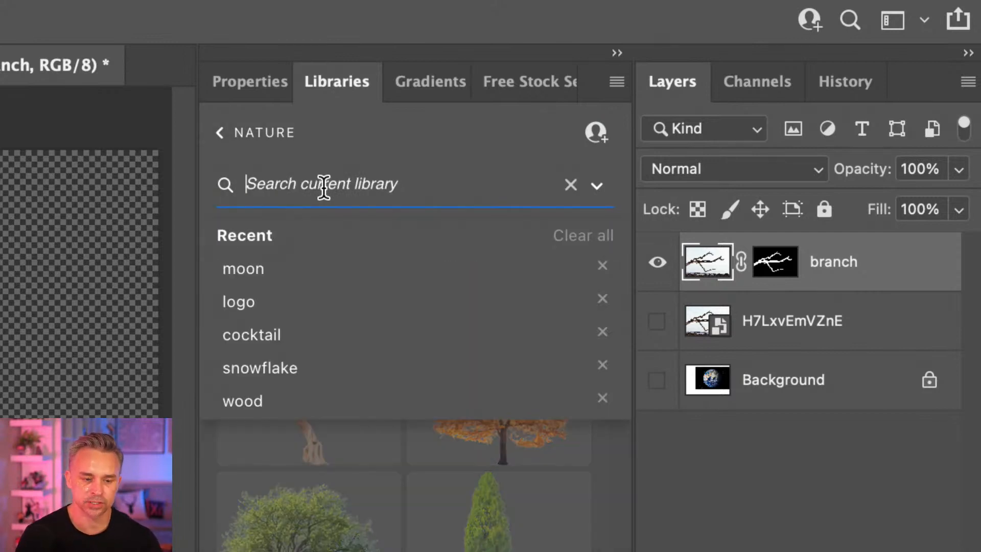
type("crow")
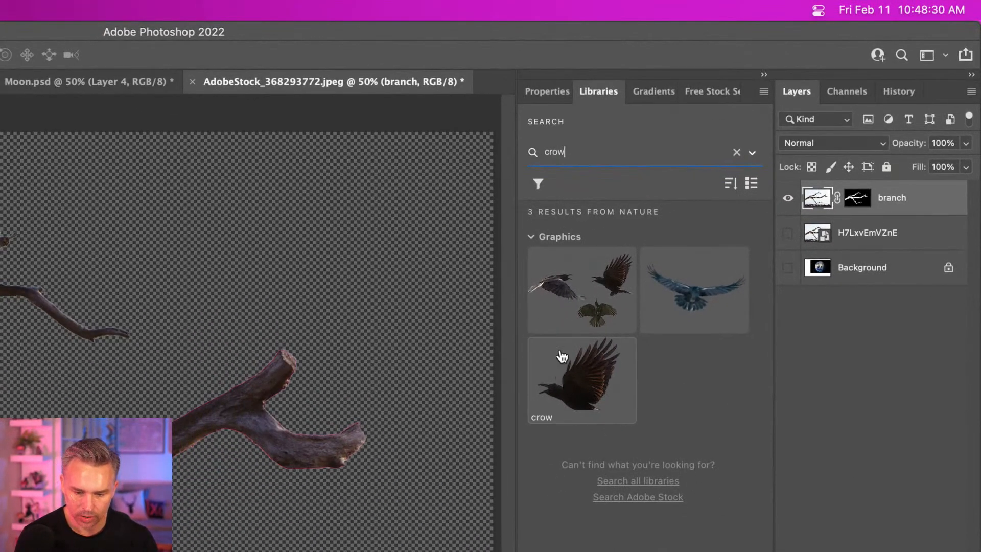
left_click_drag(576, 377, 114, 306)
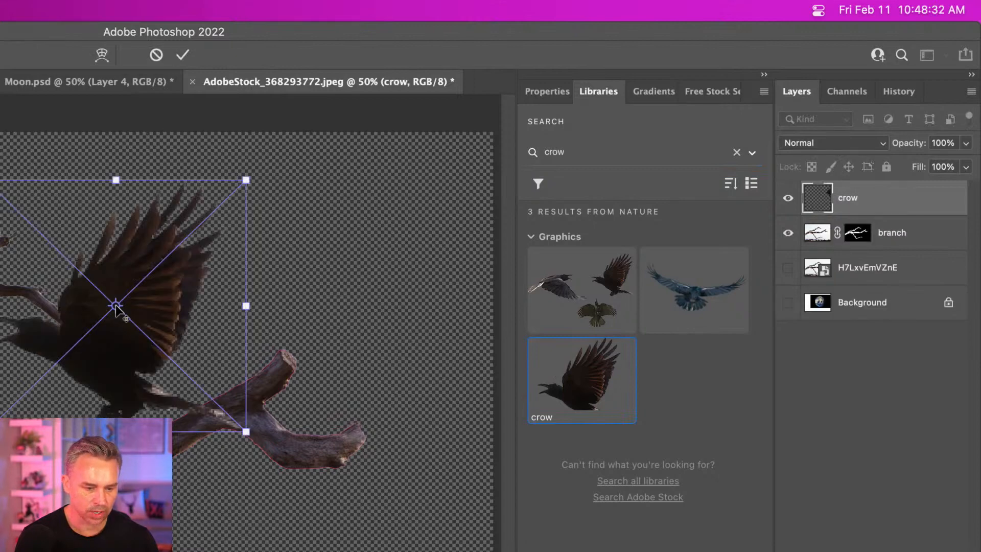
key("Return")
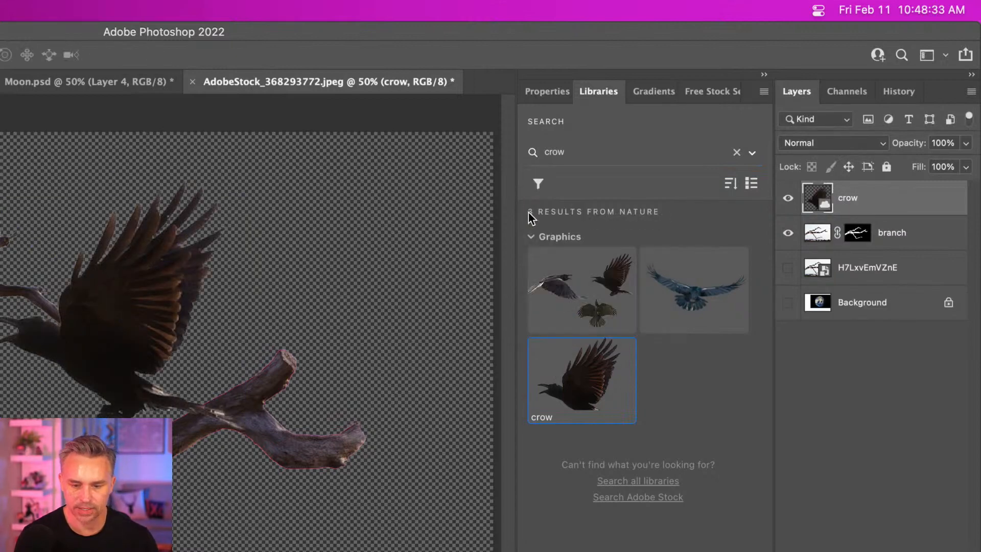
Clear the library search, expand the Animals group instead of Flowers & Plants, and place its raven cutout on the canvas
double_click(587, 153)
key("BackSpace")
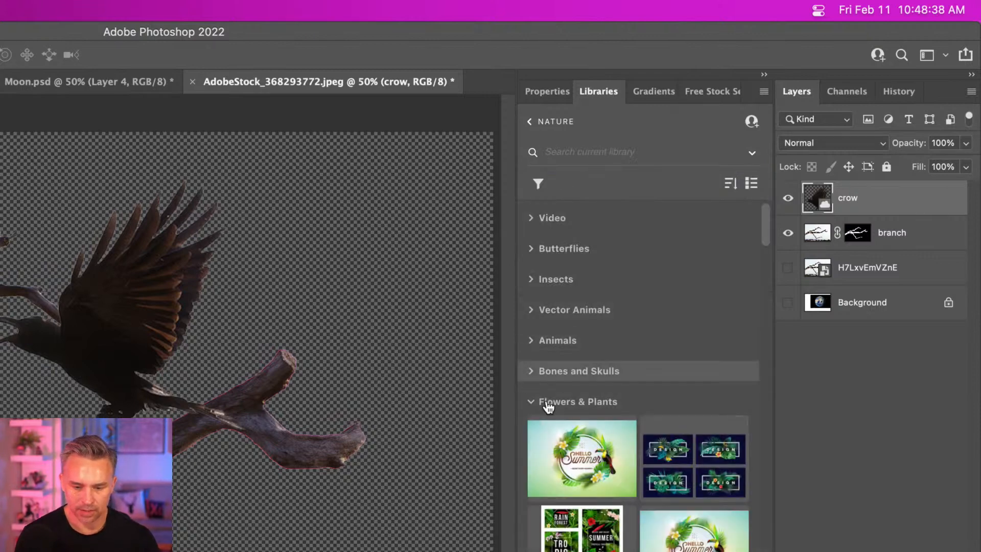
left_click(530, 402)
left_click(530, 340)
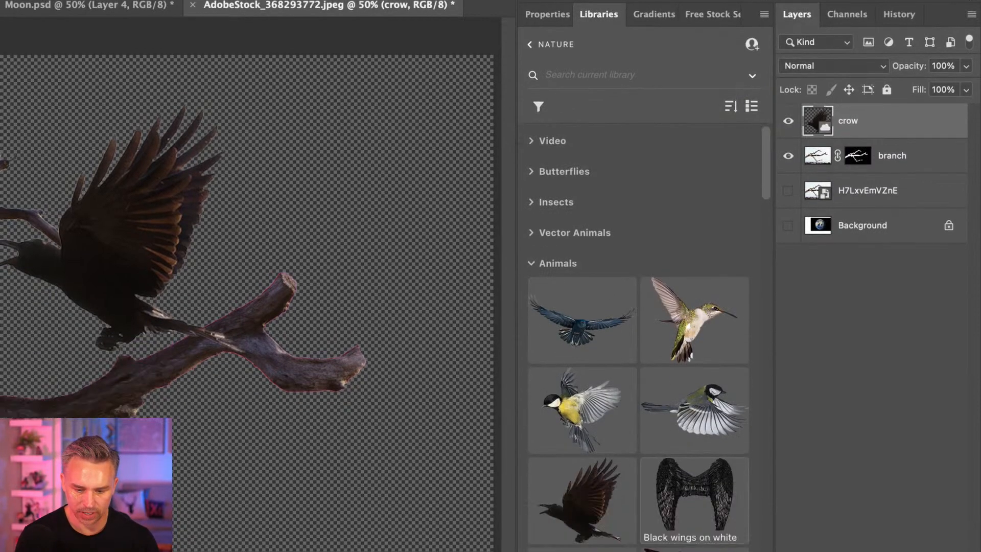
scroll(716, 178, "down", 10)
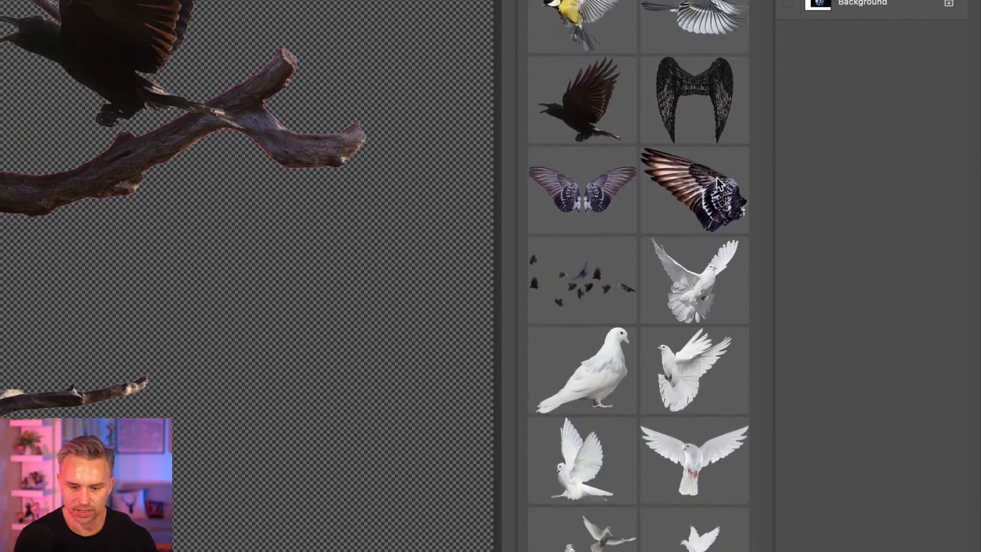
scroll(719, 180, "down", 1)
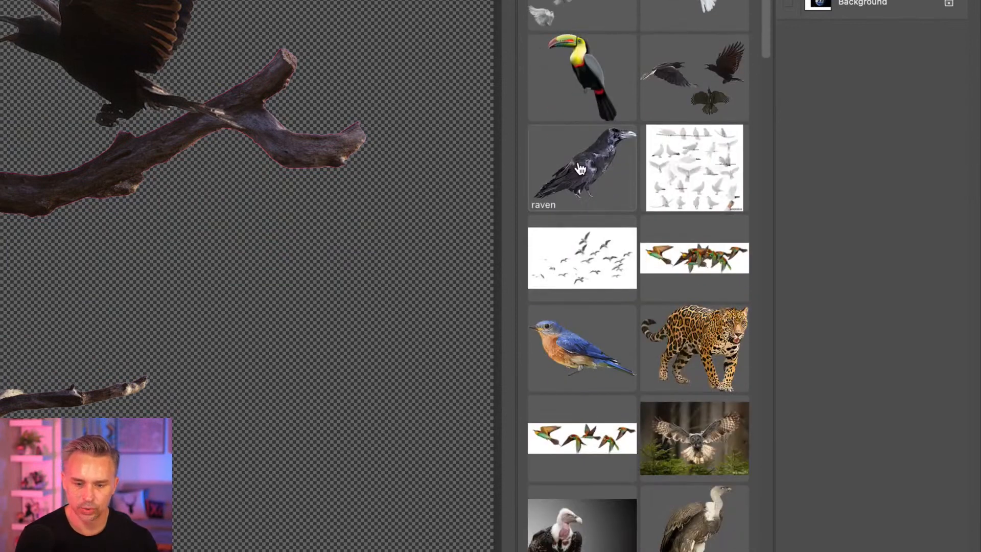
left_click_drag(586, 161, 196, 285)
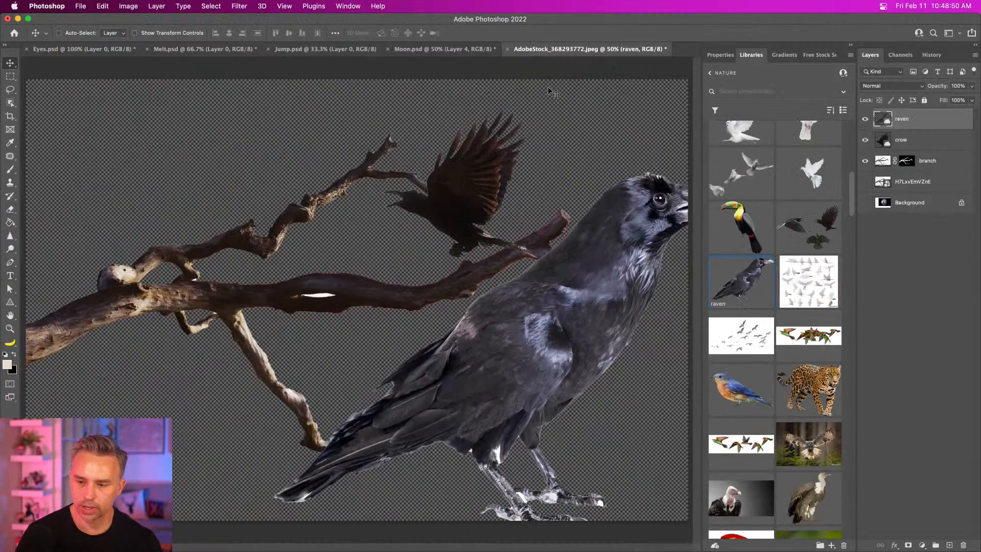
Move the raven to the left side of the canvas, clear of the flying crow
left_click_drag(607, 306, 444, 241)
left_click(925, 144)
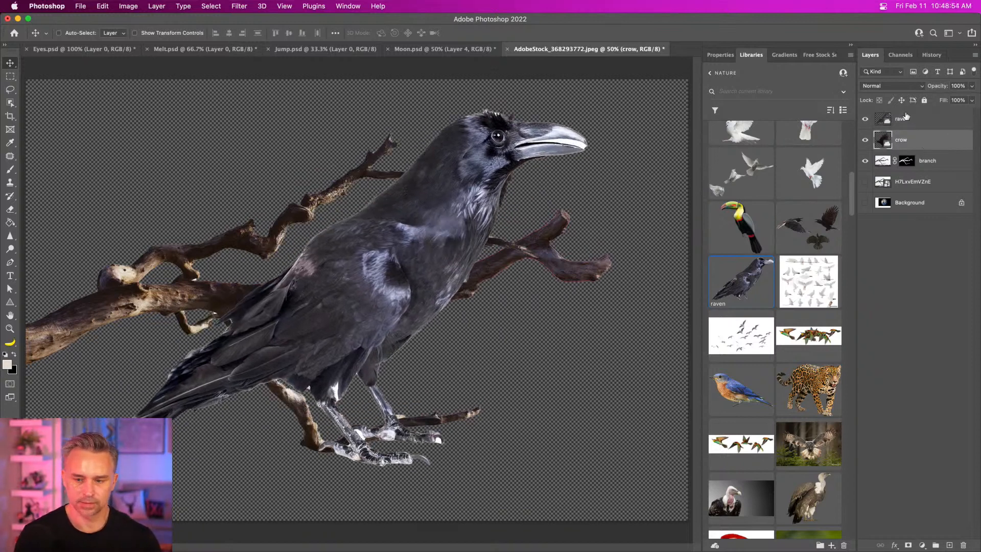
left_click(915, 119)
left_click_drag(282, 350, 120, 345)
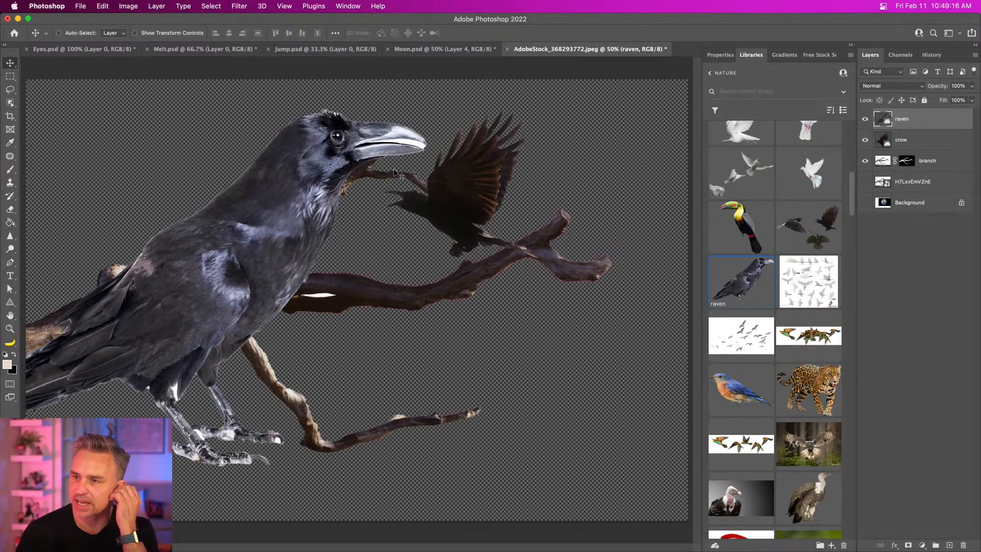
Show the original branch photo layer behind the cutouts and hide the crow layer
left_click(866, 182)
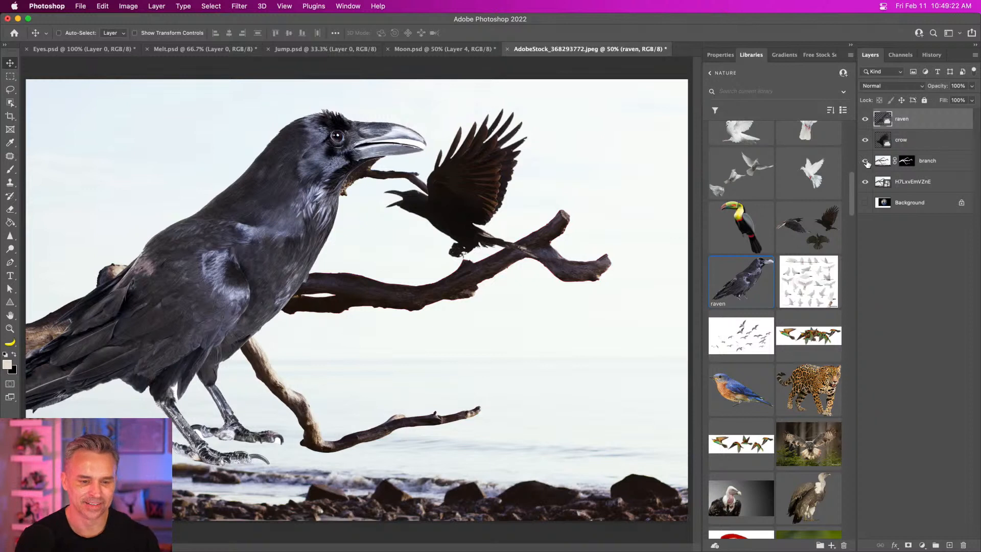
left_click(904, 141)
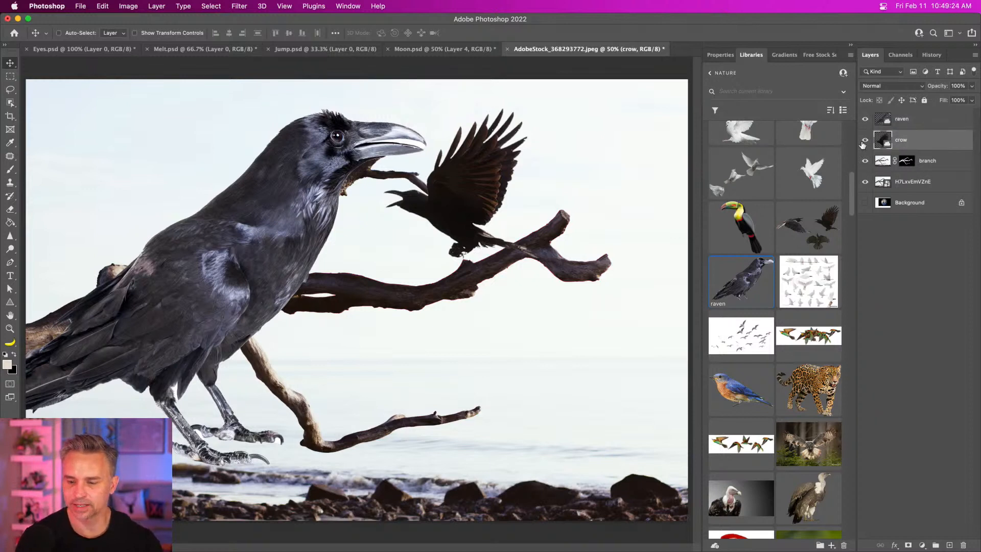
left_click(865, 141)
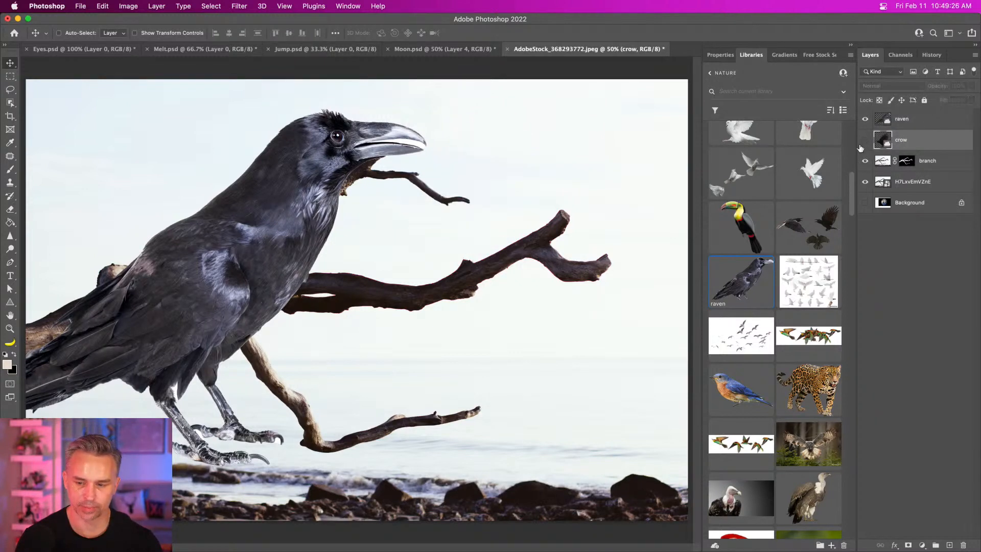
Move the raven right to the middle of the branches, and hide the branch cutout and the original branch photo
left_click(919, 121)
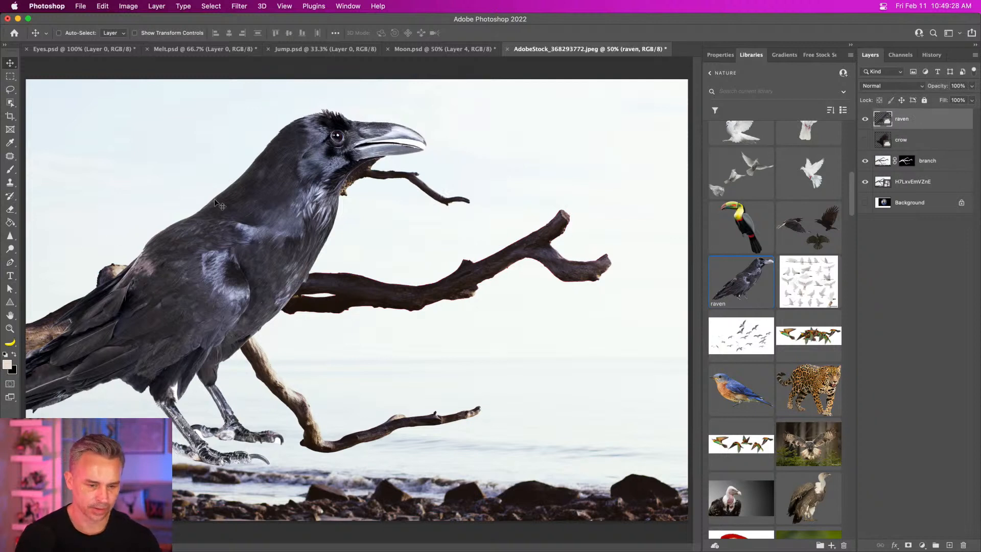
left_click_drag(224, 211, 351, 225)
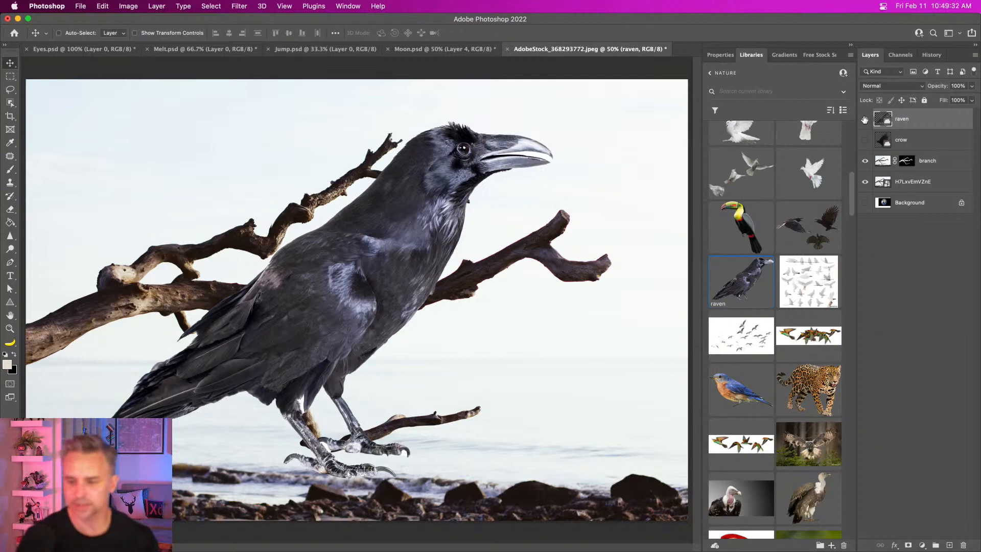
left_click_drag(866, 162, 864, 196)
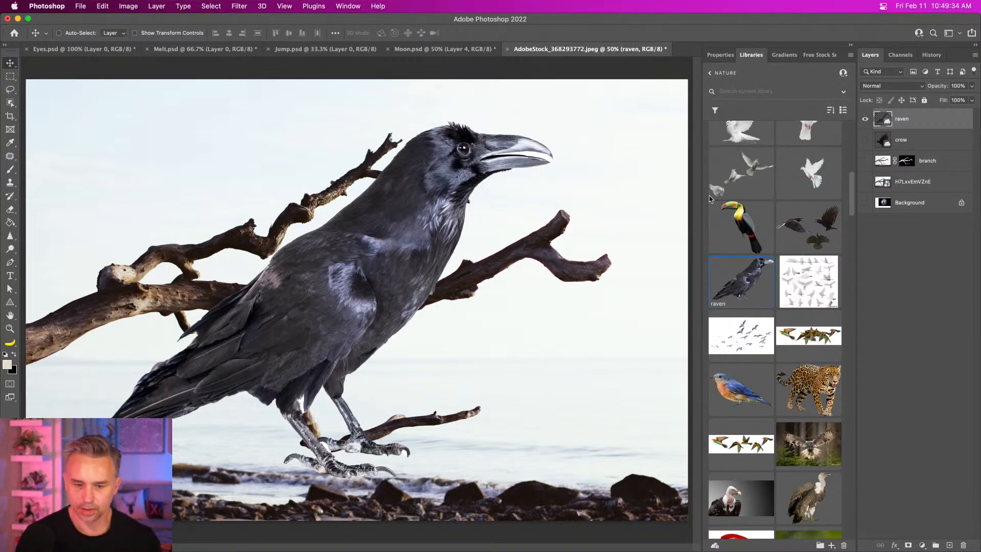
Check the raven's edges and feet up close, then open its smart object and bring its layer mask into Select and Mask
key("super+plus")
key("super+plus")
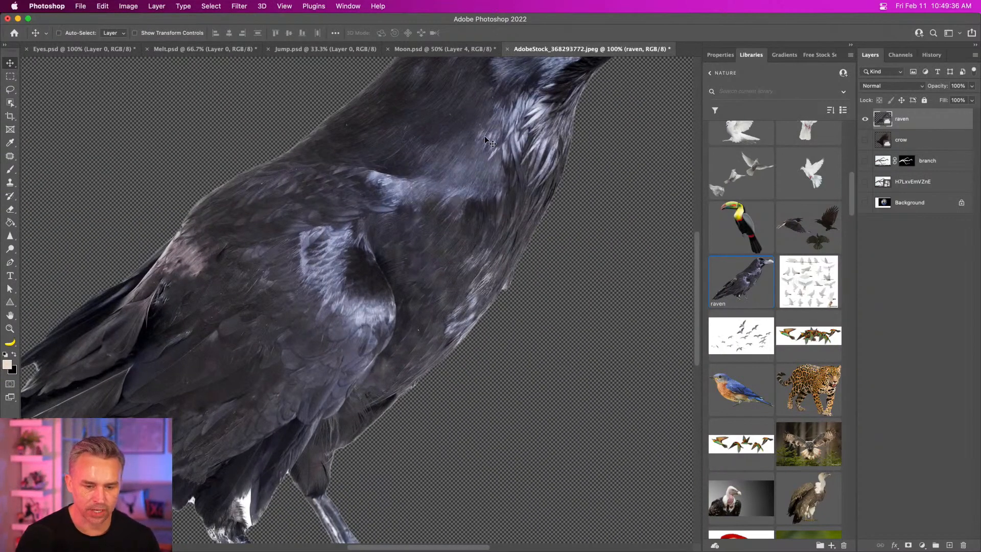
left_click_drag(279, 339, 396, 136)
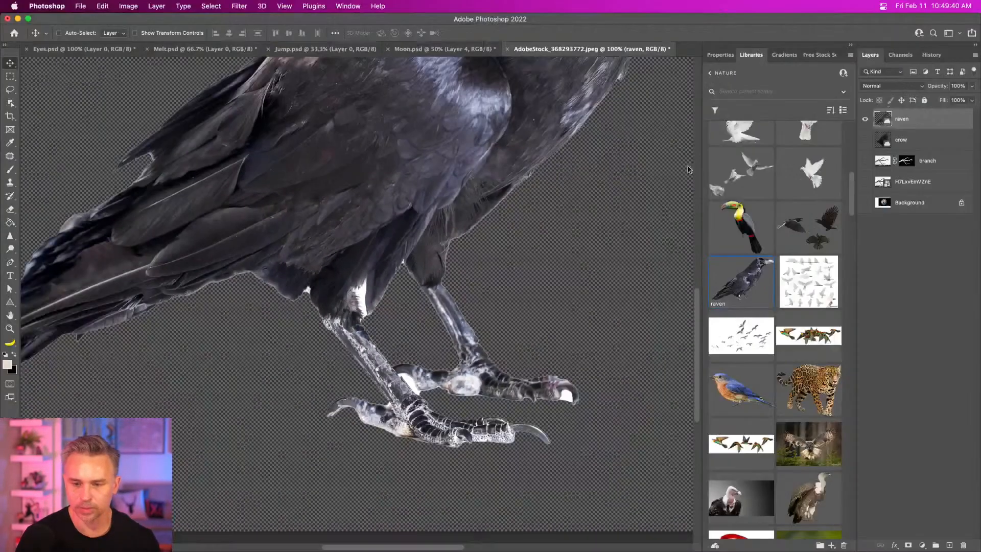
double_click(883, 122)
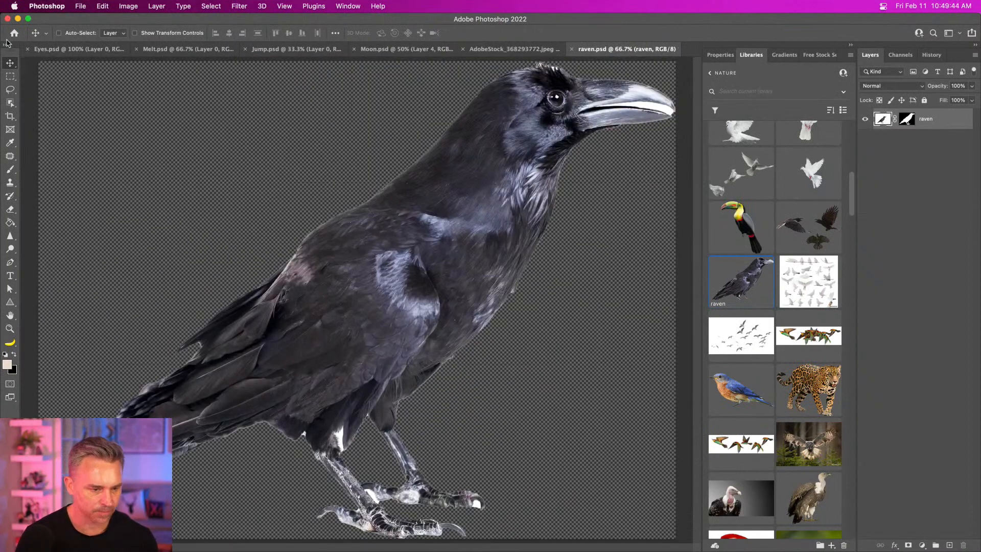
double_click(907, 120)
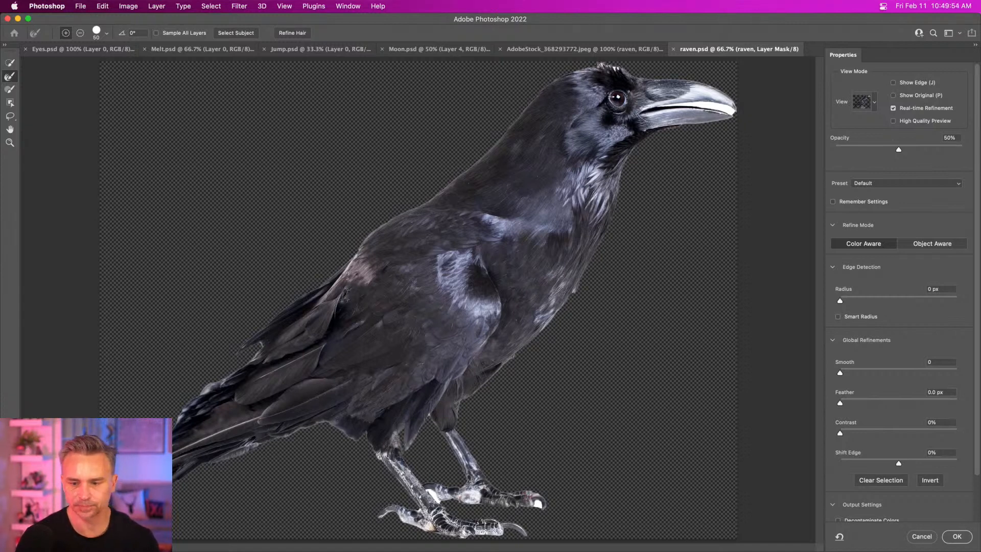
Lasso the background showing between the raven's upper and lower beak and subtract it from the mask
mouse_move(733, 109)
left_mouse_down()
mouse_move(666, 108)
mouse_move(732, 110)
left_mouse_up()
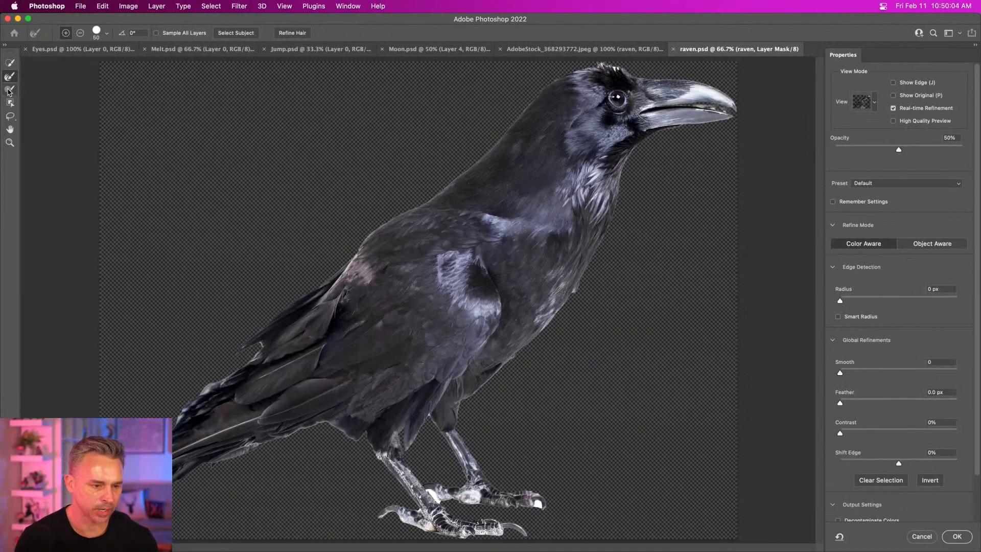
left_click(9, 116)
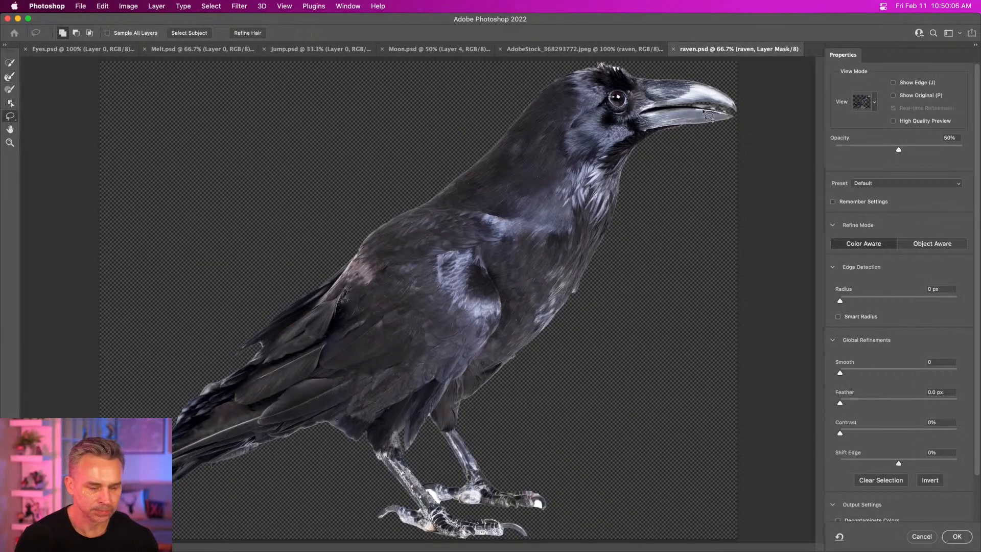
key("super+plus")
key("super+plus")
key("super+plus")
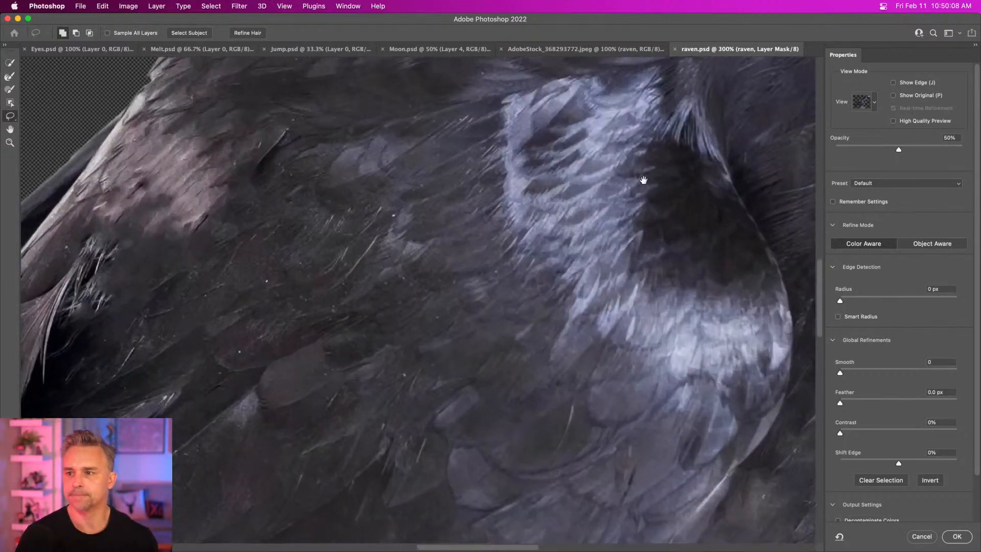
left_click_drag(643, 180, 305, 452)
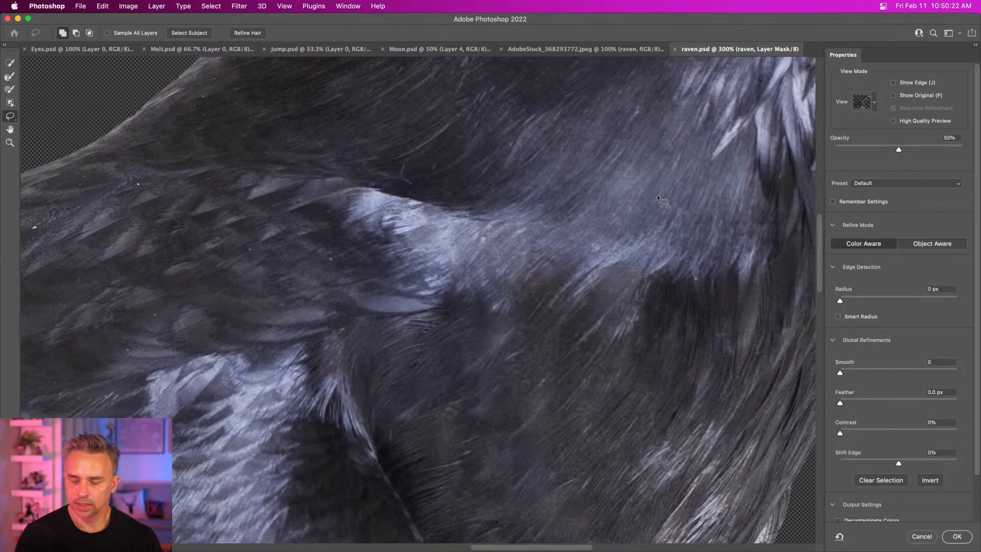
mouse_move(715, 100)
left_mouse_down()
mouse_move(291, 394)
mouse_move(208, 515)
left_mouse_up()
mouse_move(631, 94)
left_mouse_down()
mouse_move(443, 210)
mouse_move(384, 228)
left_mouse_up()
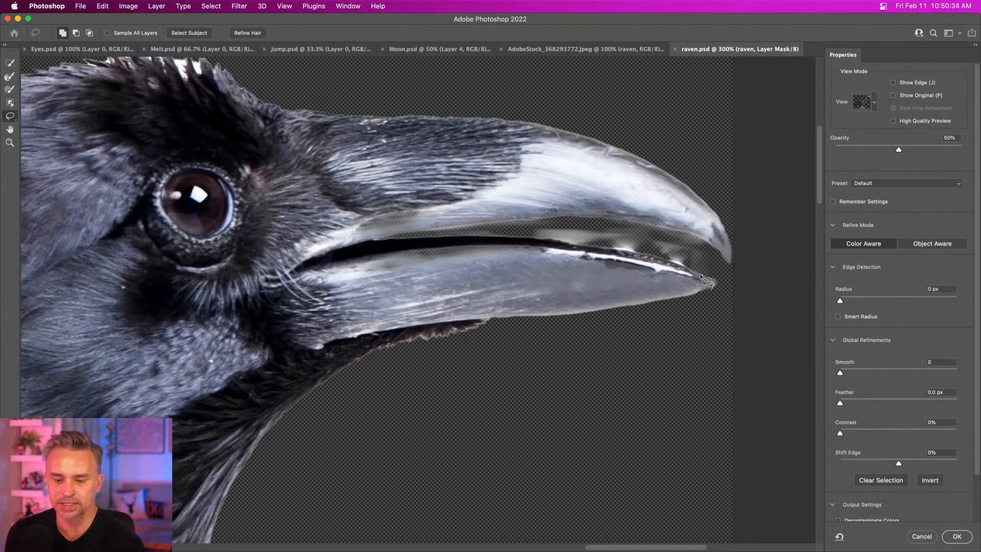
mouse_move(712, 284)
left_mouse_down()
mouse_move(646, 258)
mouse_move(543, 238)
mouse_move(380, 238)
mouse_move(583, 217)
mouse_move(644, 221)
mouse_move(728, 261)
left_mouse_up()
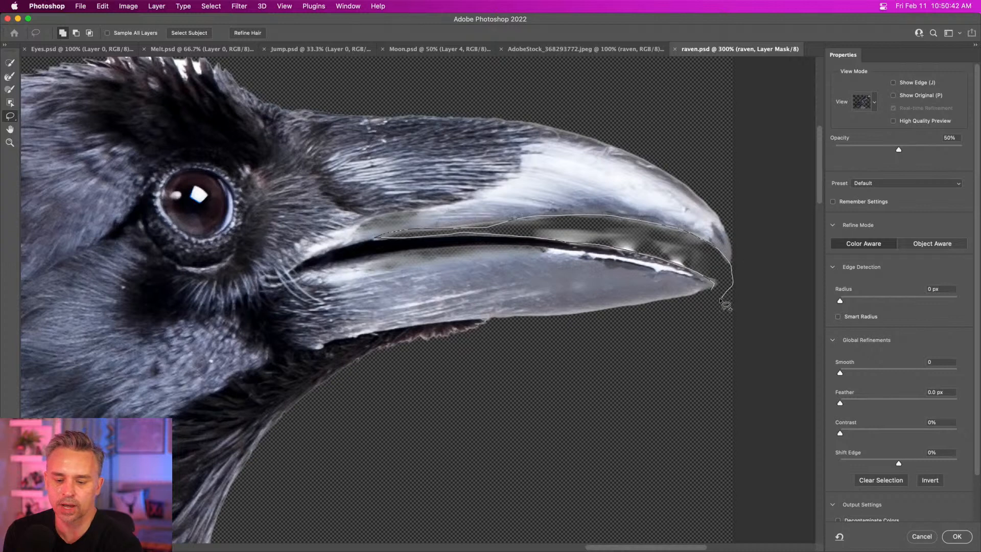
left_click_drag(722, 300, 705, 280)
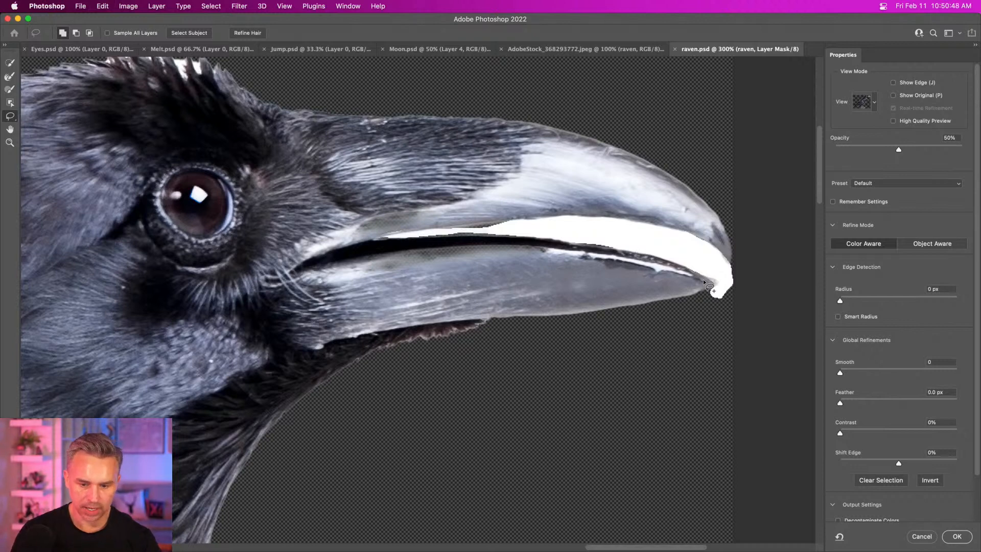
key("alt")
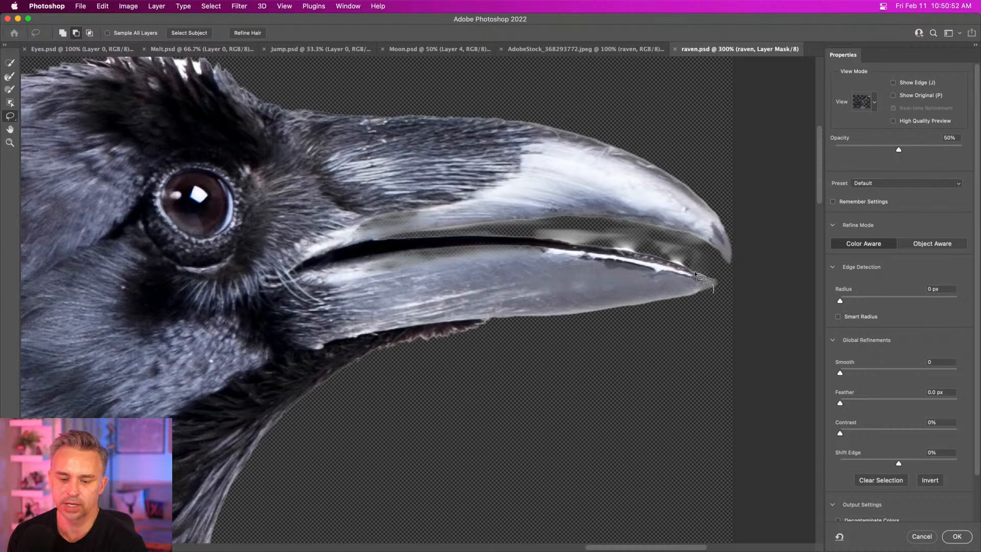
mouse_move(695, 272)
left_mouse_down()
mouse_move(519, 240)
mouse_move(380, 239)
mouse_move(569, 218)
mouse_move(661, 228)
mouse_move(727, 255)
mouse_move(736, 276)
mouse_move(729, 314)
left_mouse_up()
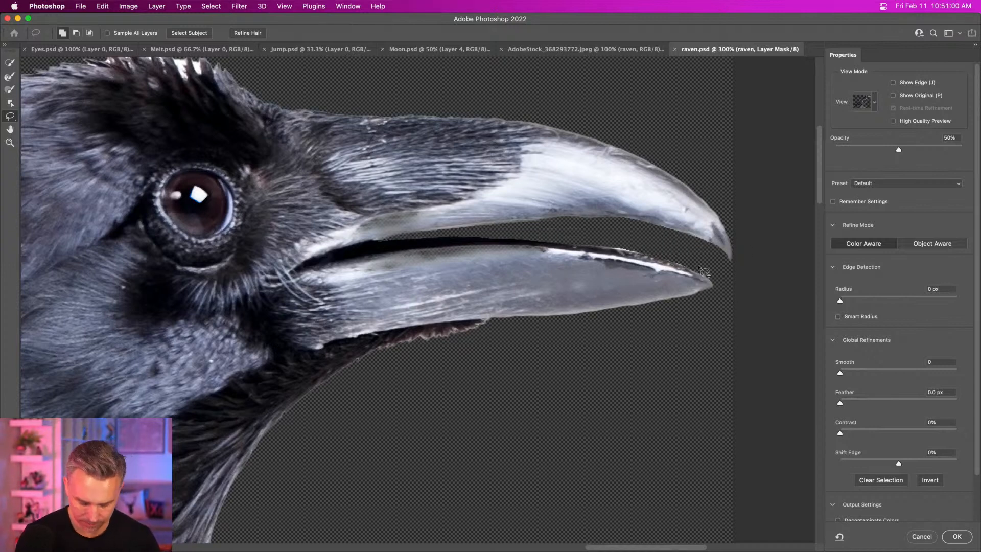
Refine the mask edge along the feathers on top of the raven's head and apply the Select and Mask result
key("super+1")
left_click_drag(258, 262, 412, 216)
key("r")
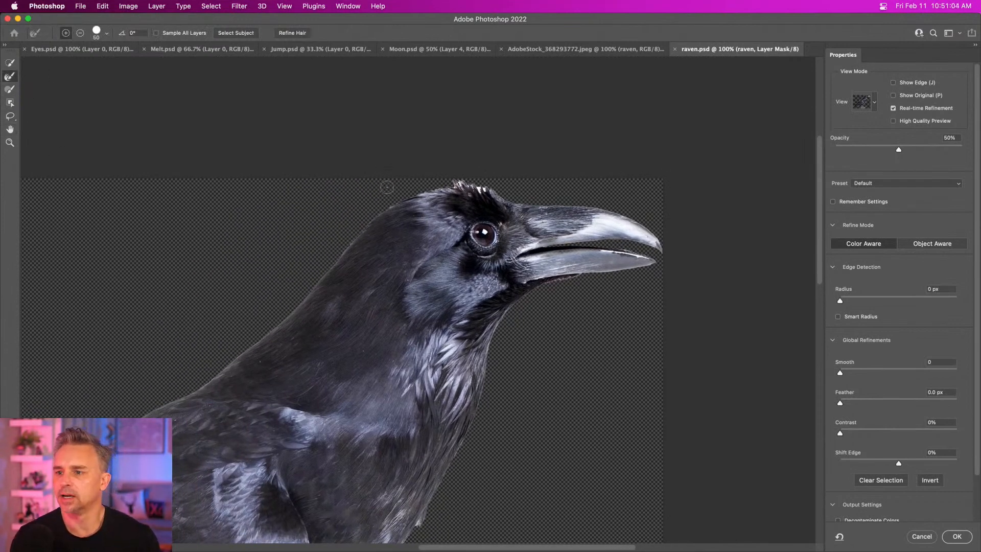
scroll(381, 190, "left", 1)
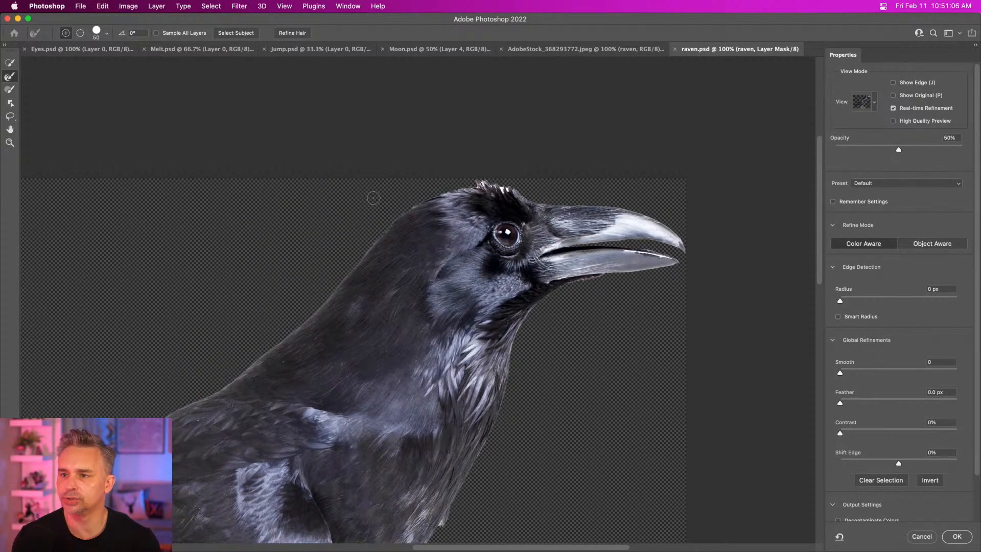
mouse_move(461, 182)
left_mouse_down()
mouse_move(522, 188)
mouse_move(449, 185)
left_mouse_up()
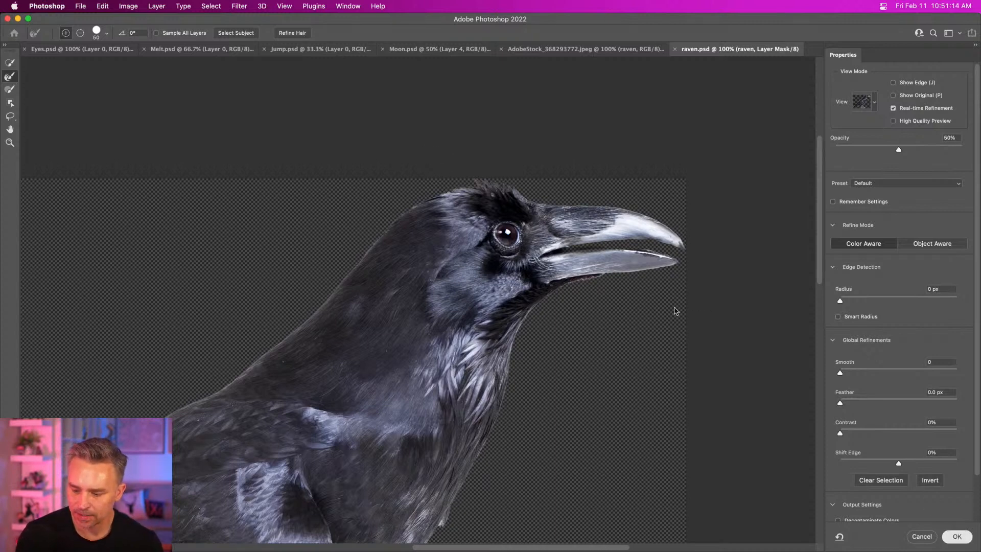
key("Return")
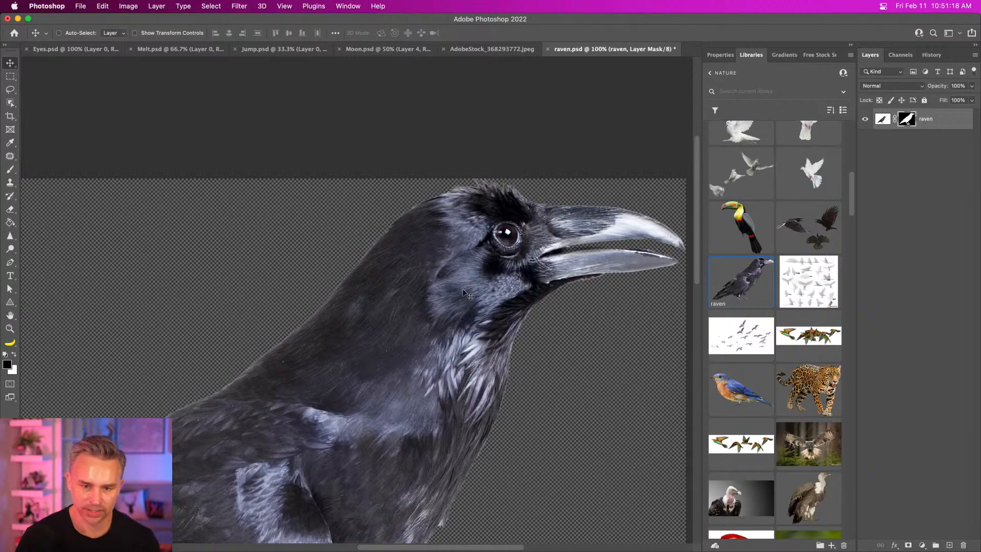
Save the refined raven smart object, close it, and return to the composite
left_click_drag(459, 466, 415, 253)
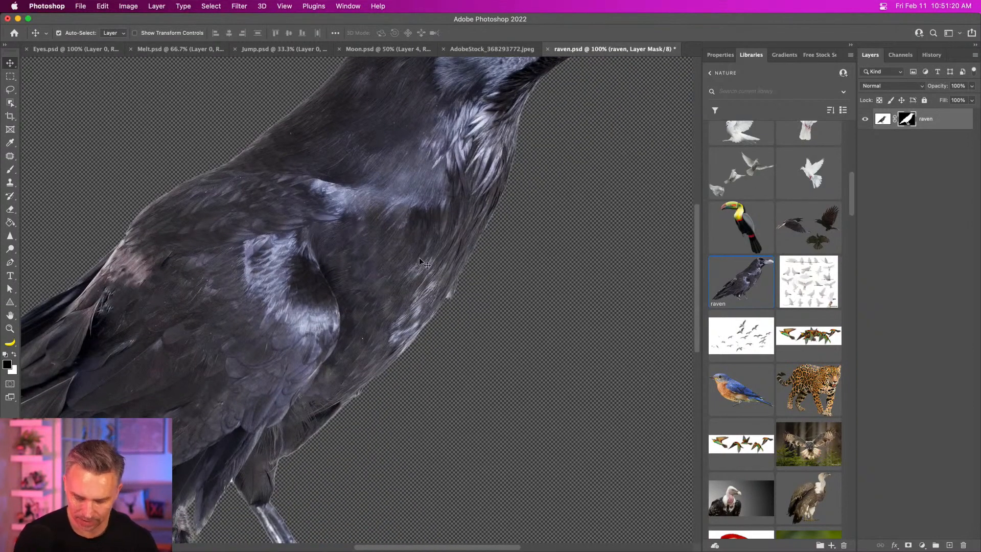
key("super+minus")
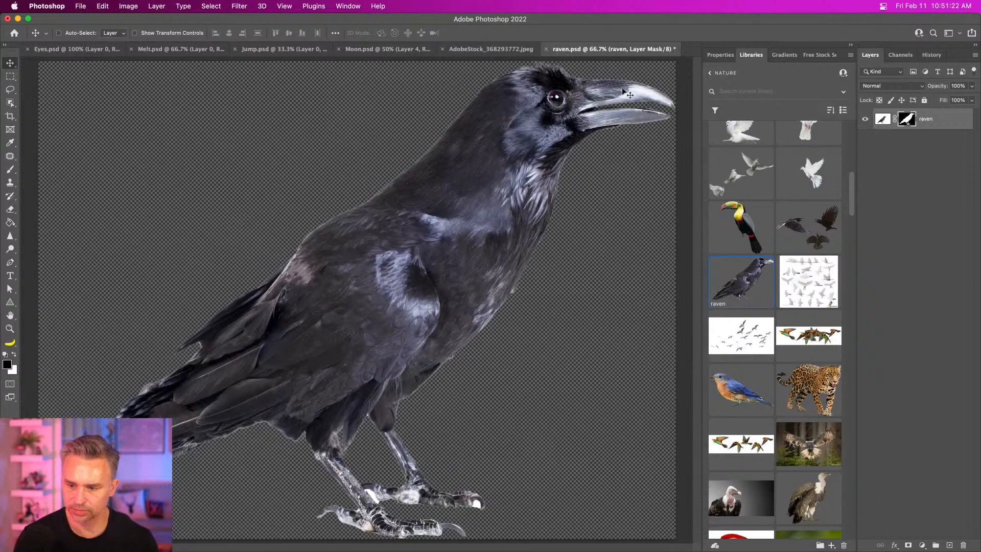
key("super+s")
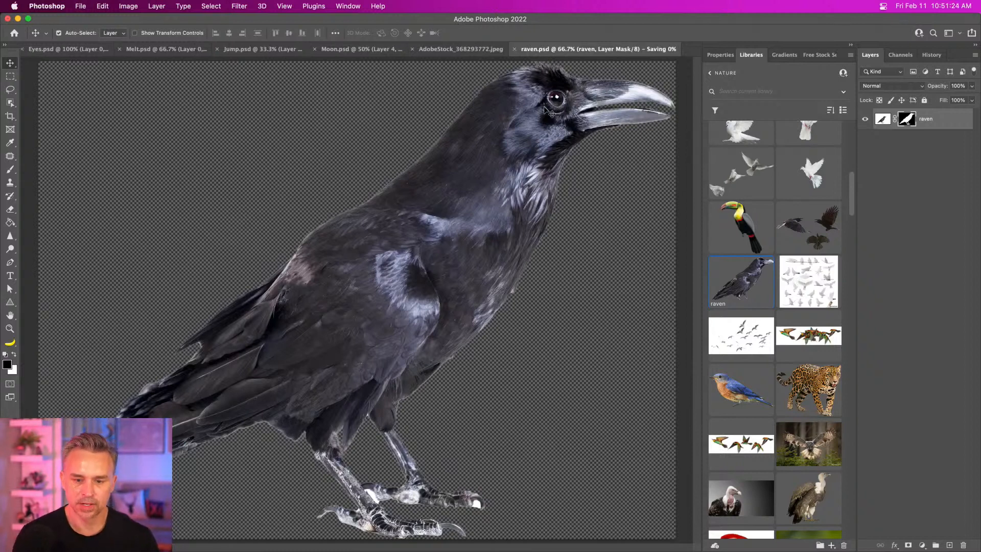
key("super+w")
key("super+minus")
key("super+minus")
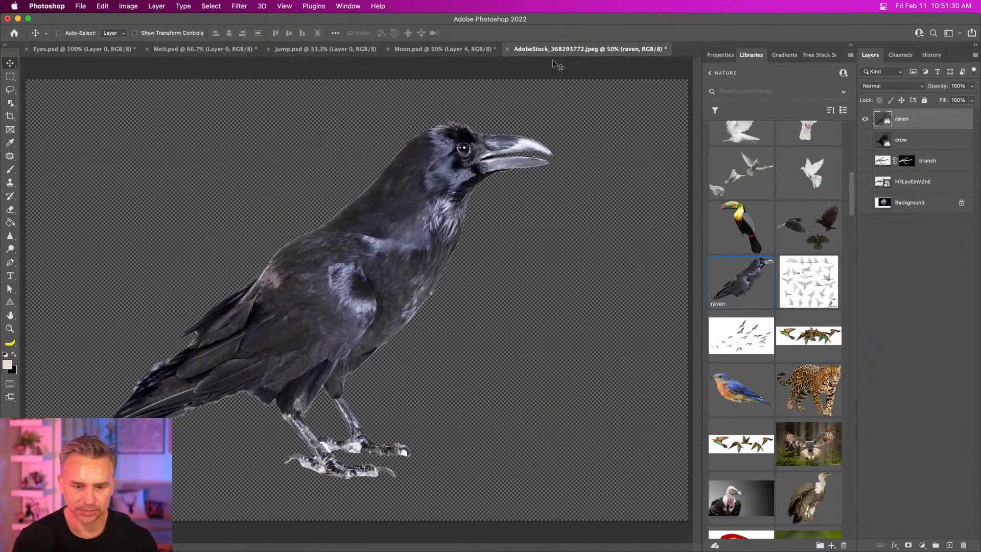
Show the original branch photo behind the raven, select its layer, and place Moon.psd side by side with the composite
left_click(488, 50)
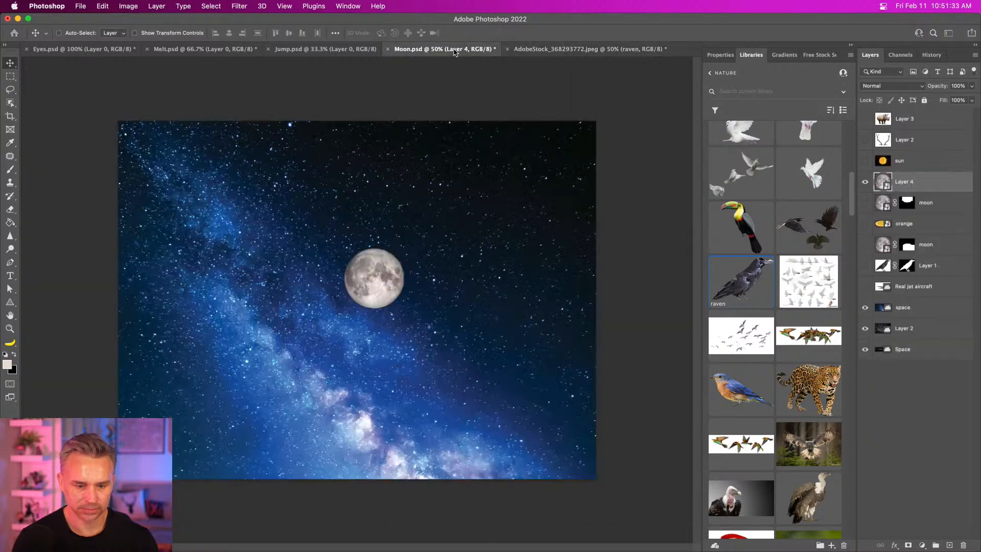
left_click(570, 51)
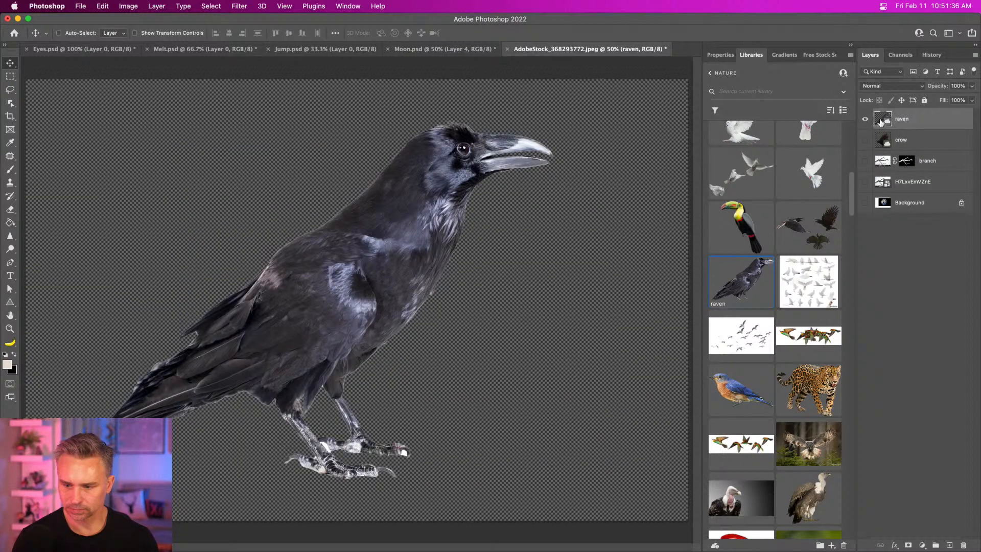
left_click(864, 182)
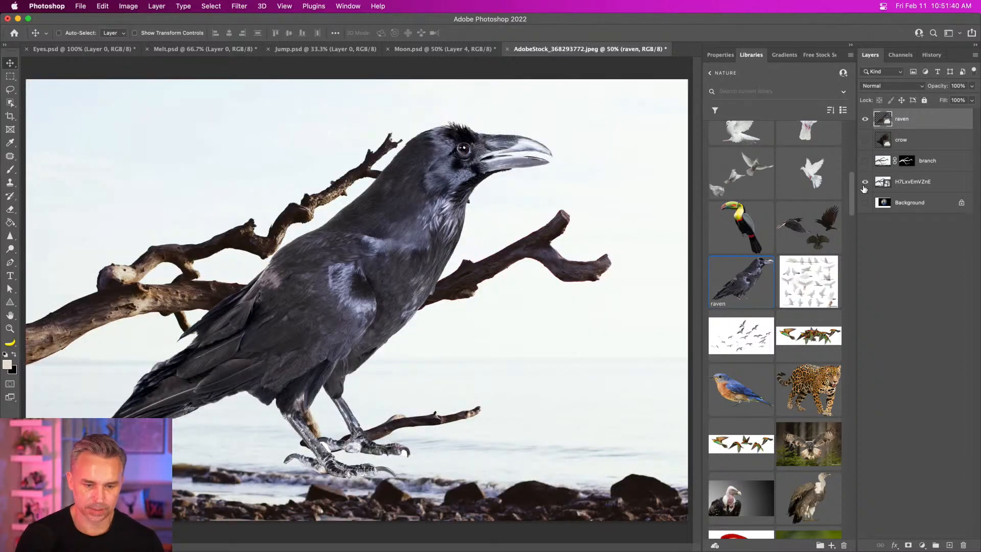
left_click(920, 185)
left_click_drag(408, 51, 701, 137)
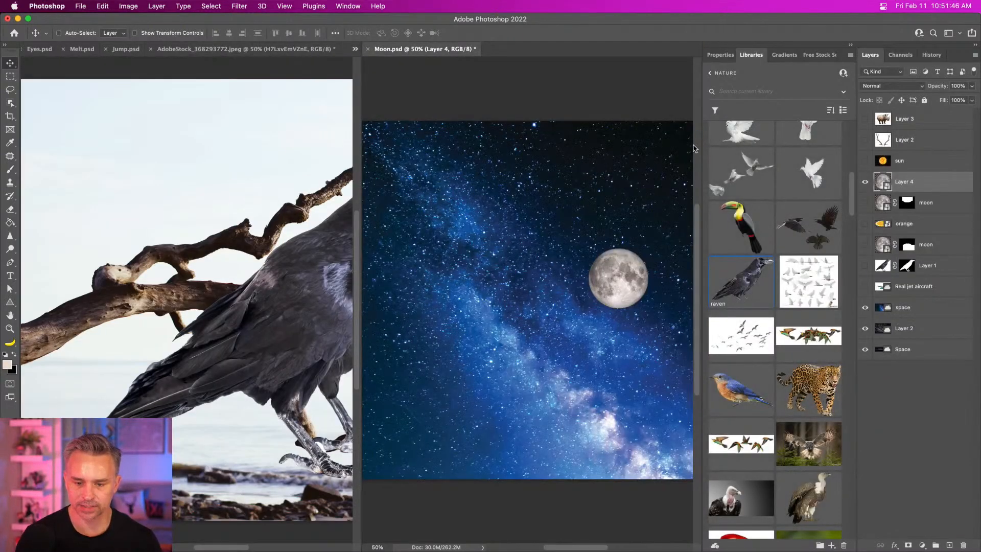
Hide the blue space layer in Moon.psd and copy its dark starfield, Layer 2, into the composite above the branch photo
left_click(865, 307)
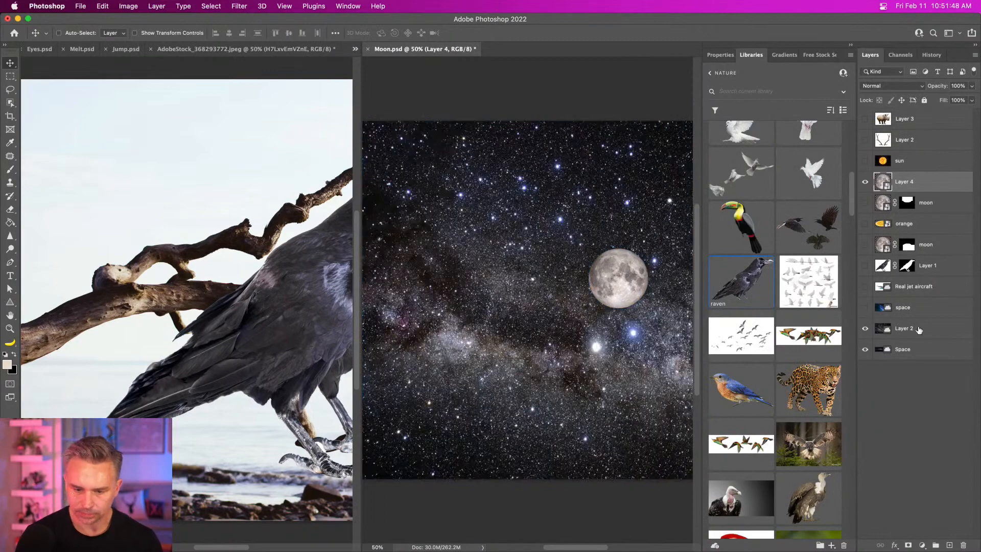
left_click(895, 332)
left_click(907, 350)
left_click(869, 329)
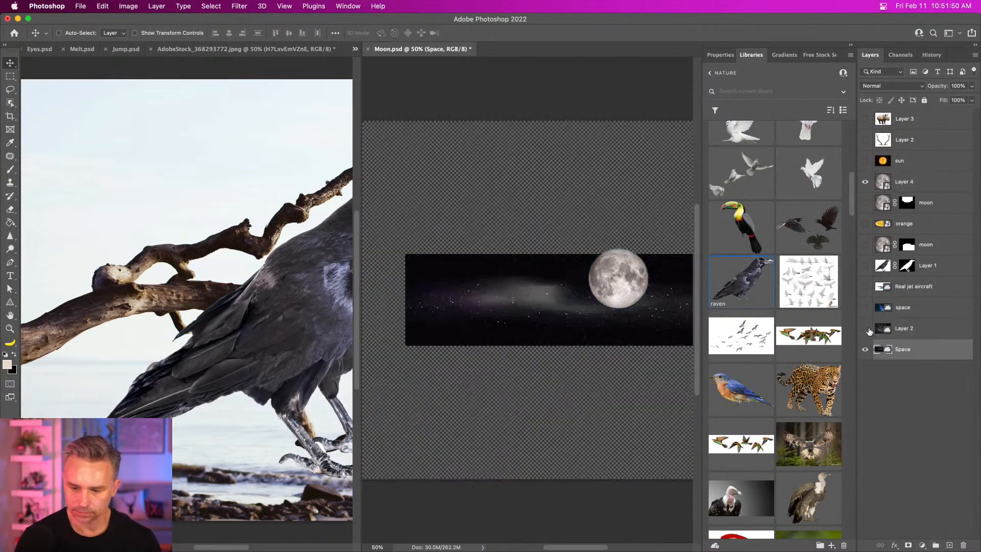
left_click(865, 329)
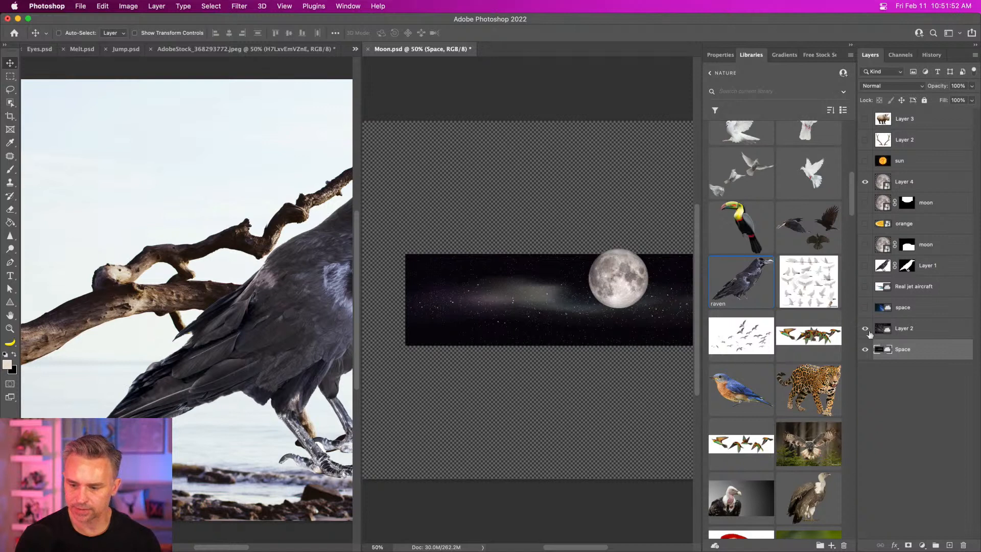
left_click_drag(904, 330, 156, 335)
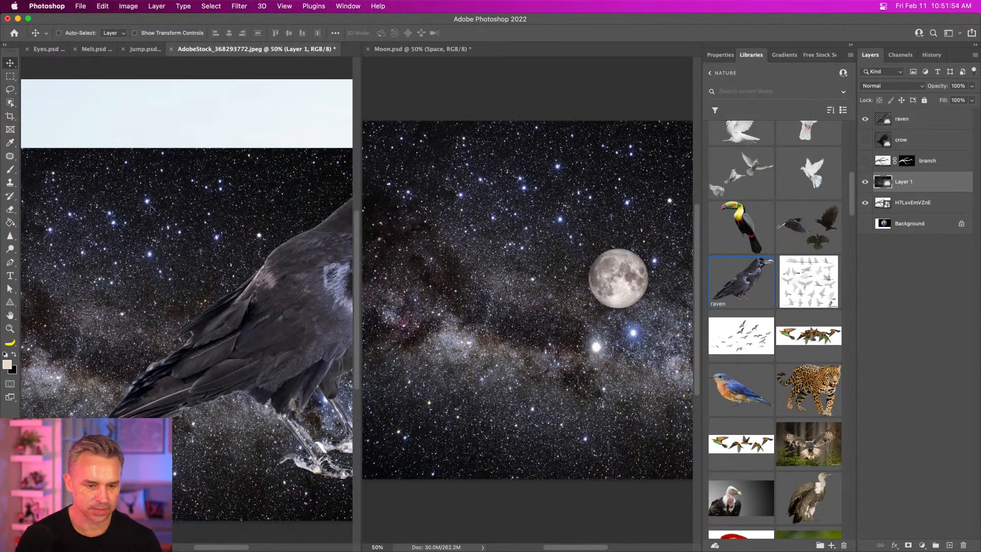
Consolidate the documents into one window and scale the starfield to about 82% so it fills the canvas behind the raven
left_click_drag(153, 211, 144, 178)
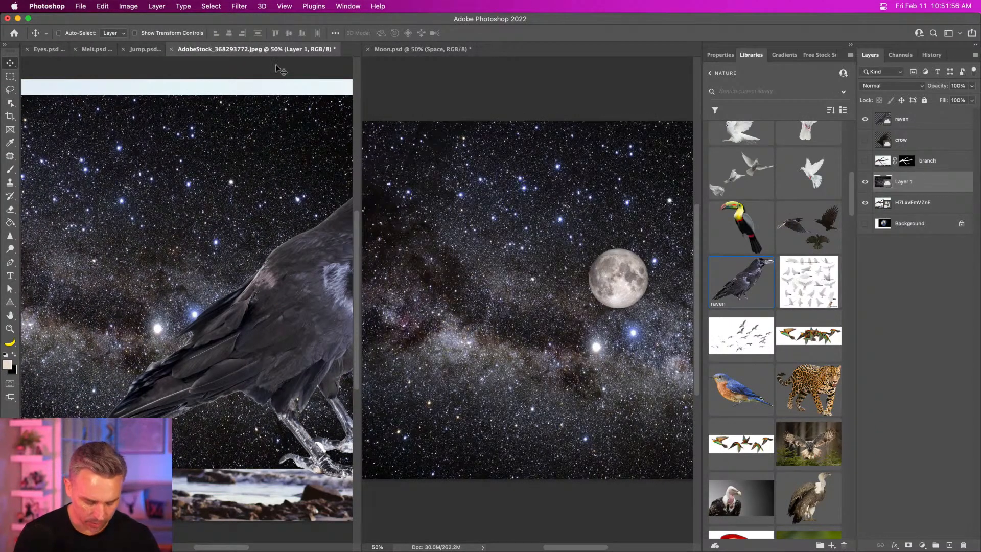
key("super+alt+shift+c")
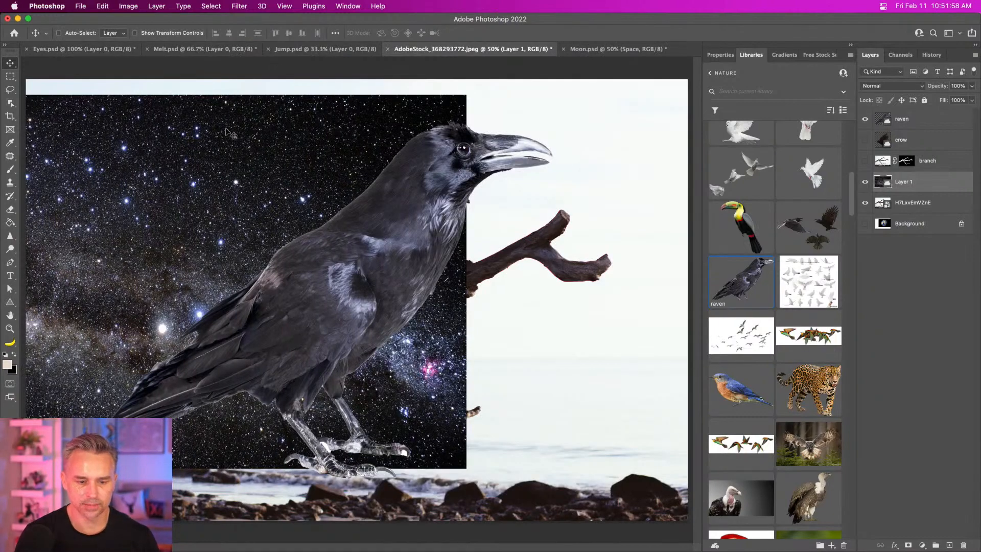
left_click_drag(307, 206, 468, 258)
key("super+t")
left_click_drag(188, 148, 52, 62)
left_click_drag(346, 132, 285, 141)
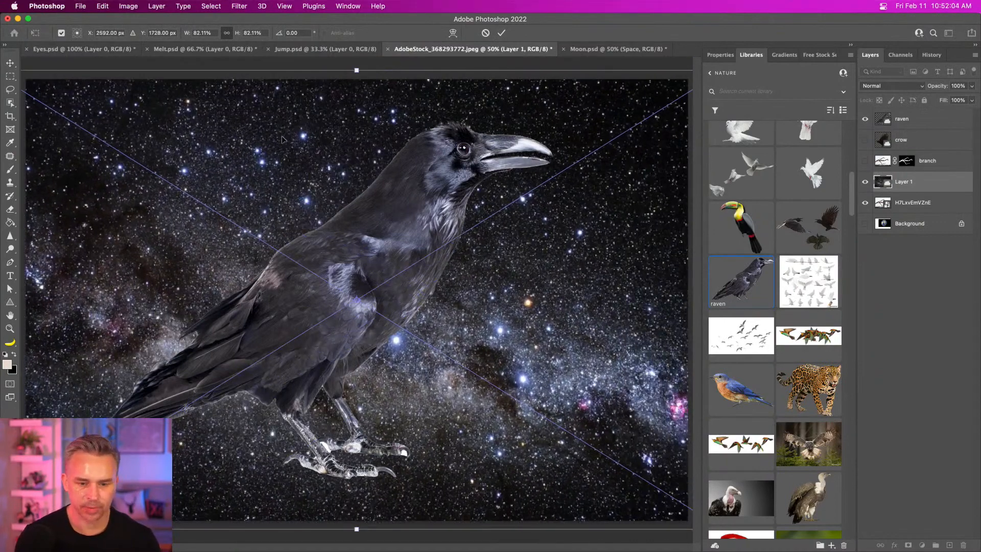
key("Return")
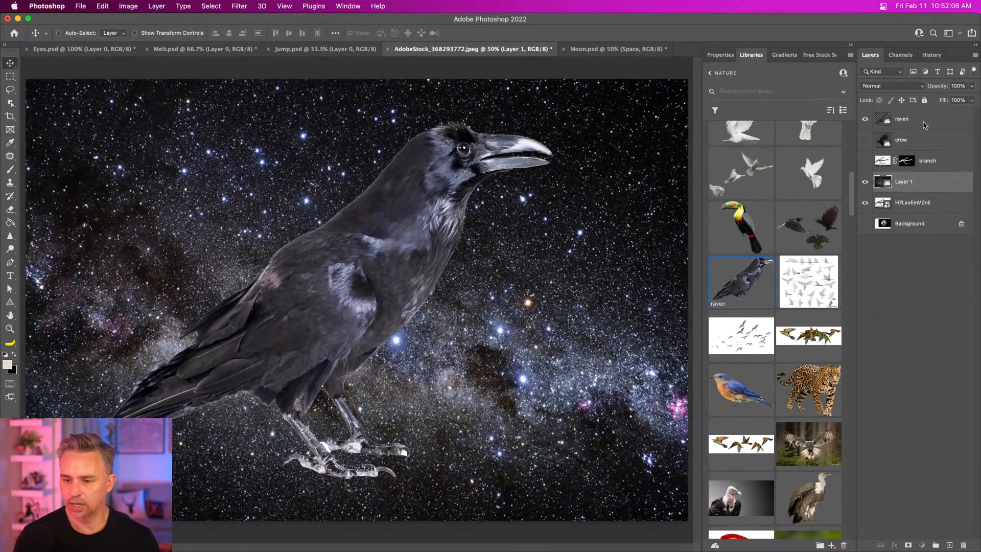
Select the raven layer and move the bird slightly down and to the left over the starfield
left_click(924, 125)
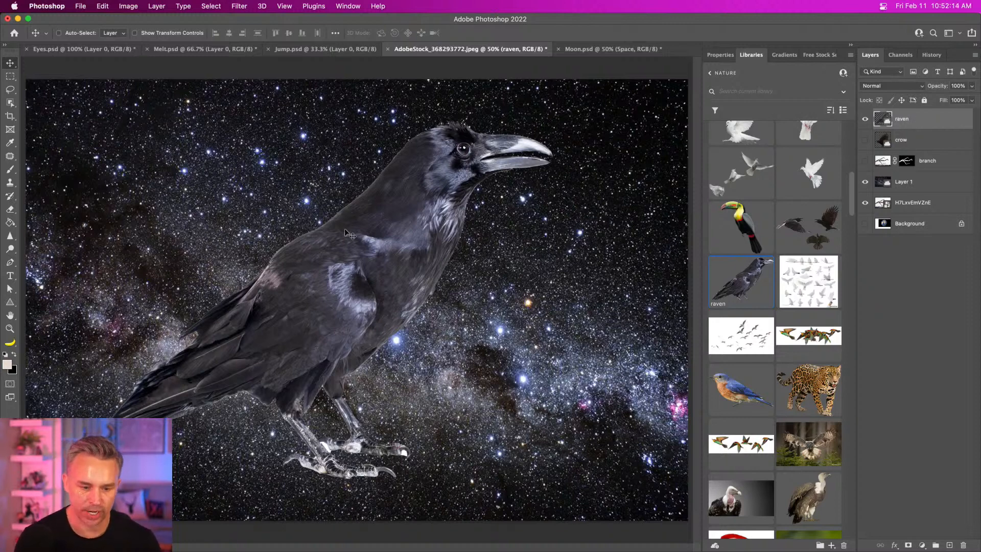
mouse_move(374, 264)
left_mouse_down()
mouse_move(349, 267)
mouse_move(364, 269)
left_mouse_up()
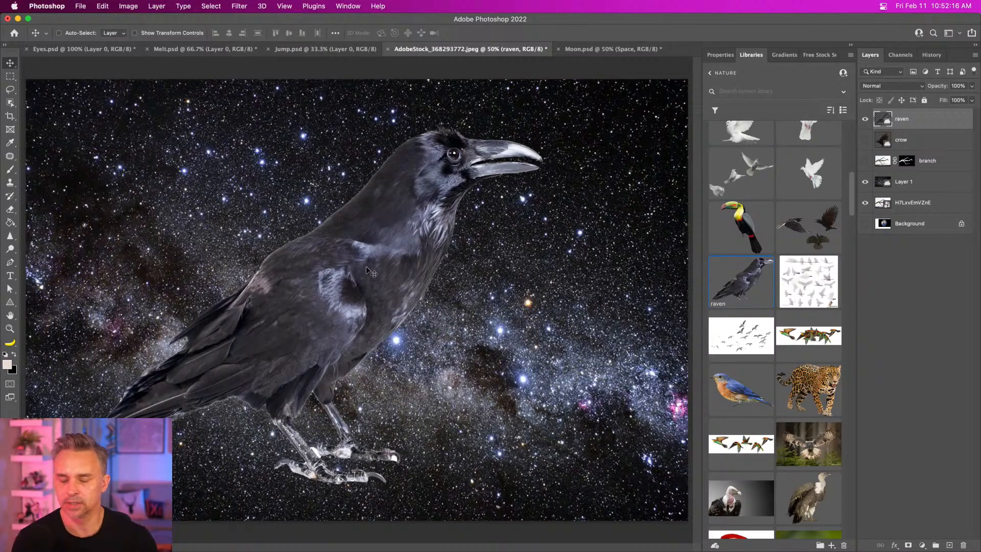
left_click_drag(458, 206, 451, 215)
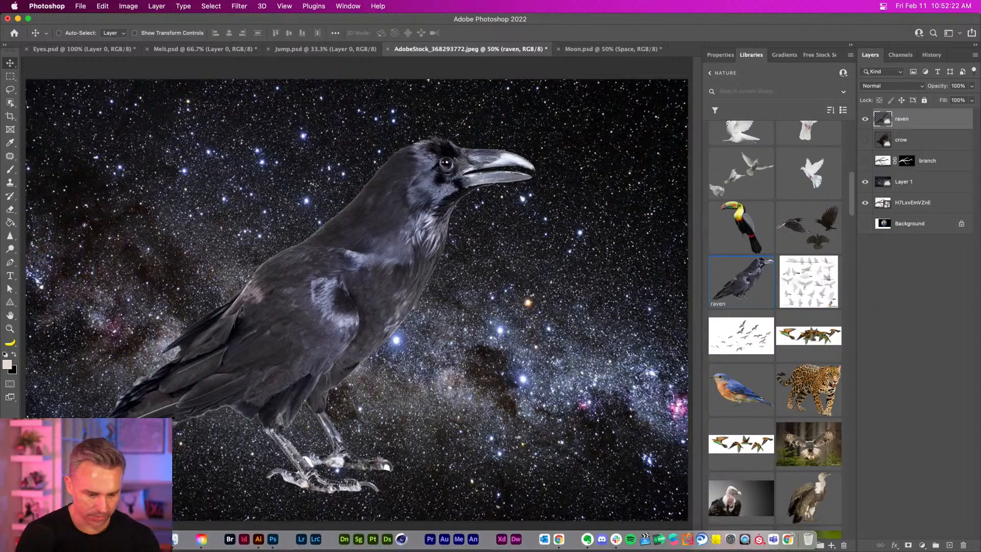
Switch to Finder and open the Earth photo AdobeStock_368293772.jpeg from the Downloads folder
left_click(174, 538)
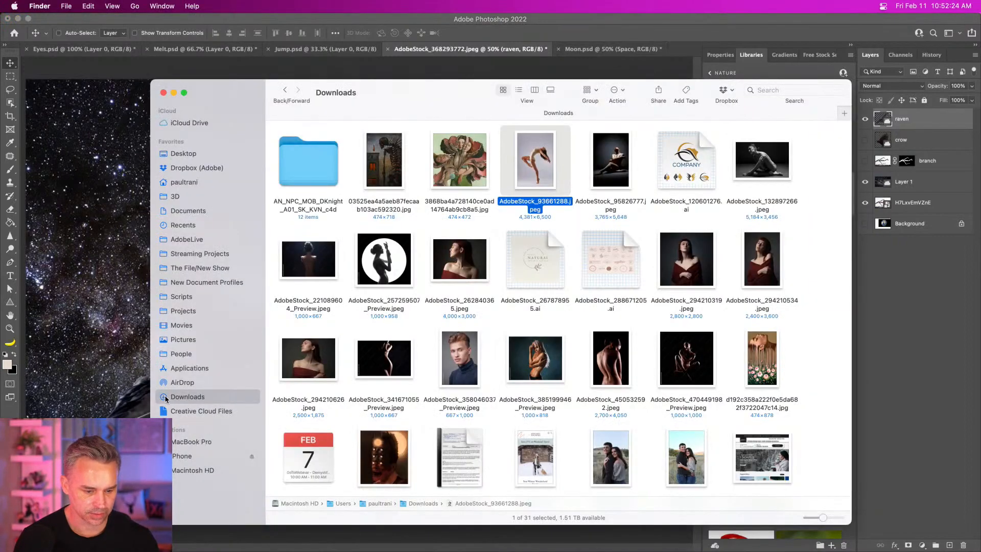
scroll(595, 409, "down", 5)
left_click(446, 422)
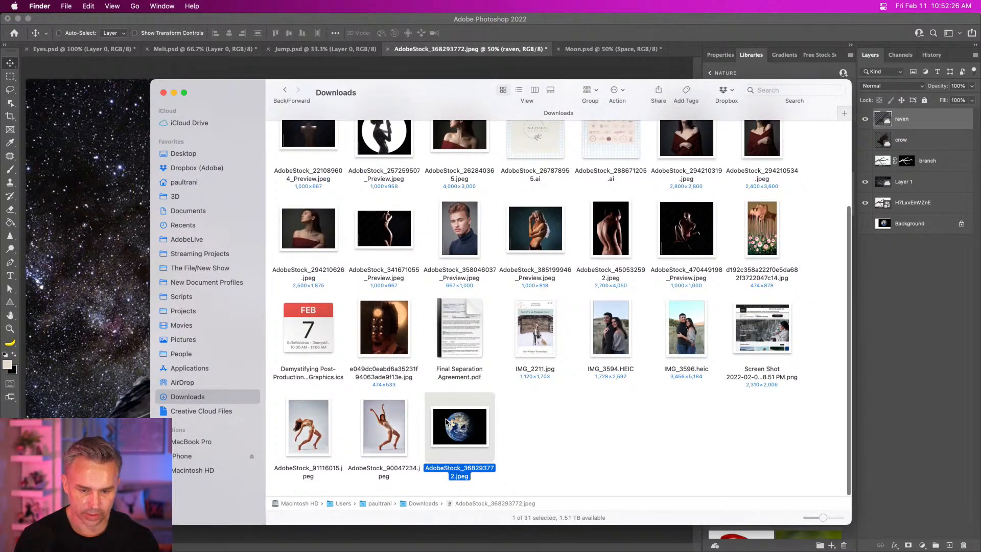
double_click(446, 422)
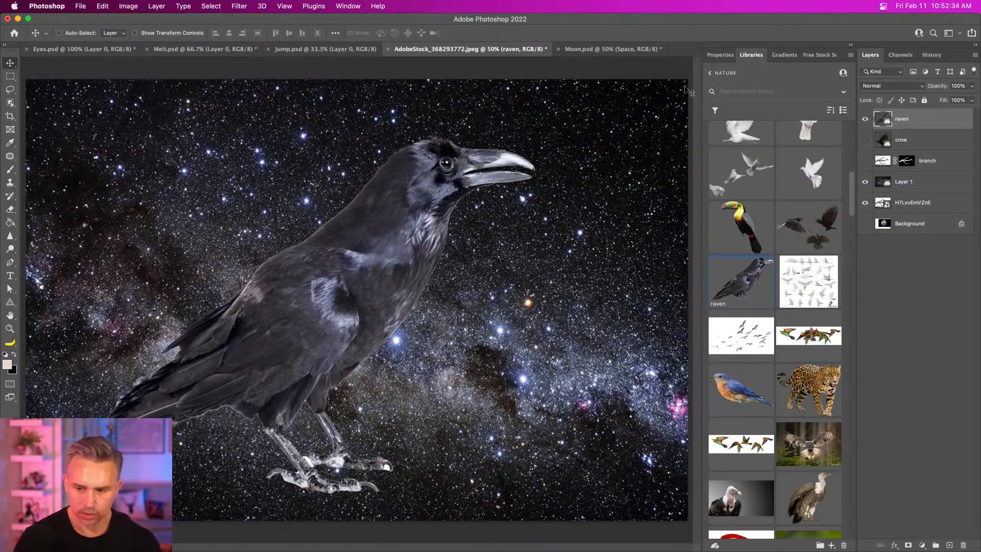
Hide all the composite layers, show only the Background layer with the Earth photo, and select it
left_click_drag(865, 205, 865, 119)
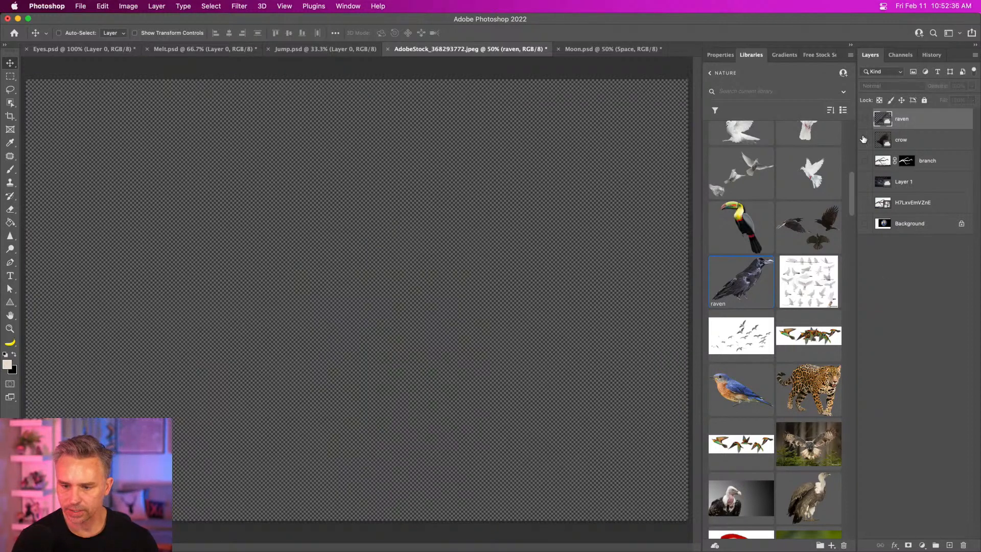
left_click(865, 223)
left_click(915, 223)
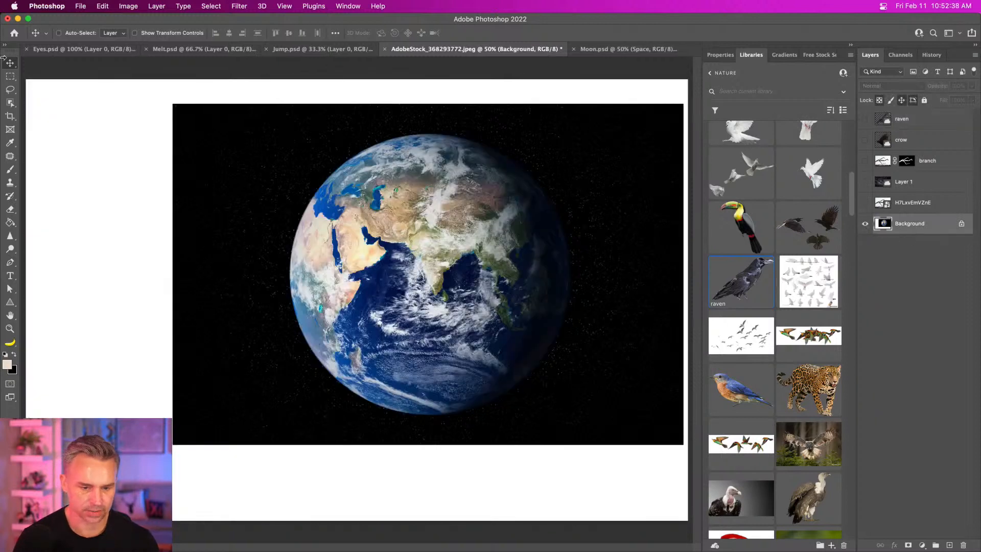
Draw a circular selection around the Earth's globe with the Elliptical Marquee tool, starting from the globe's centre
left_click(10, 76)
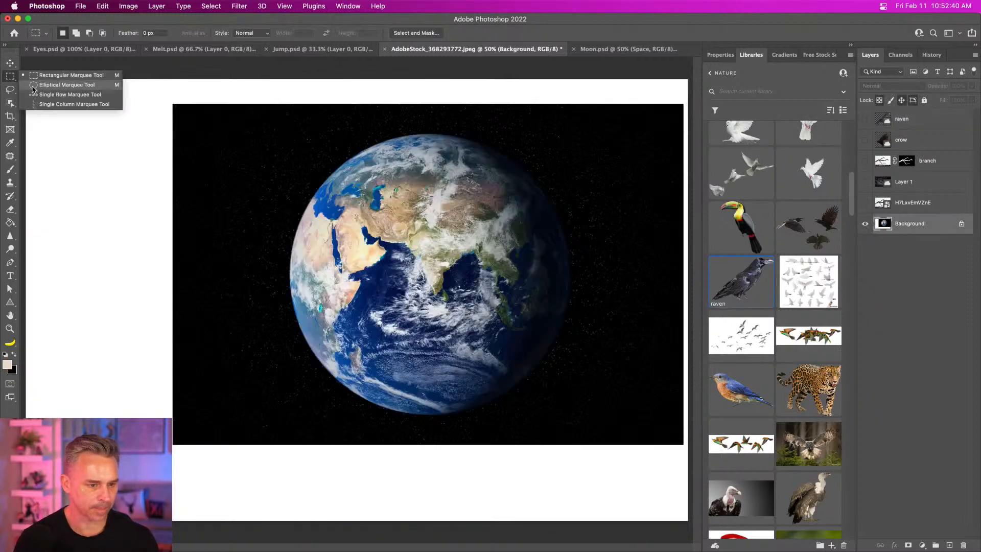
left_click(61, 85)
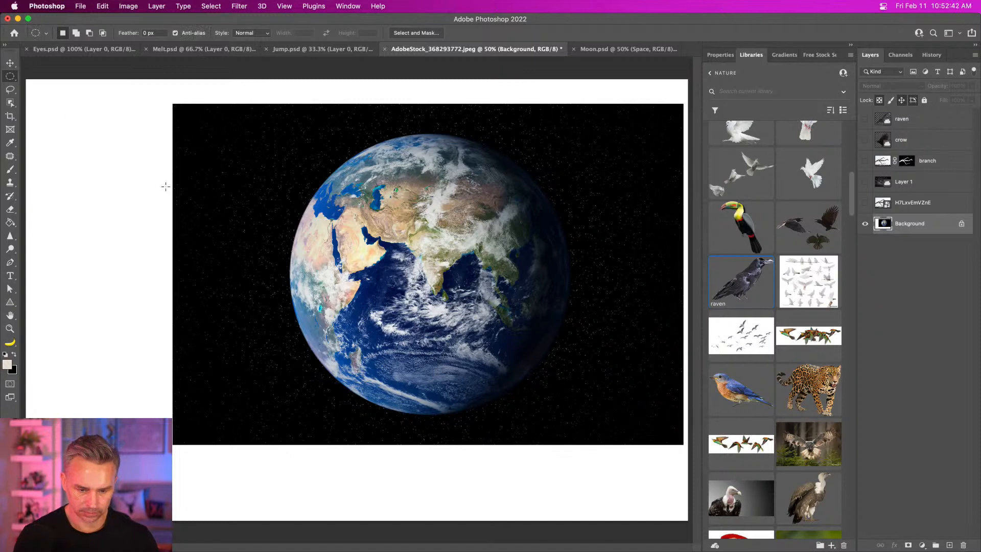
key("super+1")
scroll(169, 189, "right", 5)
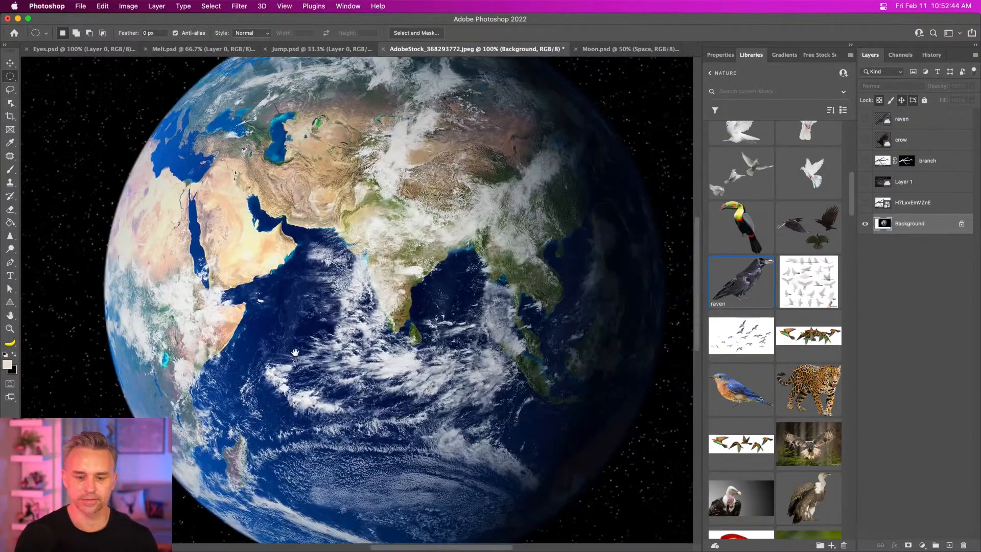
key("super+minus")
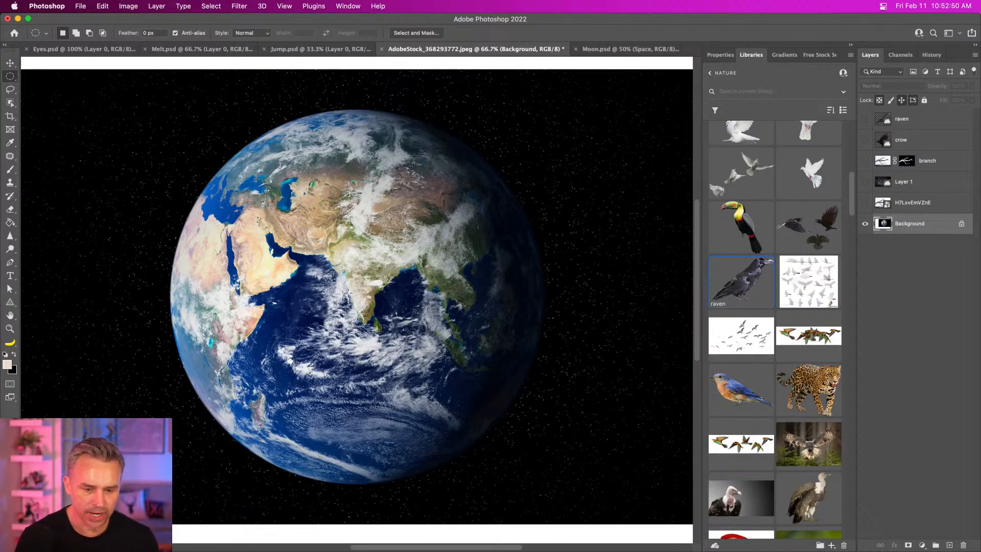
left_click_drag(348, 291, 375, 320)
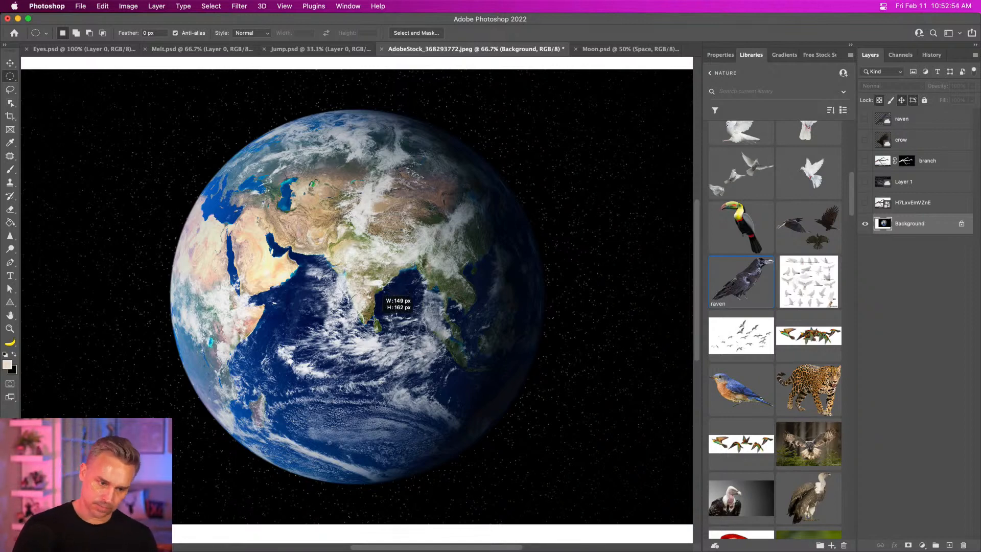
left_click_drag(374, 320, 555, 479)
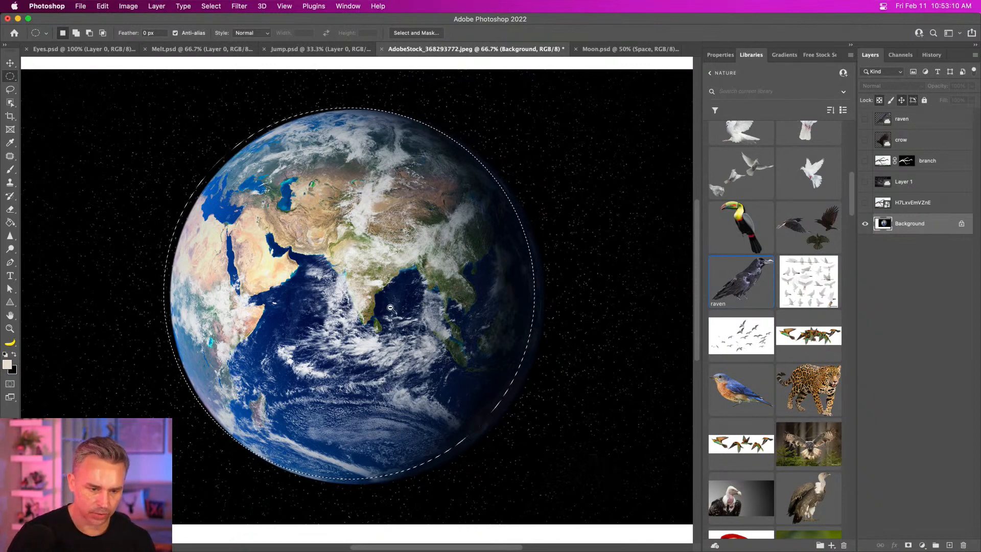
left_click(9, 62)
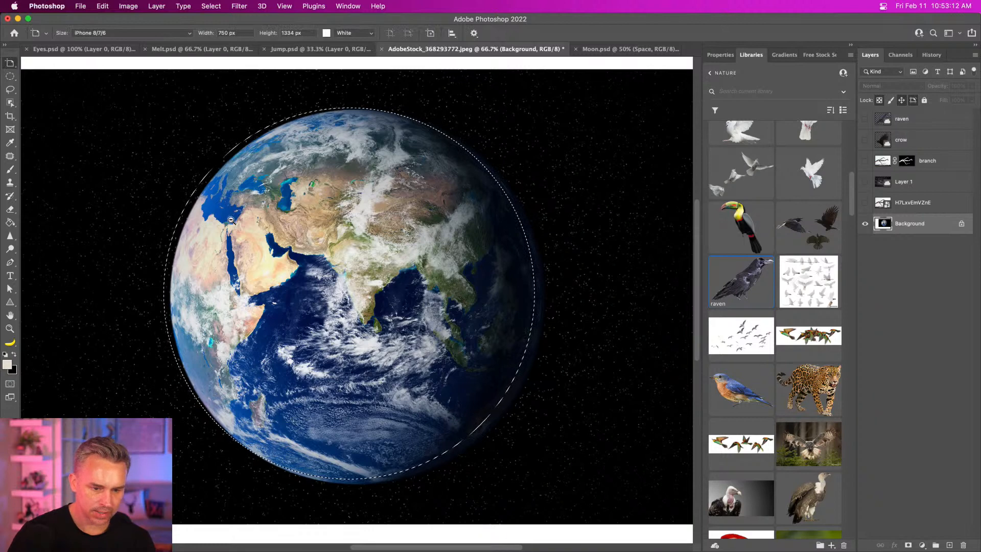
left_click_drag(235, 222, 236, 220)
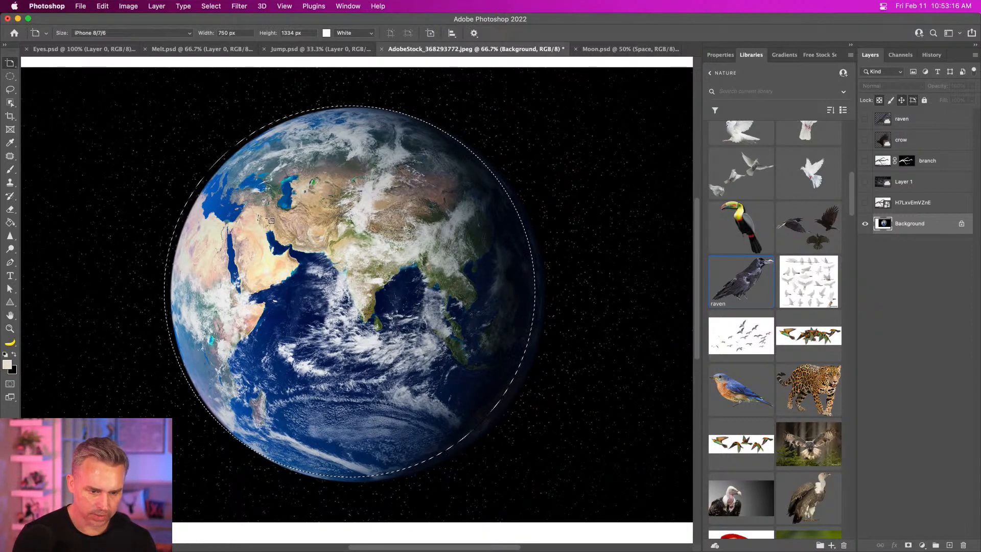
key("v")
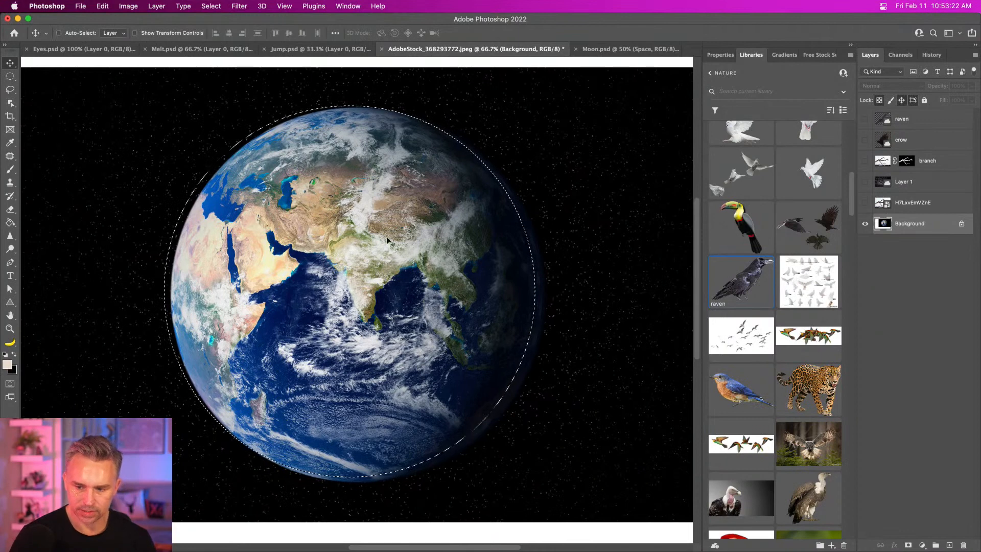
Unlock the Background layer and shift the circular selection to line up with the Earth's edge
left_click(962, 223)
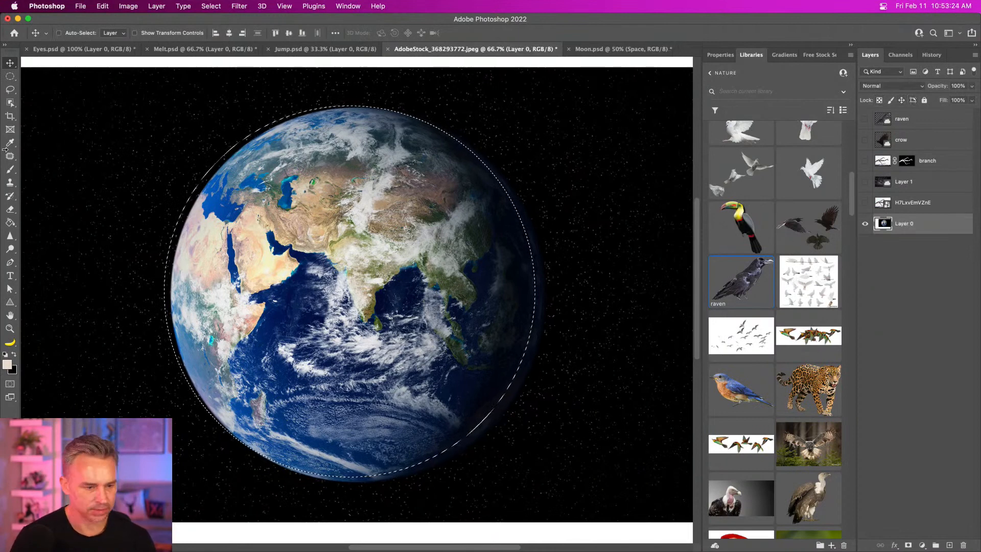
left_click(10, 76)
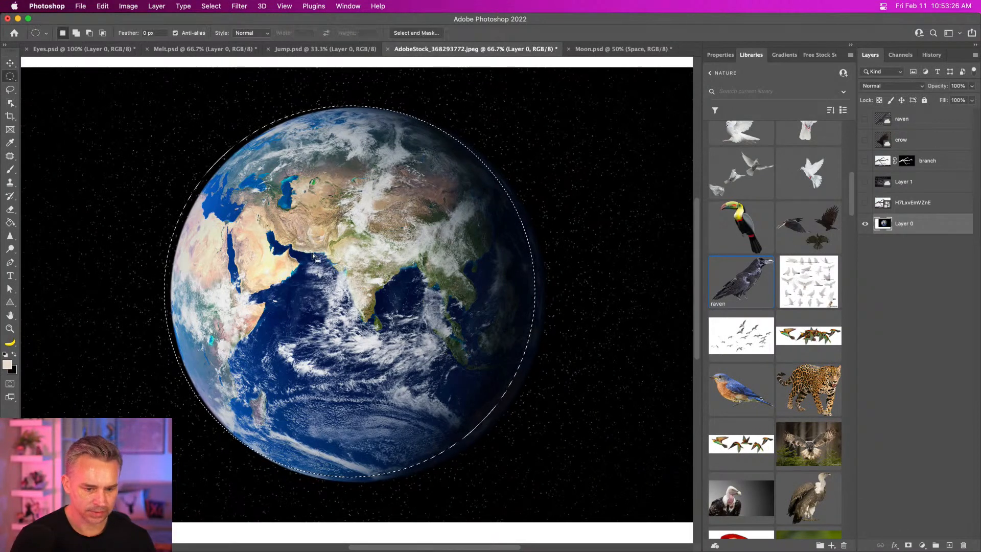
left_click_drag(313, 256, 319, 260)
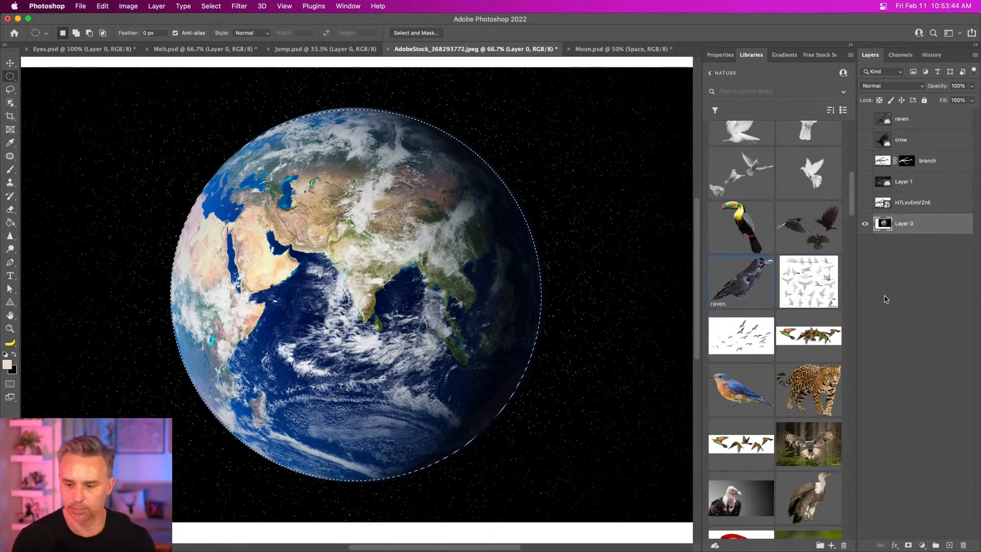
Mask the Earth layer with the circular selection and move its document to last among the open files
left_click(907, 546)
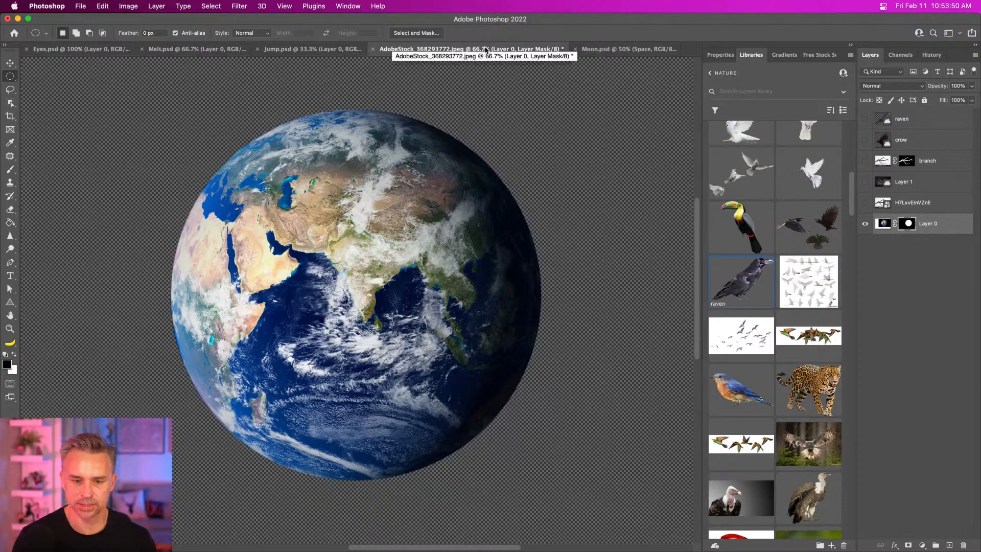
left_click_drag(485, 49, 337, 49)
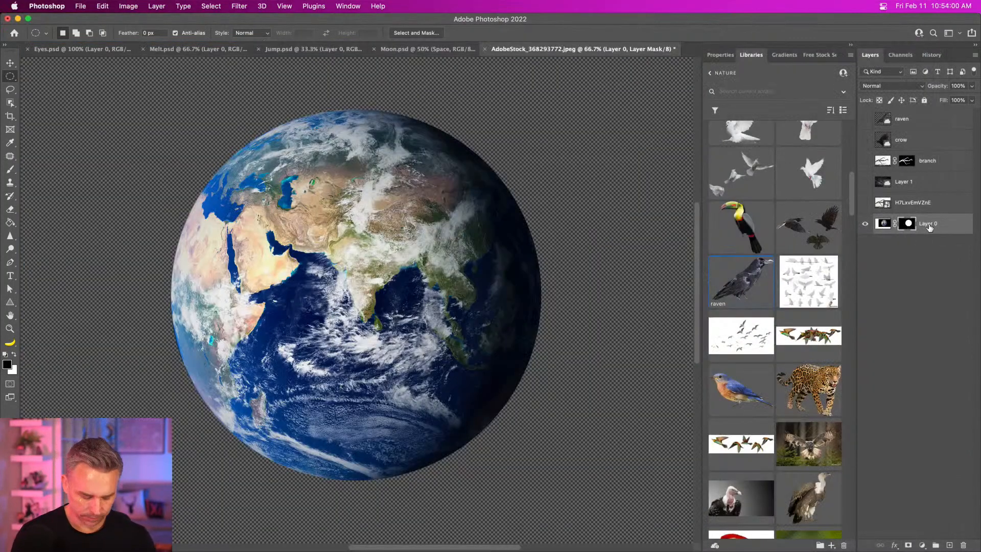
Convert the masked Earth into a smart object directly below the raven, and show the raven and starfield layers
key("super+shift+o")
left_click_drag(883, 227, 873, 131)
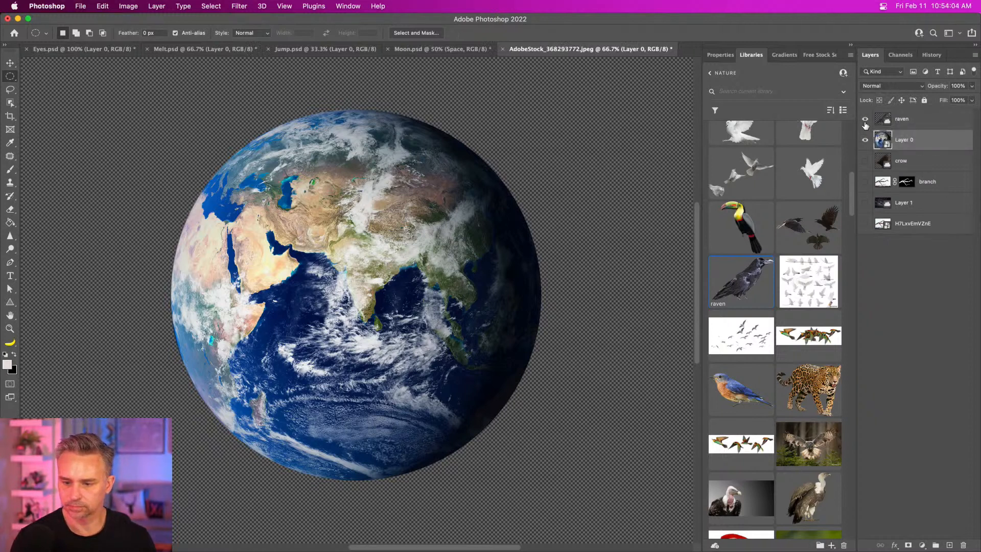
left_click(865, 120)
left_click(910, 122)
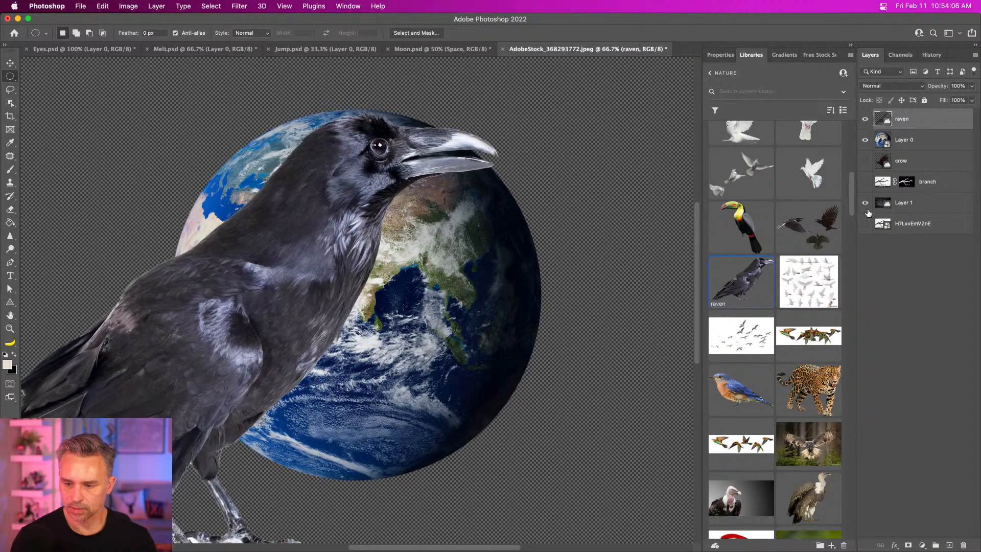
key("super+minus")
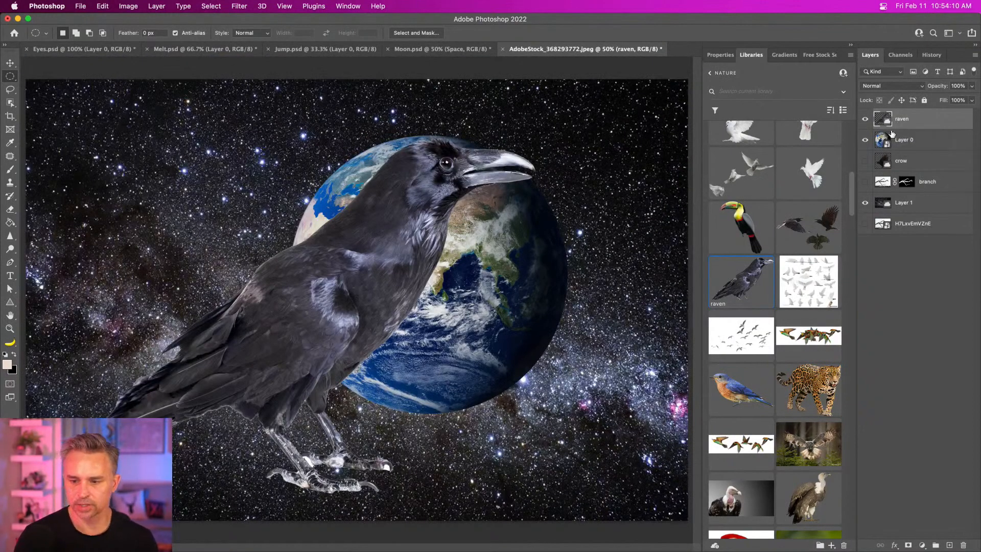
Scale the Earth layer down proportionally to about 17% of its size
left_click(911, 145)
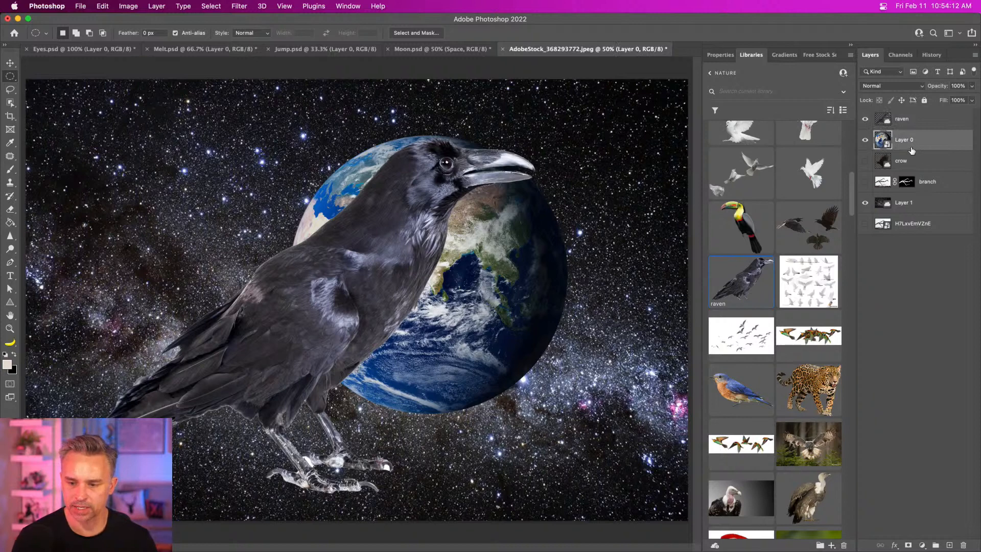
key("super+t")
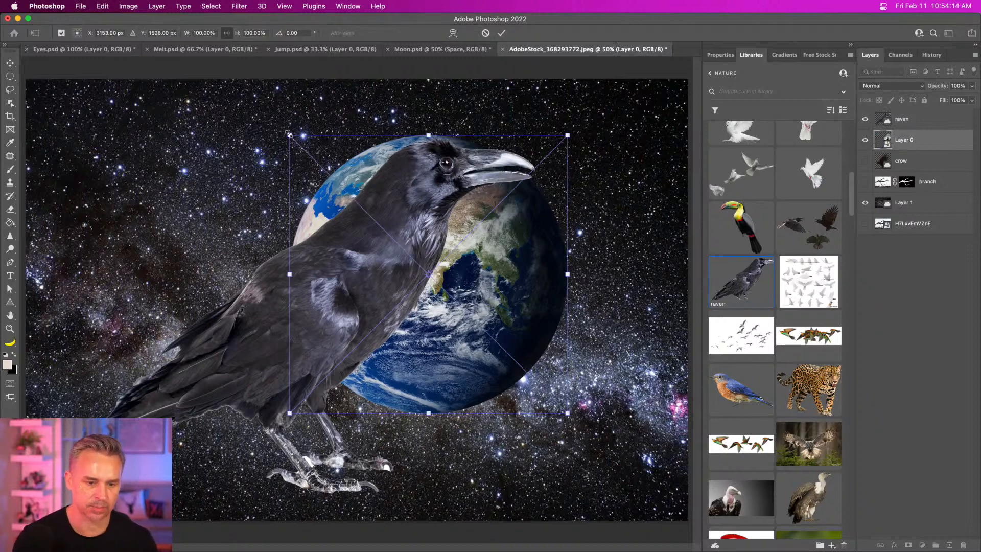
left_click_drag(288, 134, 499, 380)
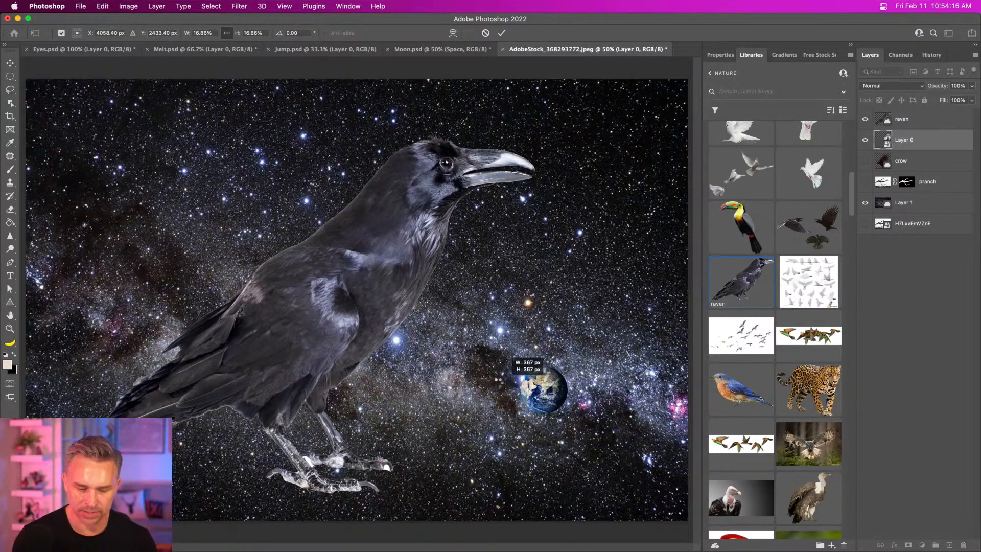
key("Return")
Move the small Earth up behind the front part of the raven's beak
key("super+plus")
left_click_drag(477, 276, 374, 317)
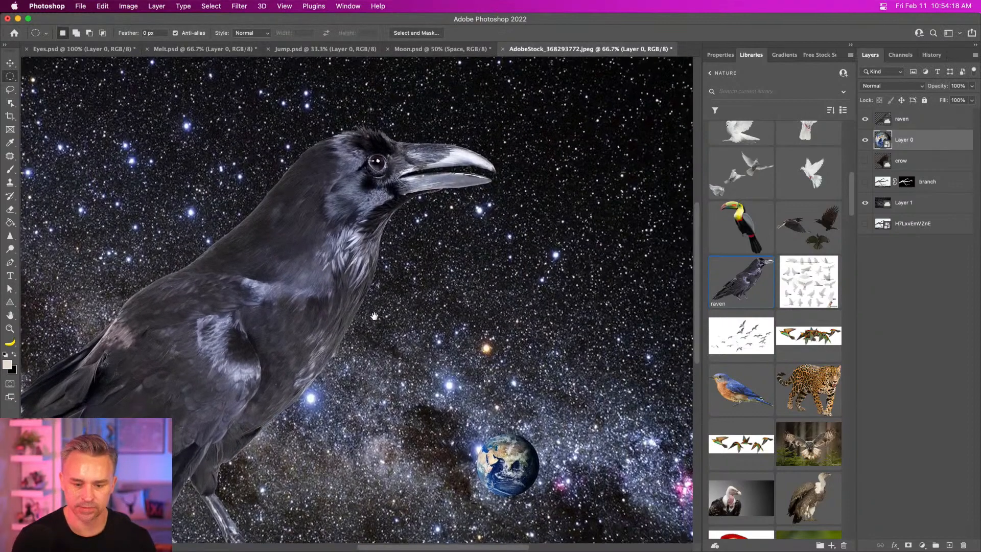
left_click(9, 62)
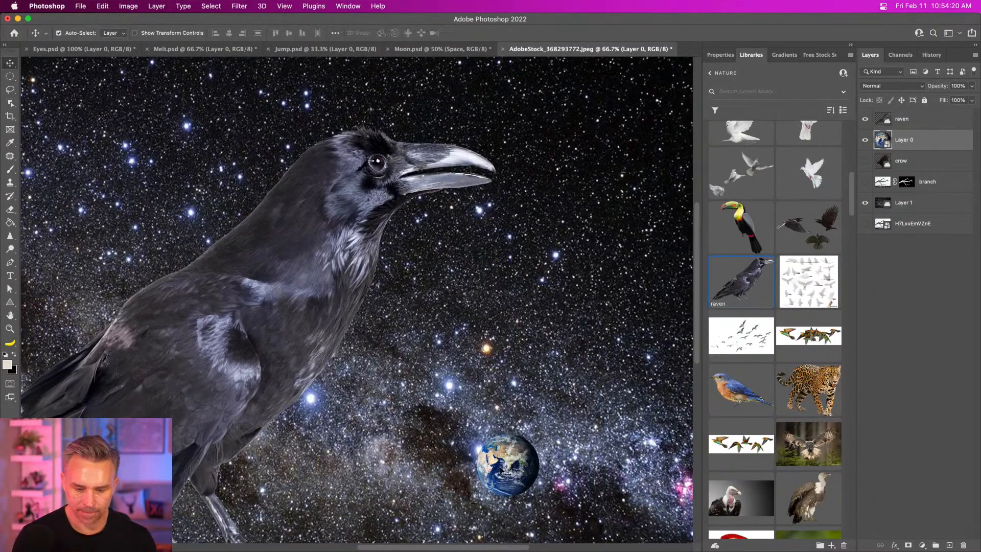
left_click_drag(509, 476, 471, 203)
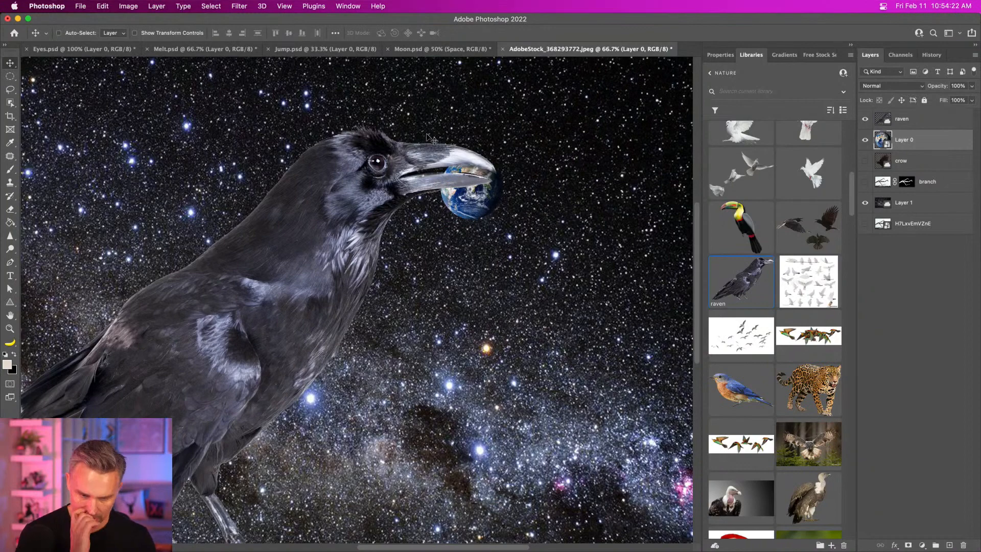
Select the raven layer and compare the open beak with the Earth hidden and shown
key("super+plus")
left_click_drag(408, 176, 401, 294)
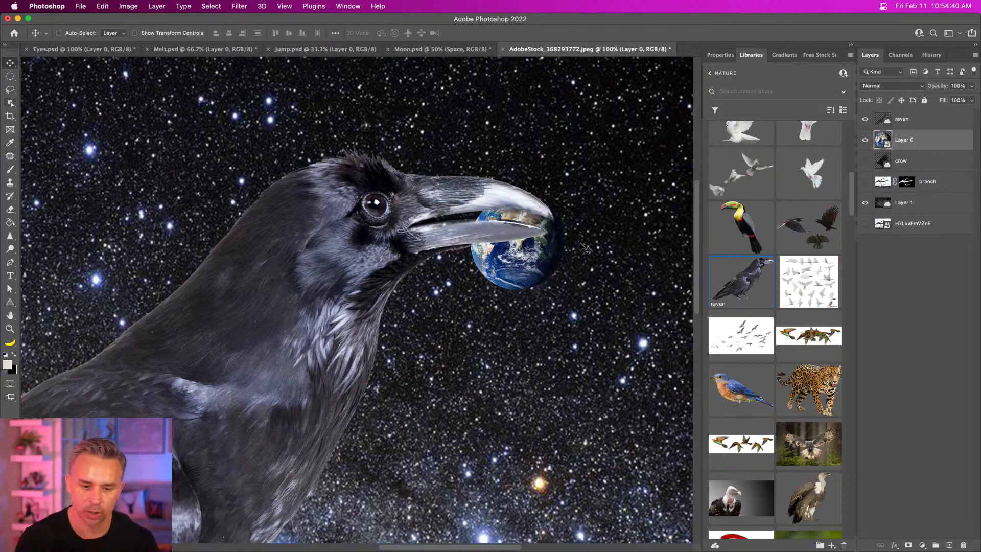
left_click(905, 124)
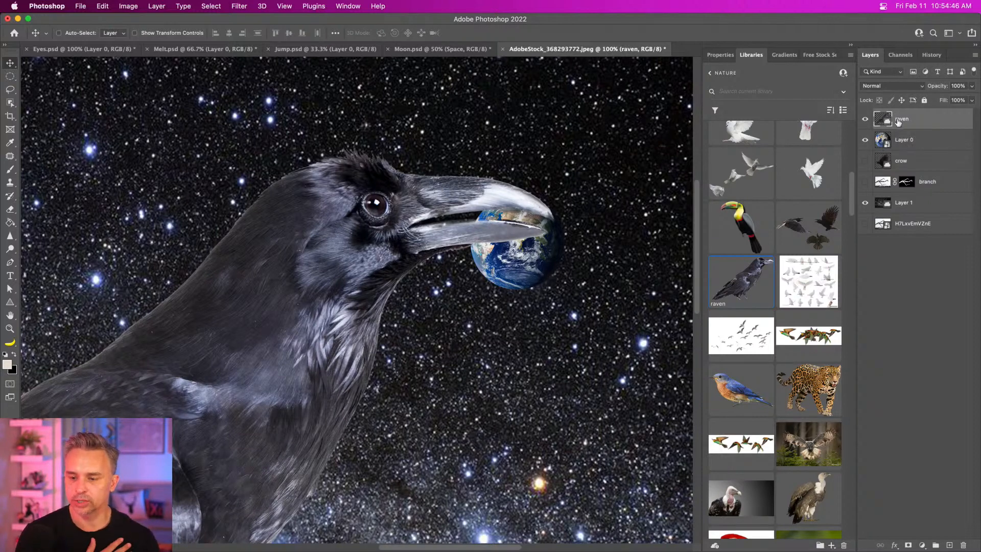
left_click(865, 140)
left_click(866, 141)
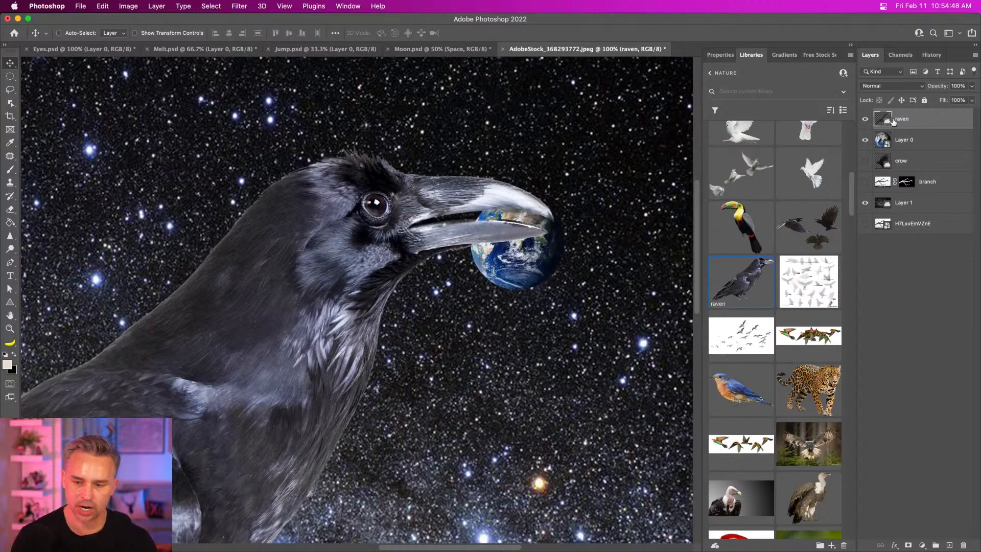
Try to Puppet Warp the raven, pinning its head above the eye, on the cheek, at the neck and at the beak's corner
left_click(111, 5)
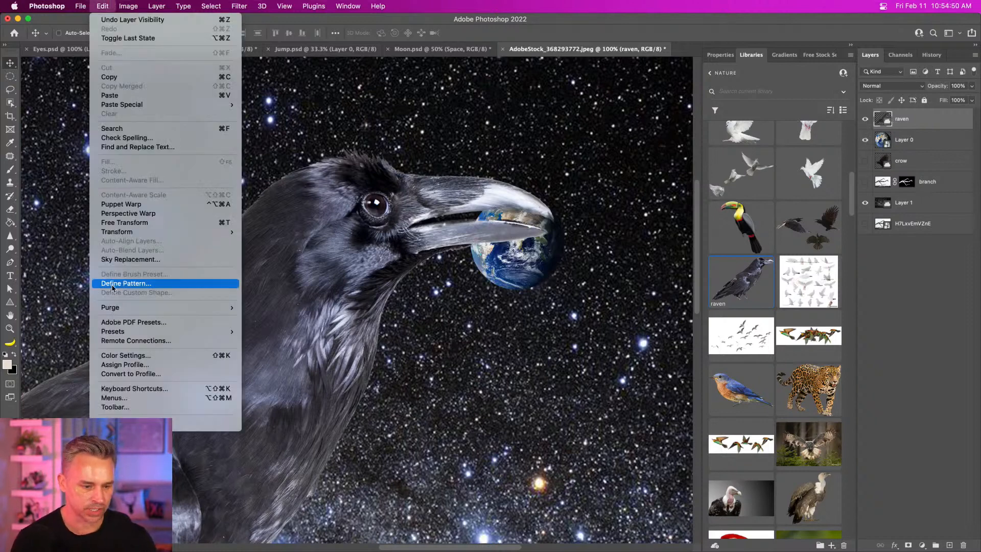
left_click(162, 206)
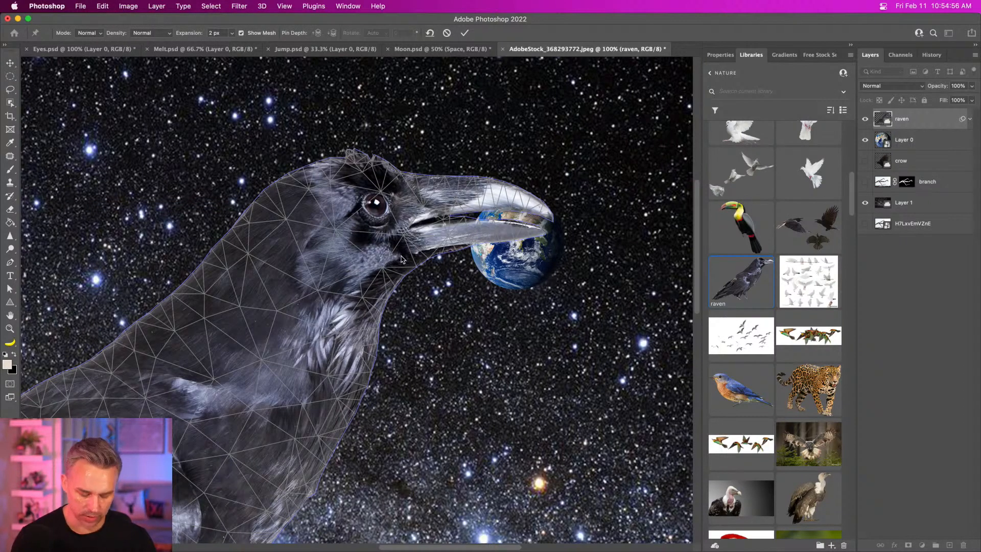
key("super+plus")
left_click_drag(403, 254, 264, 382)
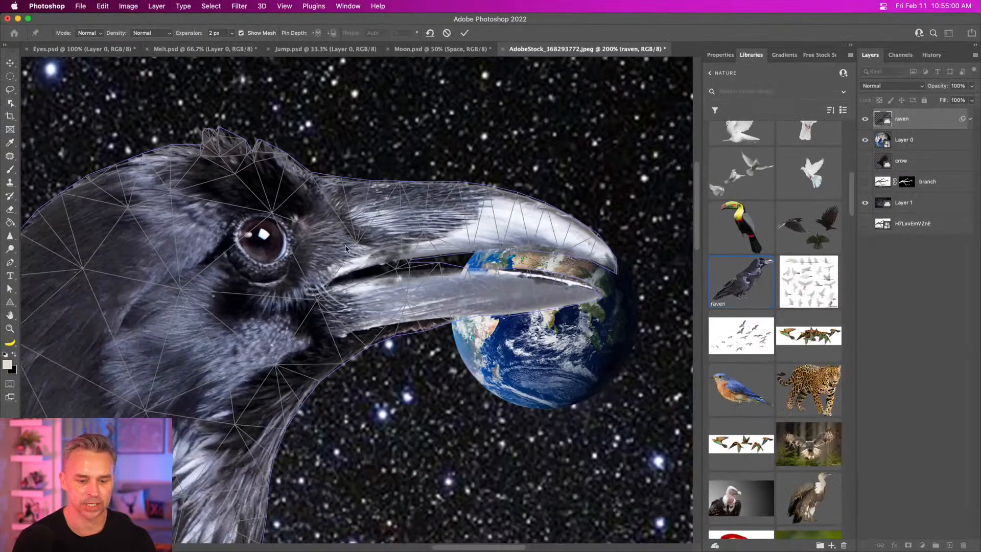
left_click(265, 201)
left_click(295, 344)
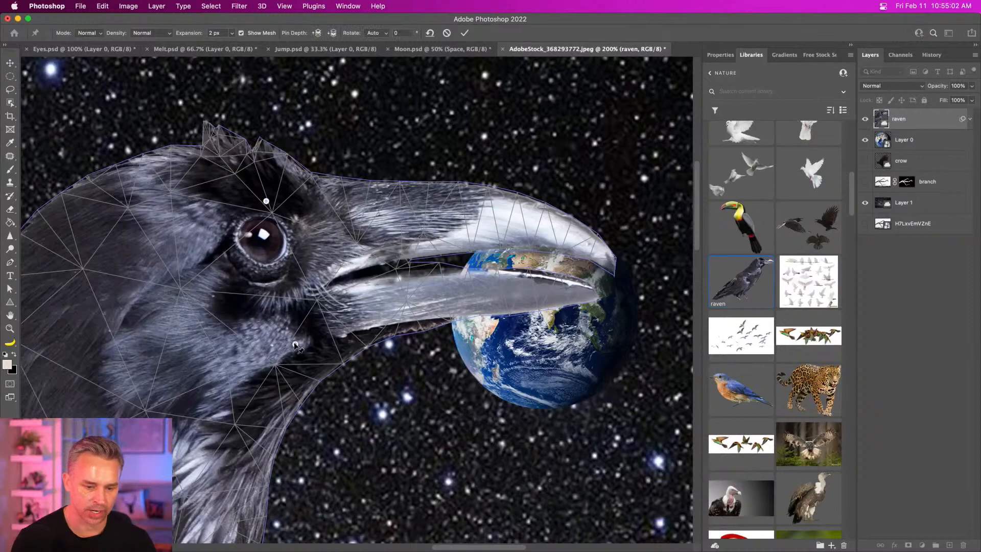
left_click(126, 367)
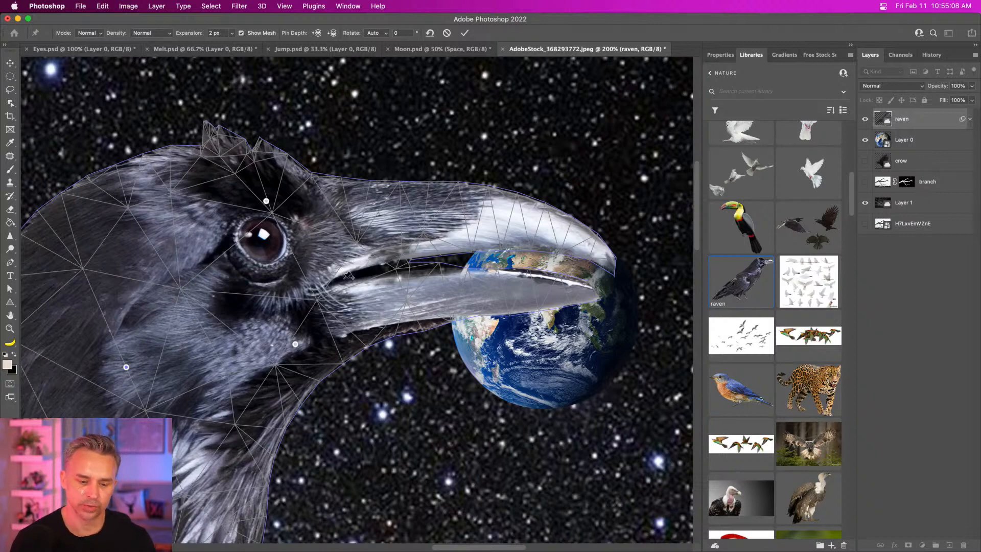
left_click(317, 284)
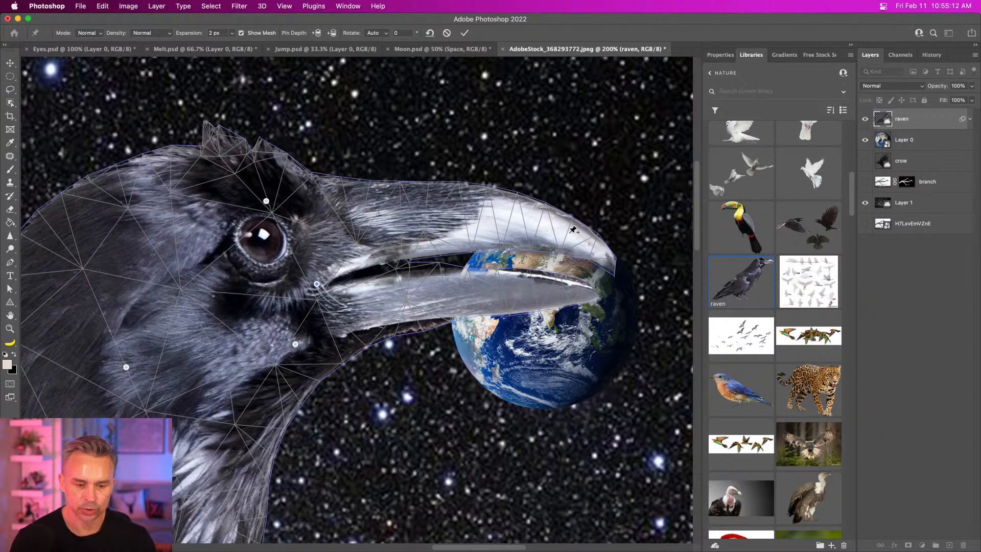
key("Return")
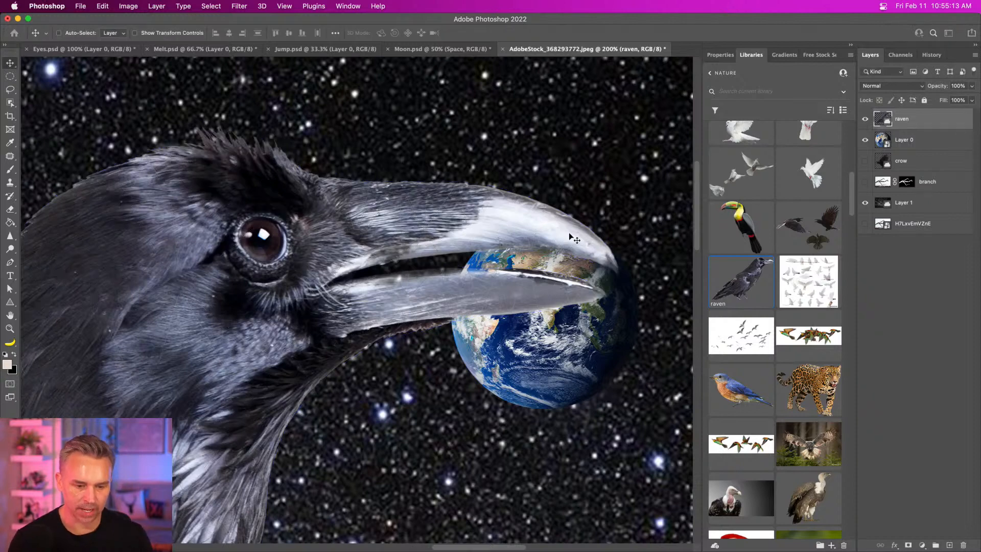
Open the raven smart object's contents and target the raven's layer mask around the open beak
double_click(885, 119)
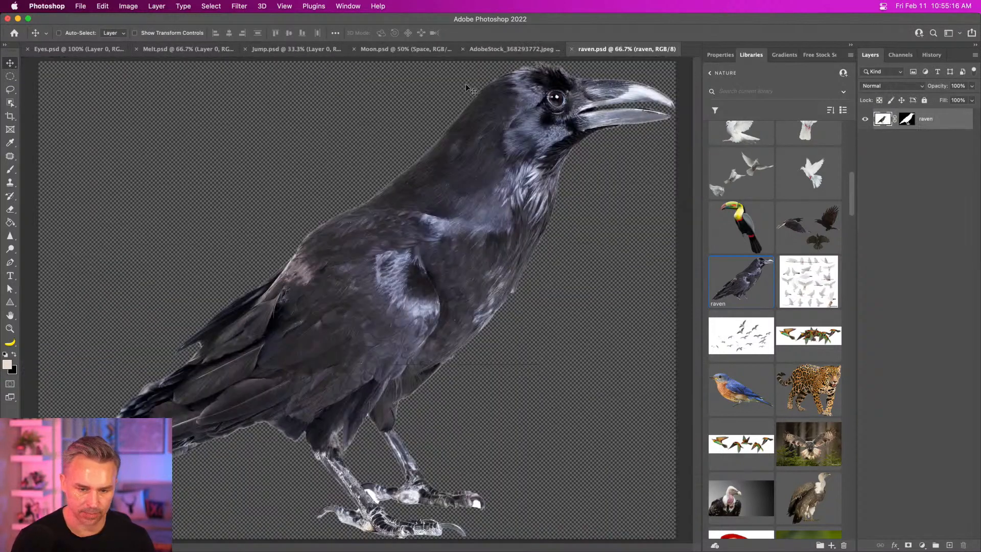
key("super+plus")
key("super+plus")
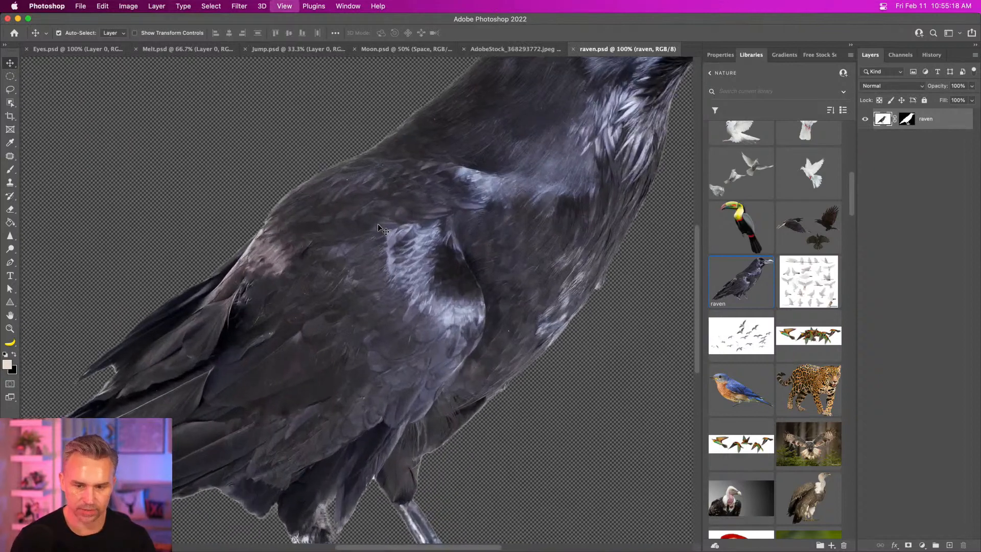
left_click_drag(554, 201, 259, 401)
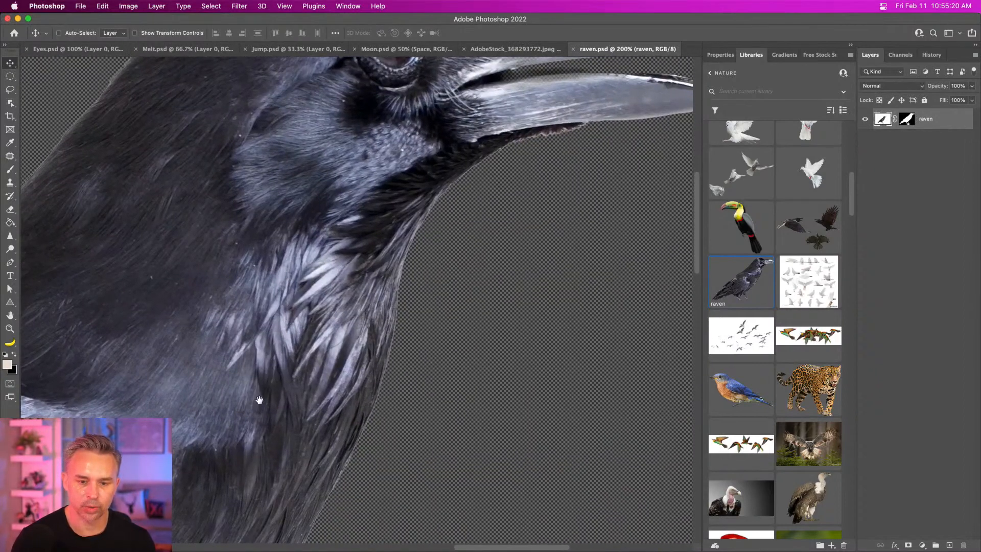
mouse_move(545, 72)
left_mouse_down()
mouse_move(434, 217)
mouse_move(444, 216)
mouse_move(361, 204)
mouse_move(330, 214)
left_mouse_up()
key("super+plus")
left_click(10, 90)
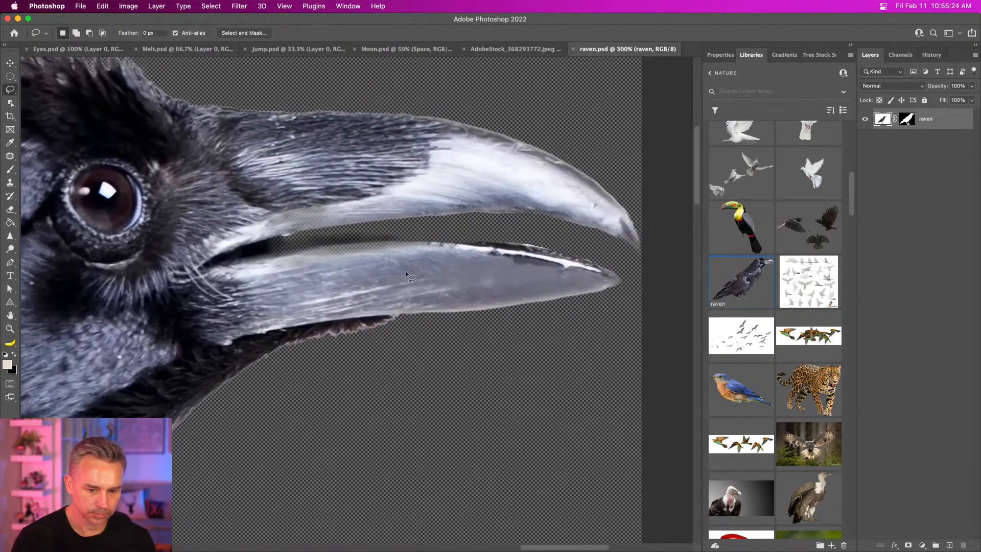
left_click(906, 121)
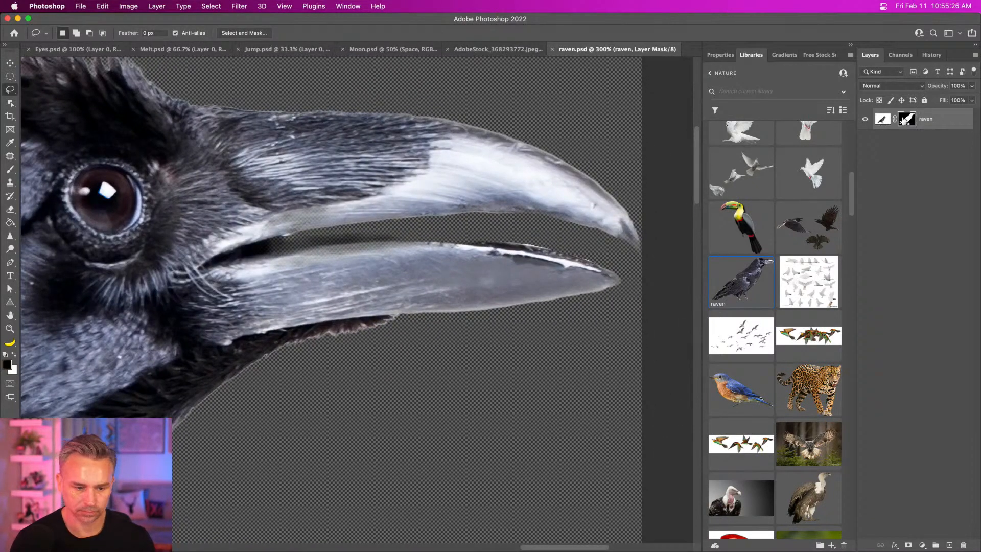
Use Lasso in Select and Mask to subtract leftover background between the beak halves, apply it, and save and close the raven file
key("super+alt+r")
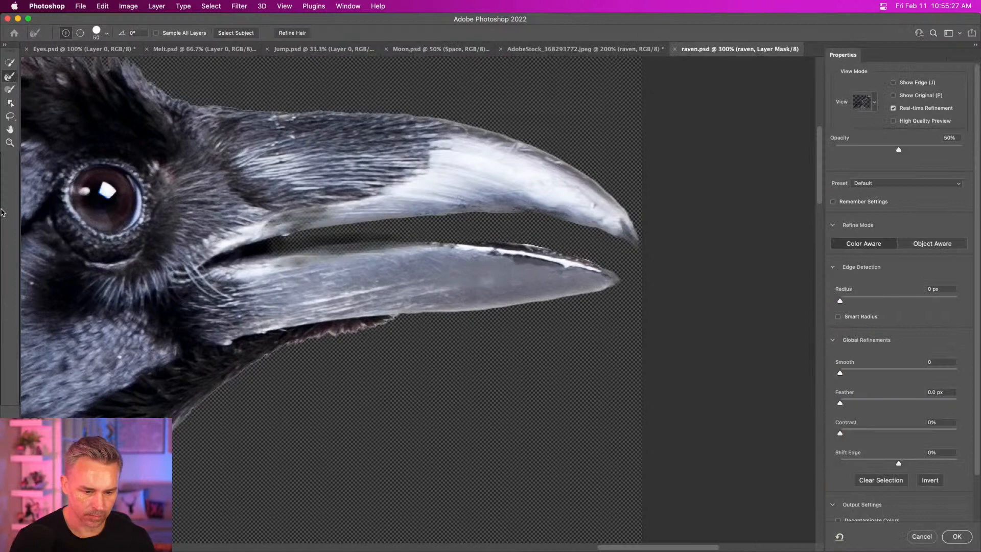
left_click(10, 115)
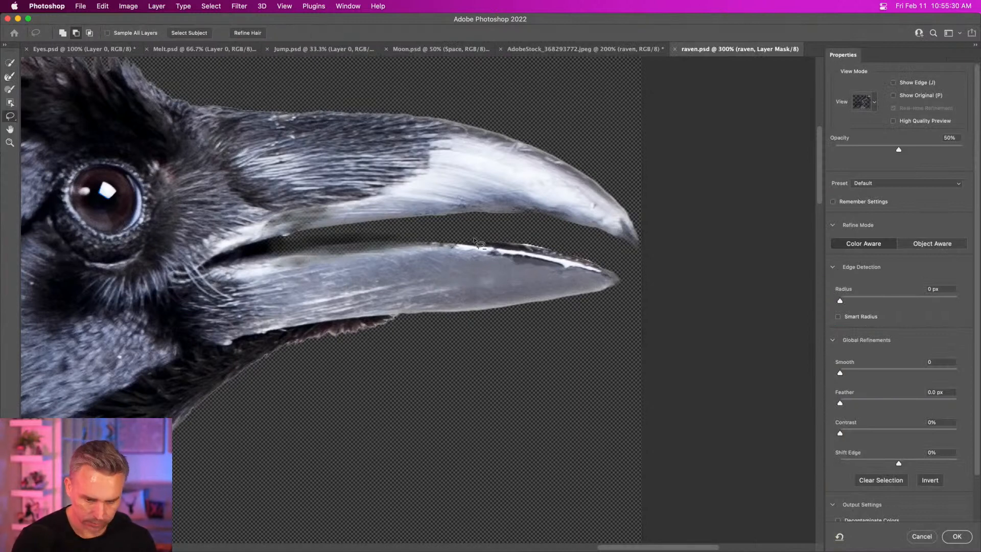
mouse_move(479, 244)
left_mouse_down()
mouse_move(611, 270)
mouse_move(529, 246)
mouse_move(411, 241)
mouse_move(198, 271)
mouse_move(289, 234)
mouse_move(415, 223)
mouse_move(587, 231)
mouse_move(627, 273)
left_mouse_up()
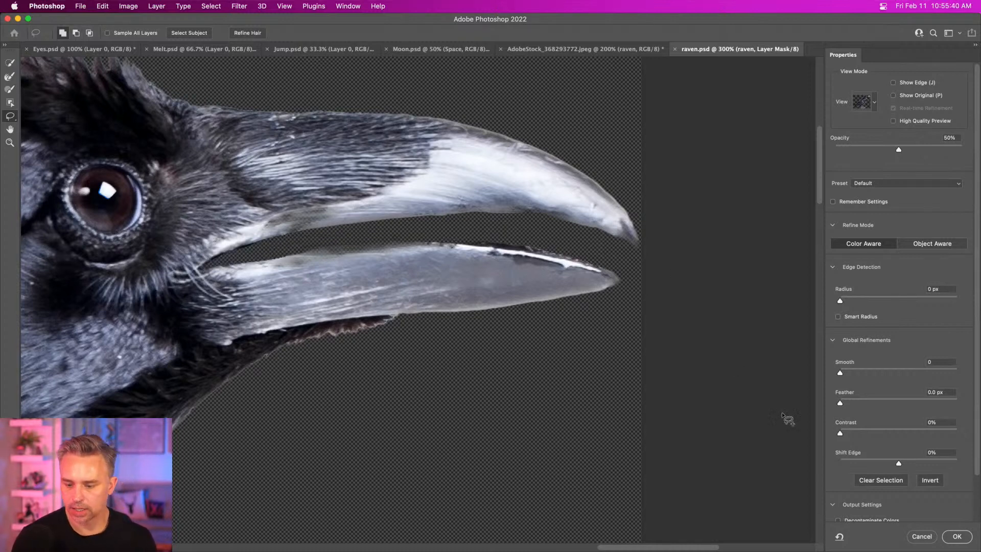
left_click(963, 537)
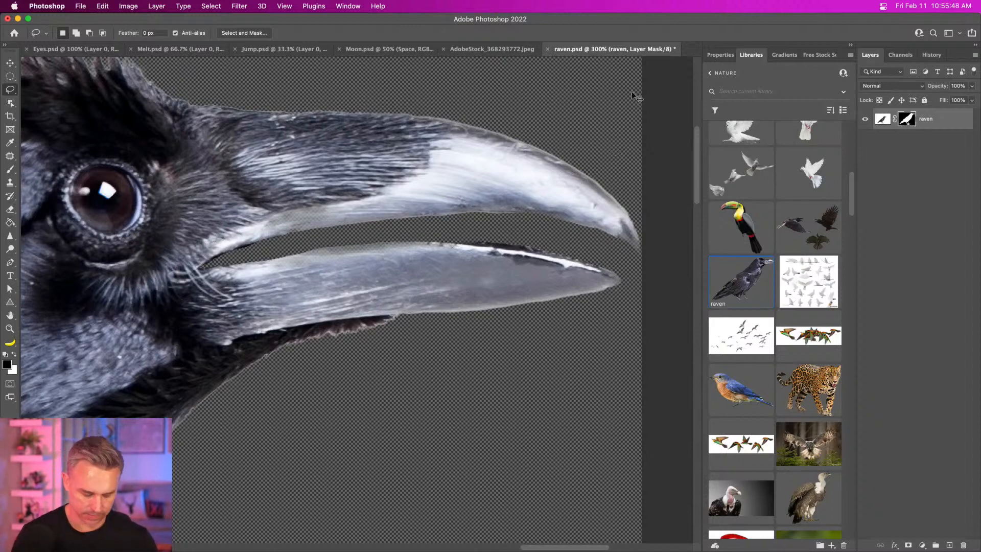
key("super+s")
key("super+w")
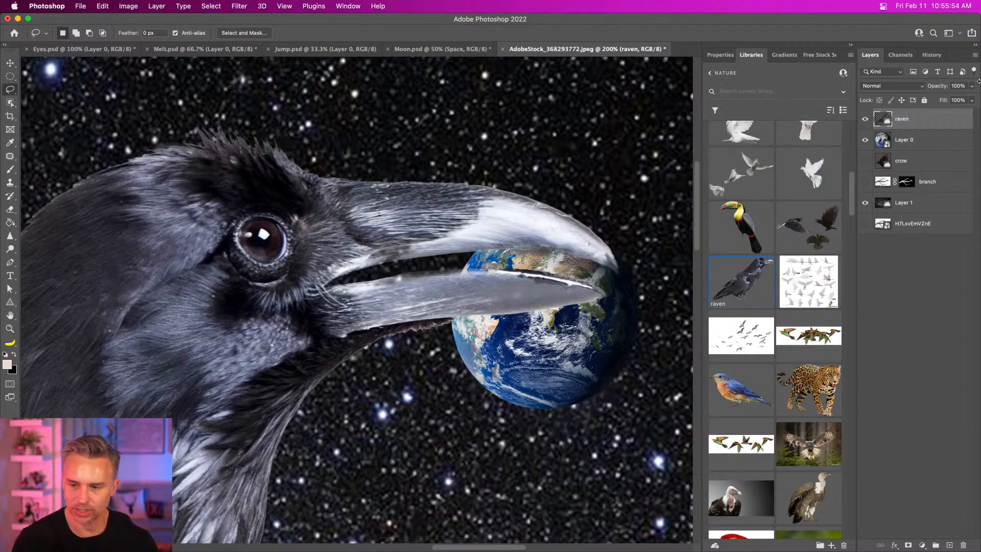
Start Puppet Warp on the raven and pin the head above the eye, beside the eye, on the cheek and at the throat
left_click(101, 5)
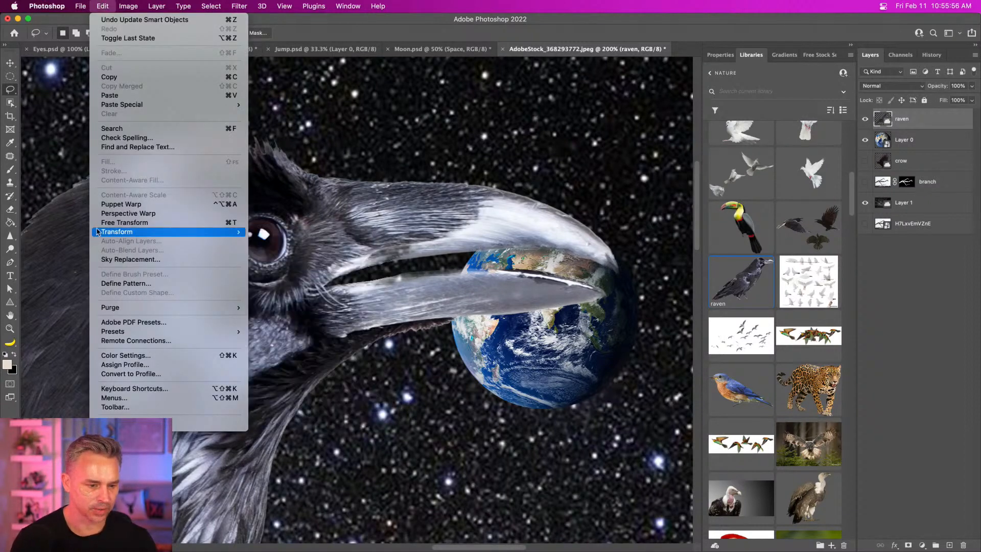
left_click(225, 204)
left_click(302, 228)
left_click(231, 197)
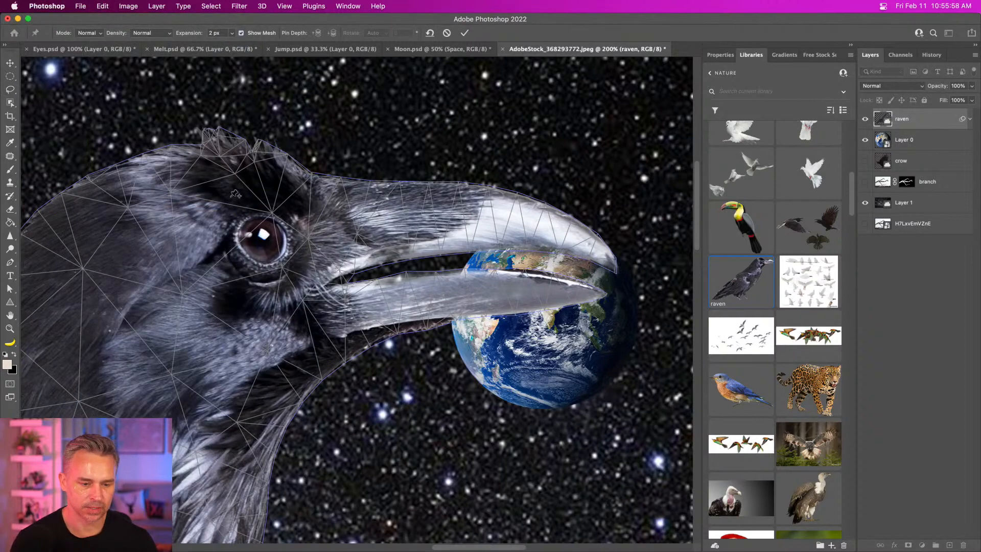
left_click(213, 334)
left_click(312, 340)
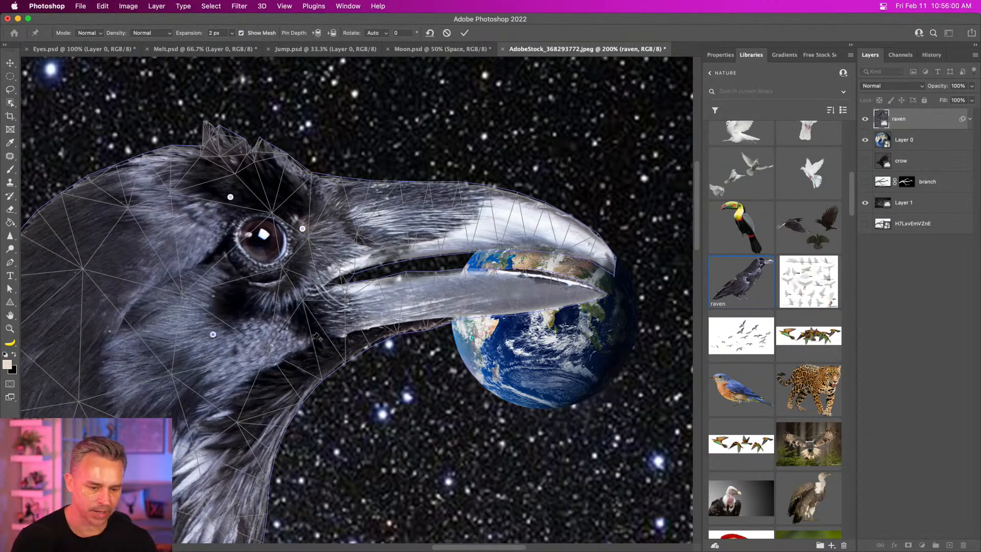
Pin both beak tips and the neck, and bend the lower beak down across the Earth using tip and mid-beak pins
left_click_drag(588, 234, 582, 243)
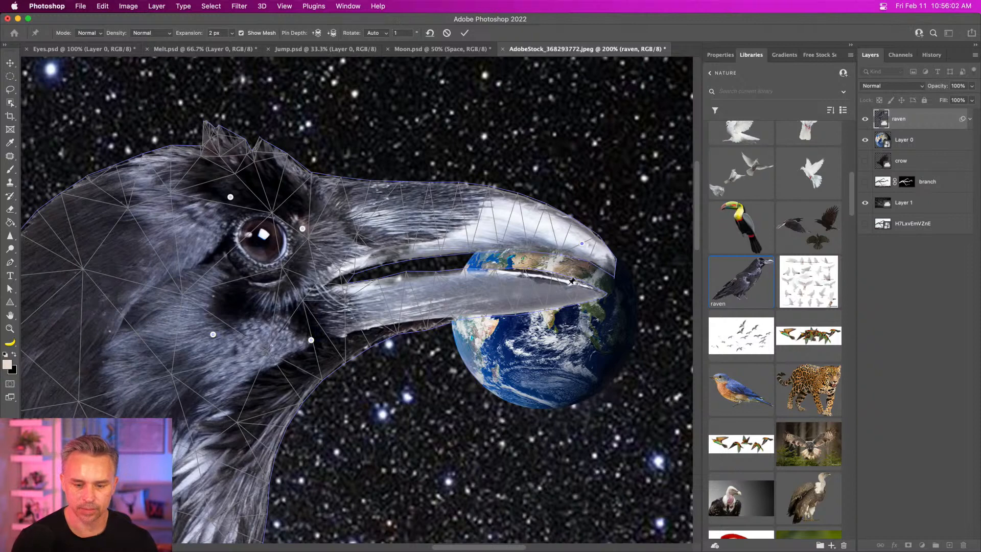
left_click(569, 285)
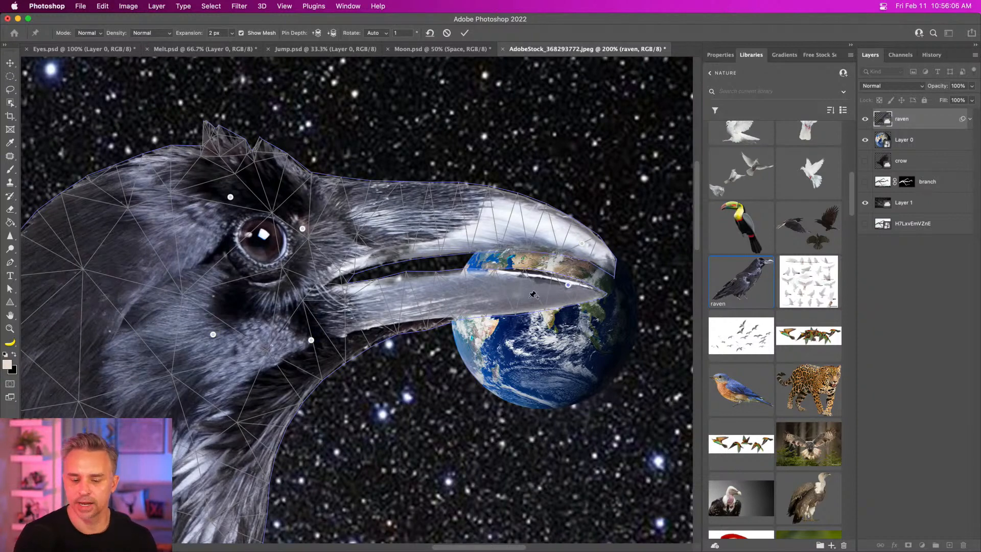
left_click_drag(569, 285, 573, 344)
left_click(200, 441)
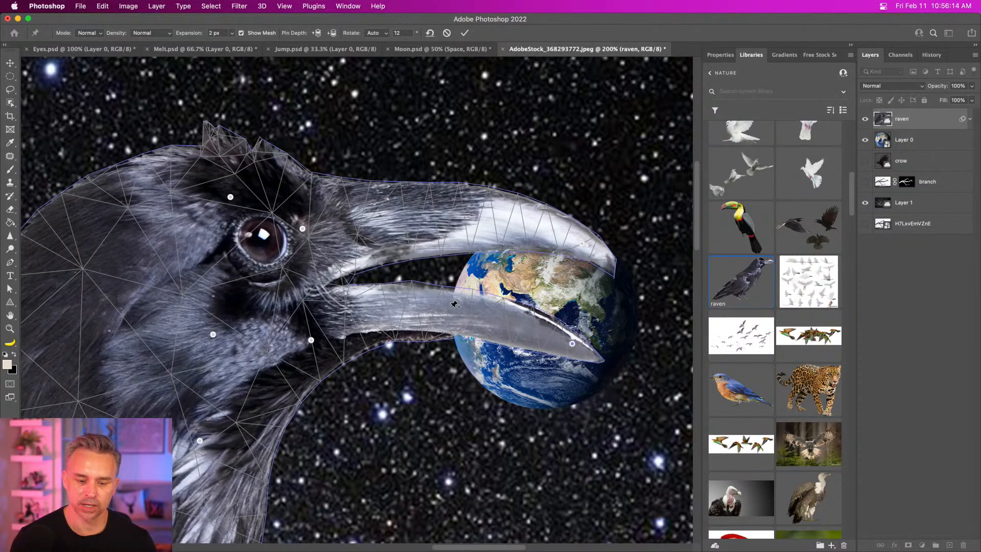
left_click_drag(452, 313, 450, 319)
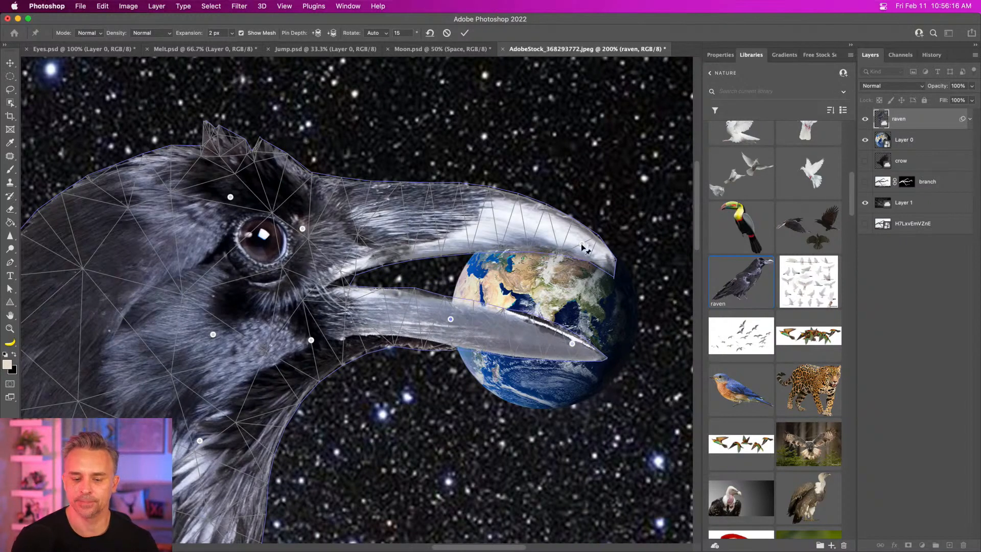
Raise the upper beak above the Earth, fine-tune the lower beak's curve, hide the mesh and apply the Puppet Warp
left_click_drag(582, 243, 557, 183)
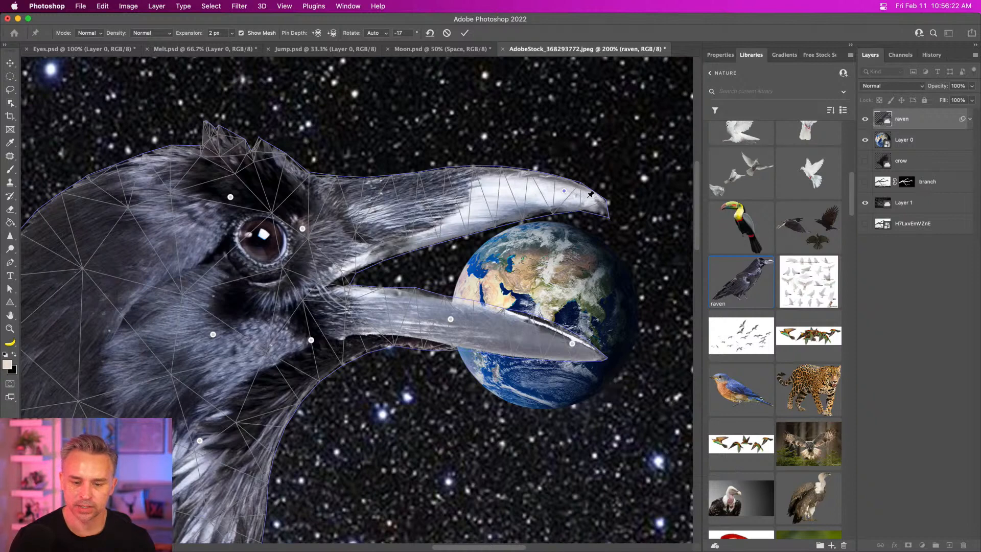
left_click_drag(565, 190, 565, 189)
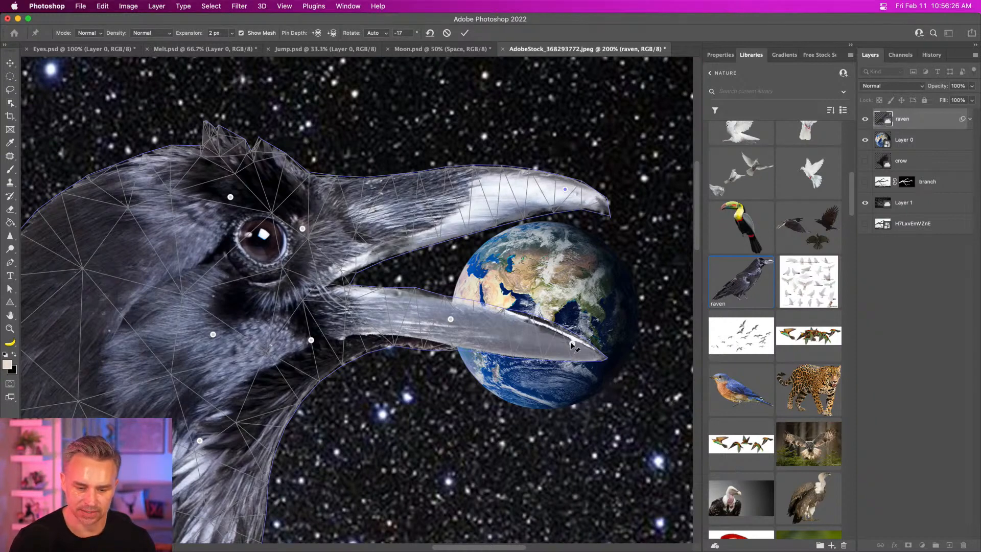
left_click(572, 347)
left_click_drag(449, 321, 450, 322)
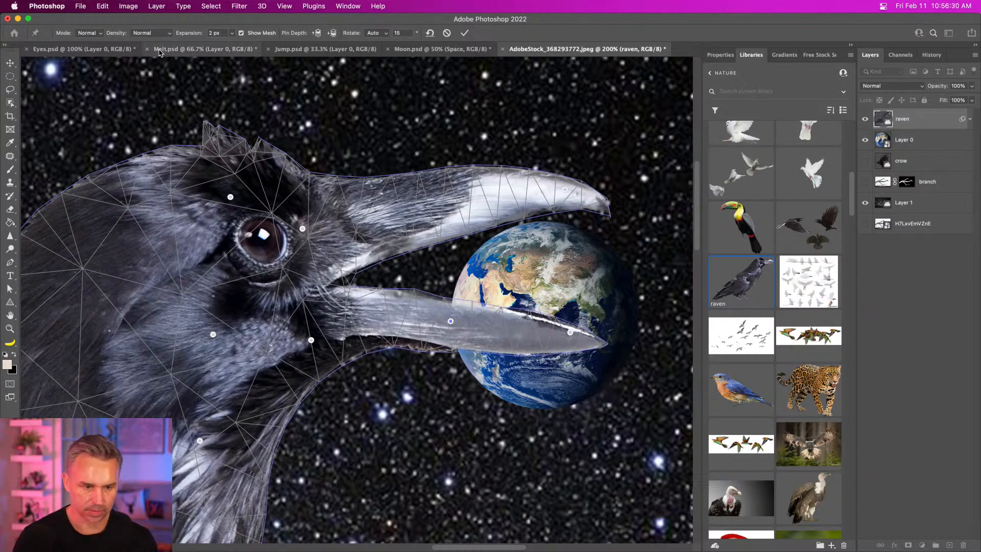
key("super+h")
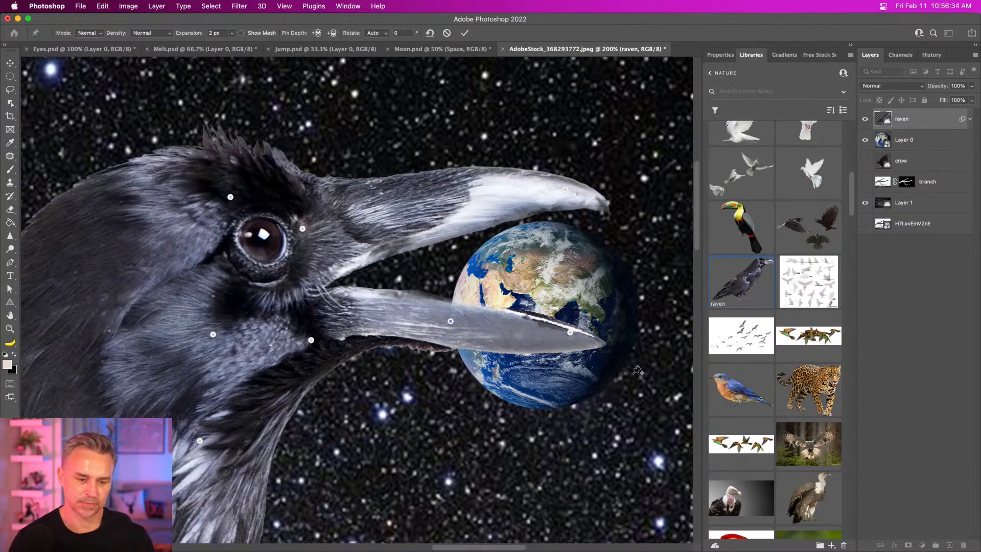
key("Return")
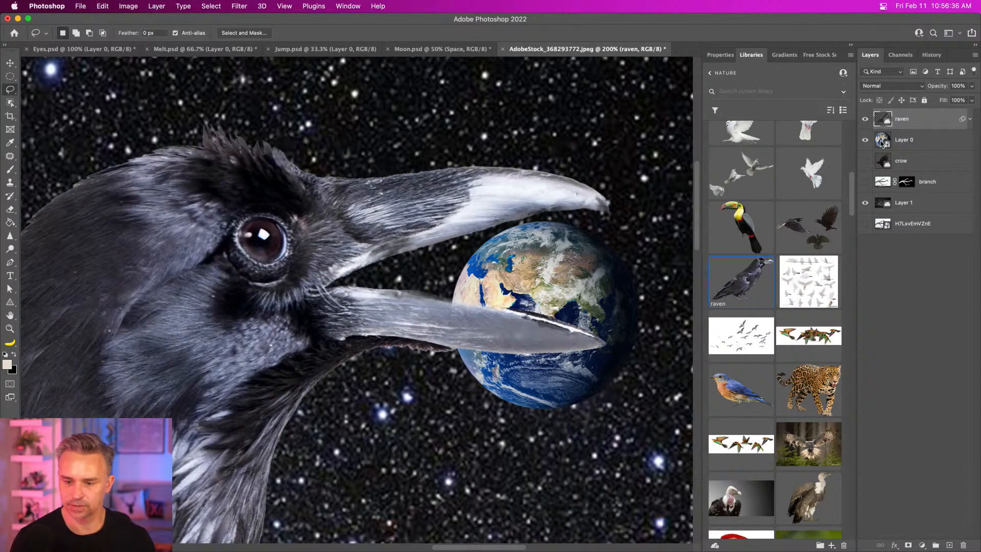
Scale the Earth layer to about 12.8%, rotate it about -115° and fit it between the two beak halves
left_click(881, 144)
key("super+t")
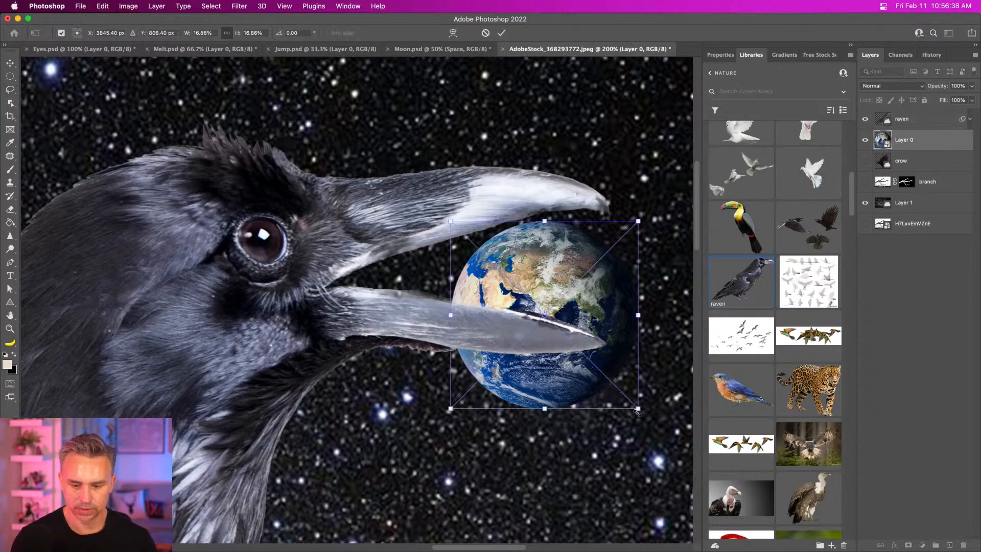
left_click_drag(637, 412, 571, 342)
left_click_drag(514, 291, 565, 280)
left_click_drag(485, 203, 458, 182)
left_click_drag(479, 239, 451, 229)
key("Return")
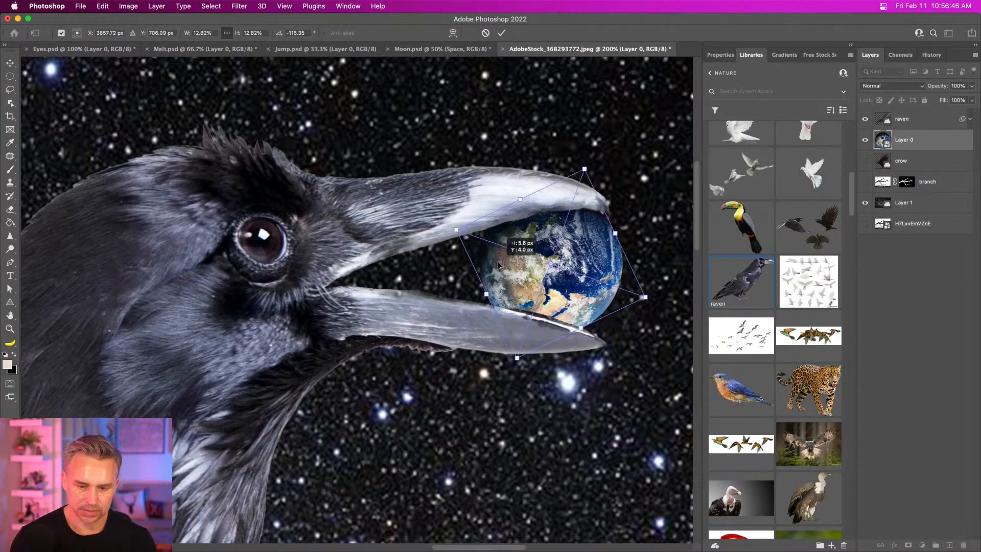
Add a layer mask to the raven and paint out the stray edge on the lower beak in front of the Earth with black
key("l")
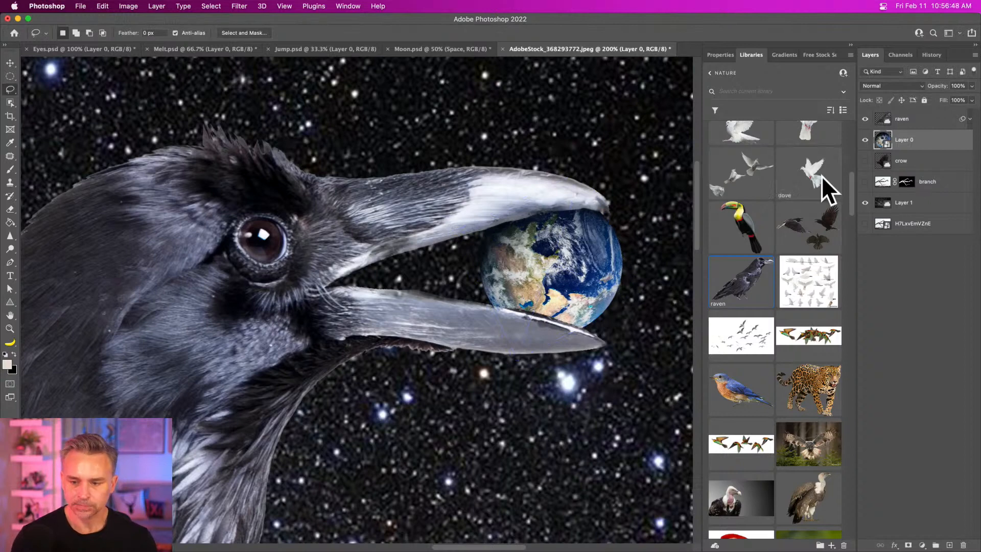
left_click(905, 120)
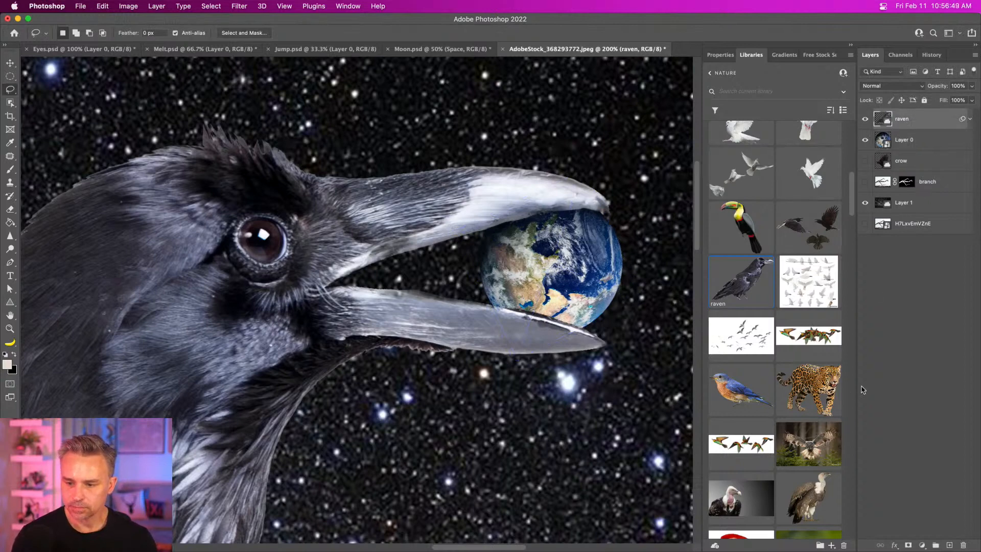
left_click(908, 546)
key("x")
key("b")
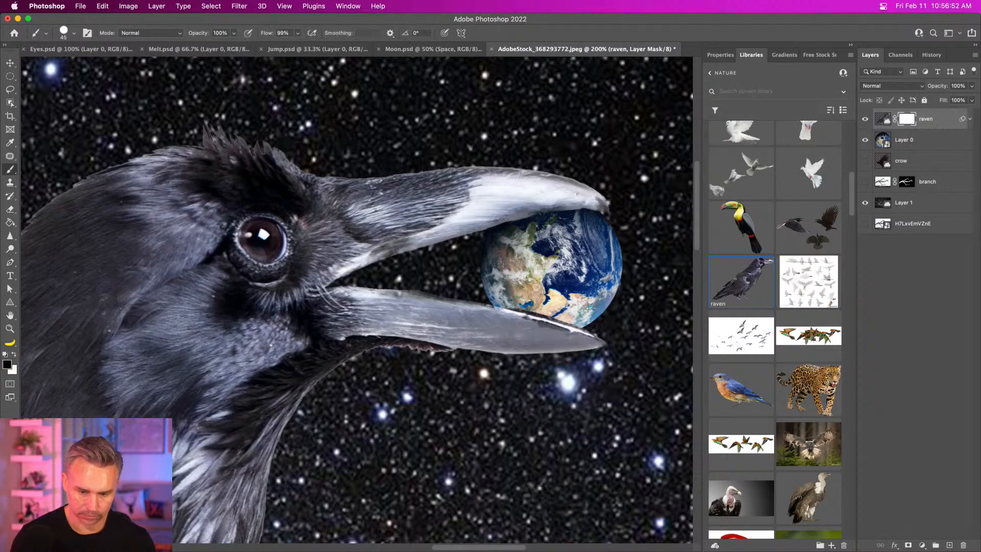
left_click_drag(509, 306, 552, 313)
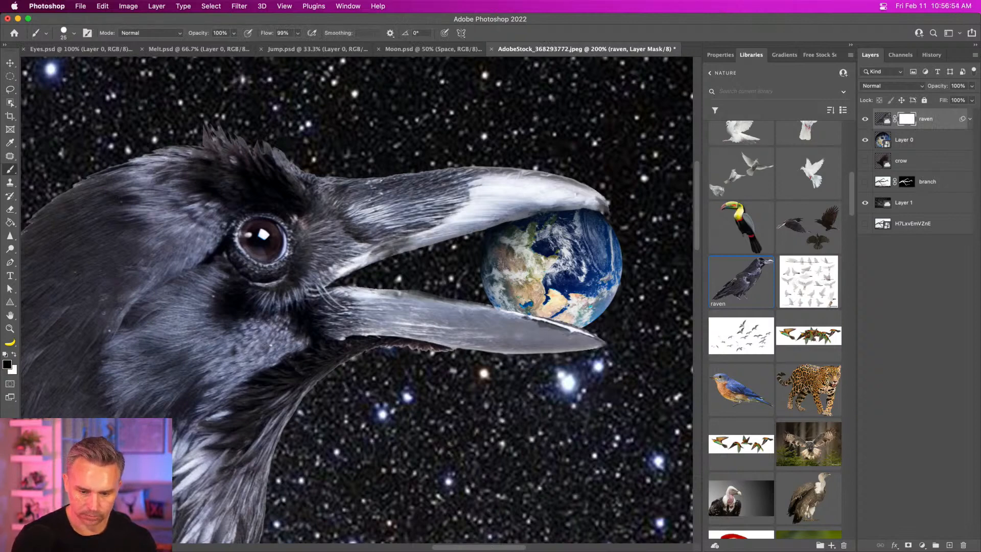
Add a new layer above the Earth, reset the colors to default black and white, and choose the Soft Round brush
left_click(921, 140)
left_click(949, 545)
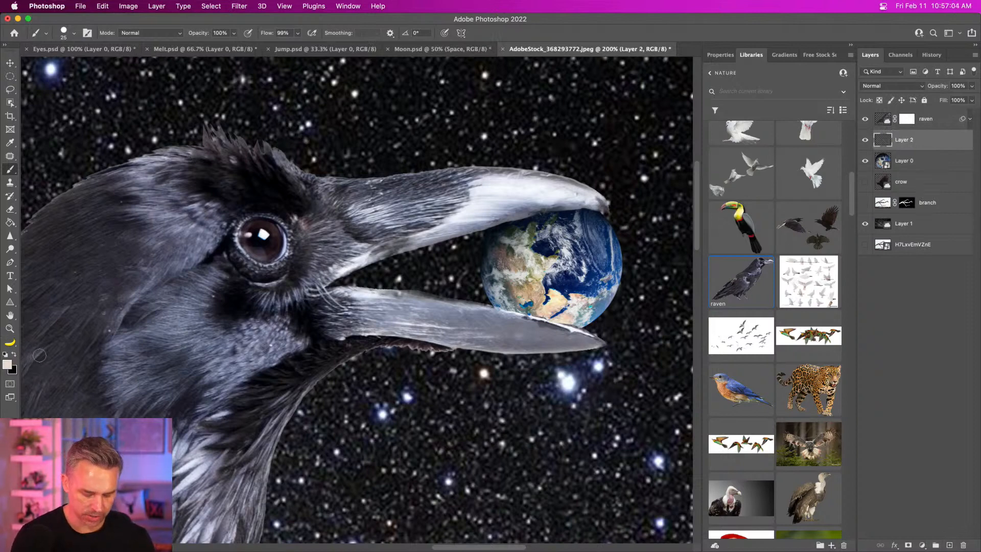
key("d")
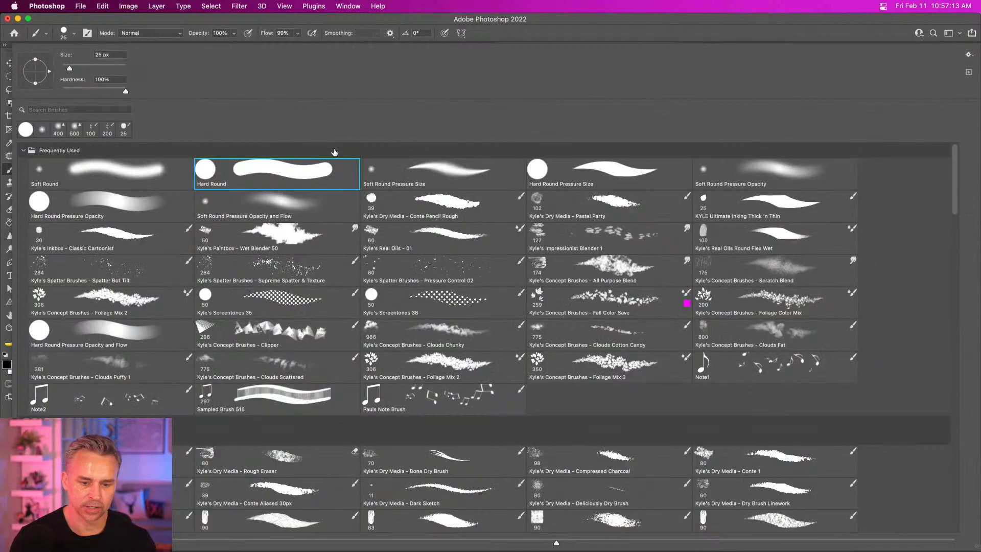
right_click(334, 150)
left_click(90, 172)
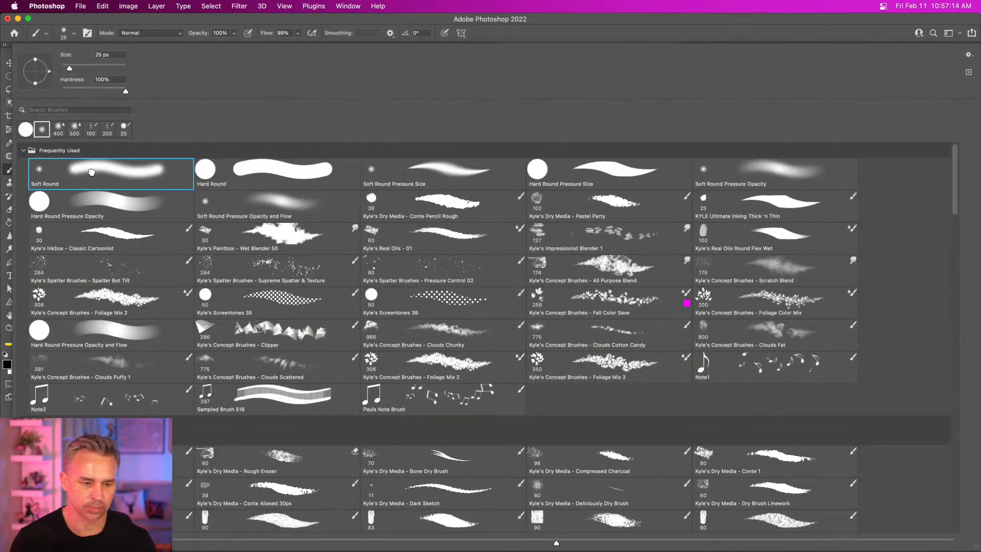
key("Return")
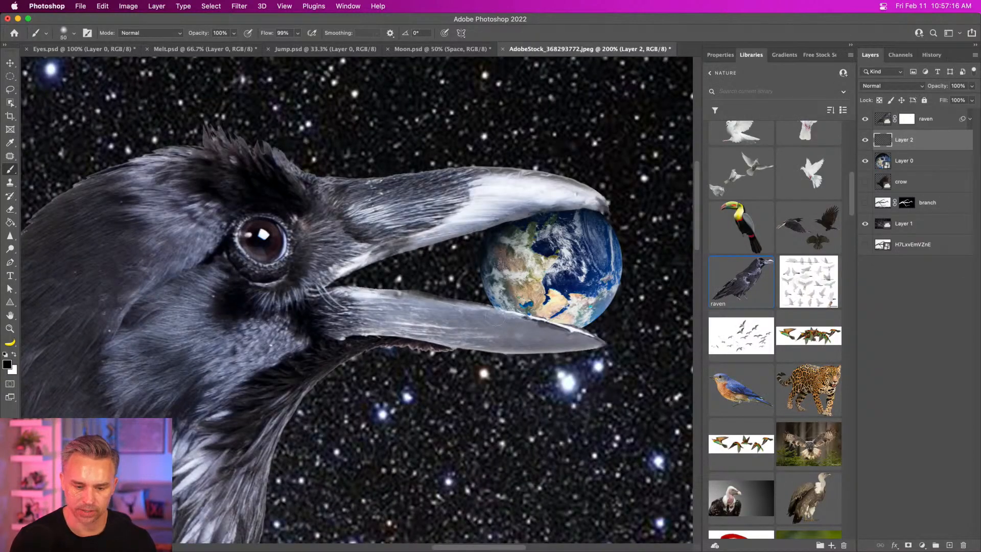
Undo a trial shadow stroke beneath the Earth, enlarge the brush to 70 px and lower its flow to 24%
mouse_move(498, 312)
left_mouse_down()
mouse_move(566, 325)
mouse_move(522, 318)
mouse_move(545, 339)
left_mouse_up()
key("super+z")
key("bracketright")
key("bracketright")
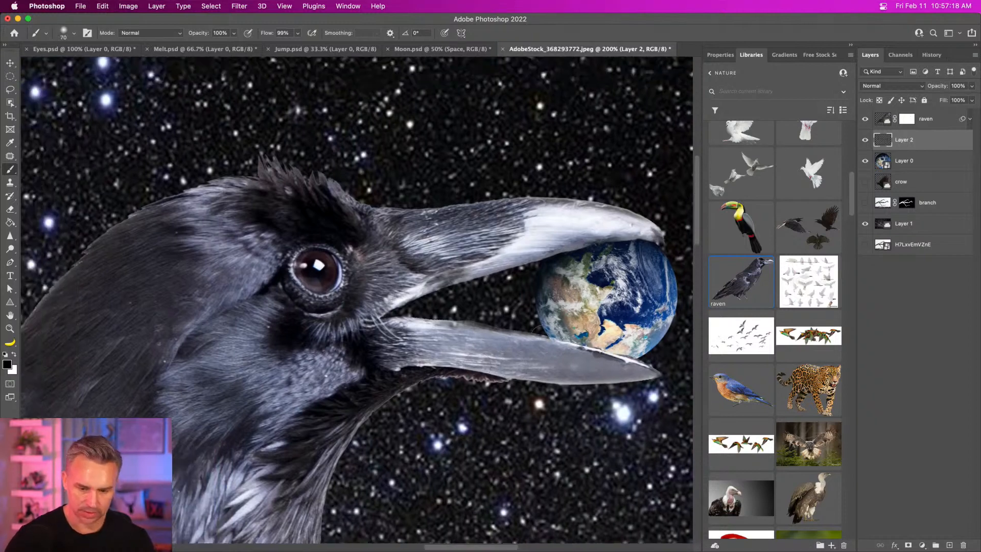
left_click_drag(396, 258, 299, 249)
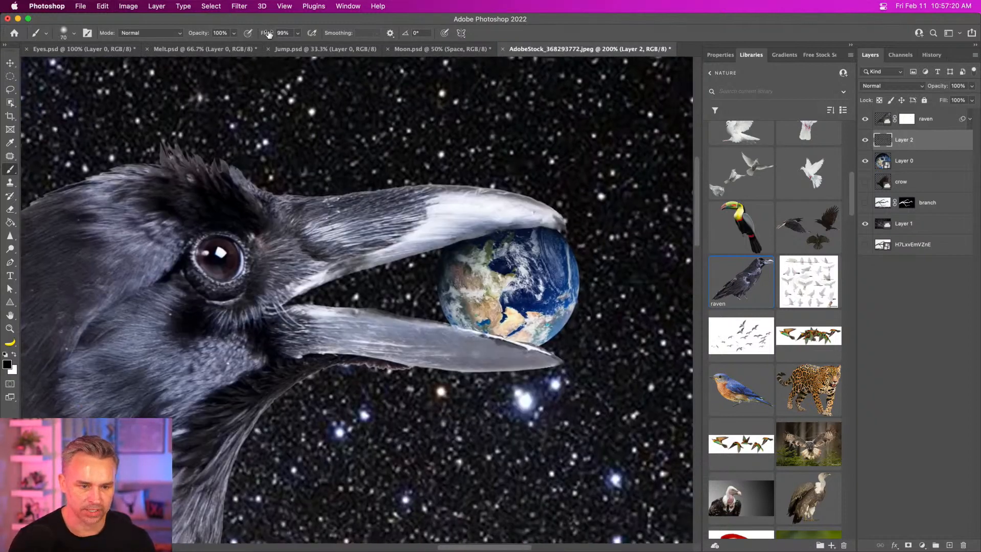
left_click_drag(270, 33, 225, 33)
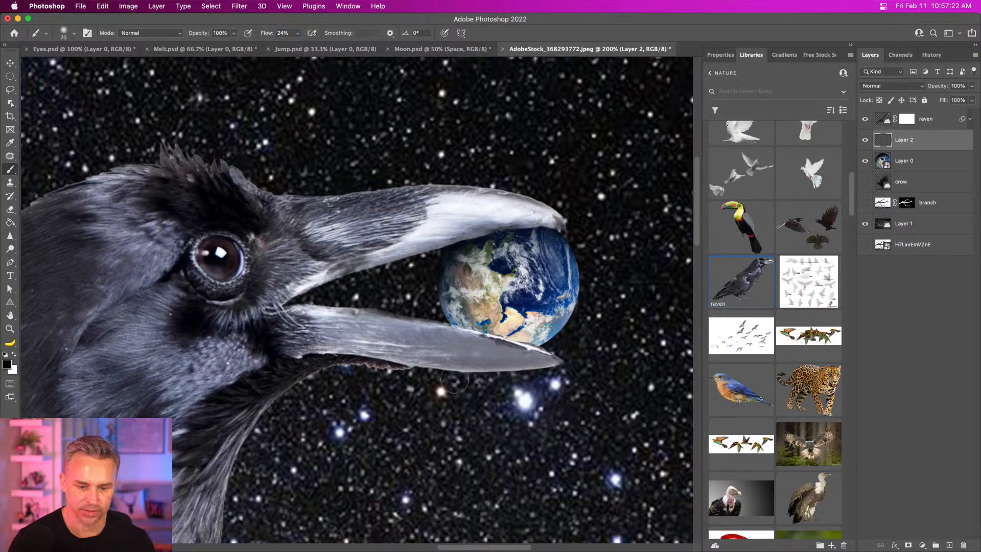
Paint soft black shadow strokes over the Earth along the edges of the upper and lower beak on the shadow layer
left_click_drag(443, 338, 561, 345)
mouse_move(463, 250)
left_mouse_down()
mouse_move(552, 229)
mouse_move(588, 244)
left_mouse_up()
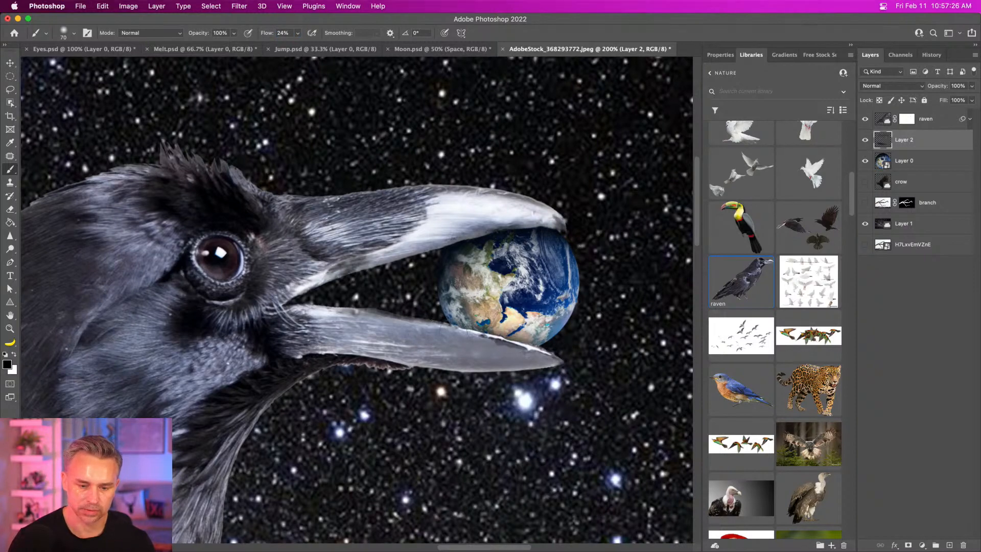
left_click_drag(454, 332, 557, 357)
key("super+0")
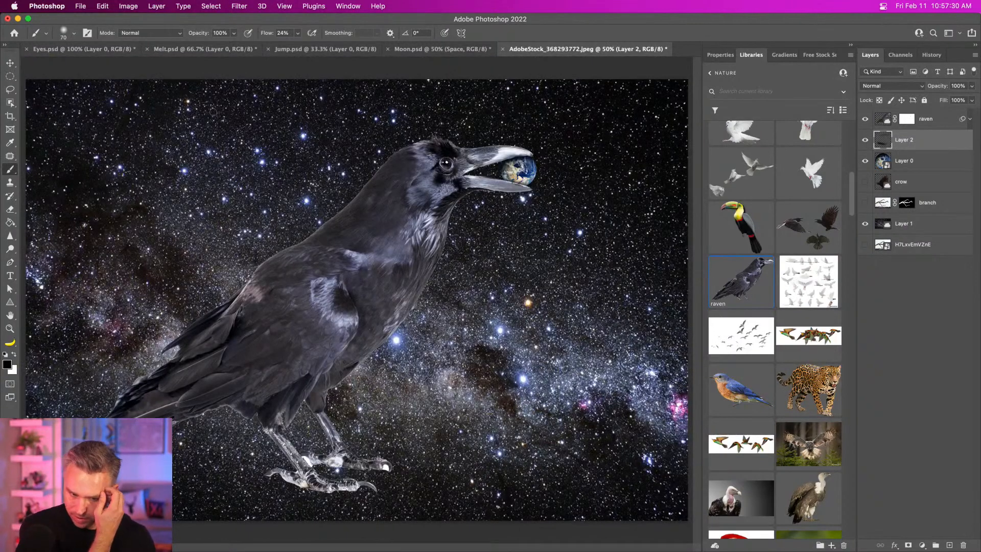
Rotate the Earth layer to about -161° inside the beak and hide the shadow layer above it
left_click(898, 163)
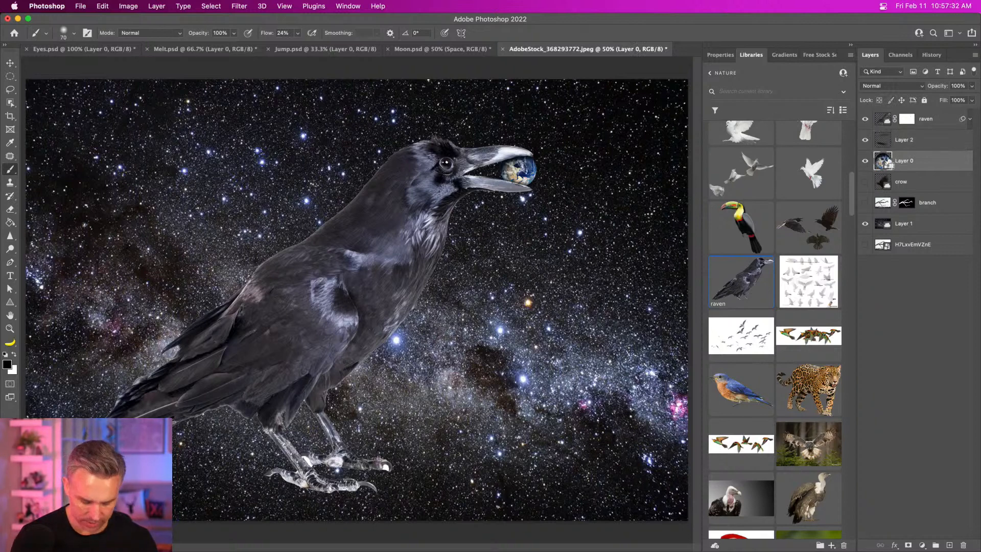
key("super+t")
left_click_drag(472, 146, 486, 175)
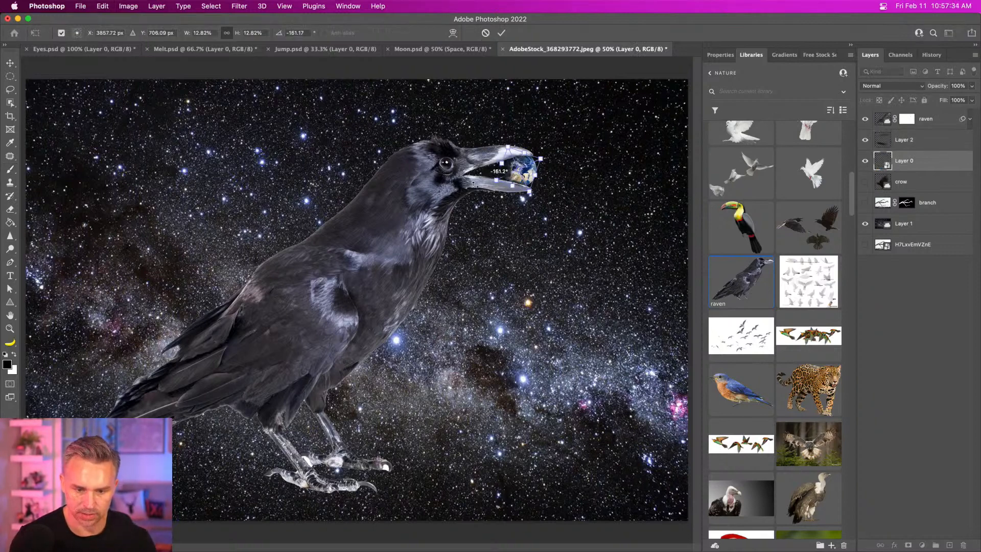
key("Return")
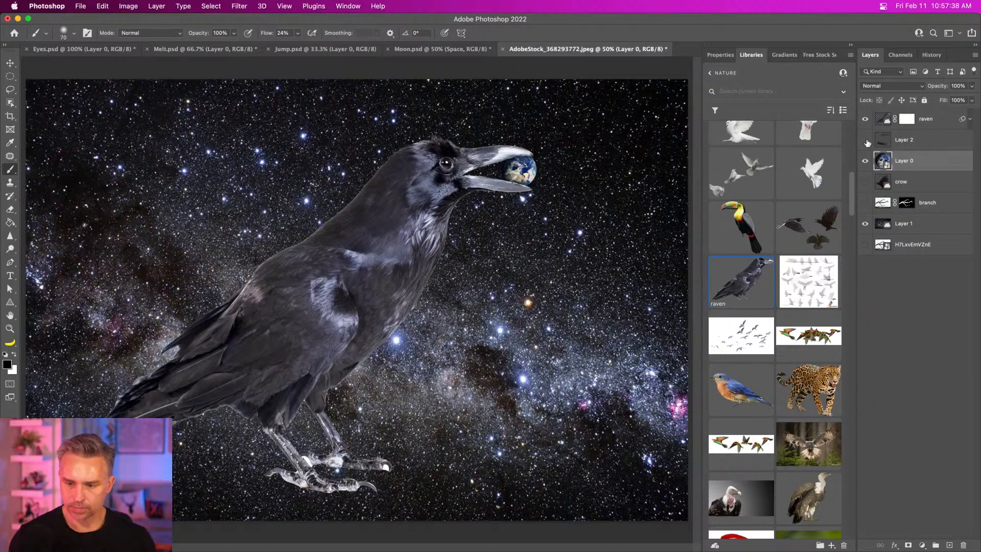
left_click(866, 141)
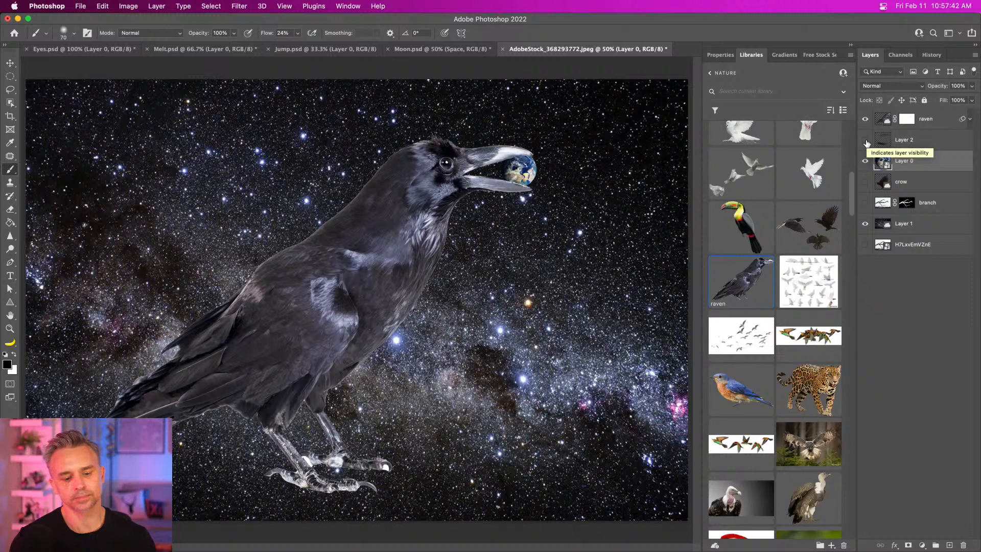
Select the raven, shadow and Earth layers together and scale them down proportionally toward the beak end
left_click(928, 119, "shift")
key("super+t")
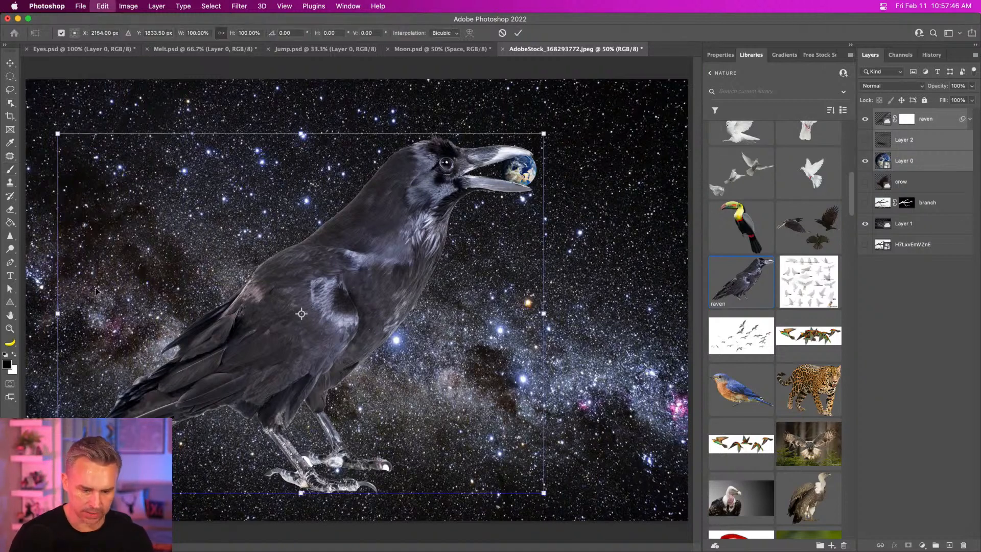
left_click_drag(58, 493, 204, 384)
key("Return")
Add a Levels adjustment above the starfield layer with black input 29 and midtones 0.49 to darken the sky
left_click(920, 223)
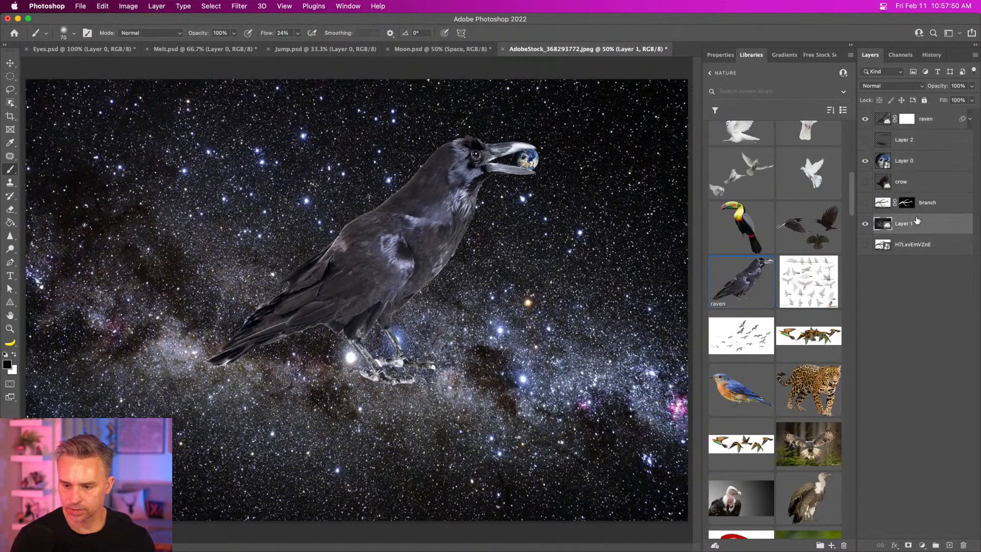
left_click(921, 545)
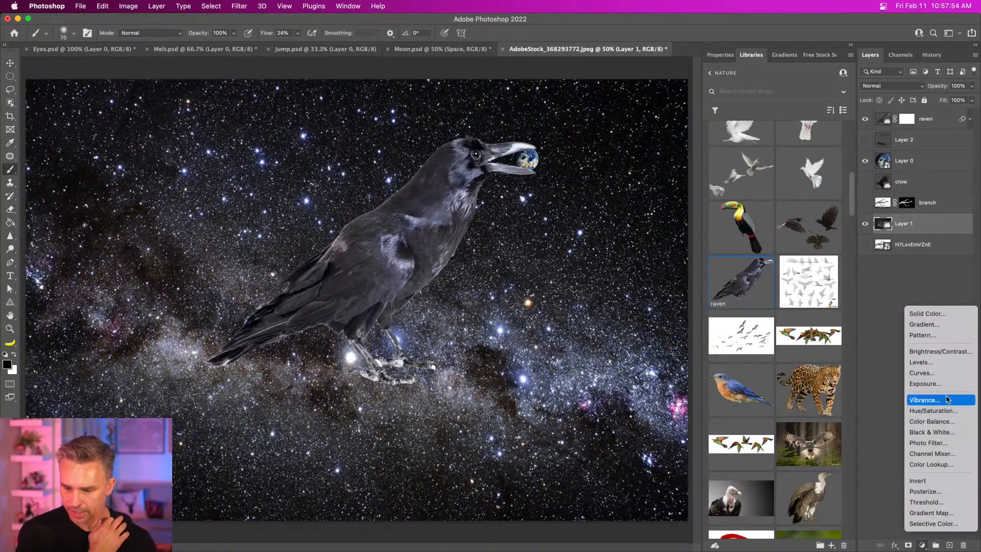
left_click(952, 364)
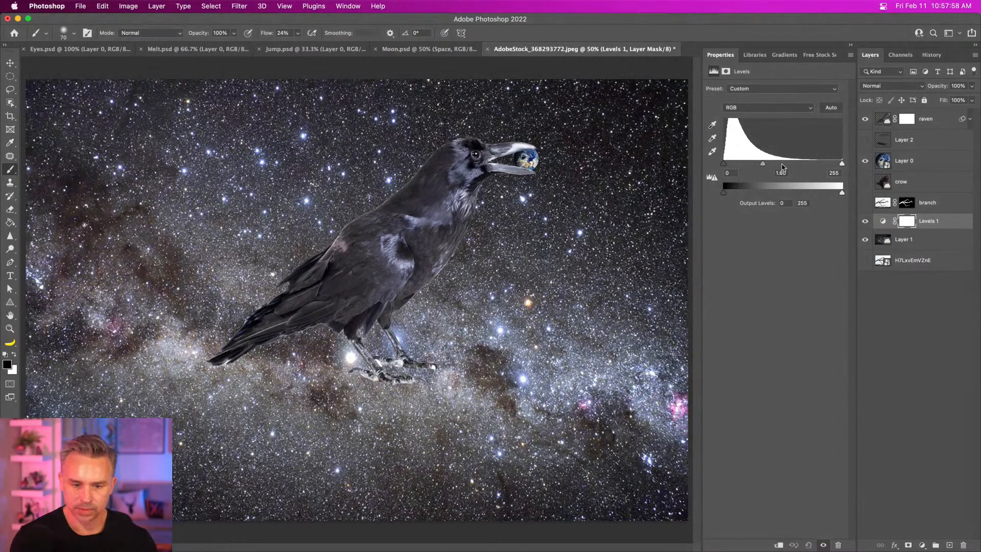
left_click_drag(783, 167, 808, 167)
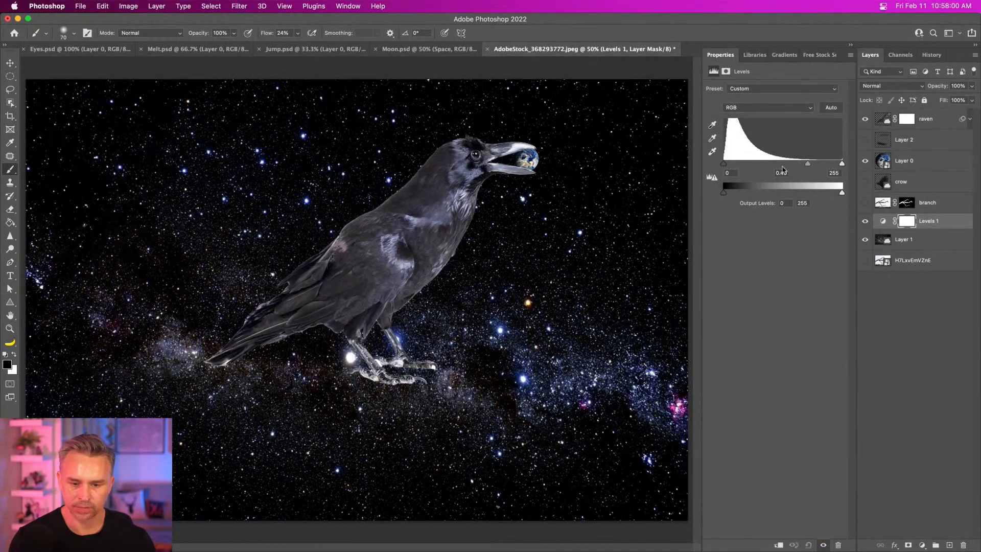
left_click_drag(723, 163, 737, 163)
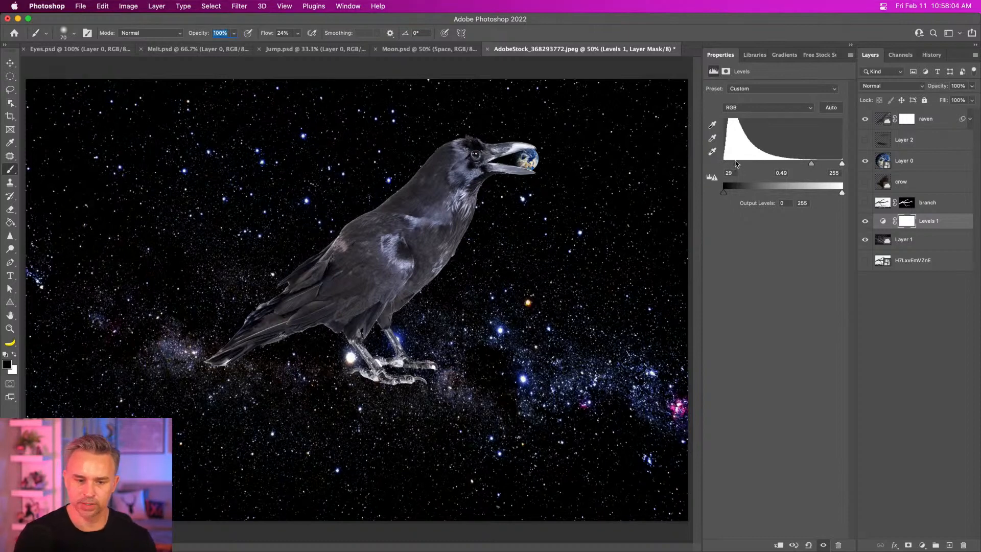
Show the branch layer and move it down and to the left so the raven's feet rest on it
key("super+minus")
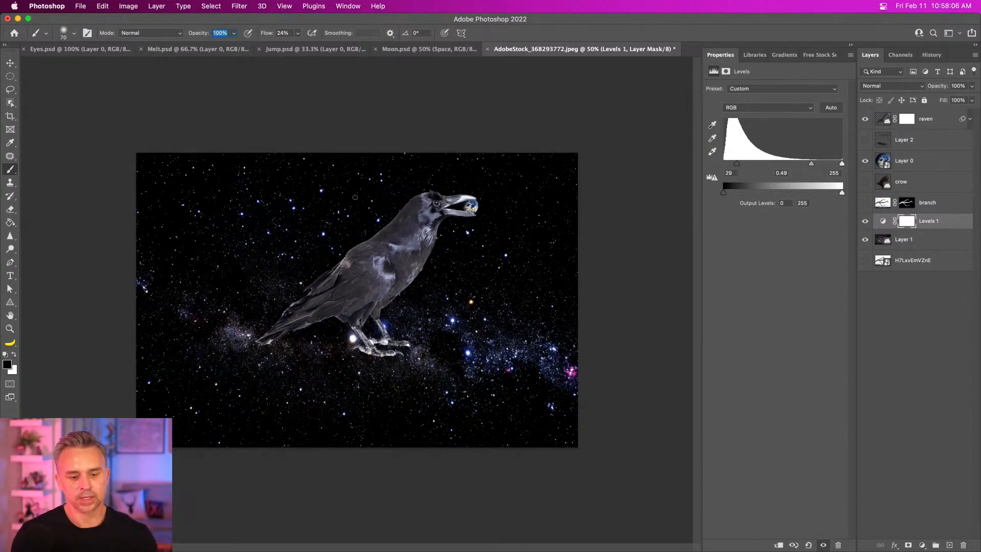
left_click(10, 62)
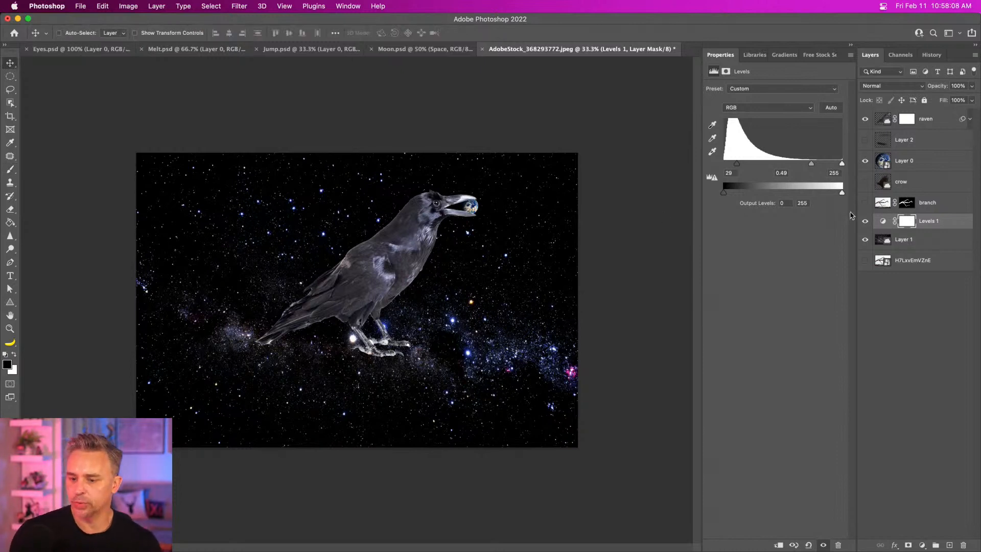
left_click(865, 203)
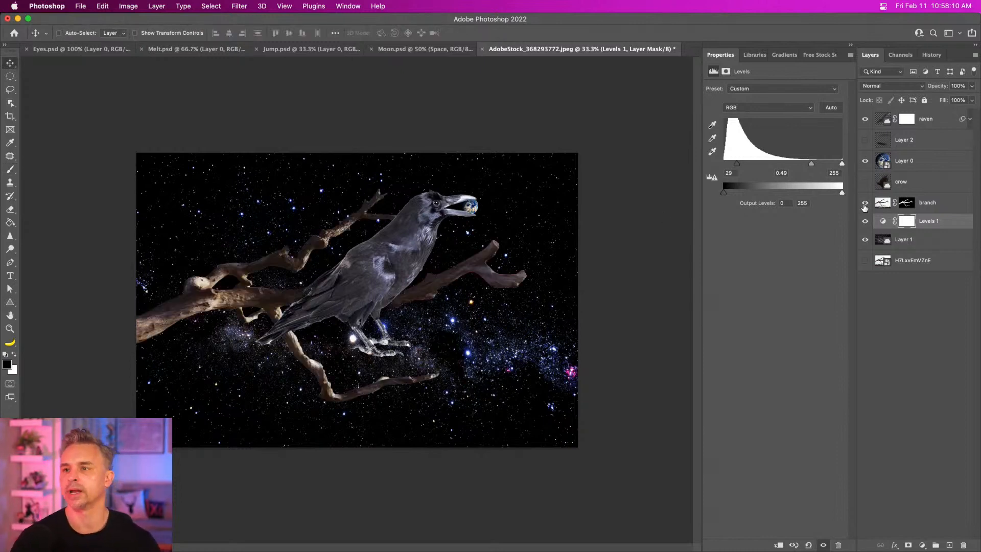
left_click(920, 204)
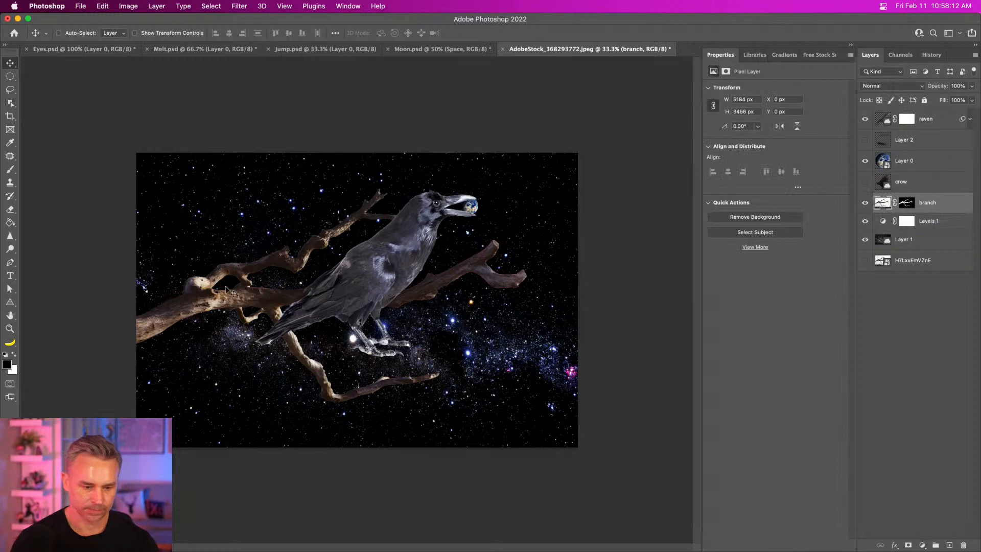
left_click_drag(226, 289, 197, 334)
key("super+equal")
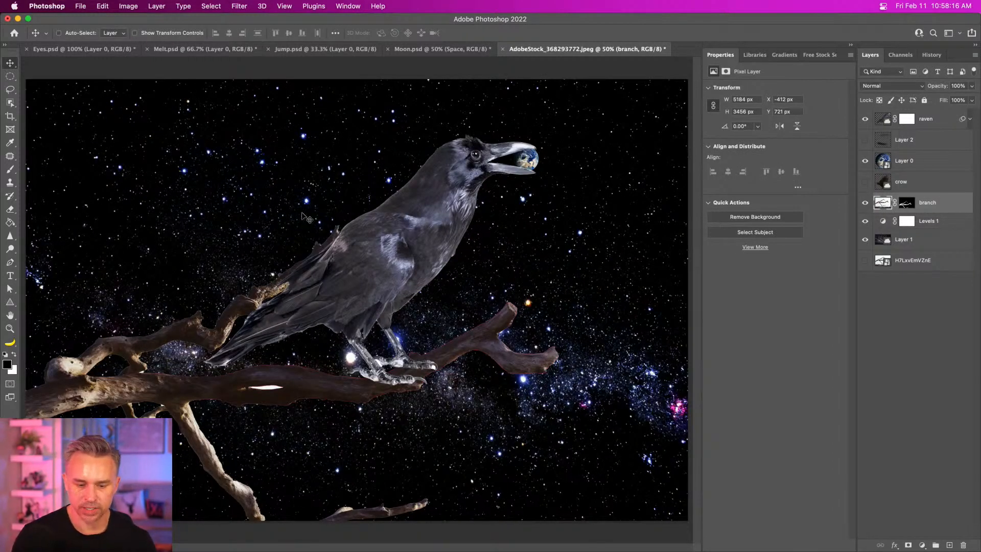
Open the branch layer's mask in Select and Mask and clear the white gap in the branch with the Refine Edge Brush
left_click(905, 204)
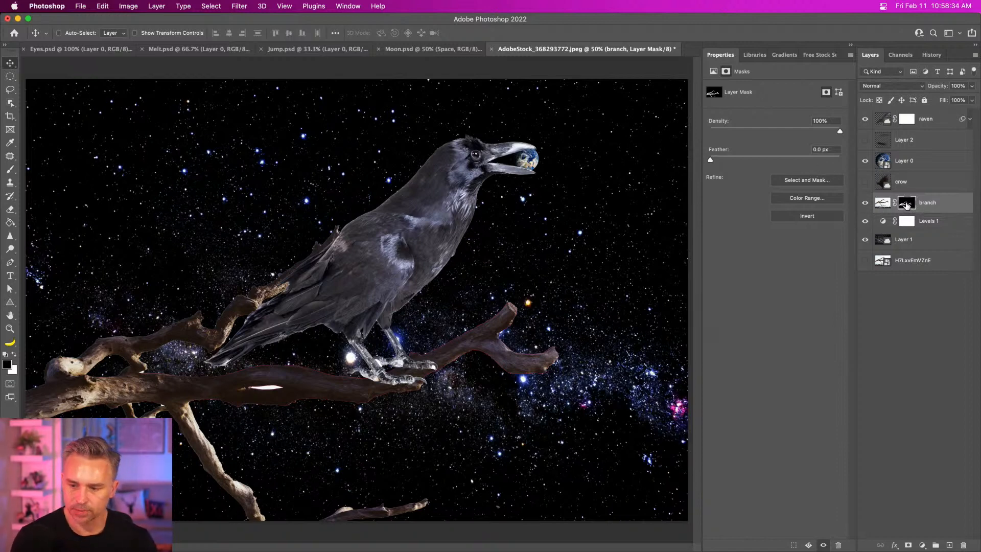
double_click(906, 205)
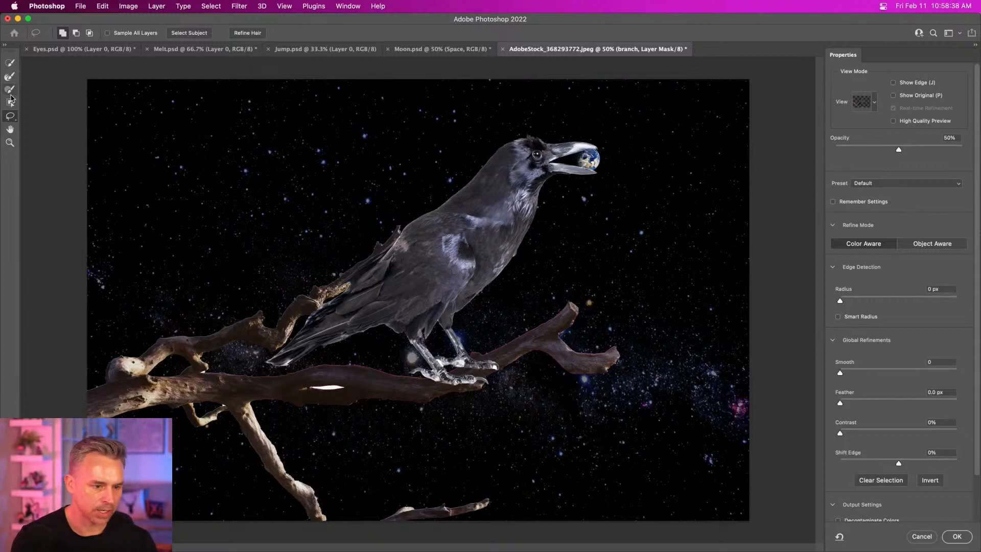
left_click(9, 77)
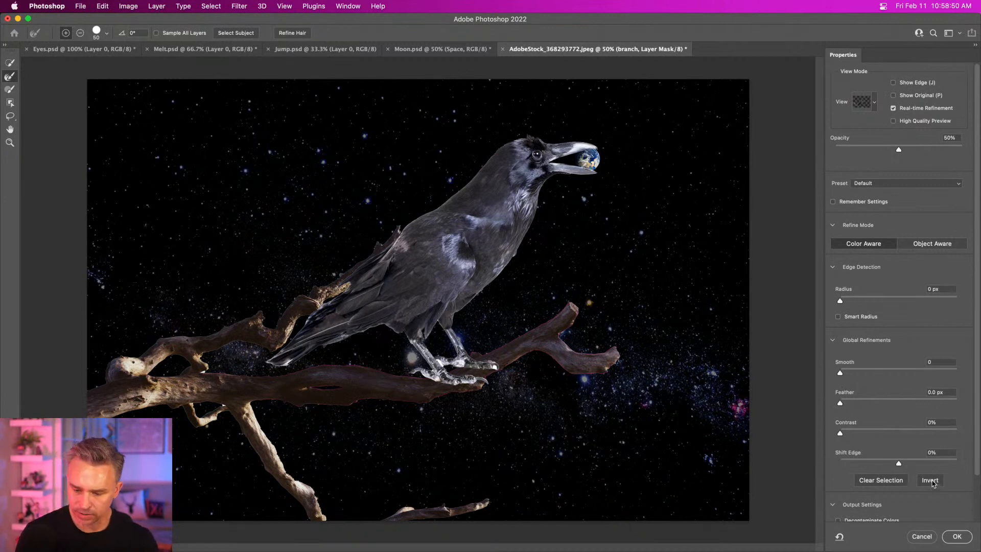
Set the branch mask's Shift Edge to -100%, decontaminate colors at 100% and output to a new layer with layer mask
left_click_drag(977, 467, 976, 526)
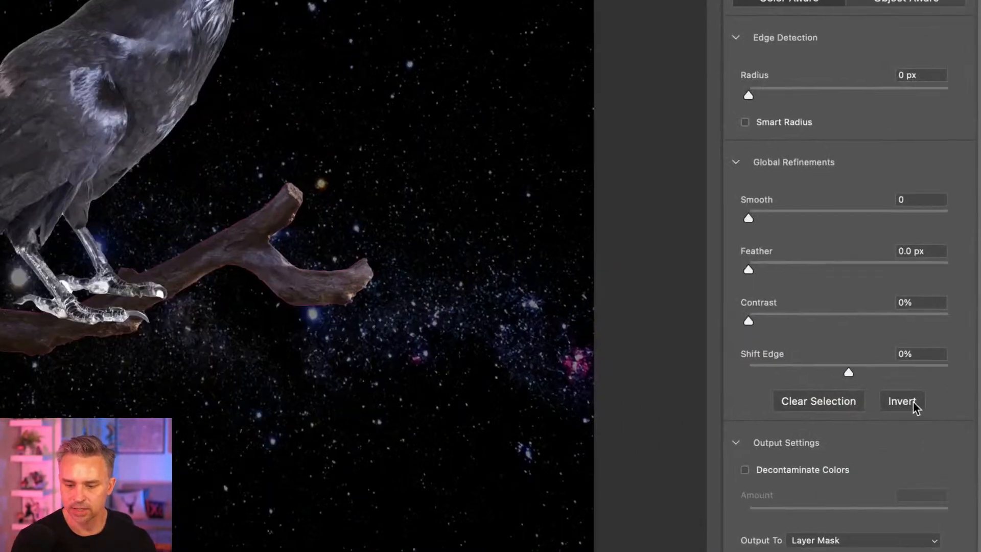
left_click_drag(815, 369, 726, 370)
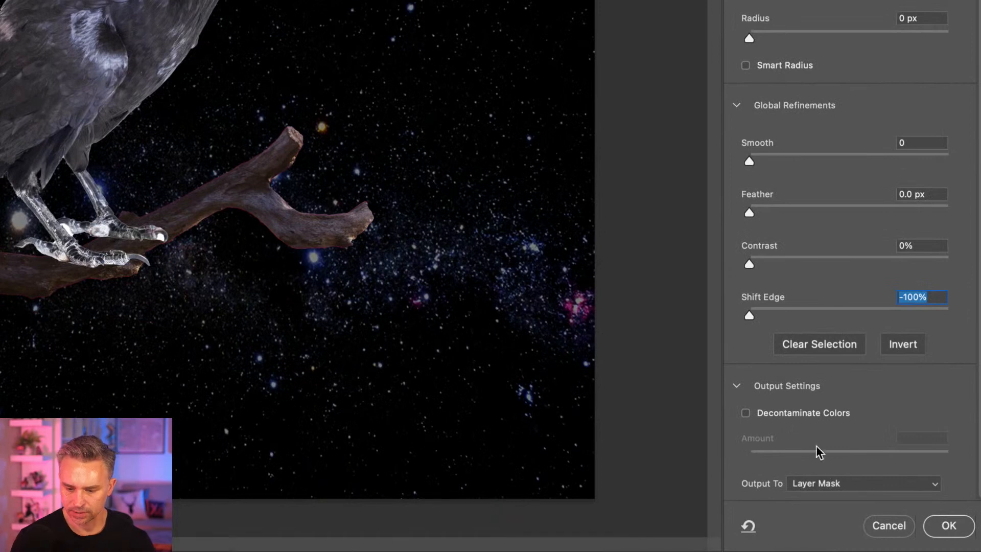
left_click(747, 414)
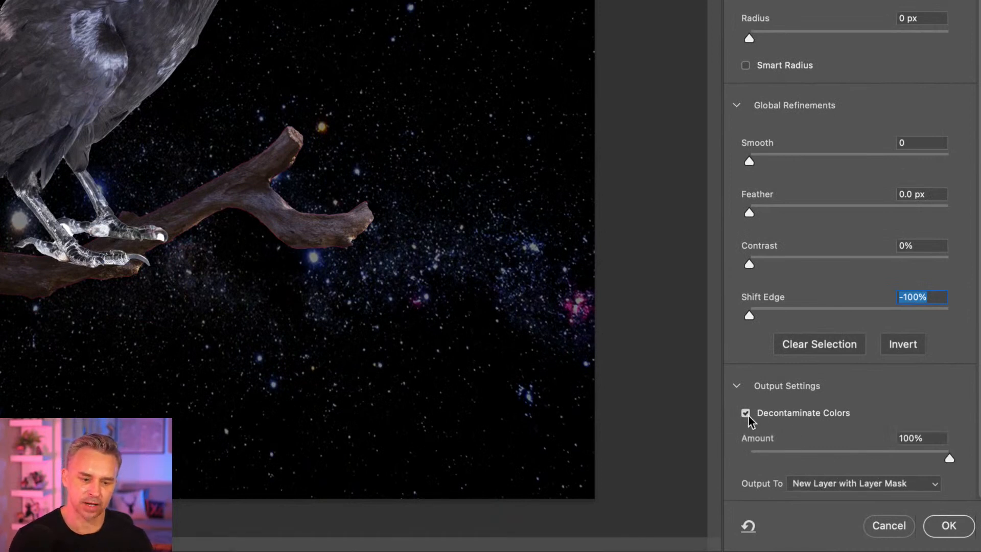
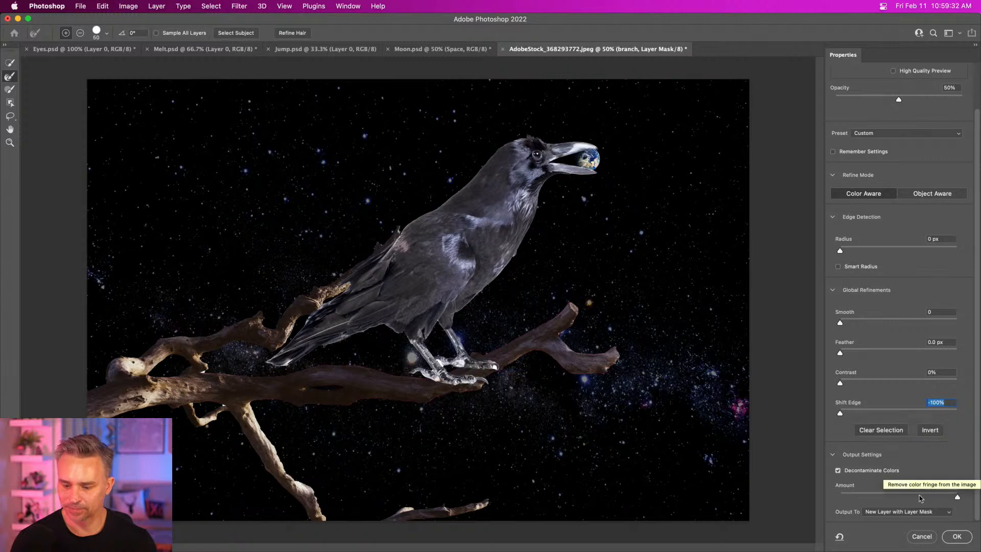
left_click(953, 537)
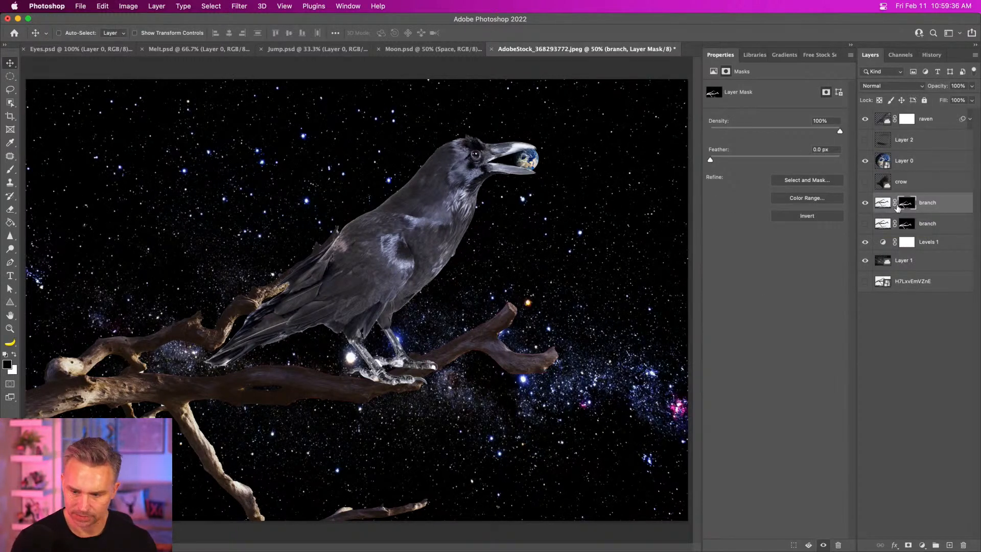
Refine the new branch layer's mask in Select and Mask again, shifting its edge further inward
double_click(907, 213)
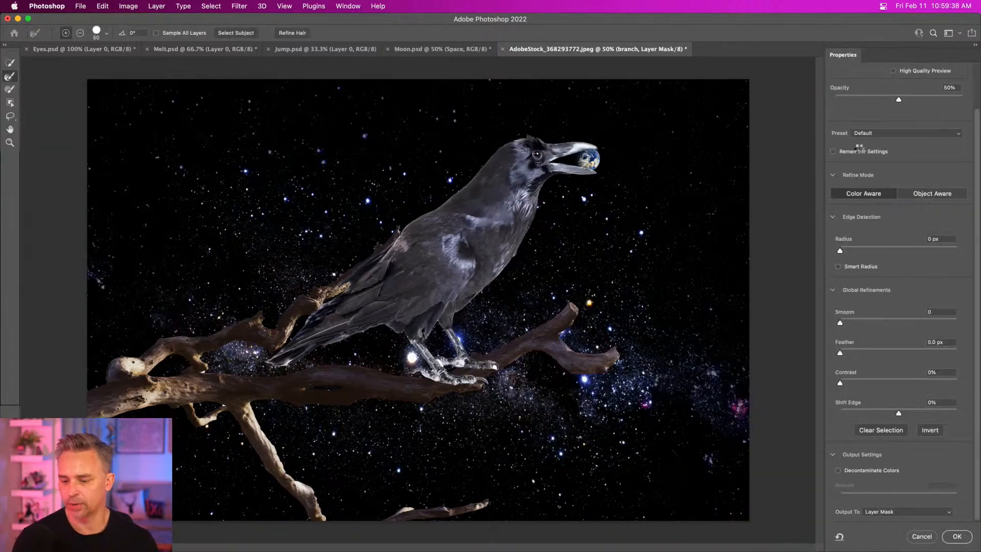
left_click_drag(847, 409, 781, 409)
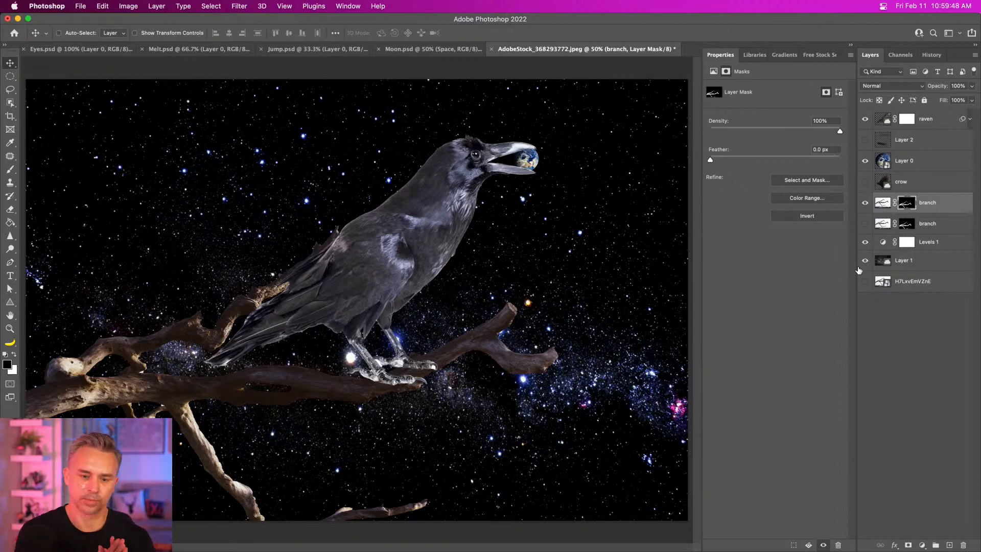
Combine the raven, shadow and Earth layers into a single Smart Object
left_click(919, 164)
left_click(940, 127, "shift")
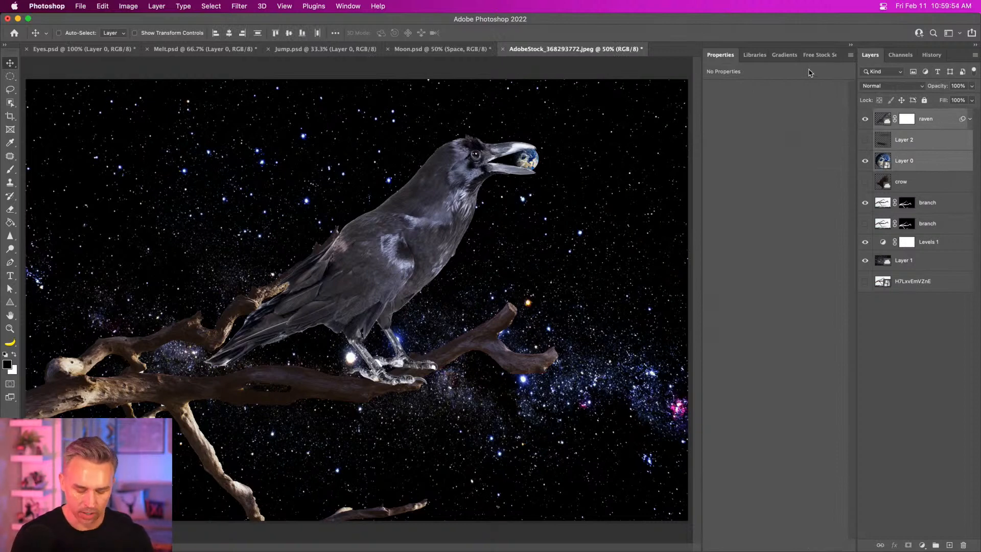
key("super+shift+o")
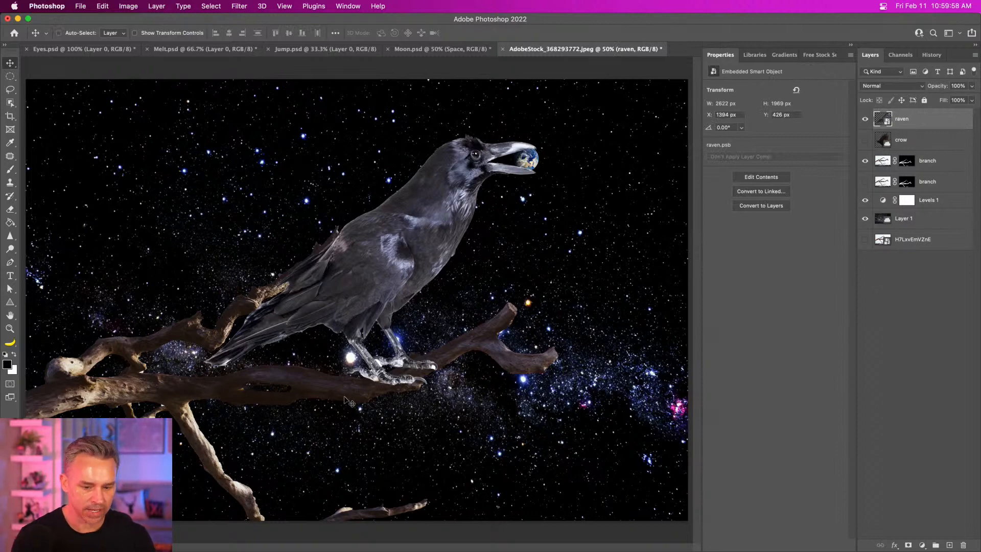
Move the raven Smart Object left along the branch to about X 1025 px, Y 431 px
key("super+plus")
key("super+plus")
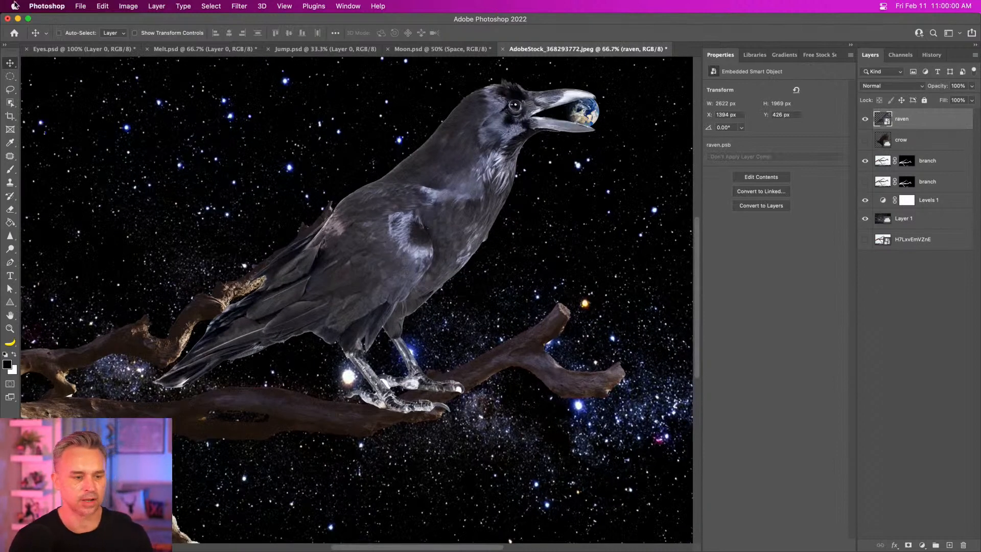
left_click_drag(465, 213, 400, 221)
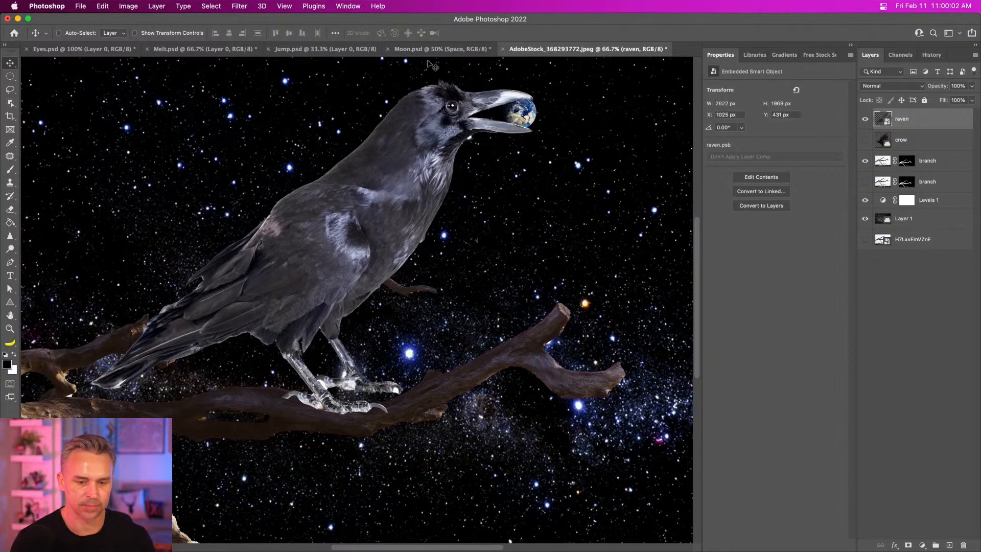
Start a Puppet Warp on the raven, pin its ankles, tilt the body forward from the shoulder, and lower the tail from the lower wing
left_click(102, 6)
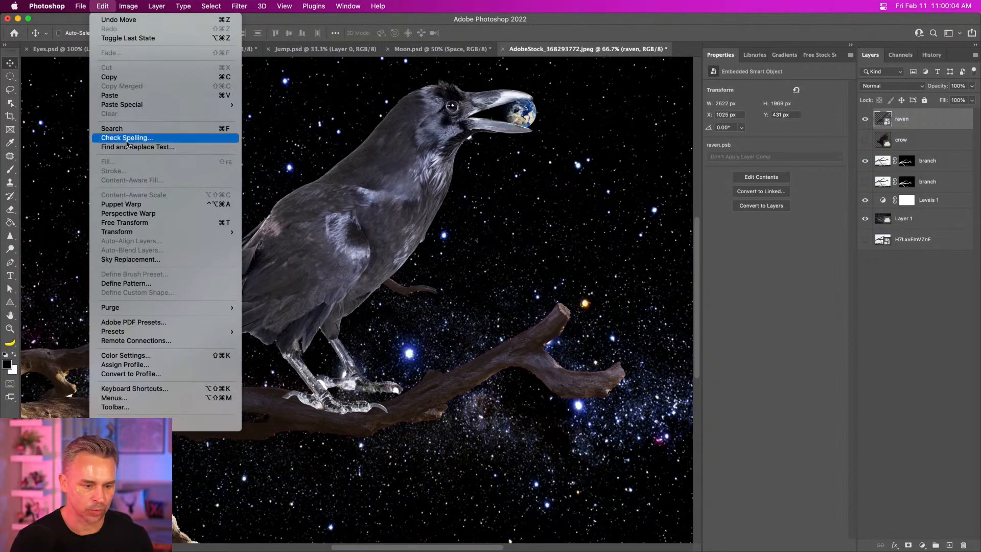
left_click(143, 207)
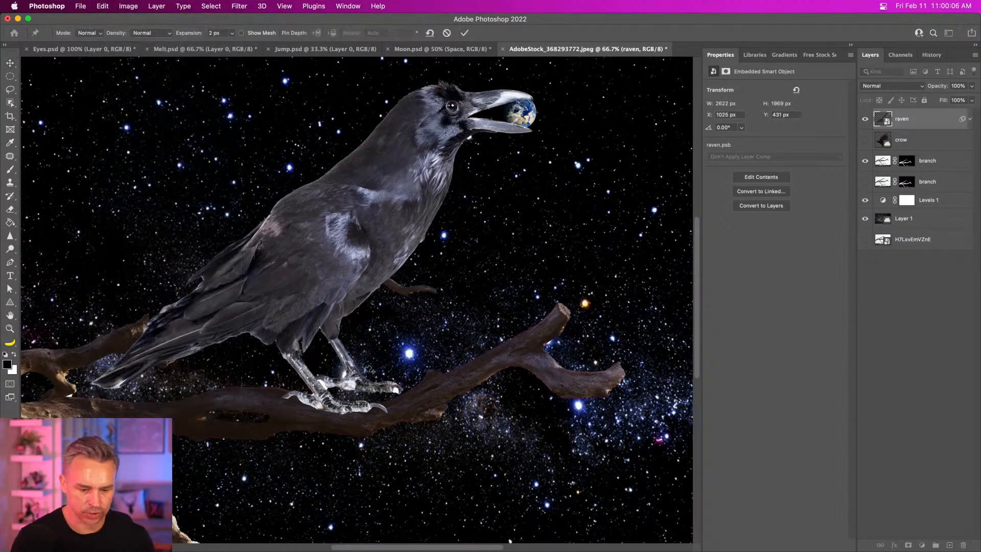
left_click(353, 378)
left_click(314, 394)
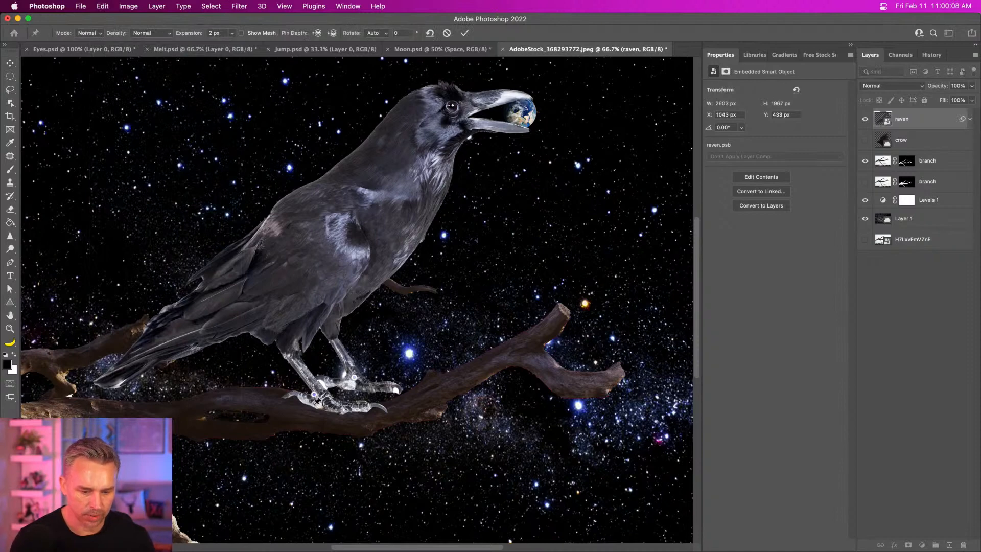
left_click_drag(354, 377, 360, 398)
left_click(456, 230)
left_click_drag(456, 230, 460, 199)
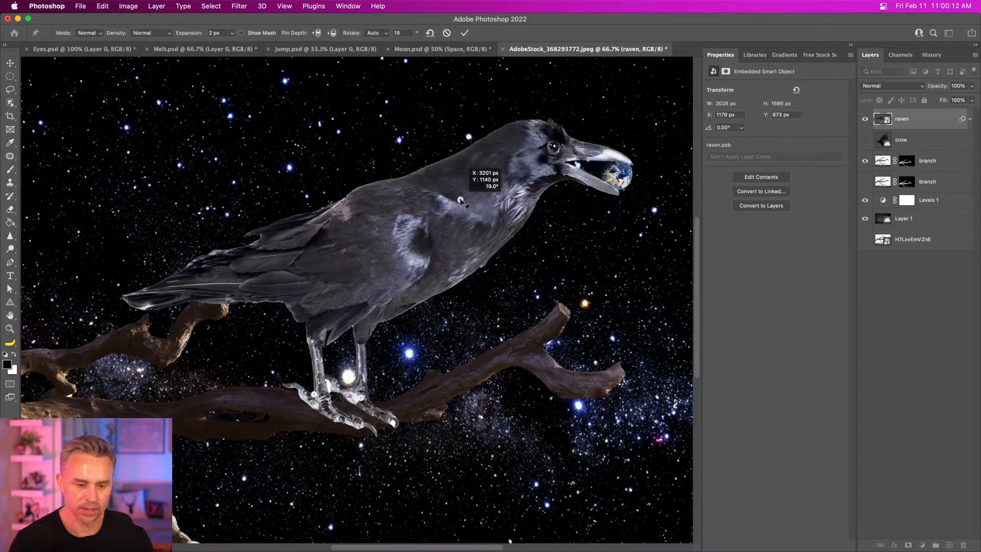
left_click(290, 273)
left_click_drag(291, 273, 285, 292)
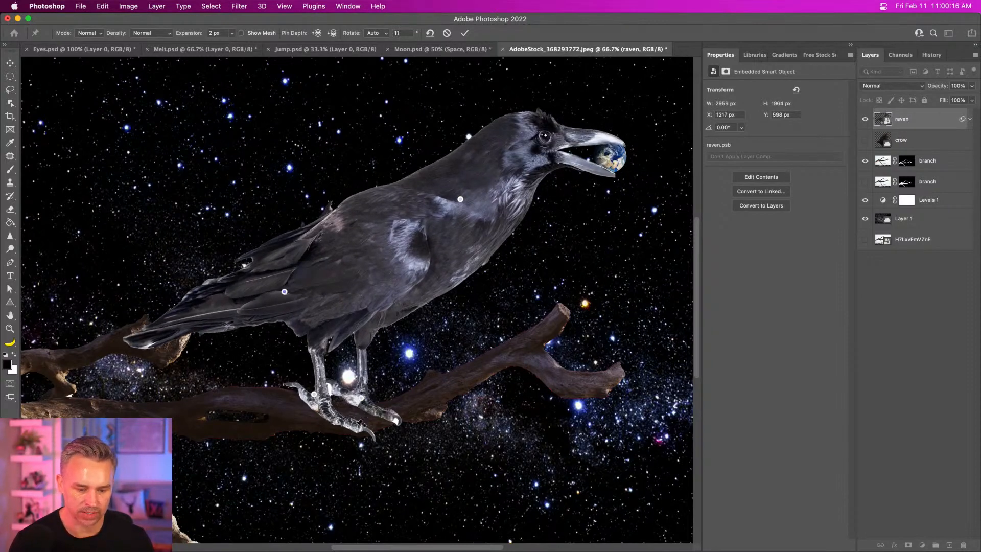
Pin the front toes of both feet and bend them down over the branch, keeping the rear toe and far ankle pinned
left_click(353, 429)
left_click_drag(353, 429, 309, 435)
left_click_drag(292, 391, 289, 387)
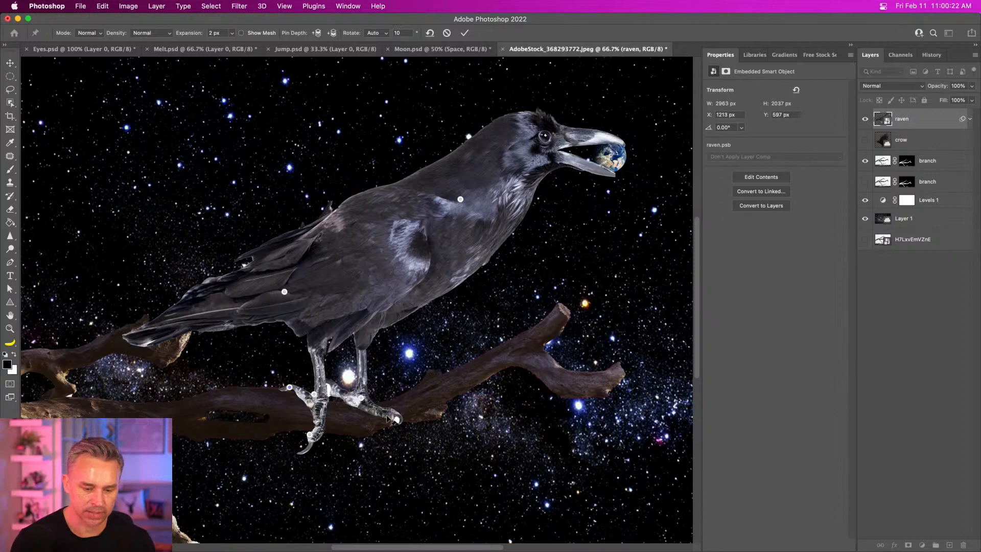
left_click(397, 412)
left_click_drag(397, 412, 361, 432)
left_click_drag(334, 387, 335, 397)
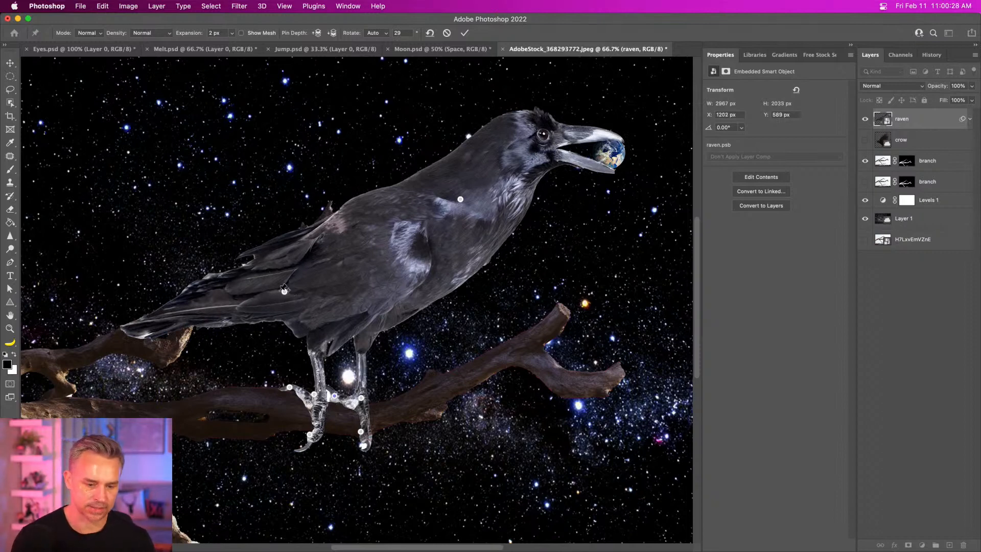
Pull the wing pin down and the shoulder pin back for a more upright raven, and shift the far ankle slightly toward the tail
left_click_drag(285, 293, 268, 305)
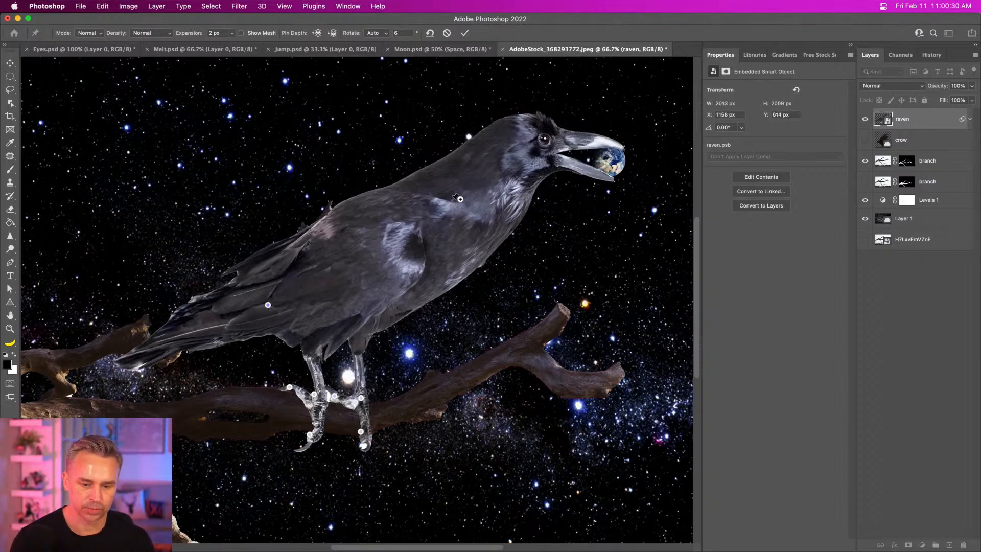
left_click_drag(460, 200, 423, 195)
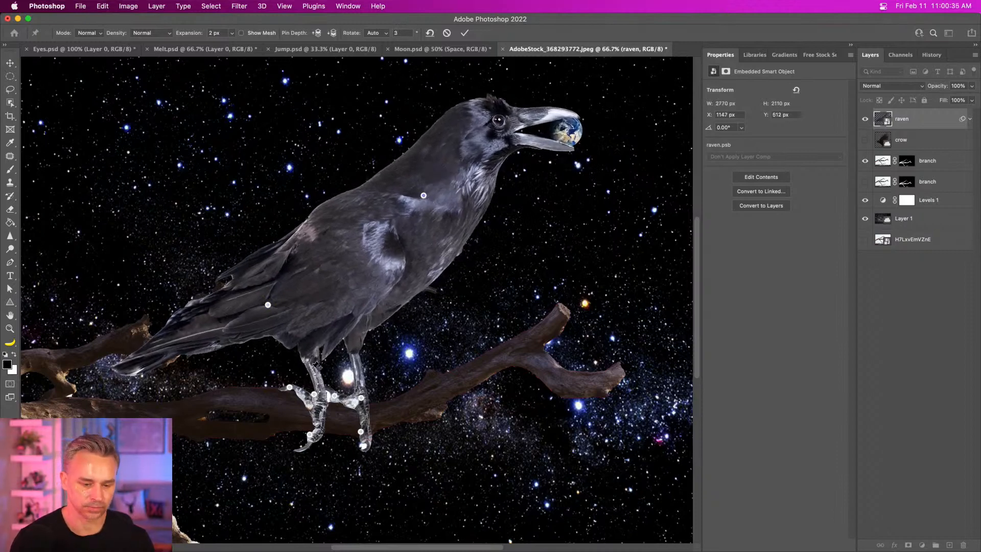
left_click(360, 397)
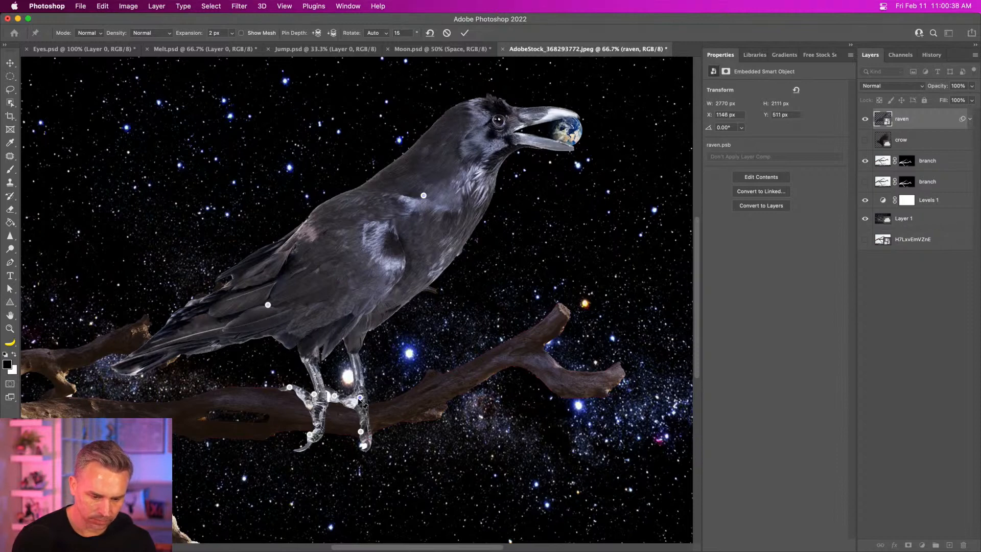
left_click_drag(360, 398, 305, 395)
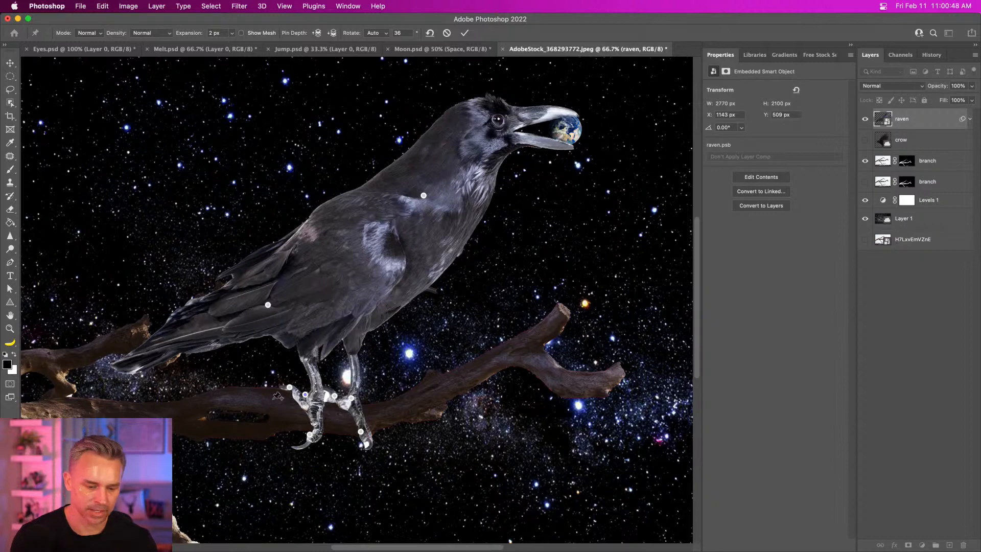
Settle the near foot's rear toe onto the branch and curl the far foot's front toe up and forward around it
left_click_drag(290, 387, 282, 391)
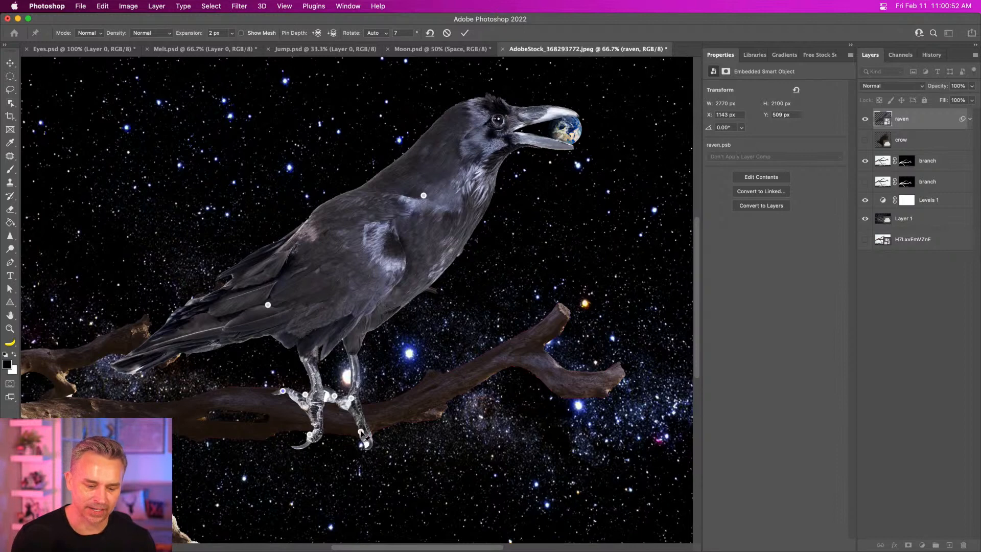
mouse_move(361, 432)
left_mouse_down()
mouse_move(367, 414)
mouse_move(377, 435)
left_mouse_up()
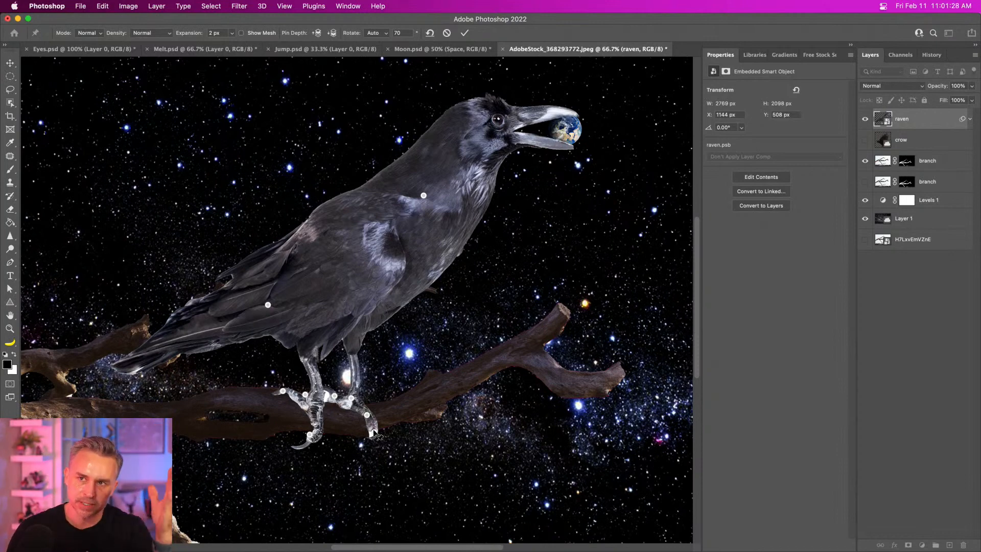
left_click(375, 432)
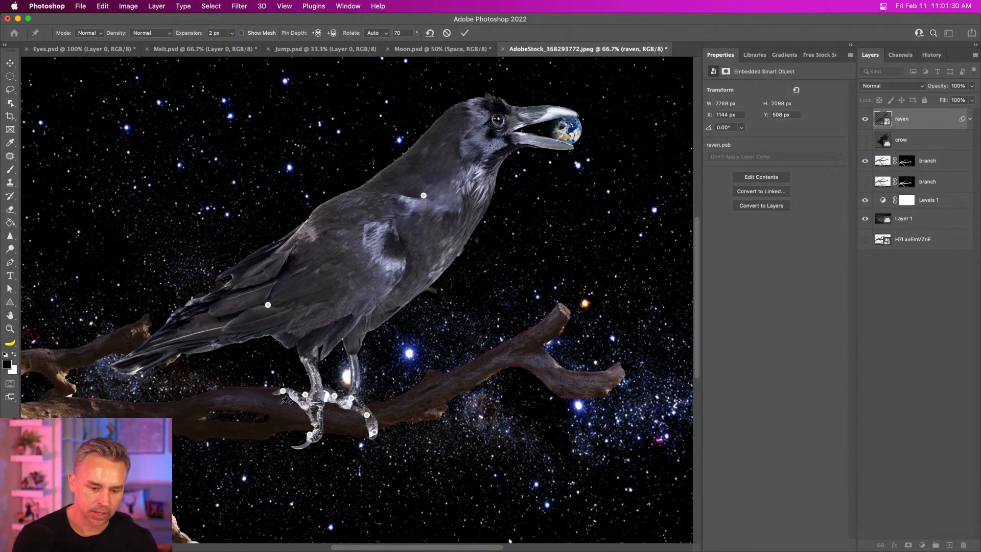
Bend the near foot's front claw forward around the branch, adding and adjusting pins along the toes
left_click_drag(310, 437, 326, 431)
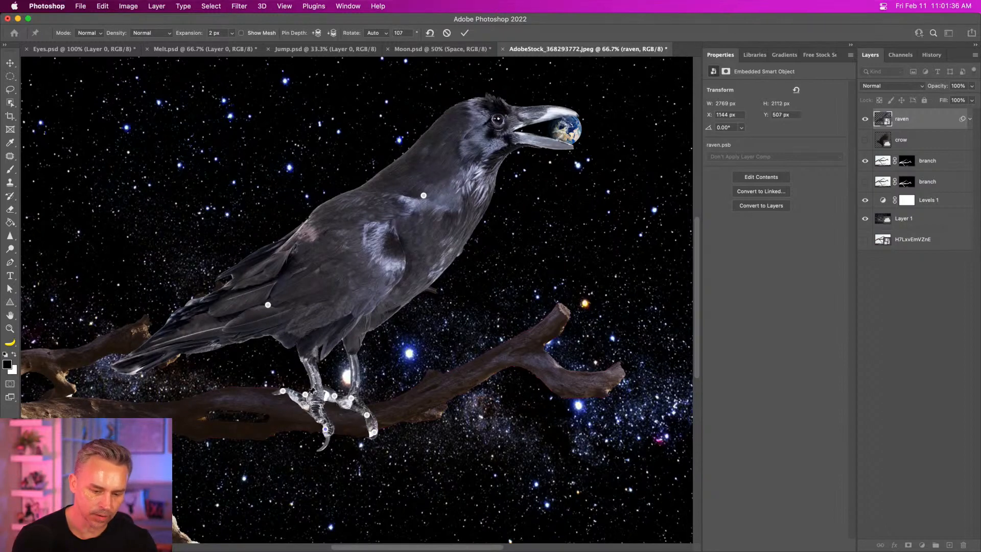
mouse_move(306, 395)
left_mouse_down()
mouse_move(307, 386)
mouse_move(311, 398)
left_mouse_up()
left_click(334, 395)
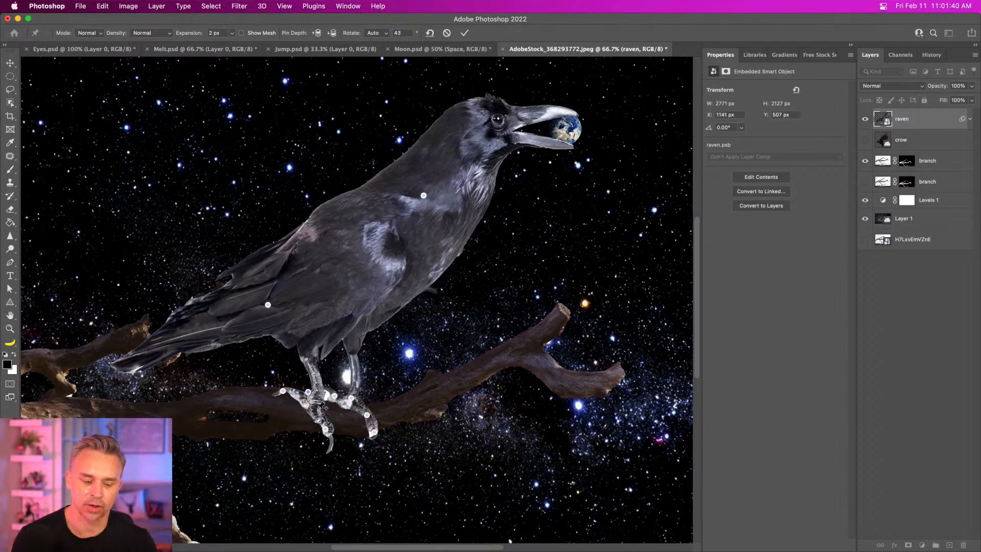
left_click(315, 409)
left_click_drag(323, 417, 334, 431)
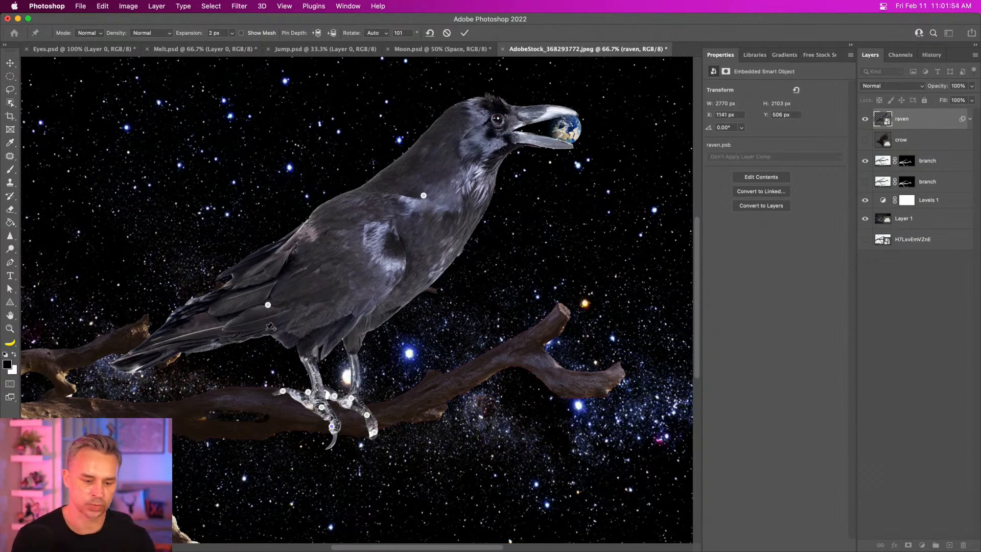
Lower the tail a little more, move the shoulder slightly back, and apply the Puppet Warp
left_click_drag(268, 305, 264, 314)
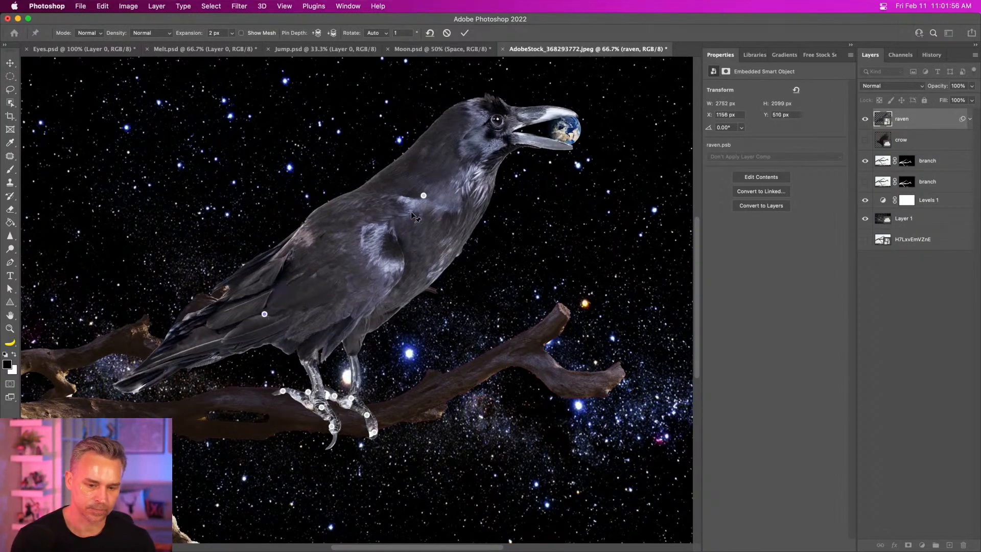
left_click_drag(424, 196, 418, 197)
key("Return")
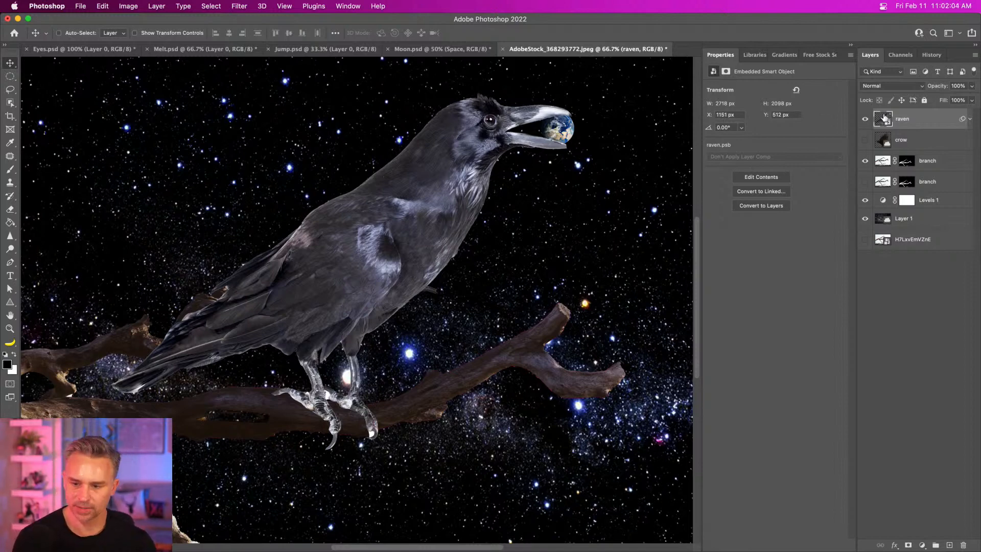
Add a layer mask to the raven and paint black with a hard round brush to hide the near foot's rear toe behind the branch
left_click(908, 546)
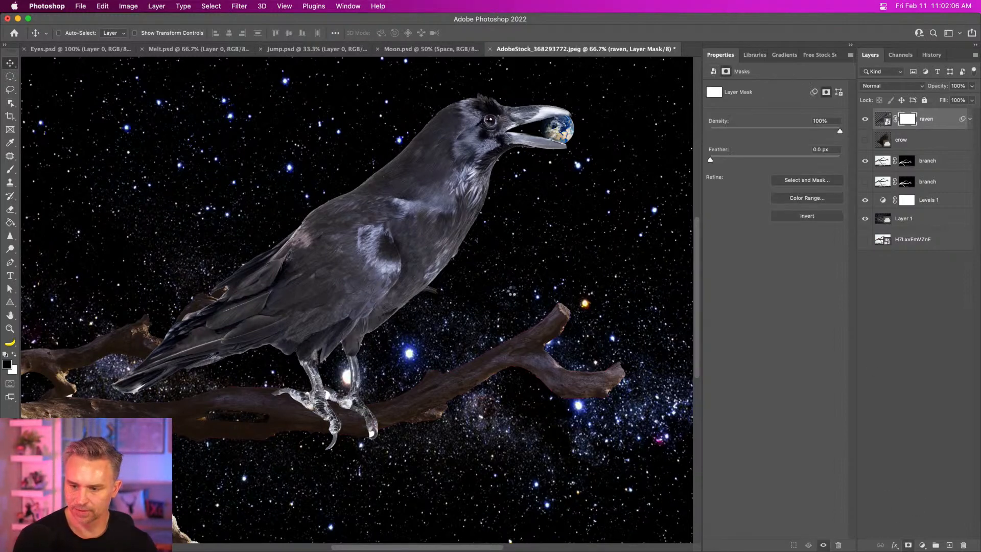
key("super+1")
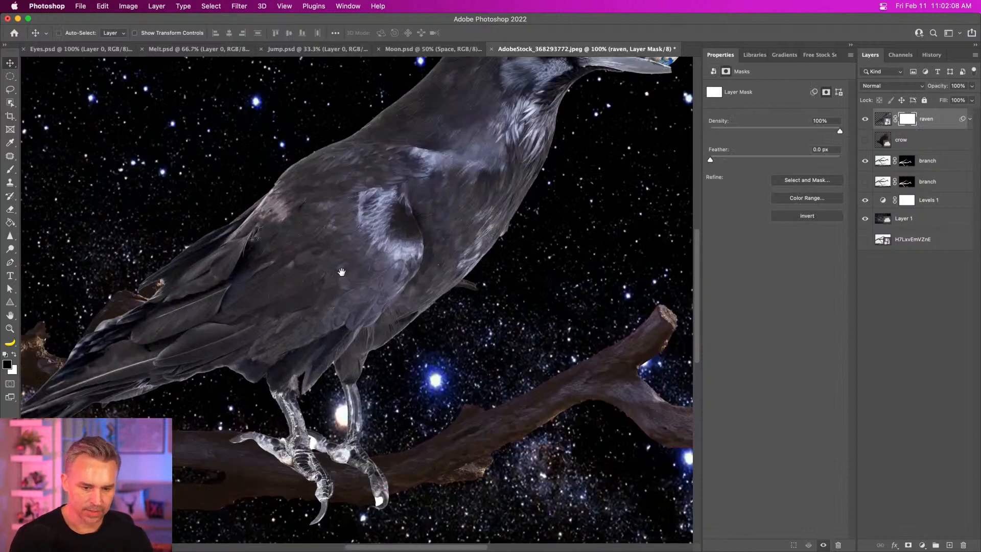
left_click_drag(342, 273, 390, 165)
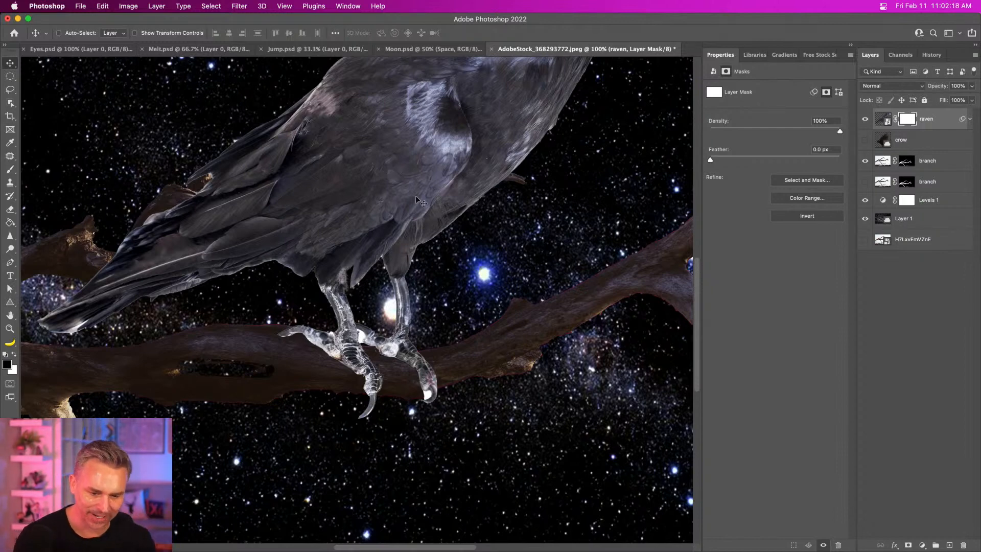
key("b")
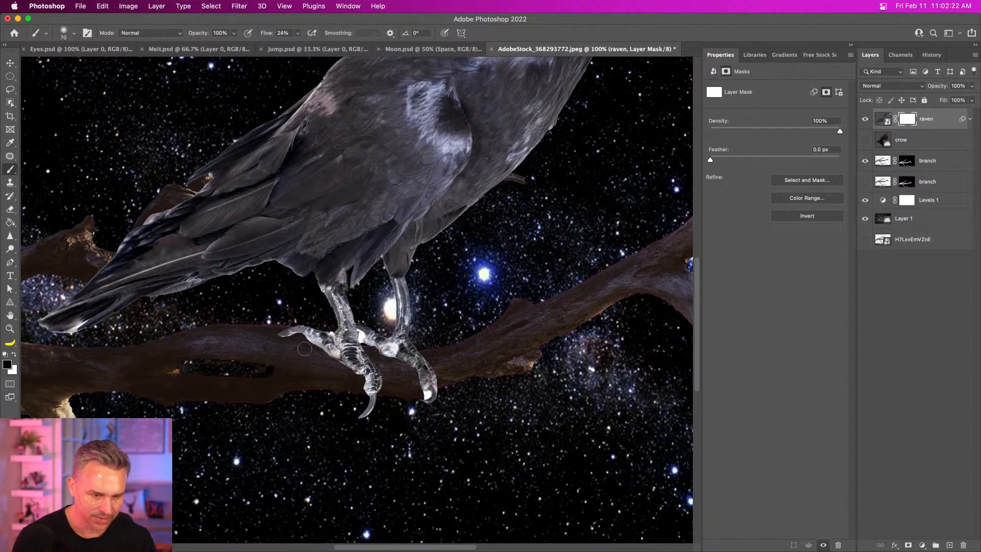
right_click(256, 259)
left_click(266, 181)
double_click(267, 181)
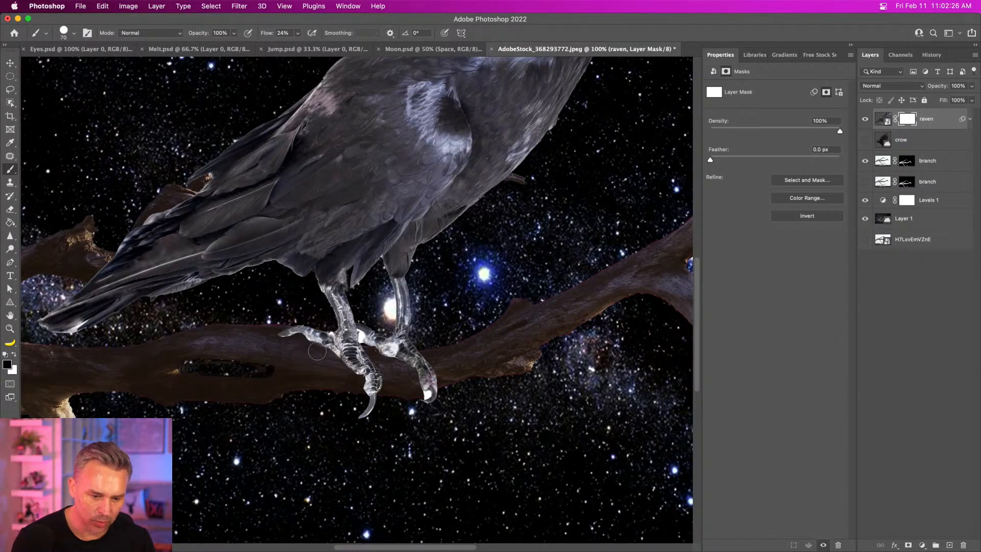
mouse_move(275, 337)
left_mouse_down()
mouse_move(330, 350)
mouse_move(278, 333)
mouse_move(354, 364)
mouse_move(358, 383)
mouse_move(333, 349)
mouse_move(311, 344)
mouse_move(327, 357)
mouse_move(349, 344)
mouse_move(364, 380)
left_mouse_up()
Mask out the lower edge of the far foot's ankle where it meets the branch, painting black with a size 40 brush
key("x")
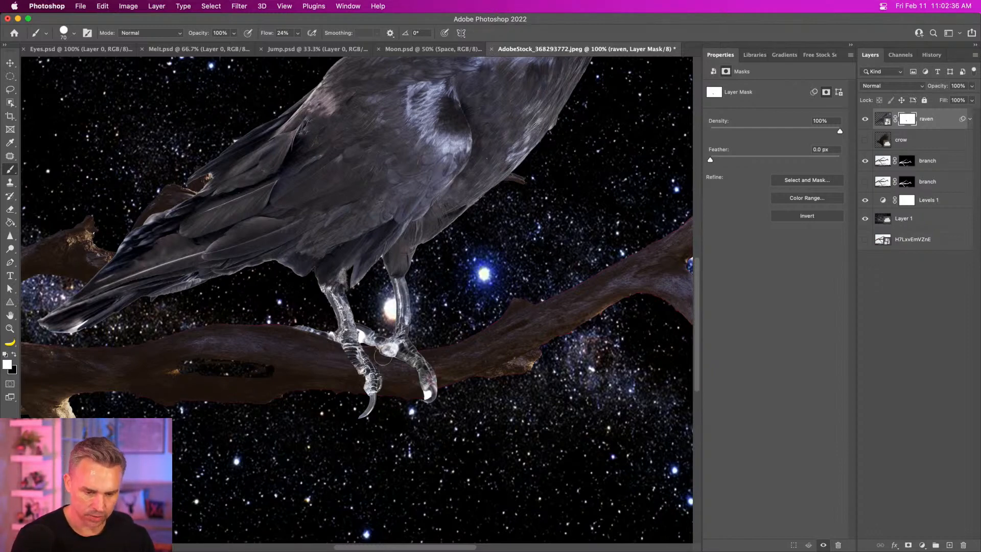
key("x")
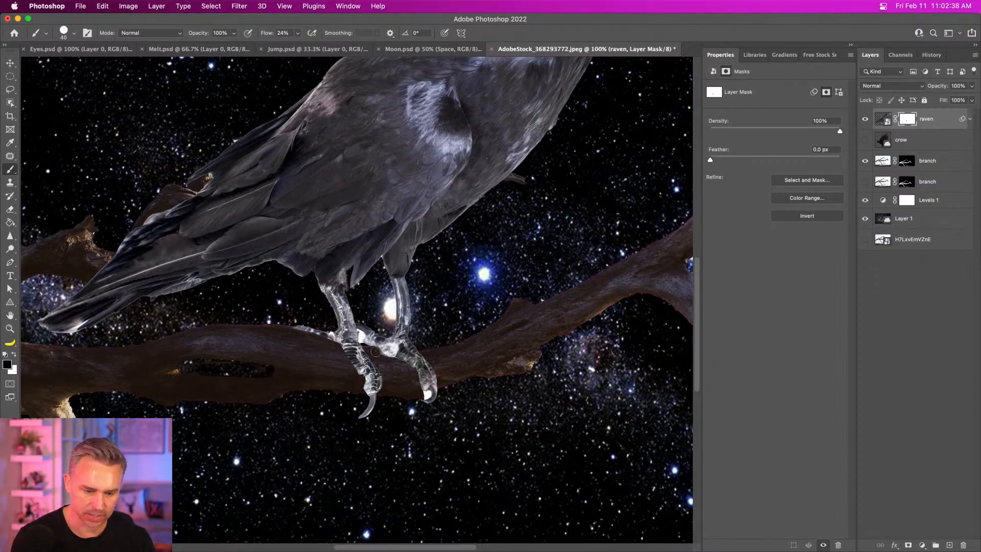
mouse_move(375, 351)
left_mouse_down()
mouse_move(393, 363)
mouse_move(386, 357)
left_mouse_up()
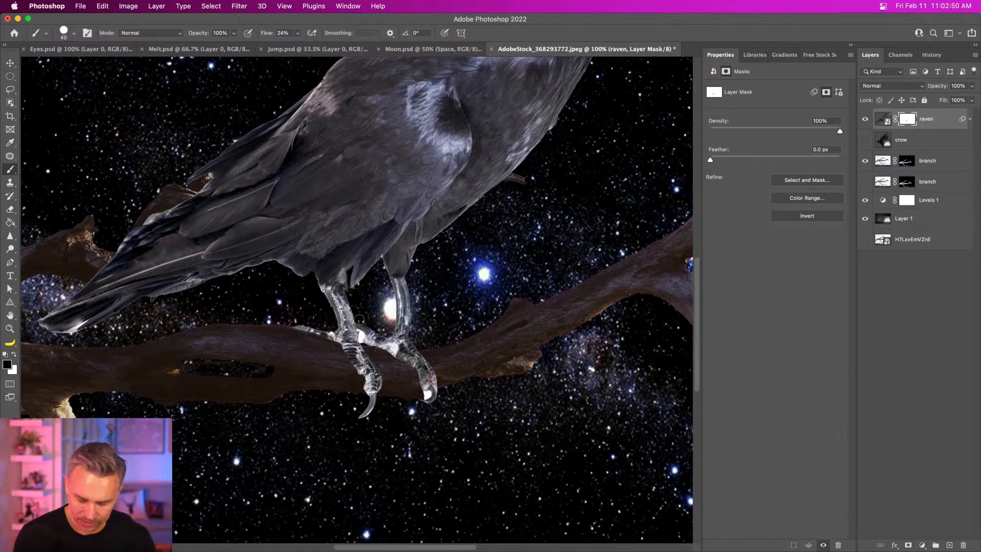
key("super+minus")
key("super+minus")
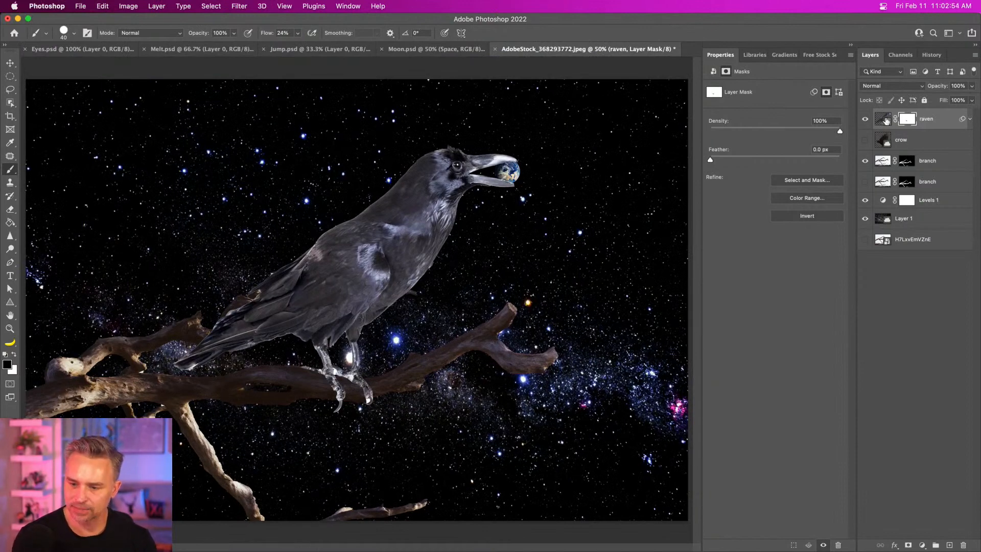
Open the contents of the raven Smart Object and delete the raven layer's mask there
double_click(887, 120)
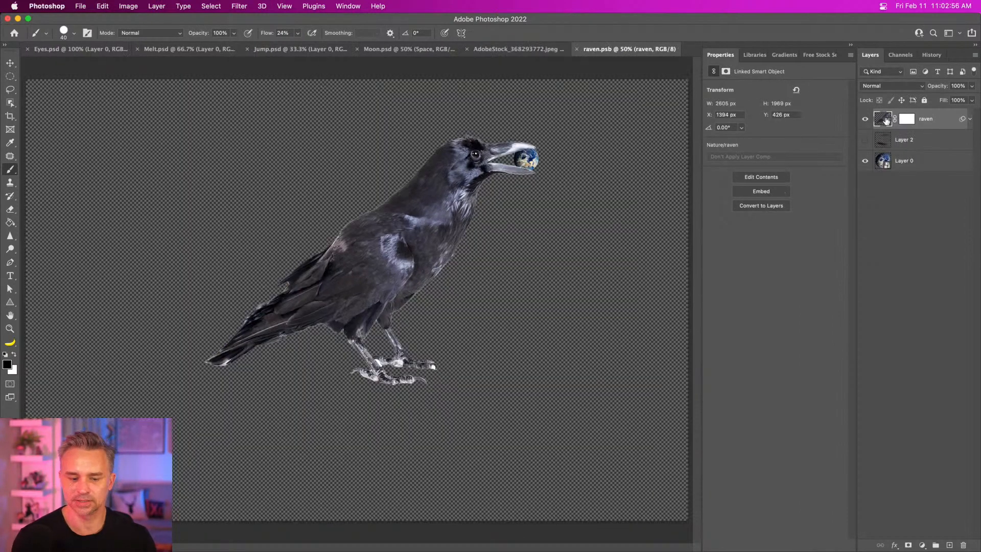
key("super+plus")
key("super+plus")
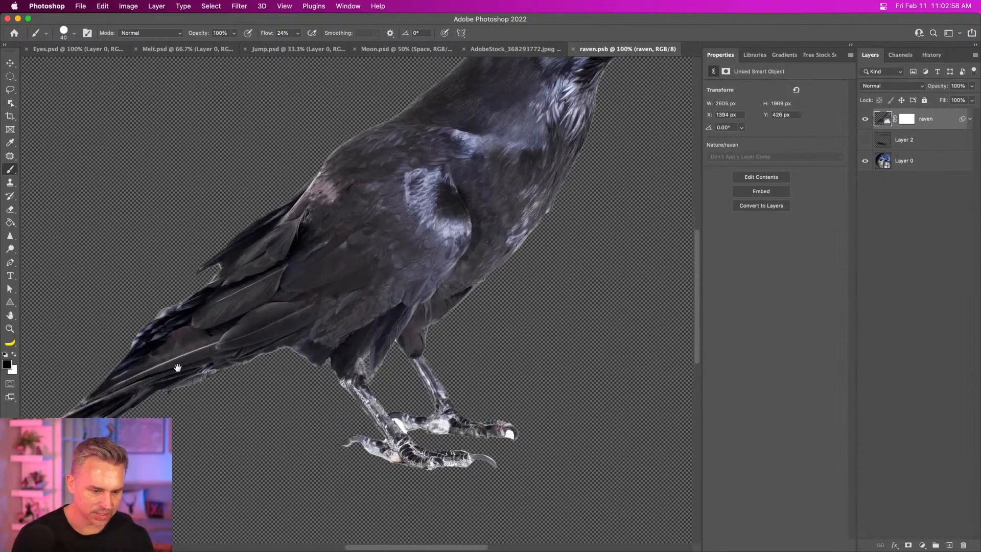
left_click_drag(178, 368, 363, 373)
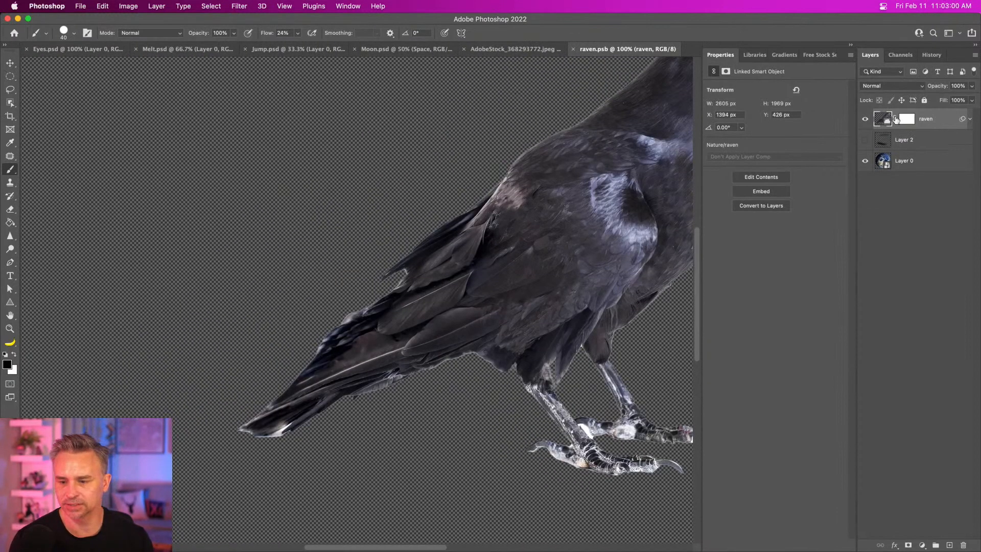
right_click(895, 120)
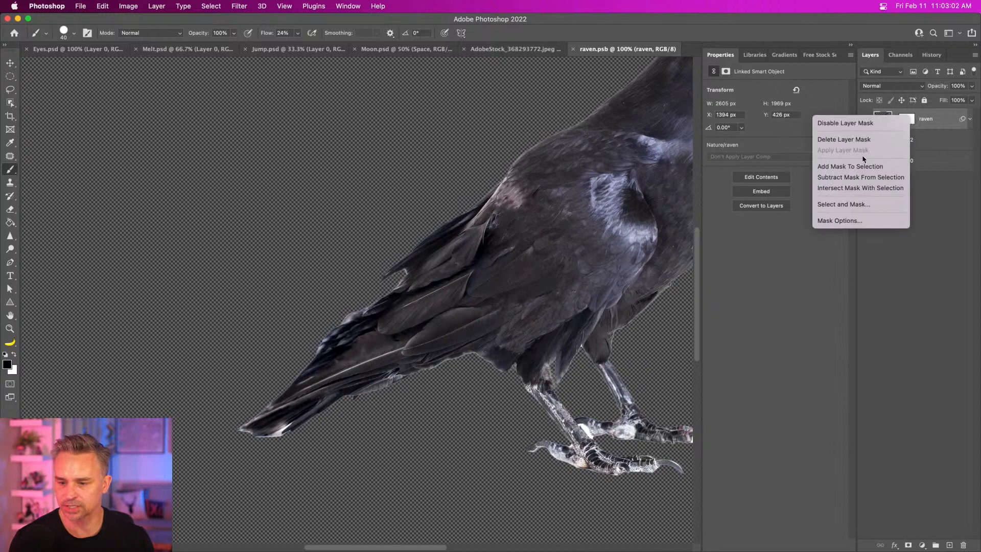
left_click(843, 137)
Open the nested raven.psd and refine the raven's layer mask in Select and Mask
double_click(881, 121)
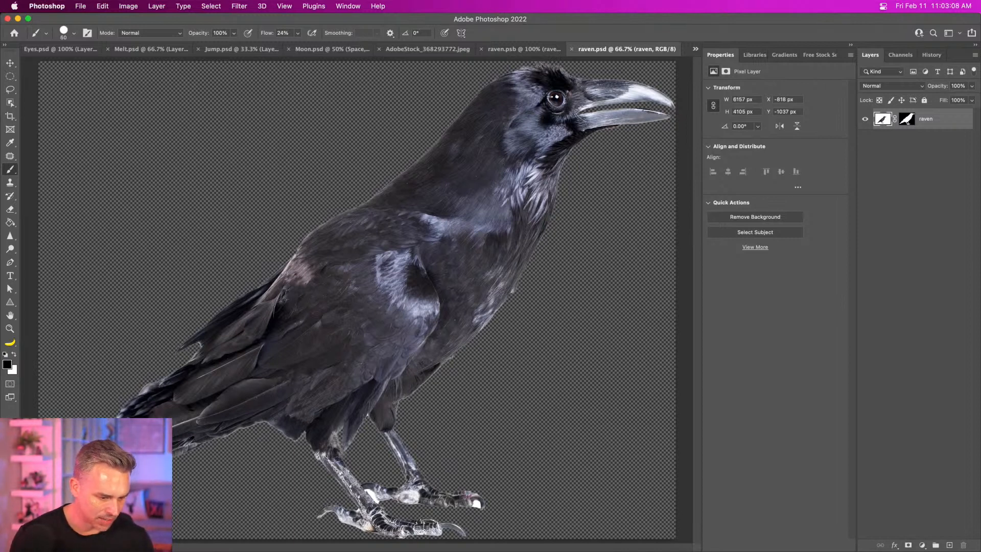
key("bracketright")
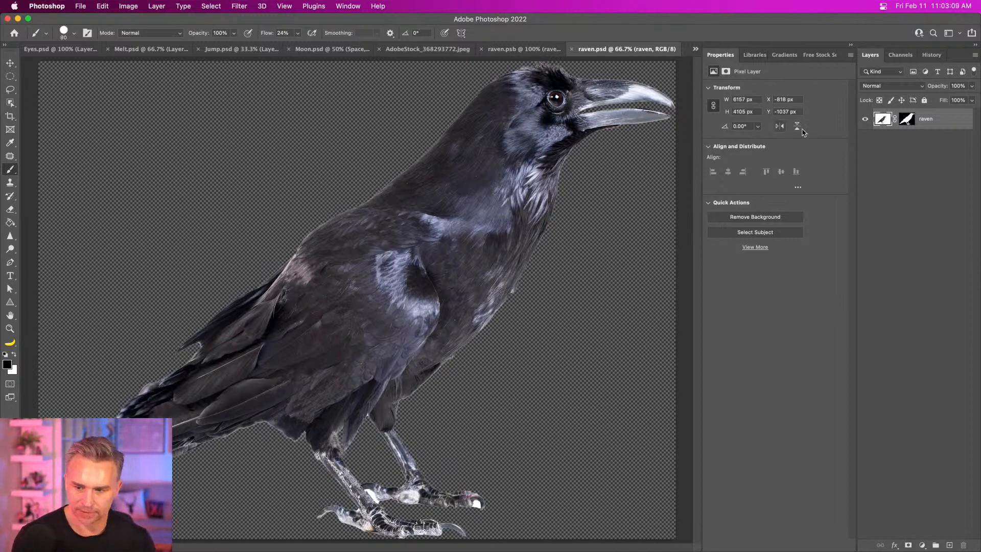
left_click(907, 119)
key("super+alt+r")
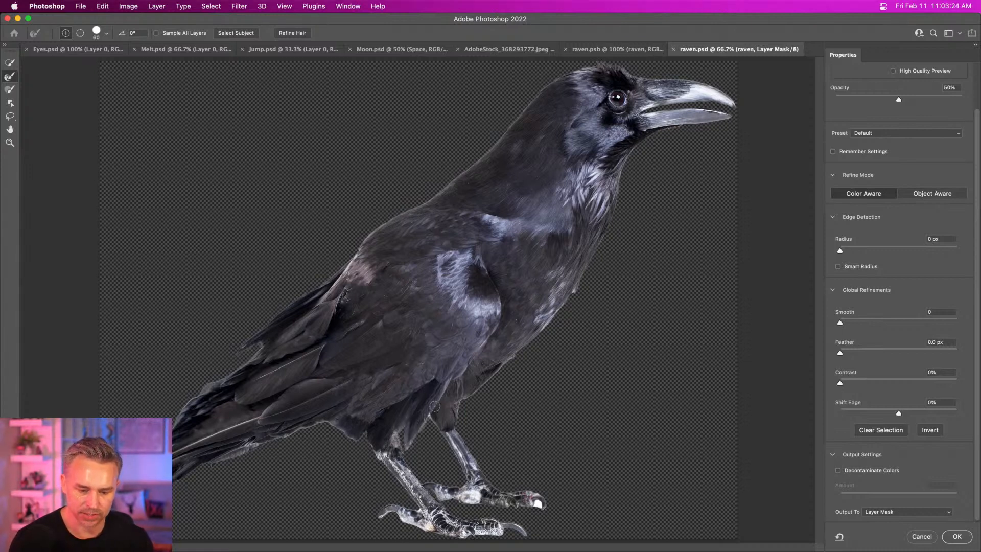
left_click(945, 534)
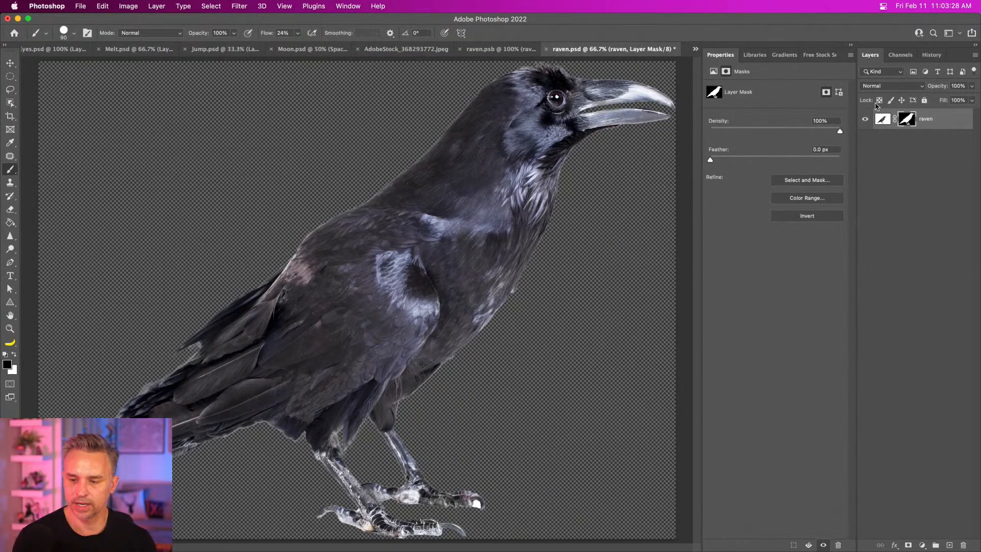
Shift the raven mask's edge to about -19% in Select and Mask, output it to the layer mask, and save raven.psd
key("super+alt+r")
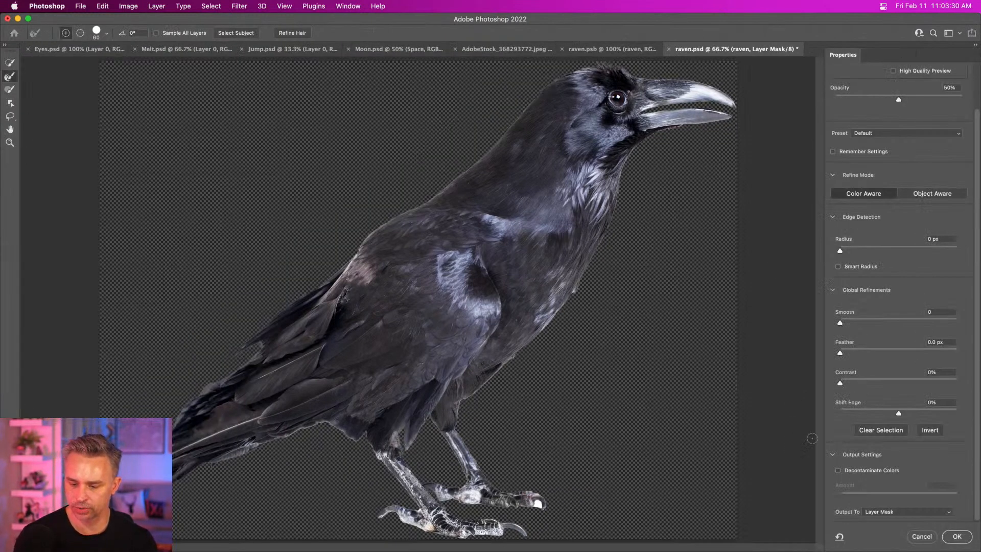
left_click_drag(877, 409, 891, 414)
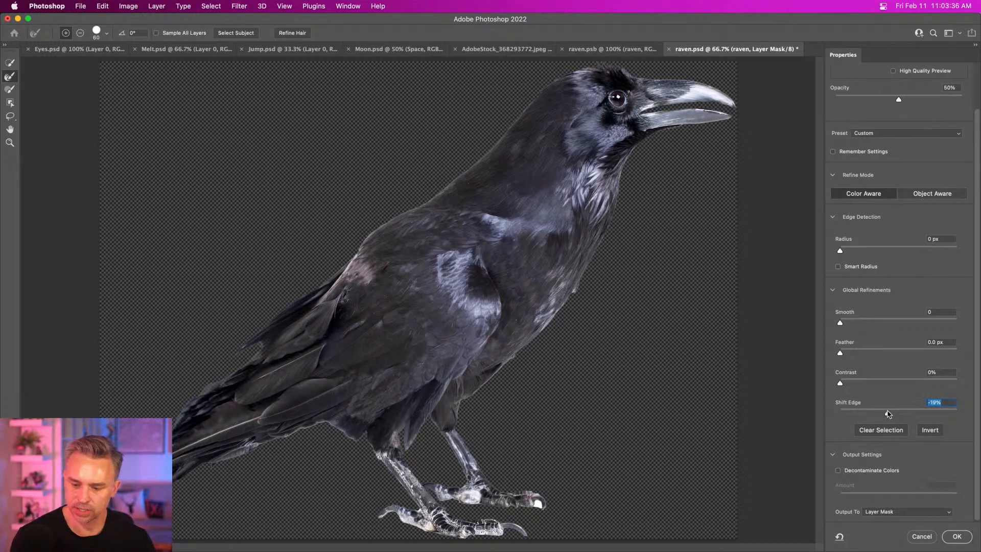
left_click(957, 537)
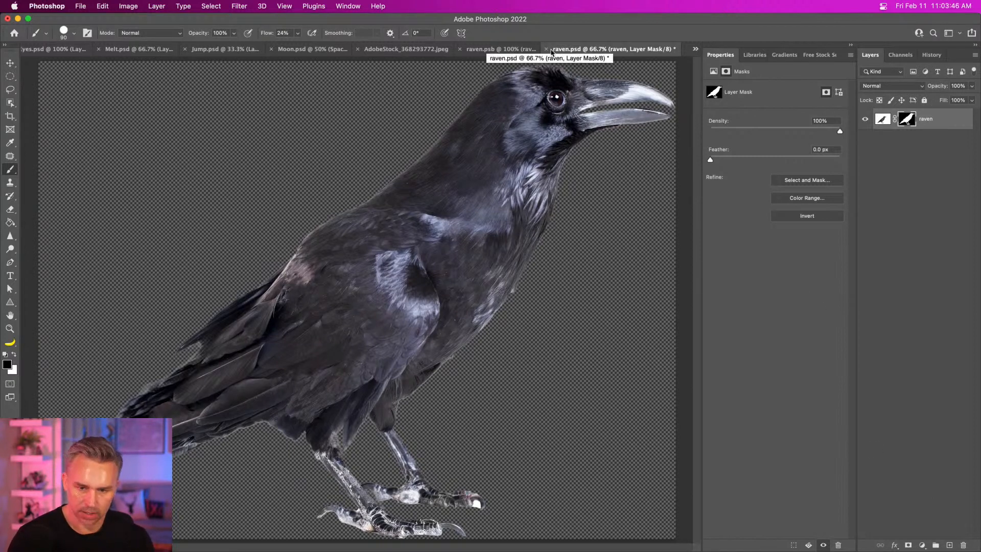
key("super+s")
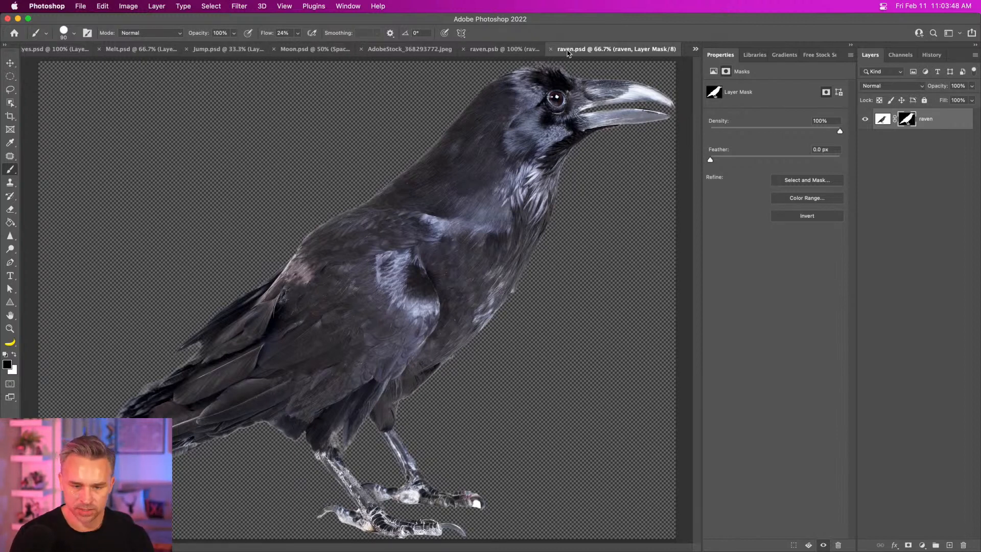
Close the raven.psd document, and save and close the raven.psb smart object contents to return to the space composite
key("super+w")
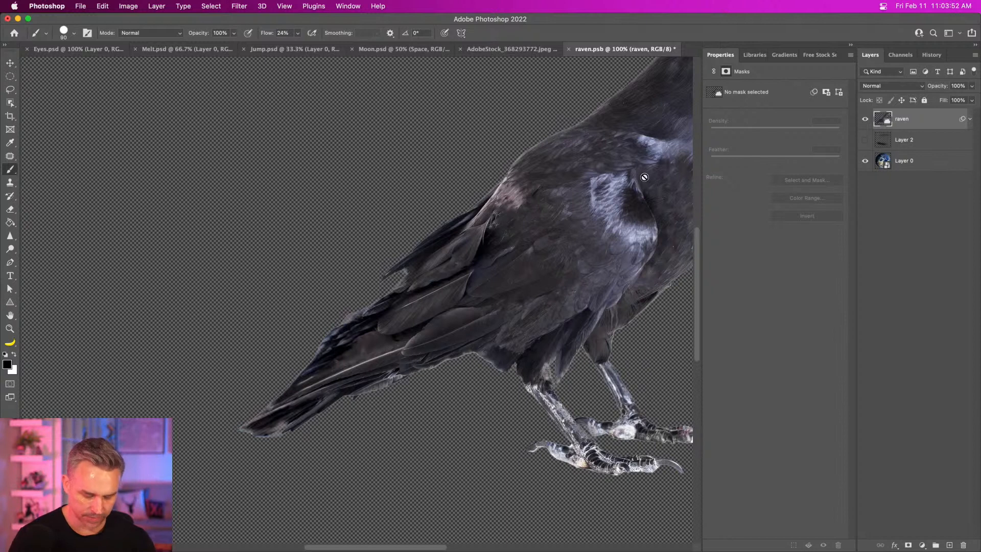
key("super+s")
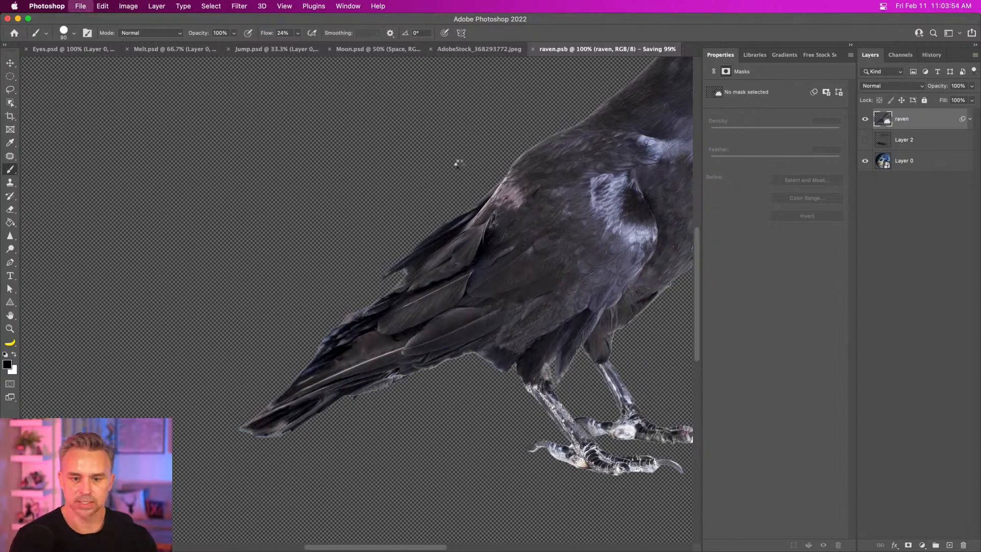
key("super+w")
left_click(9, 76)
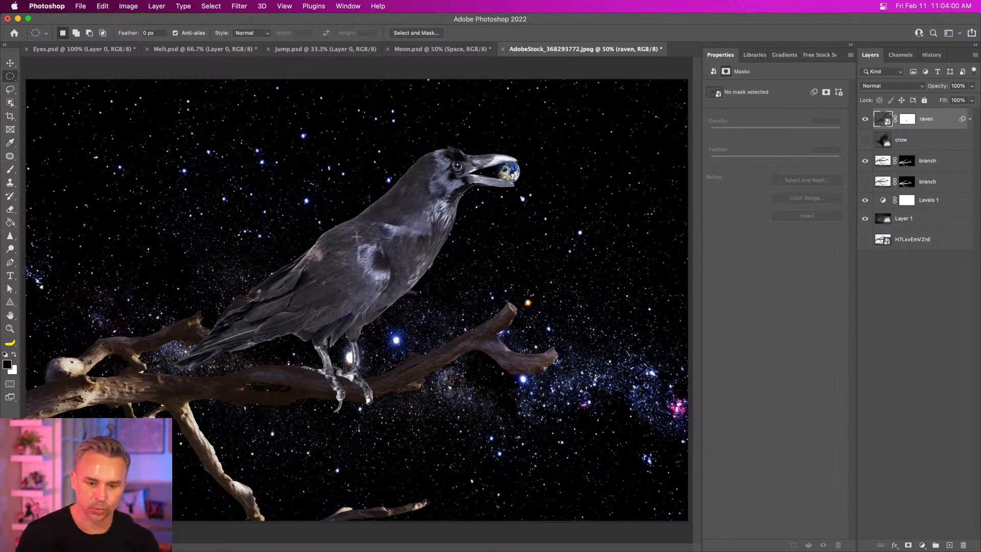
Move the H7LxvEmVZnE photo layer above the raven layer and hide it
key("super+=")
left_click_drag(342, 228, 430, 199)
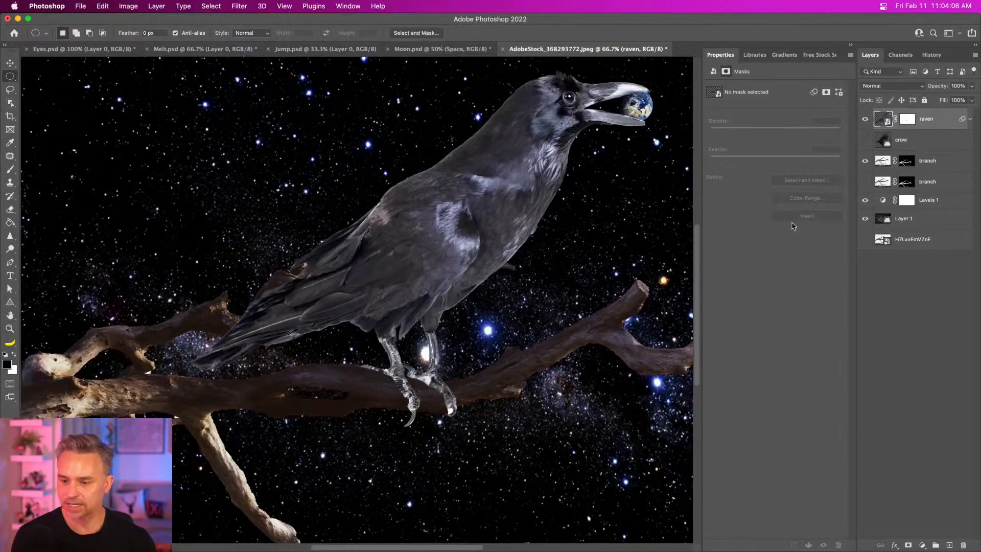
left_click_drag(913, 239, 908, 123)
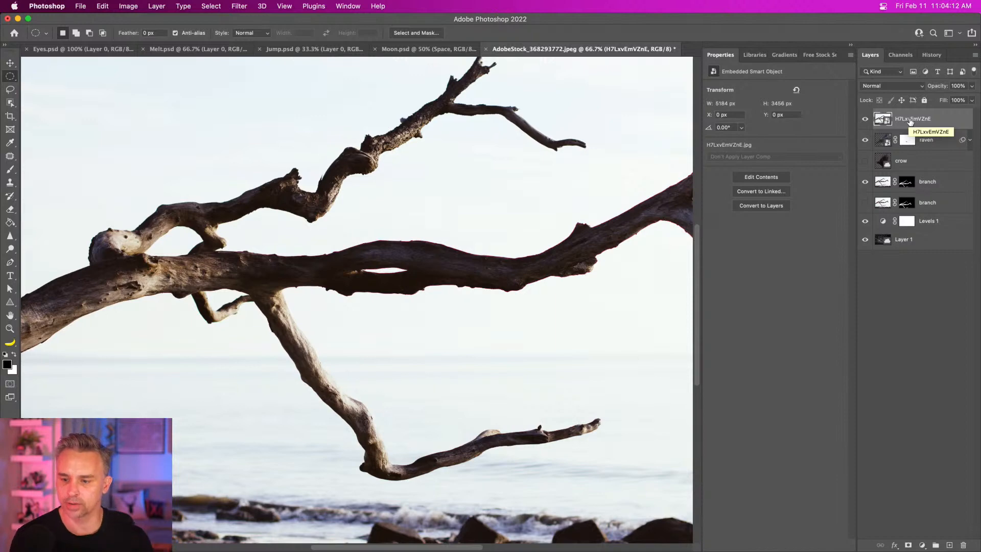
left_click(865, 119)
left_click(886, 141)
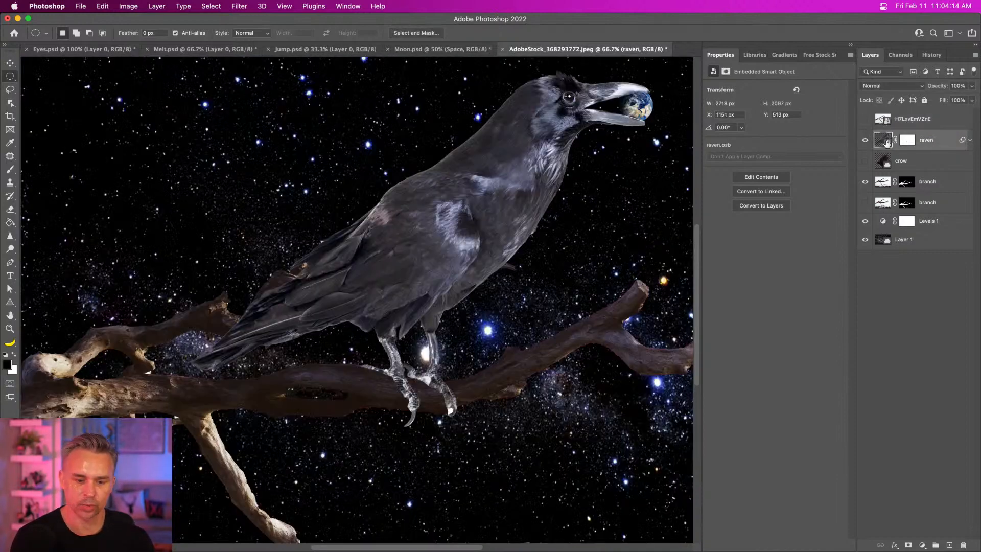
Add a Hue/Saturation adjustment above the visible branch layer, set its hue to +17 and clip it to the branch
left_click_drag(387, 213, 323, 237)
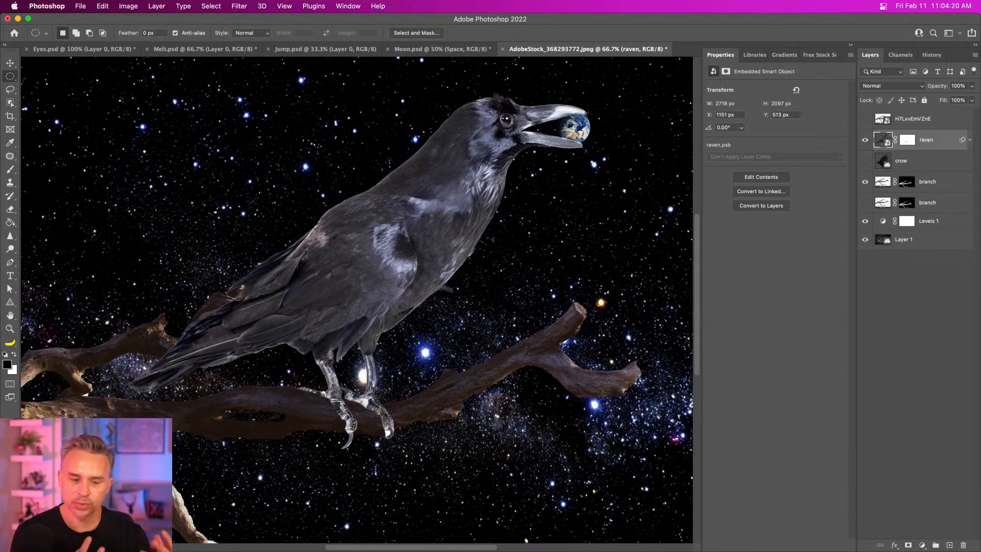
left_click(929, 185)
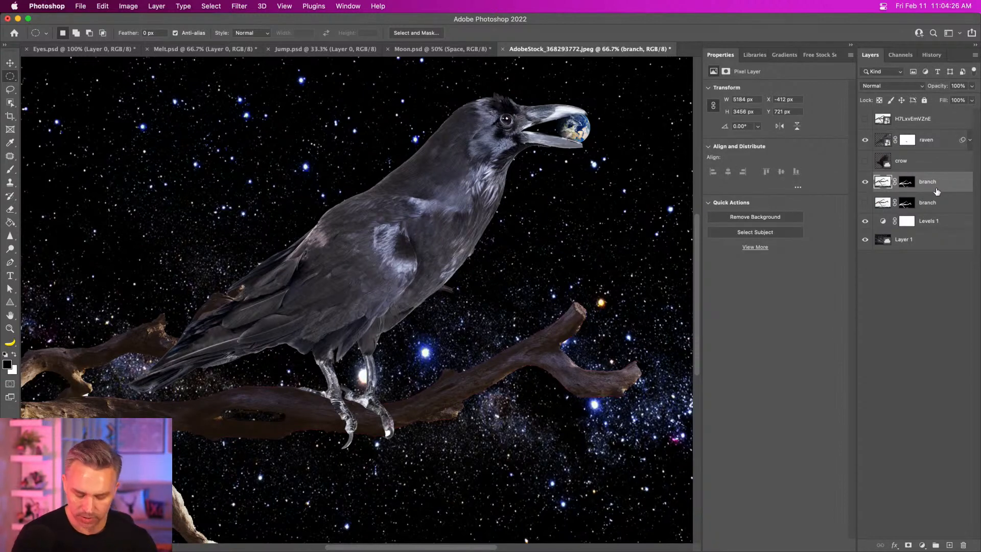
left_click(922, 545)
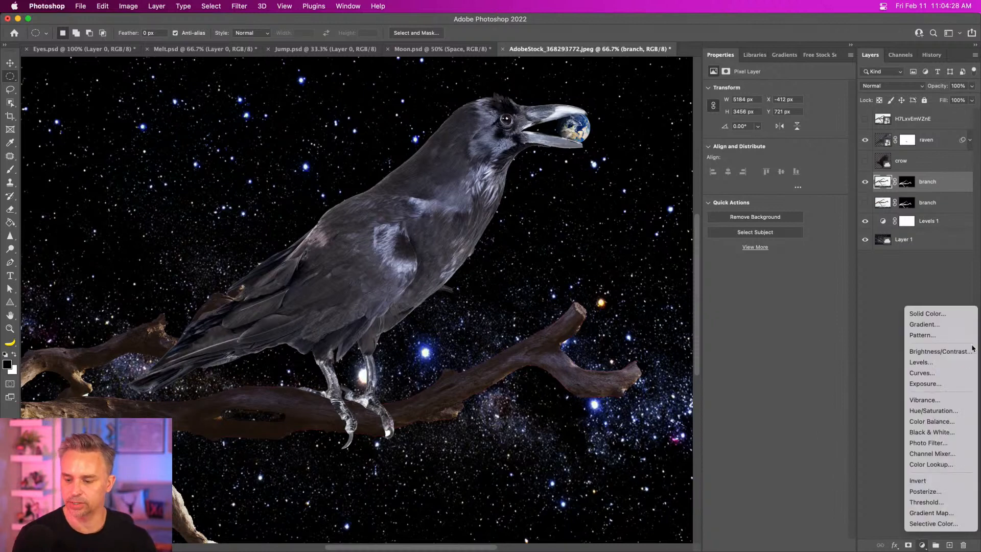
left_click(938, 410)
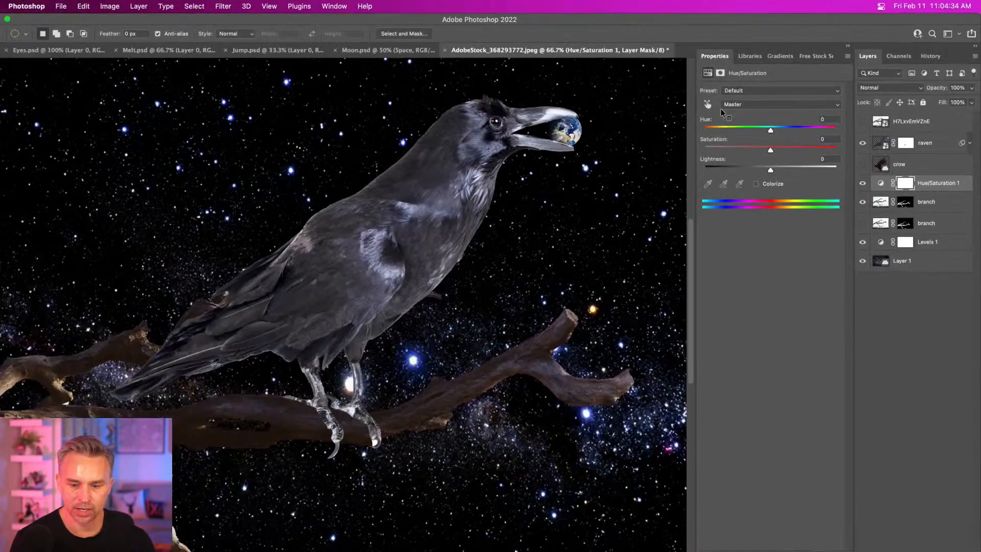
mouse_move(771, 132)
left_mouse_down()
mouse_move(757, 131)
mouse_move(784, 133)
left_mouse_up()
left_click(803, 133)
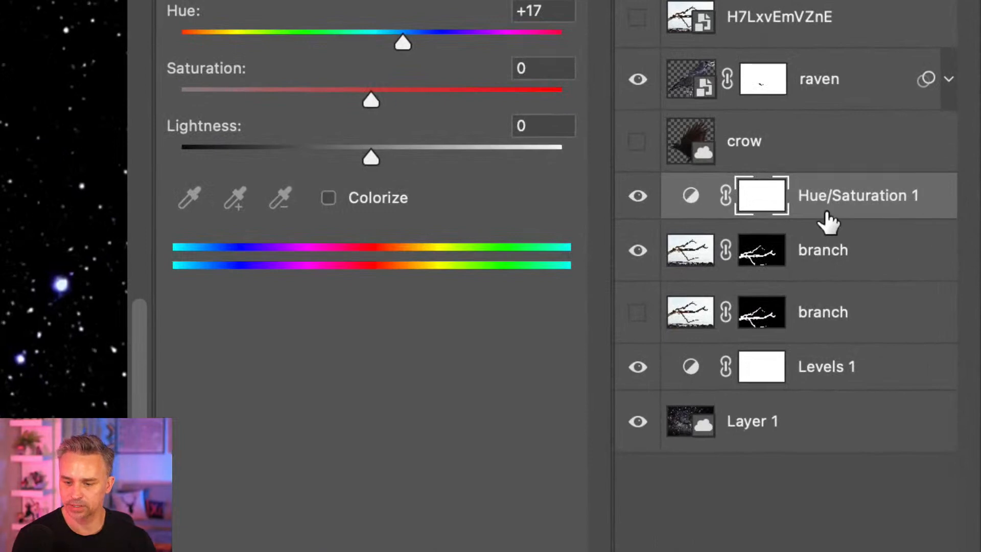
left_click(844, 211, "alt")
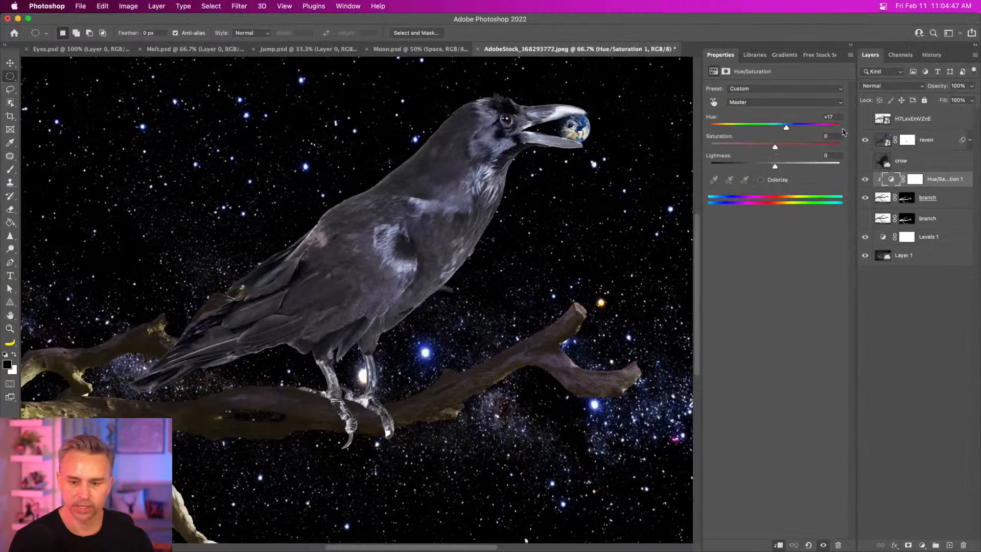
Try hue shifts in both directions on the branch, then delete the Hue/Saturation adjustment layer
mouse_move(786, 127)
left_mouse_down()
mouse_move(776, 128)
mouse_move(817, 130)
mouse_move(774, 128)
mouse_move(822, 132)
mouse_move(764, 135)
mouse_move(801, 134)
left_mouse_up()
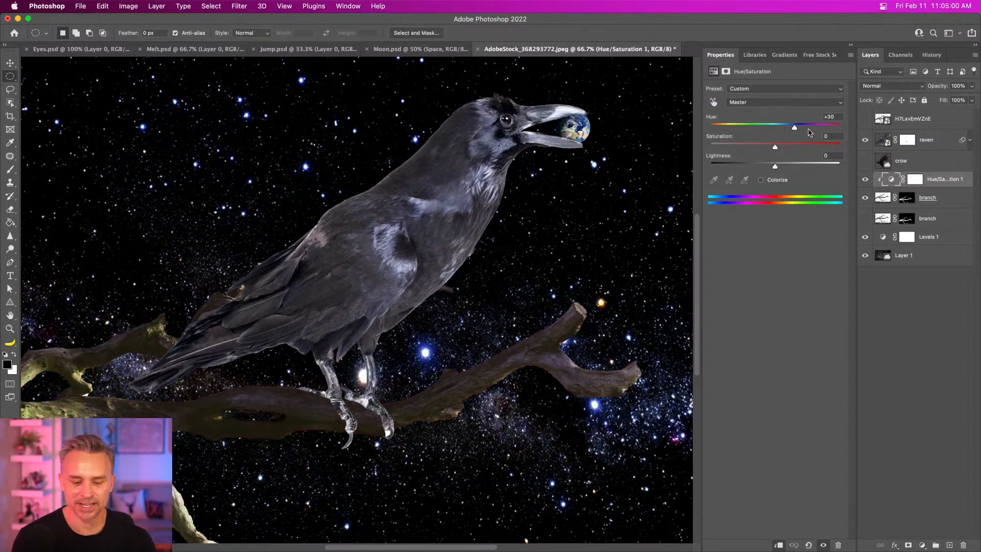
left_click(777, 133)
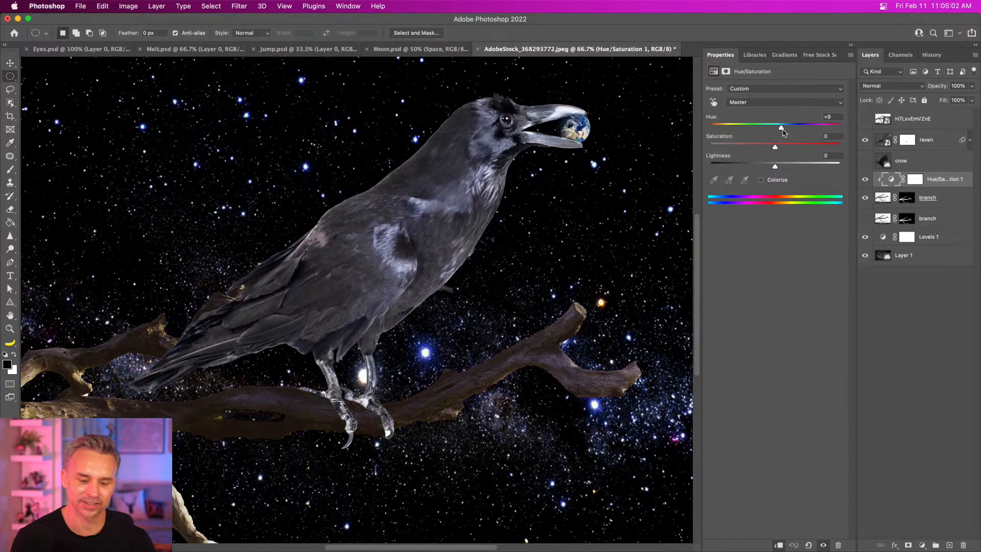
left_click_drag(787, 132, 767, 133)
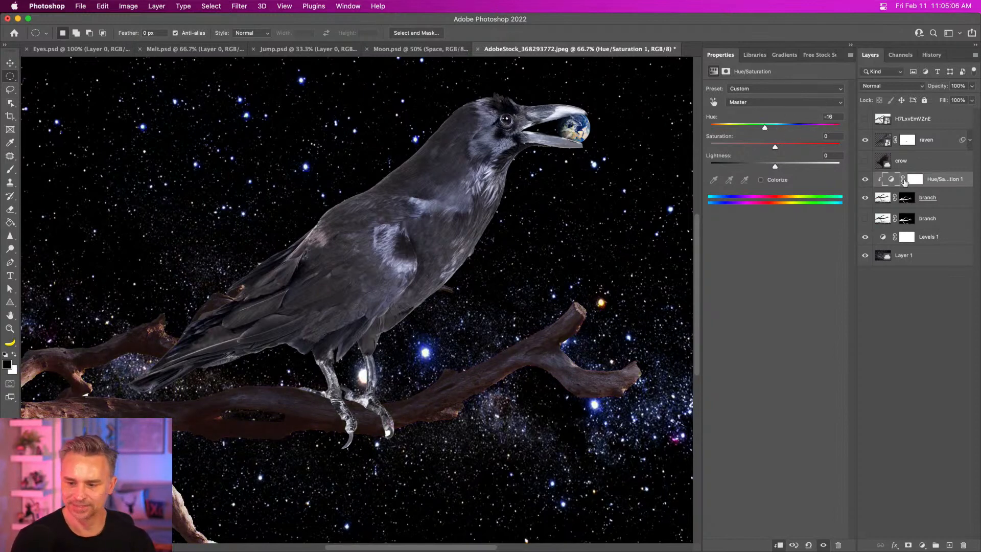
left_click_drag(946, 179, 963, 544)
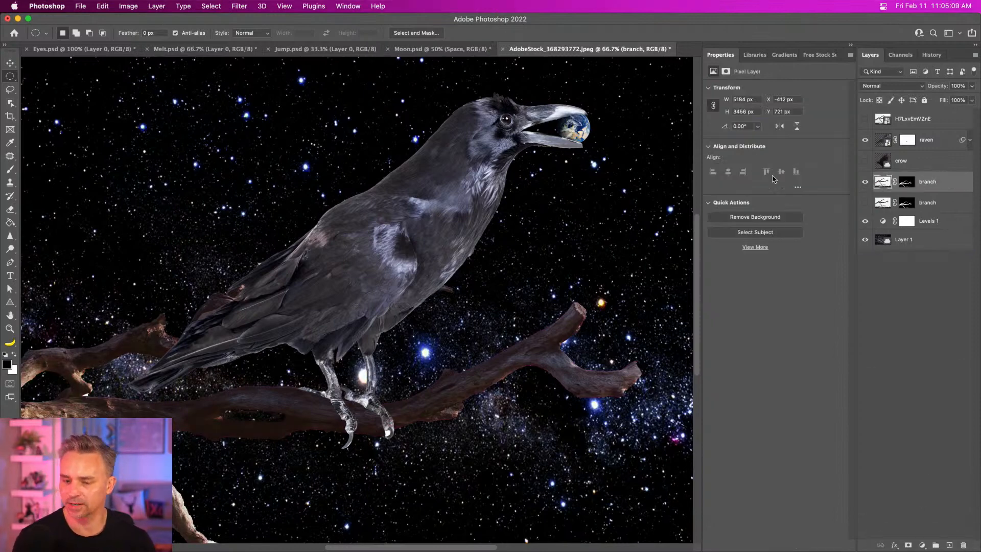
Add a Photo Filter adjustment above the visible branch layer and clip it to that layer
left_click(923, 545)
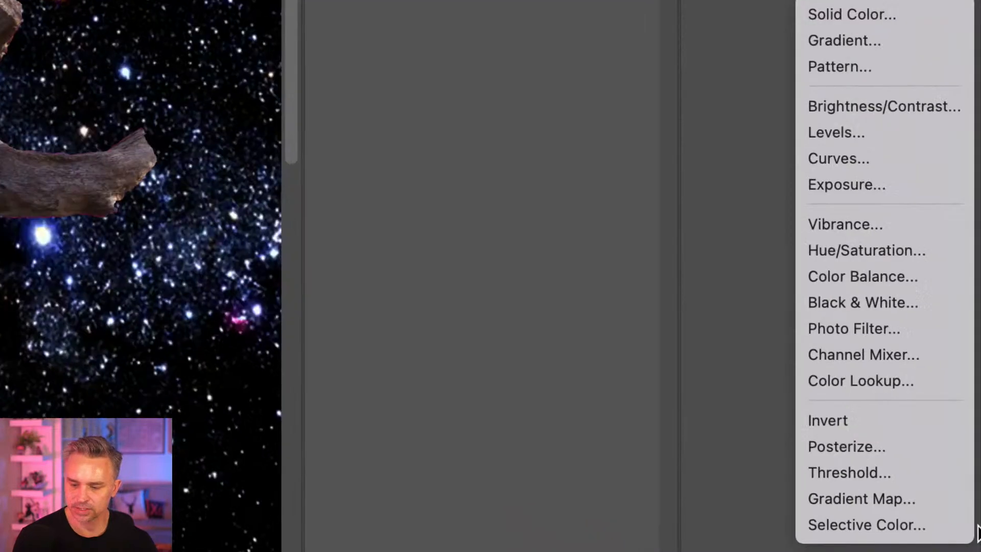
left_click(892, 324)
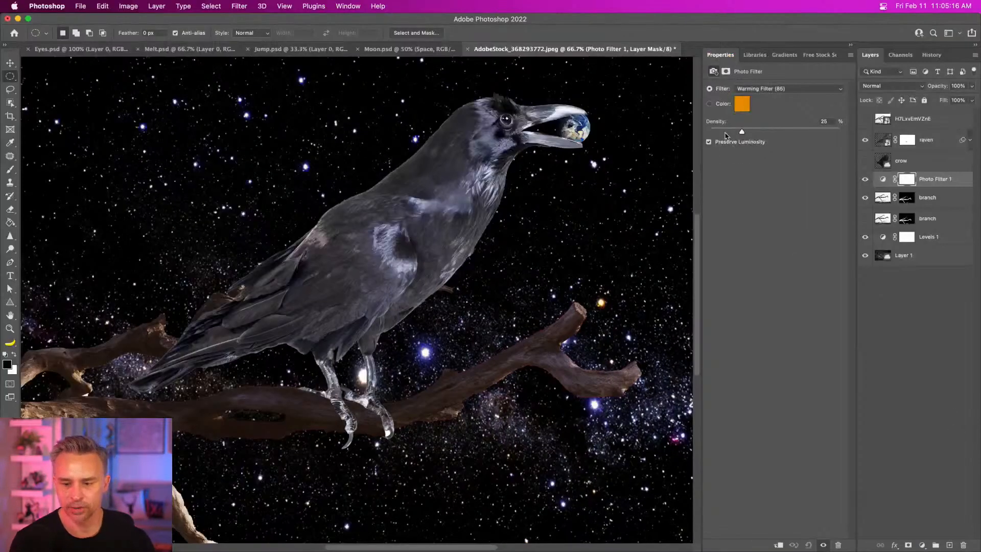
left_click(949, 187, "alt")
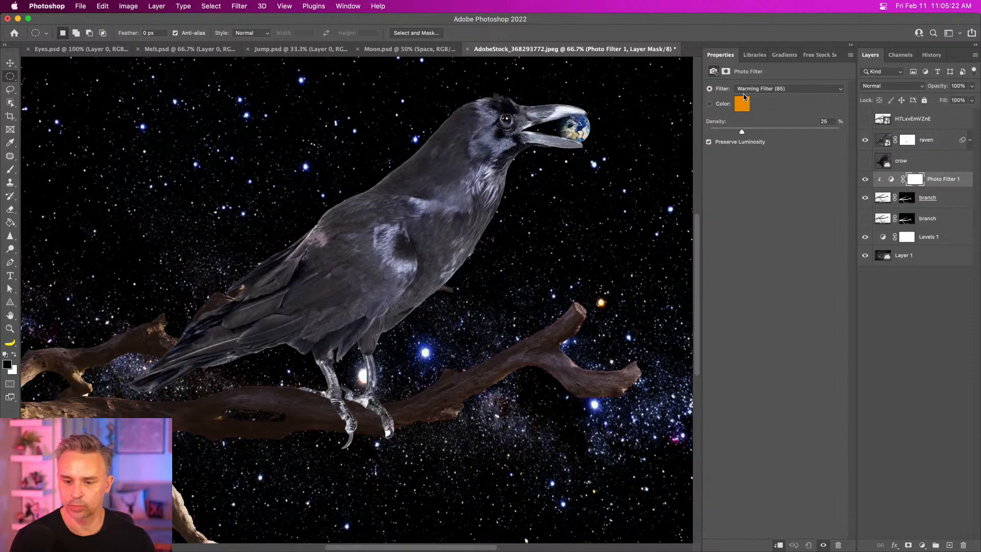
Set the branch's Photo Filter to Cooling Filter (80) with a density of 36%
left_click(749, 88)
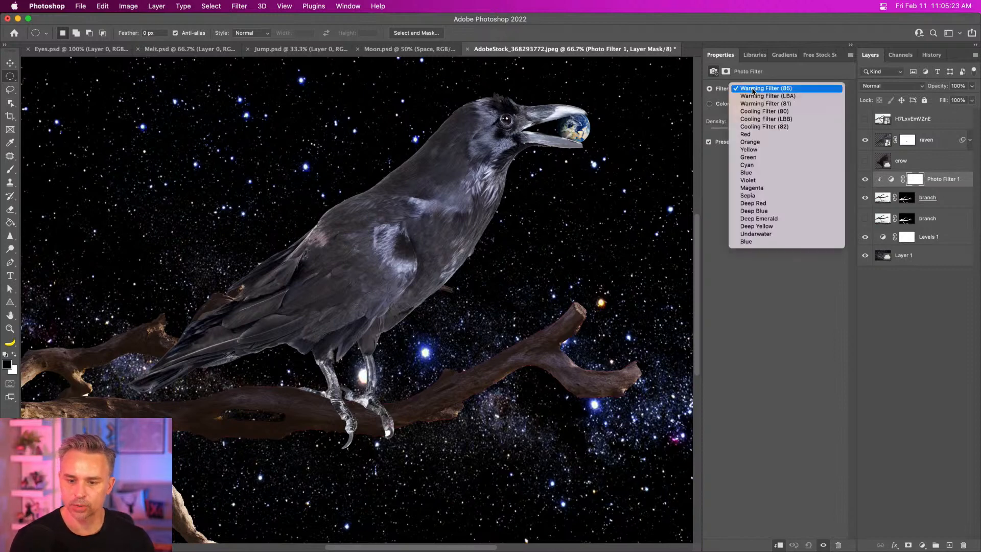
left_click(781, 112)
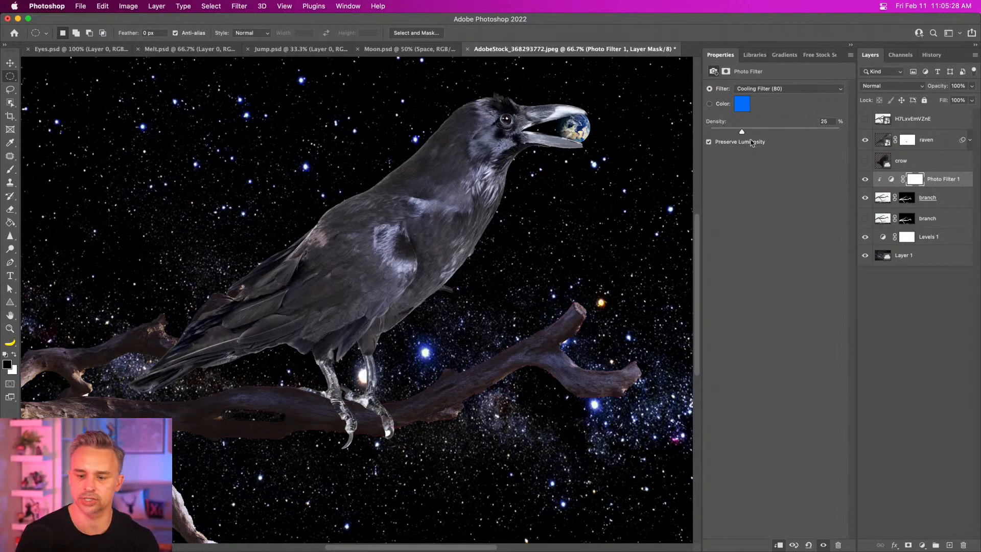
left_click_drag(742, 131, 786, 132)
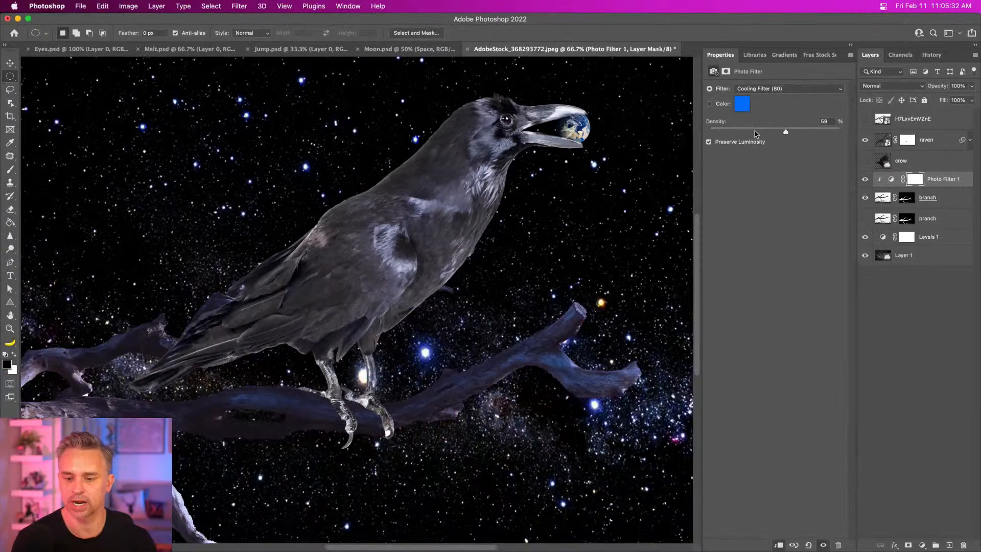
left_click_drag(755, 132, 757, 131)
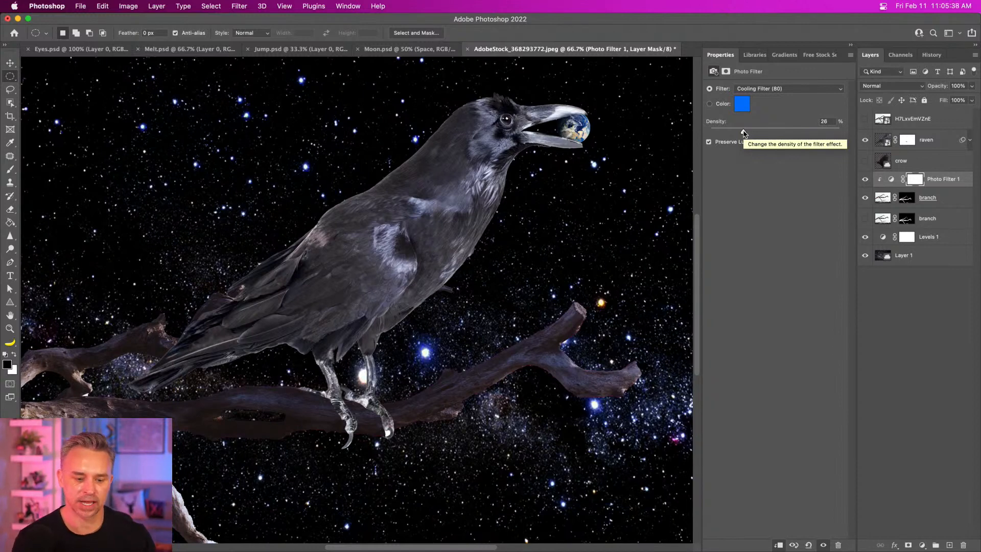
left_click(757, 133)
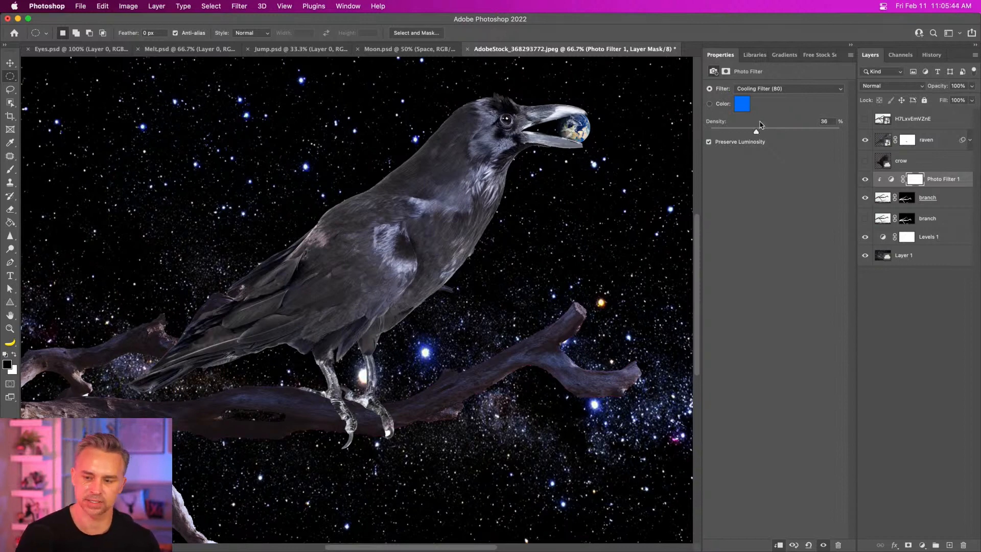
Darken the raven with a Curves adjustment clipped to its layer, placing a midtone point at input 159, output 138
left_click(933, 141)
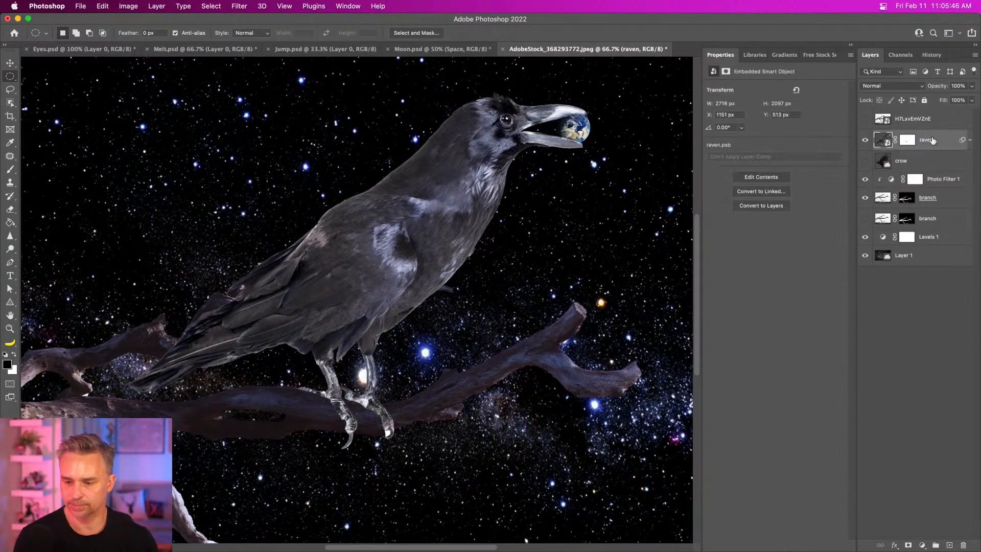
left_click(922, 546)
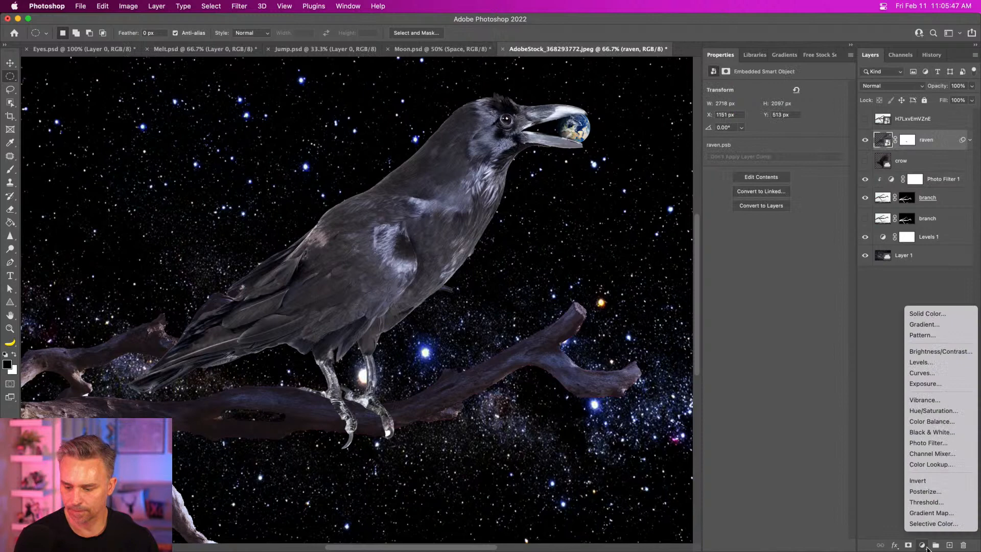
left_click(941, 374)
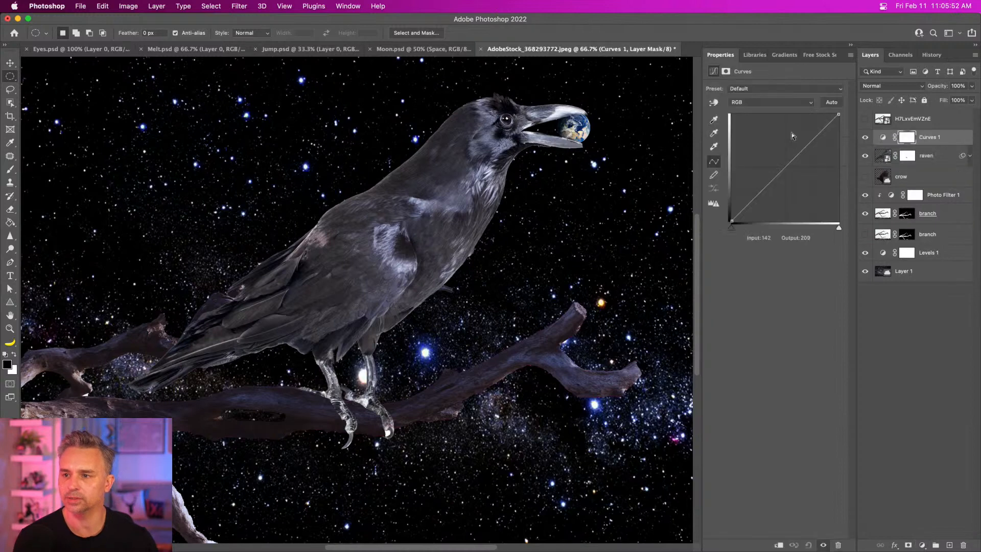
left_click_drag(796, 158, 800, 164)
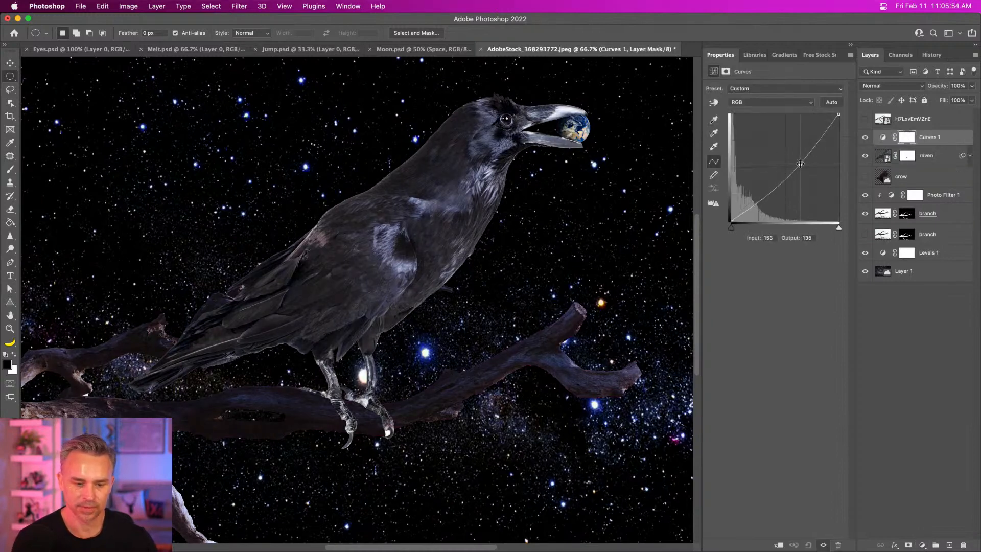
left_click_drag(935, 147, 935, 140)
left_click(934, 140, "alt")
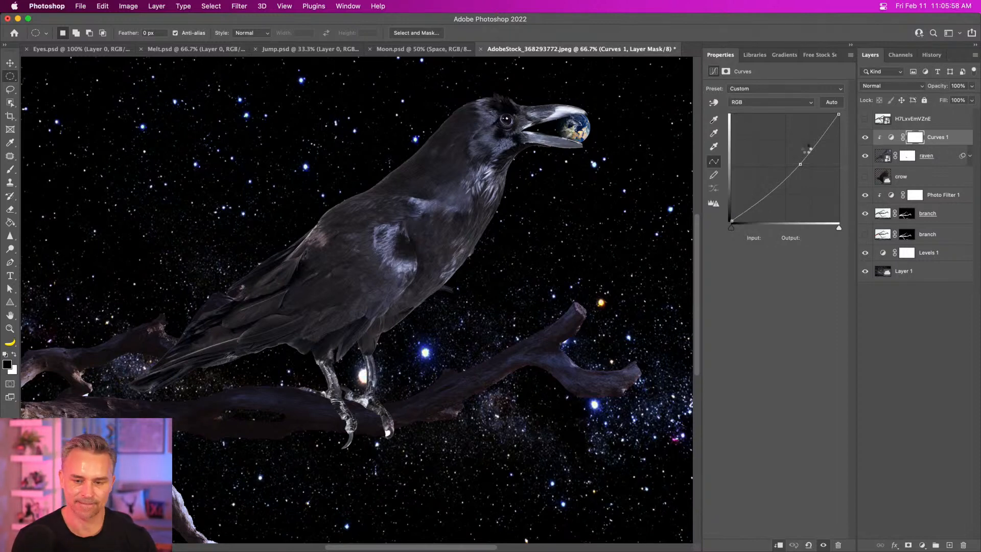
left_click_drag(805, 166, 800, 163)
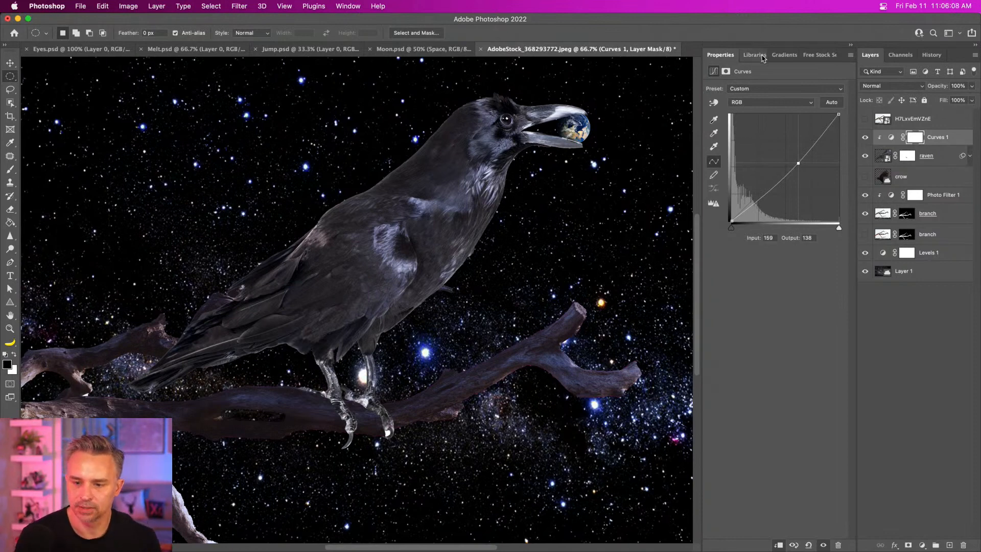
Open the Space library in the Creative Cloud Libraries to look for alternative backgrounds
left_click(812, 55)
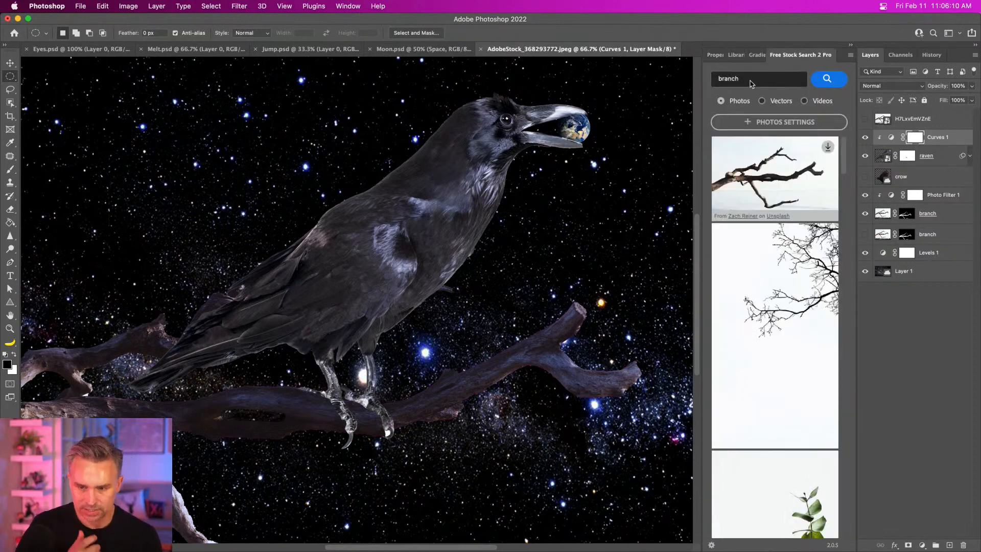
left_click(735, 55)
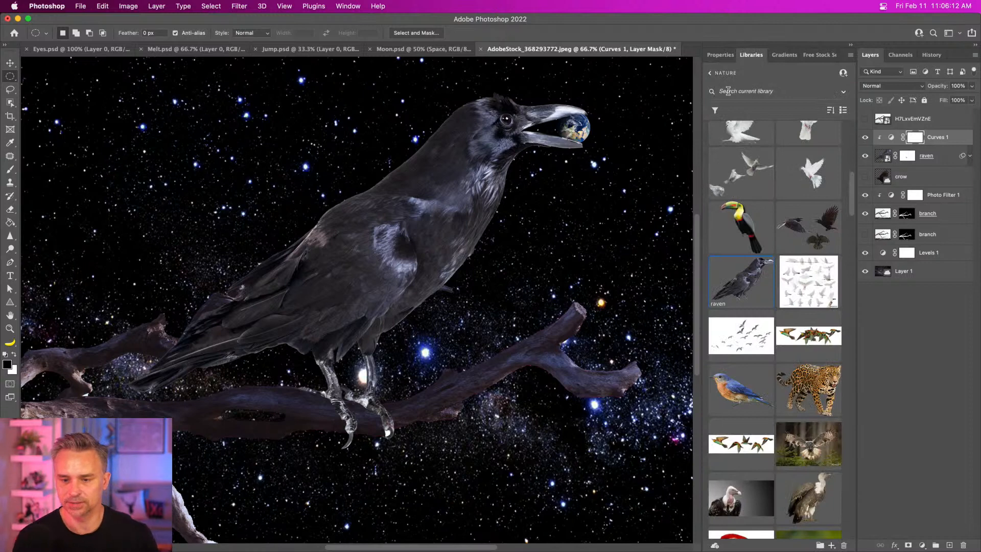
left_click(711, 73)
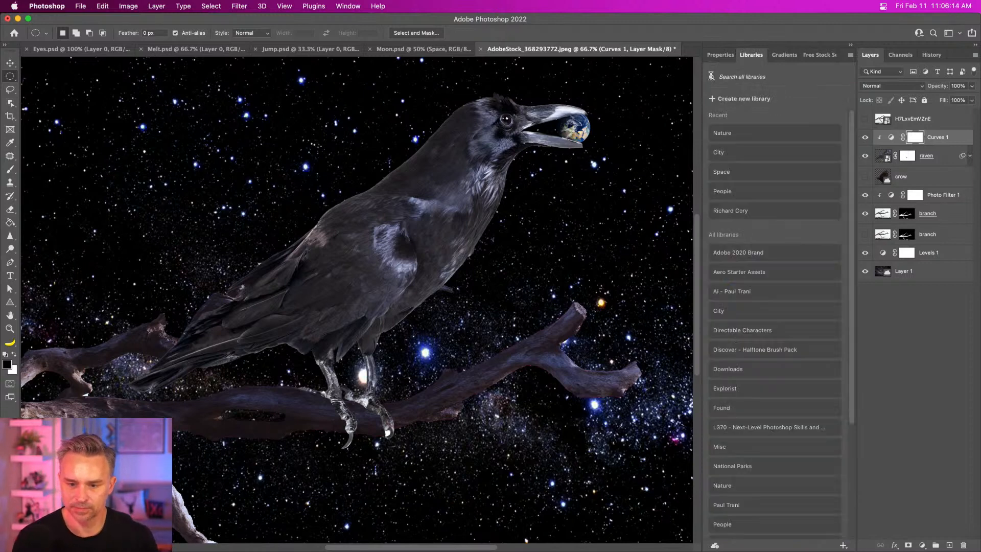
left_click(738, 174)
scroll(781, 204, "down", 2)
scroll(781, 203, "down", 10)
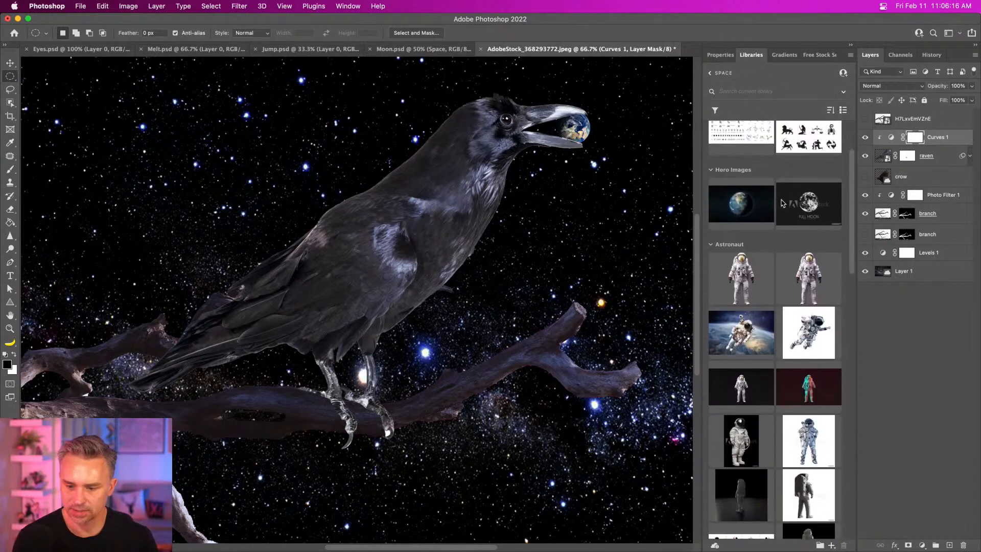
Place the Milky Way image with the mountain silhouette directly above Layer 1 and shift it upward behind the raven
scroll(769, 367, "down", 4)
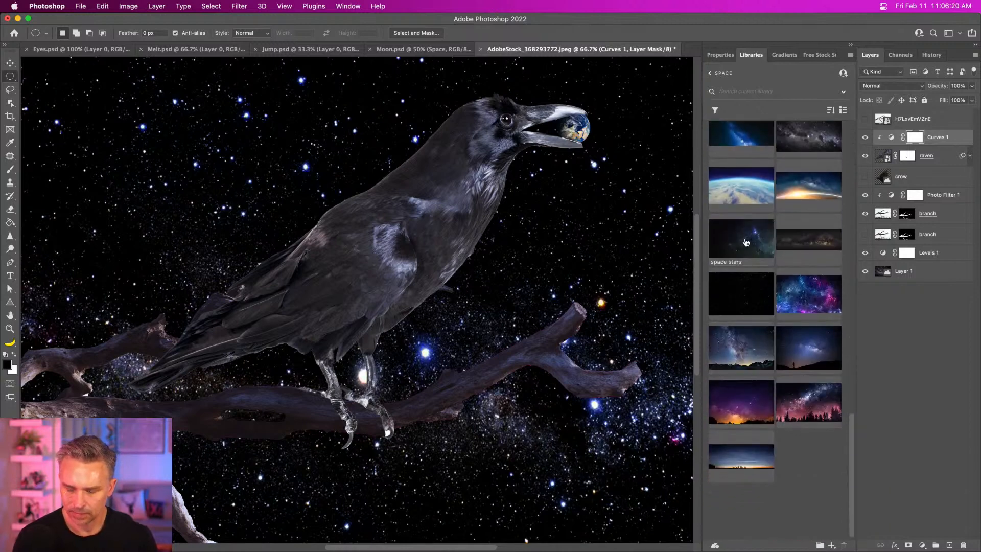
left_click(910, 274)
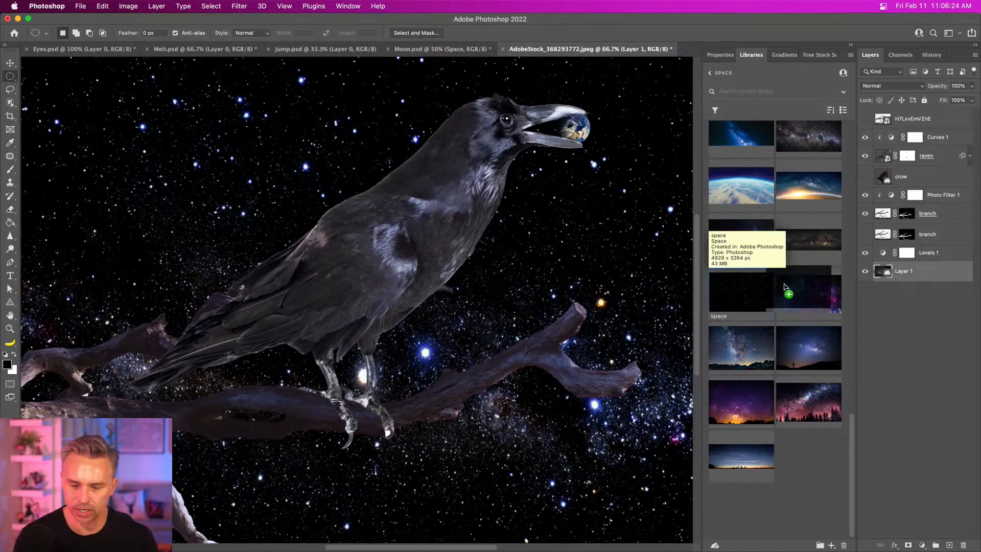
left_click_drag(749, 346, 339, 297)
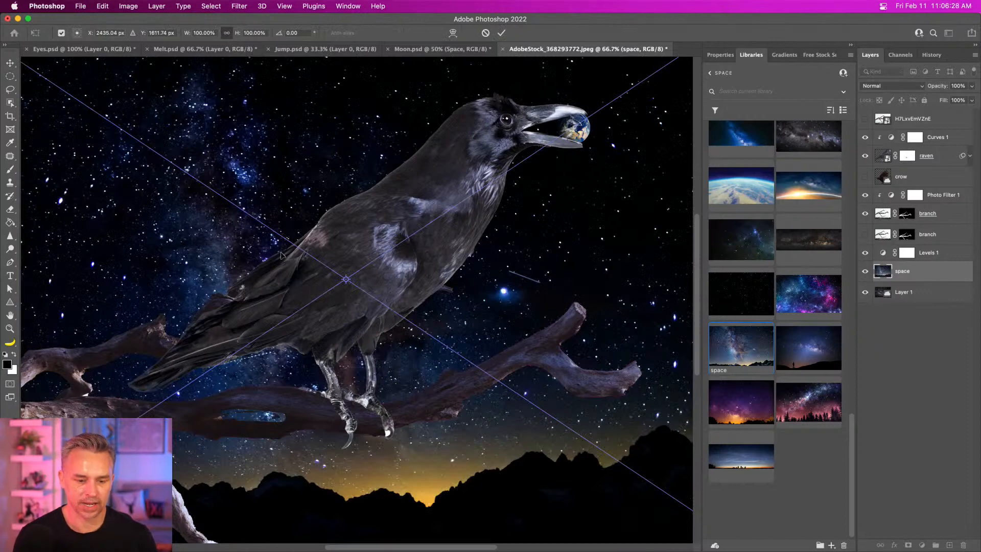
left_click_drag(281, 265, 294, 185)
key("Return")
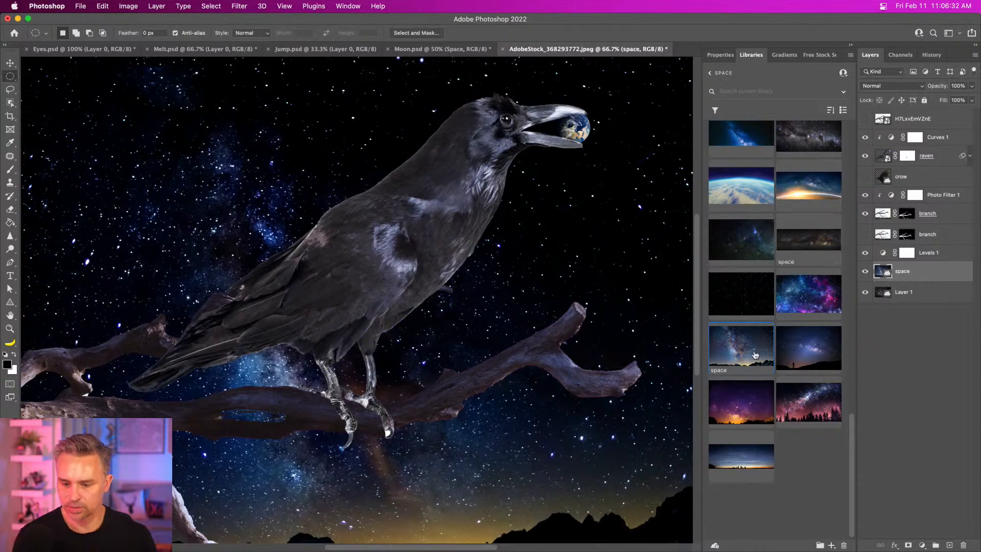
Place the space forest library image above the space layer and enlarge it to about 181%
left_click_drag(741, 401, 375, 303)
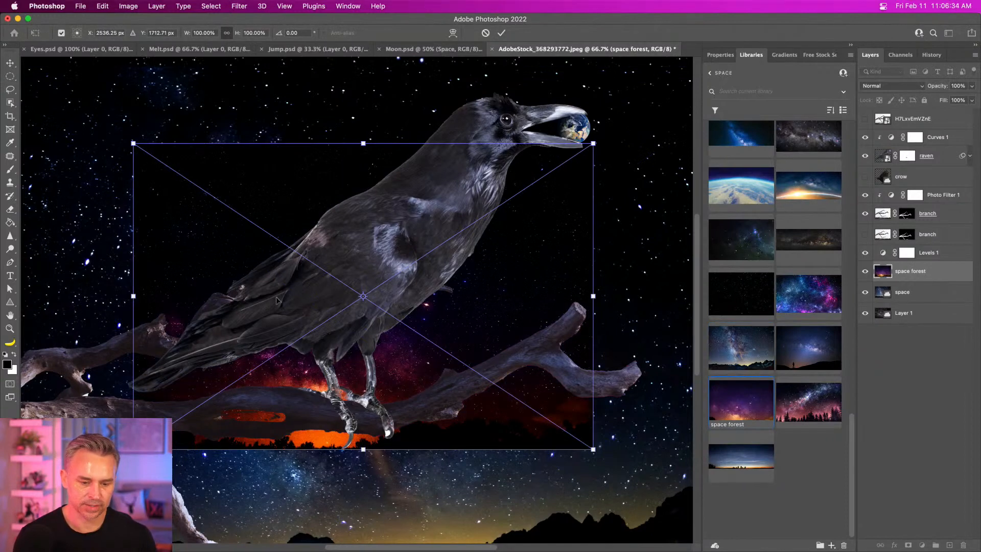
left_click_drag(279, 301, 438, 447)
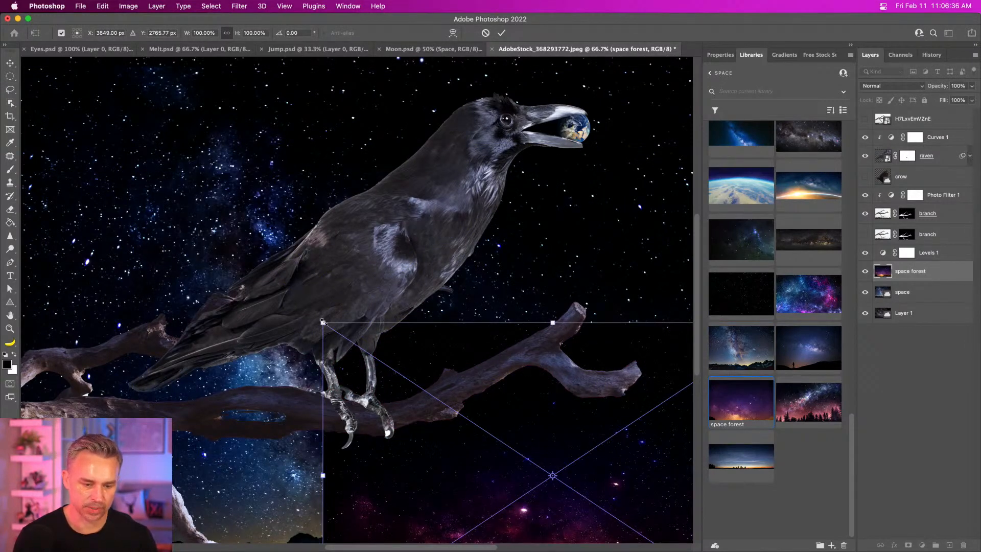
left_click_drag(323, 322, 15, 90)
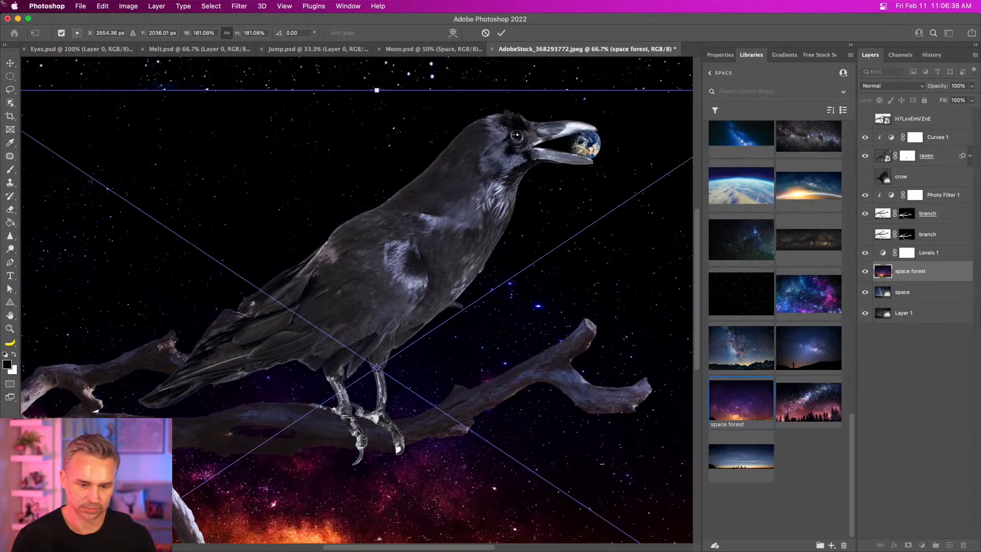
Move the enlarged space forest image straight up by 210 px and commit its placement
key("shift+Up")
key("shift+Up")
key("shift+Up")
key("shift+Up")
key("shift+Up")
key("shift+Up")
key("shift+Up")
key("shift+Up")
key("shift+Up")
key("shift+Up")
key("shift+Up")
key("shift+Up")
key("shift+Up")
key("shift+Up")
key("shift+Up")
key("shift+Up")
key("shift+Up")
key("shift+Up")
key("shift+Up")
key("shift+Up")
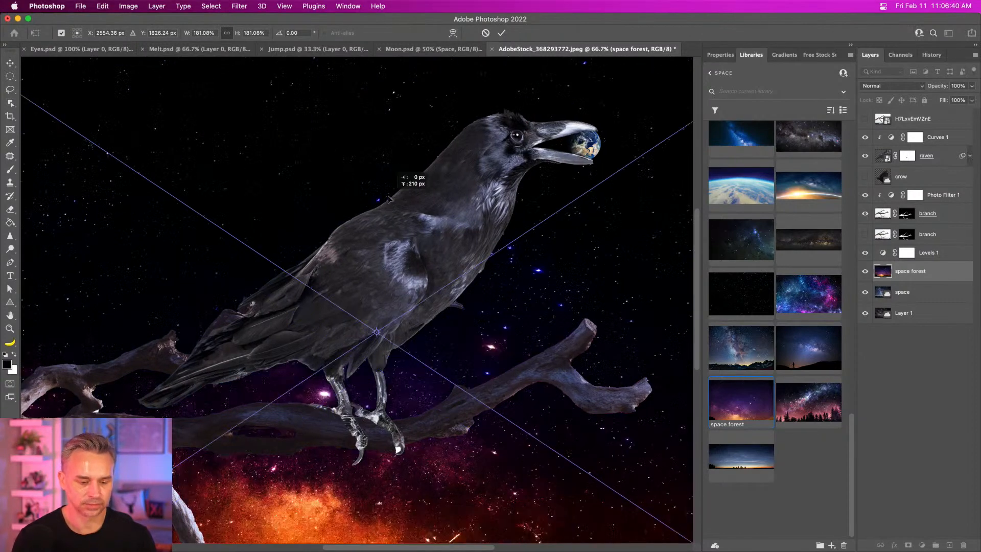
key("Return")
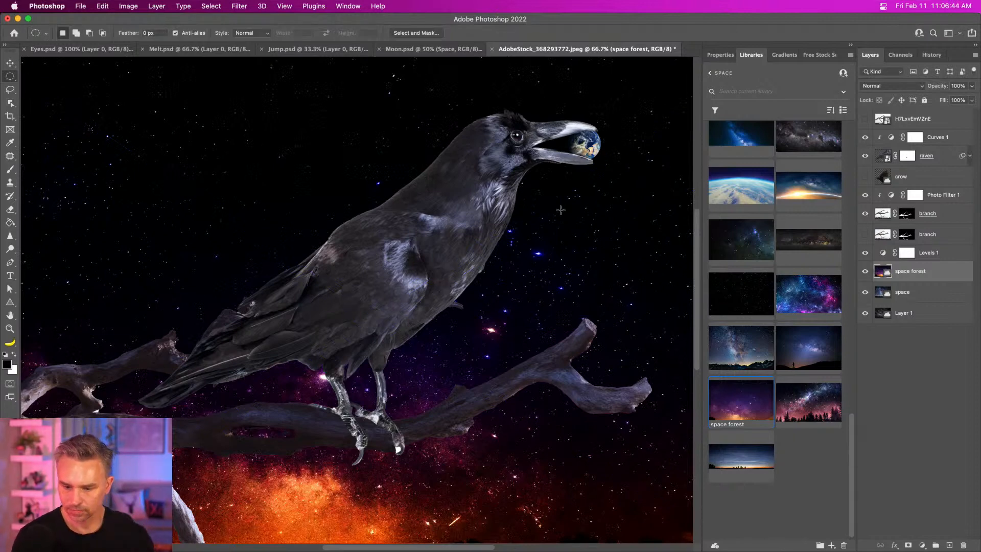
Place the mountain Milky Way image again above space forest, enlarging and repositioning it to fill the canvas
left_click_drag(741, 347, 360, 276)
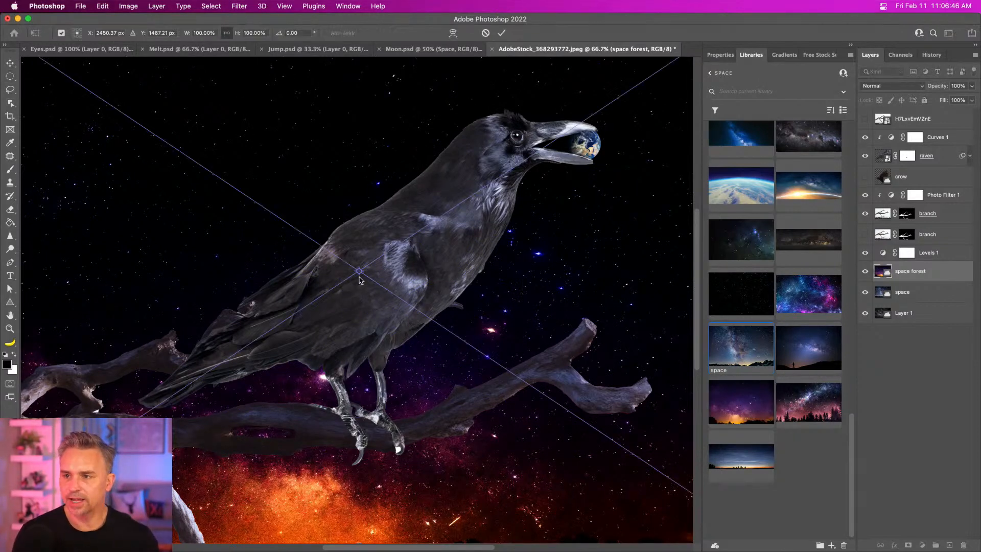
key("super+minus")
key("super+minus")
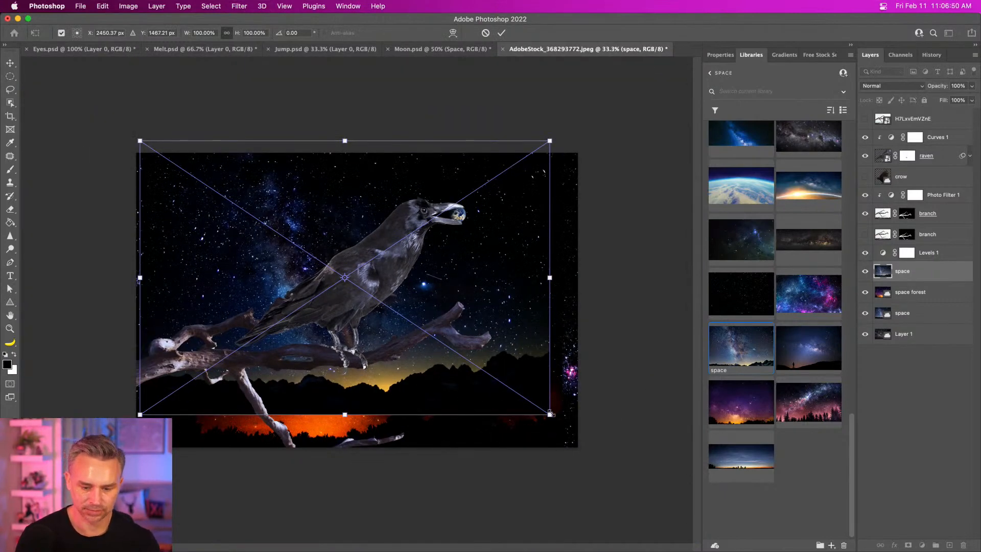
left_click_drag(551, 413, 688, 510)
left_click_drag(264, 285, 243, 292)
key("Return")
key("m")
key("super+equal")
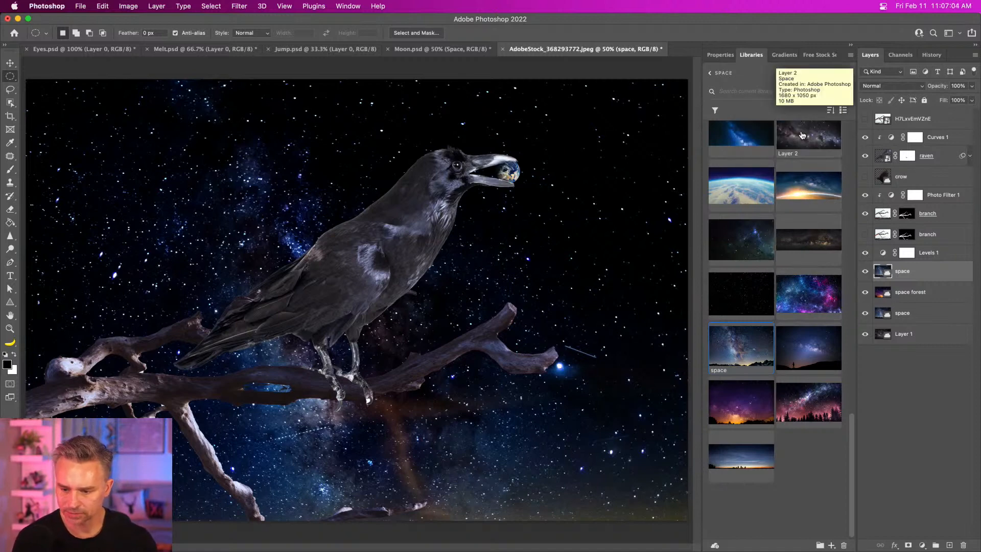
Place the Landscape with Milky Way sunrise image above the top space layer, scale it to 129.43% and position its glow along the lower edge
scroll(787, 168, "up", 3)
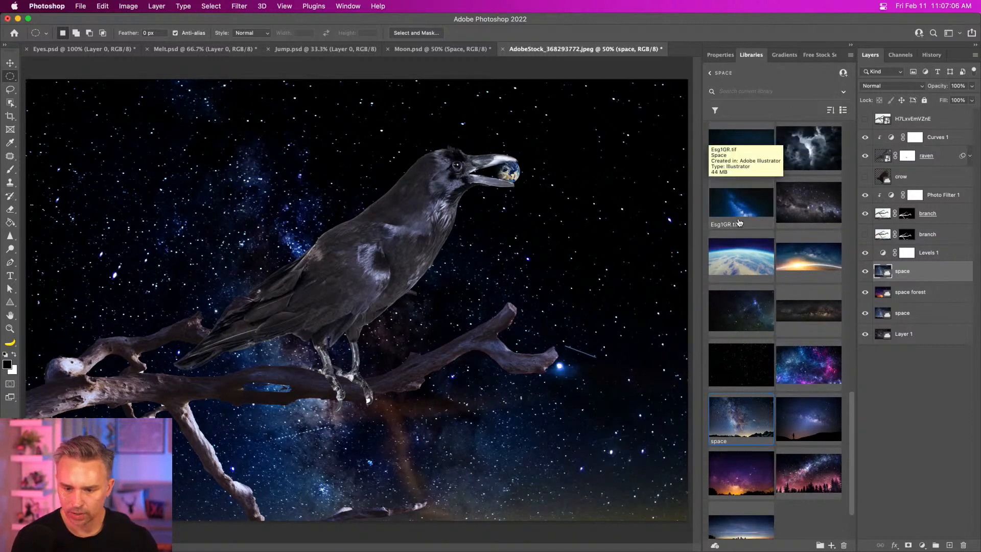
left_click_drag(787, 266, 429, 333)
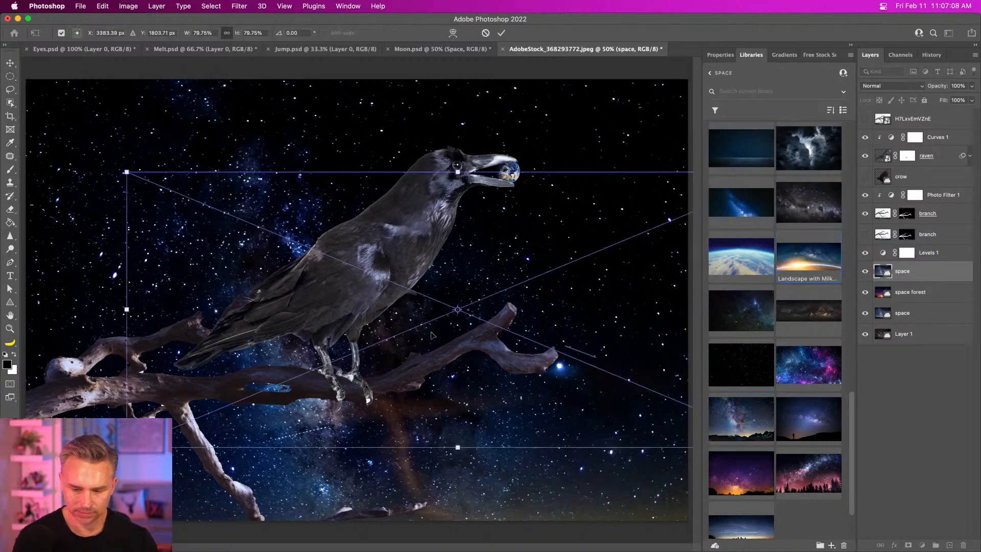
left_click_drag(232, 287, 473, 394)
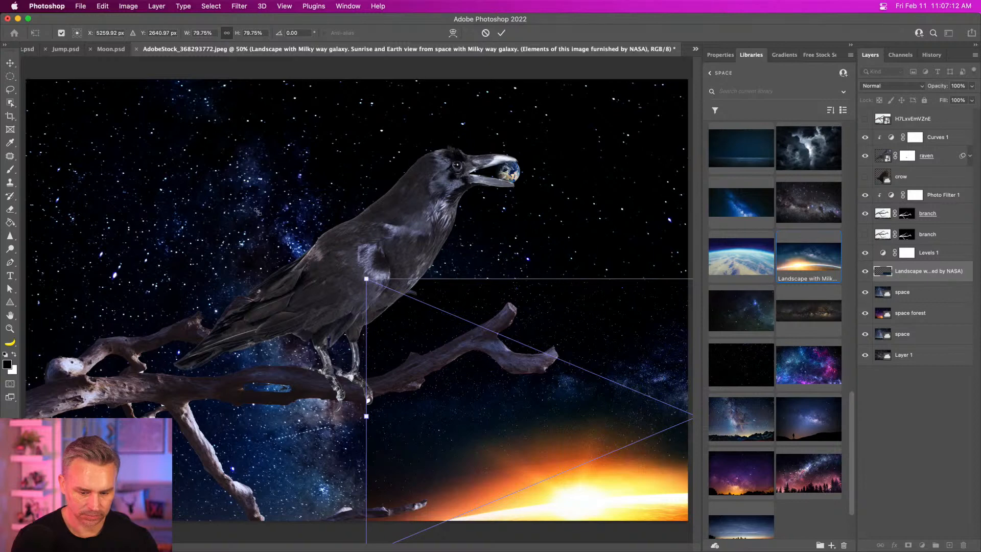
left_click_drag(367, 279, 1, 2)
left_click_drag(295, 334, 228, 355)
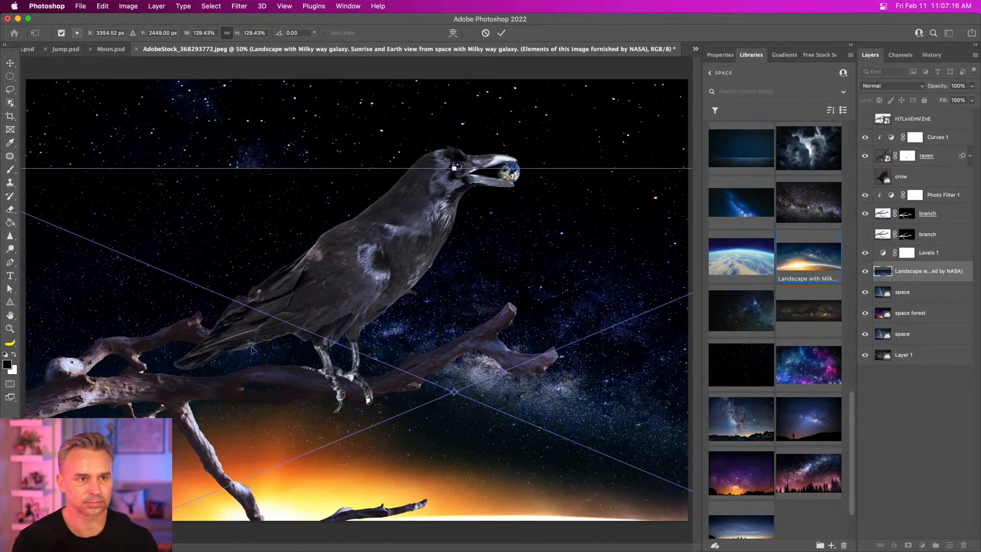
key("Return")
Browse the remaining Space library images, then search Free Stock Search 2 Pro for galaxy photos
scroll(778, 280, "up", 1)
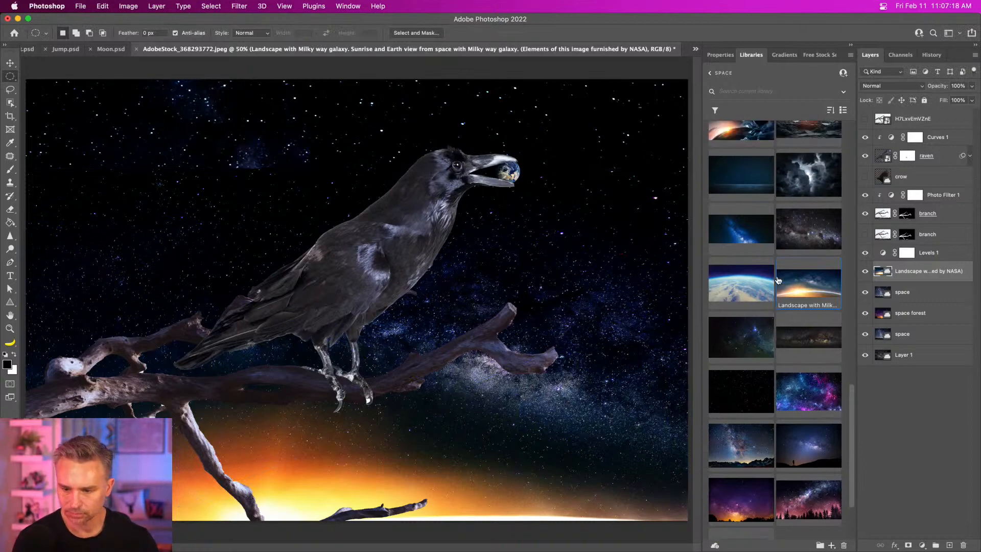
scroll(779, 280, "up", 10)
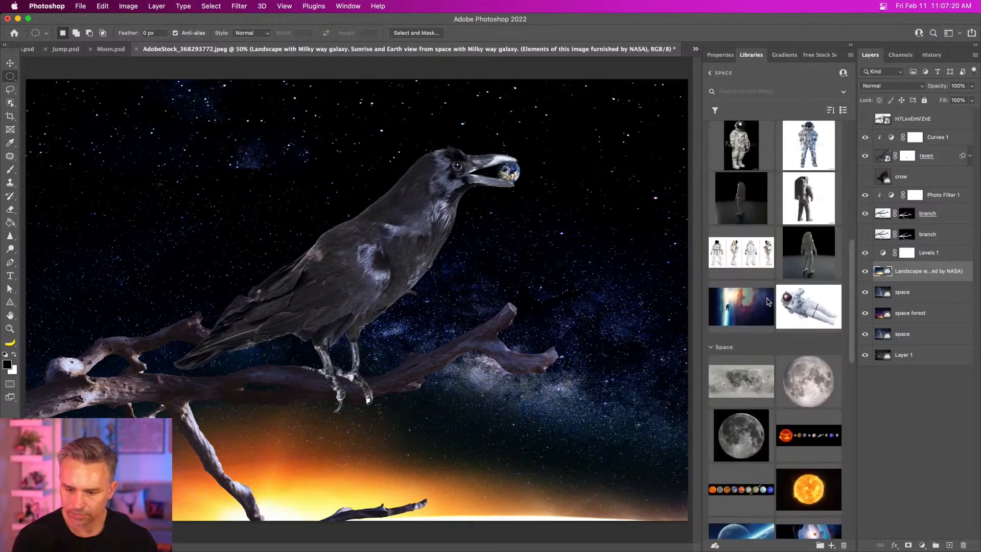
scroll(737, 321, "up", 6)
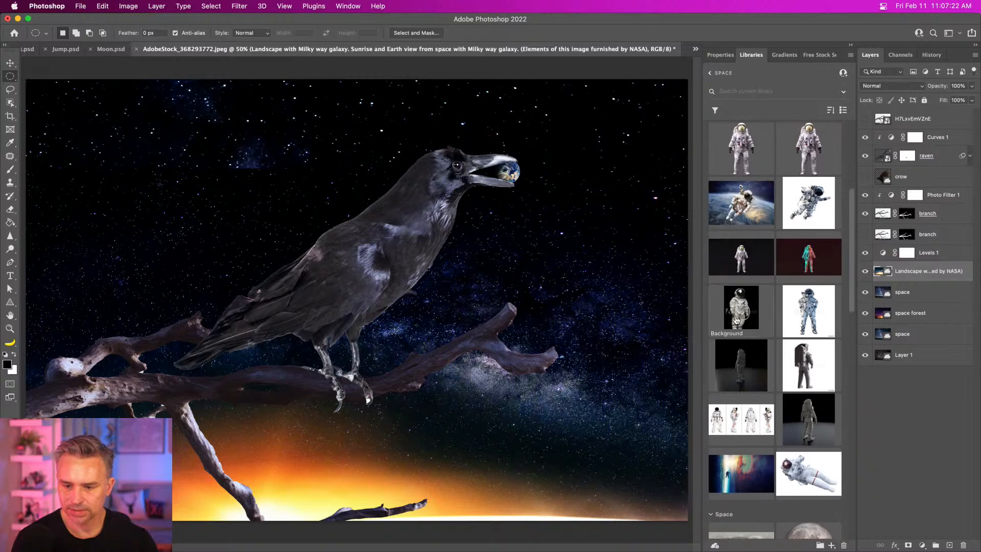
scroll(737, 320, "up", 8)
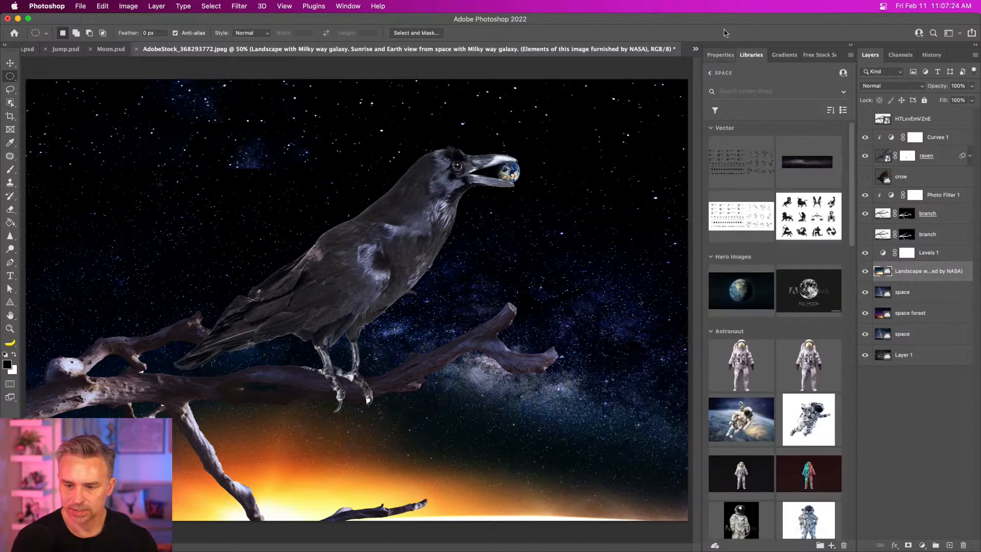
left_click(819, 54)
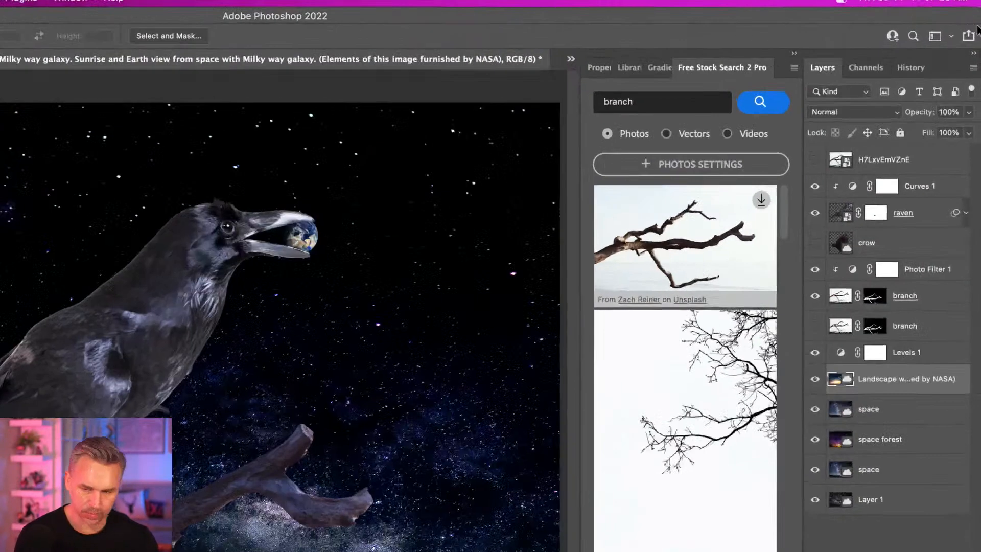
double_click(613, 99)
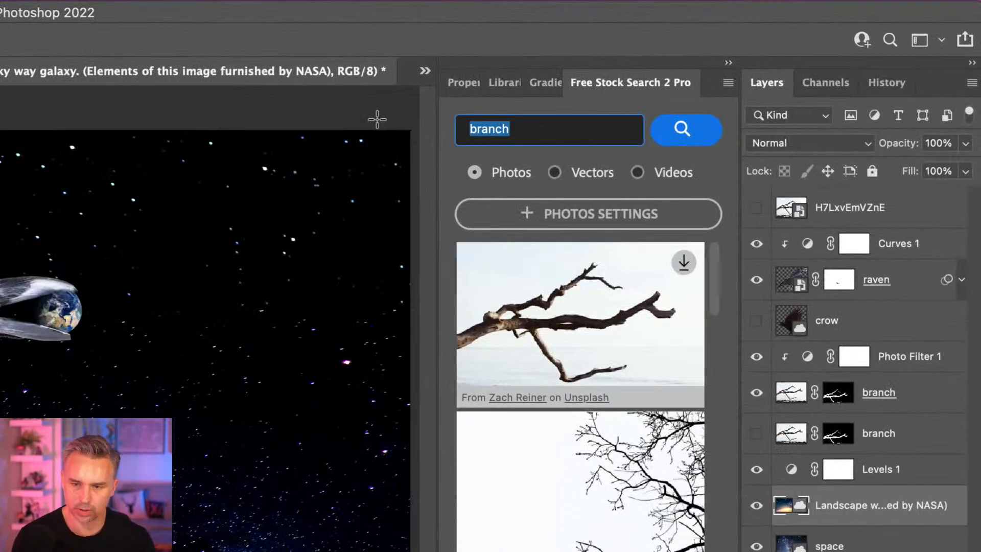
type("galaxy")
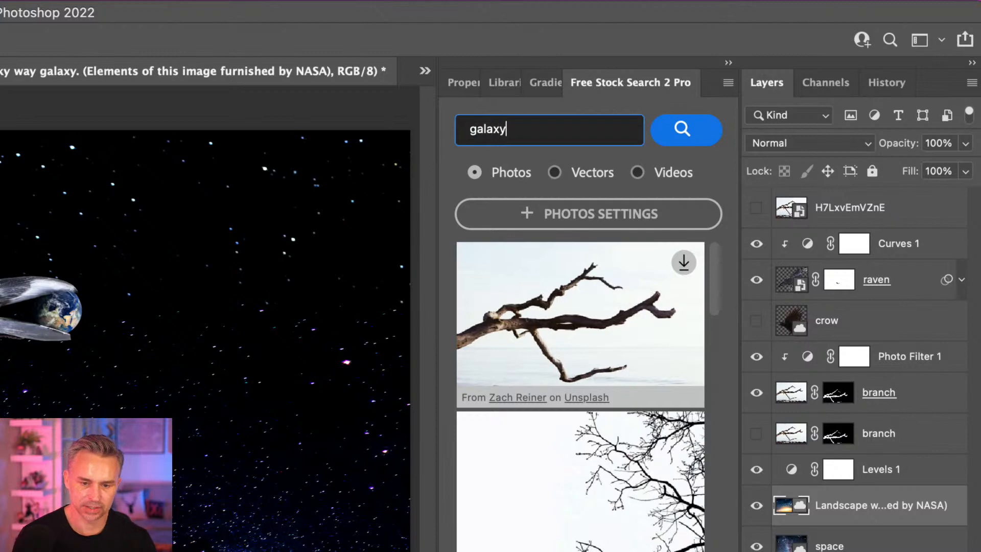
key("Return")
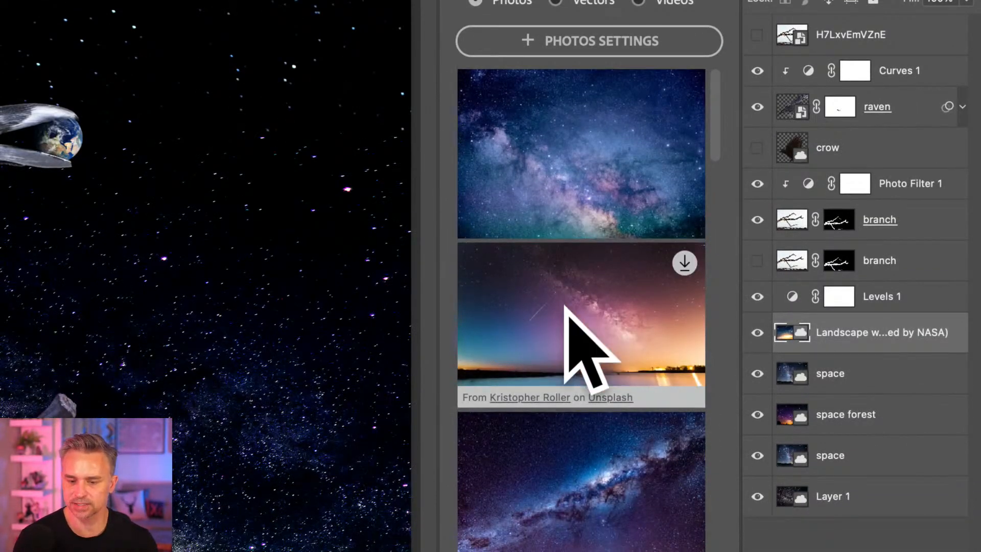
Open the galaxy photo with the lakeside sunset at 5472 x 3648, paste it above the raven composite's landscape layer and close its document unsaved
left_click(685, 263)
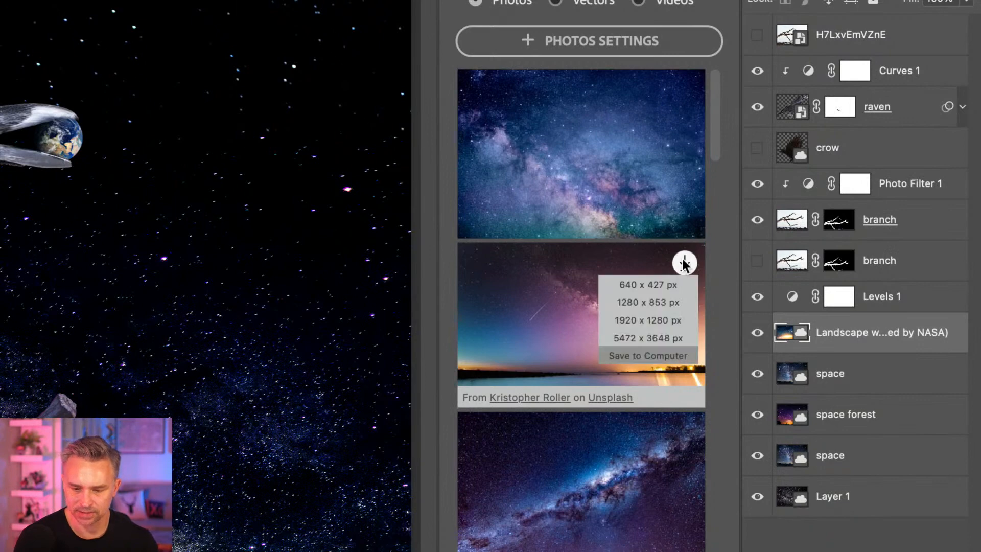
left_click(650, 338)
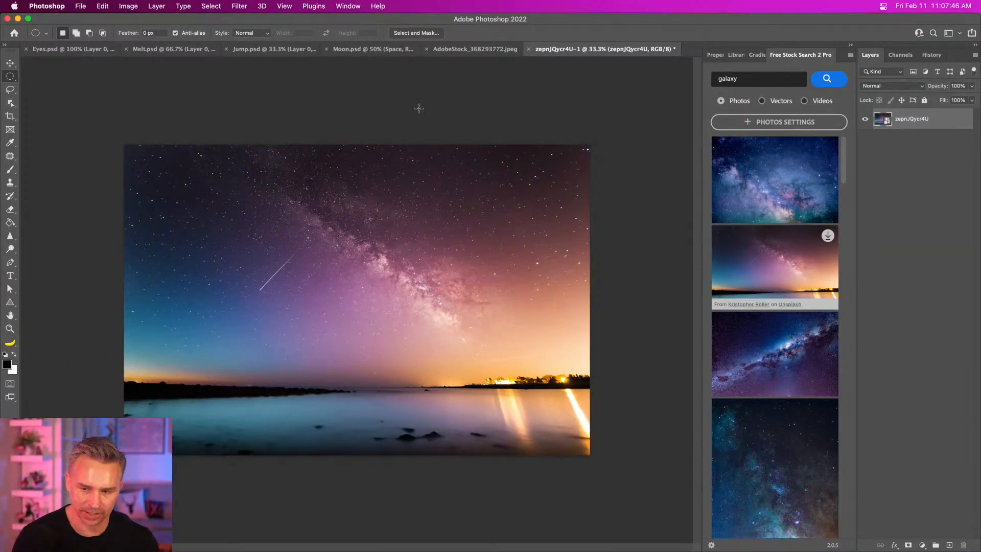
key("super+a")
key("super+w")
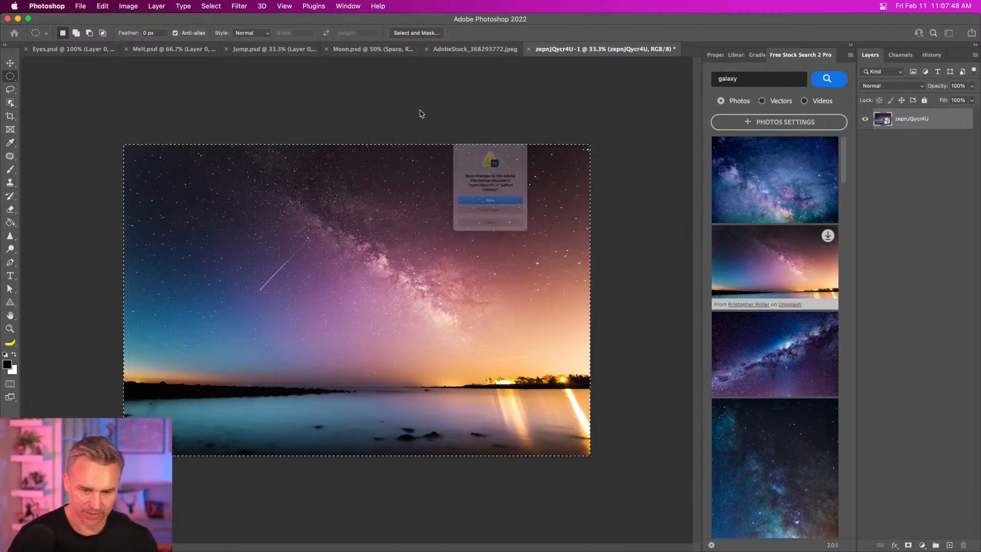
left_click(477, 227)
key("super+v")
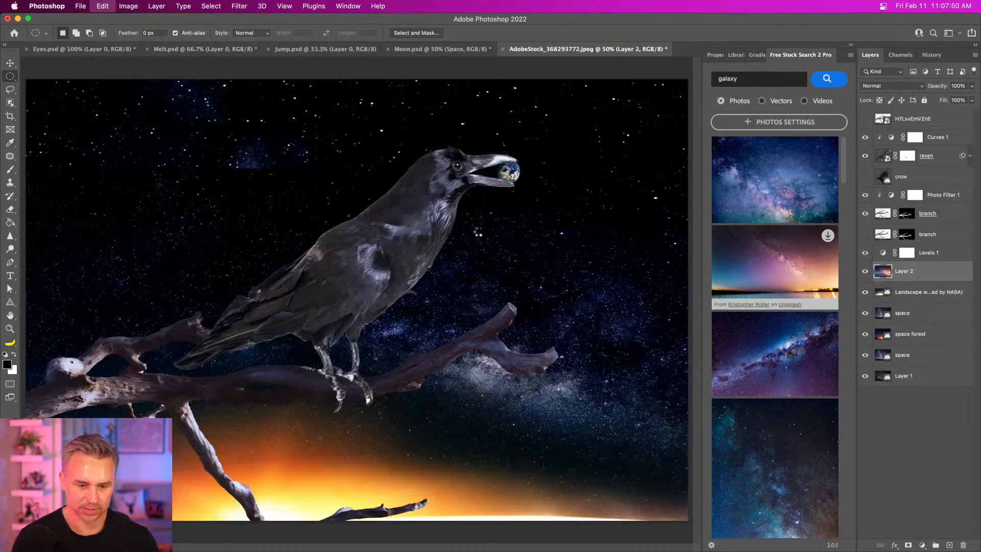
Enlarge the lakeside sunset galaxy layer to about 143% and shift it until its Milky Way and orange glow fill the canvas behind the raven
key("v")
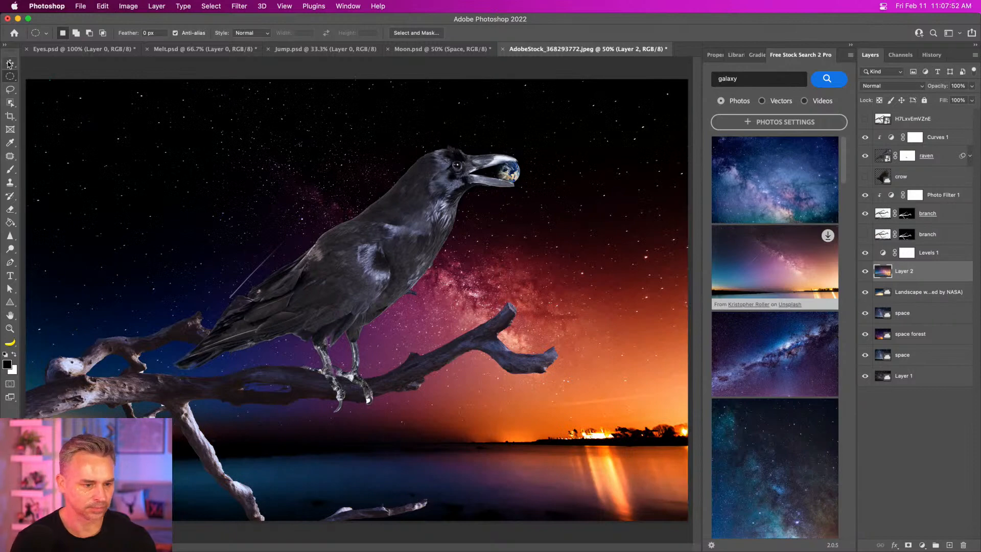
left_click_drag(363, 233, 391, 339)
key("super+t")
key("super+minus")
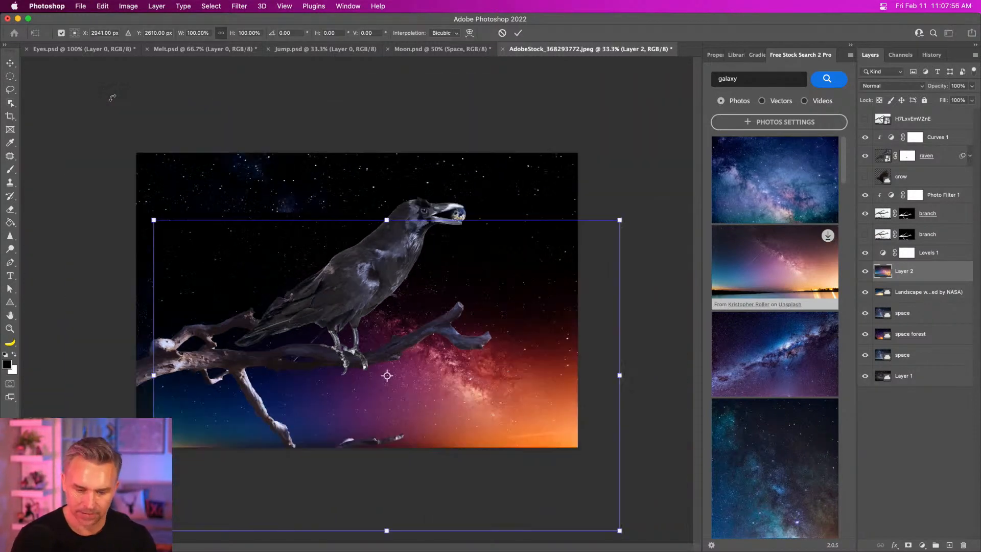
left_click_drag(1, 87, 2, 86)
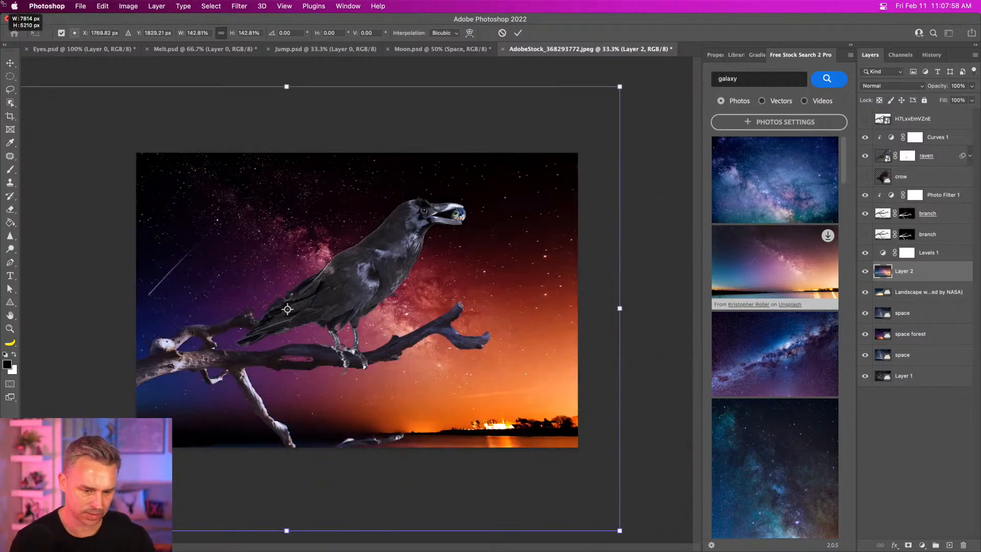
left_click_drag(223, 211, 279, 265)
key("Return")
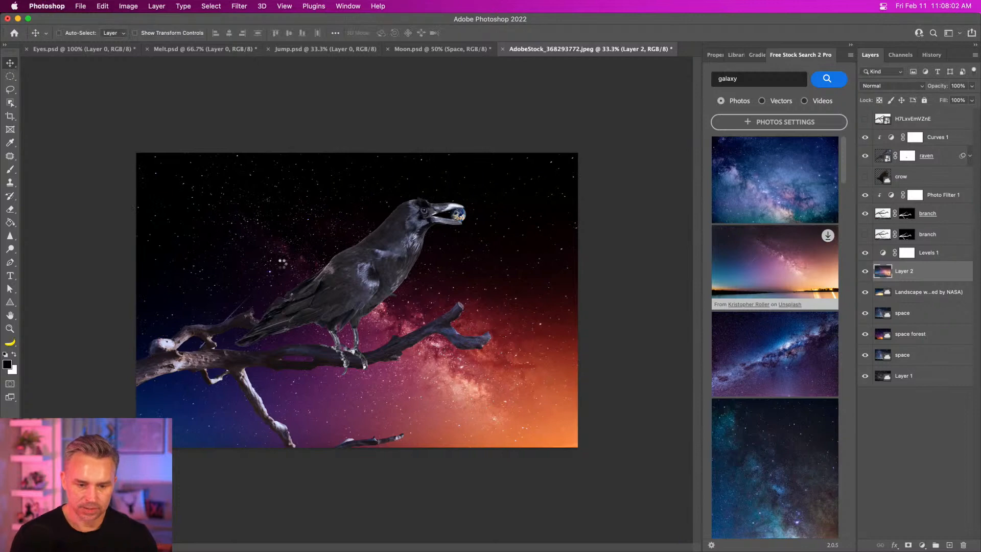
key("super+plus")
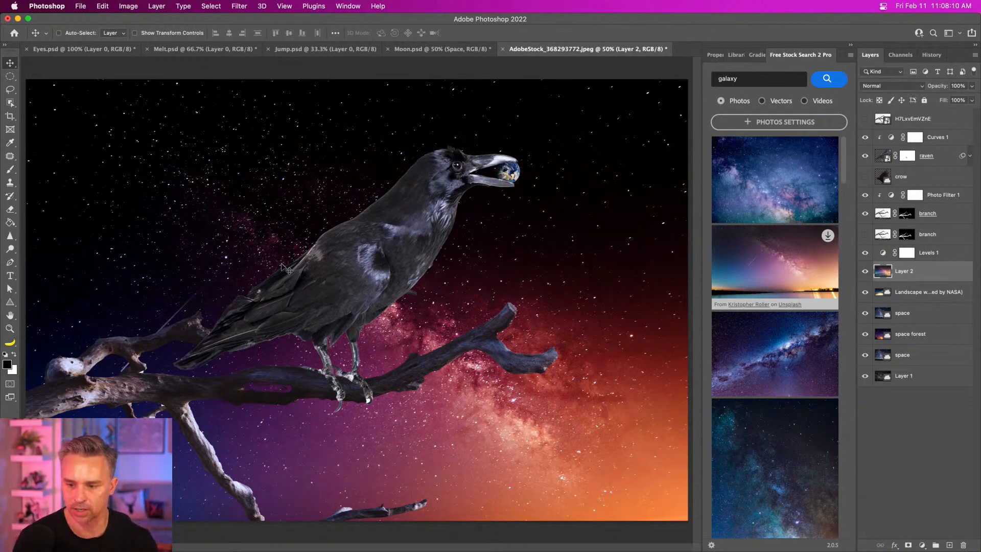
Move the hidden crow layer to the top of the layer stack, above H7LxvEmVZnE
left_click(919, 139)
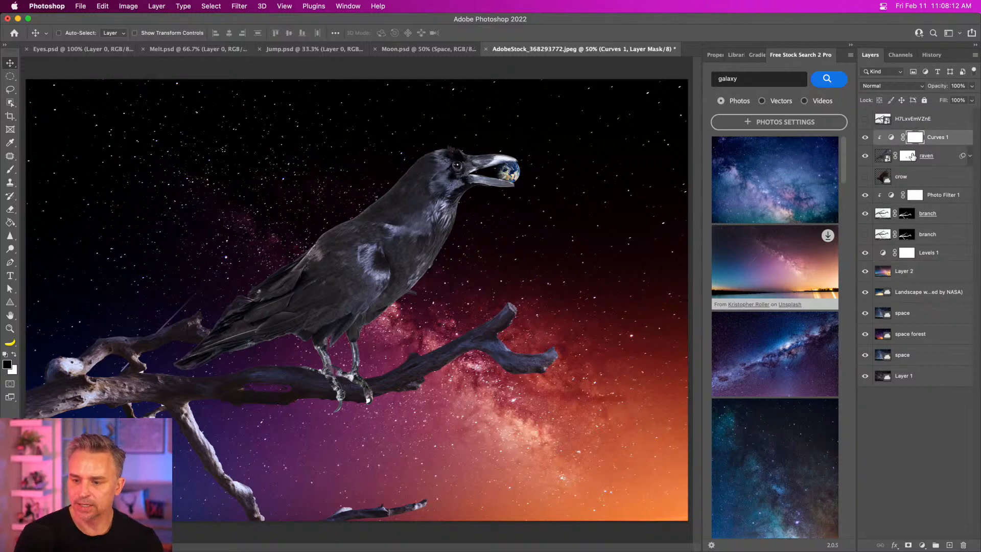
left_click(919, 157)
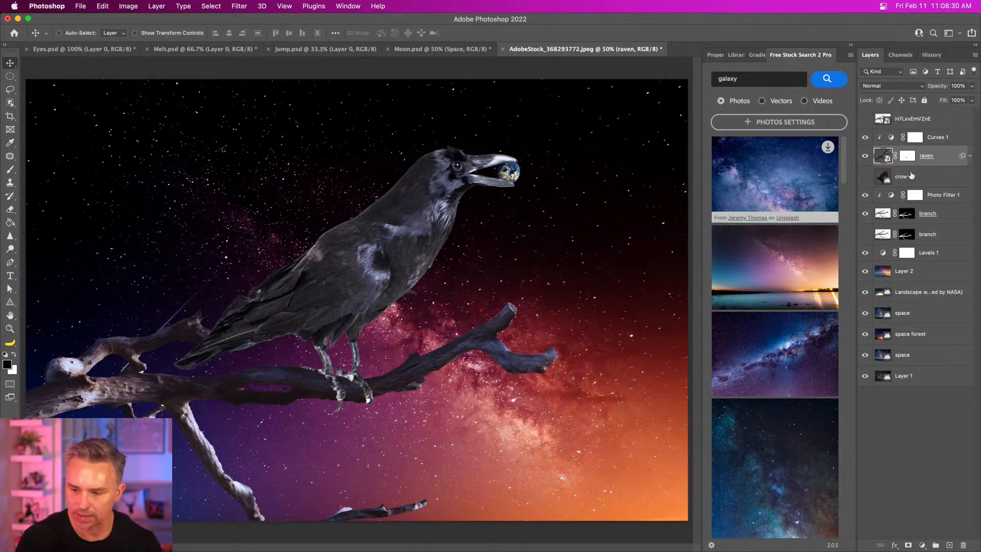
left_click_drag(914, 123, 915, 110)
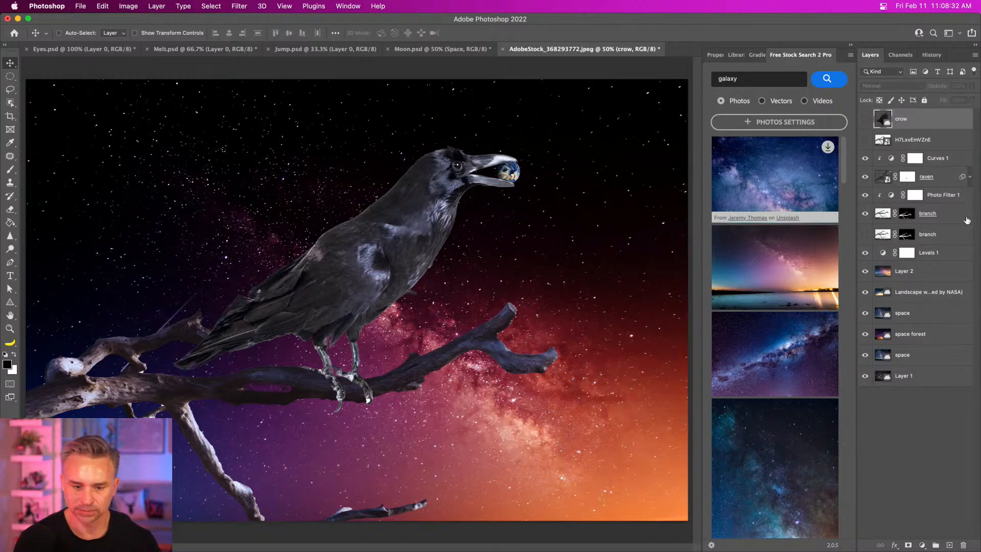
Group the Curves 1, raven, Photo Filter 1 and visible branch layers, name the group "raven and branch" and check its contents
left_click(938, 160)
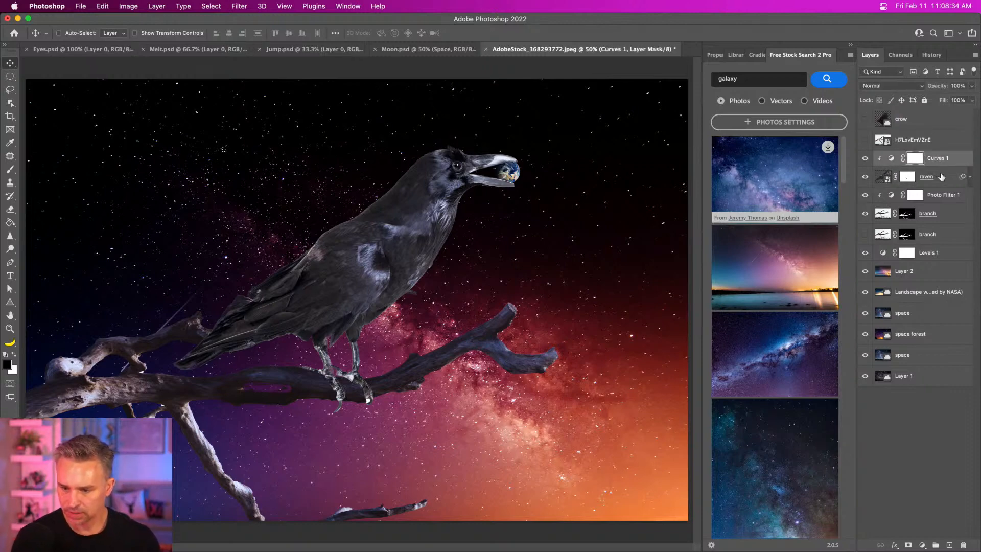
left_click(938, 215, "shift")
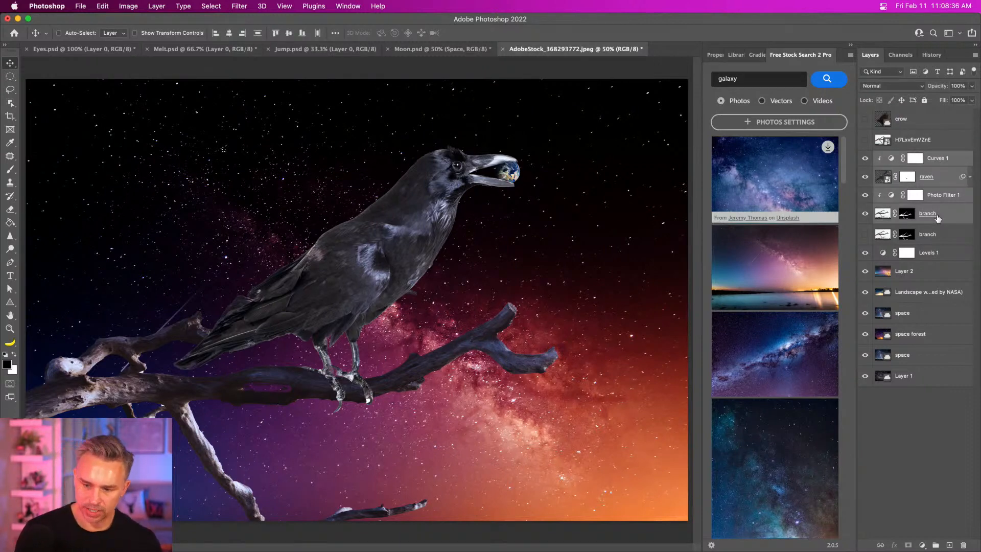
key("super+g")
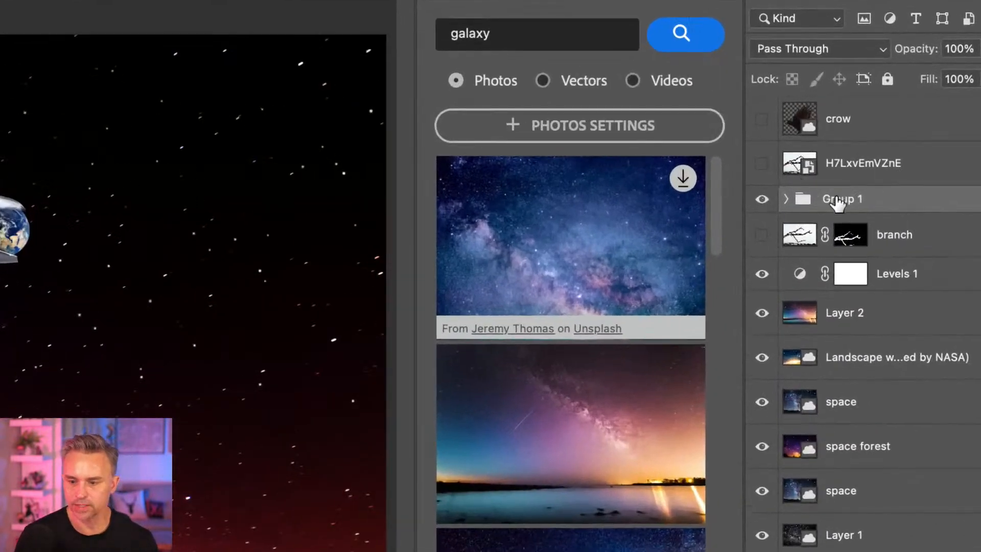
double_click(900, 155)
type("r")
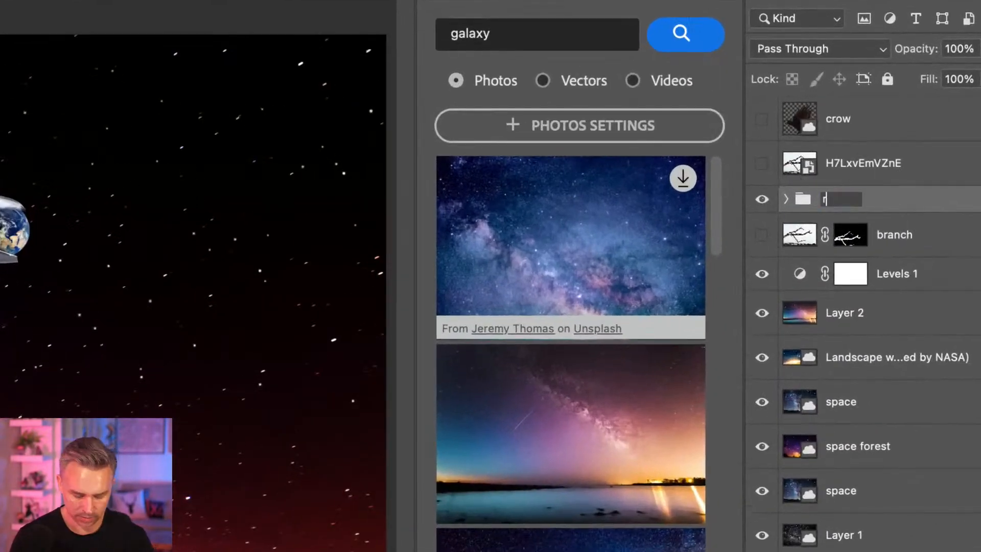
type("aven and branch")
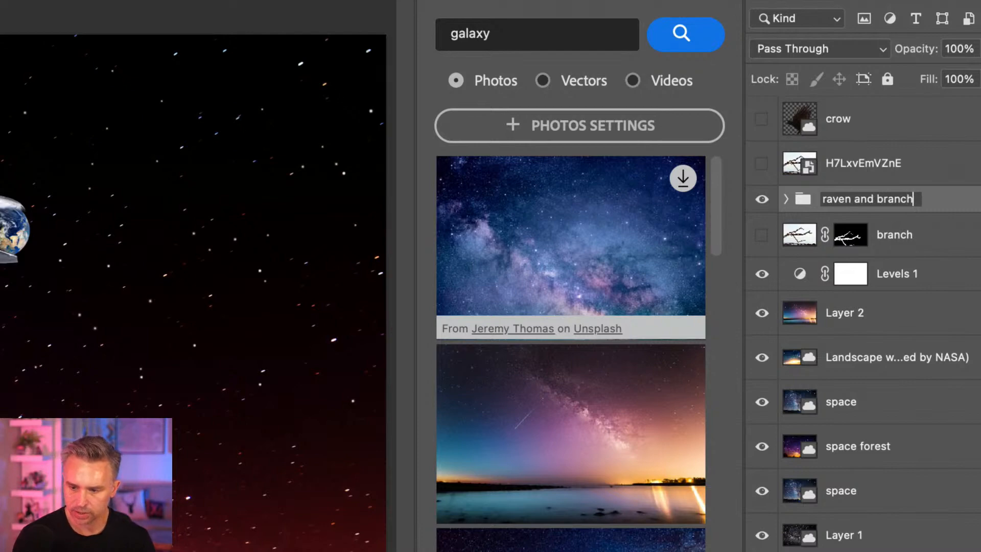
key("Return")
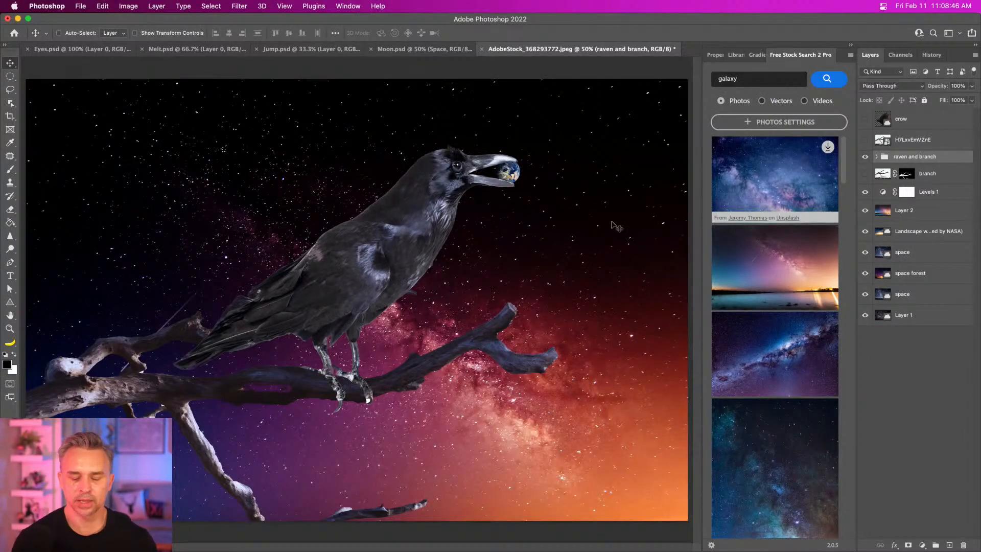
left_click(876, 157)
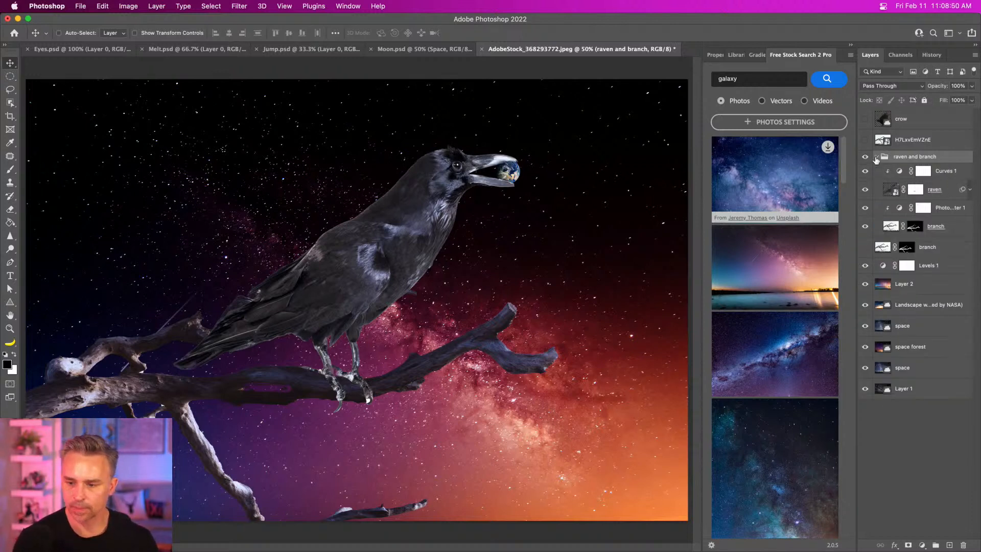
left_click(876, 157)
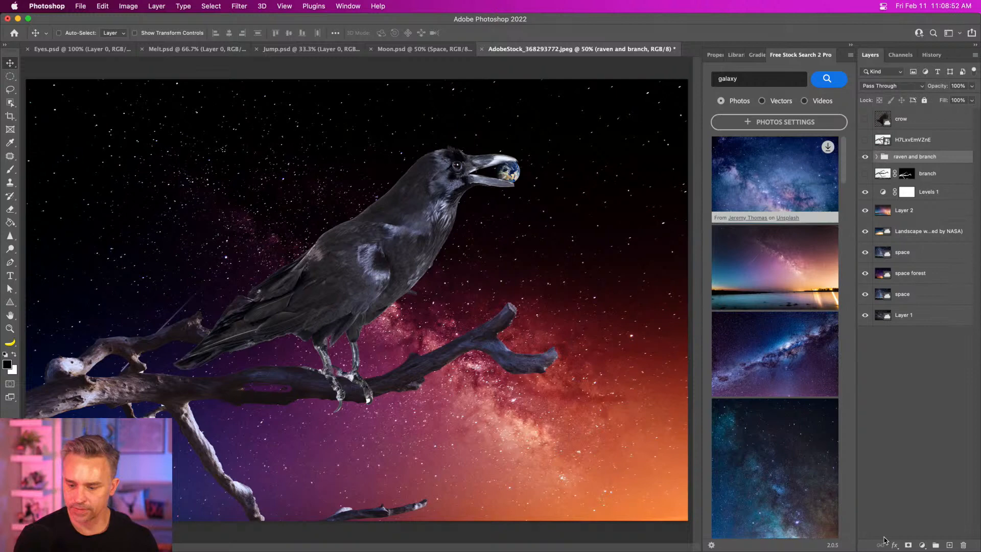
Add a Curves adjustment layer above the raven and branch group and clip it to the group
left_click(923, 545)
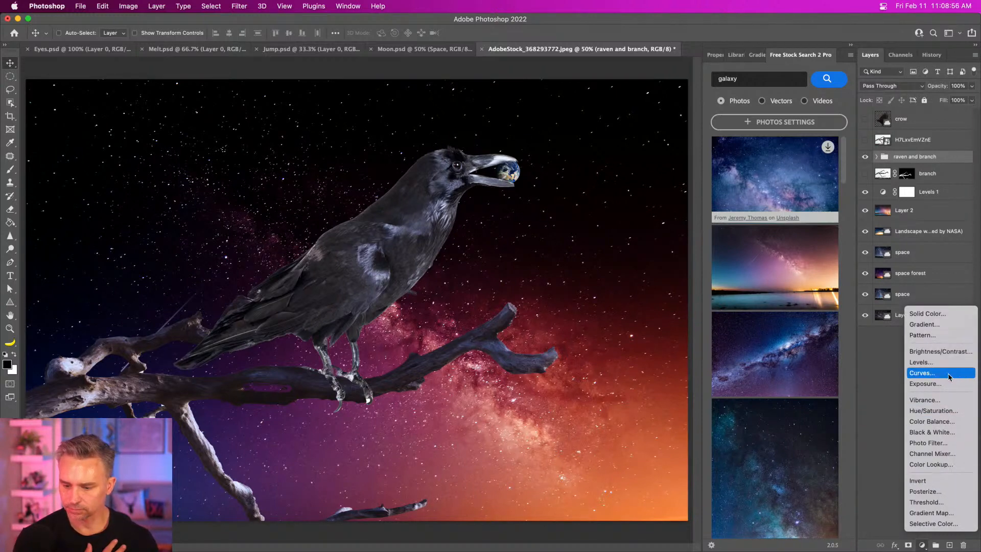
left_click(940, 373)
left_click(877, 173)
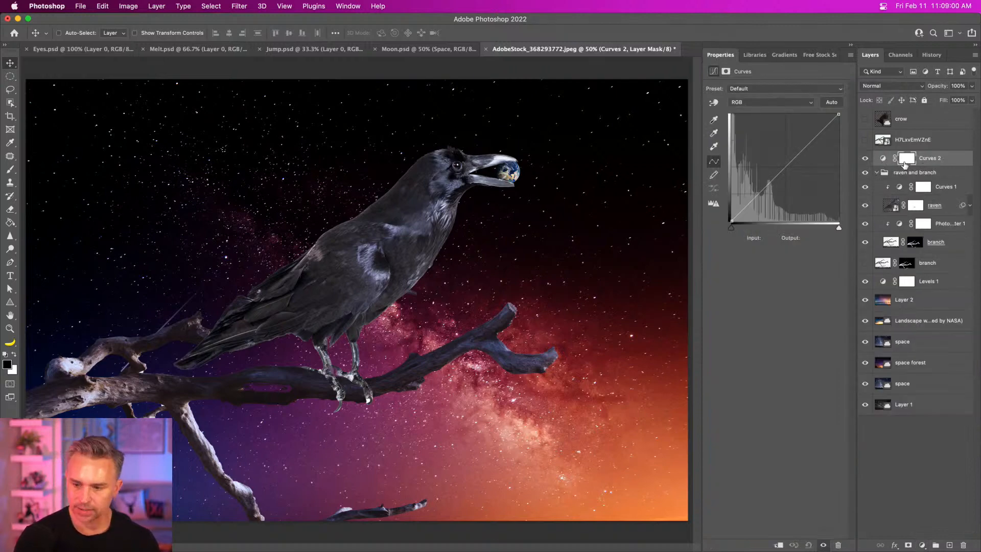
left_click(877, 173)
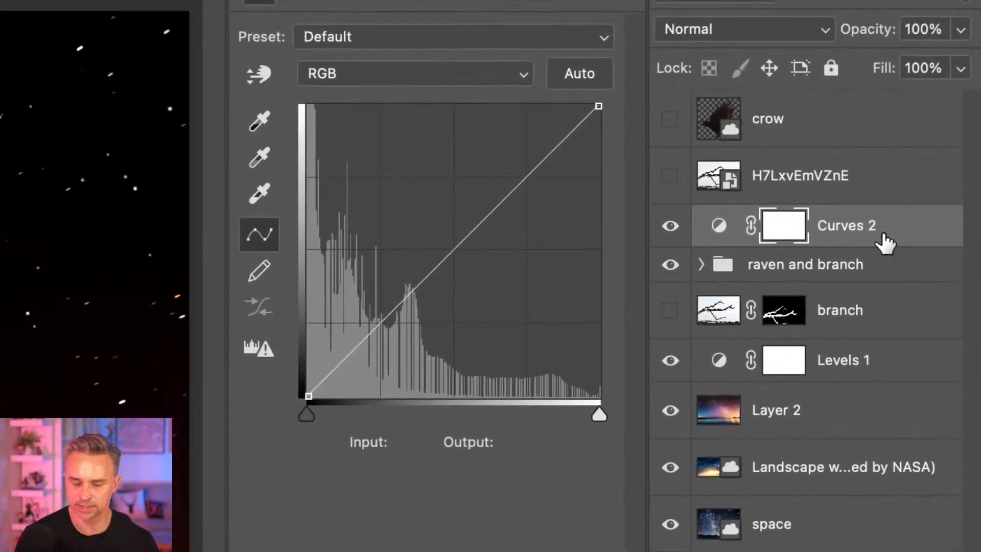
left_click_drag(951, 165, 943, 163)
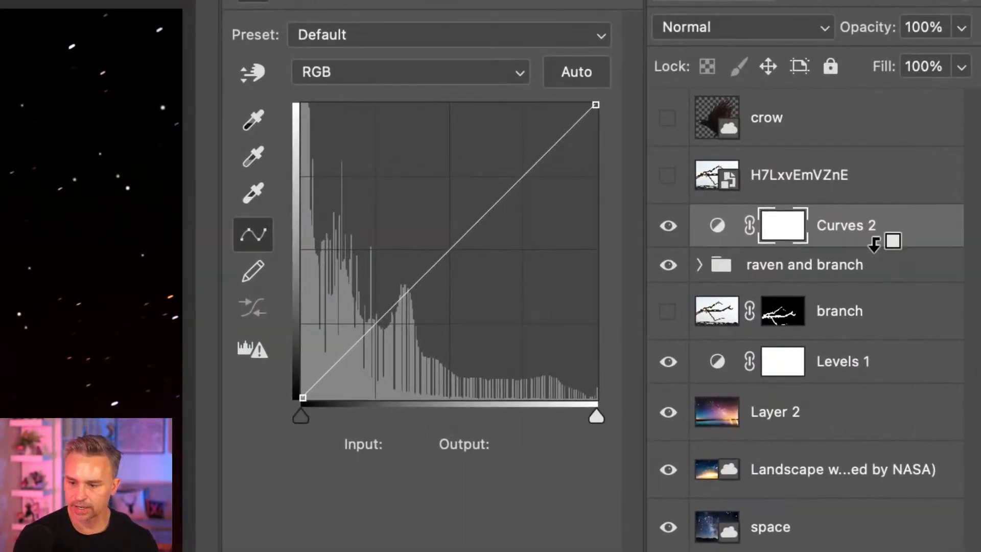
left_click(881, 241, "alt")
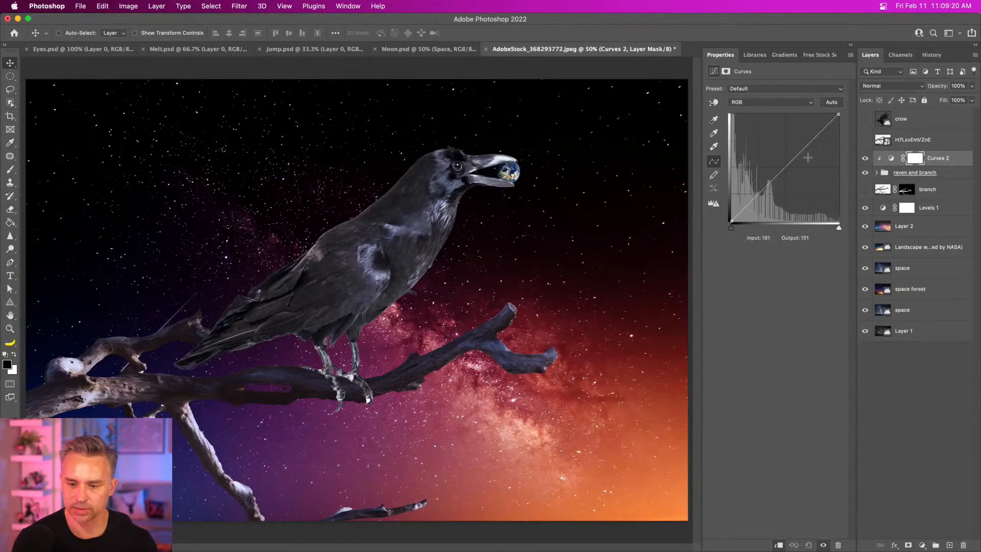
Brighten the raven and branch with Curves 2, raising a highlight point to input 159, output 205 and adding a midtone point
left_click_drag(794, 158, 816, 189)
left_click_drag(775, 143, 799, 135)
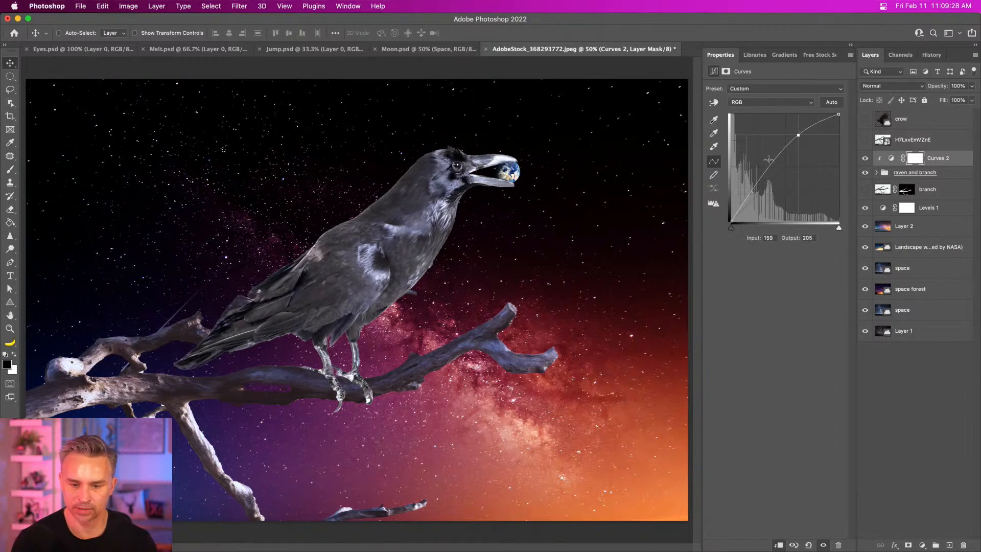
mouse_move(774, 167)
left_mouse_down()
mouse_move(779, 176)
mouse_move(773, 164)
left_mouse_up()
left_click(962, 162)
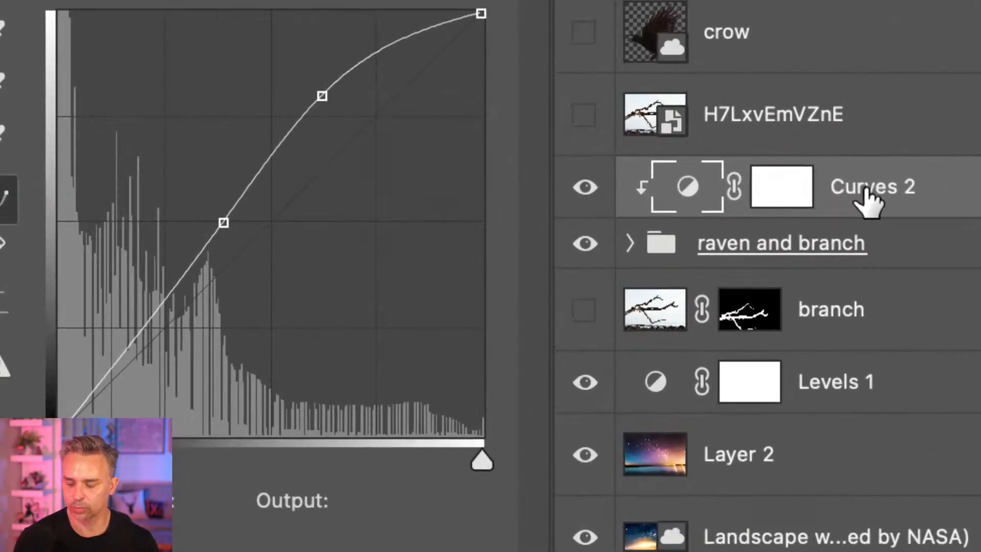
Move Curves 2 inside the raven and branch group above Curves 1, and toggle its visibility to compare the effect on the background
left_click(630, 244)
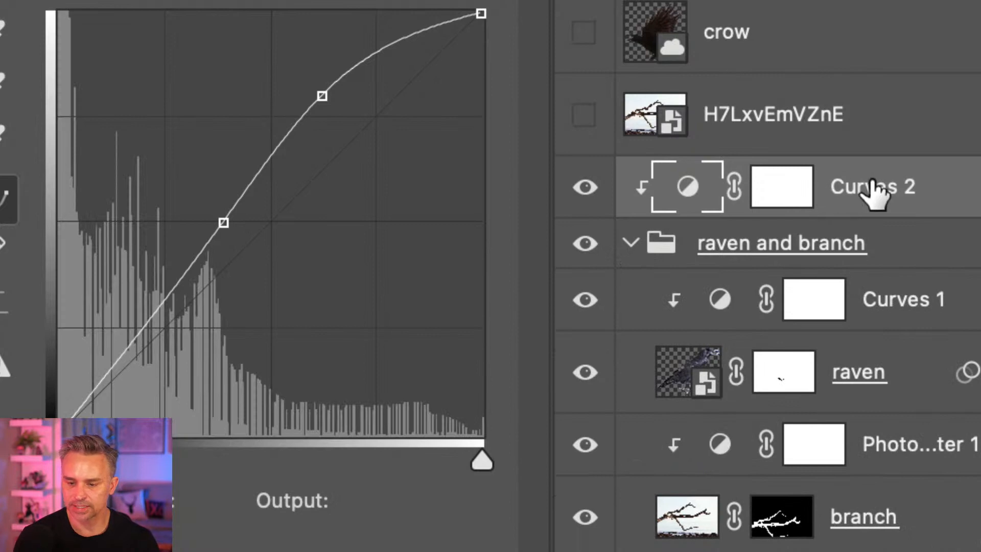
left_click_drag(872, 193, 818, 270)
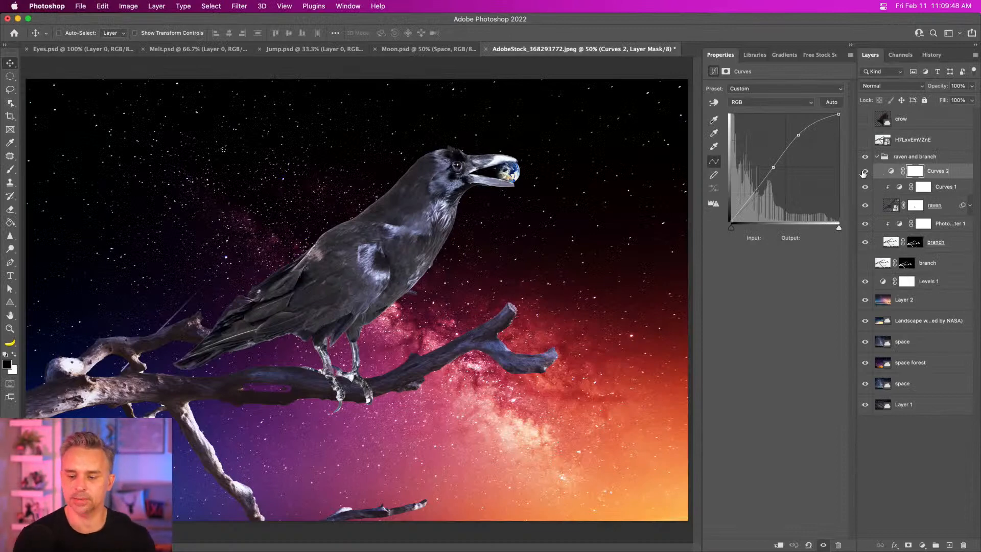
left_click(865, 172)
left_click(865, 172)
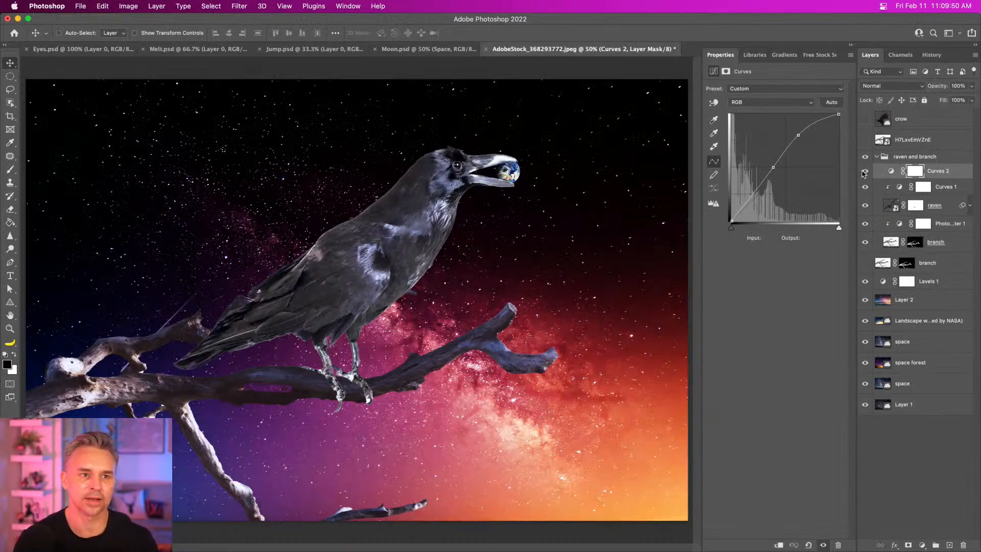
left_click(864, 171)
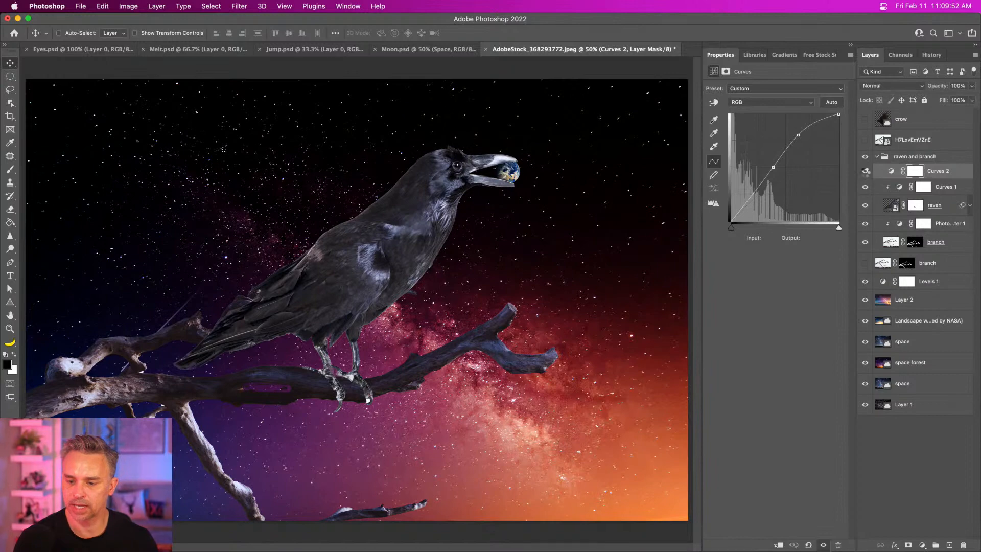
left_click(865, 172)
Exaggerate the Curves 2 brightening by raising both points, the lower one to input 48, output 168, and compare before and after
left_click_drag(798, 134, 795, 121)
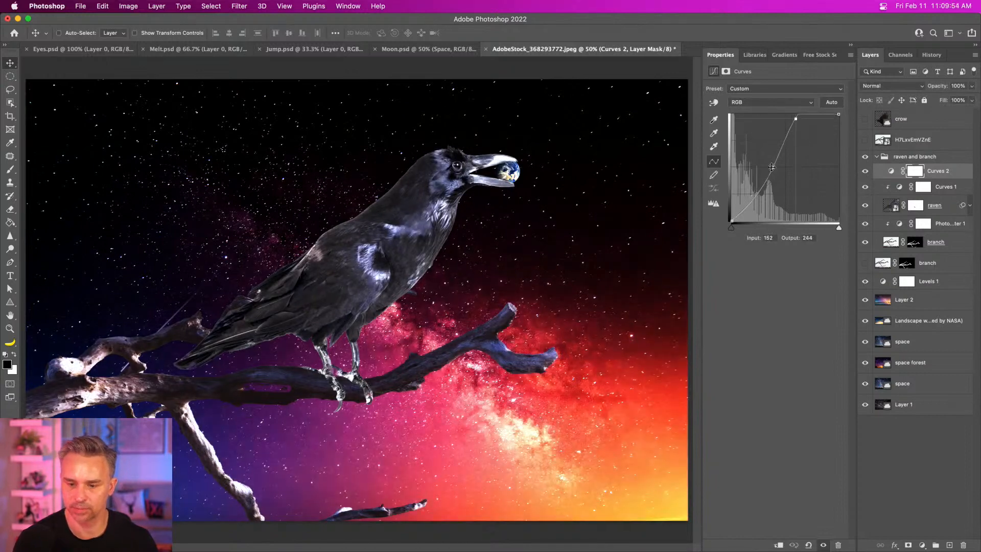
left_click_drag(792, 185, 773, 199)
mouse_move(756, 156)
left_mouse_down()
mouse_move(750, 146)
mouse_move(757, 151)
left_mouse_up()
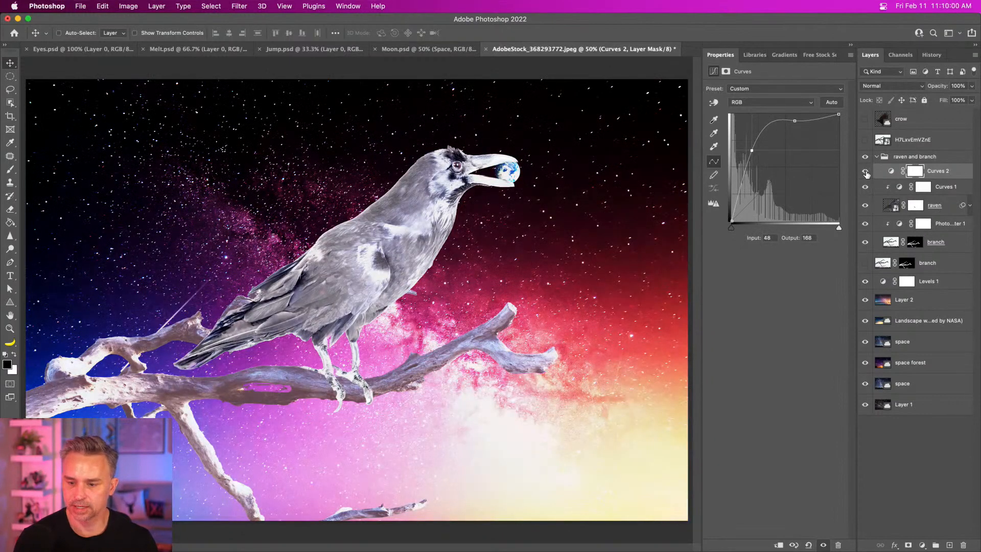
left_click(866, 171)
left_click(866, 170)
left_click(866, 170)
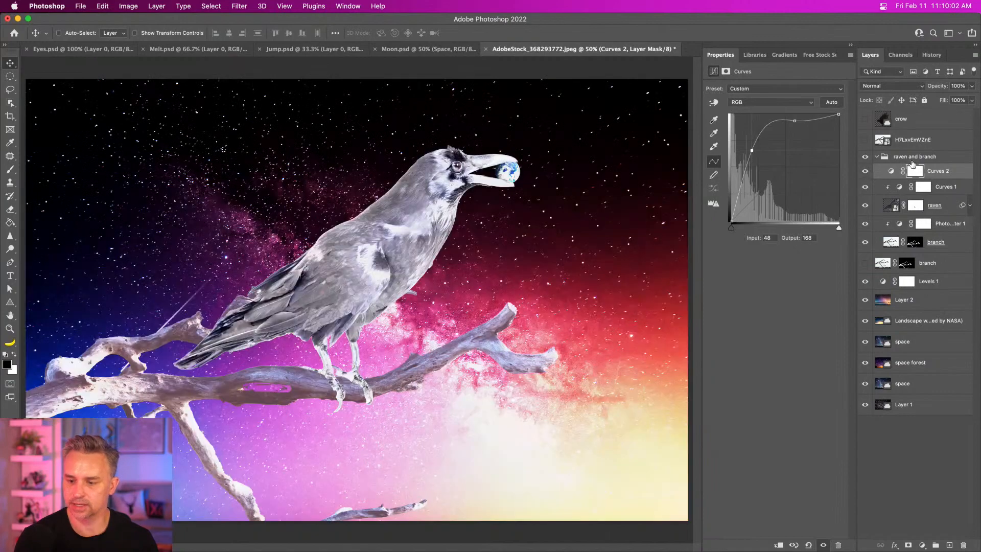
Change the raven and branch group's blend mode to Normal, check Curves 2 on and off, and collapse the group
left_click(920, 156)
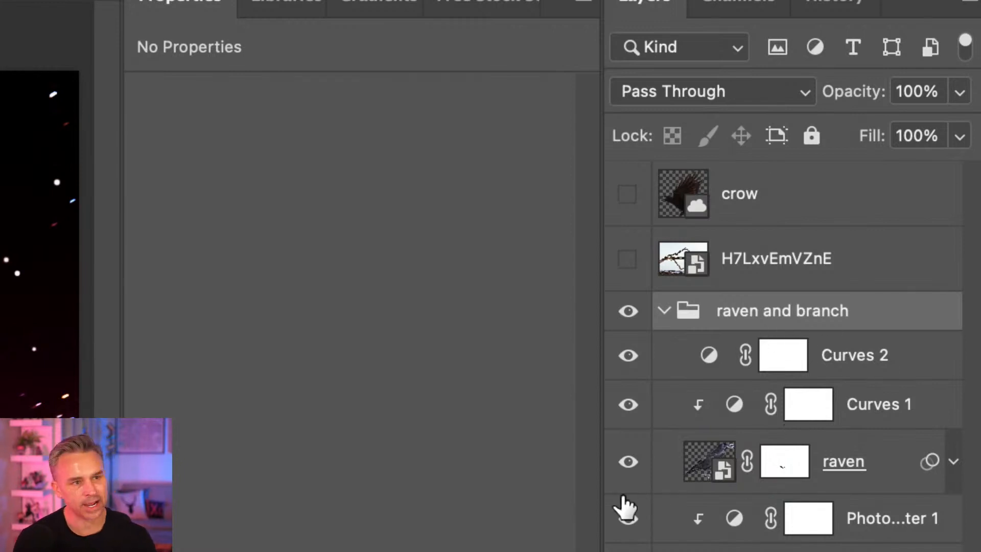
left_click(748, 89)
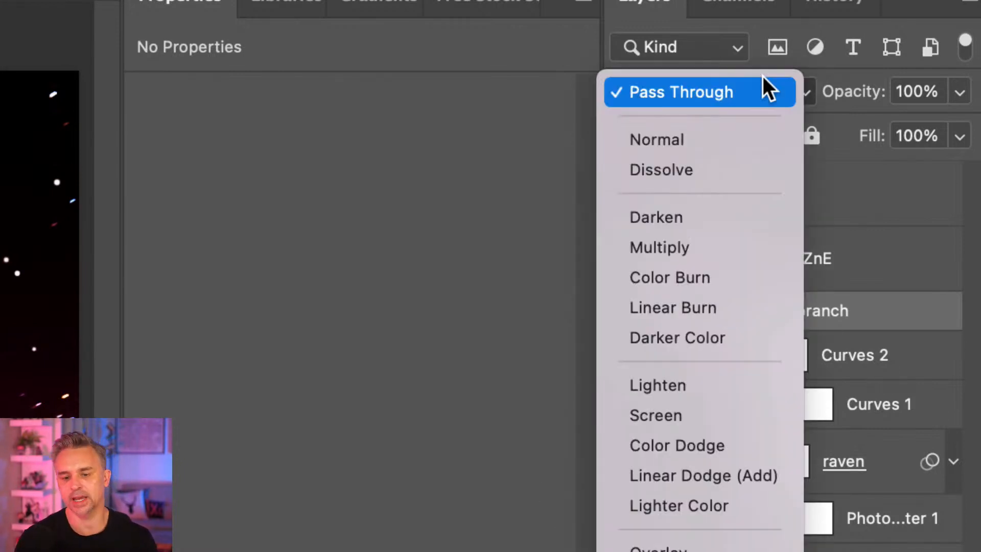
left_click(760, 135)
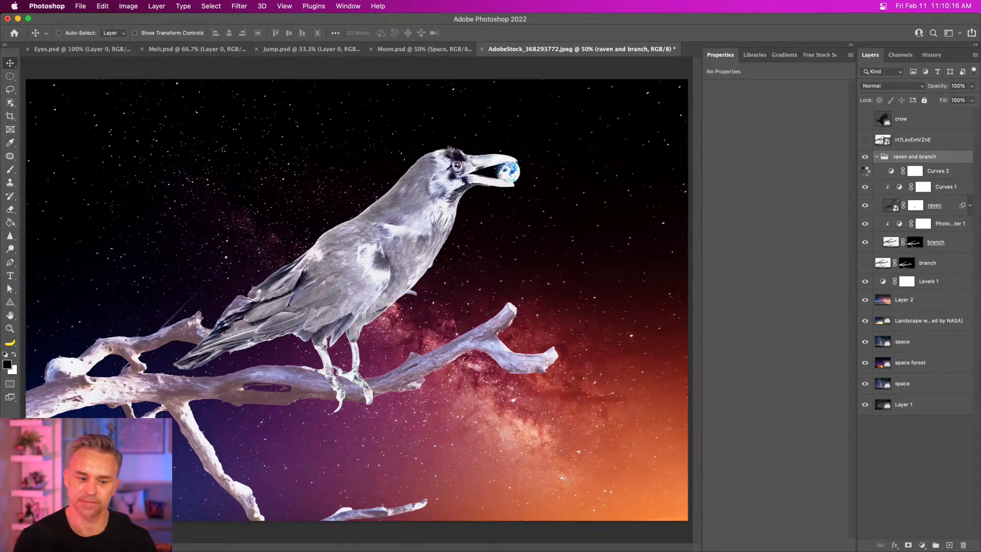
left_click(865, 172)
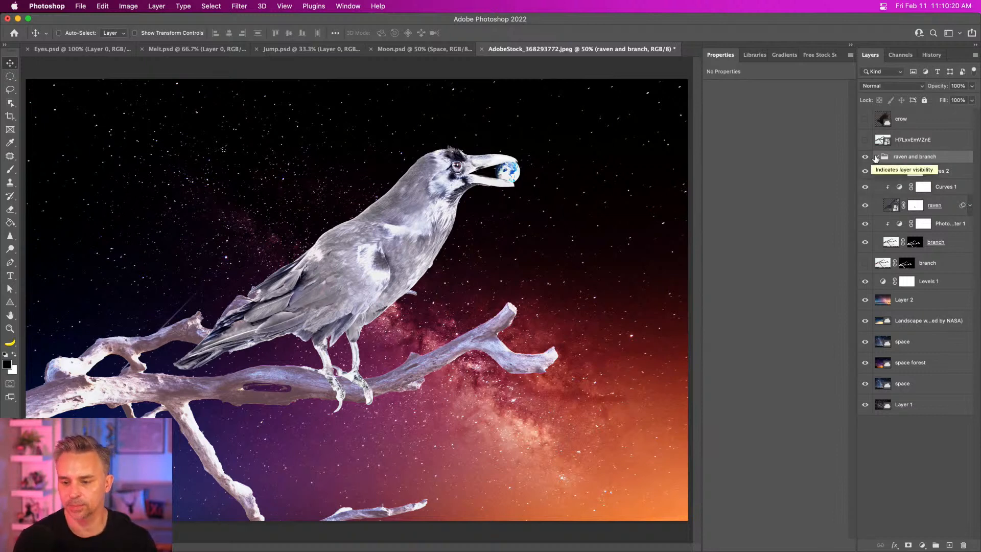
left_click(876, 157)
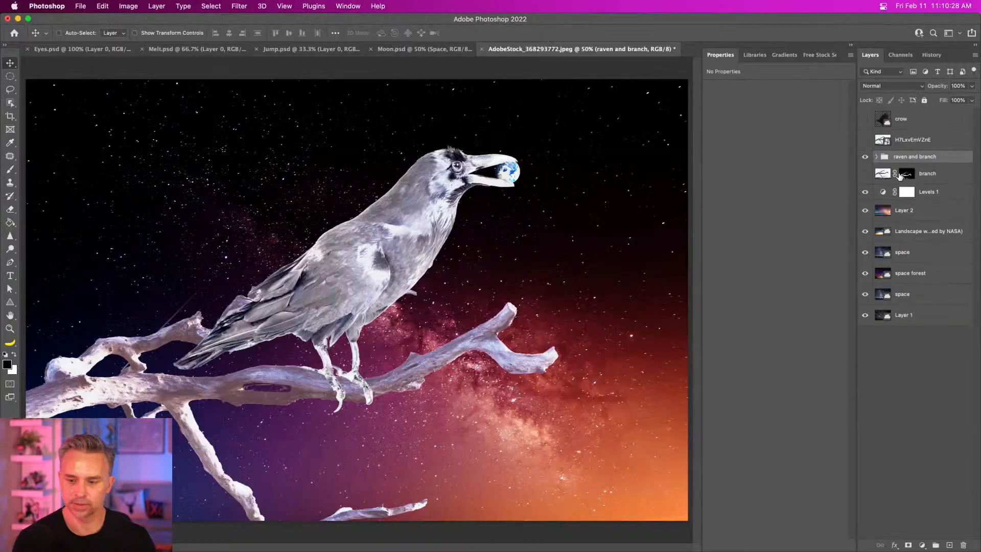
Expand the raven and branch group and lower the midtone point of Curves 2 to input 68, output 117
left_click(876, 157)
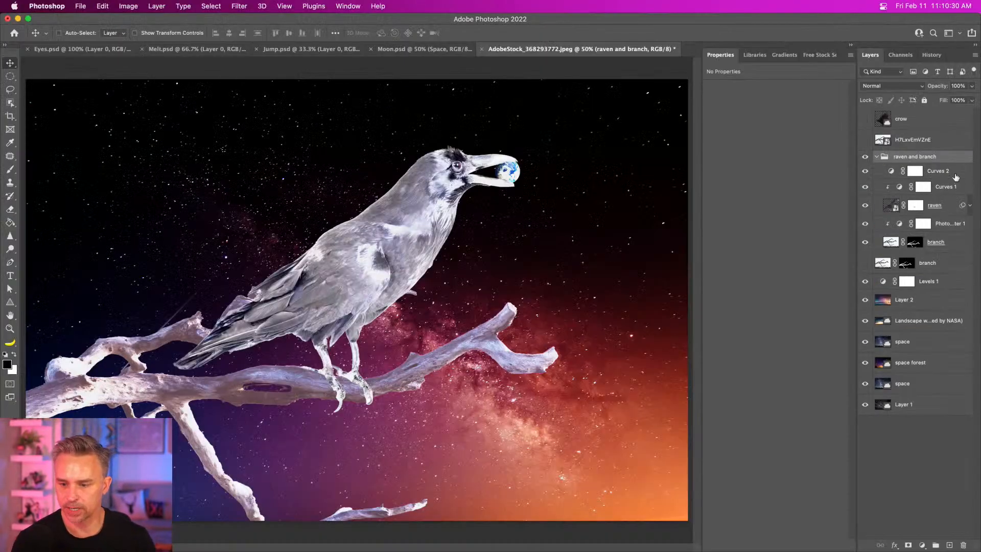
left_click(922, 170)
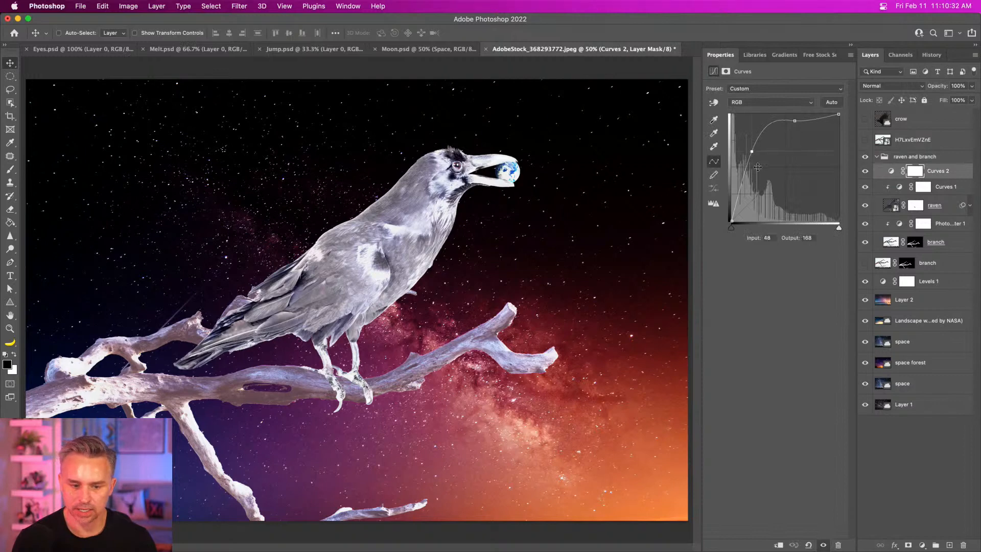
left_click_drag(752, 151, 766, 175)
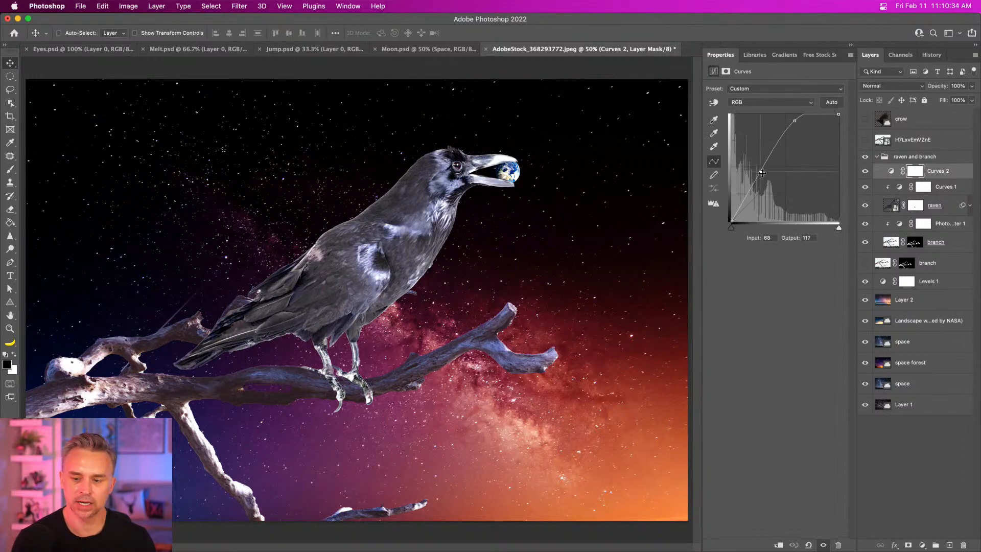
Add a Photo Filter adjustment above Curves 2 with Warming Filter (85) and set its density to 47%
left_click(923, 546)
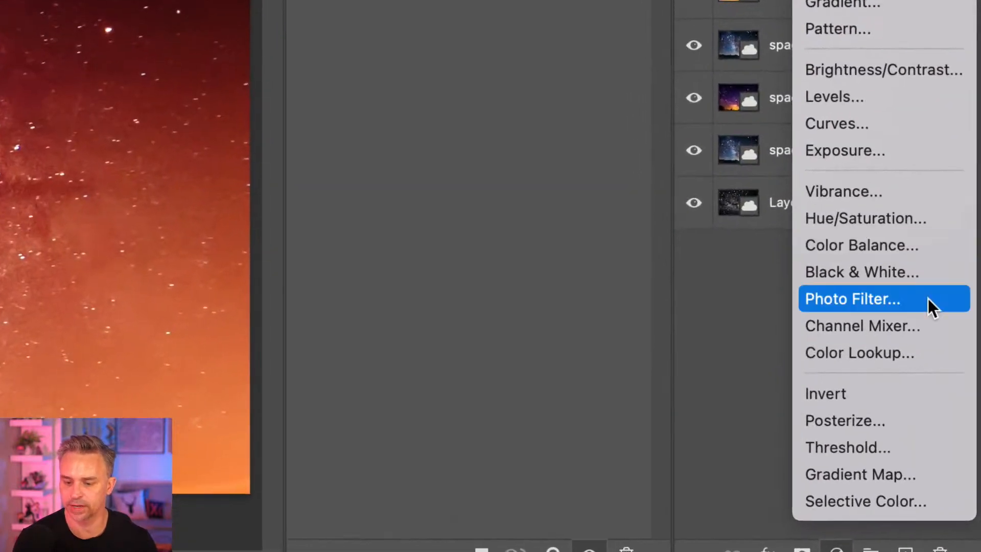
left_click(928, 299)
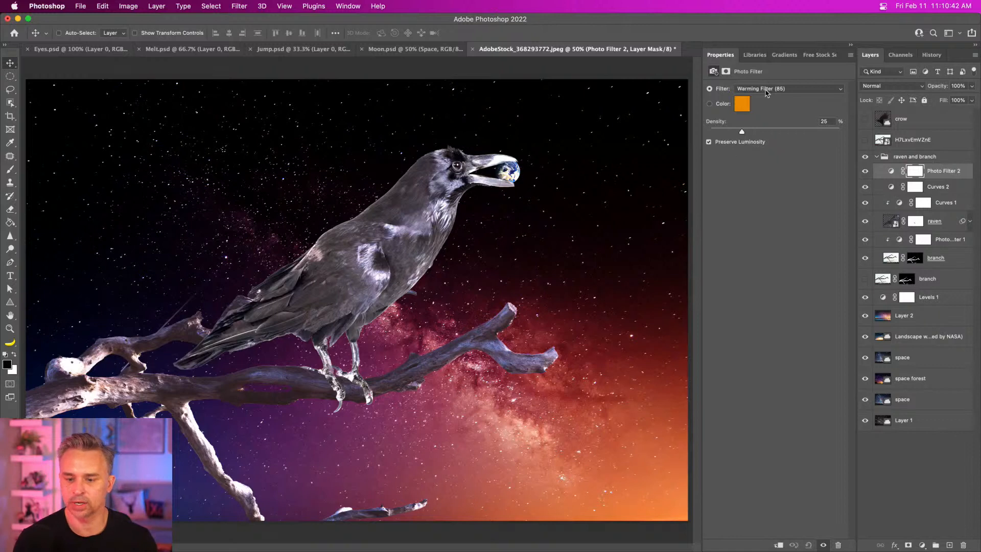
left_click_drag(810, 133, 766, 134)
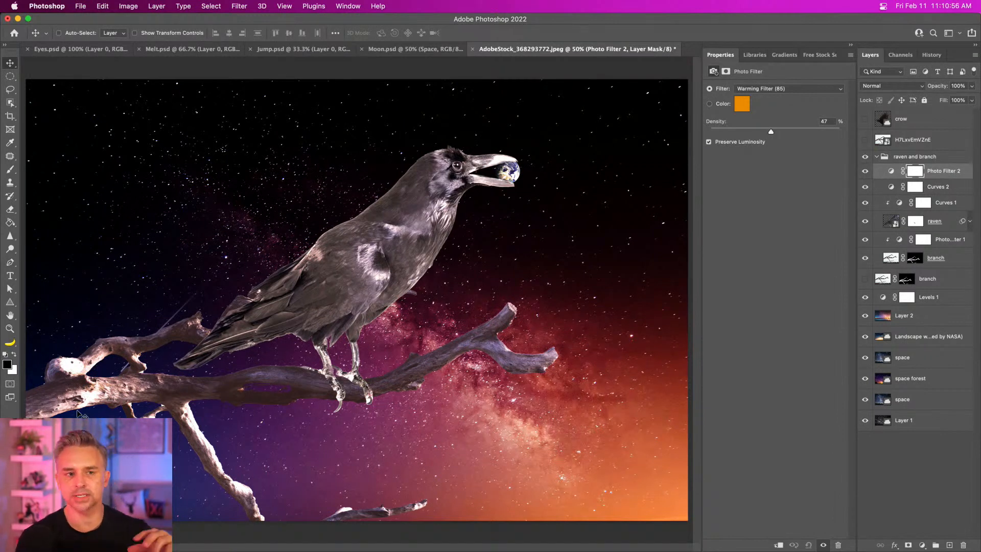
Create a new layer above Photo Filter 2, sample an orange, and refine the foreground color to e45a3f
left_click(949, 545)
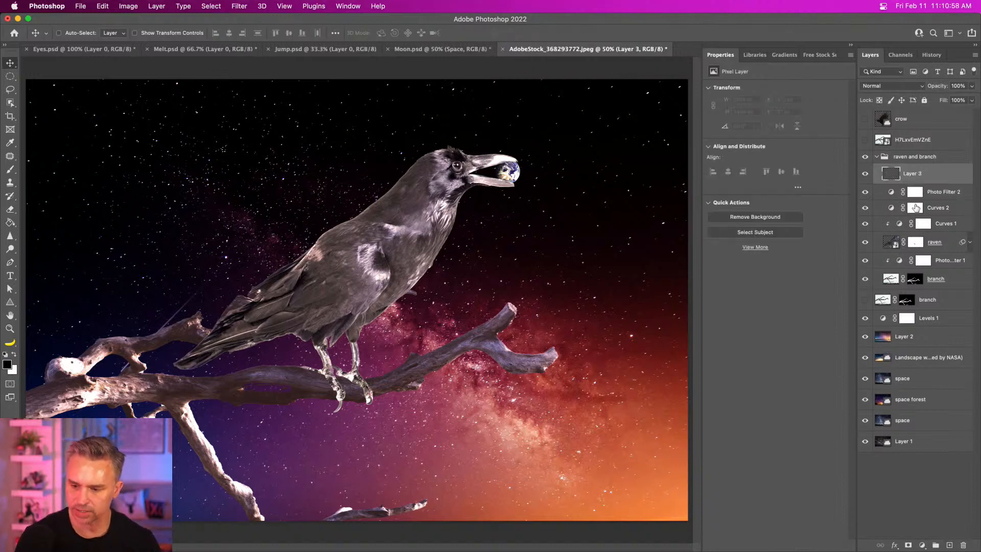
key("b")
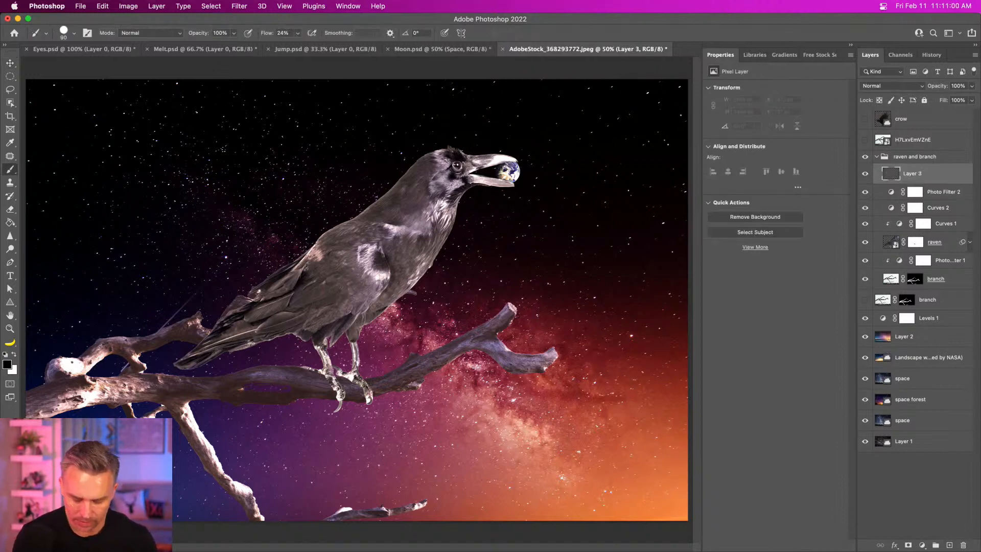
key("i")
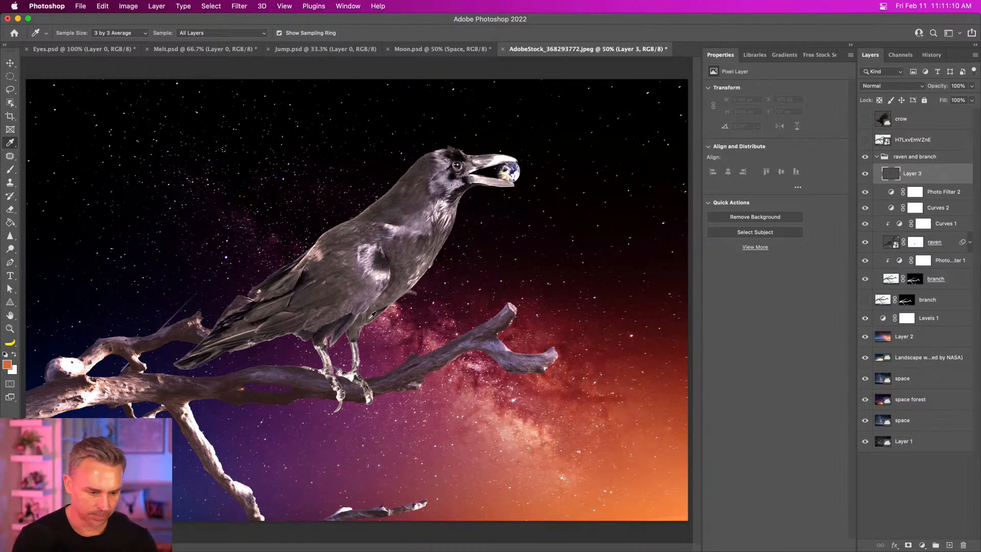
left_click(7, 366)
left_click(368, 244)
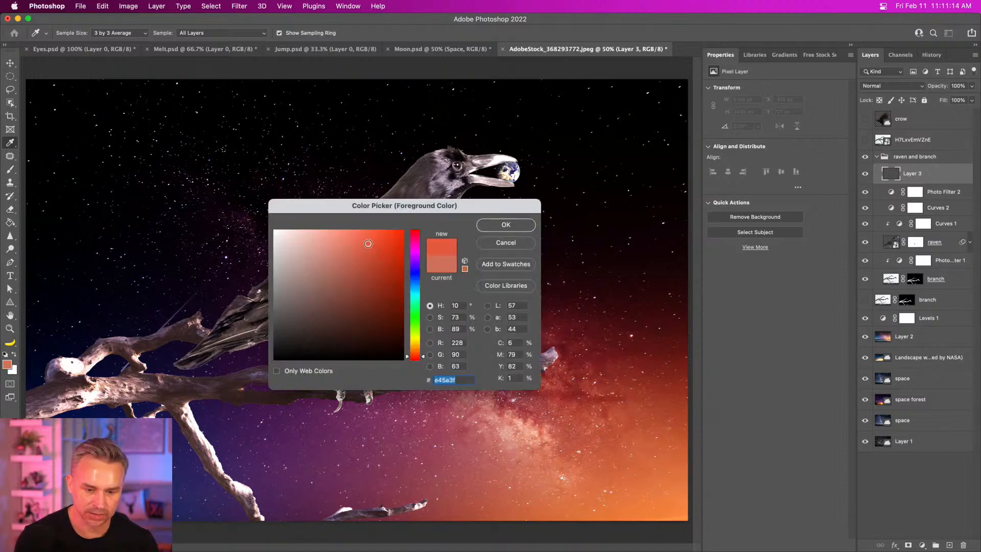
left_click(488, 224)
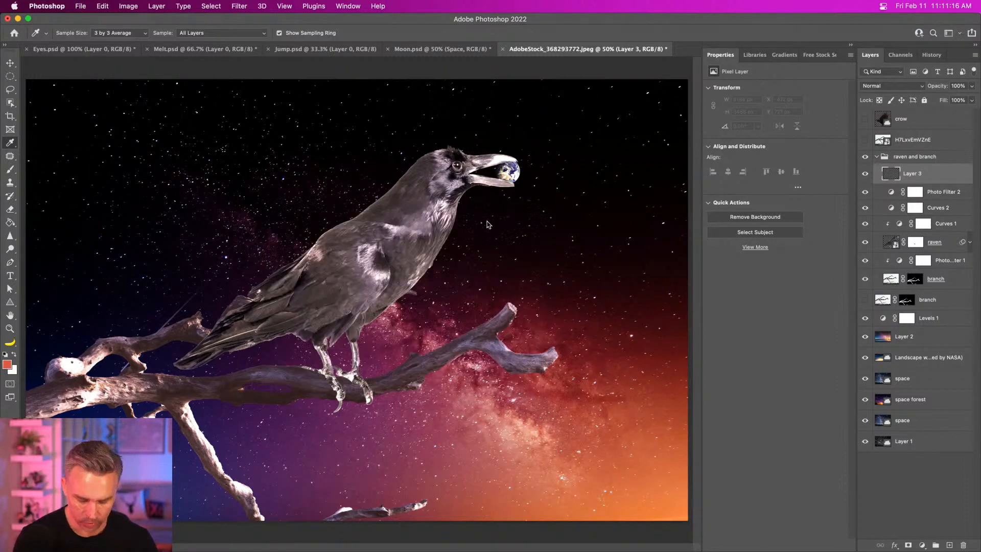
Set up the Brush tool with the Soft Round preset at a size of 400 px
key("b")
right_click(252, 154)
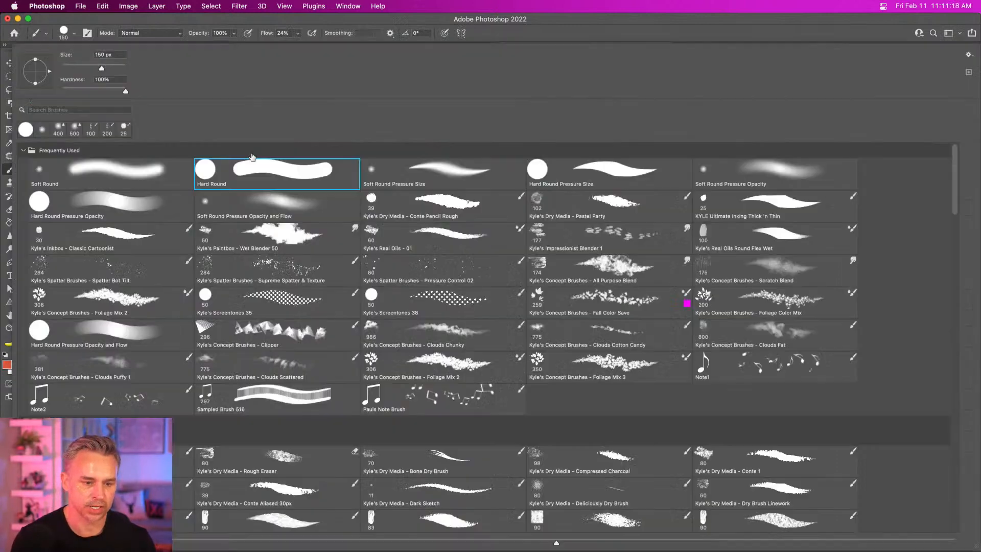
left_click(87, 173)
key("Return")
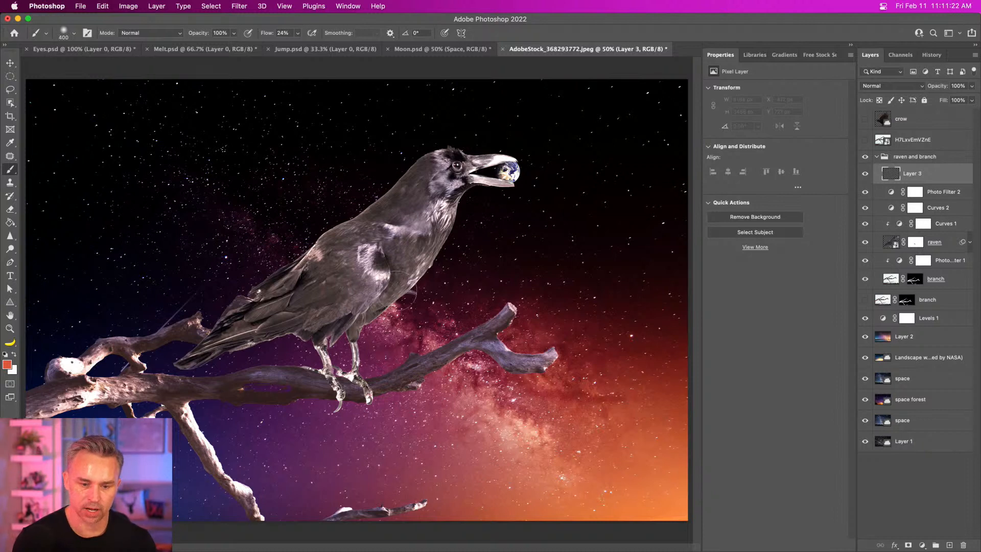
key("bracketright")
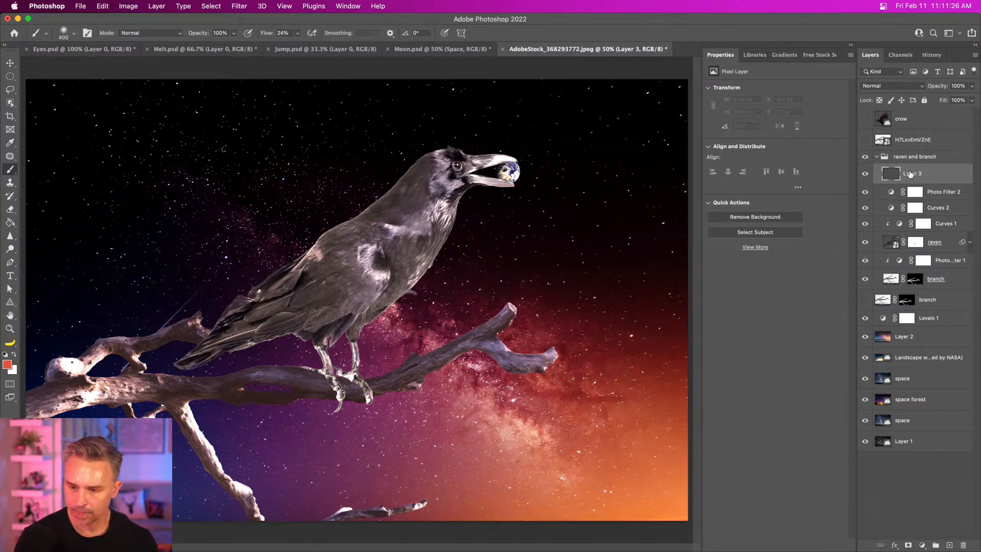
Move Layer 3 above the raven and branch group, clip it to the group, and rename it "orange light"
left_click_drag(911, 174, 919, 146)
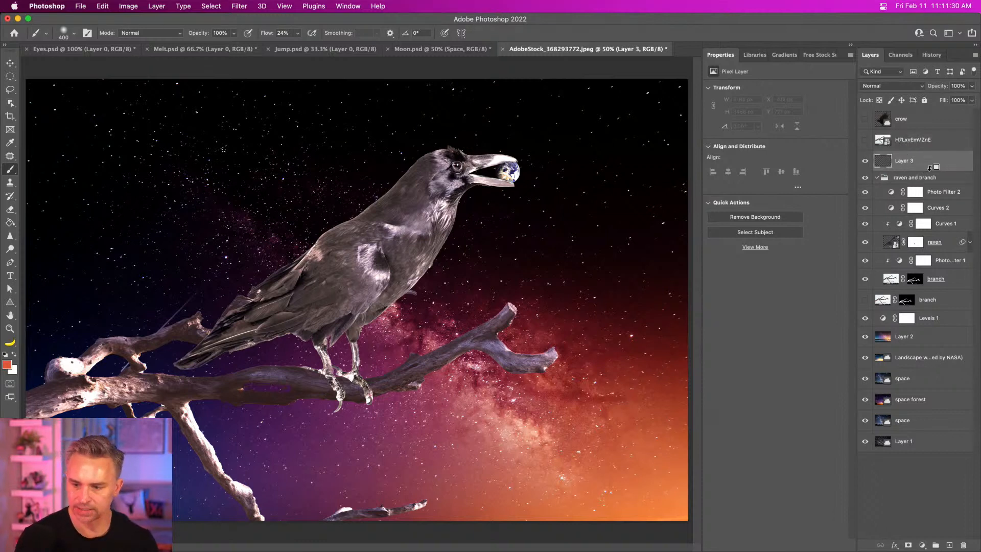
left_click(909, 165, "alt")
double_click(911, 161)
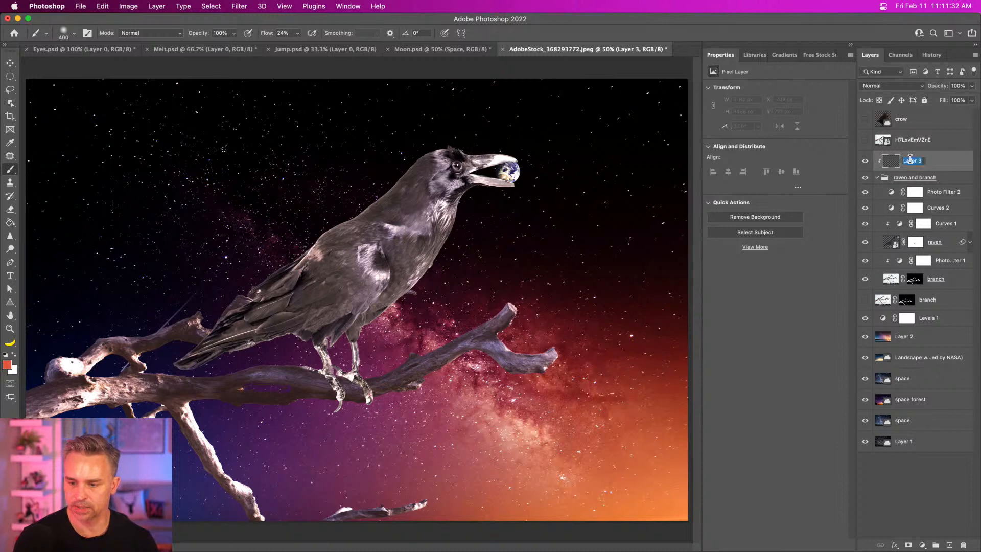
type("o")
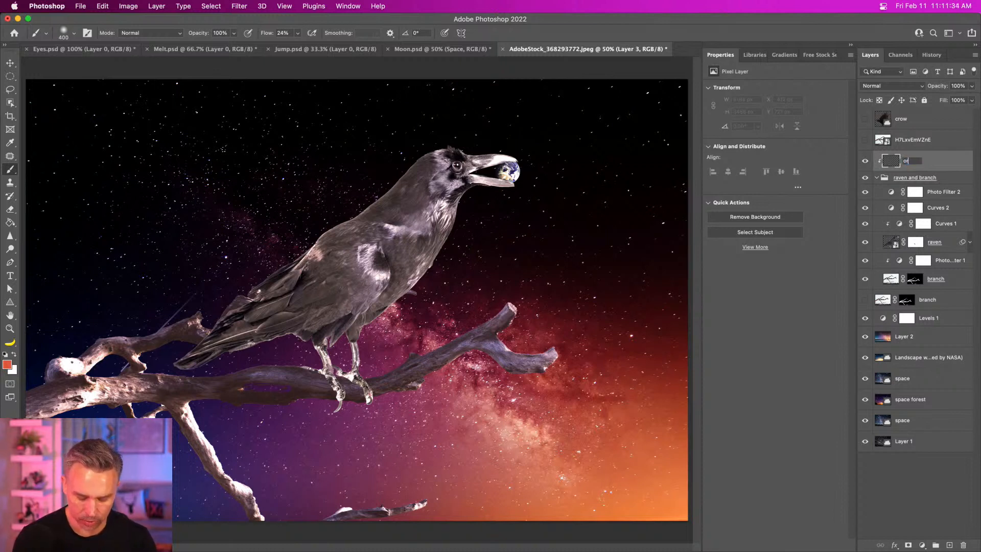
type("range light")
key("Return")
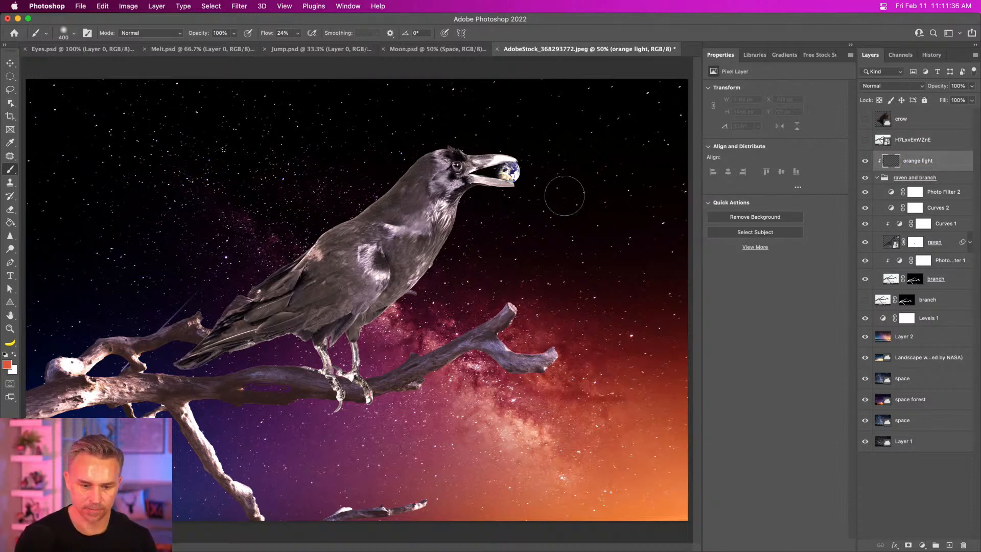
Paint soft orange light along the raven's breast and belly edge, and inspect the painted area up close
mouse_move(452, 209)
left_mouse_down()
mouse_move(440, 251)
mouse_move(386, 319)
mouse_move(471, 212)
left_mouse_up()
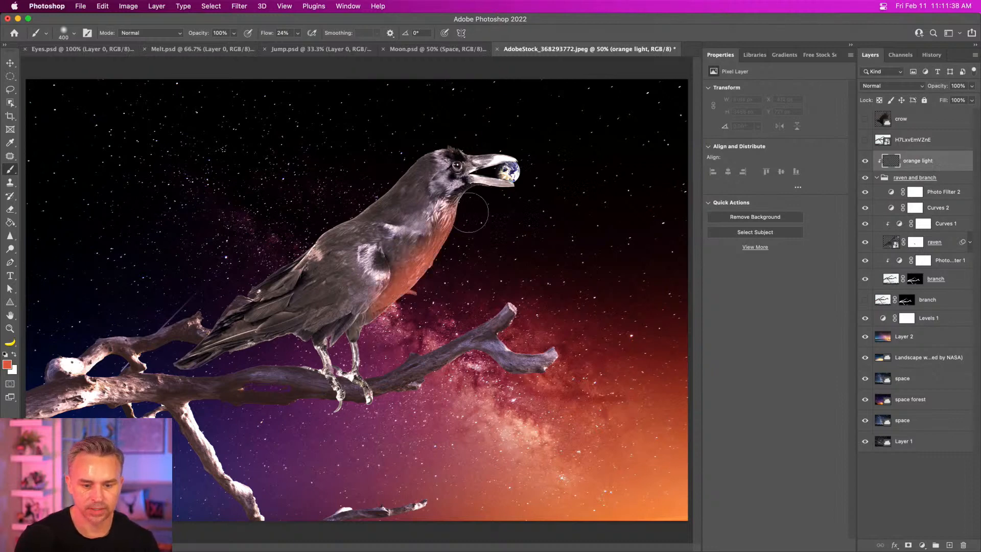
key("super+equal")
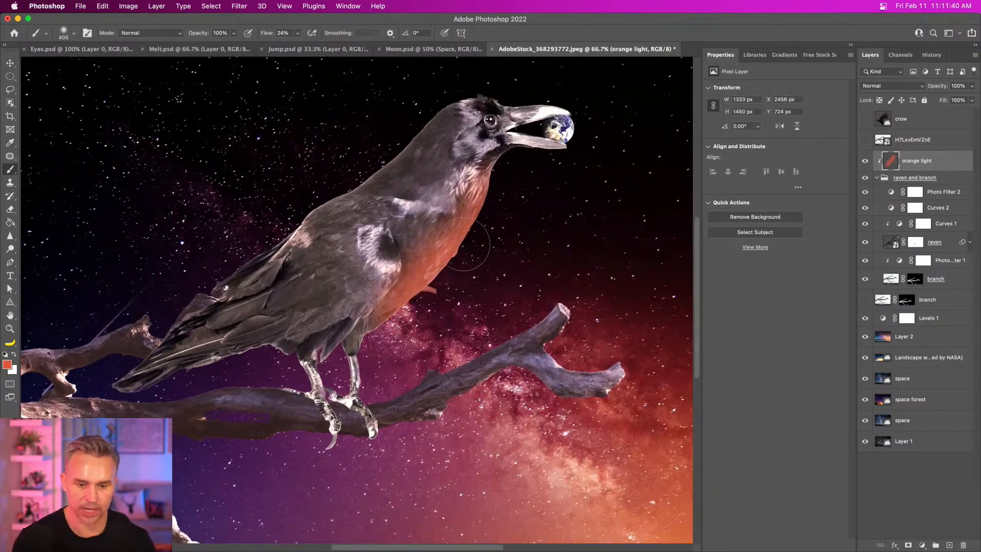
key("super+equal")
left_click_drag(343, 202, 367, 210)
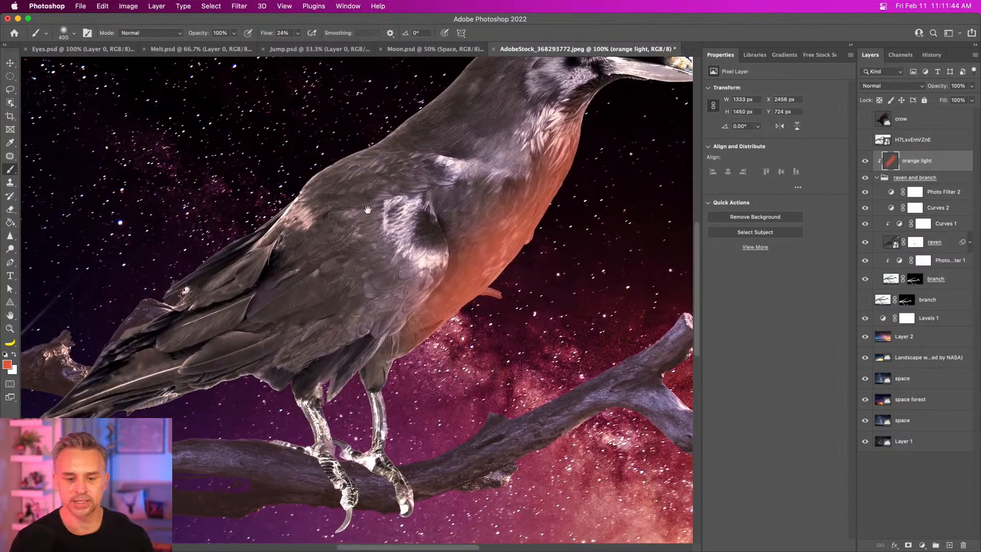
left_click_drag(453, 214, 426, 226)
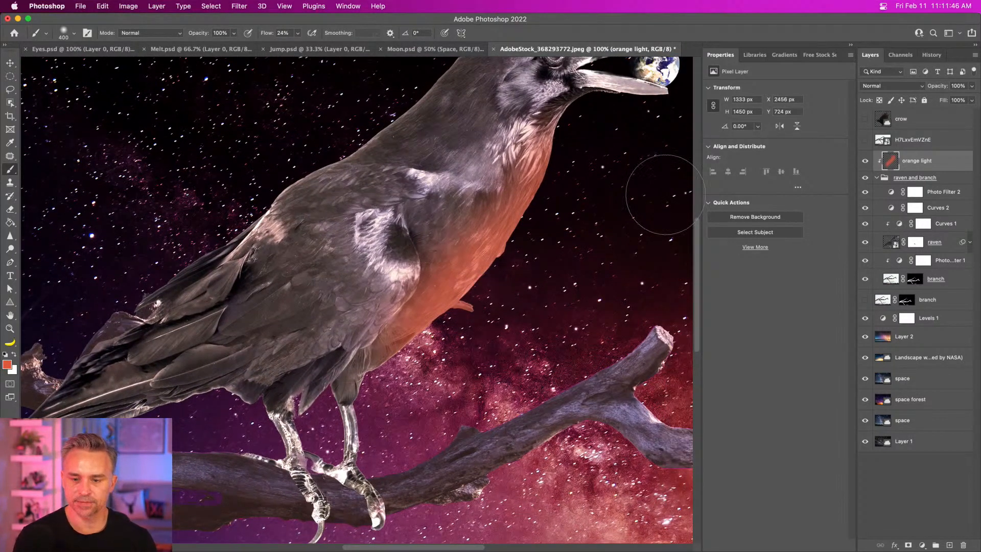
Change the orange light layer's blend mode to Multiply
left_click(895, 88)
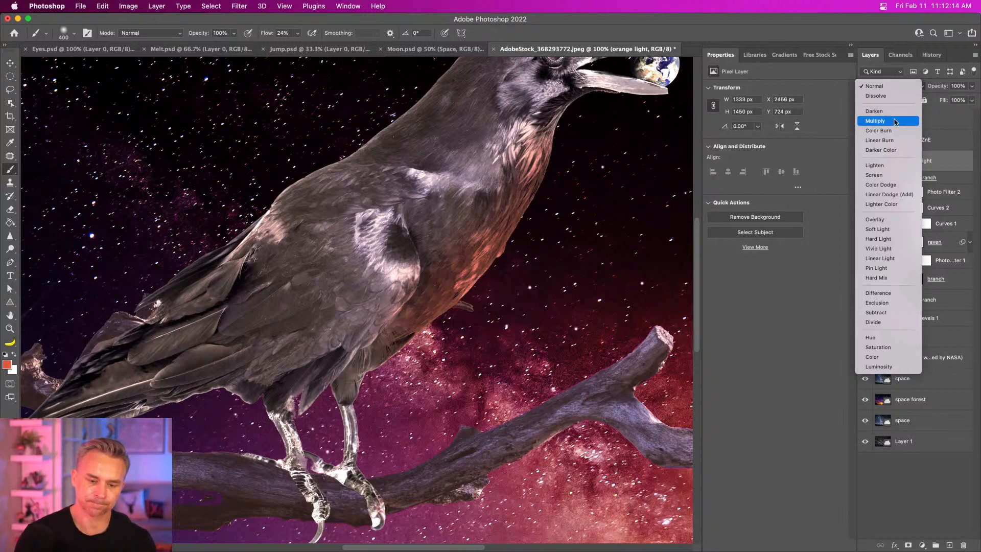
left_click(895, 121)
key("super+minus")
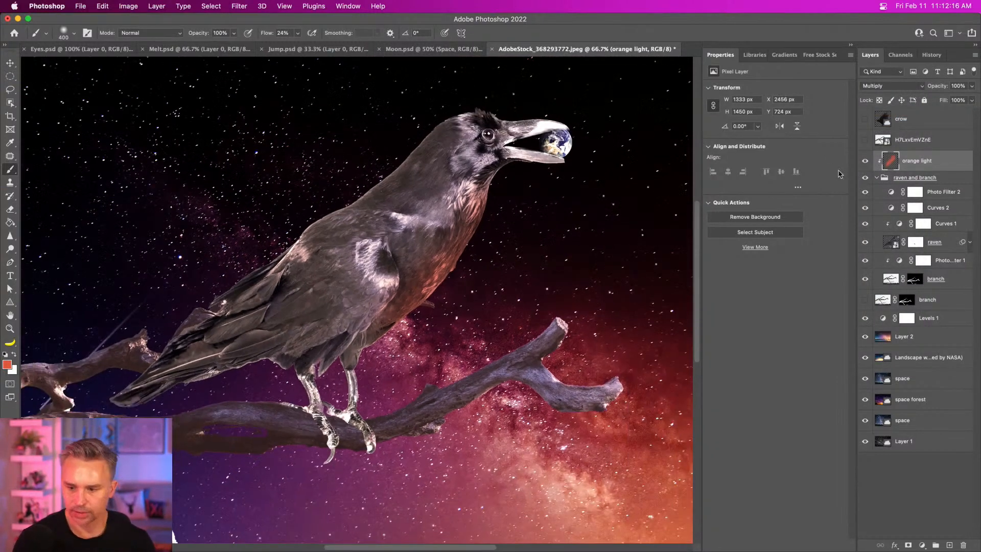
Darken Curves 2 by lowering its upper point and moving its midtone point to input 84, output 91
left_click(940, 212)
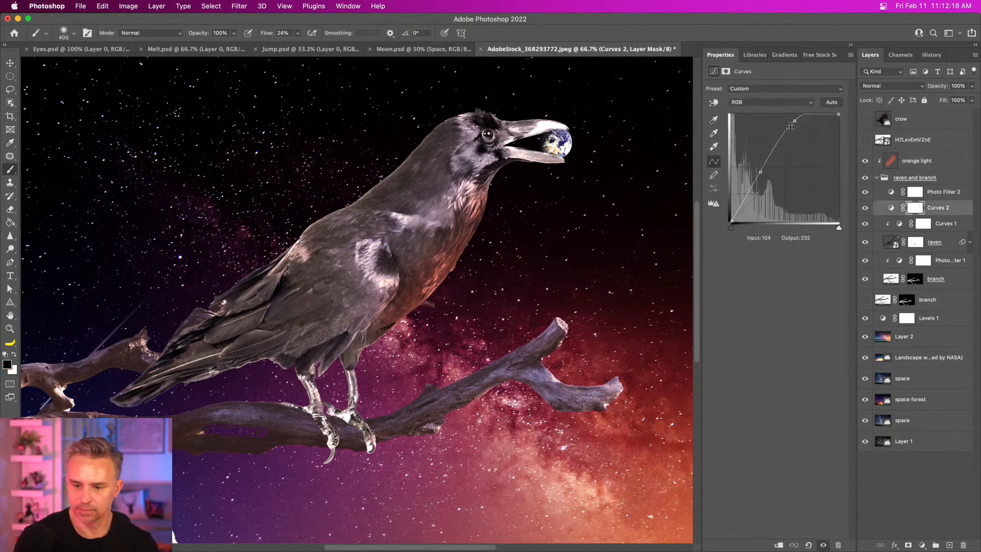
left_click(794, 122)
left_click_drag(796, 127, 799, 130)
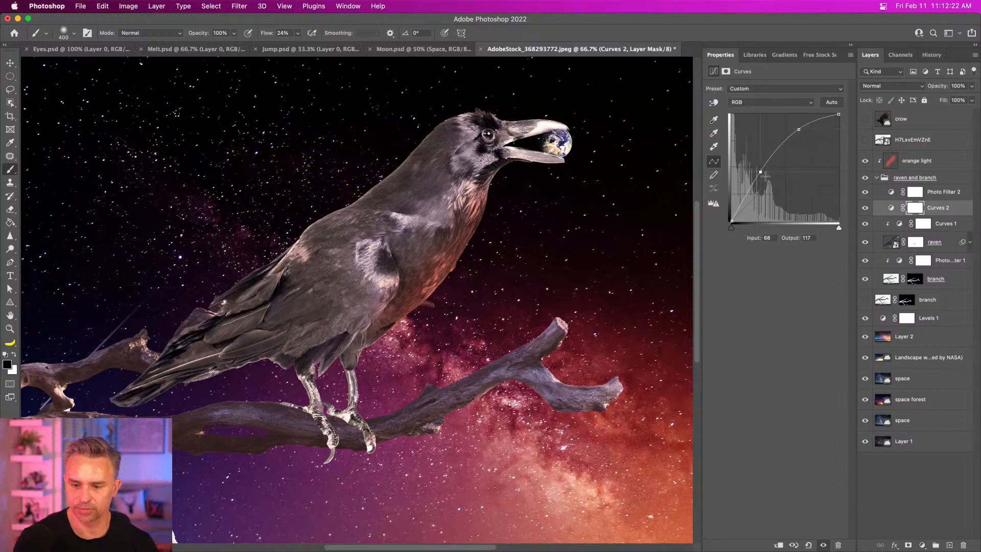
left_click_drag(765, 176, 766, 180)
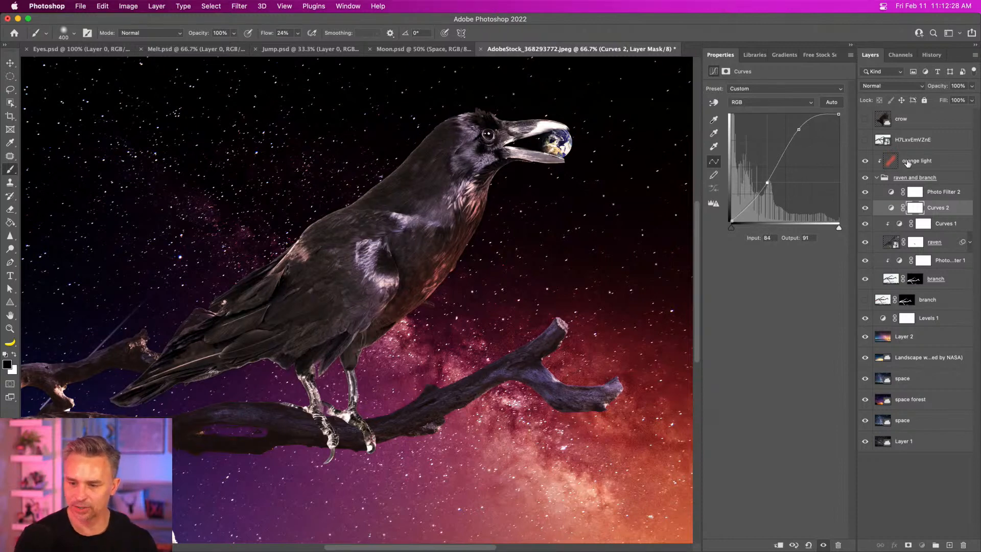
On the orange light layer, paint orange along the raven's beak with a 125 px brush, and reduce the brush to 90 px
left_click(906, 162)
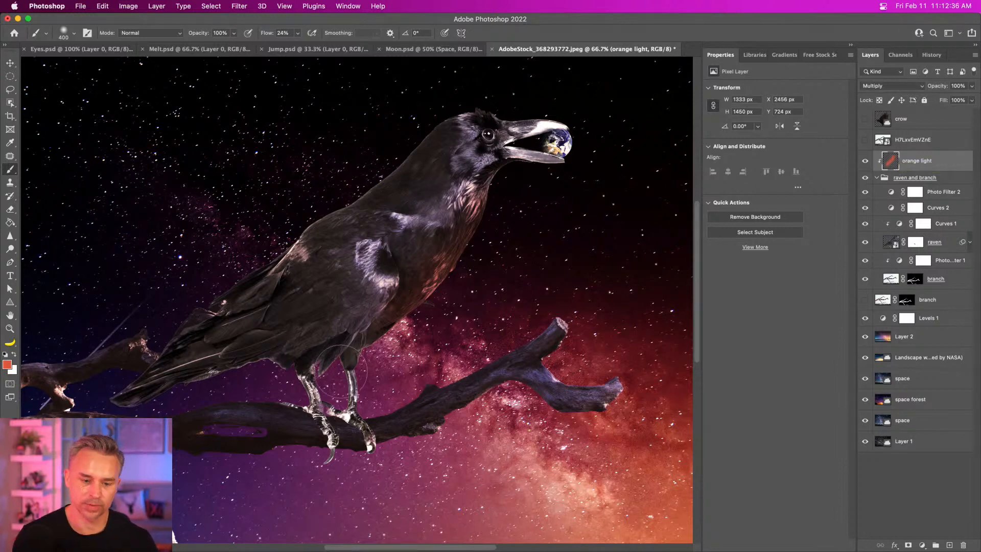
key("bracketleft")
key("bracketleft")
key("bracketleft")
key("bracketleft")
key("bracketleft")
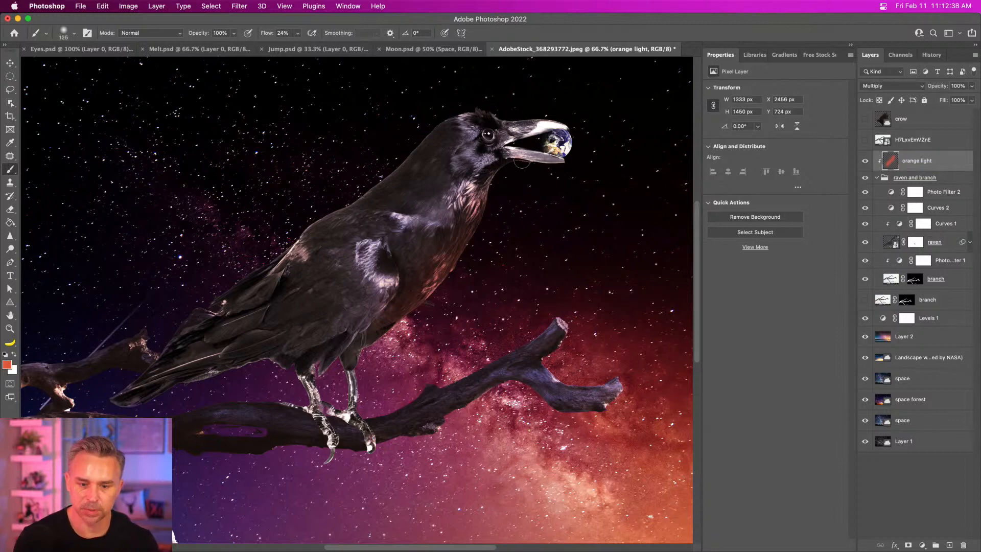
mouse_move(521, 160)
left_mouse_down()
mouse_move(563, 166)
mouse_move(525, 138)
mouse_move(572, 137)
left_mouse_up()
key("bracketleft")
key("bracketleft")
key("bracketleft")
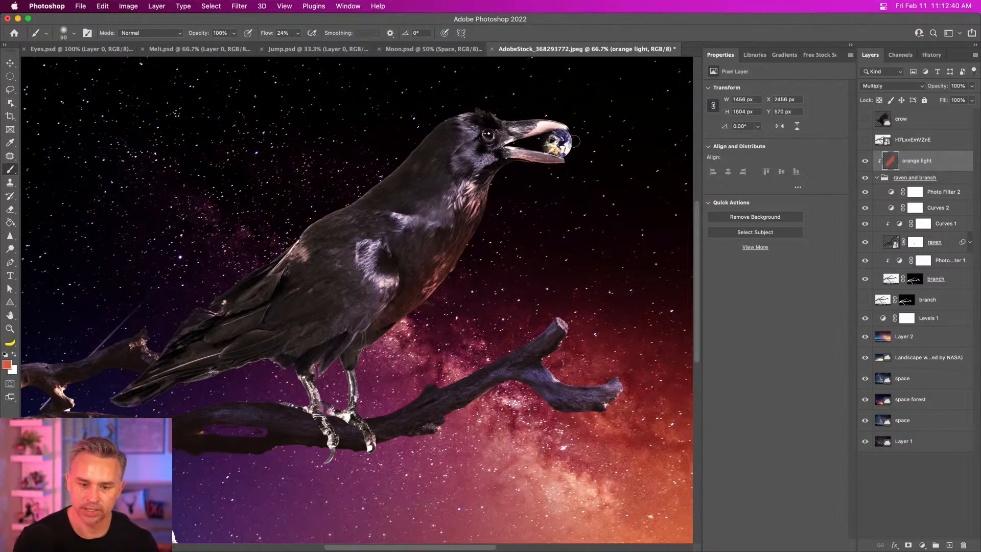
Enlarge the brush slightly and paint orange light down the raven's front leg
key("bracketright")
key("bracketright")
left_click_drag(357, 373, 355, 419)
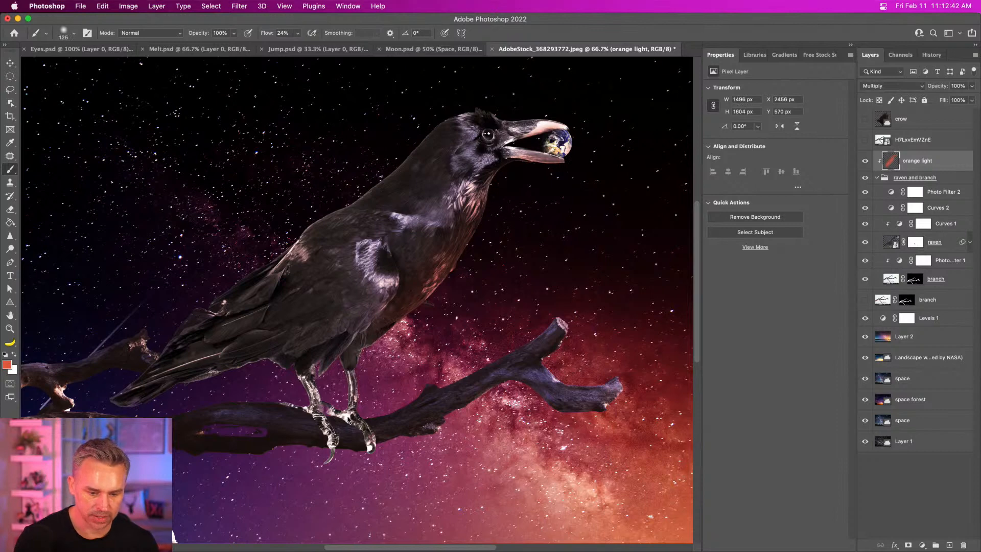
Paint orange light along the underside and forked end of the branch with a 175 px brush
key("bracketright")
key("bracketright")
mouse_move(575, 402)
left_mouse_down()
mouse_move(547, 402)
mouse_move(566, 418)
left_mouse_up()
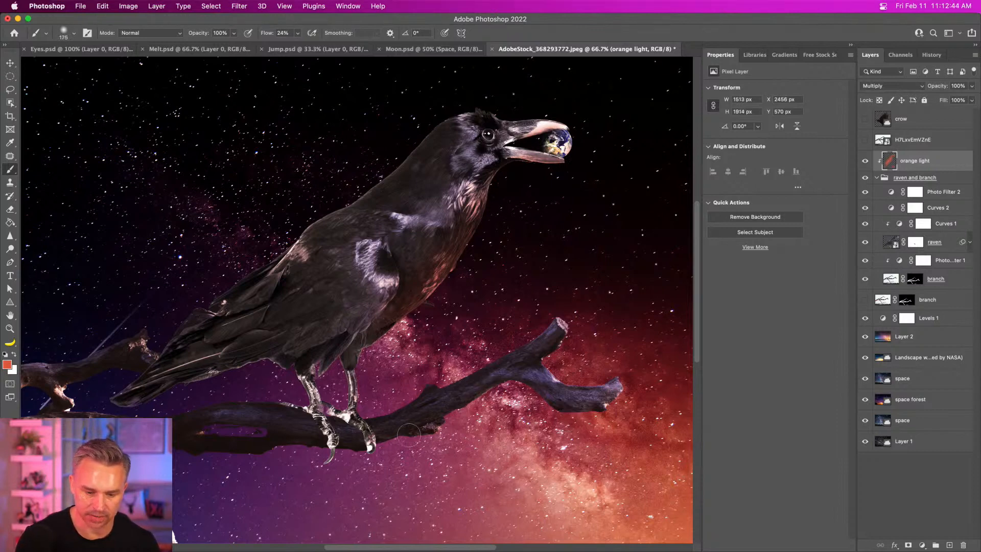
mouse_move(409, 438)
left_mouse_down()
mouse_move(347, 449)
mouse_move(330, 463)
mouse_move(320, 445)
mouse_move(274, 464)
mouse_move(226, 450)
mouse_move(298, 457)
mouse_move(228, 460)
left_mouse_up()
mouse_move(184, 539)
left_mouse_down()
mouse_move(117, 496)
mouse_move(69, 491)
left_mouse_up()
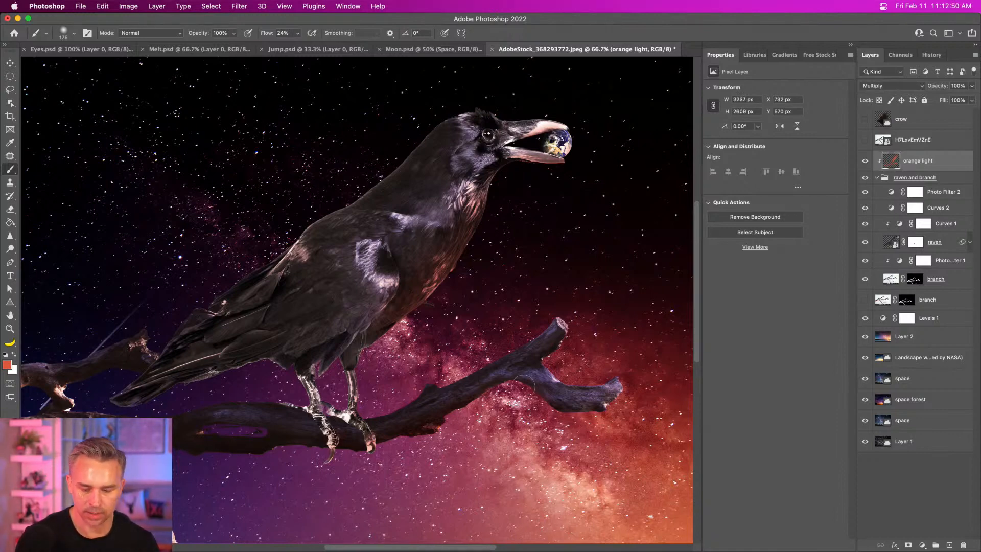
mouse_move(553, 376)
left_mouse_down()
mouse_move(622, 389)
mouse_move(605, 398)
left_mouse_up()
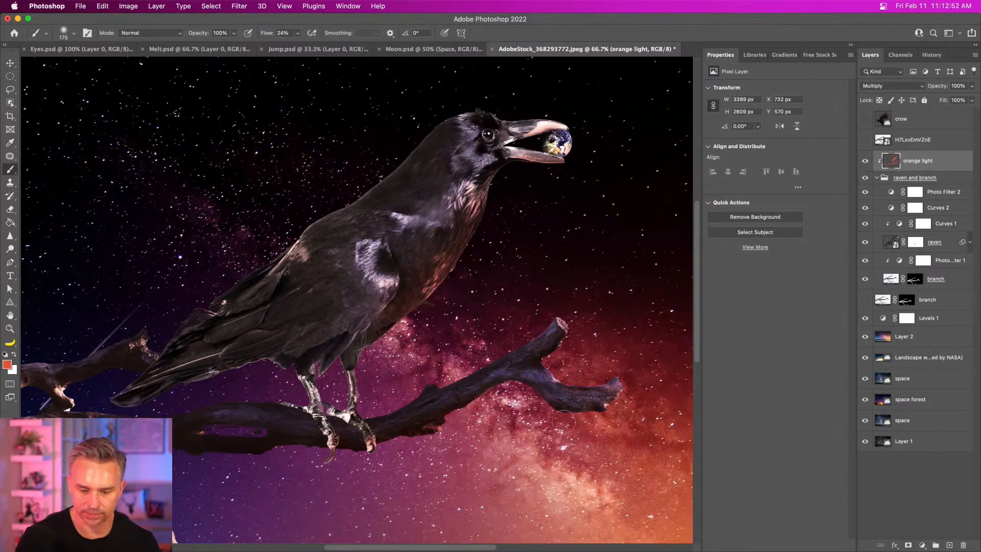
Paint orange light over the raven's feet, the branch beneath them and the branch's forked end with a 300 px brush
key("bracketright")
key("bracketright")
key("bracketright")
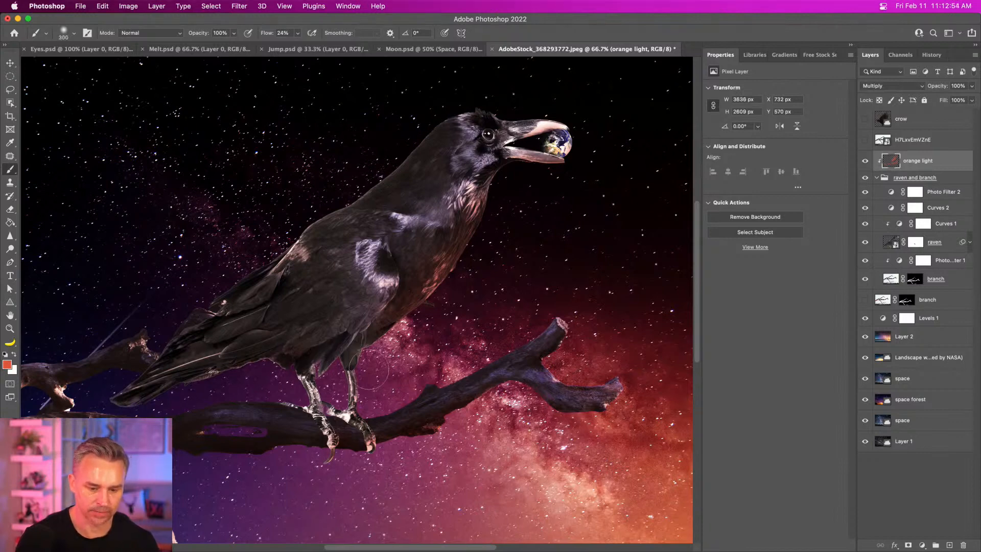
left_click_drag(369, 372, 370, 472)
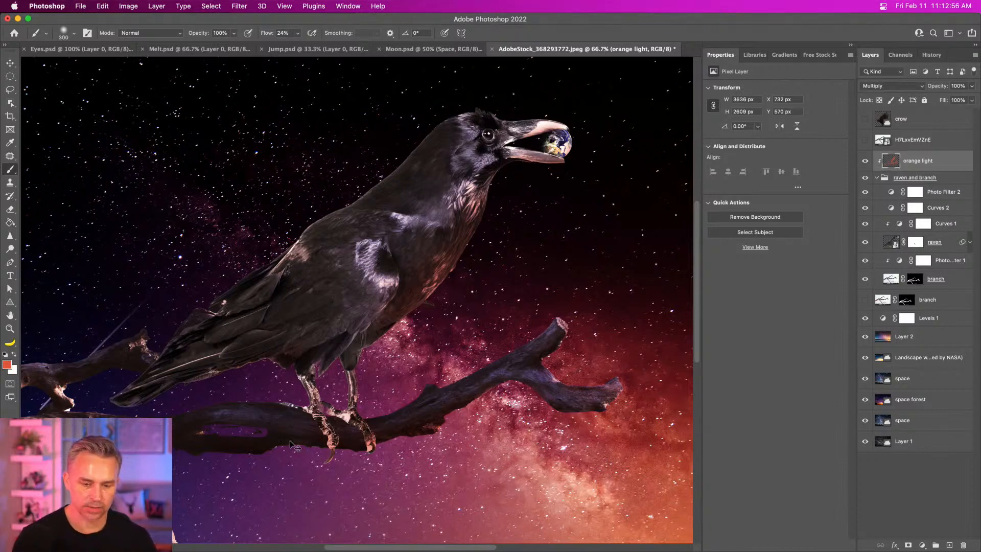
key("super+minus")
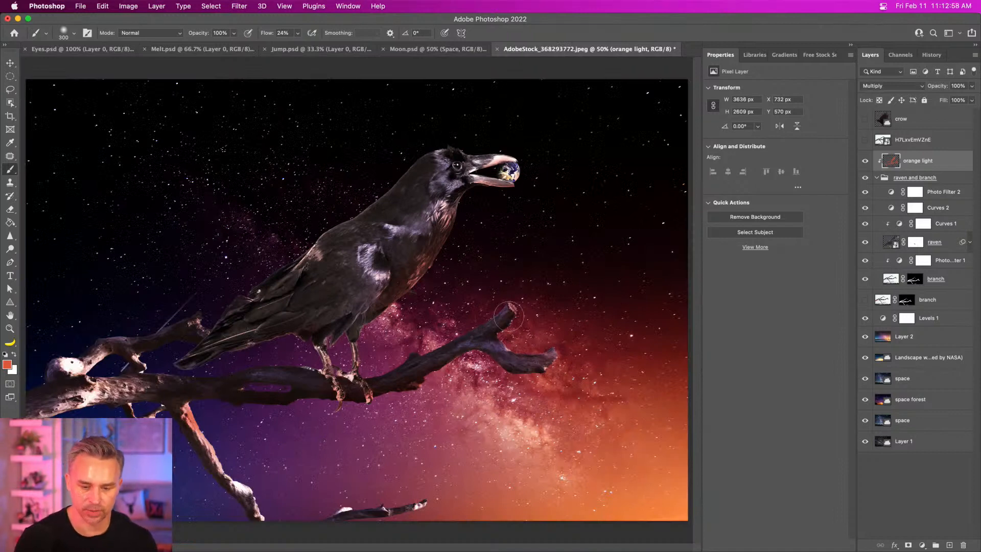
left_click_drag(511, 347, 535, 369)
Add a layer named "cool colors" above the orange light layer and clip it to the raven and branch group
left_click(949, 544)
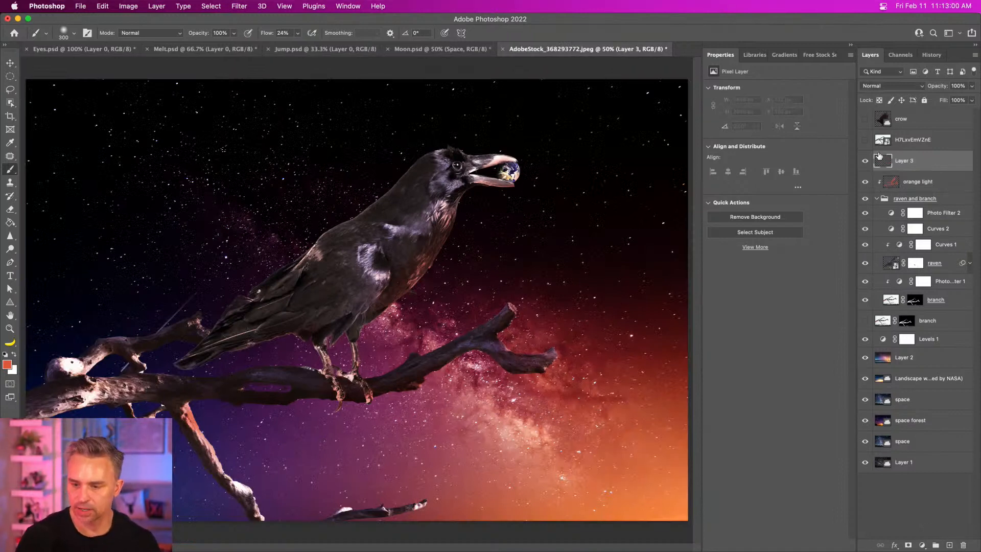
double_click(905, 161)
type("cool")
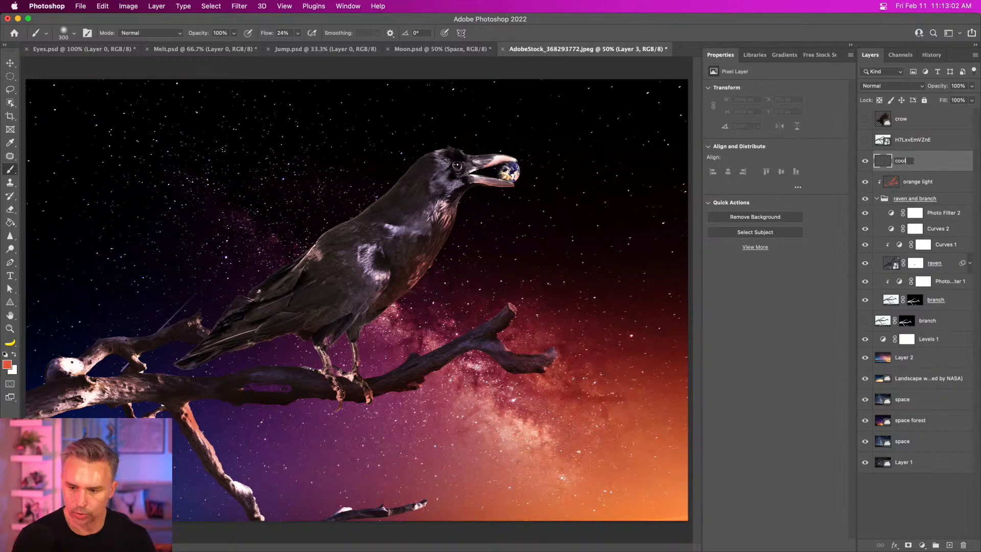
type(" colors")
key("Return")
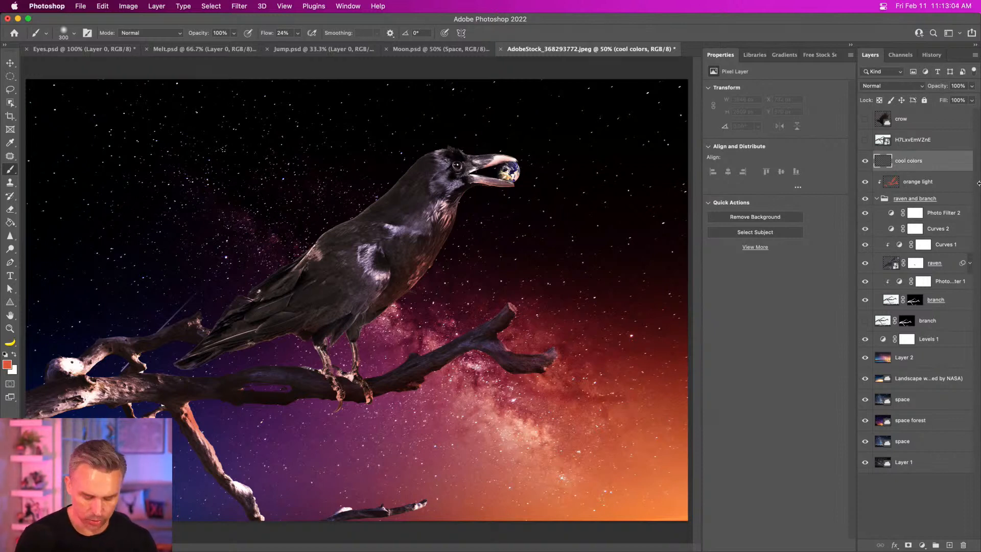
left_click(927, 171, "alt")
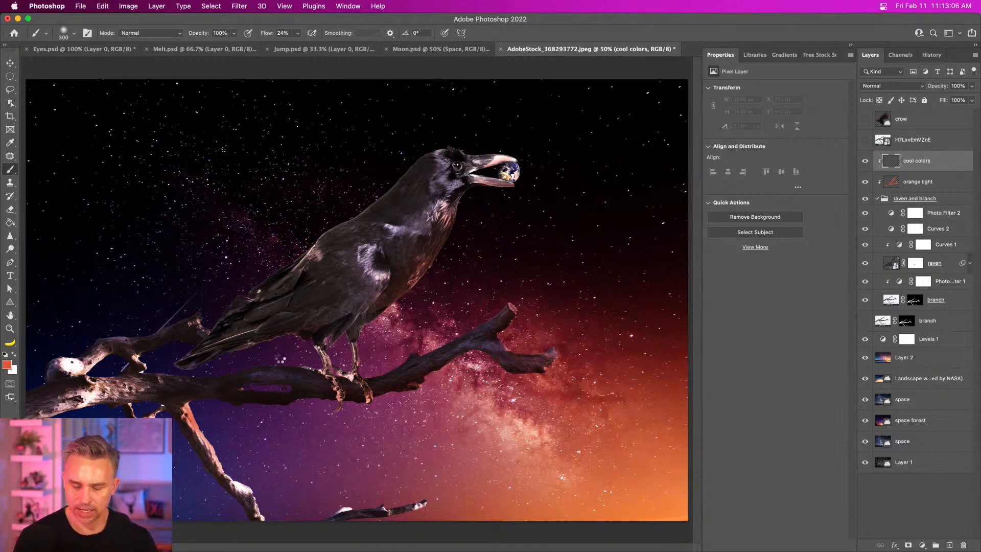
Sample dark blue from the background sky and paint it over the raven's back and tail and the near branches with a 600 px brush
key("i")
left_click(192, 460)
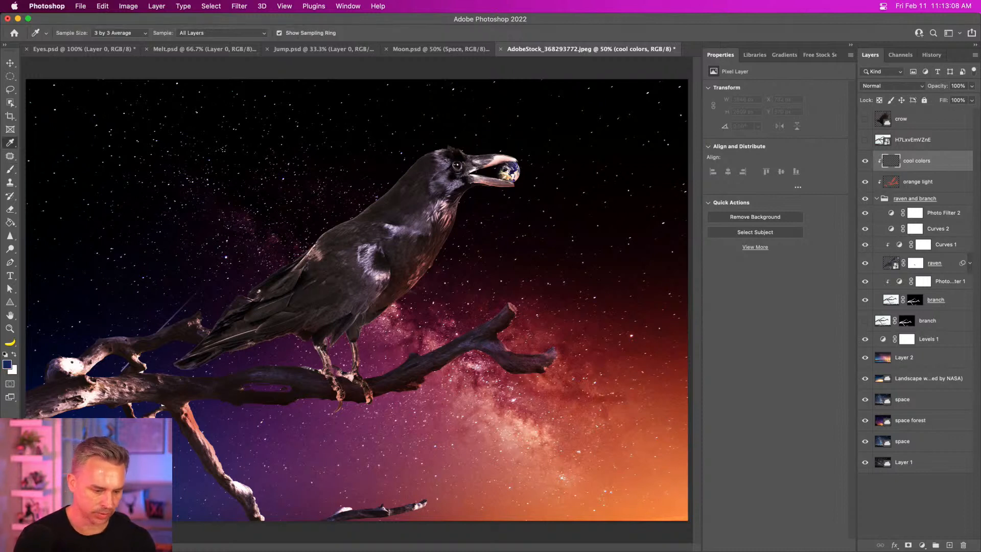
key("b")
mouse_move(176, 332)
left_mouse_down()
mouse_move(370, 205)
mouse_move(209, 352)
left_mouse_up()
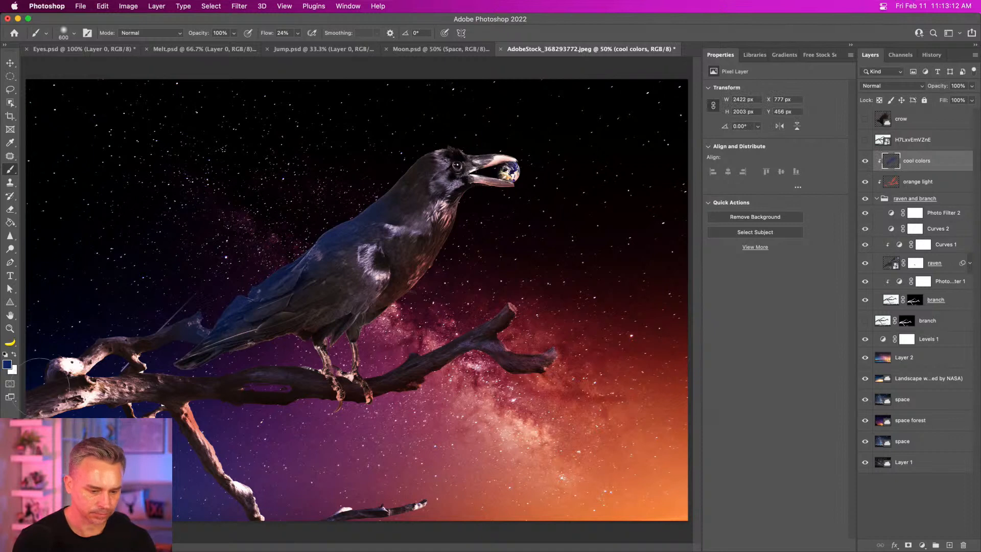
left_click_drag(163, 418, 228, 547)
left_click_drag(112, 324, 17, 408)
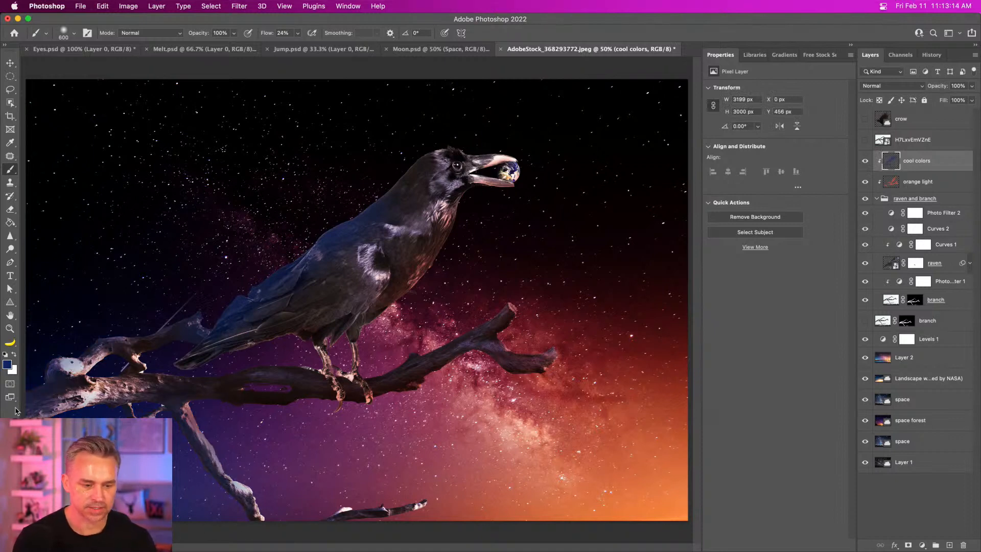
Set the cool colors layer's blend mode to Overlay
left_click(894, 86)
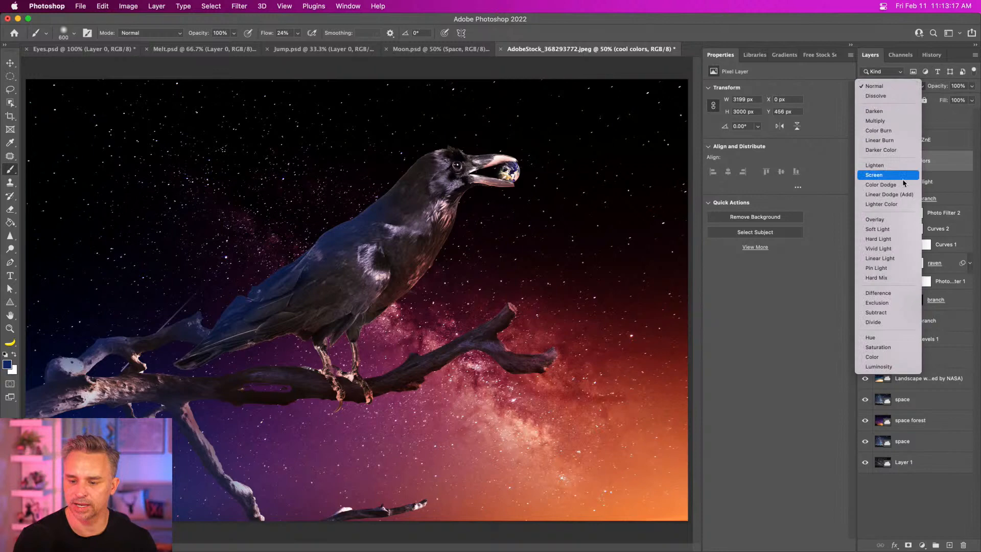
left_click(904, 220)
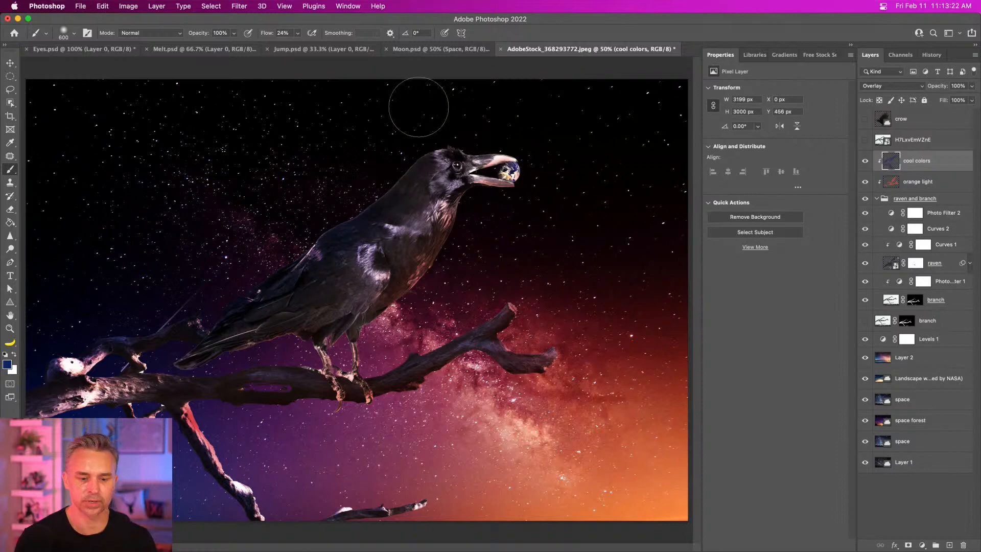
key("super+minus")
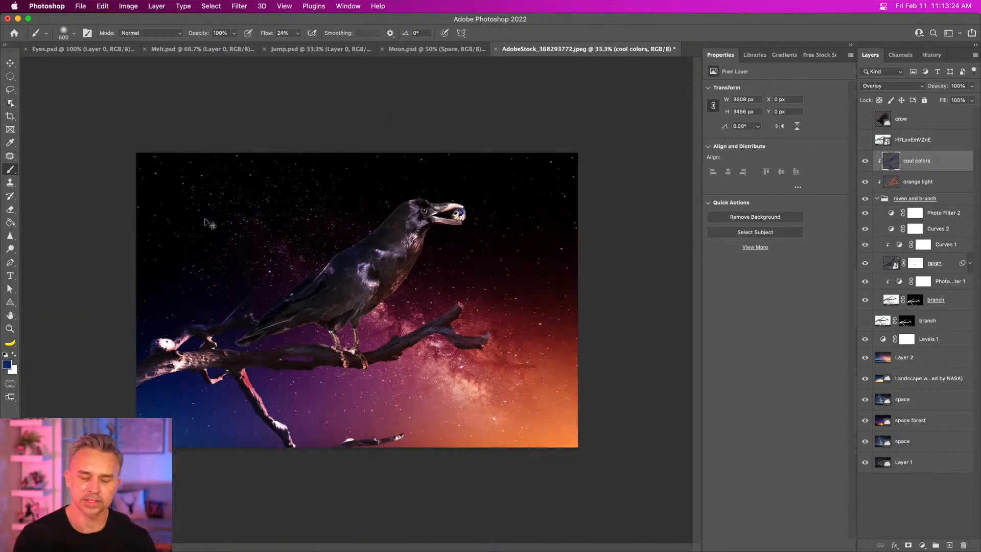
key("super+equal")
Save the composite to the Desktop as CreationRaven.psd in Photoshop format
key("super+shift+s")
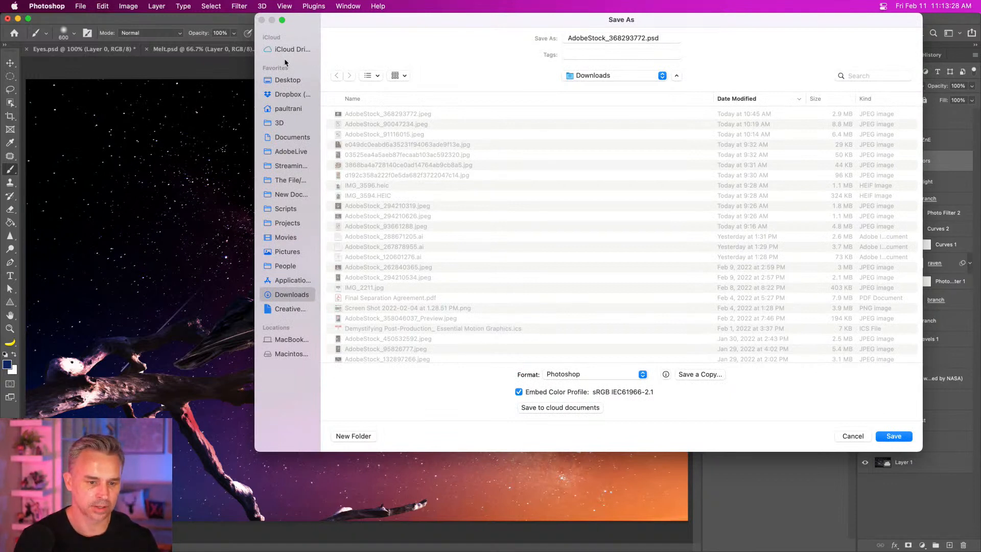
left_click(280, 80)
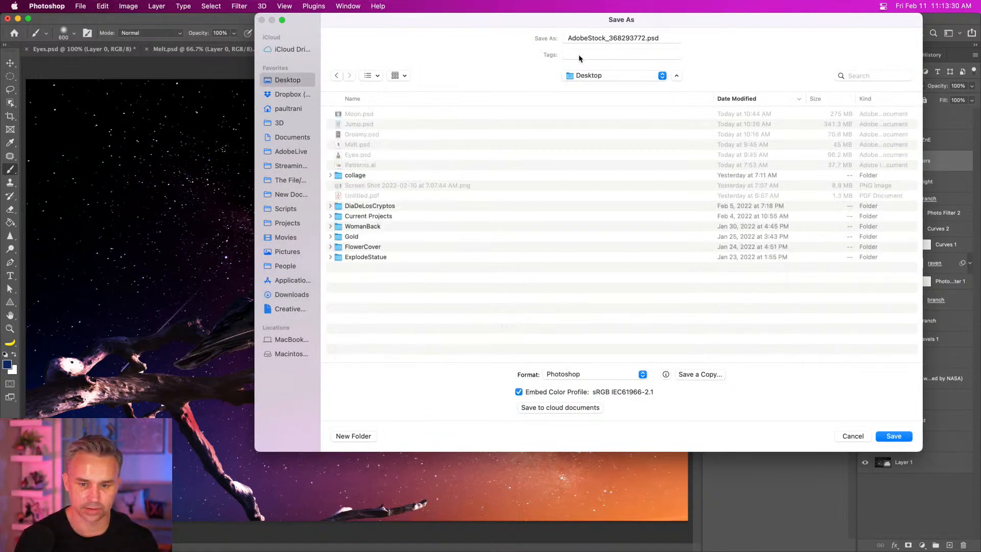
type("Ra")
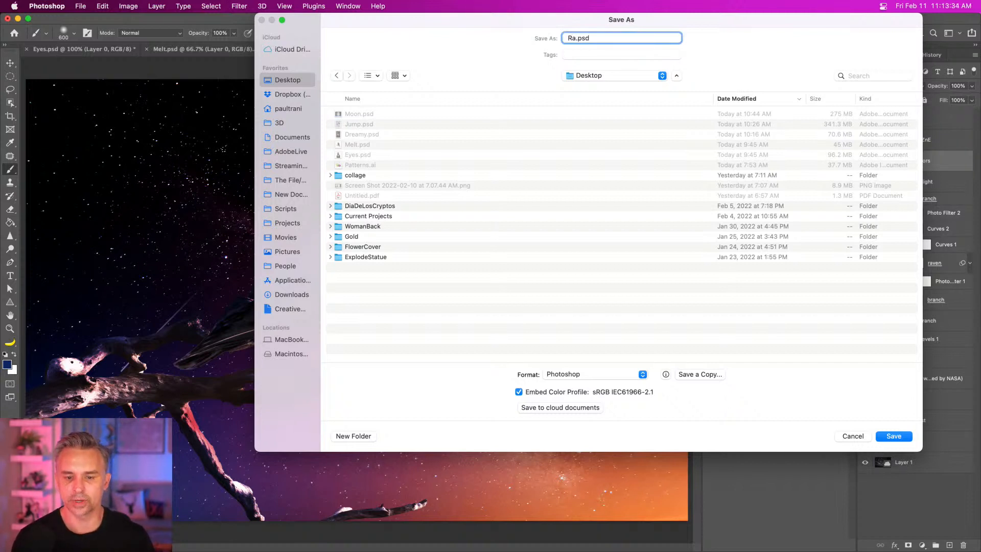
key("BackSpace")
key("BackSpace")
type("CreationR")
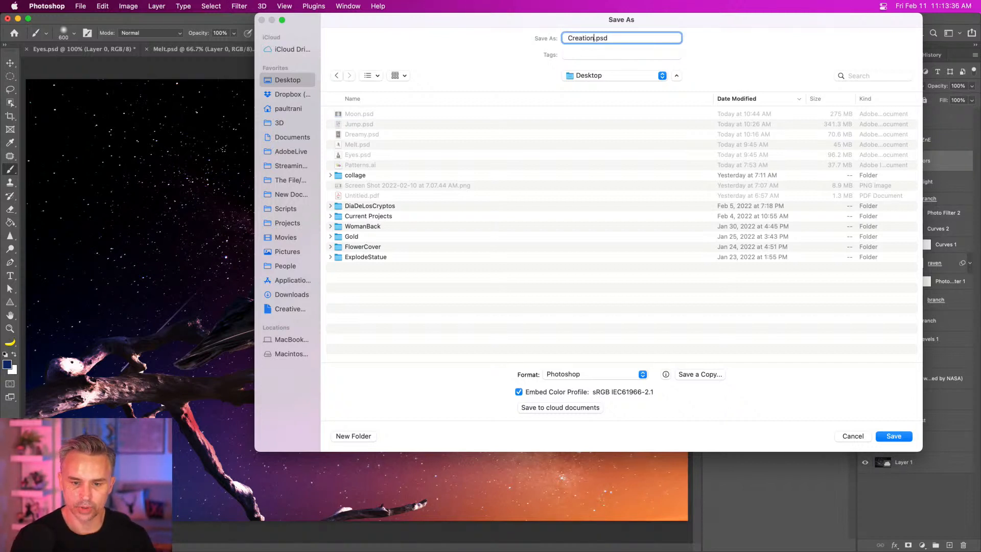
type("aven")
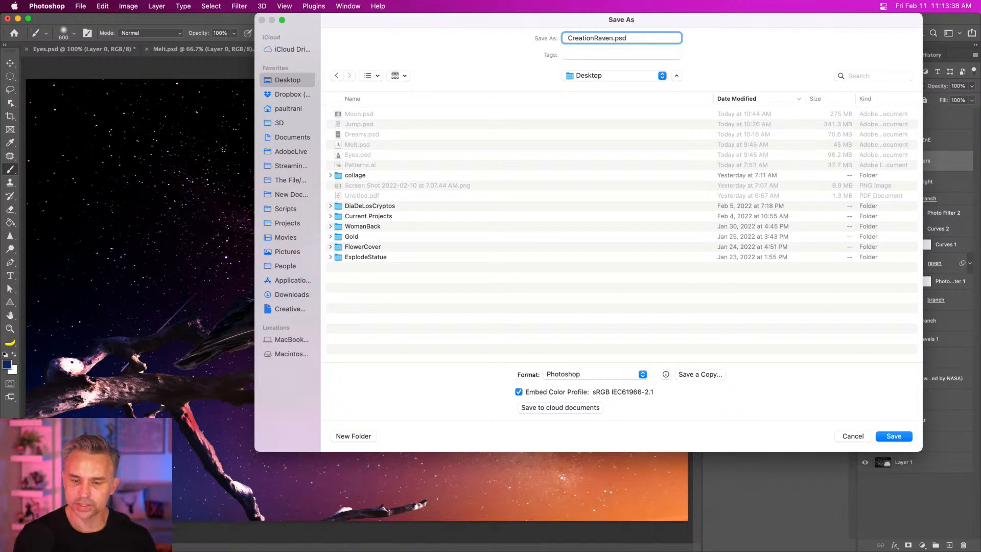
key("Return")
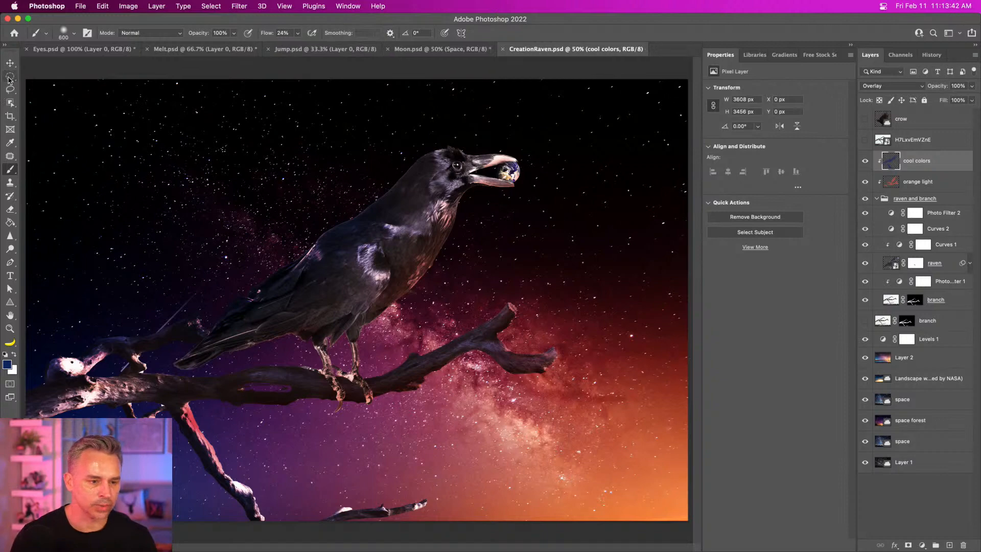
In Moon.psd, show the orange layer and both masked moon halves, and hide the small moon on Layer 4
key("m")
left_click(435, 49)
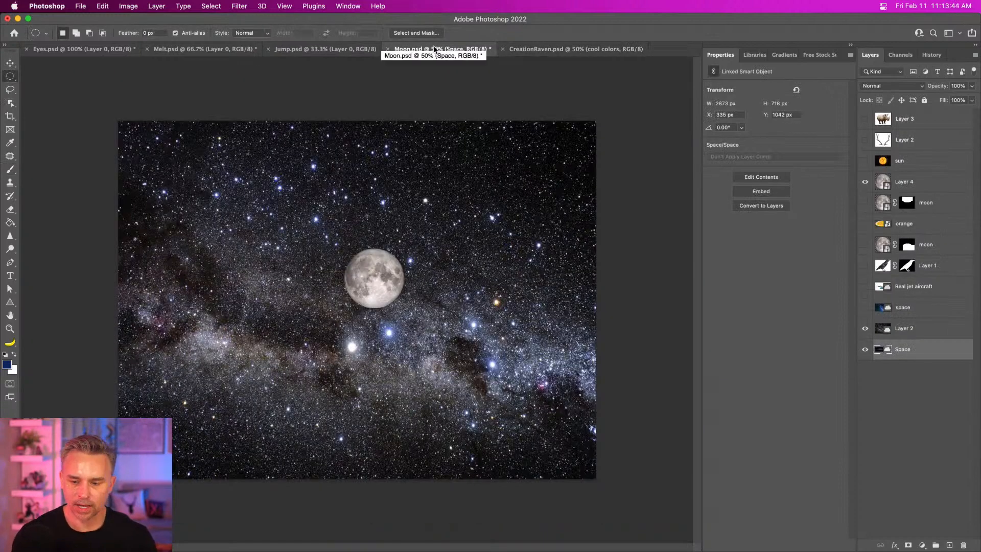
left_click(865, 223)
left_click(866, 203)
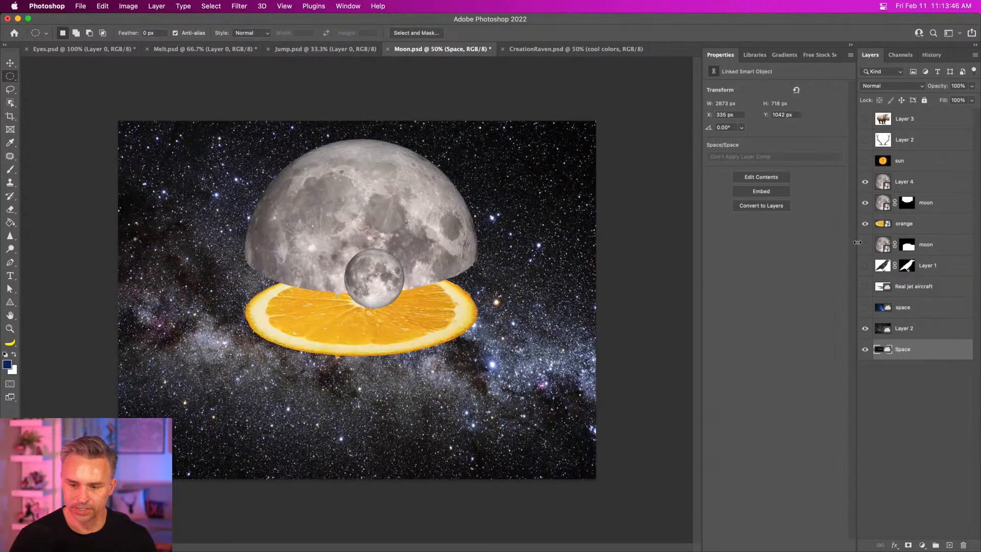
left_click(866, 245)
left_click(866, 181)
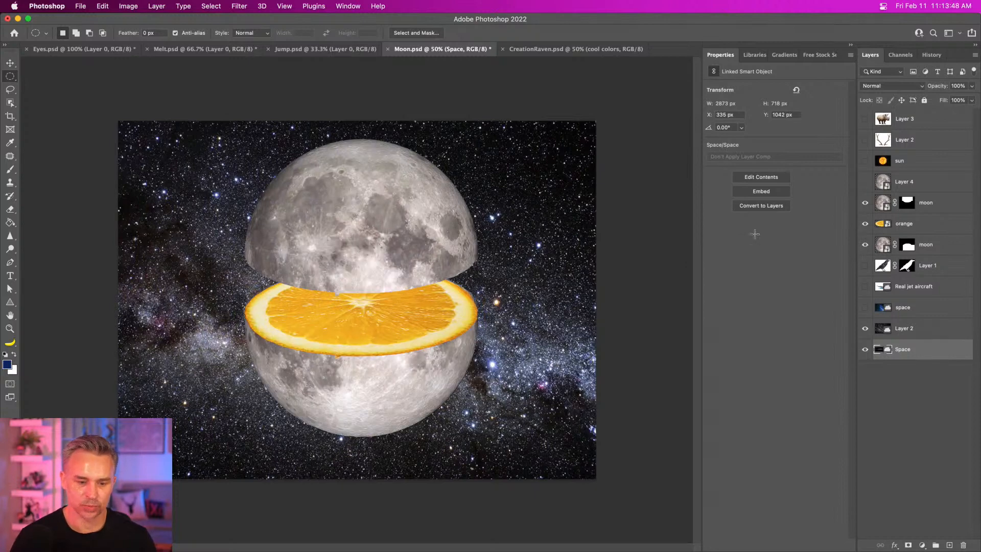
key("super+plus")
key("super+plus")
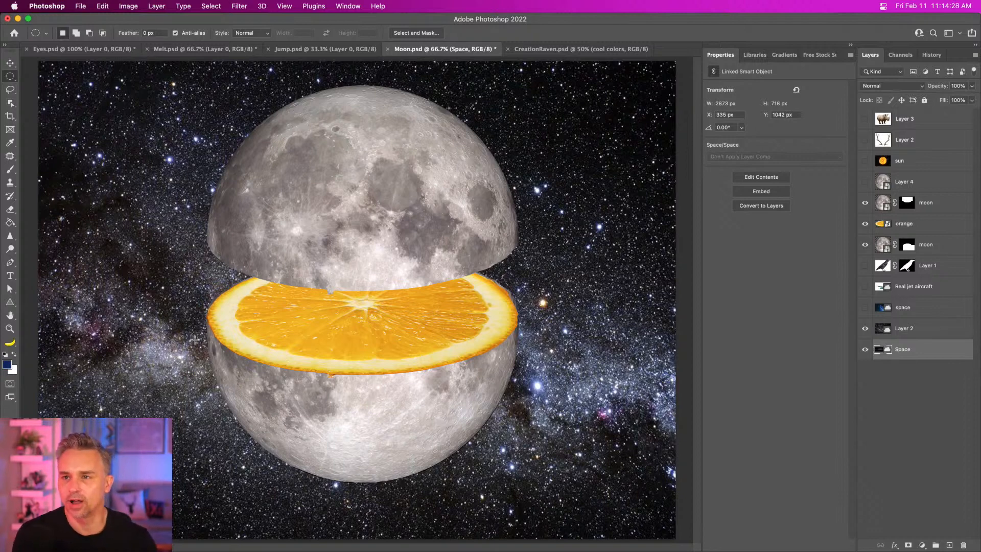
Review the dancer image in Jump.psd and return to CreationRaven.psd
left_click(543, 49)
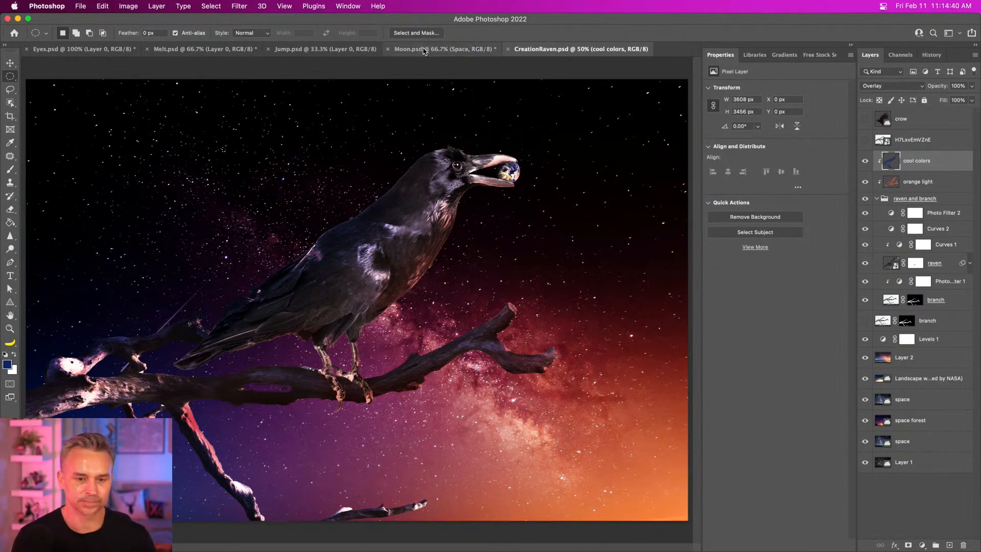
left_click(308, 51)
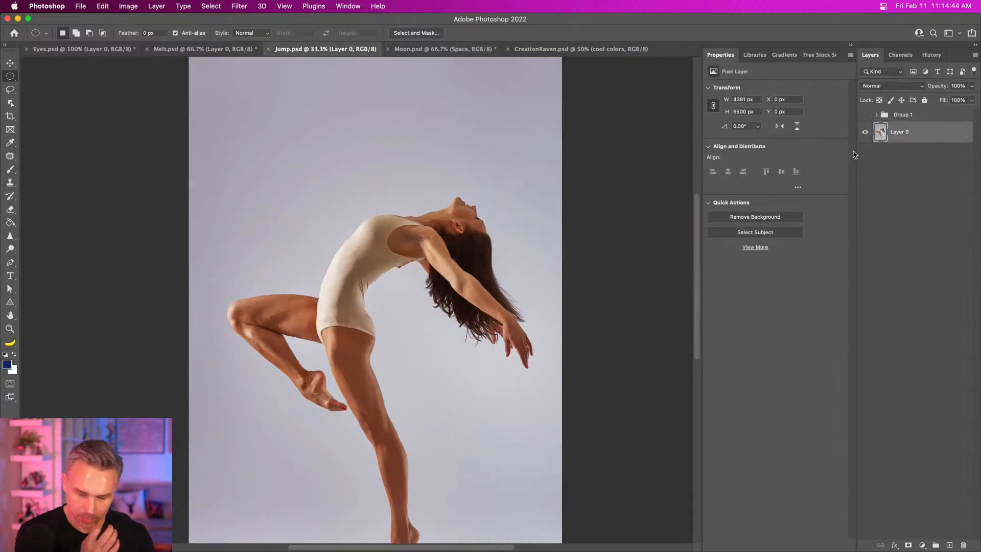
key("super+minus")
key("super+plus")
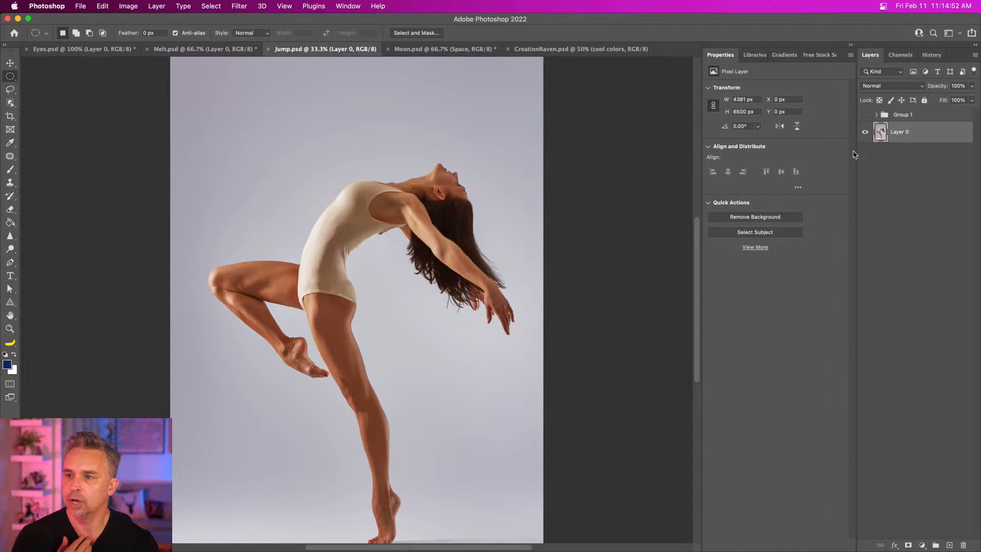
left_click(543, 54)
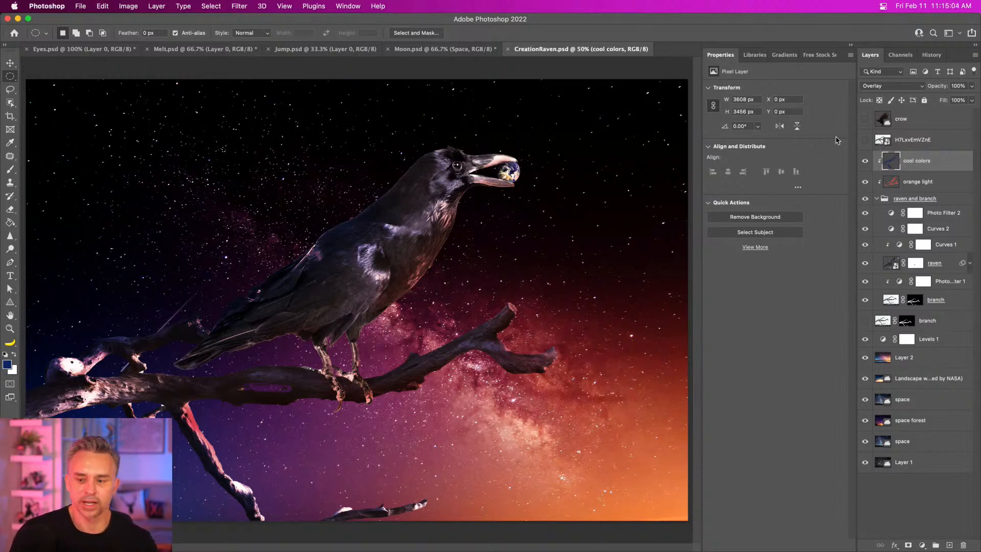
Above Layer 2, add a gradient fill layer with a navy-to-red preset and set its blend mode to Soft Light
left_click(909, 363)
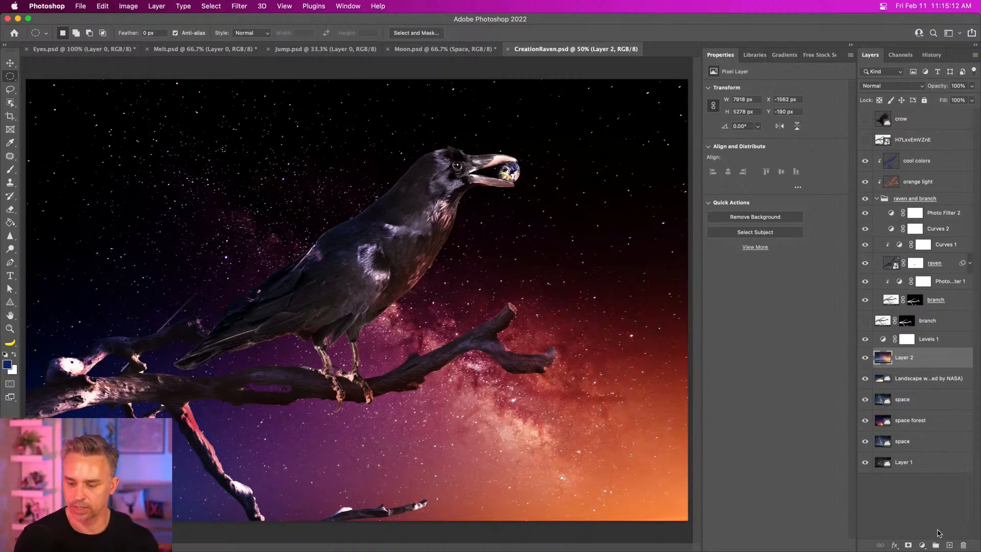
left_click(950, 545)
left_click(778, 55)
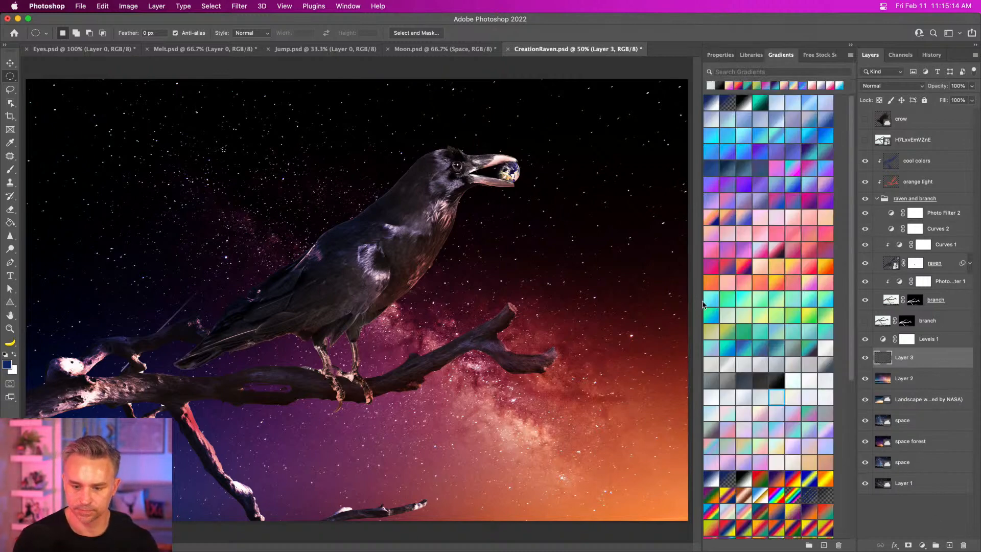
left_click(744, 266)
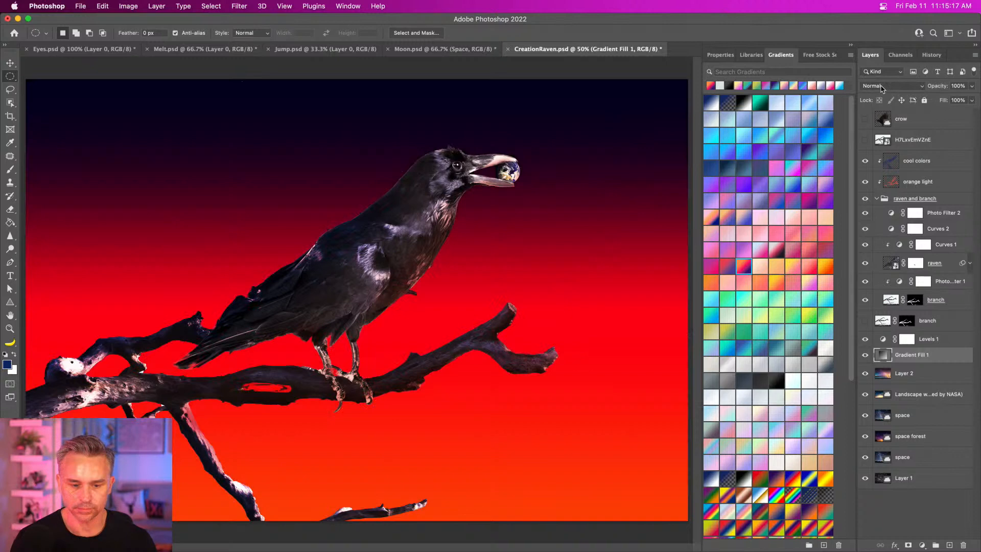
left_click(882, 87)
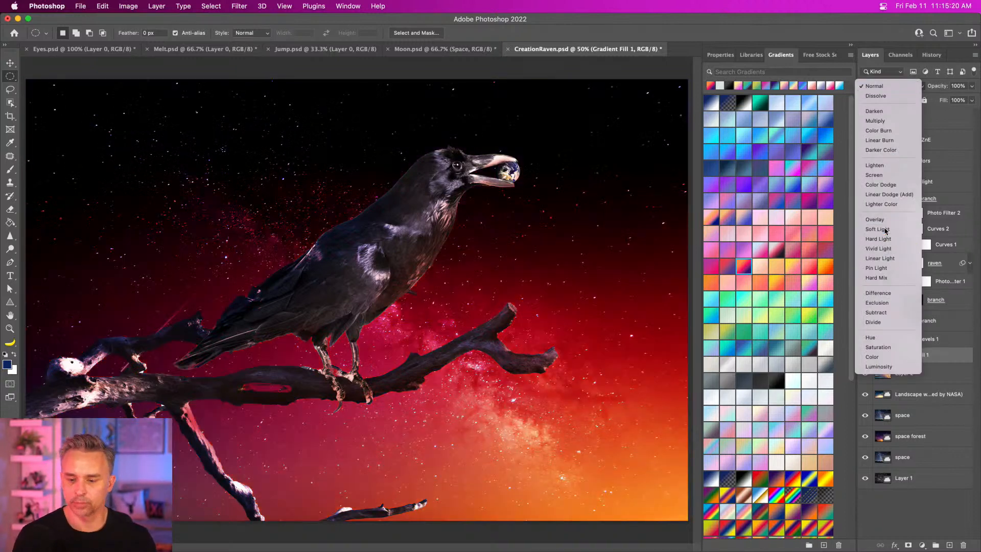
left_click(886, 230)
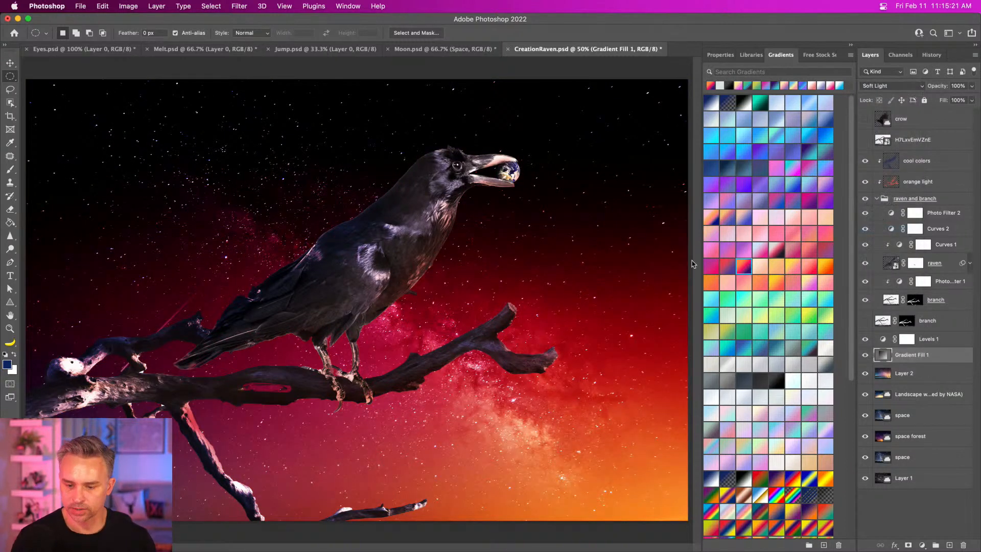
Switch the gradient fill to the pink, orange and navy preset and tilt its angle diagonally
left_click(711, 218)
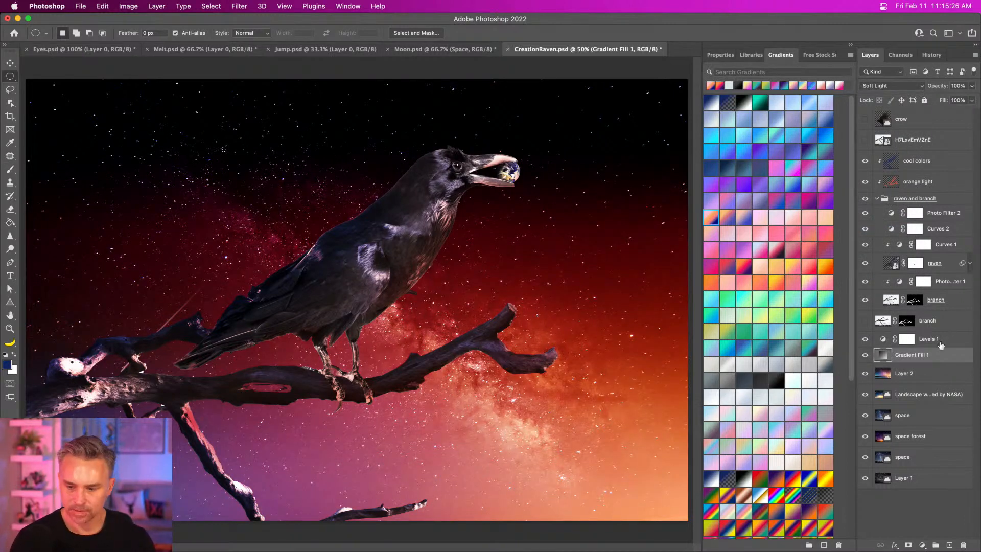
double_click(881, 356)
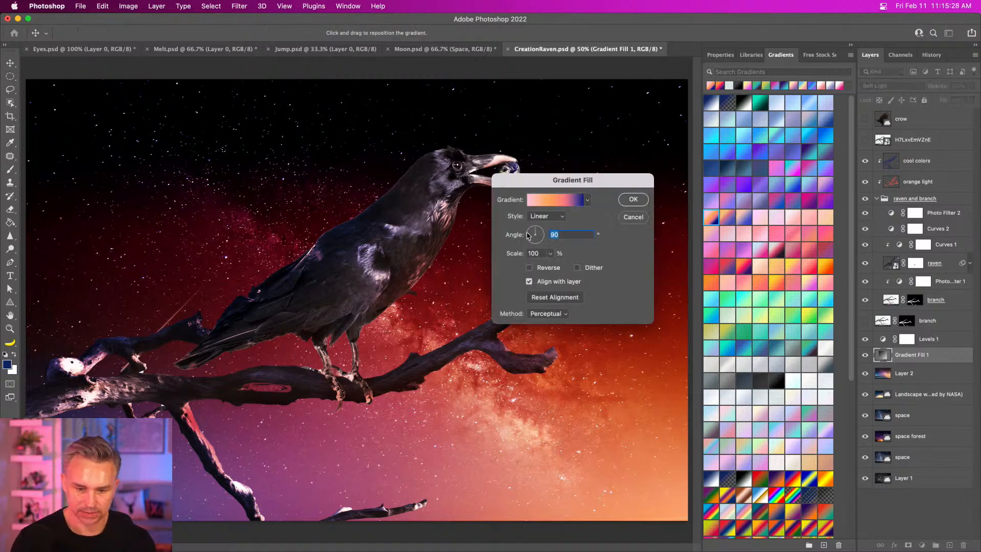
left_click_drag(532, 235, 535, 233)
left_click(633, 199)
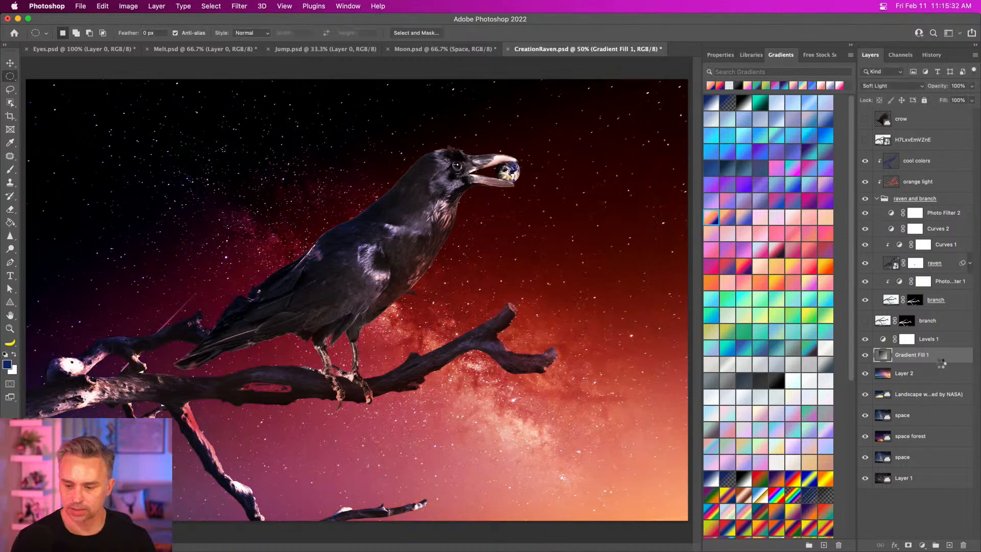
Toggle the Gradient Fill 1 layer off and on to compare its effect, and set its blend mode to Overlay
left_click(865, 356)
left_click(865, 355)
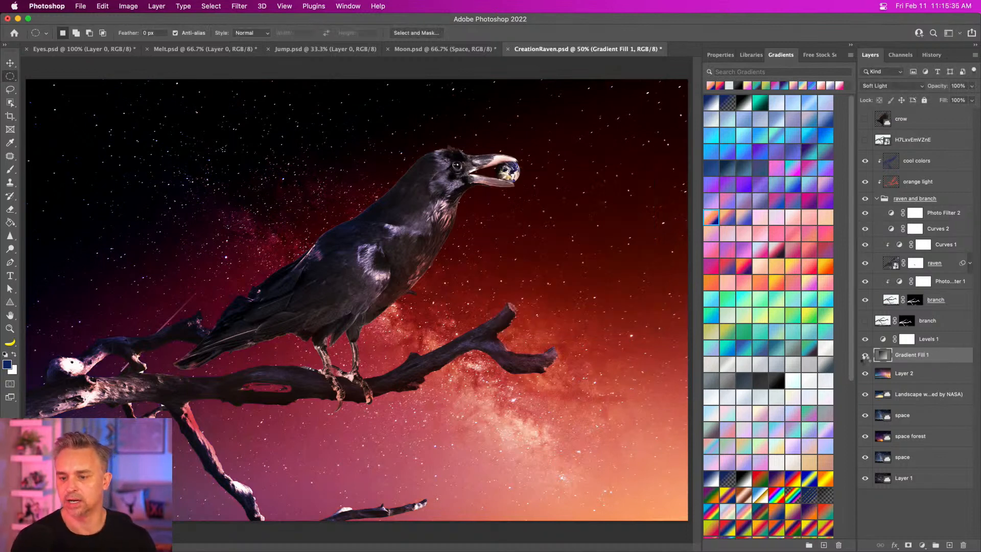
left_click(891, 86)
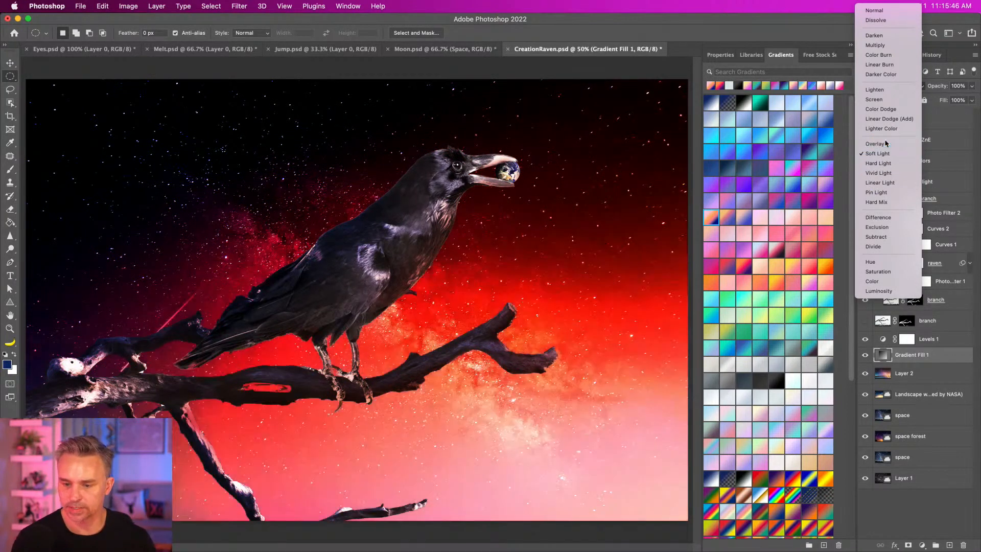
left_click(885, 143)
Add a Color Lookup adjustment layer directly above the hidden H7LxvEmVZnE layer
left_click(908, 141)
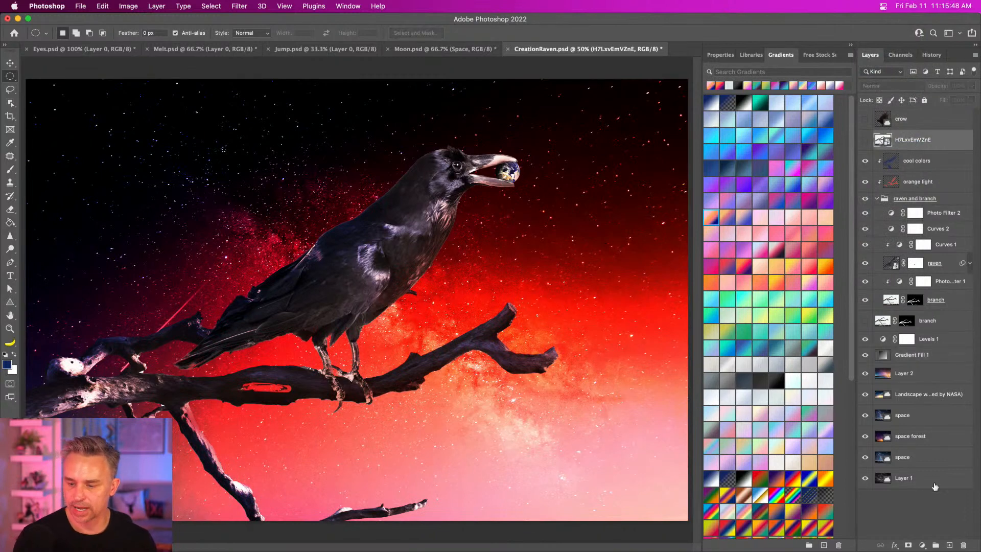
left_click(922, 545)
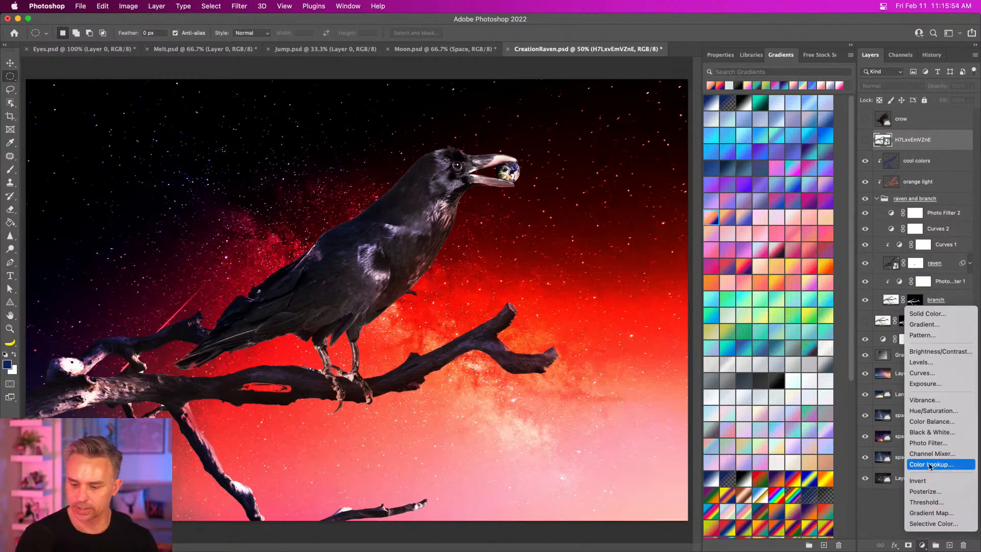
left_click(949, 466)
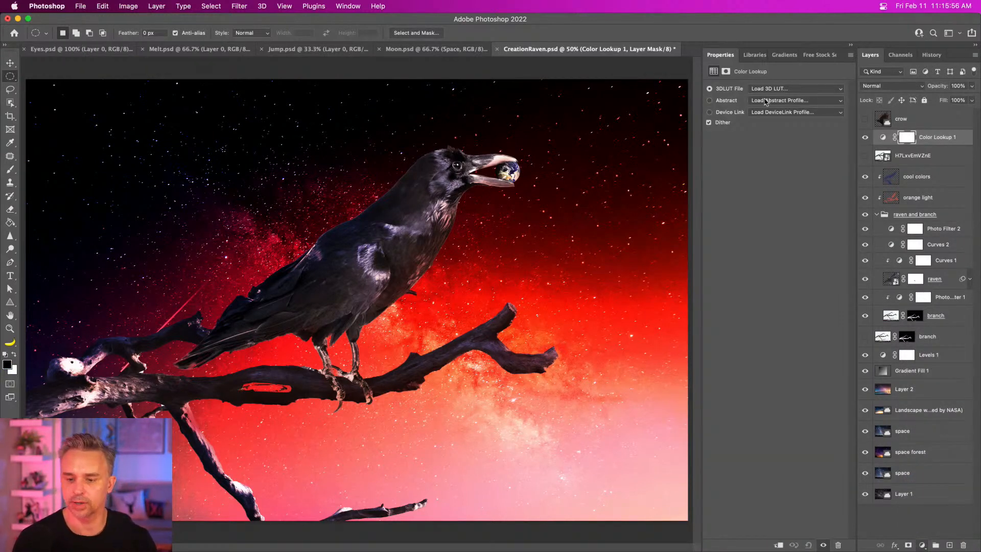
Try the 2Strip.look, Fuji ETERNA 250D Fuji 3510, Fuji REALA 500D Kodak 2393 and Moonlight.3DL looks on the Color Lookup layer
left_click(804, 89)
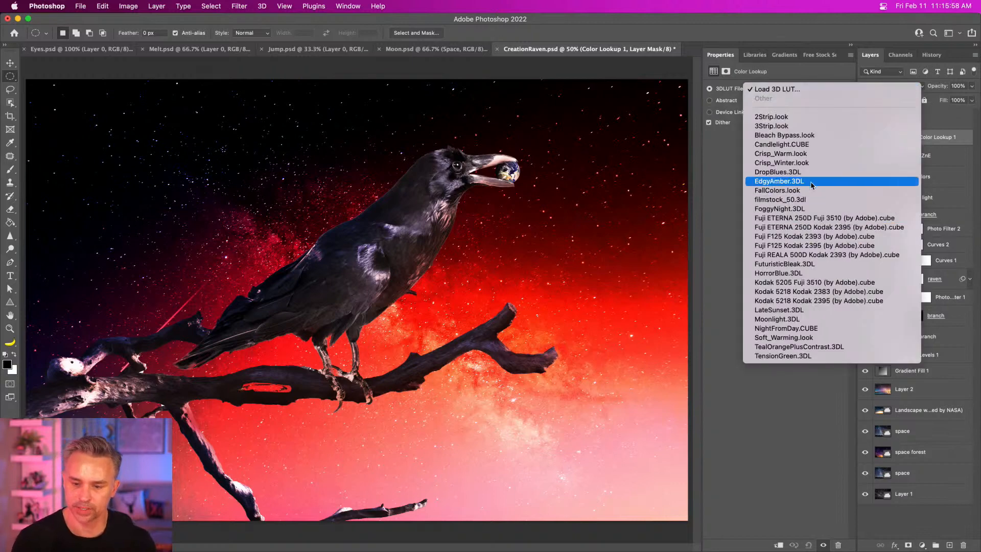
left_click(804, 117)
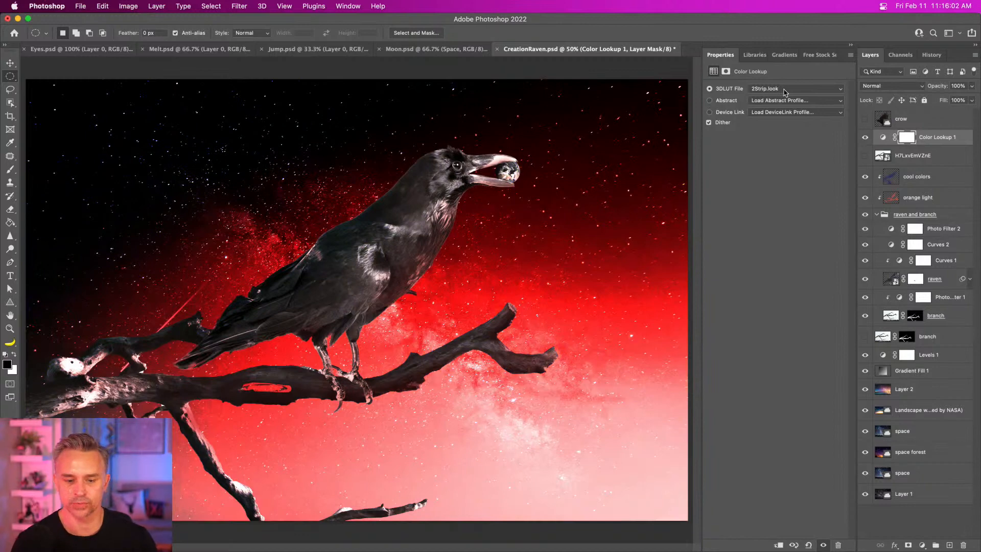
left_click(786, 91)
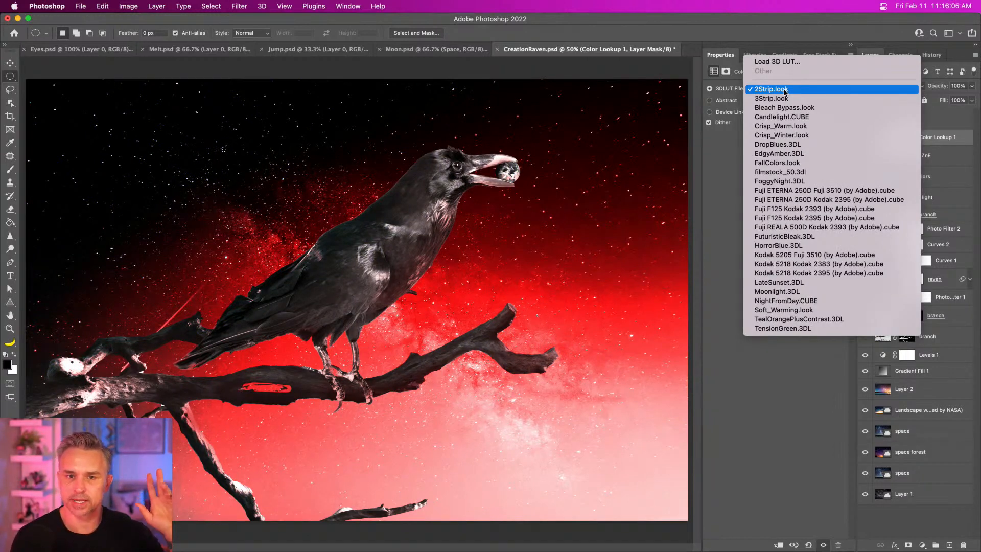
left_click(818, 191)
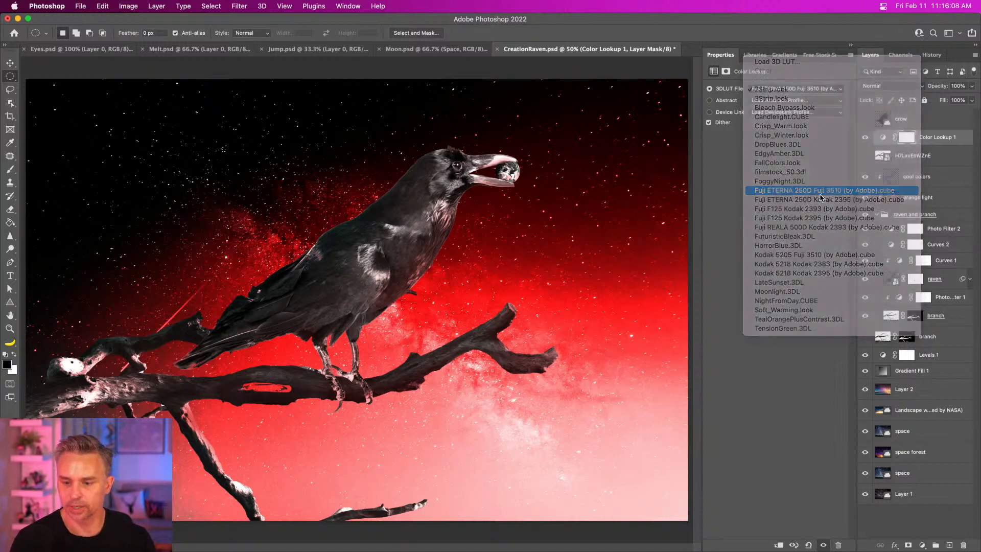
left_click(790, 92)
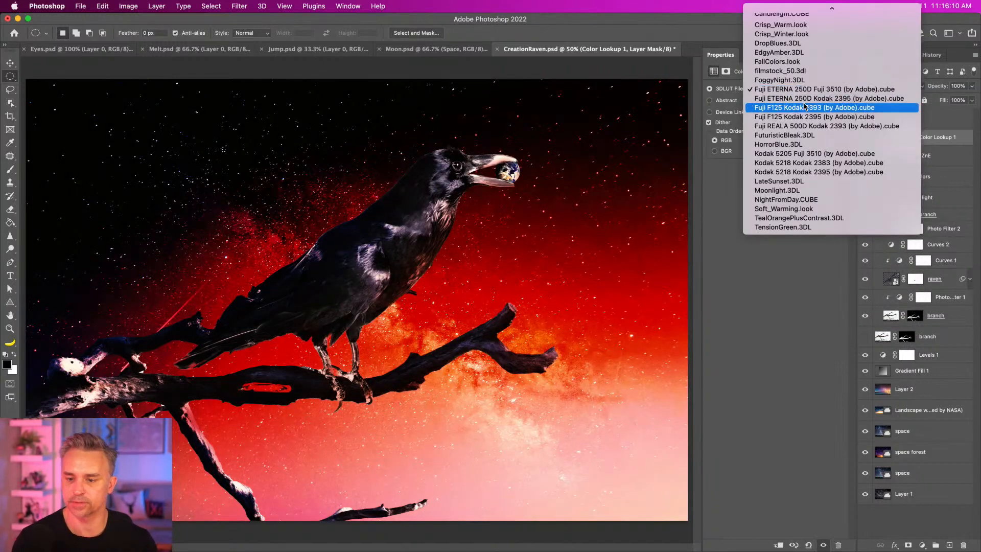
left_click(806, 126)
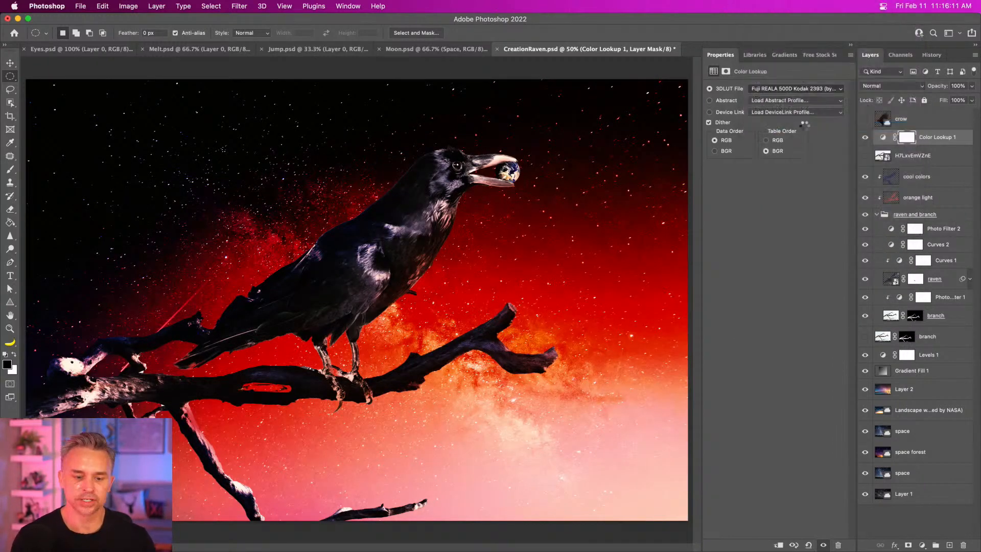
left_click(795, 91)
left_click(784, 160)
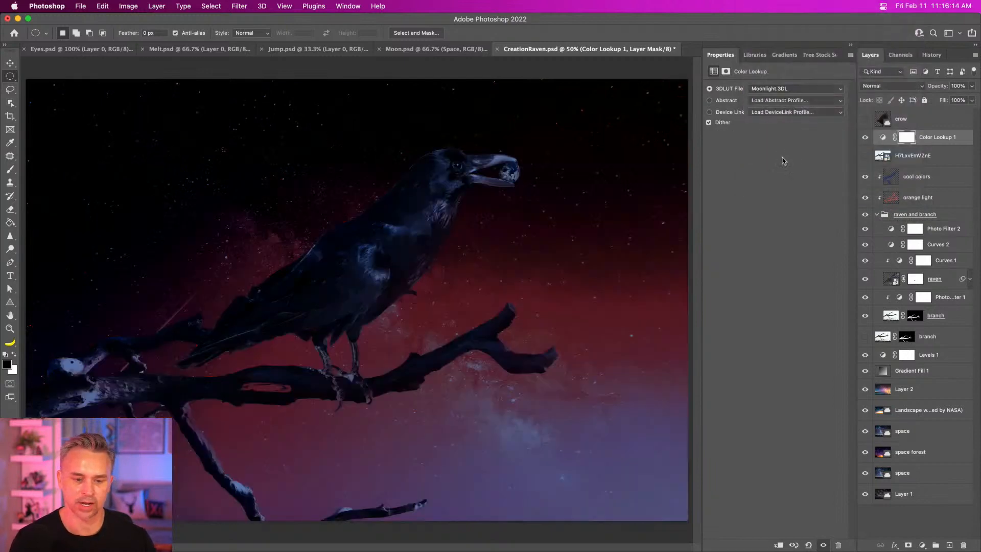
Set the Color Lookup layer's 3DLUT file to LateSunset.3DL
left_click(776, 89)
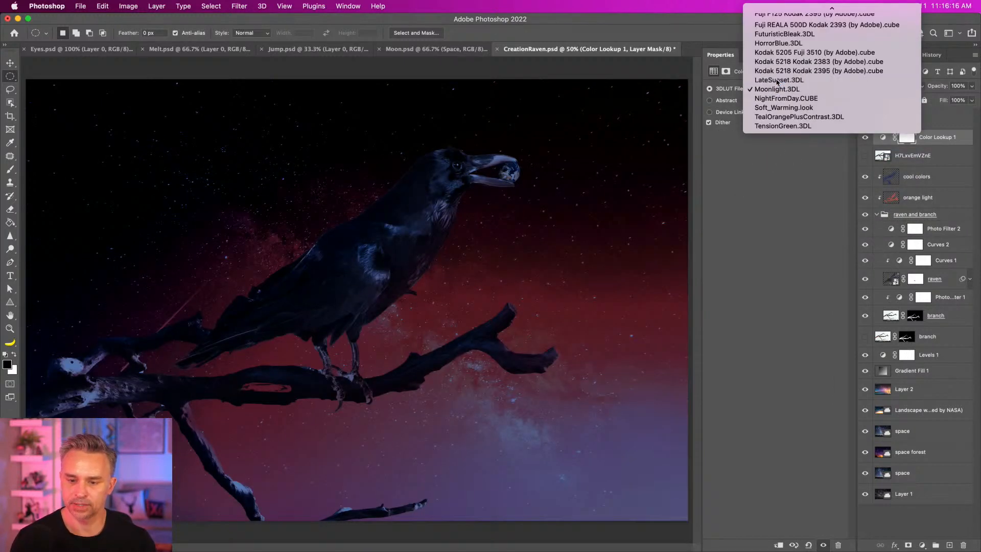
left_click(780, 80)
left_click(780, 89)
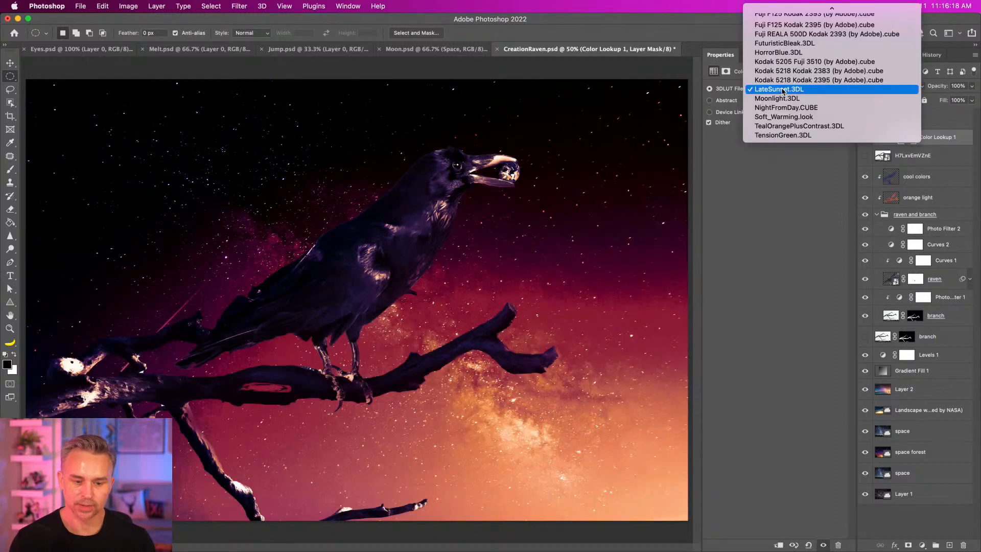
left_click(774, 358)
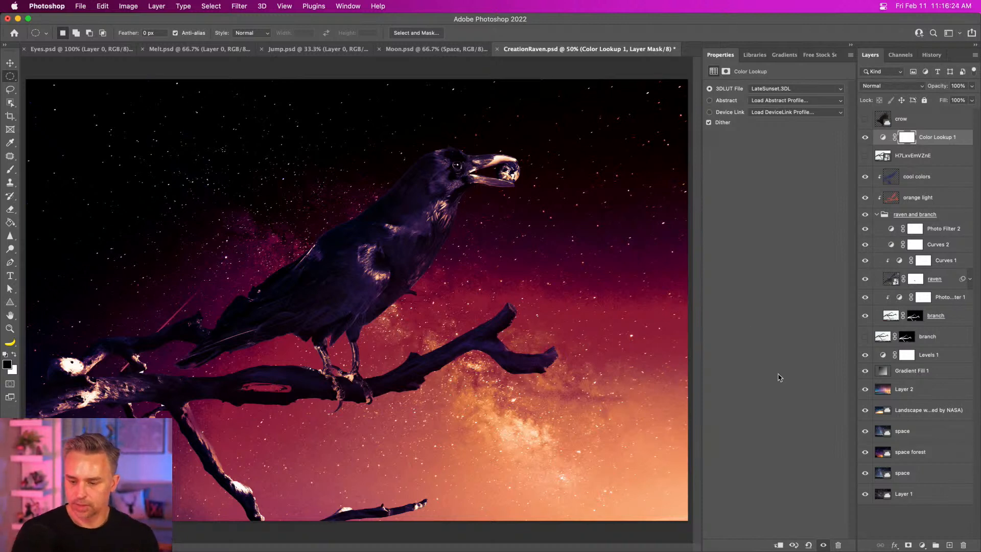
Edit Gradient Fill 1 by shifting its coral-pink color stop closer to the navy end
left_click(878, 373)
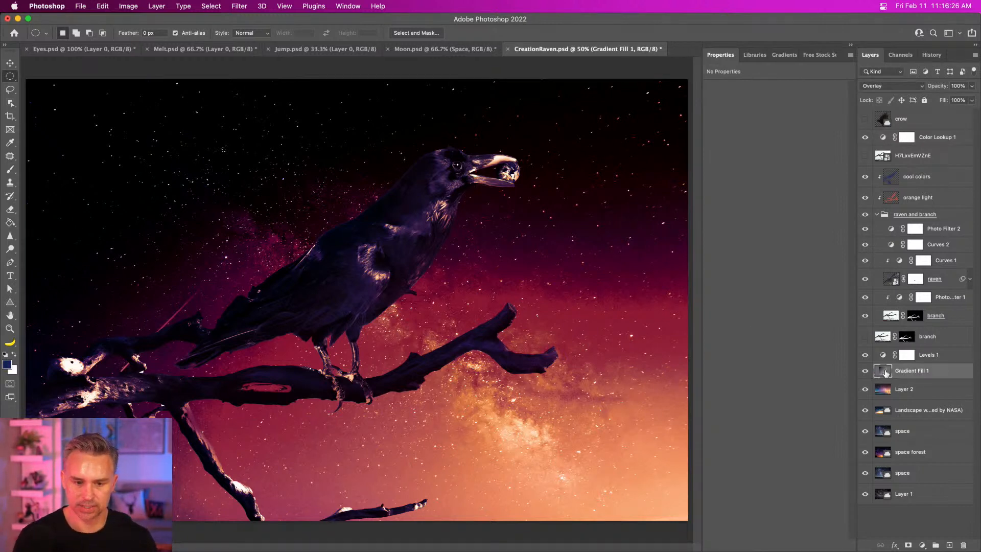
double_click(886, 373)
left_click(549, 203)
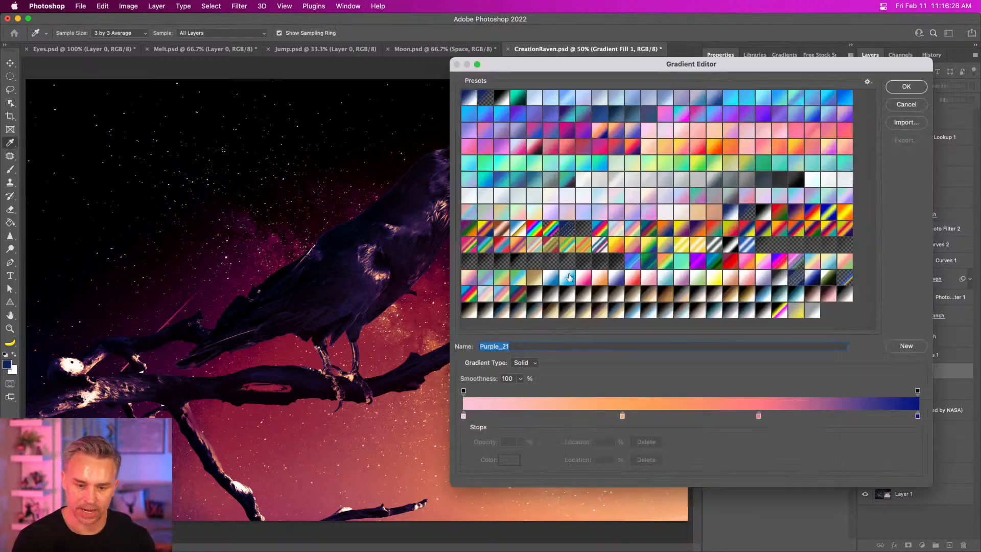
left_click_drag(759, 416, 822, 416)
key("Return")
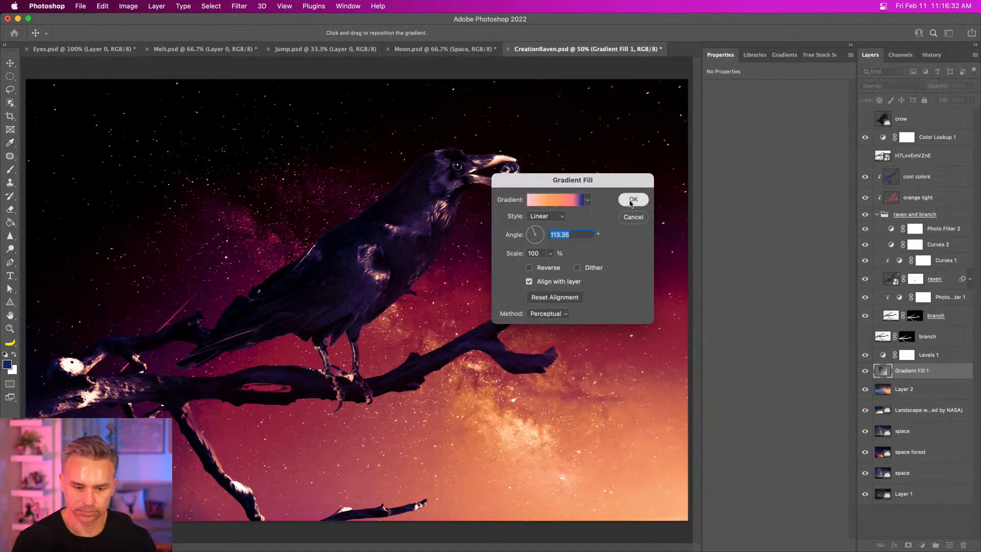
left_click(636, 199)
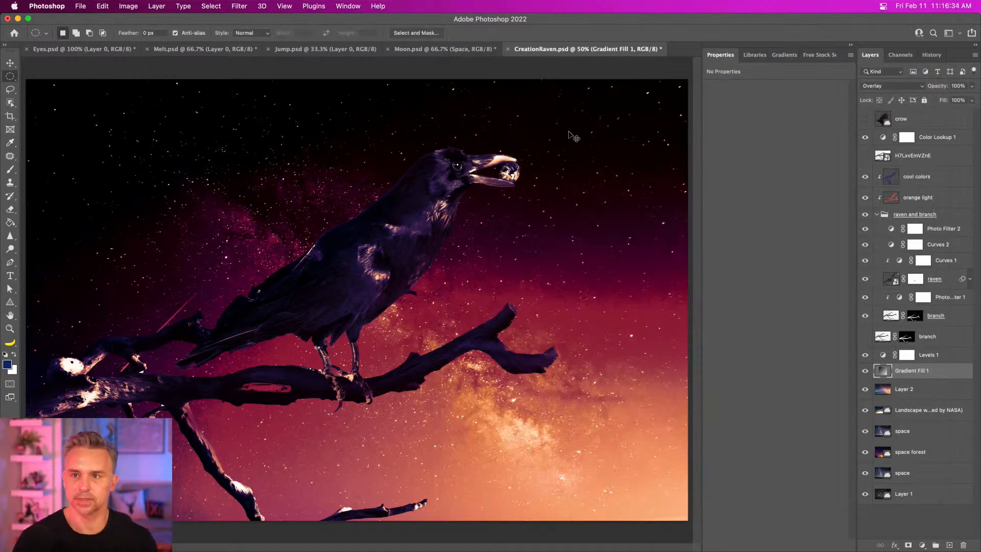
Rotate the Gradient Fill 1 angle to about -172° and save the raven document
double_click(883, 375)
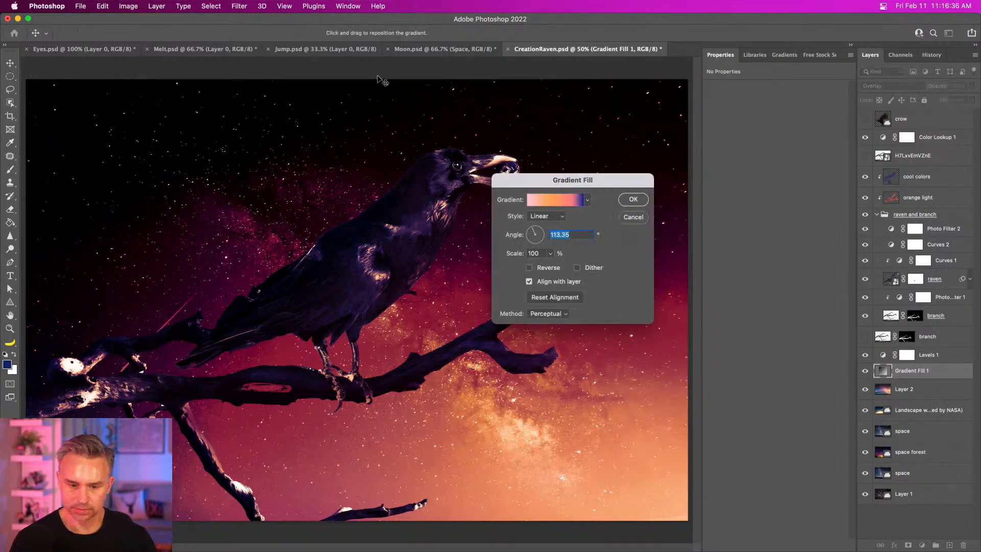
left_click(530, 239)
left_click_drag(530, 240, 530, 237)
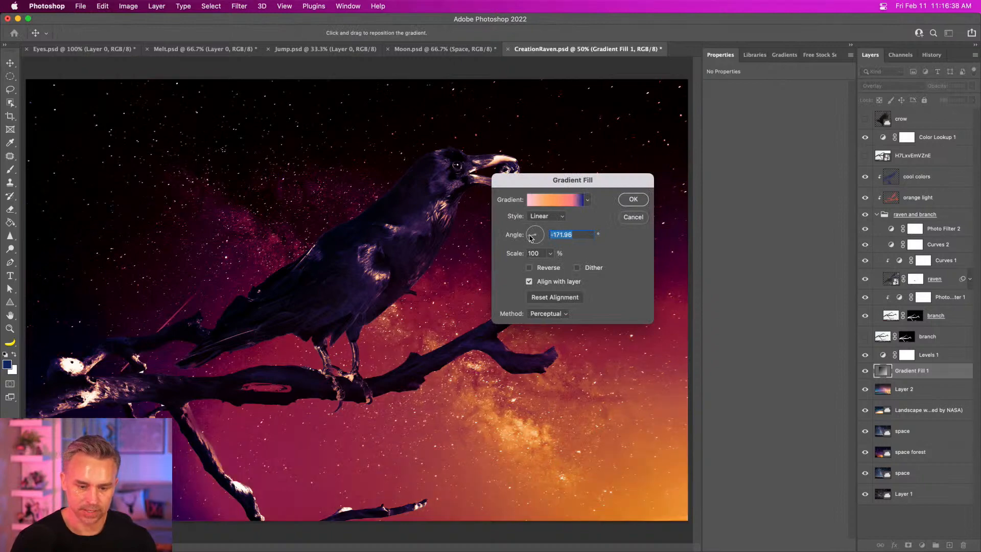
left_click(645, 200)
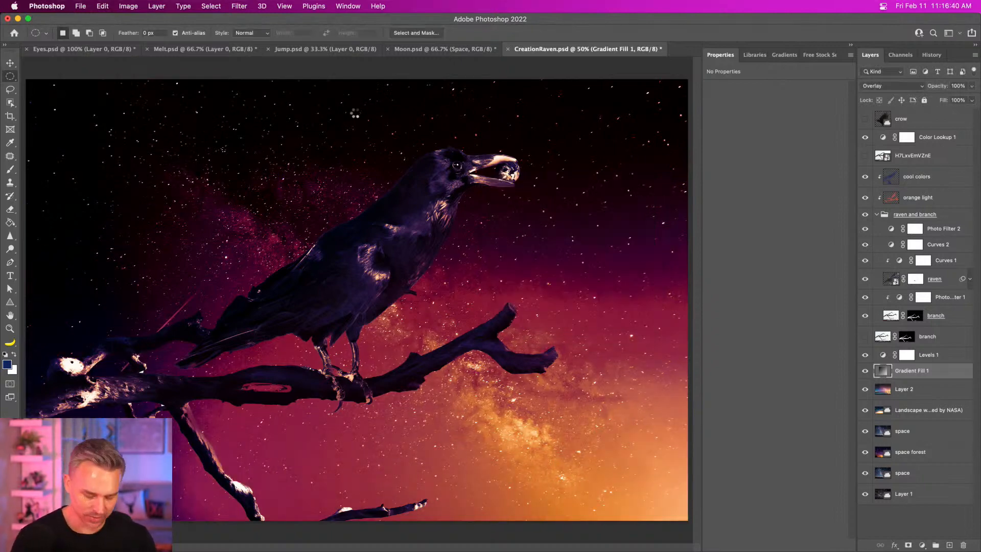
key("super+s")
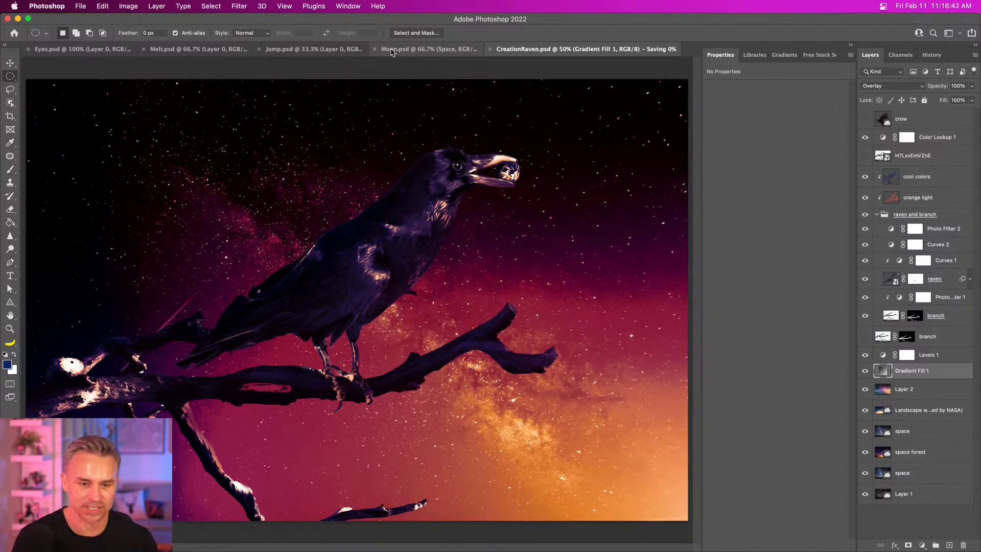
Review the source photos in Jump.psd, Melt.psd and Eyes.psd
left_click(313, 49)
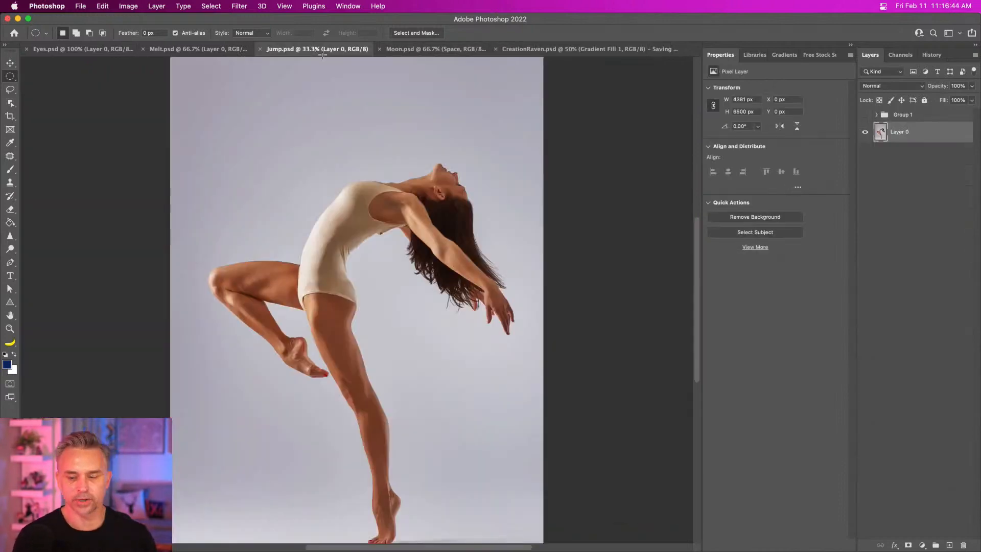
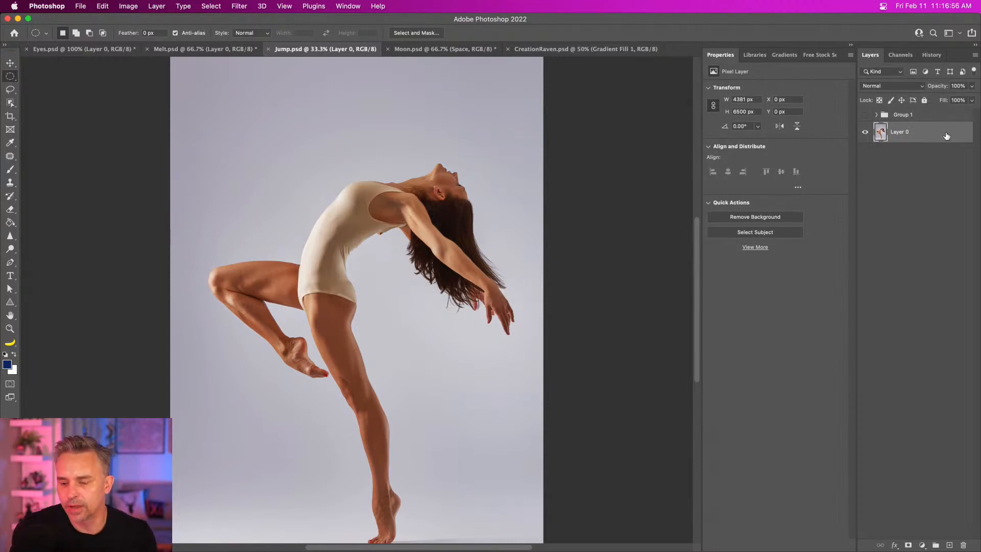
left_click(202, 49)
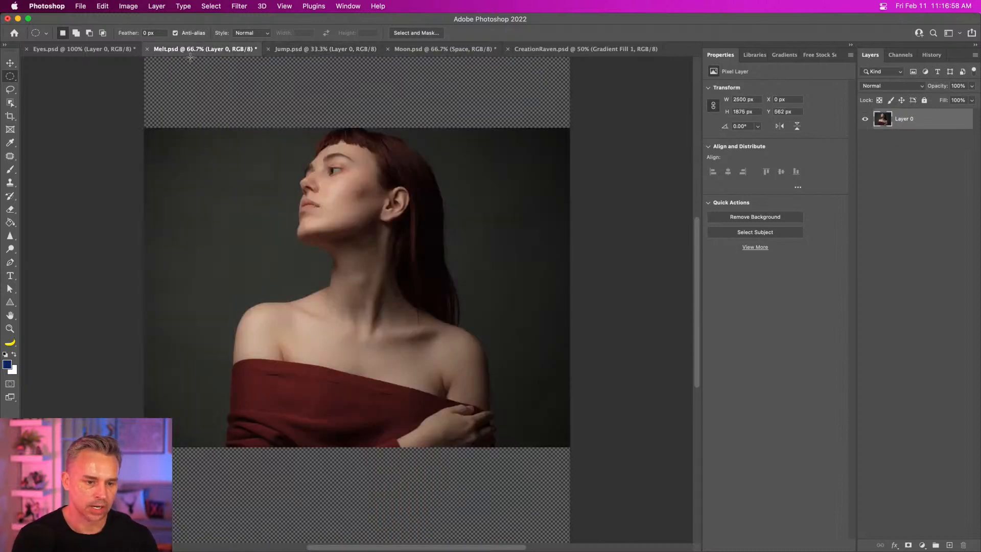
left_click(91, 51)
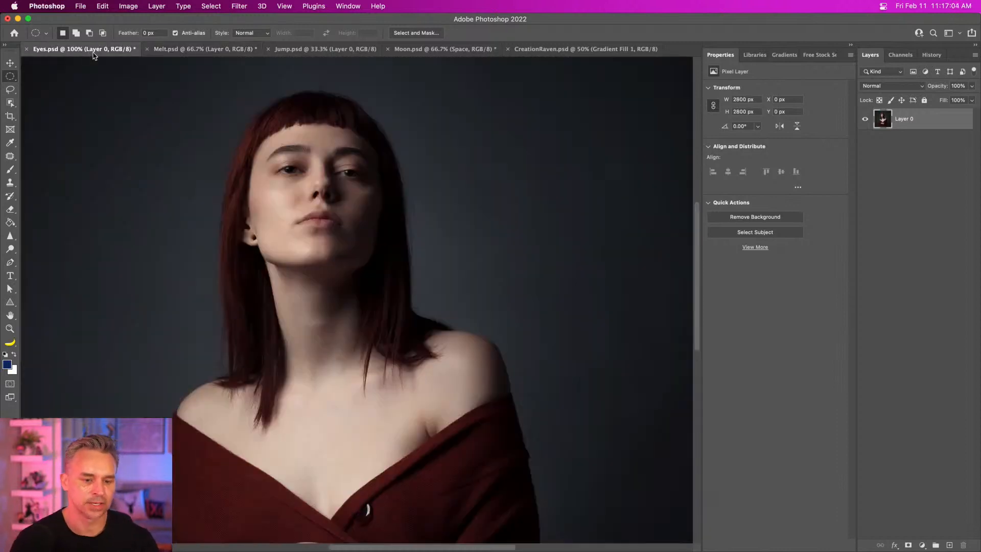
left_click(181, 49)
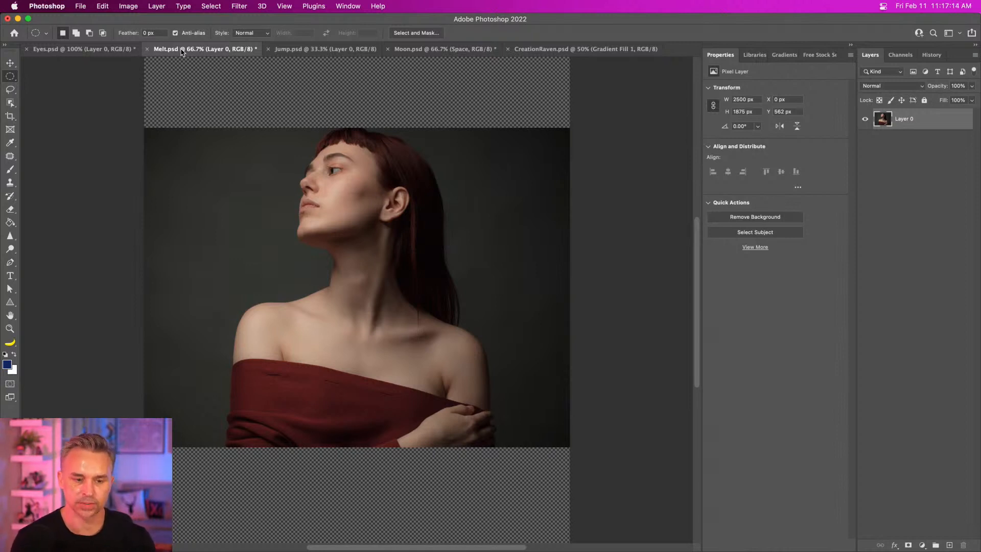
In Jump.psd, remove the background from the dancer layer and open its mask in Select and Mask
left_click(300, 51)
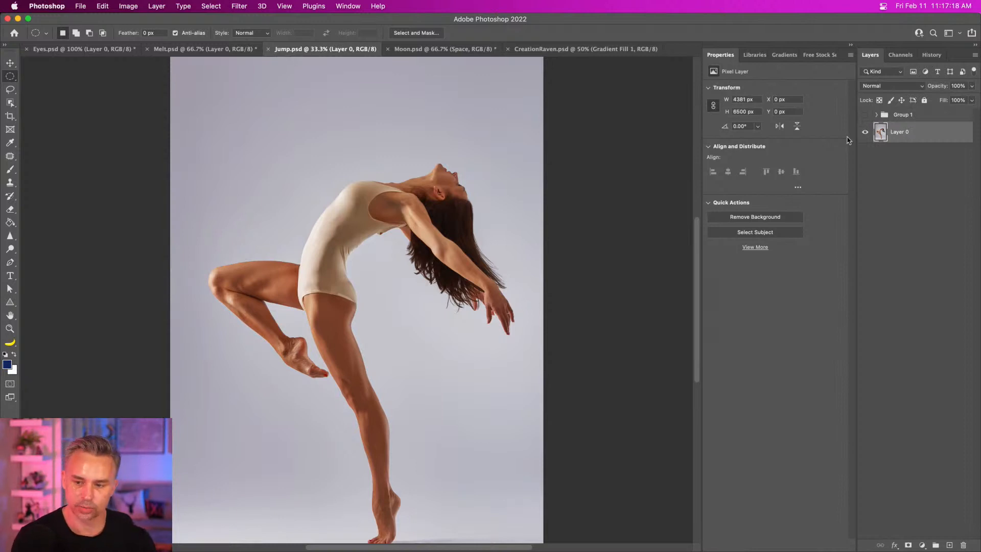
left_click(763, 217)
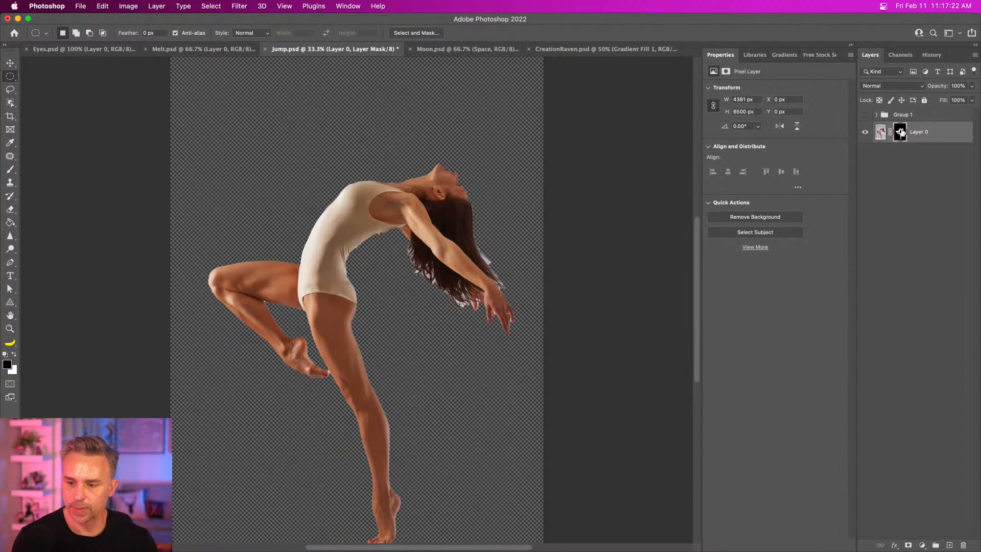
double_click(901, 133)
Refine the mask edges around the dancer's hair, brushing along its underside, its tips and its outer side
key("super+equal")
key("super+equal")
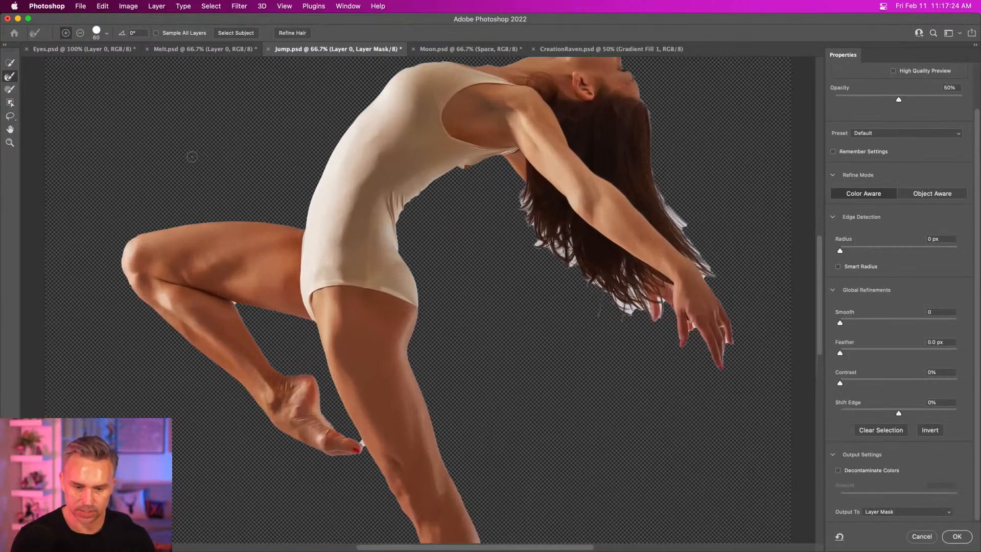
left_click_drag(668, 251, 540, 269)
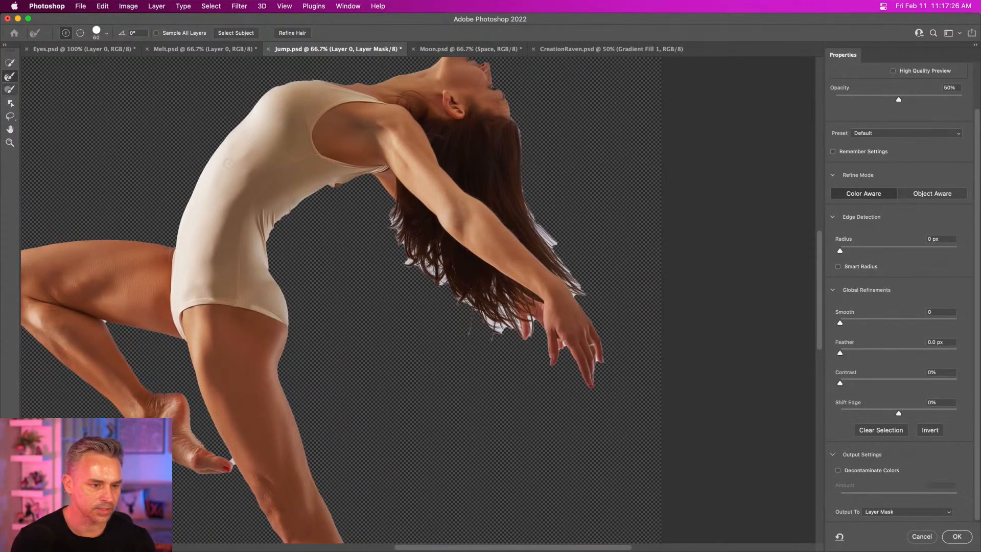
left_click_drag(393, 216, 419, 257)
key("bracketright")
key("bracketright")
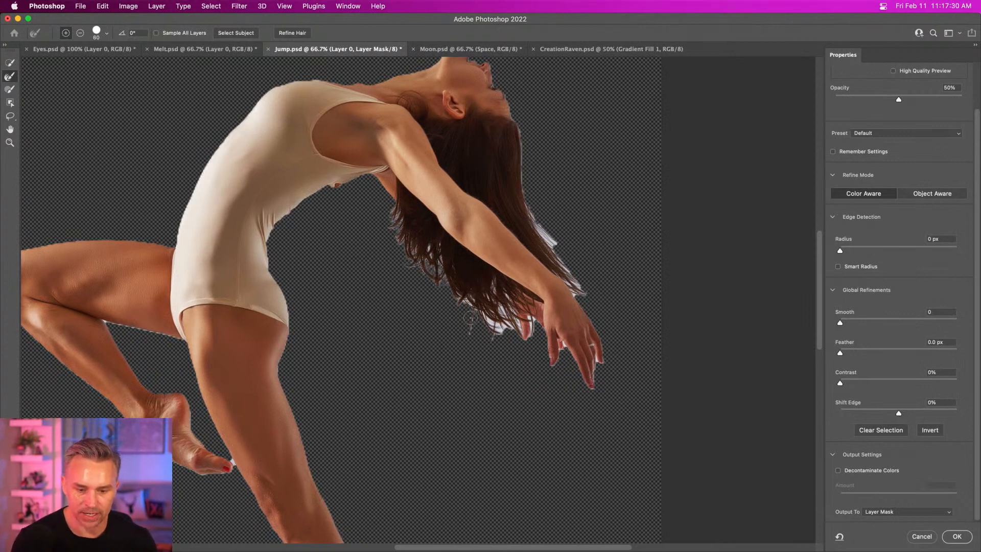
mouse_move(481, 301)
left_mouse_down()
mouse_move(501, 342)
mouse_move(495, 284)
mouse_move(521, 346)
mouse_move(535, 317)
left_mouse_up()
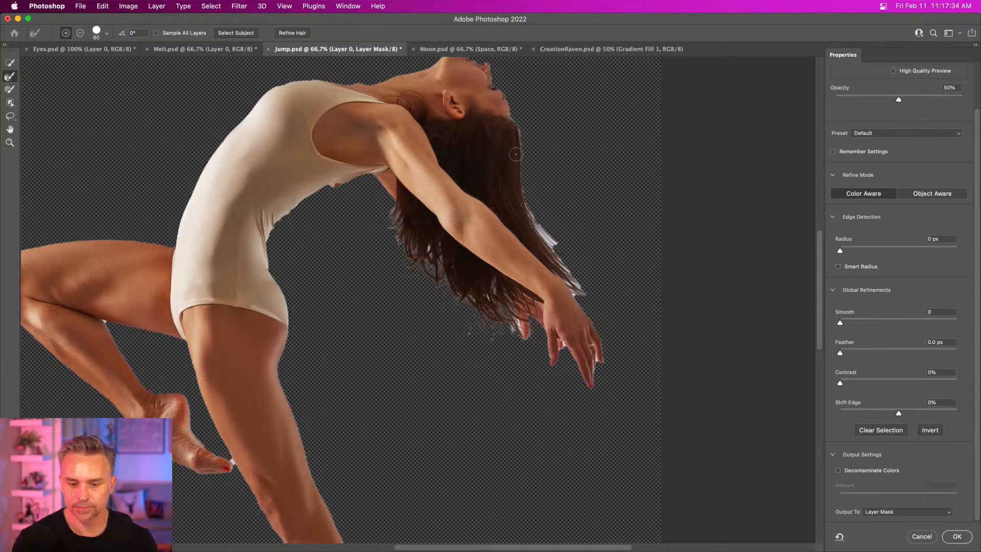
mouse_move(522, 145)
left_mouse_down()
mouse_move(549, 248)
mouse_move(590, 297)
mouse_move(541, 239)
mouse_move(537, 224)
mouse_move(583, 301)
mouse_move(539, 211)
left_mouse_up()
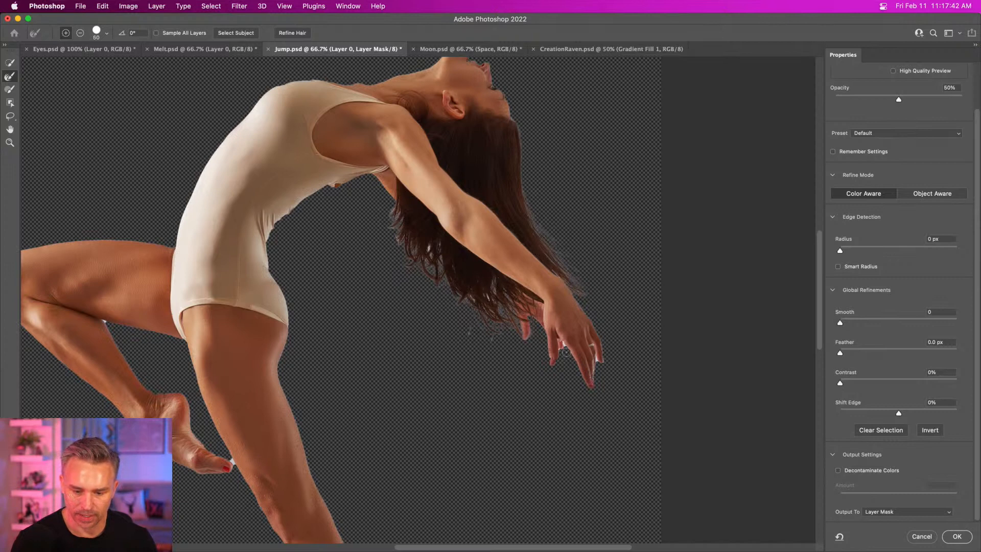
Refine the mask edge around the toes of the dancer's bent leg with a size 40 Refine Edge brush
key("bracketleft")
key("bracketleft")
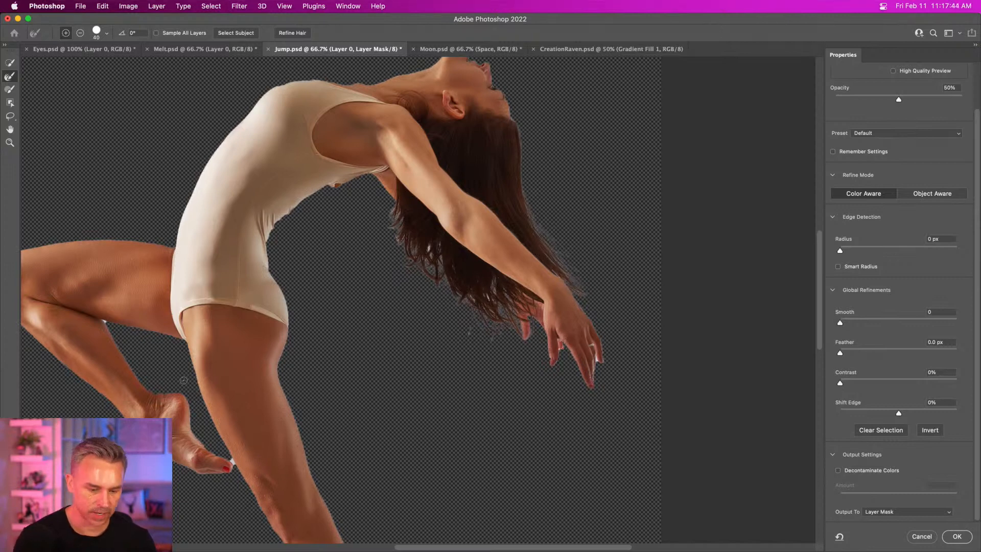
scroll(295, 303, "left", 6)
scroll(295, 303, "down", 4)
left_click_drag(383, 364, 401, 390)
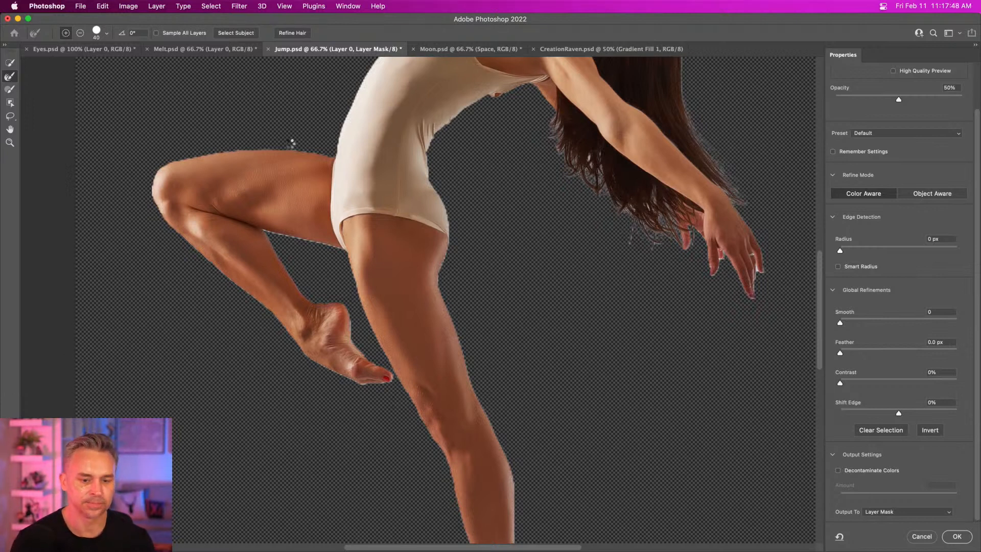
left_click_drag(292, 144, 259, 148)
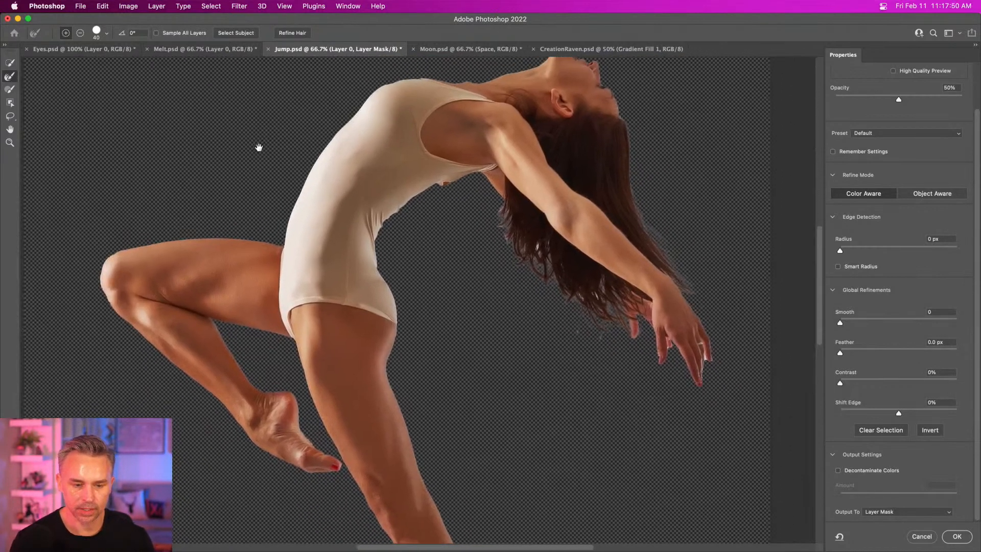
Try painting the dancer's torso out of the mask with a size 150 brush, and restore it
left_click(9, 90)
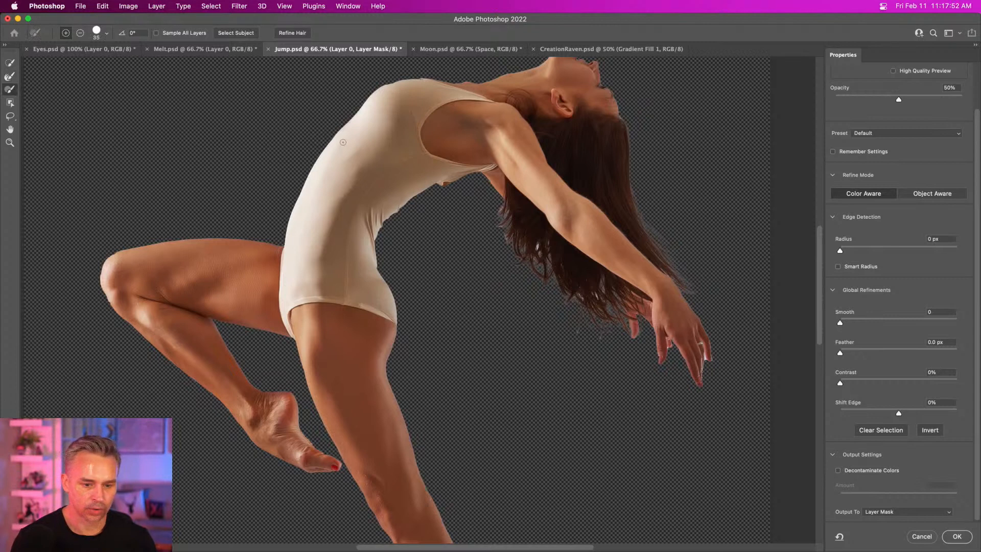
key("bracketright")
key("bracketright")
key("bracketright")
key("bracketright")
key("bracketright")
key("bracketright")
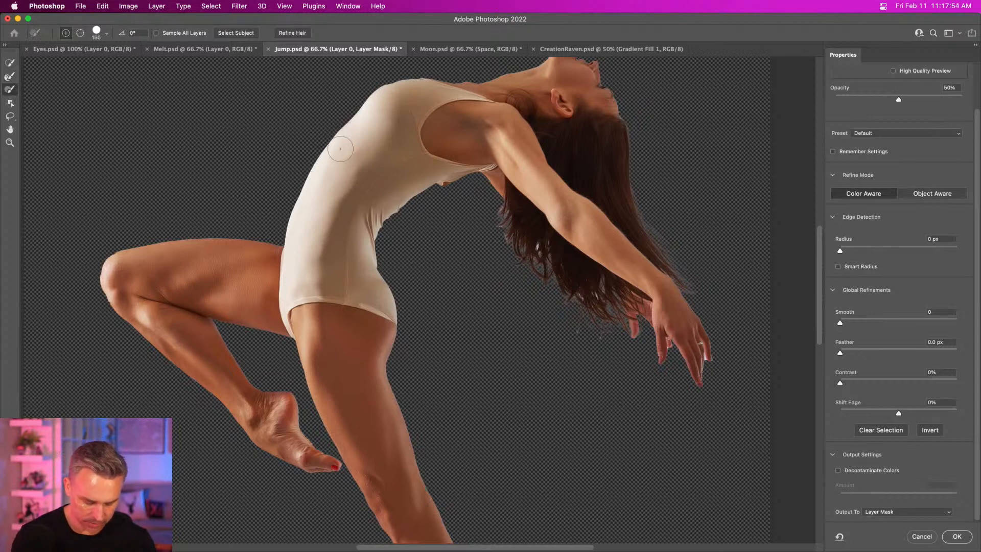
left_click_drag(333, 137, 360, 181)
mouse_move(409, 239)
left_mouse_down()
mouse_move(385, 83)
mouse_move(413, 89)
mouse_move(386, 136)
mouse_move(419, 216)
mouse_move(373, 133)
mouse_move(372, 108)
mouse_move(393, 179)
mouse_move(338, 131)
left_mouse_up()
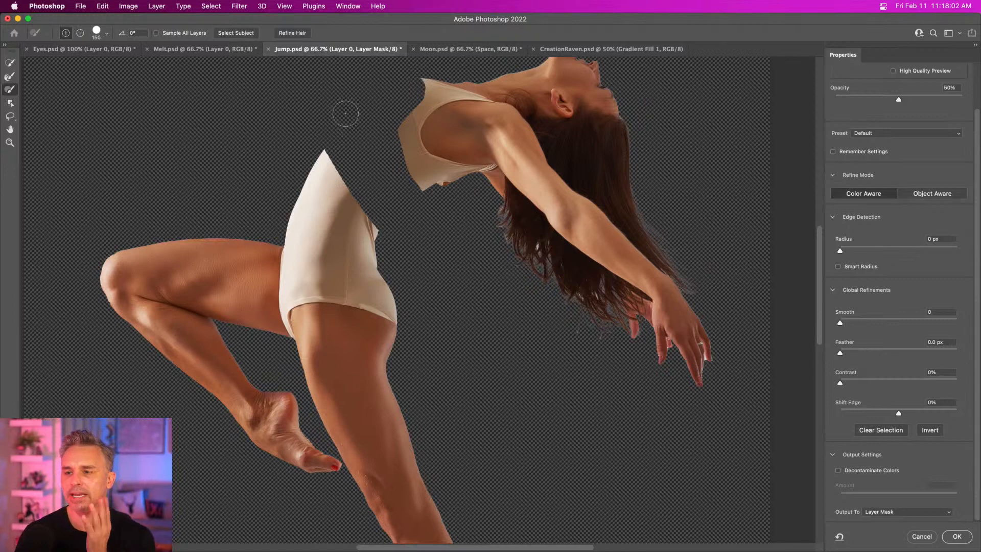
left_click(346, 113)
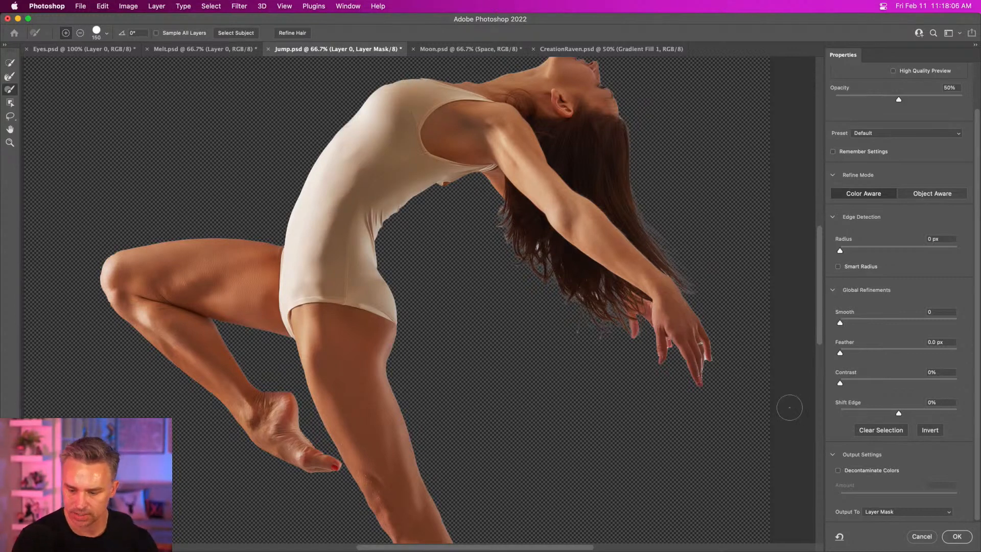
Set Shift Edge to -51%, refine the underside of the hair again, and apply the result to the layer mask
left_click(869, 412)
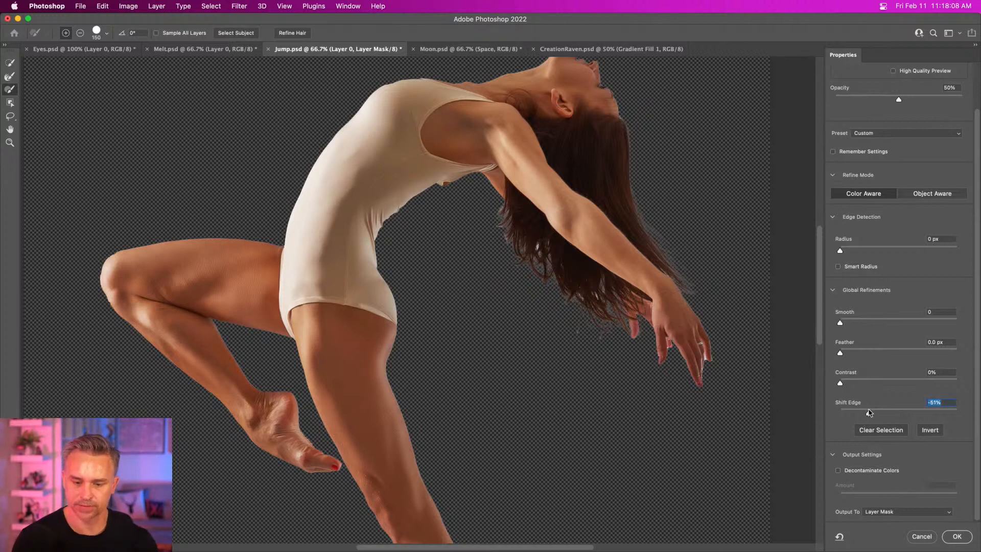
left_click(10, 76)
key("bracketright")
key("bracketright")
left_click_drag(535, 259, 541, 241)
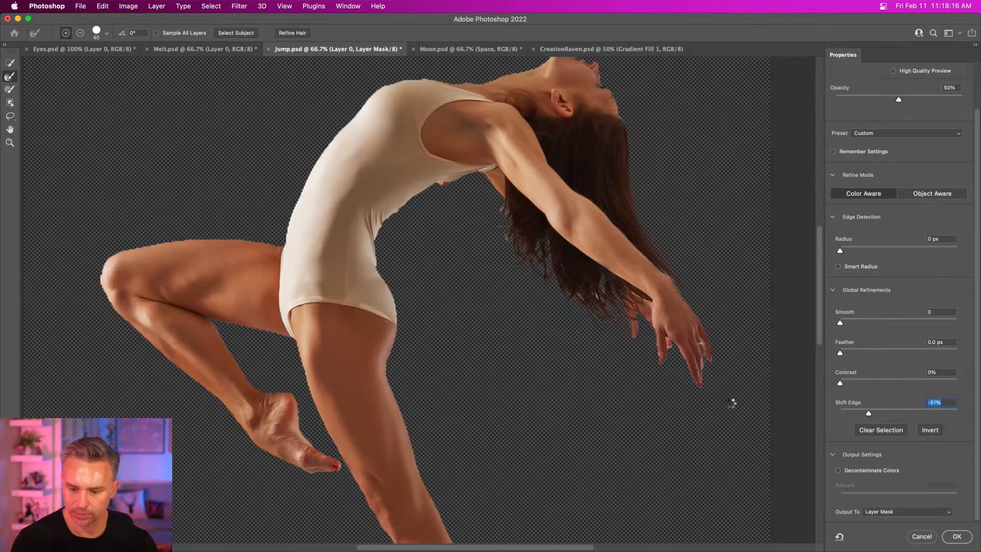
left_click(953, 541)
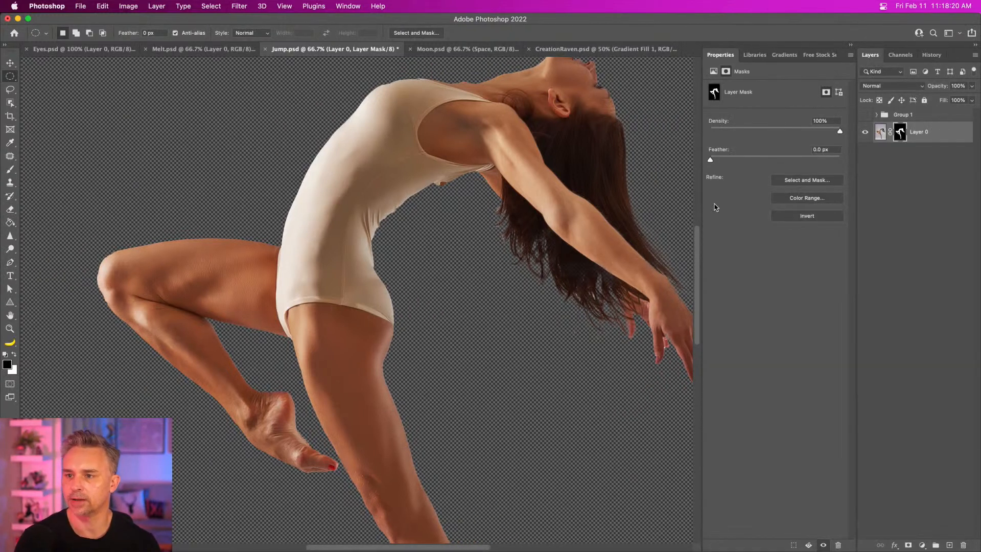
Float CreationRaven.psd in its own window and copy its space layer into Jump.psd
left_click(11, 64)
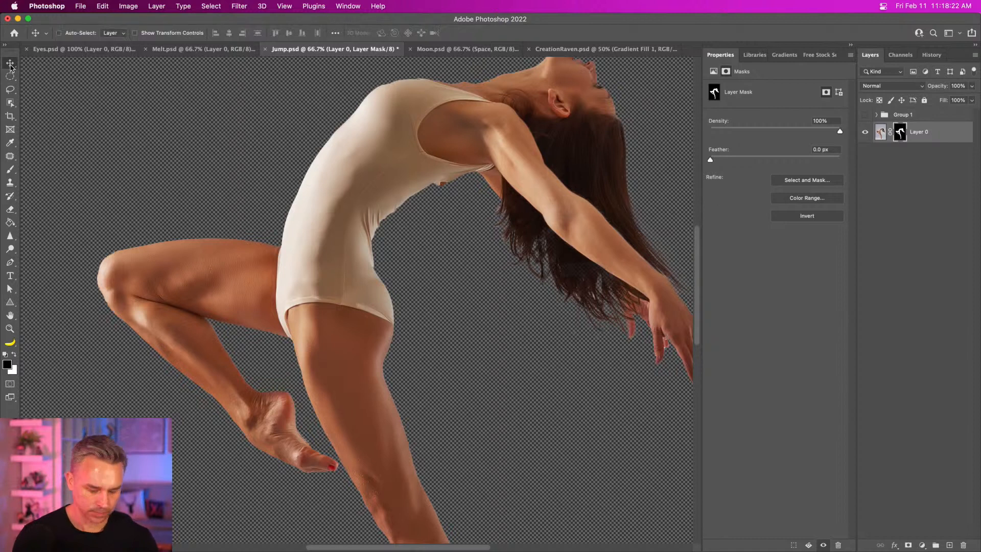
key("super+0")
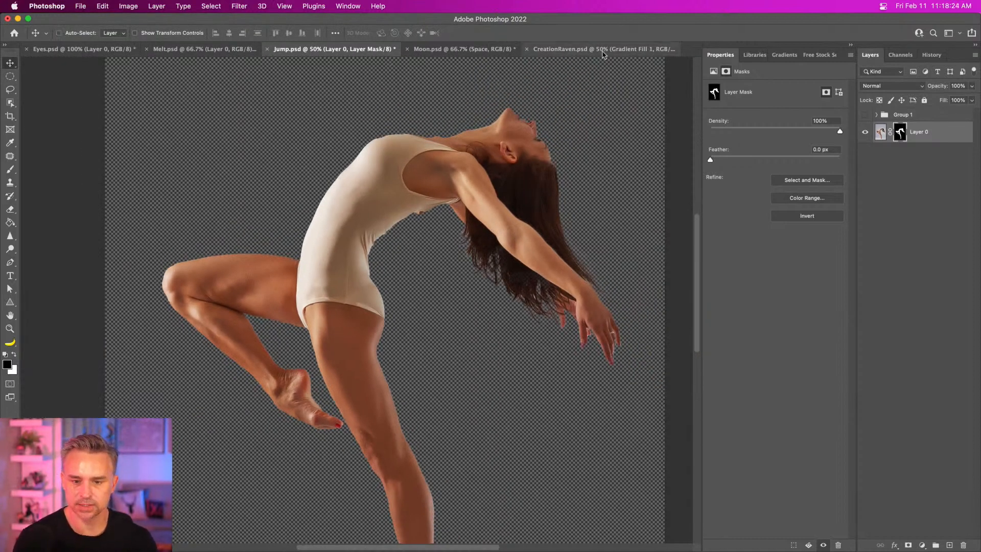
left_click_drag(601, 53, 559, 462)
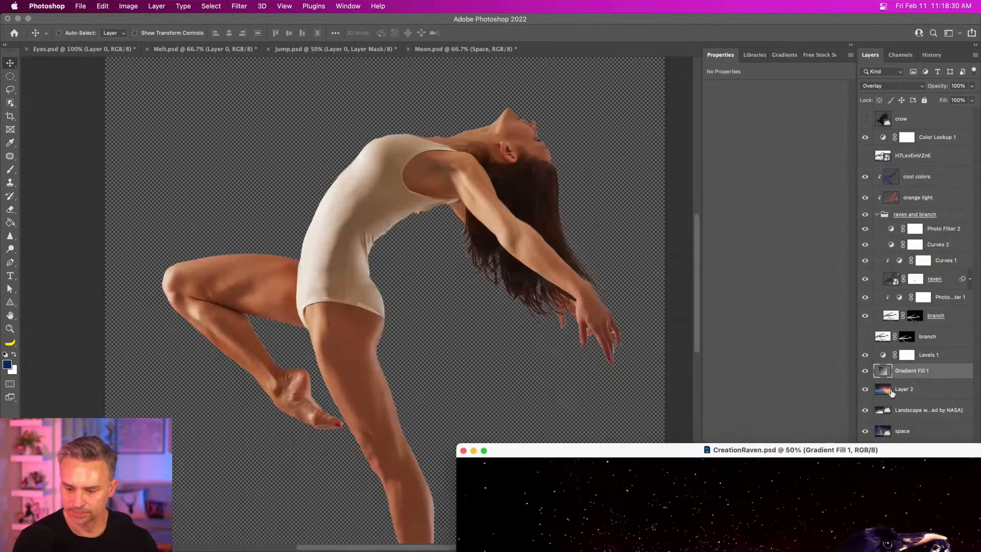
left_click_drag(900, 431, 245, 231)
left_click_drag(240, 134, 435, 350)
Place the space forest and space stars images from the SPACE library into Jump.psd
left_click(751, 55)
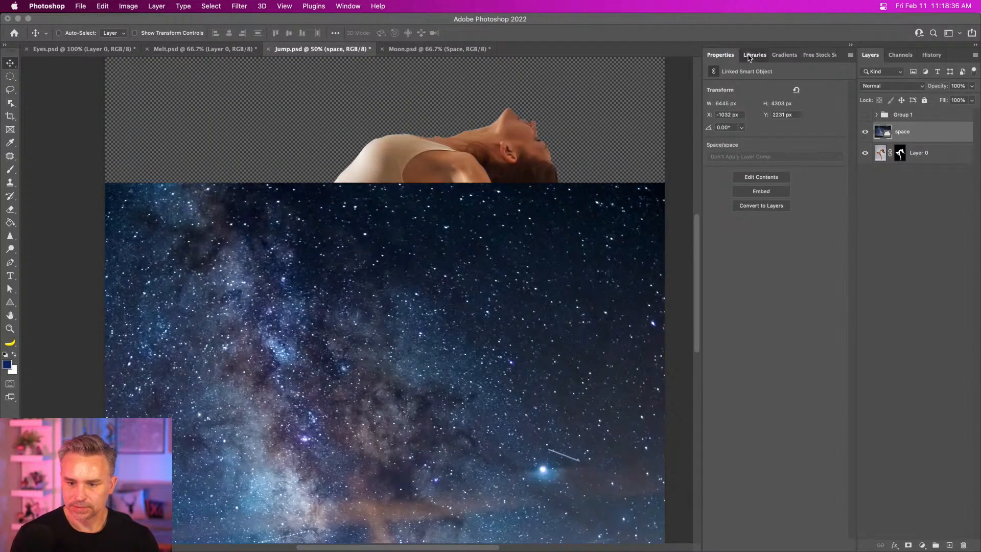
scroll(753, 386, "down", 10)
scroll(753, 386, "down", 5)
left_click_drag(742, 401, 355, 367)
left_click_drag(777, 293, 370, 230)
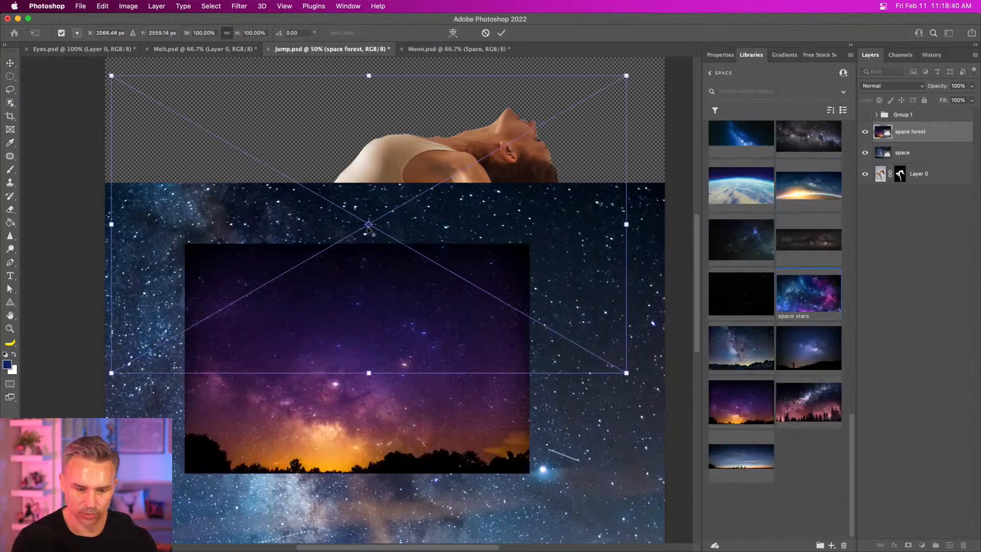
left_click_drag(201, 197, 272, 330)
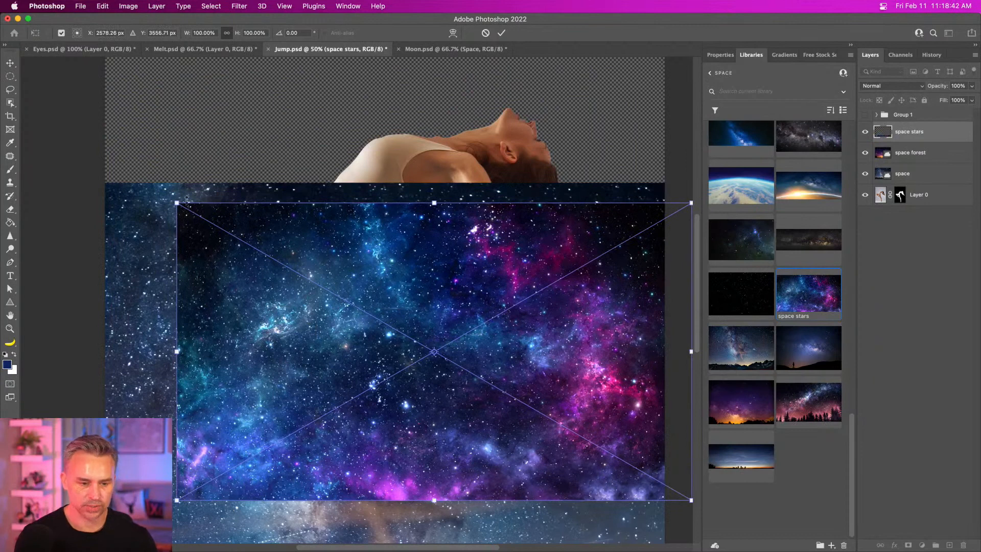
key("Return")
Rotate the space stars layer to -90° and enlarge it to cover the canvas
left_click_drag(404, 294, 377, 320)
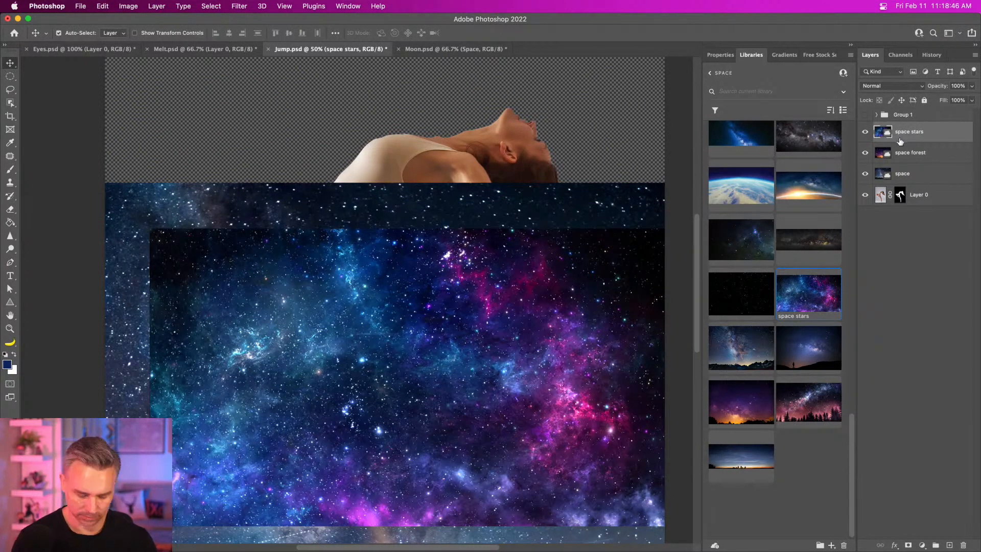
key("super+t")
left_click_drag(153, 366, 292, 547)
key("super+minus")
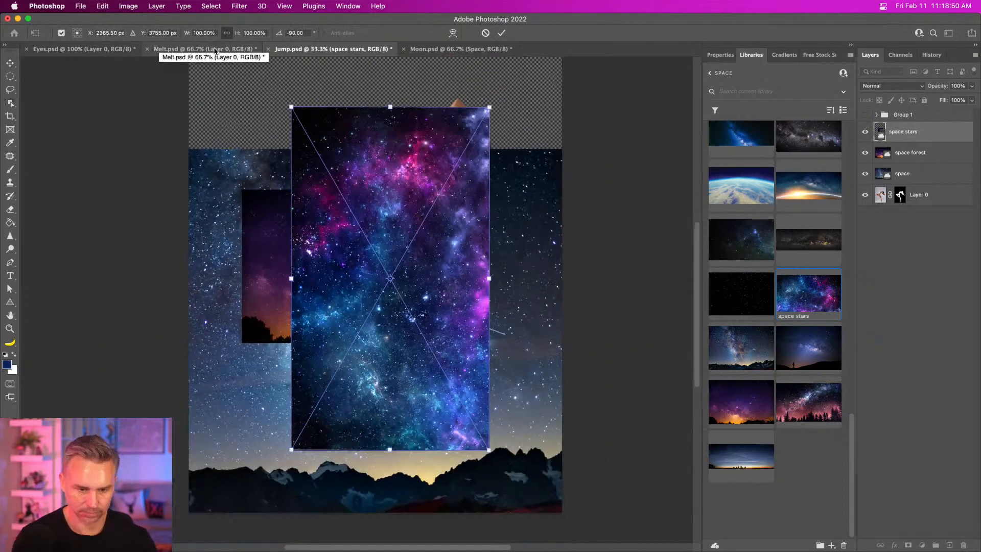
left_click_drag(287, 111, 1, 22)
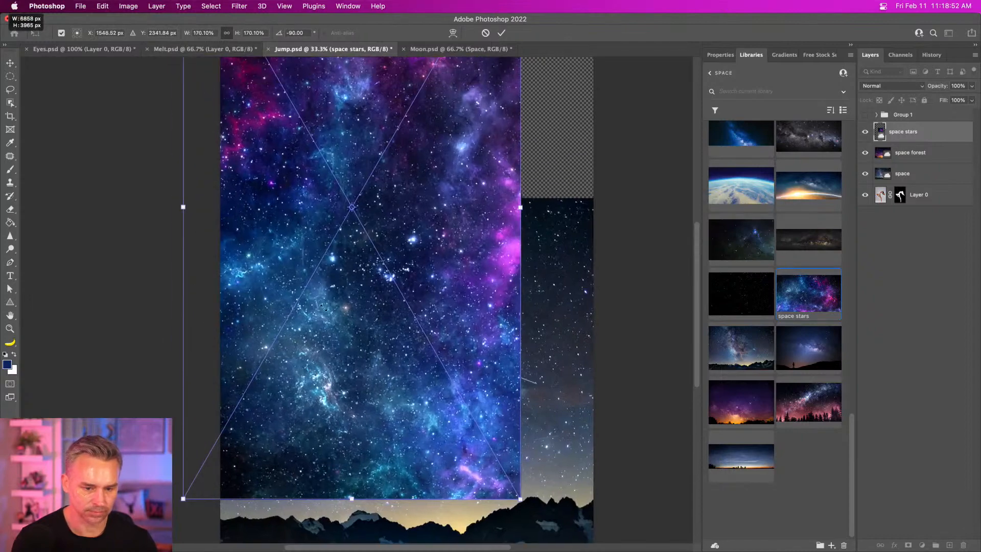
left_click_drag(319, 303, 409, 396)
left_click_drag(337, 272, 340, 399)
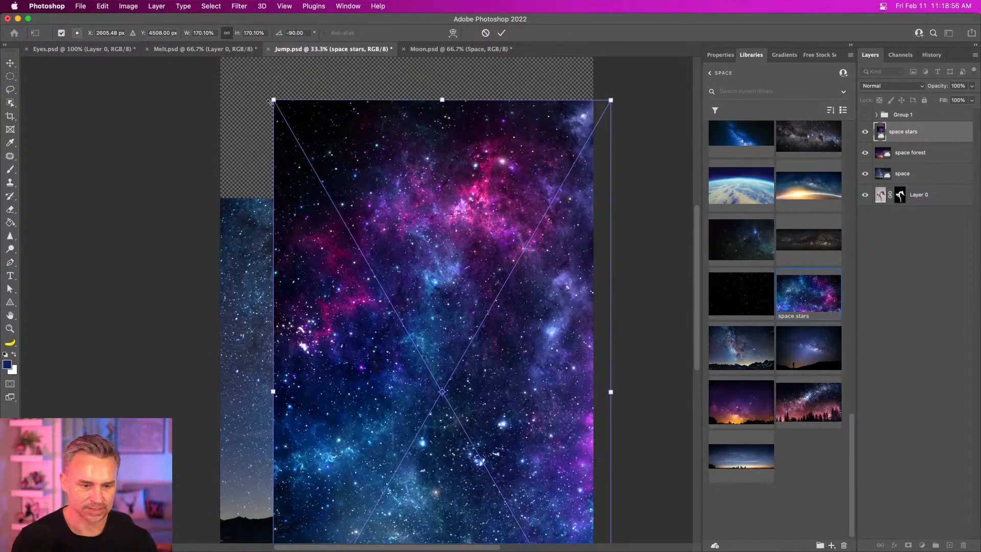
left_click_drag(271, 102, 213, 73)
key("Return")
key("super+equal")
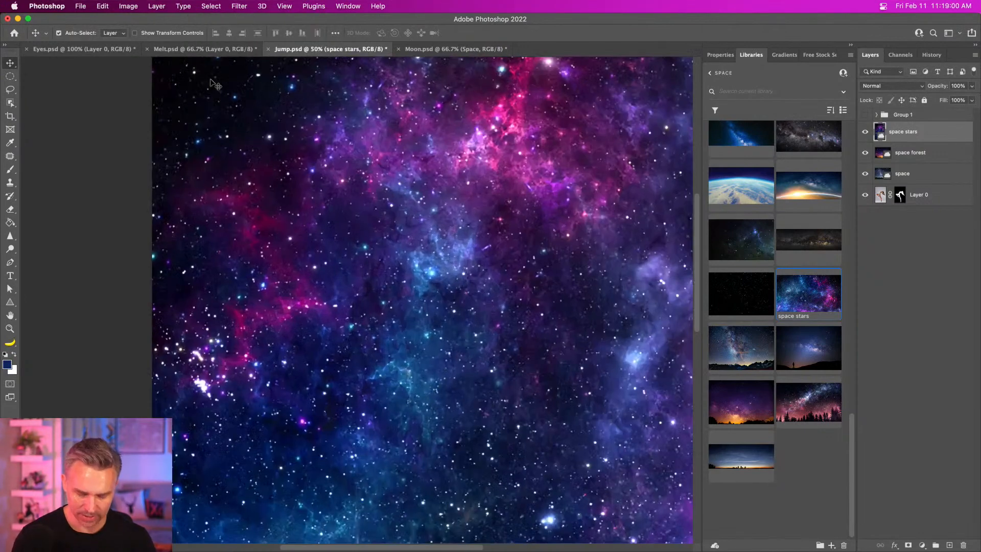
Move the space stars, space forest and space layers below the dancer layer, and reselect the dancer layer
left_click(918, 181, "shift")
left_click_drag(918, 181, 918, 207)
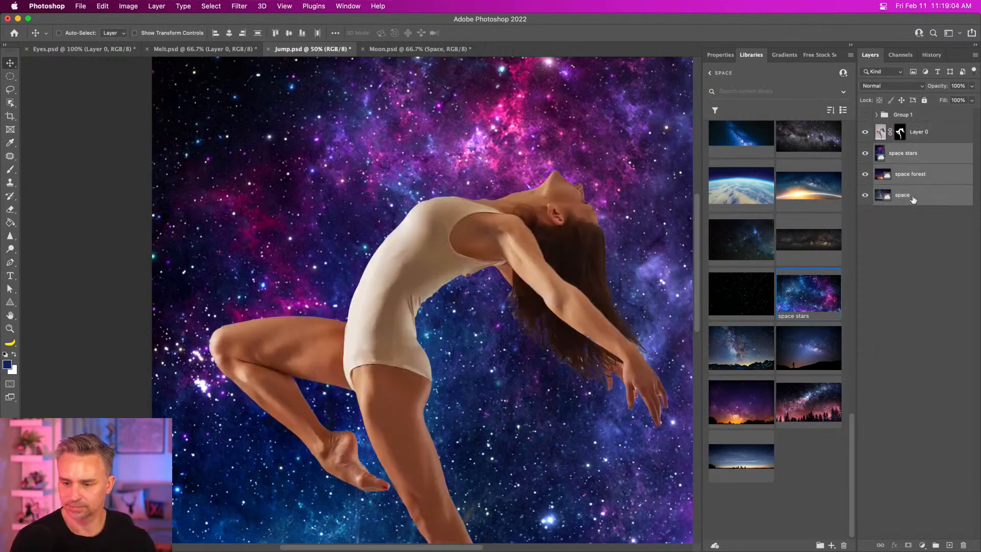
left_click(928, 135)
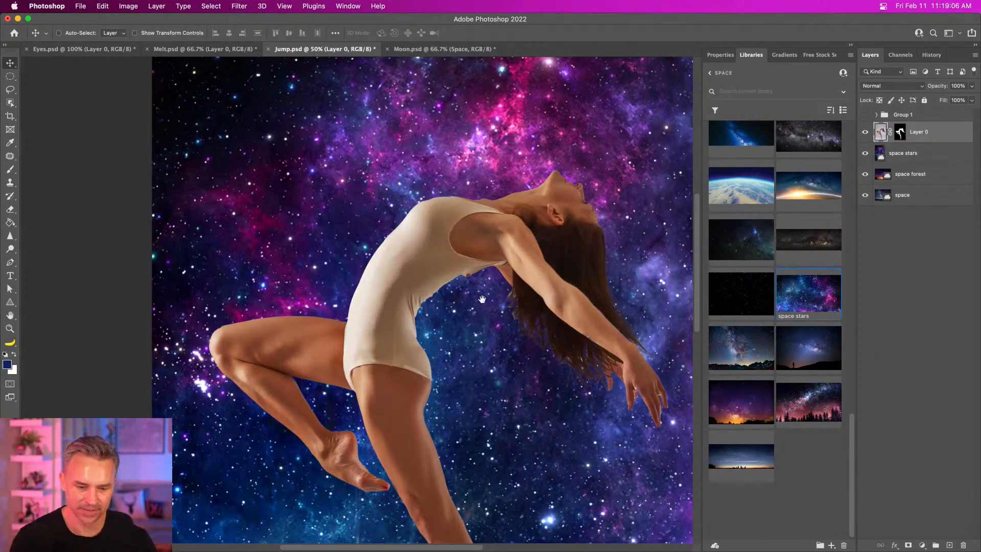
left_click_drag(479, 304, 419, 249)
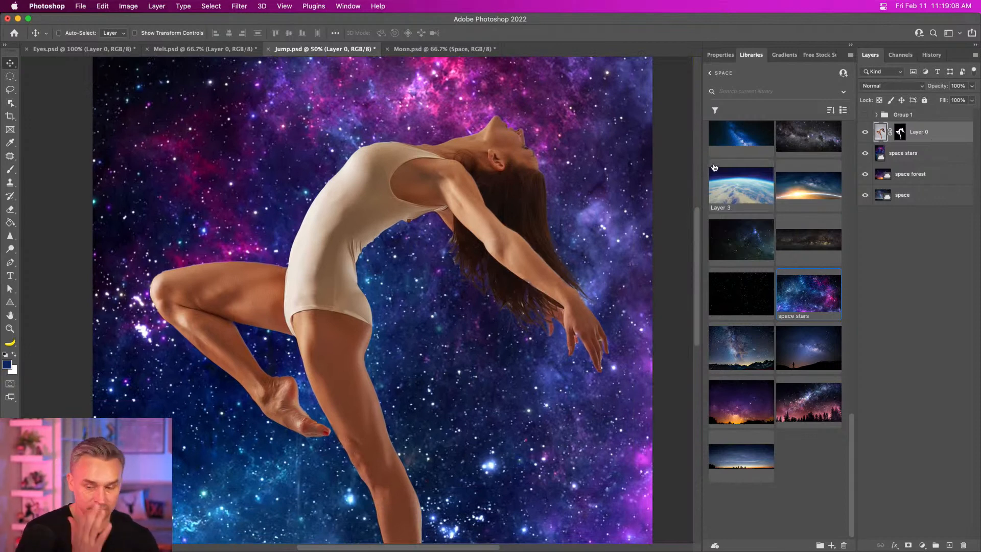
Rename the dancer layer "mother nature" and convert it to a smart object
double_click(920, 132)
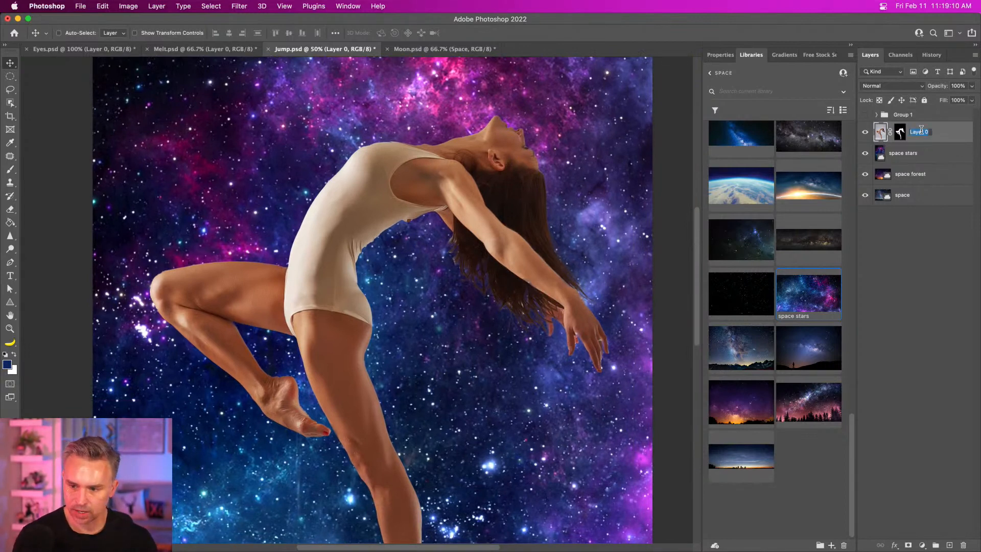
type("mo")
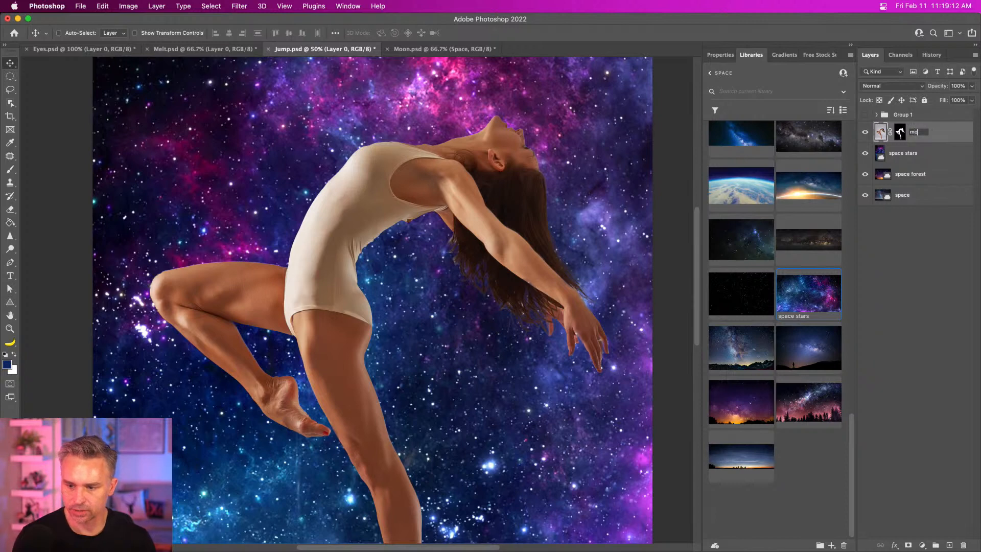
type("ther nature")
key("Return")
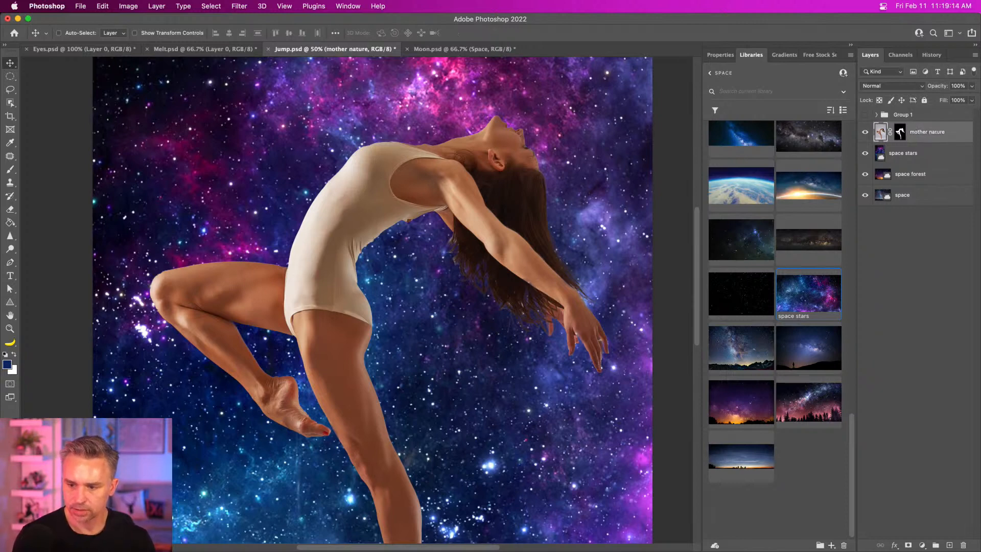
key("super+shift+o")
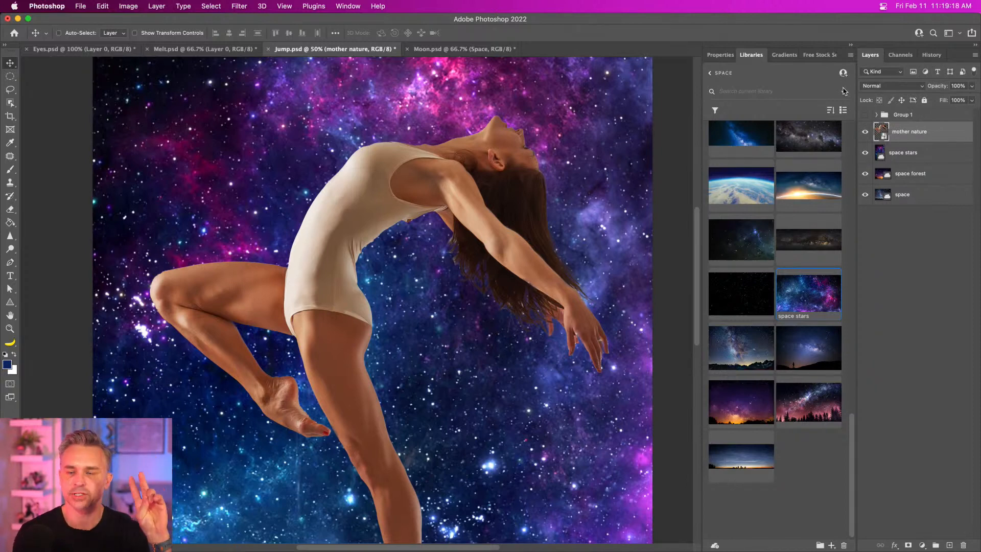
Collapse the side panels to enlarge the canvas and duplicate the mother nature layer
left_click(852, 45)
key("super+equal")
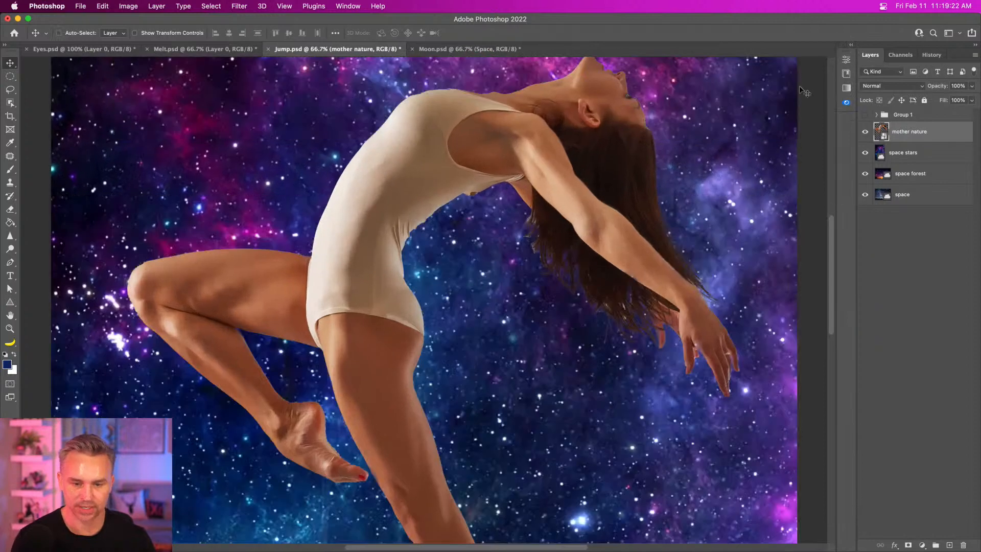
key("super+j")
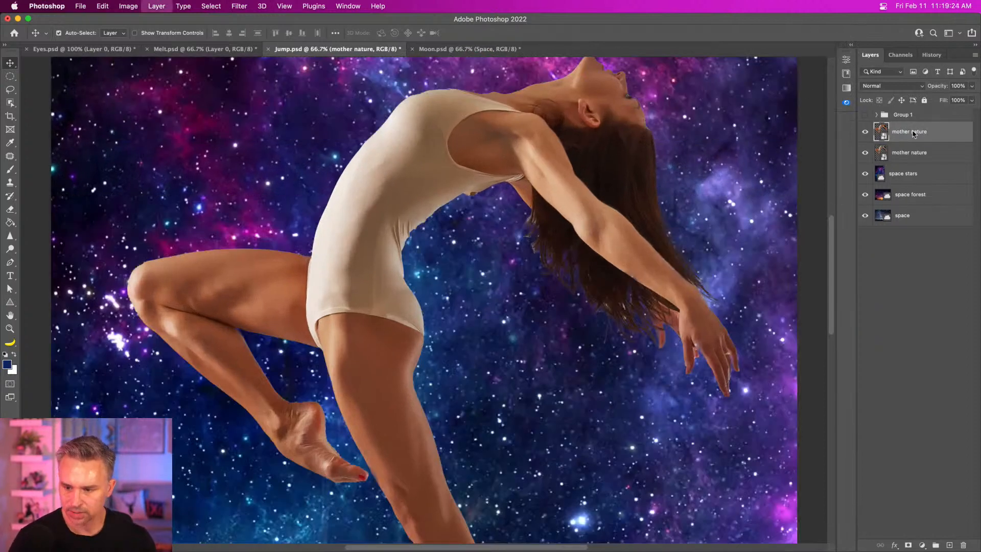
Hide the lower mother nature layer and select the dancer's leotard on the upper copy with the Quick Selection tool
left_click(866, 153)
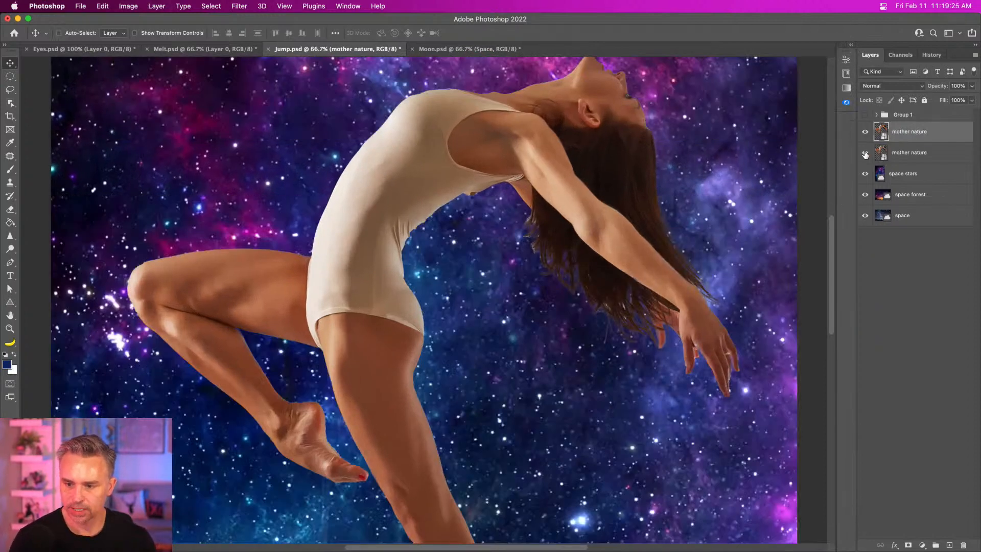
left_click(10, 102)
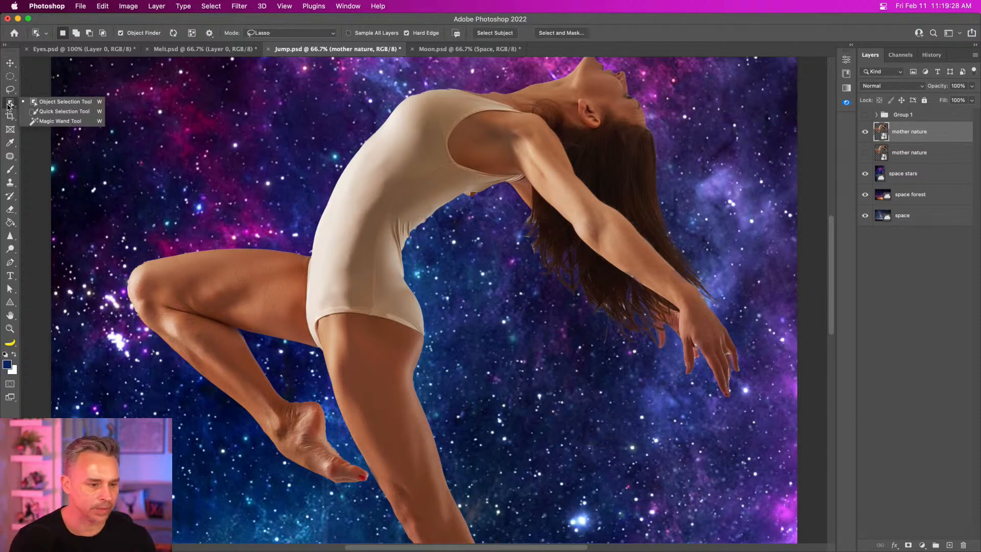
left_click(62, 112)
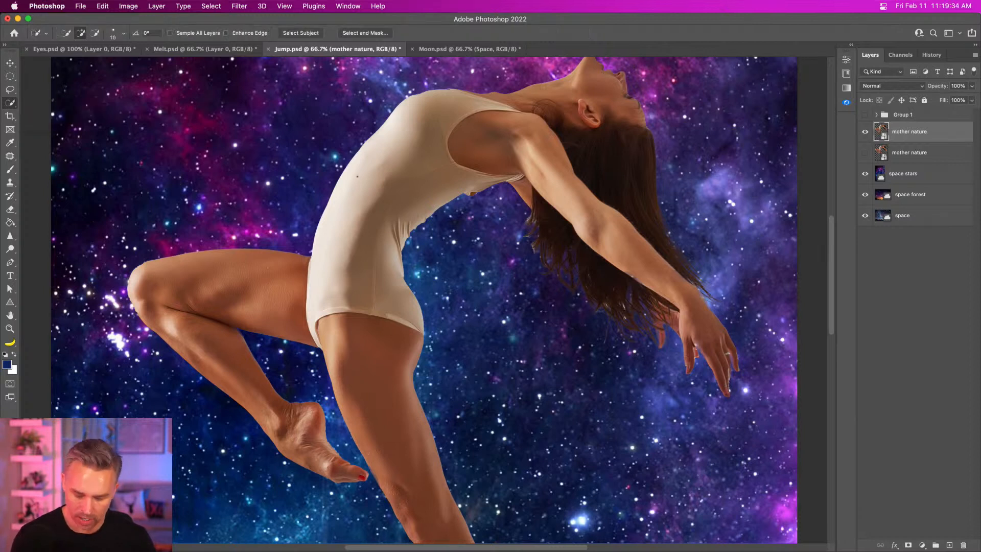
key("bracketright")
key("bracketright")
key("bracketright")
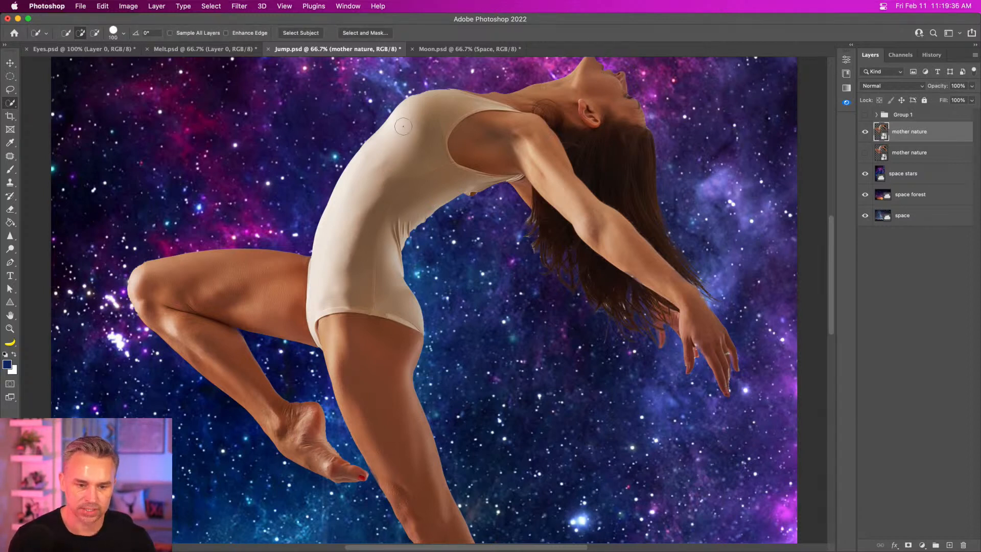
mouse_move(402, 126)
left_mouse_down()
mouse_move(390, 260)
mouse_move(381, 234)
left_mouse_up()
key("bracketleft")
key("bracketleft")
key("bracketleft")
key("bracketleft")
key("bracketleft")
key("bracketleft")
key("bracketleft")
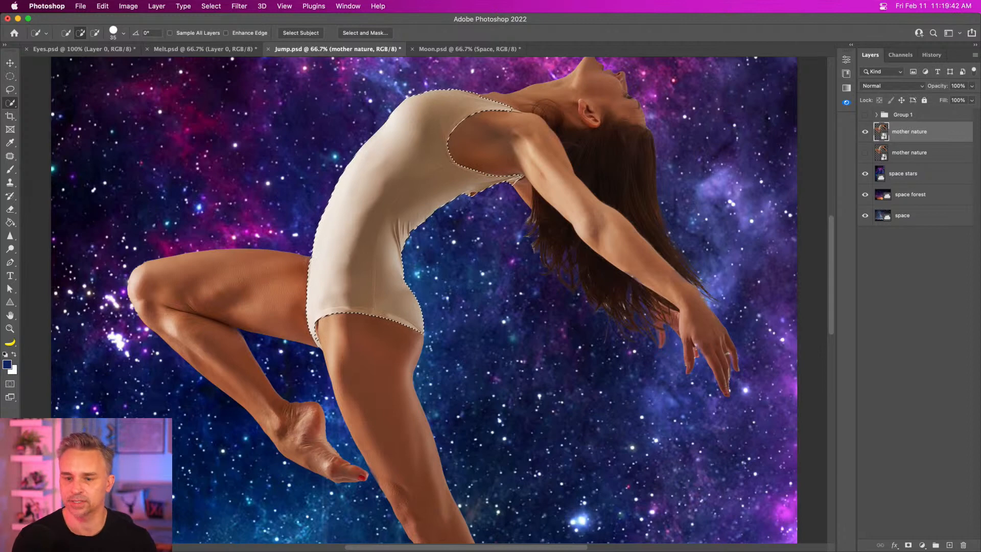
Expand the leotard selection by 10 pixels
left_click(153, 6)
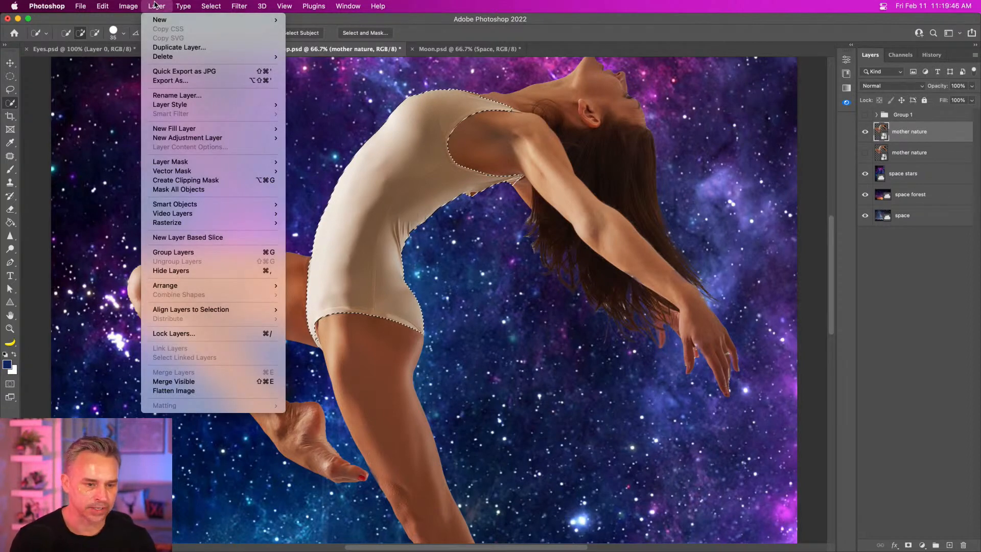
mouse_move(212, 6)
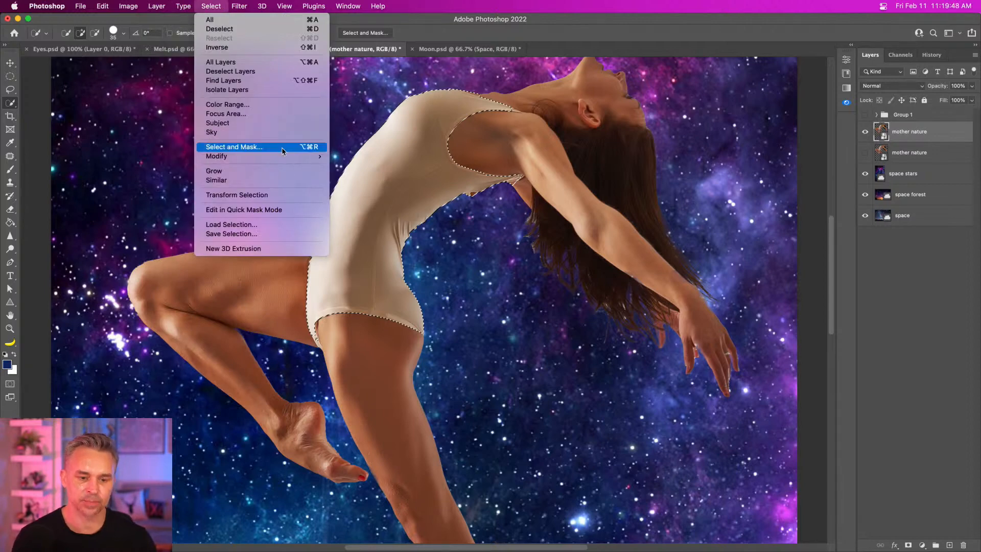
mouse_move(286, 155)
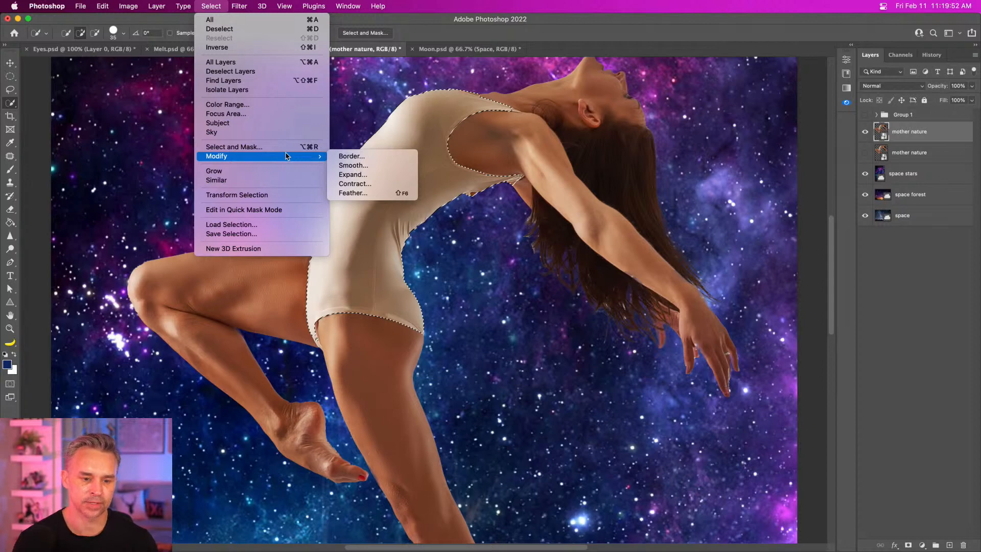
left_click(367, 176)
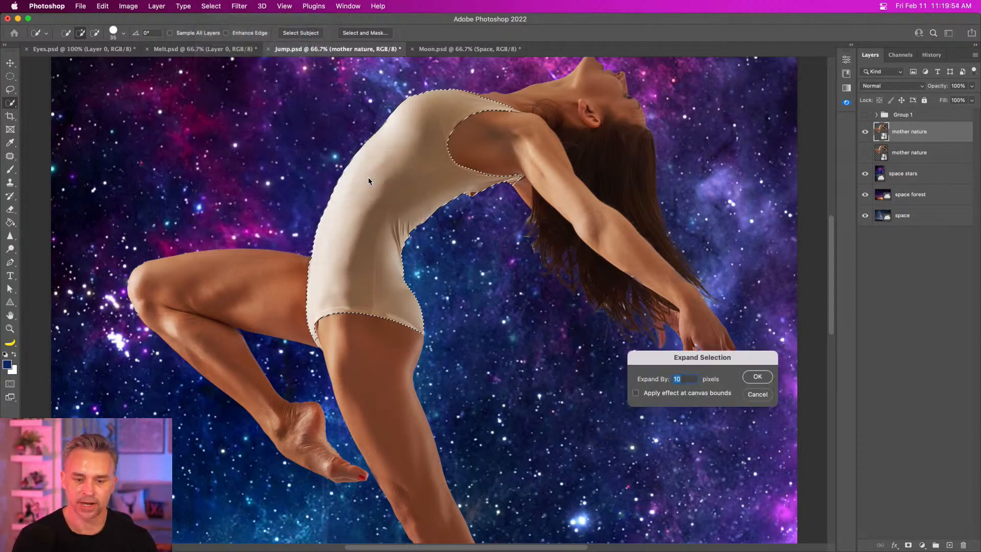
left_click_drag(655, 359, 495, 261)
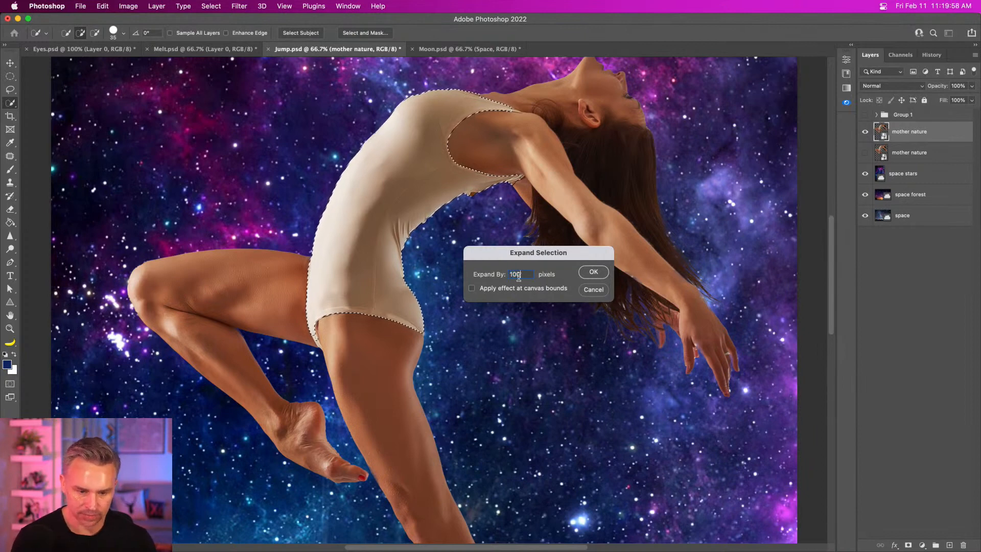
type("100")
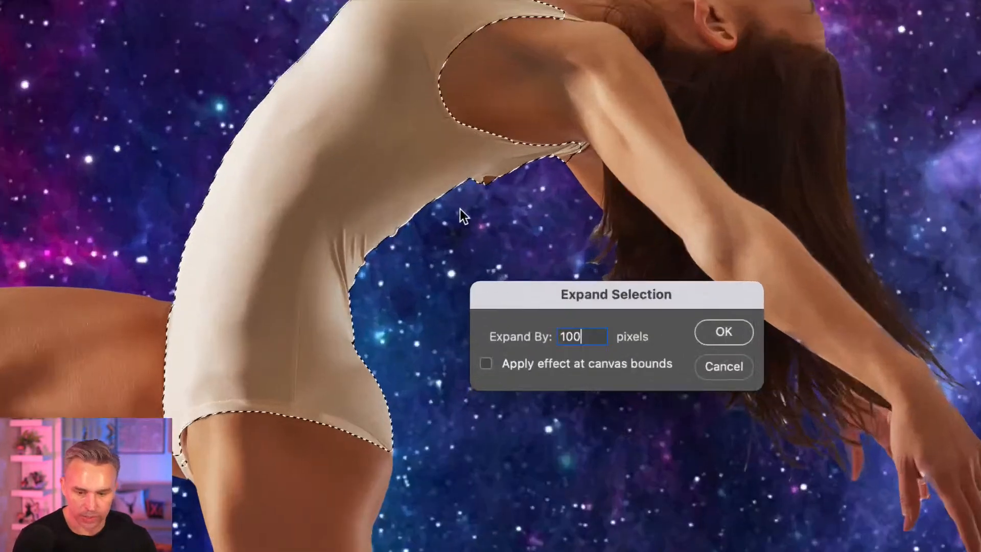
left_click(502, 338)
type("100")
left_click(503, 336)
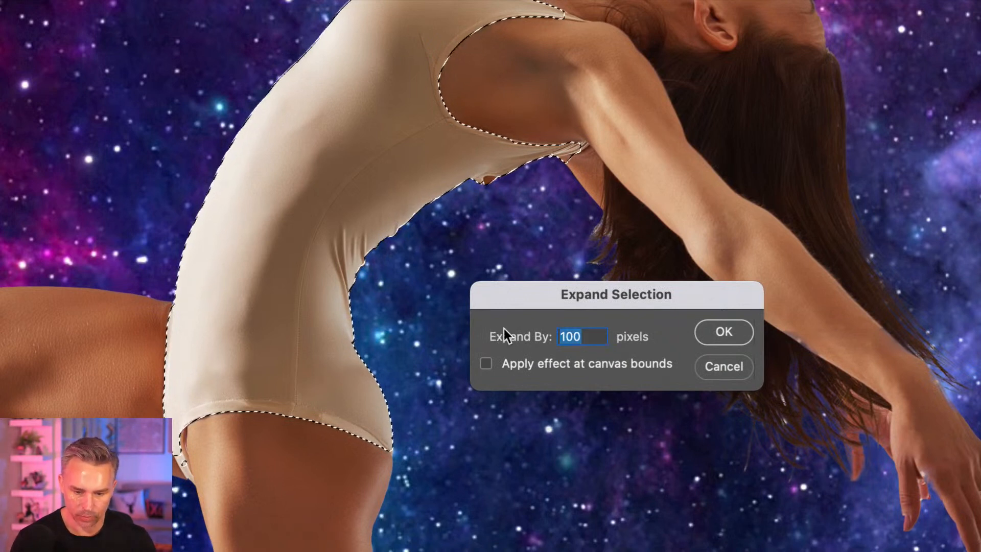
type("10")
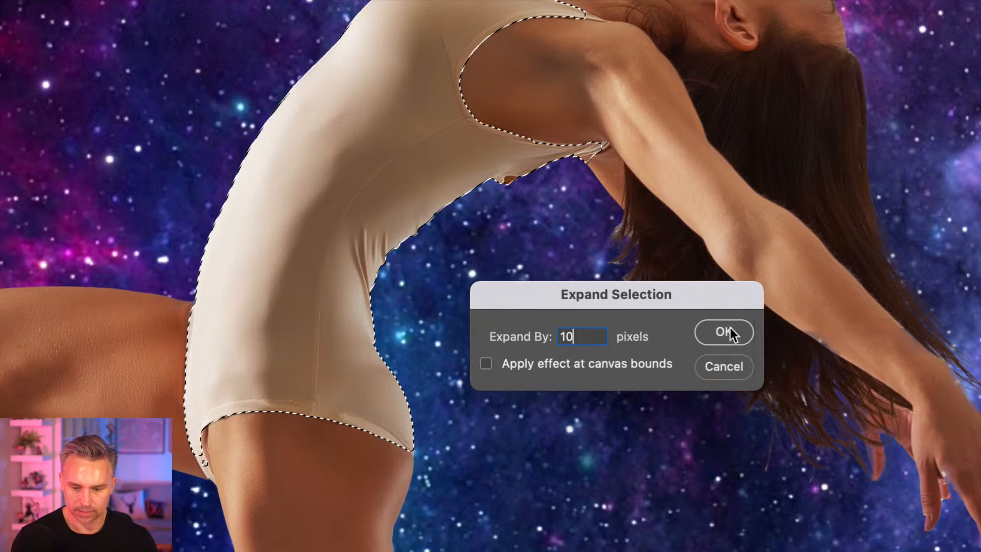
left_click(728, 332)
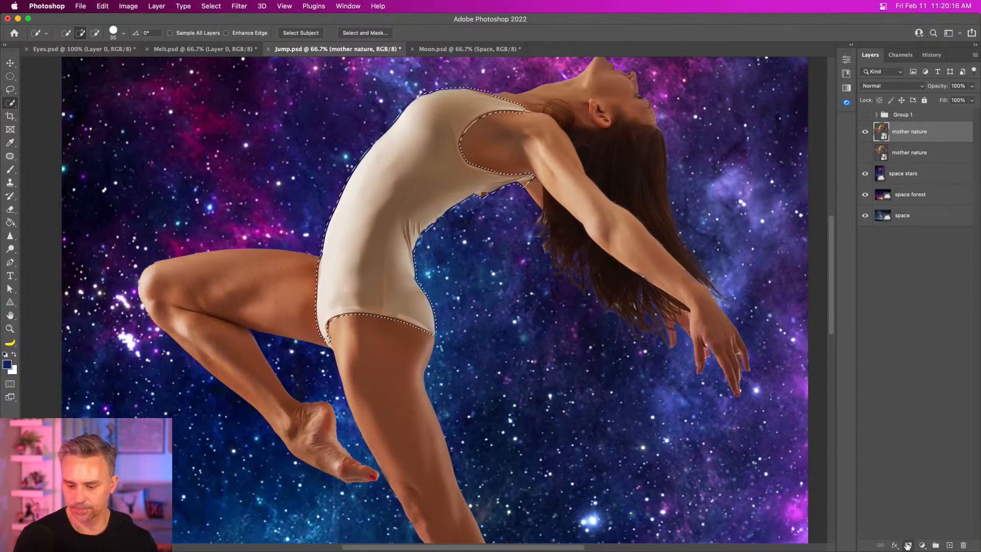
Try masking the upper mother nature layer both ways from the leotard selection, and undo the masks
left_click(908, 545)
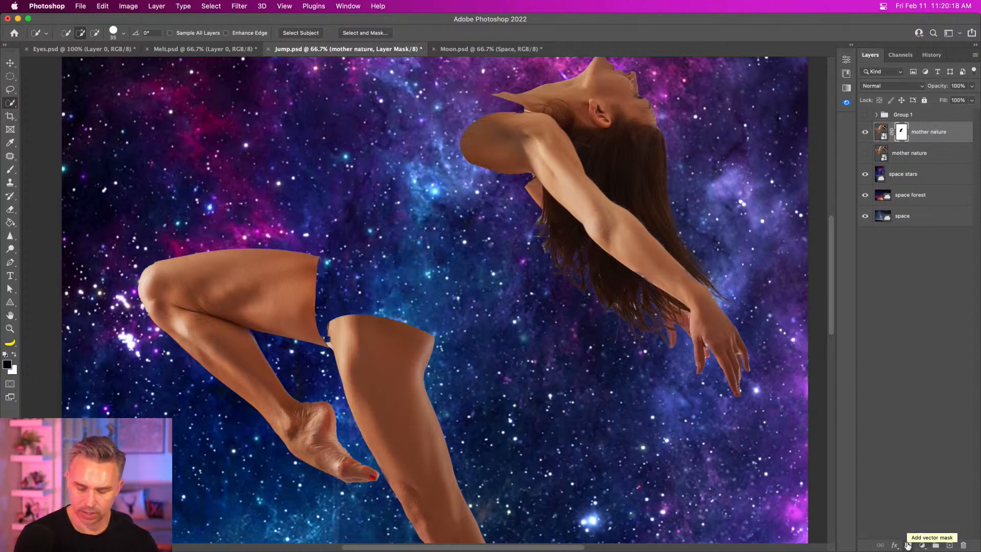
left_click(907, 545)
key("super+z")
key("super+z")
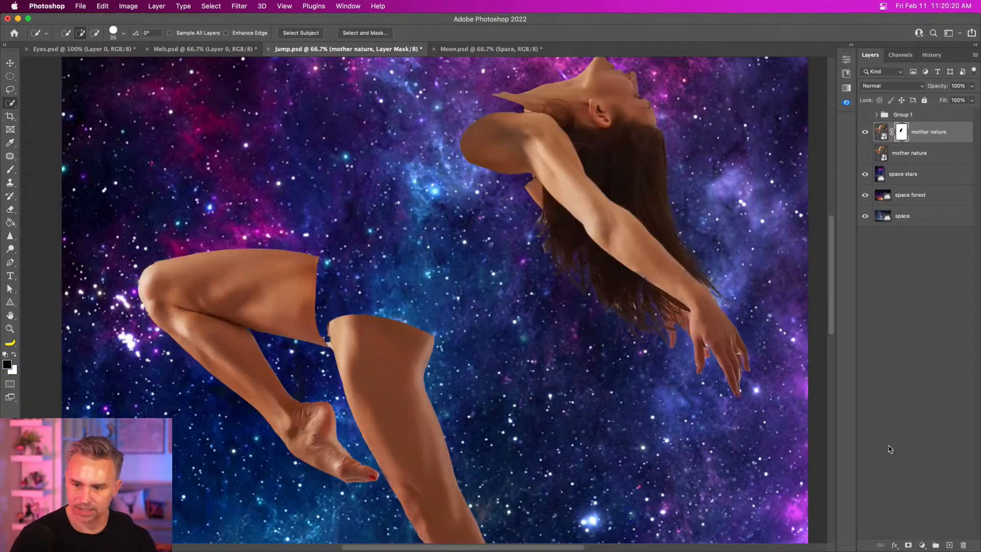
left_click(909, 544, "alt")
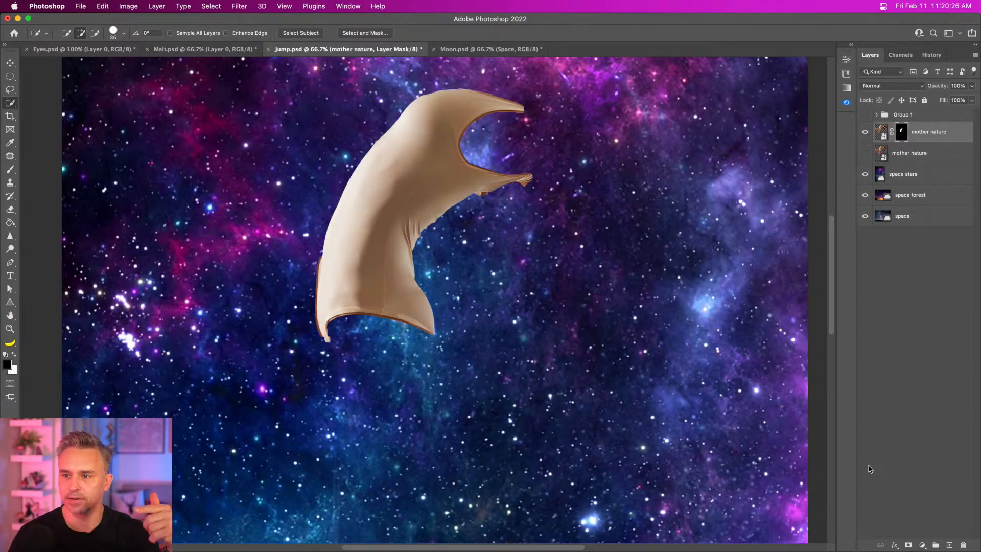
key("super+z")
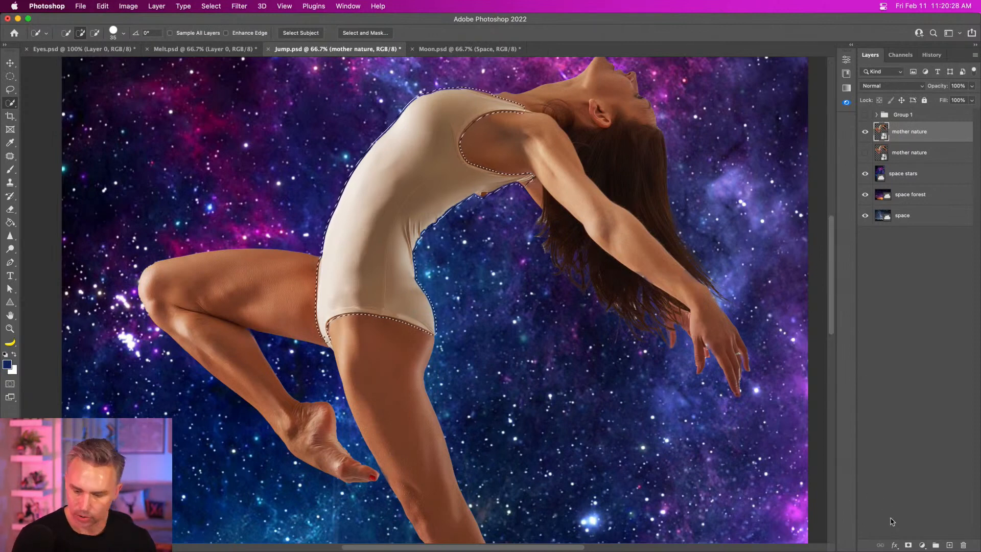
Add an inverted mask that hides the leotard on the upper mother nature layer and convert that layer to a smart object
left_click(906, 545, "alt")
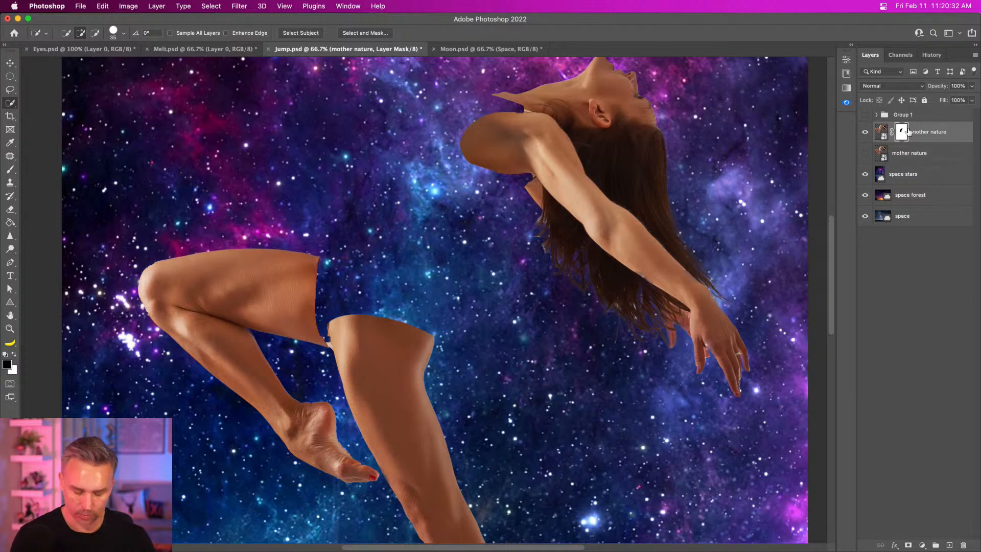
key("super+alt+shift+o")
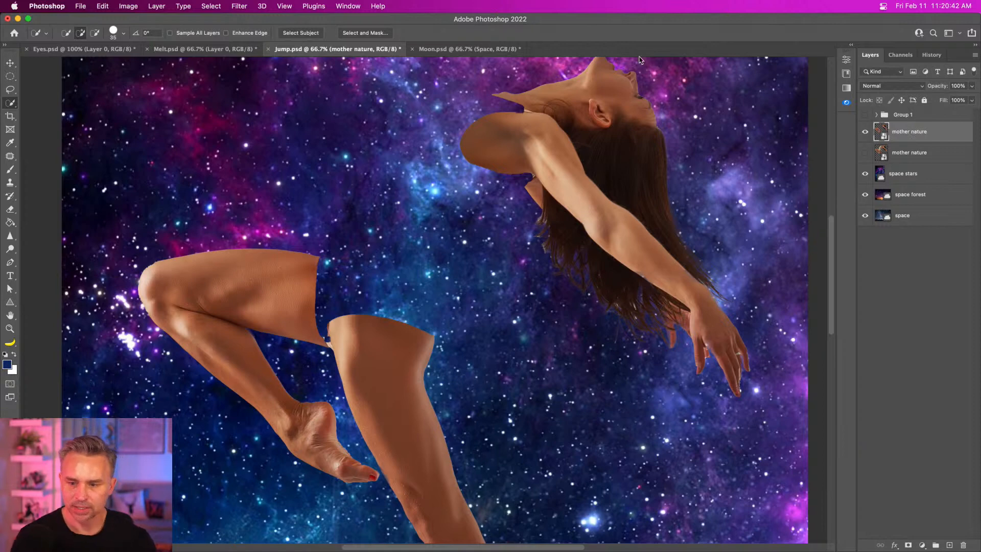
Search Free Stock Search for "branches" photos and open the bare tree with two tall, thin branches at 2672 x 4000 px
left_click(853, 48)
left_click(780, 56)
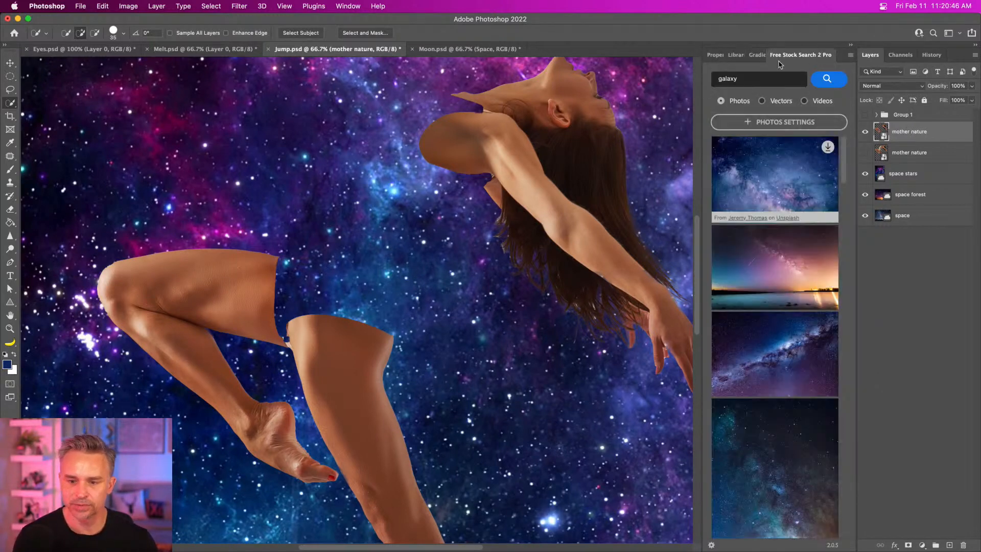
left_click_drag(765, 84, 608, 73)
type("branches")
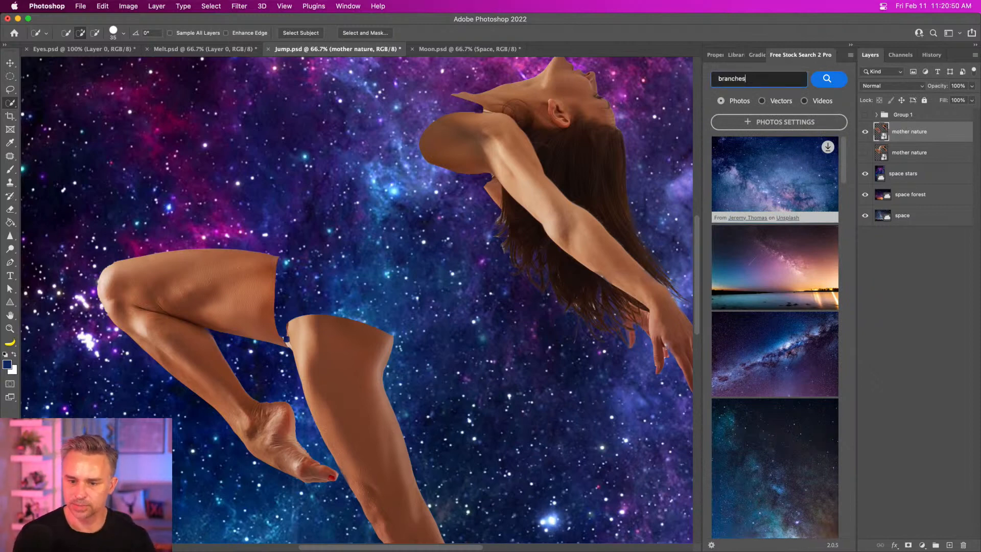
key("Return")
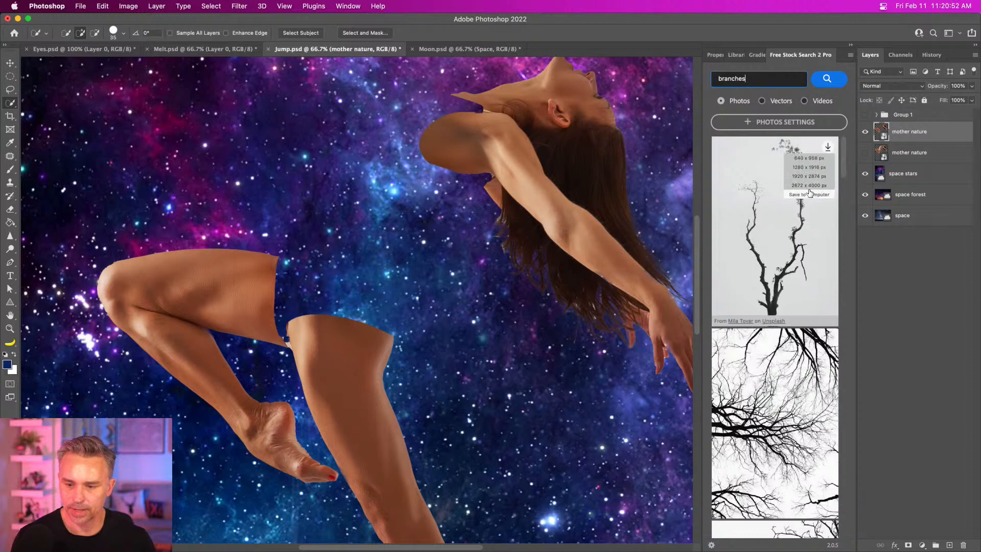
left_click(828, 146)
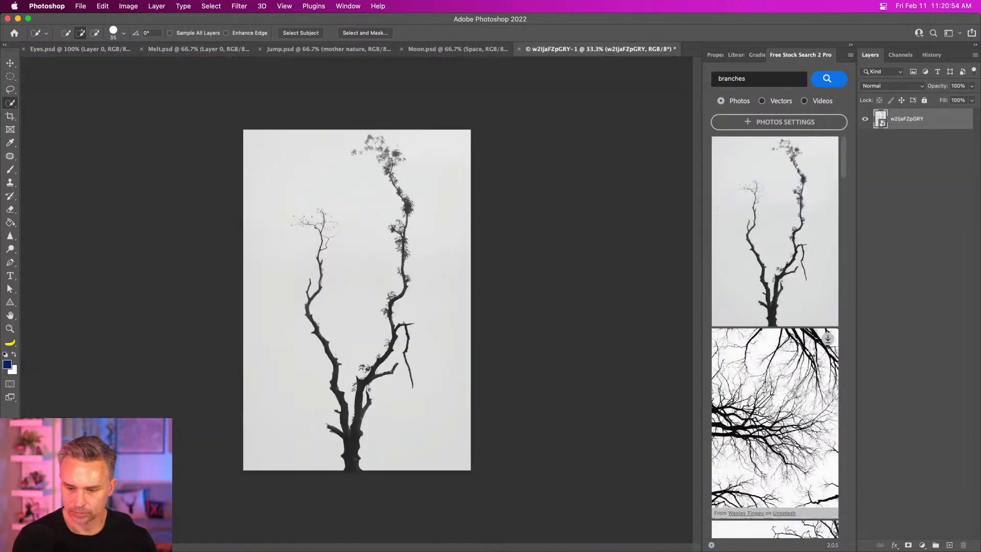
Open the gnarled black tree photo with the bush beside it and the wide bare tree photo, each at its largest size
scroll(758, 450, "down", 5)
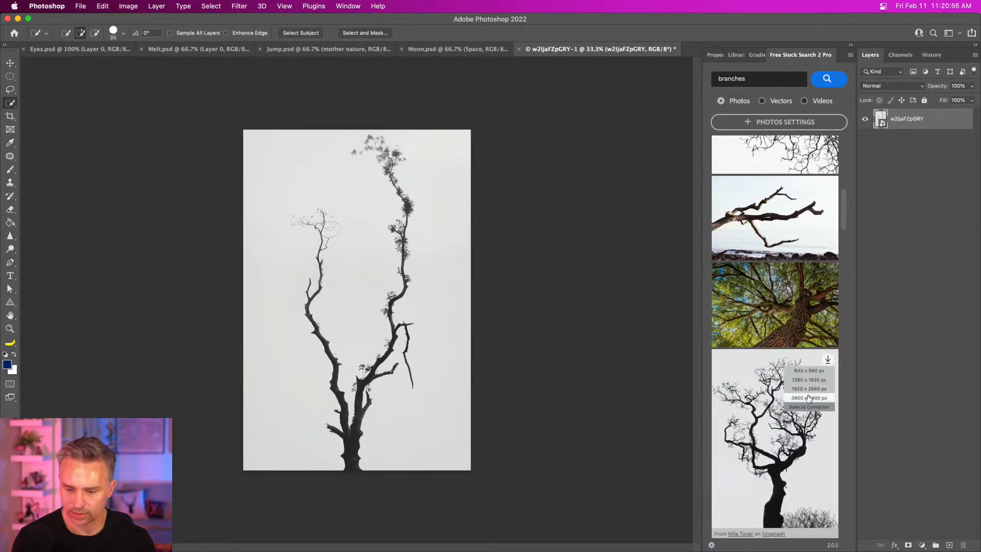
left_click(828, 359)
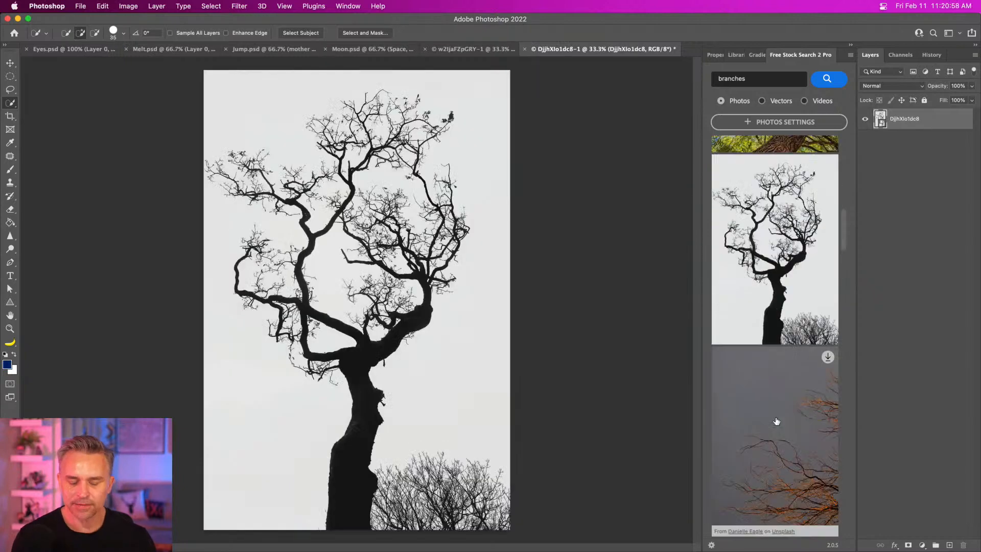
scroll(777, 419, "down", 5)
scroll(776, 420, "down", 2)
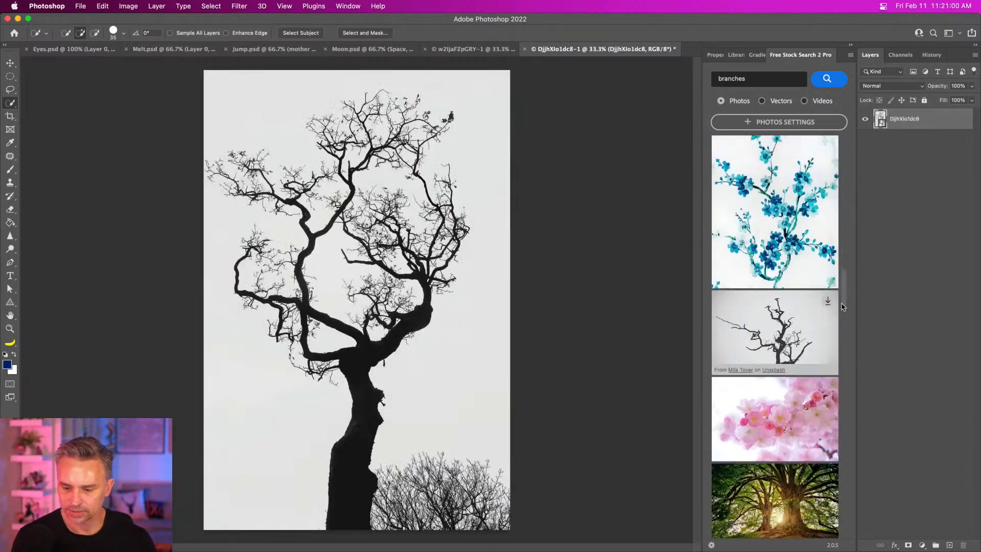
left_click(828, 301)
left_click(809, 330)
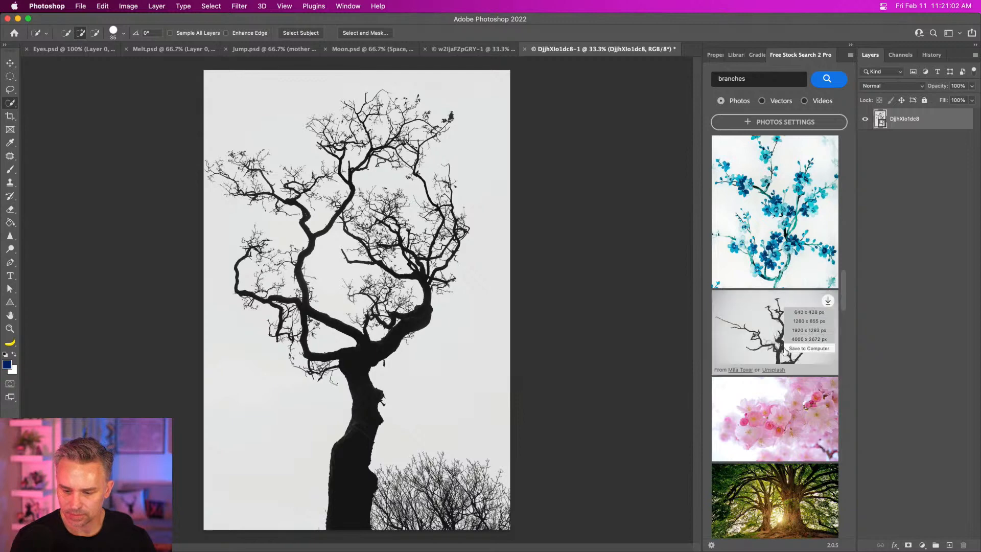
Look further through the branches results and download the photo of the sideways tree crown and the dense hanging branches photo below it
scroll(796, 389, "down", 7)
scroll(795, 389, "down", 5)
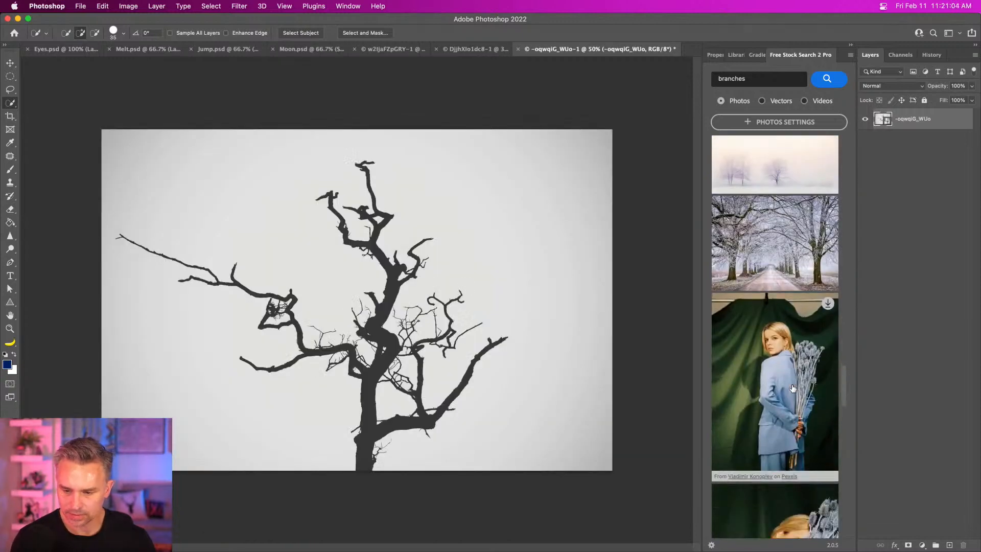
scroll(792, 389, "down", 10)
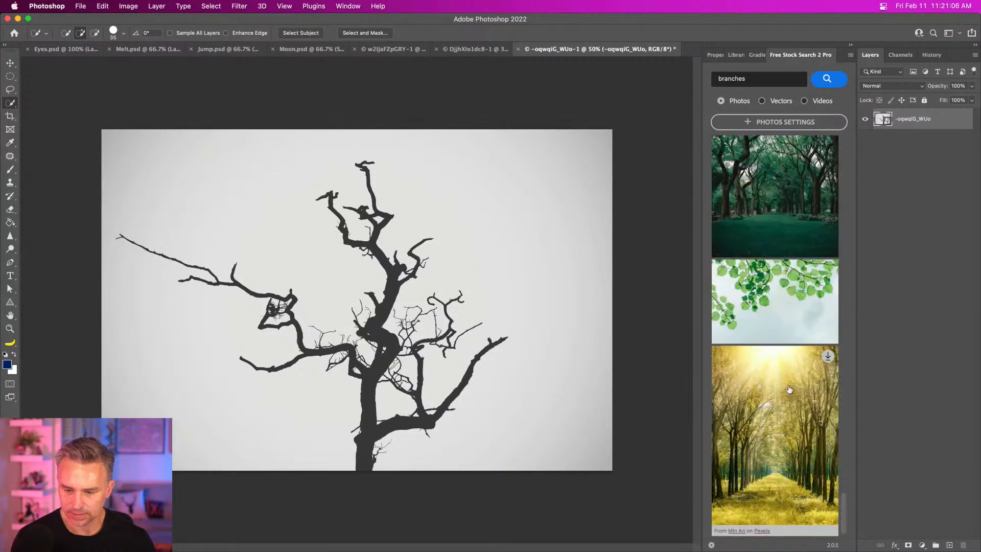
scroll(790, 390, "down", 1)
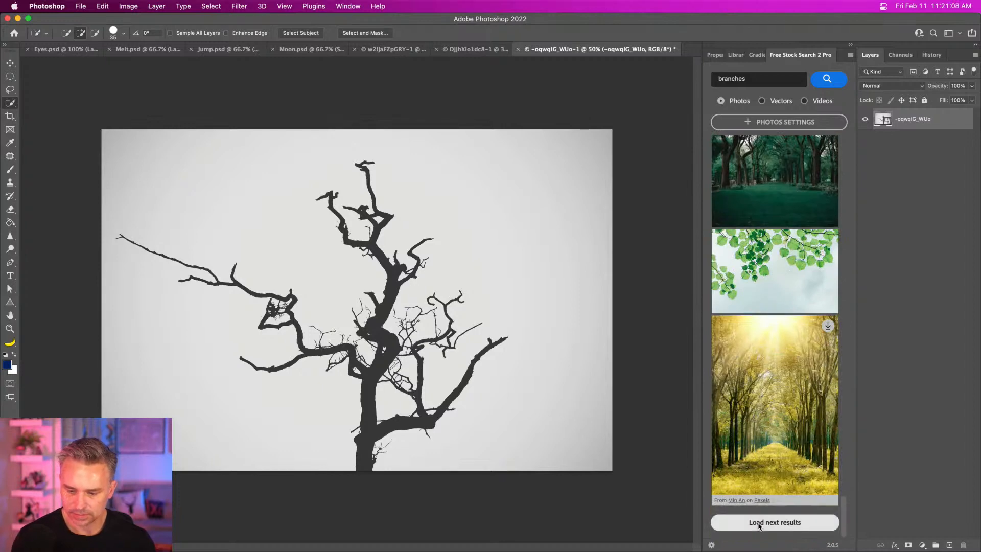
scroll(760, 416, "up", 5)
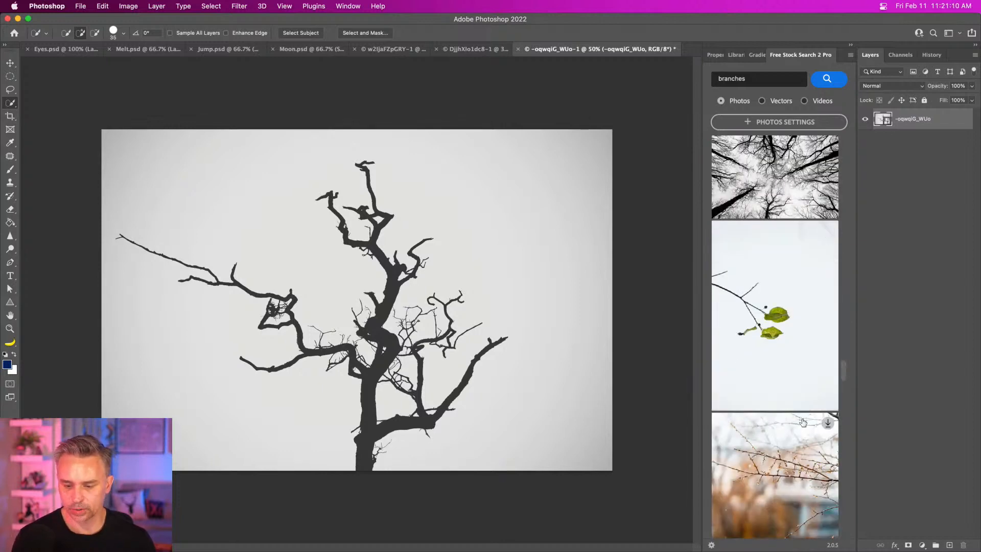
scroll(760, 342, "down", 5)
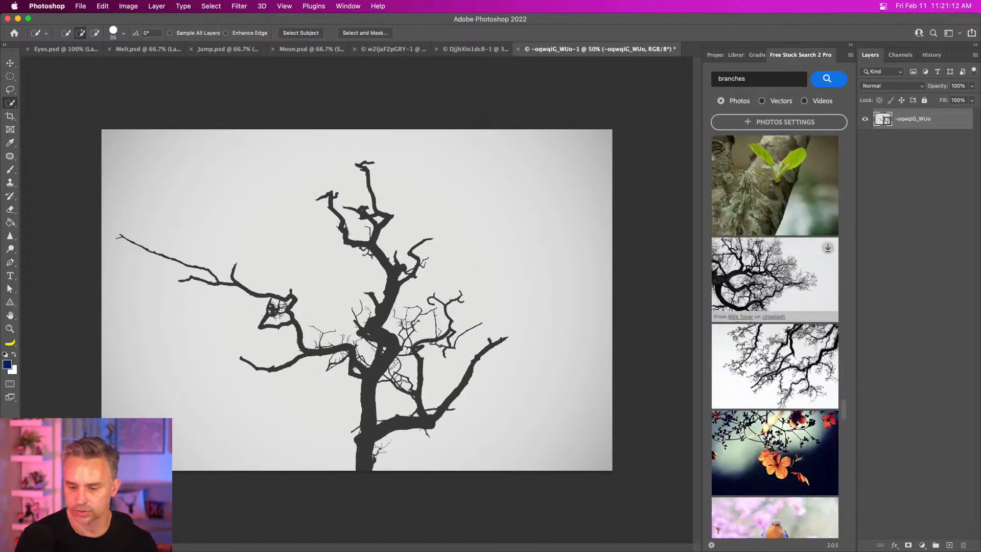
mouse_move(828, 234)
left_click(819, 264)
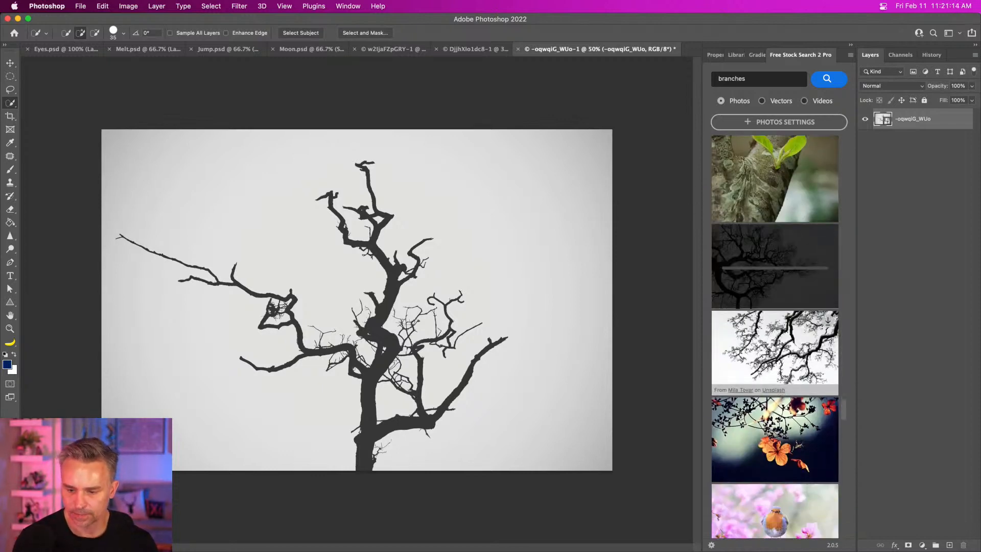
left_click(800, 358)
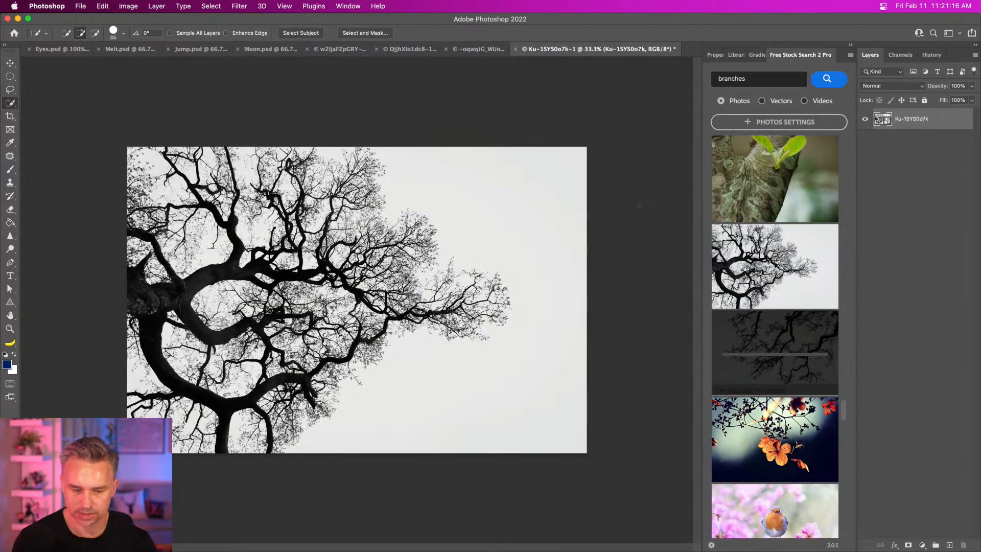
Look through more of the branches photo results and collapse the stock search panel
scroll(759, 341, "down", 5)
scroll(759, 341, "down", 5)
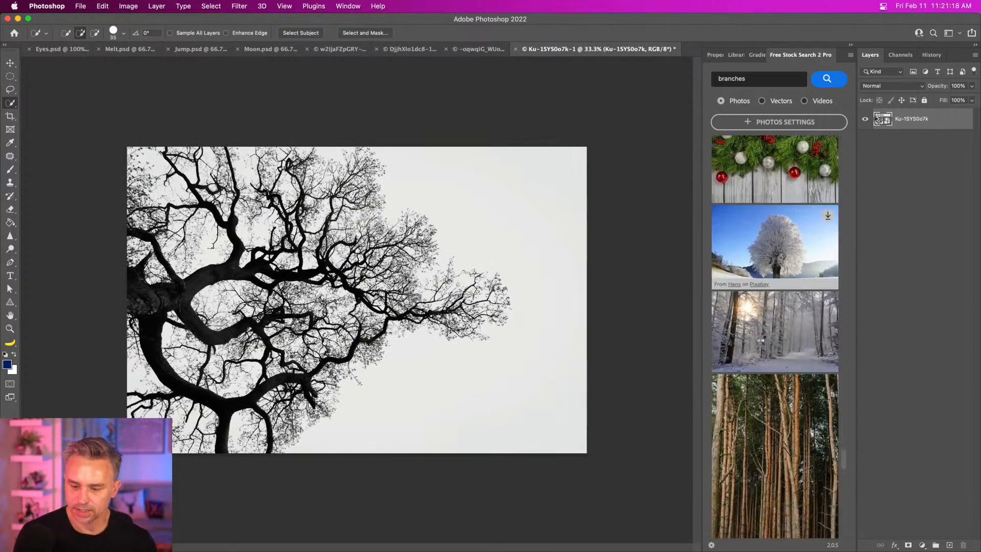
scroll(760, 341, "down", 10)
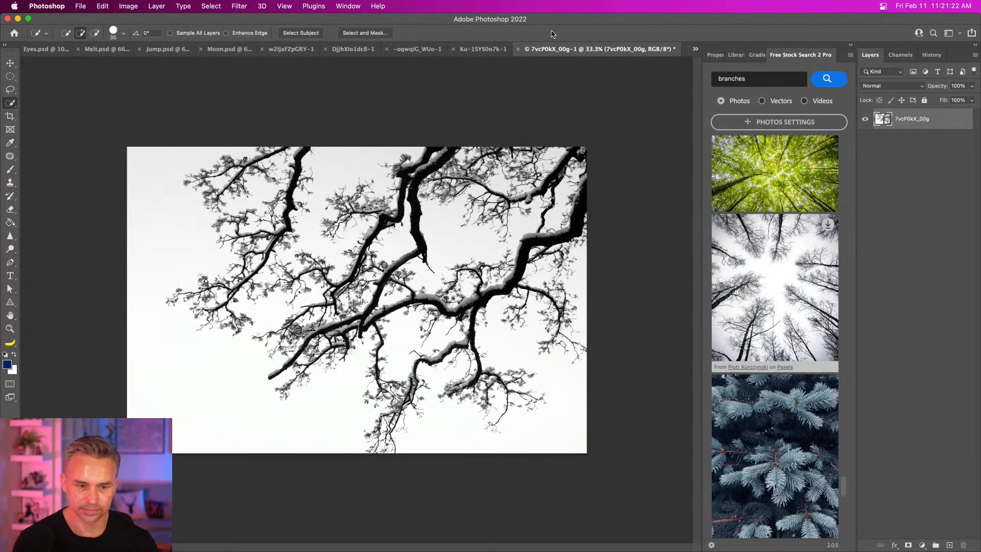
left_click(852, 46)
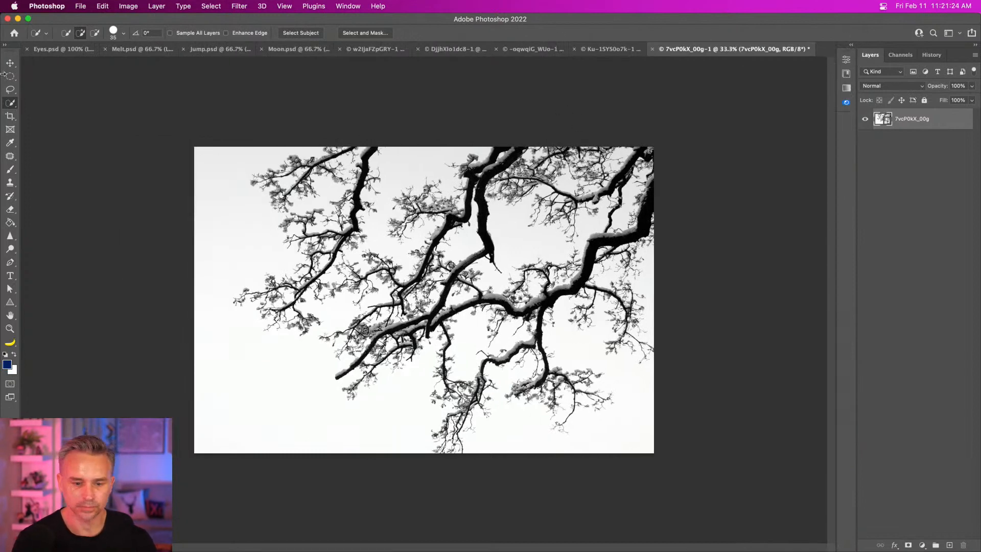
Switch to the Move tool and tile all open documents across the workspace
left_click(10, 64)
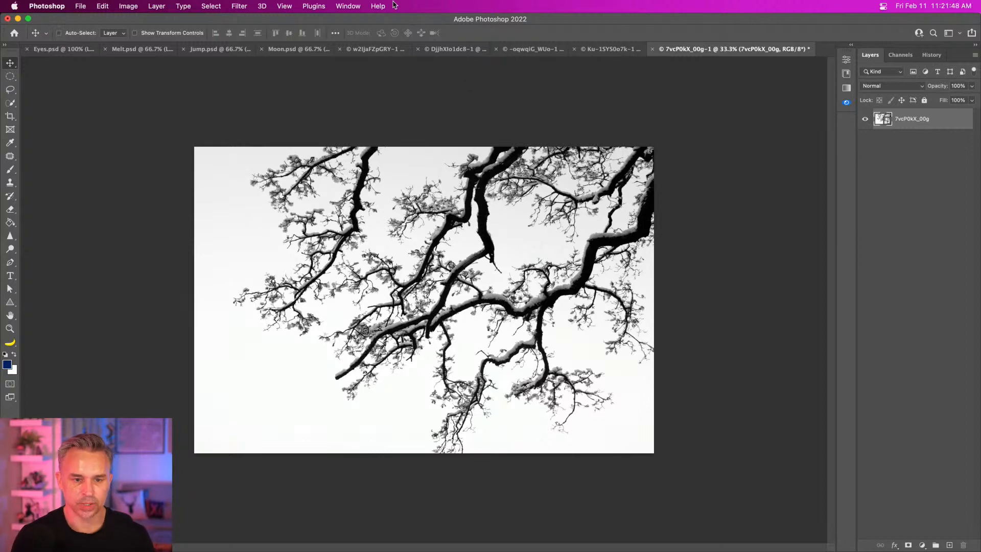
left_click(341, 6)
mouse_move(368, 4)
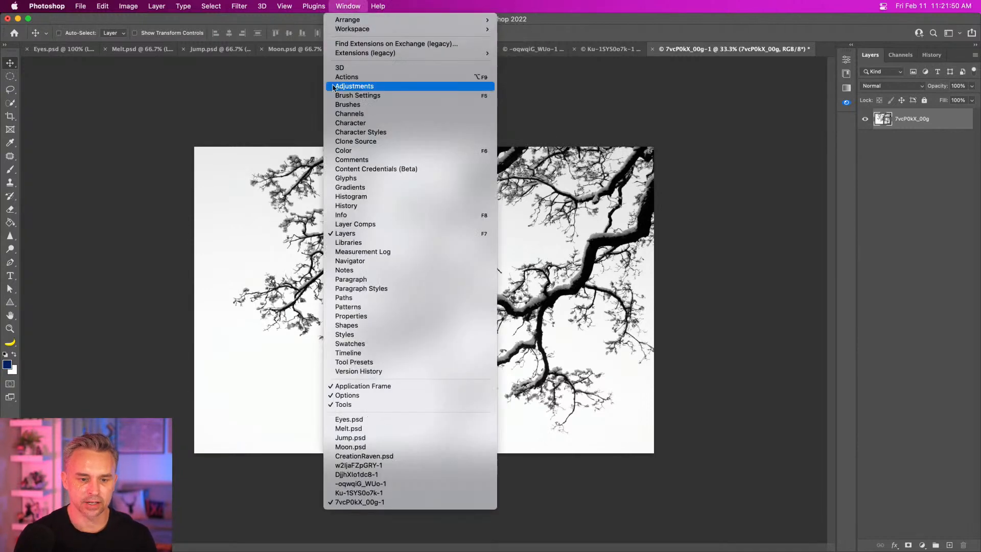
mouse_move(409, 19)
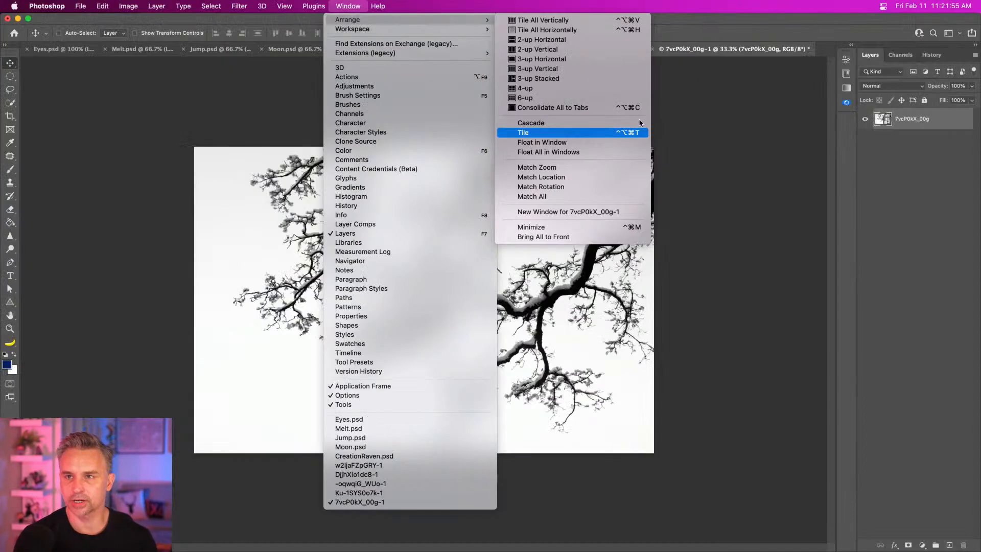
left_click(587, 135)
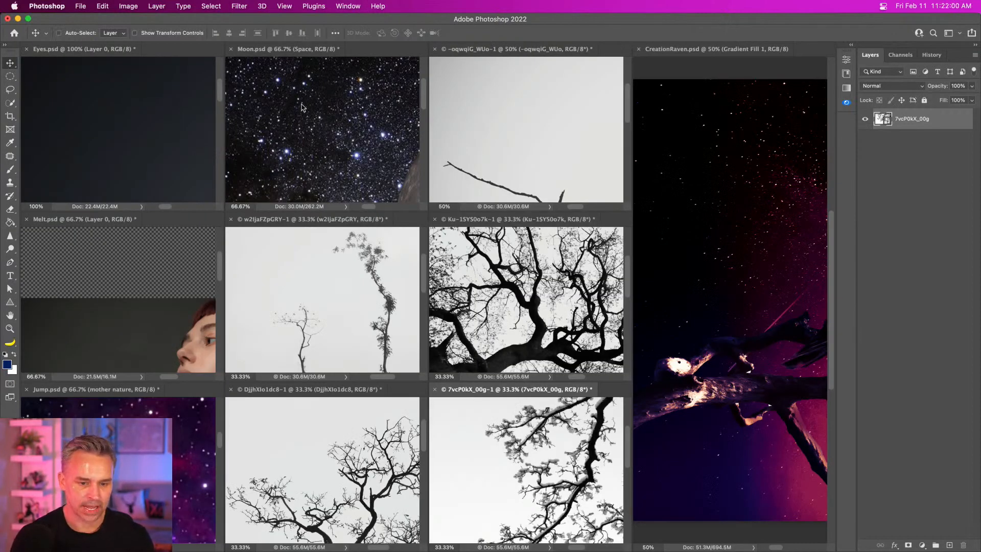
Copy the DjjhXIo1dc8 tree photo into Jump.psd as a new layer above the upper mother nature layer
left_click(323, 122)
left_click(61, 404)
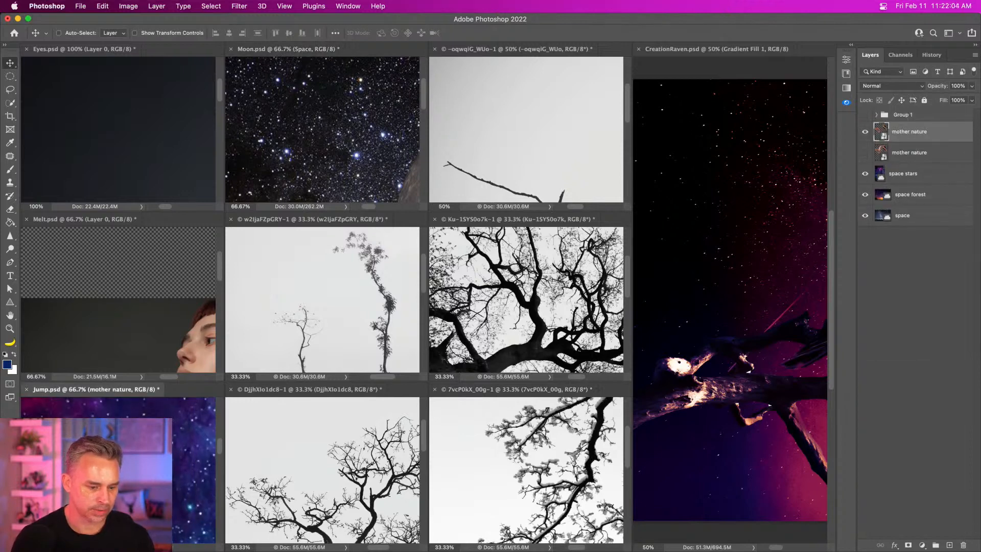
scroll(118, 470, "down", 4)
left_click_drag(372, 471, 195, 460)
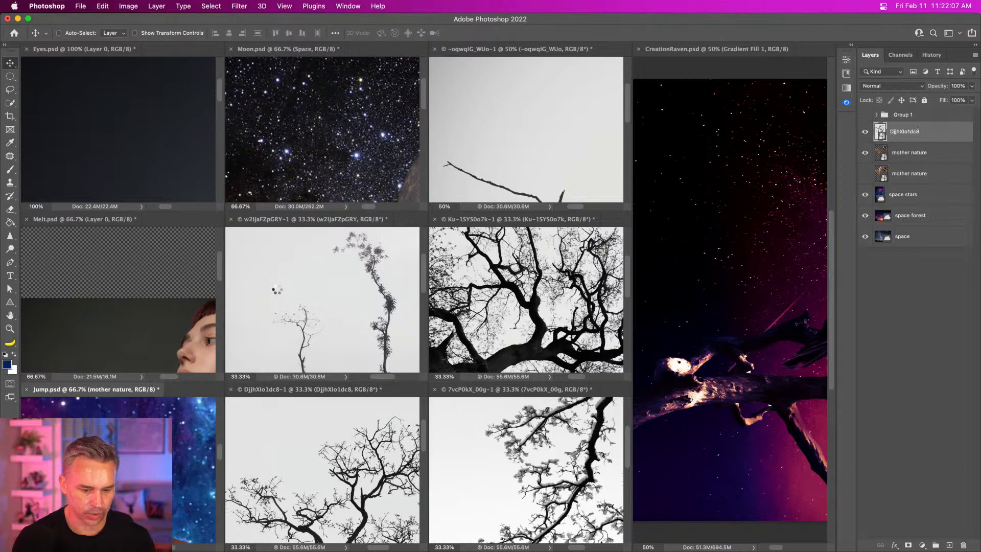
Review the other tiled tree photos and copy the Ku-1SYS0o7k tree crown photo into Jump.psd
left_click(333, 287)
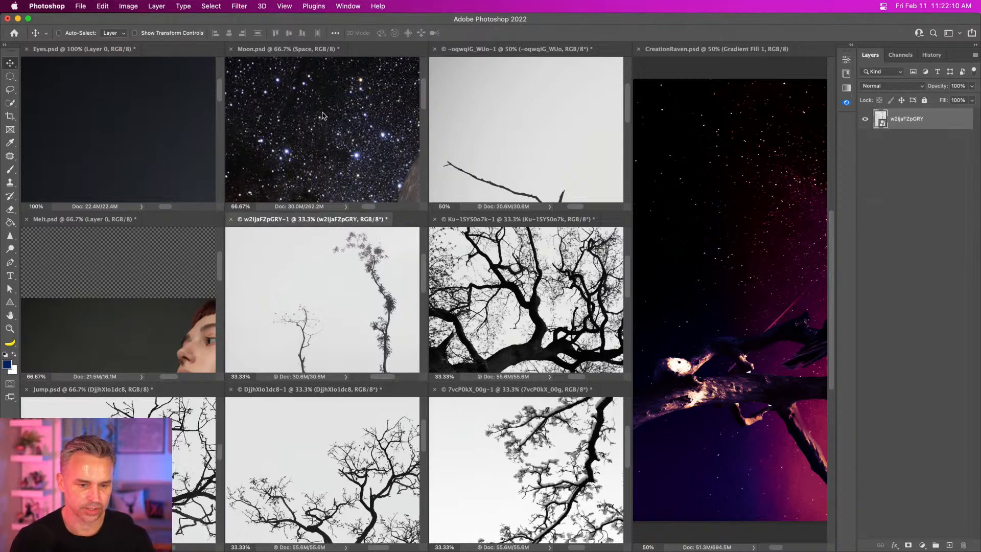
left_click(518, 117)
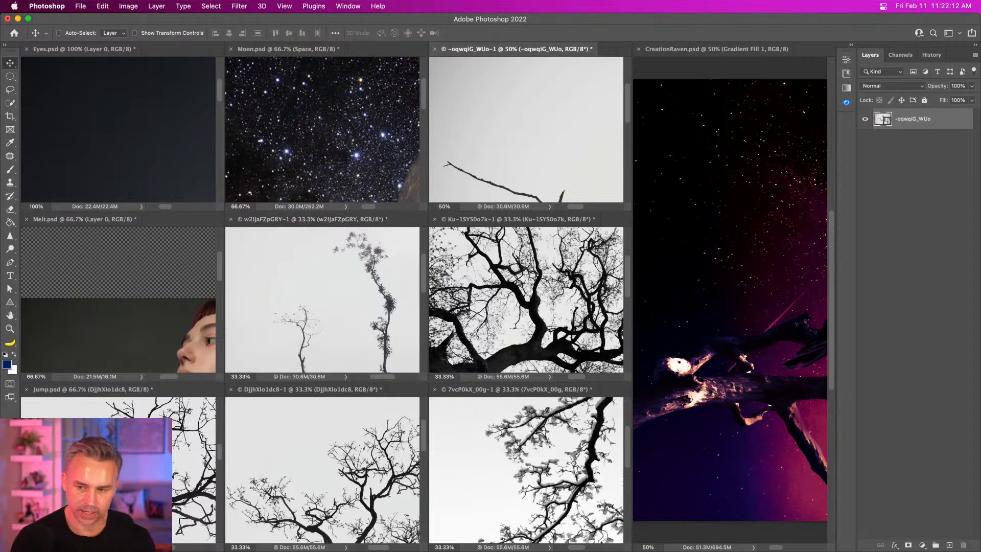
left_click(119, 470)
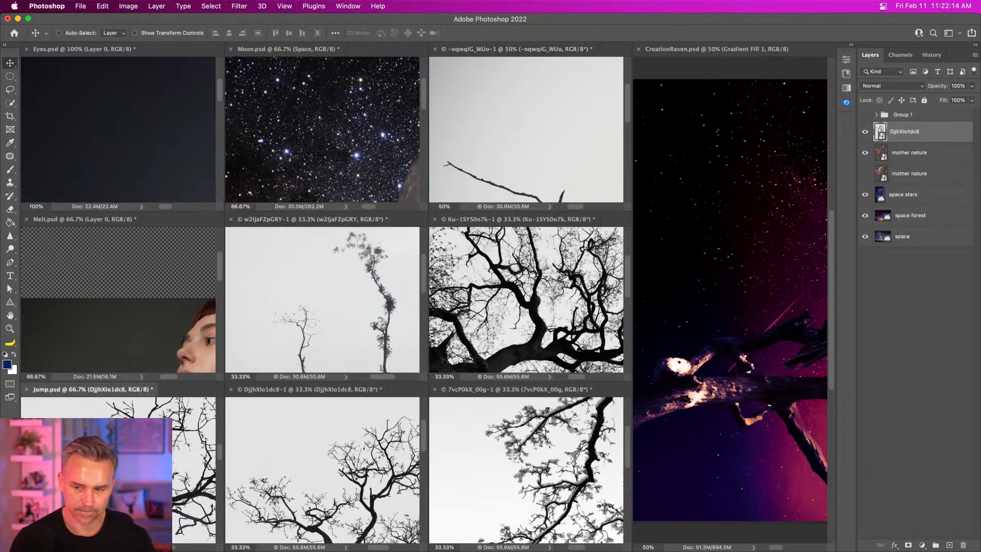
left_click(301, 342)
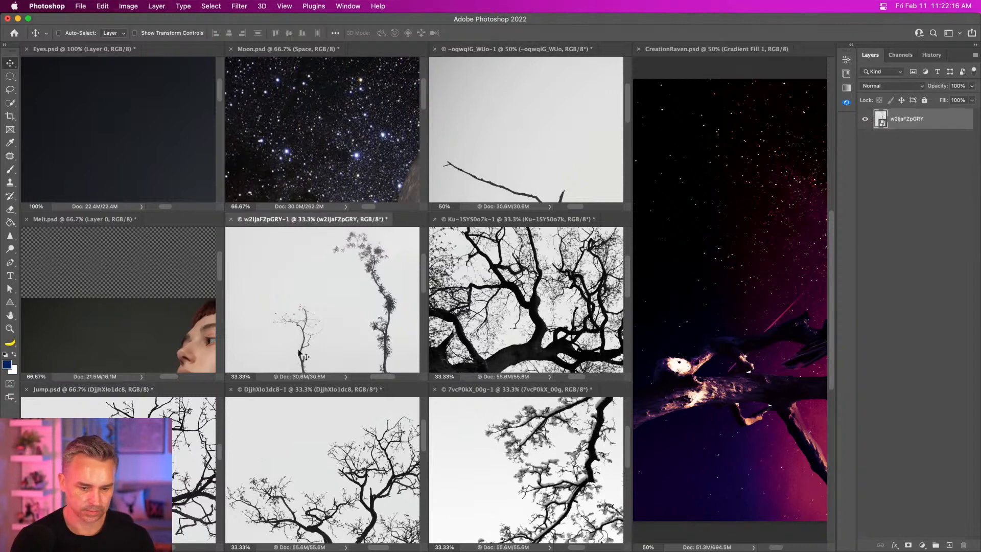
left_click(489, 478)
left_click(470, 274)
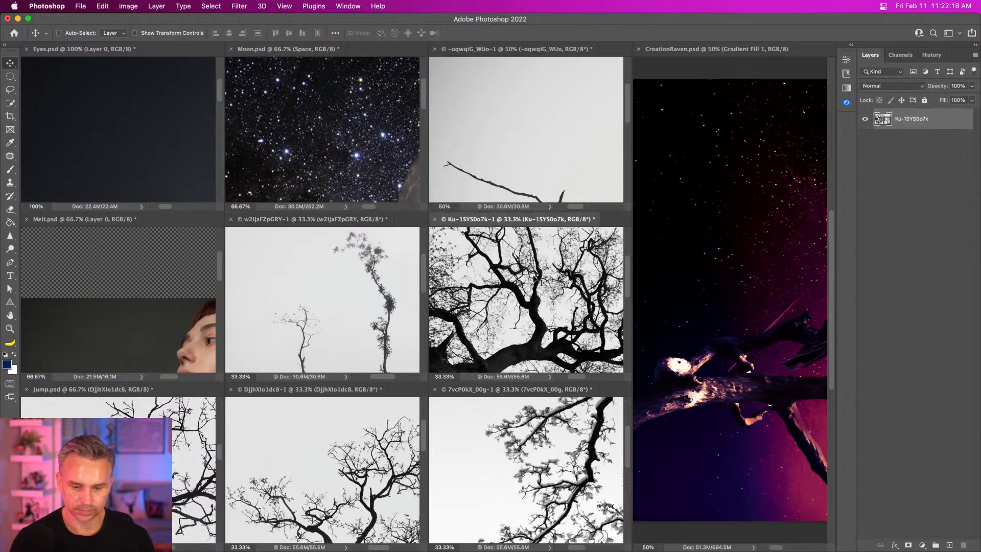
left_click_drag(509, 282, 118, 470)
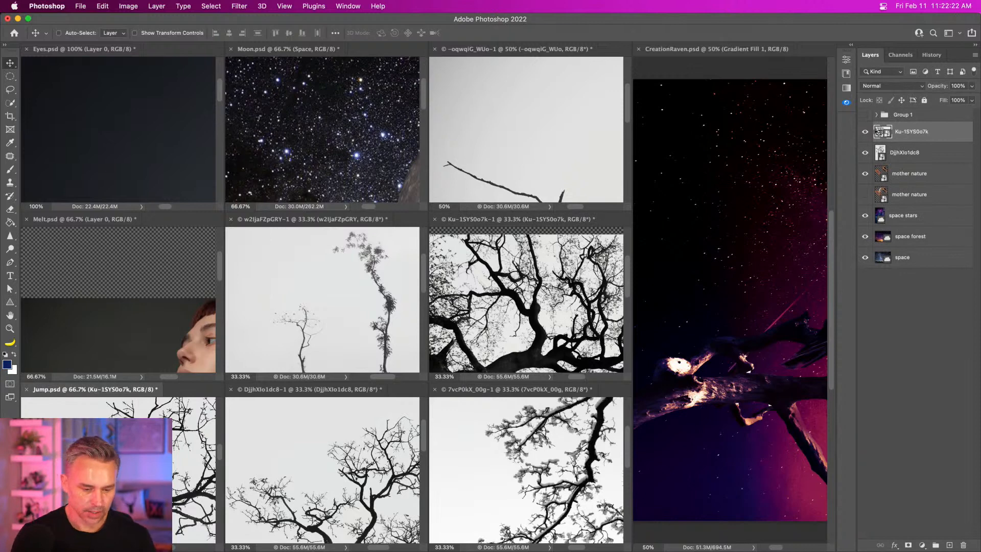
Copy the DjjhXIo1dc8 tree photo a second time and the -oqwqiG_WUo tree photo into Jump.psd
left_click(265, 485)
left_click_drag(218, 475, 202, 475)
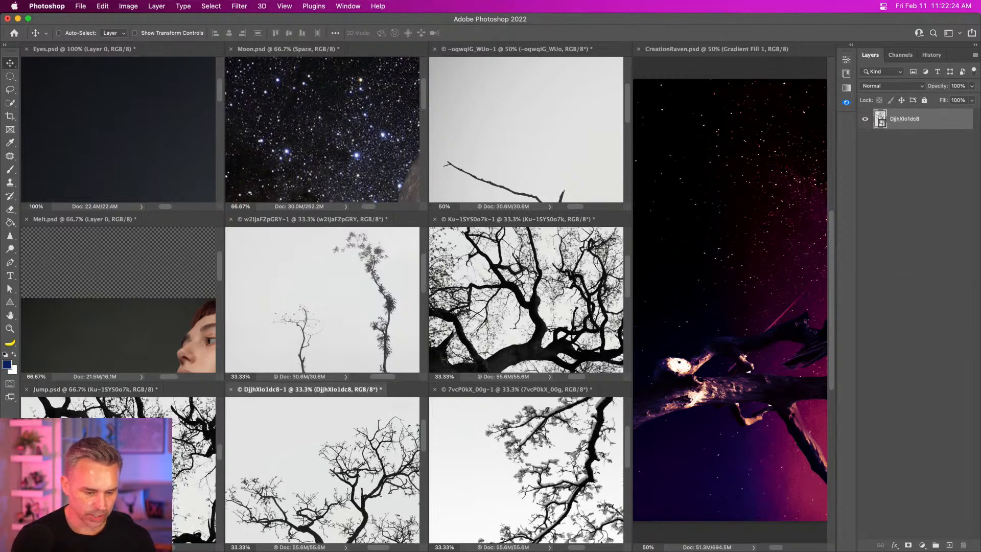
left_click(465, 202)
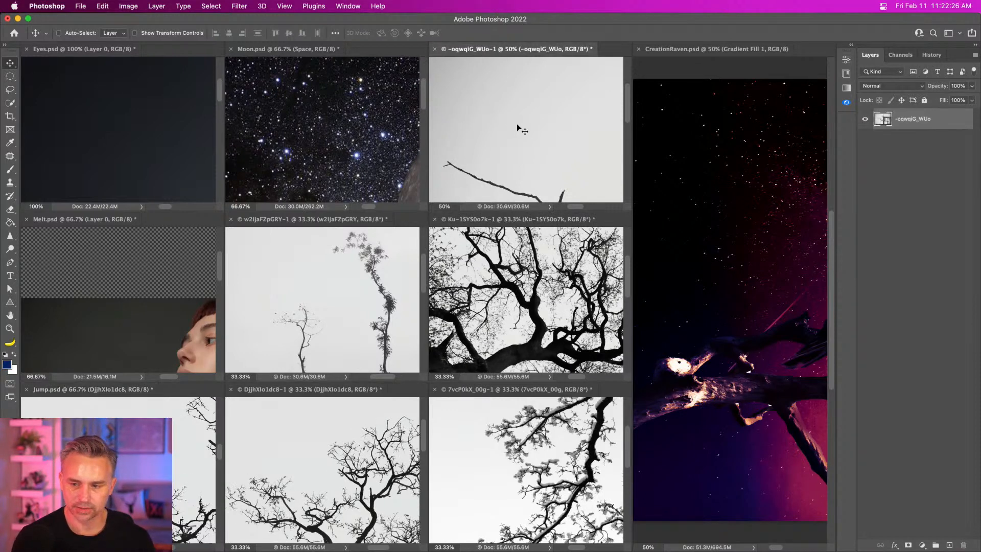
left_click_drag(532, 108, 194, 476)
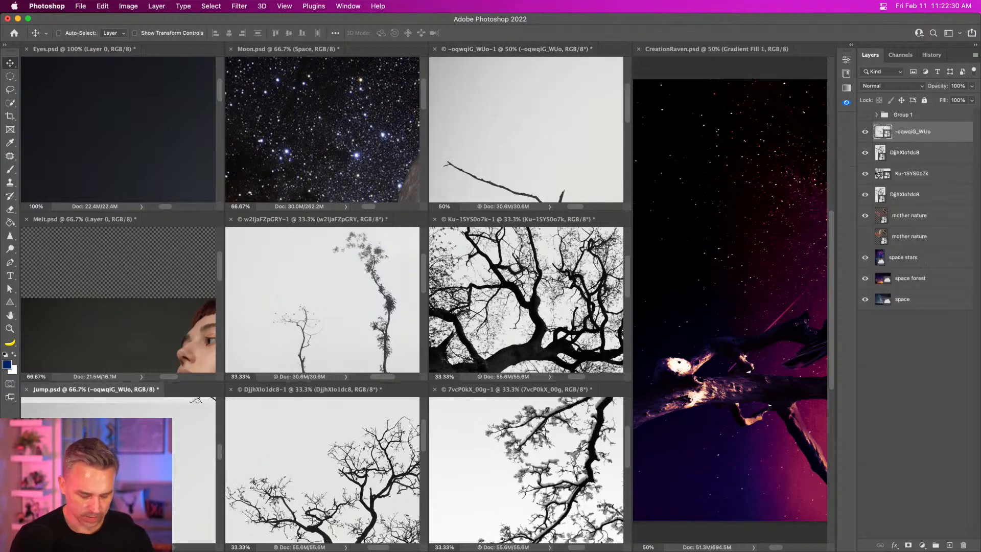
Consolidate the open documents into tabs and hide the three uppermost tree photo layers in Jump.psd
key("F2")
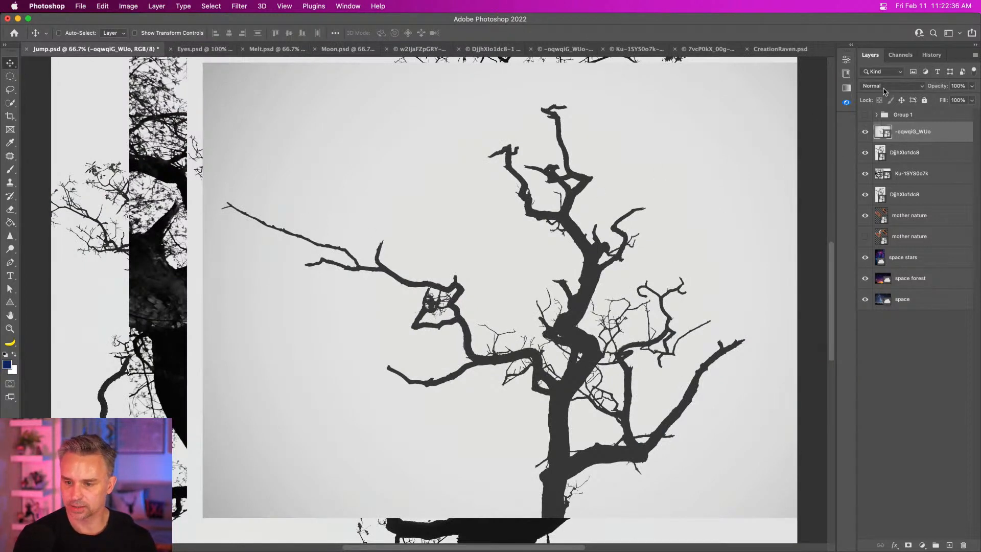
left_click(884, 86)
left_click(875, 84)
left_click(866, 132)
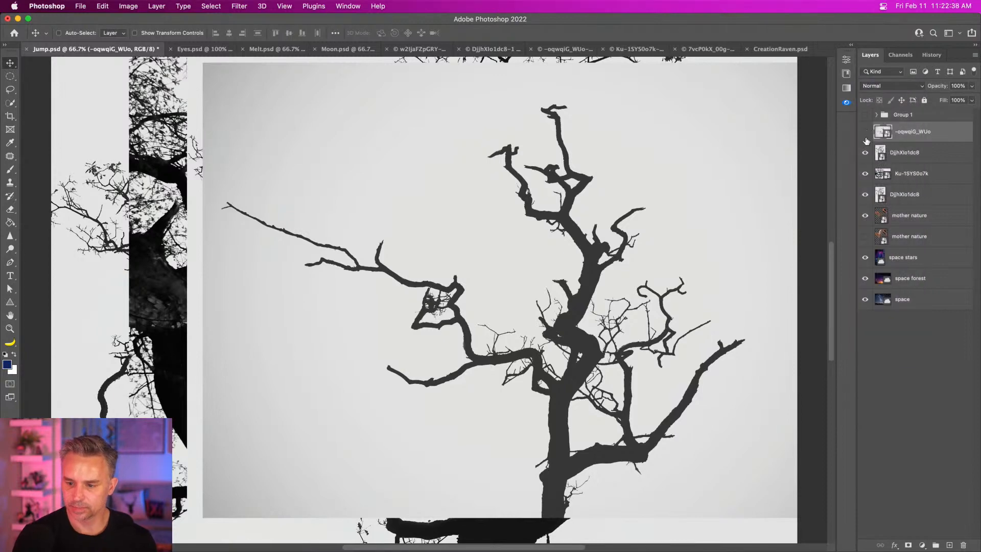
left_click_drag(866, 152, 865, 173)
Set the blend mode of the lower DjjhXIo1dc8 tree layer to Multiply
left_click(900, 197)
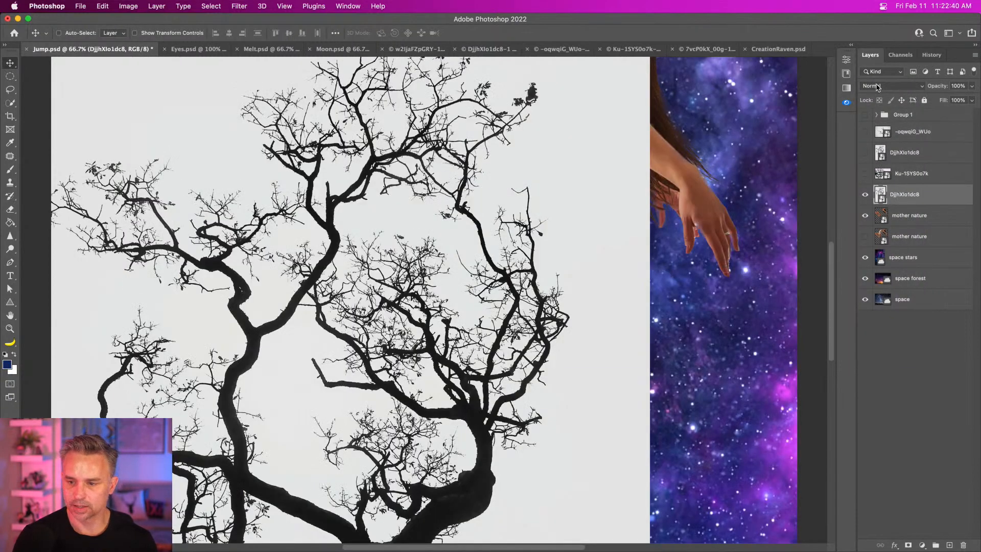
left_click(878, 86)
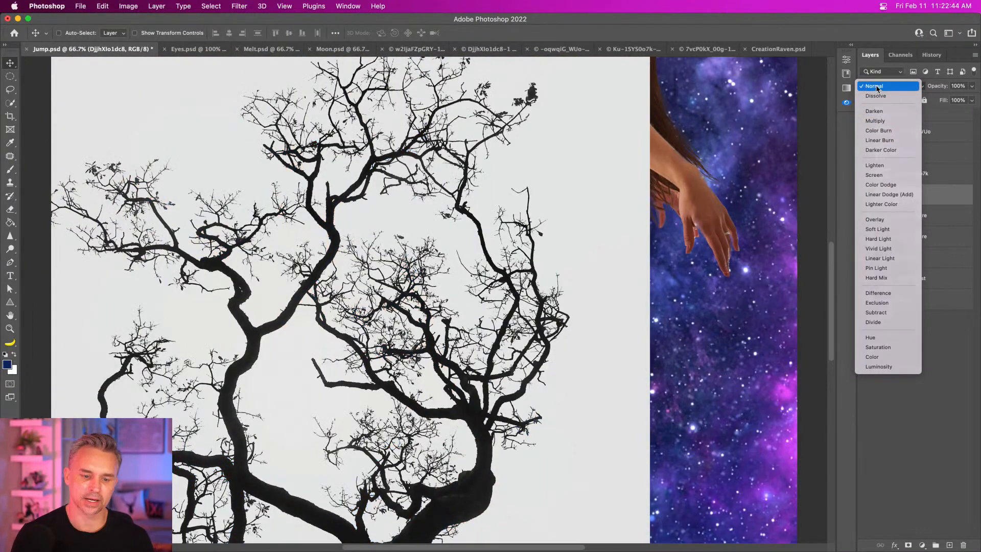
left_click(878, 86)
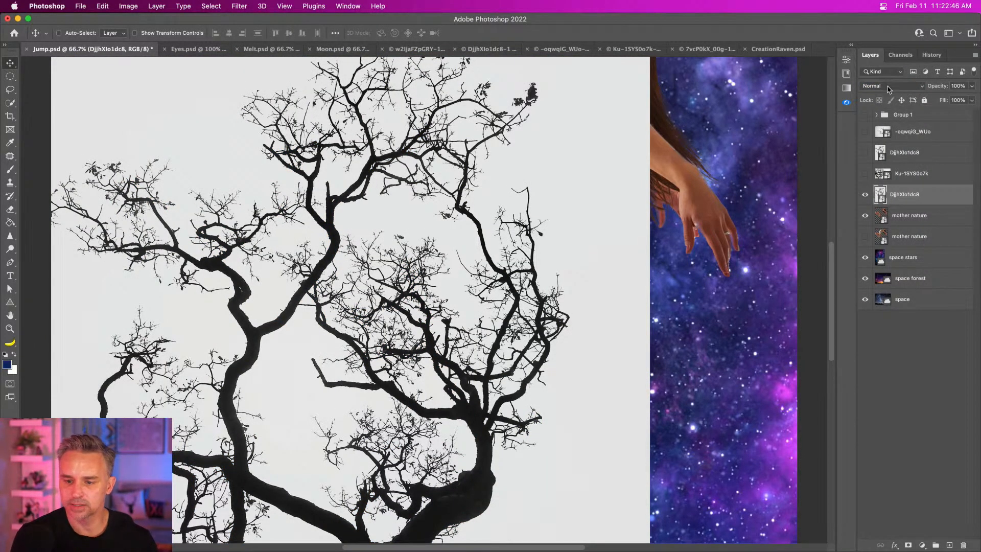
left_click(888, 87)
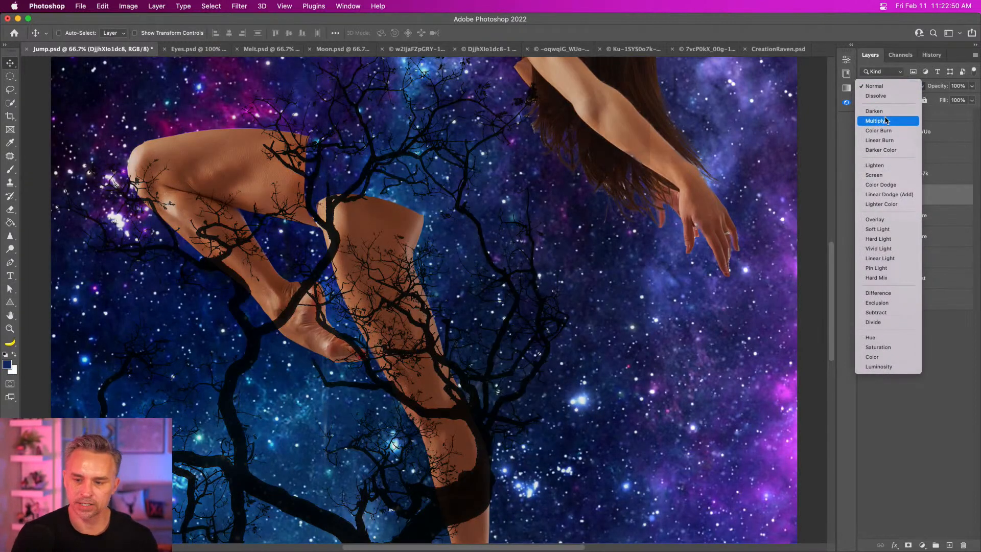
left_click(886, 120)
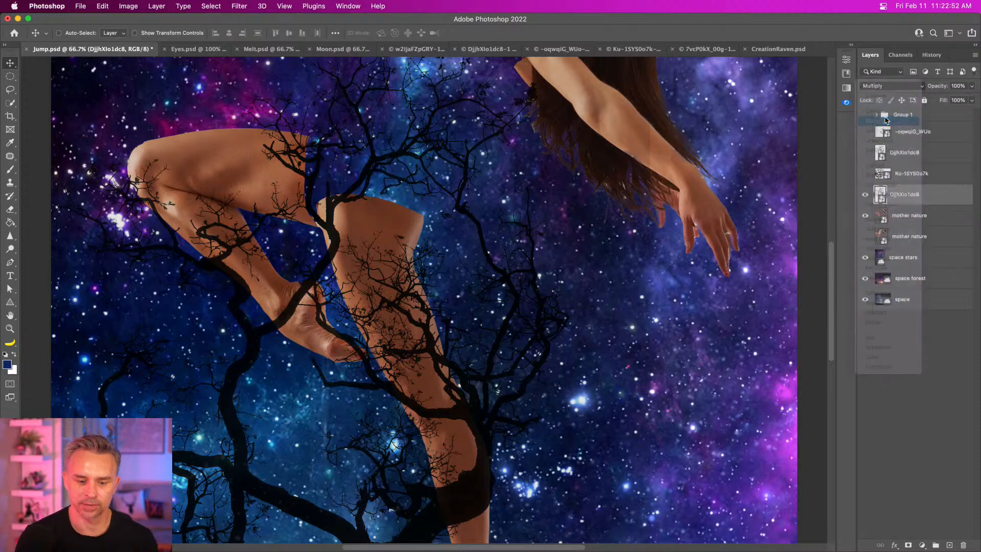
Scale the lower DjjhXIo1dc8 tree layer to about 34%, rotate it clockwise onto its side and lay its trunk over the raised thigh
key("super+minus")
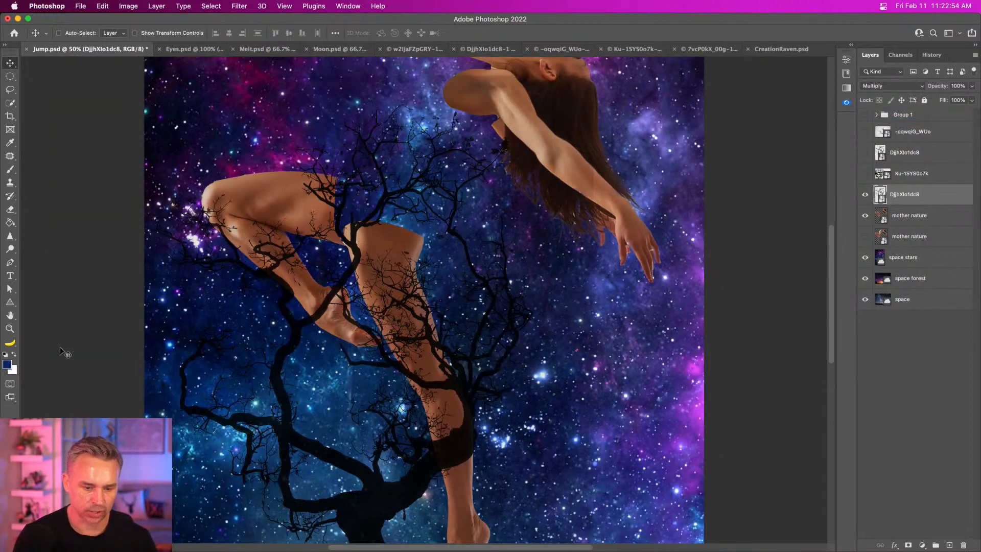
key("super+t")
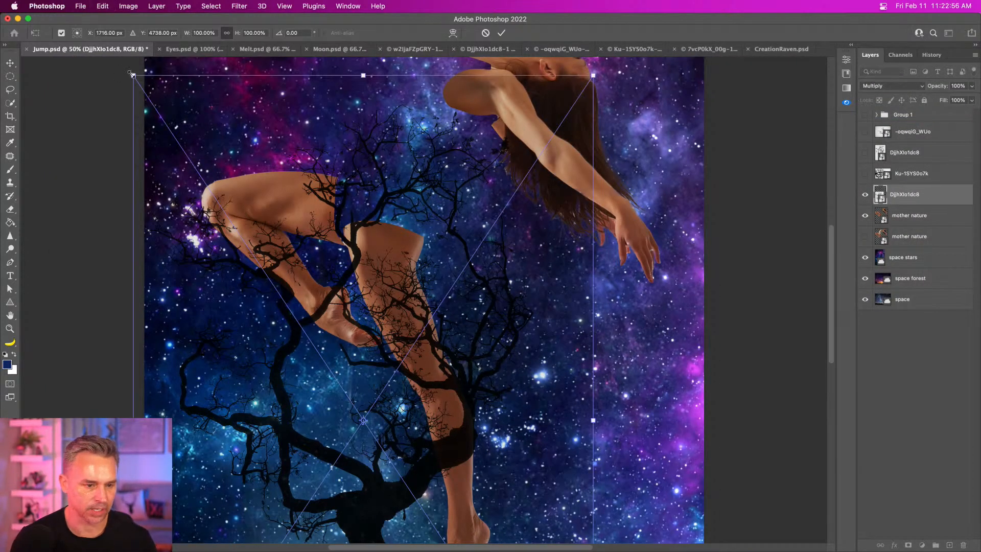
left_click_drag(132, 74, 293, 182)
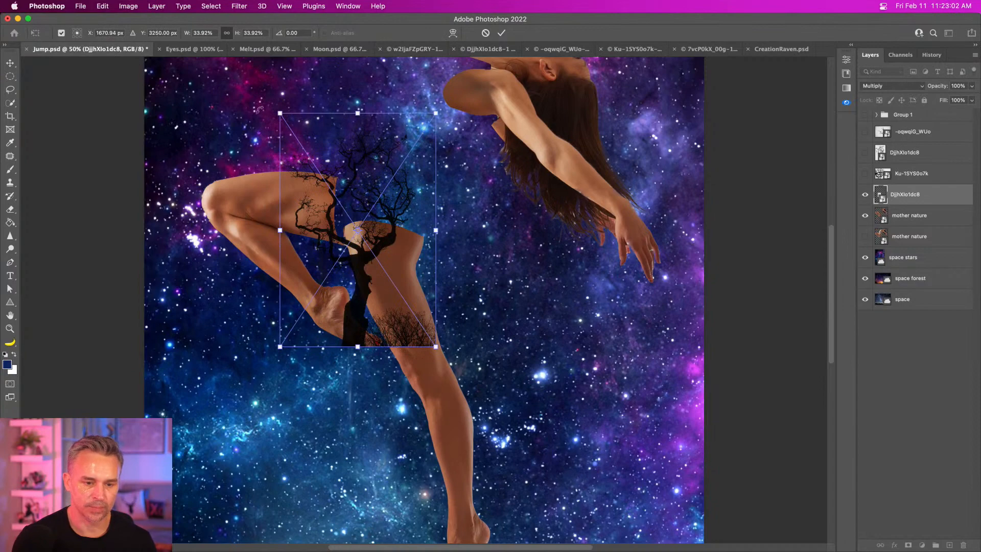
left_click_drag(260, 110, 478, 176)
left_click_drag(309, 221, 551, 372)
key("Return")
Apply Levels to the rotated tree layer with a black input of 20 and a white input of 205
key("super+equal")
key("super+equal")
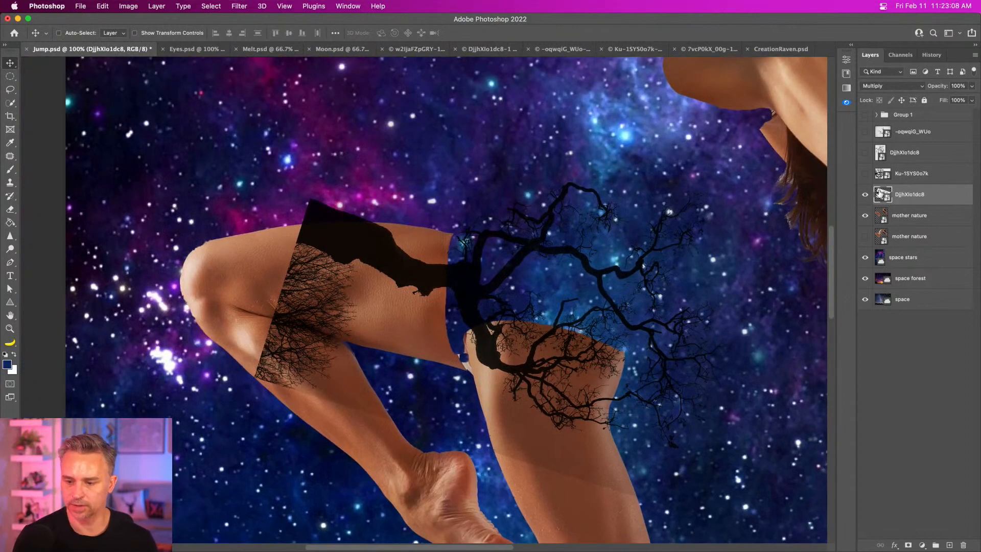
key("super+l")
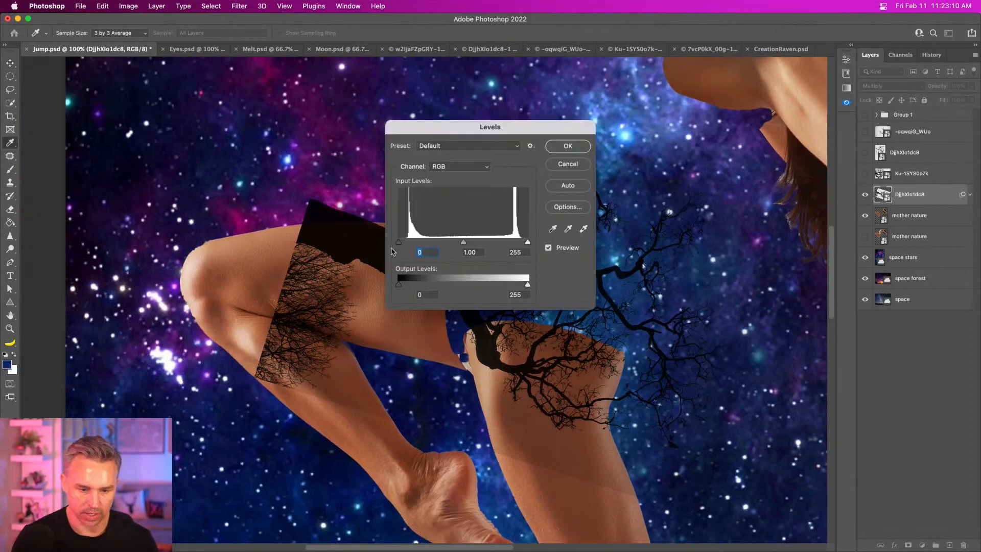
left_click_drag(399, 243, 409, 244)
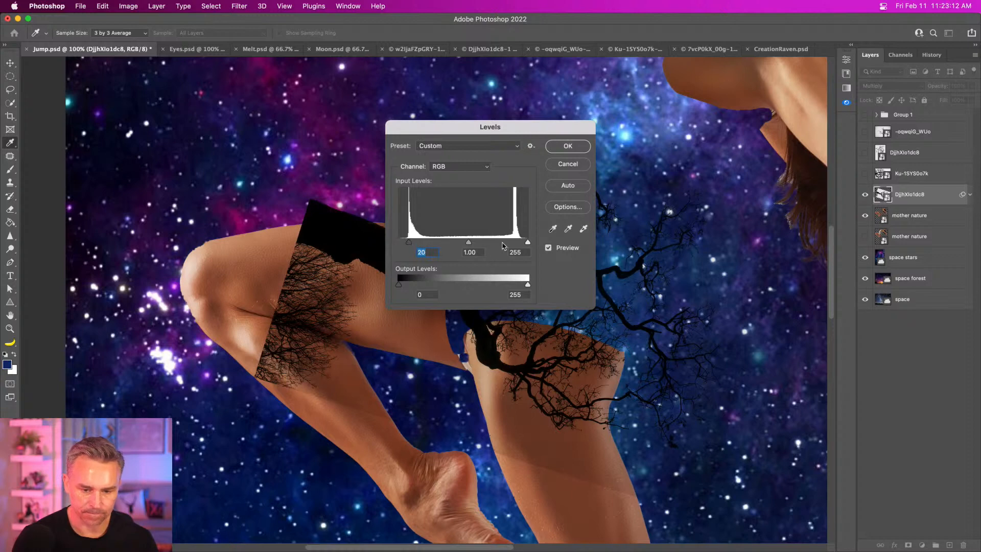
left_click_drag(528, 243, 503, 243)
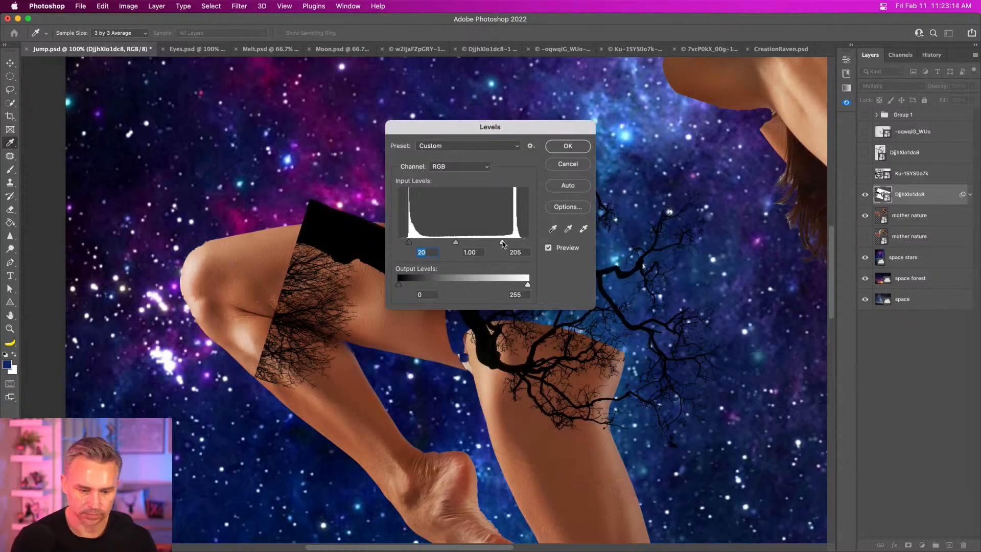
left_click(568, 147)
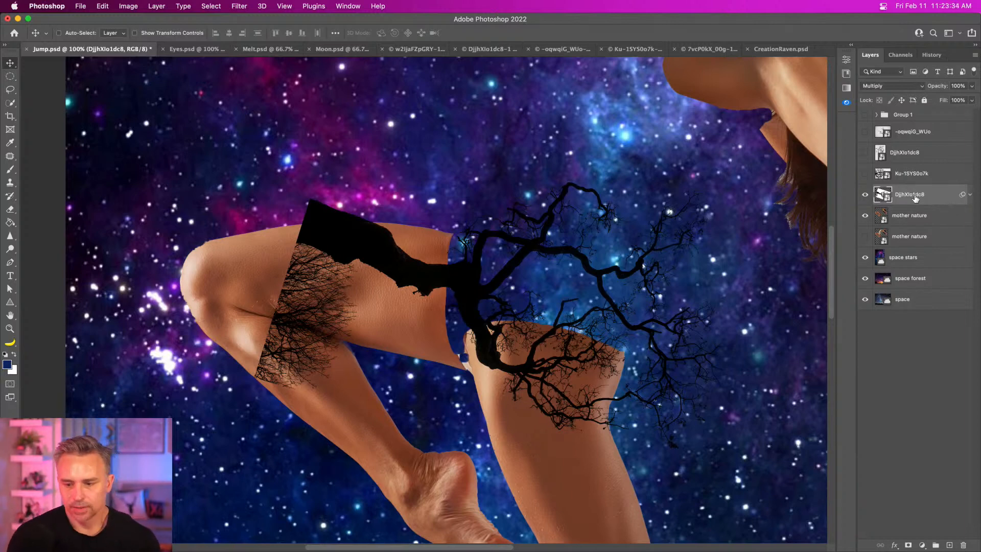
Rasterize the visible DjjhXIo1dc8 tree layer and switch to the Lasso tool
right_click(939, 195)
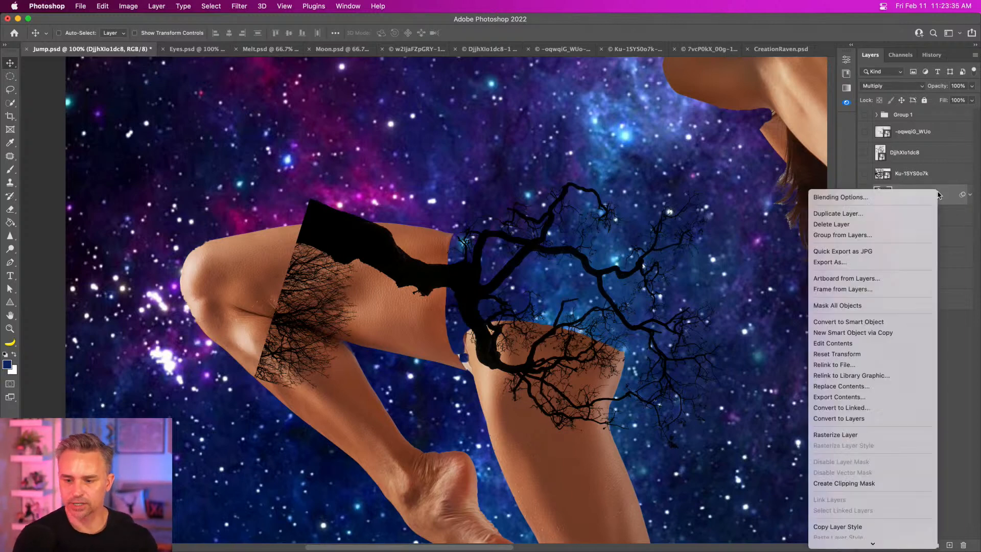
left_click(851, 435)
key("l")
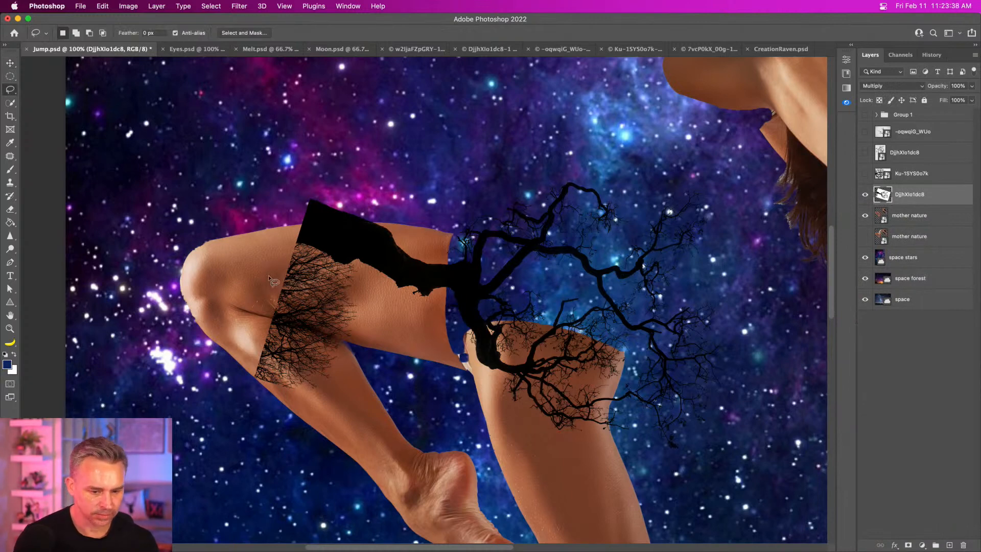
Lasso the leftover fine branches below the trunk on the raised thigh, delete them and deselect
mouse_move(282, 236)
left_mouse_down()
mouse_move(352, 268)
mouse_move(374, 313)
mouse_move(176, 236)
left_mouse_up()
key("Delete")
key("cmd+d")
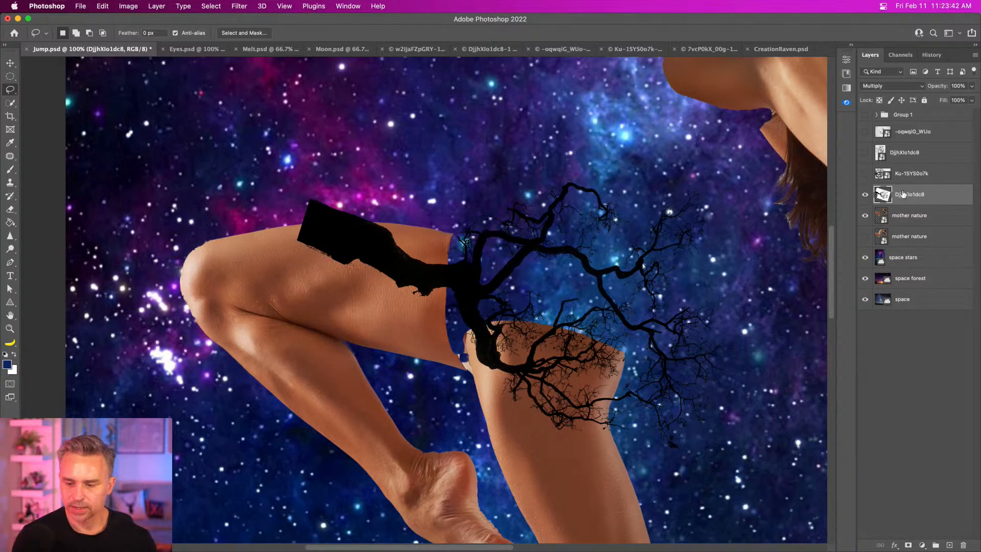
Set the blend mode of the visible DjjhXIo1dc8 tree layer to Normal
left_click(895, 86)
left_click(895, 86)
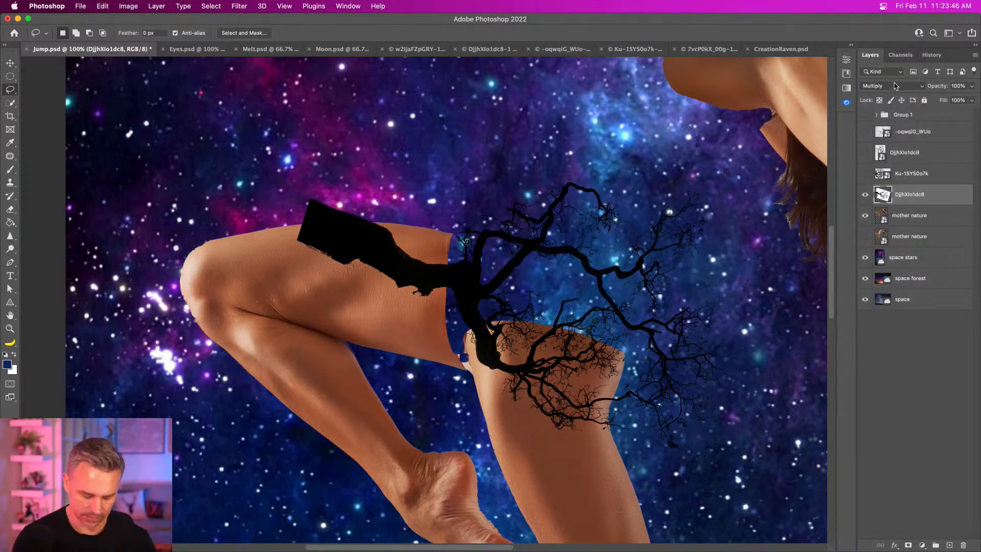
key("cmd+minus")
key("cmd+minus")
key("v")
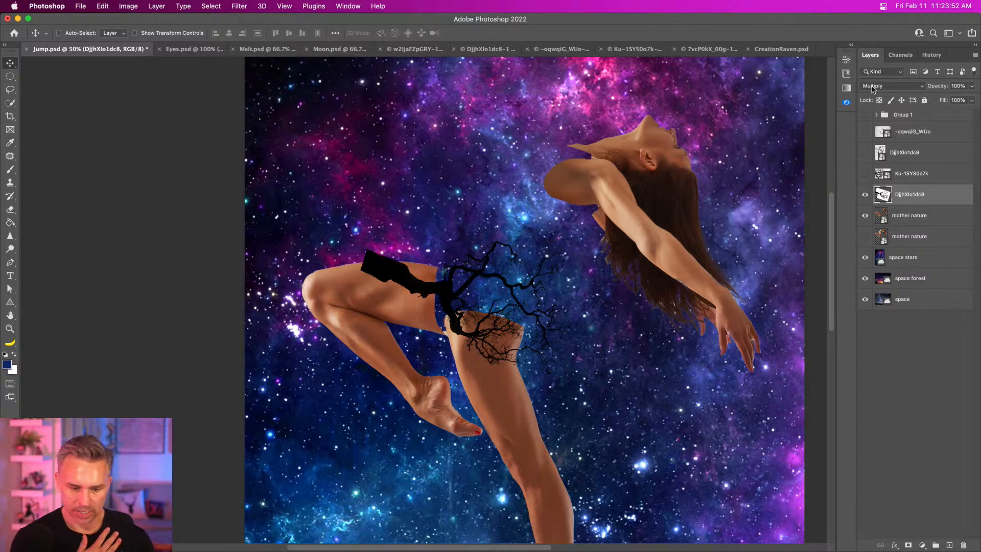
left_click(873, 86)
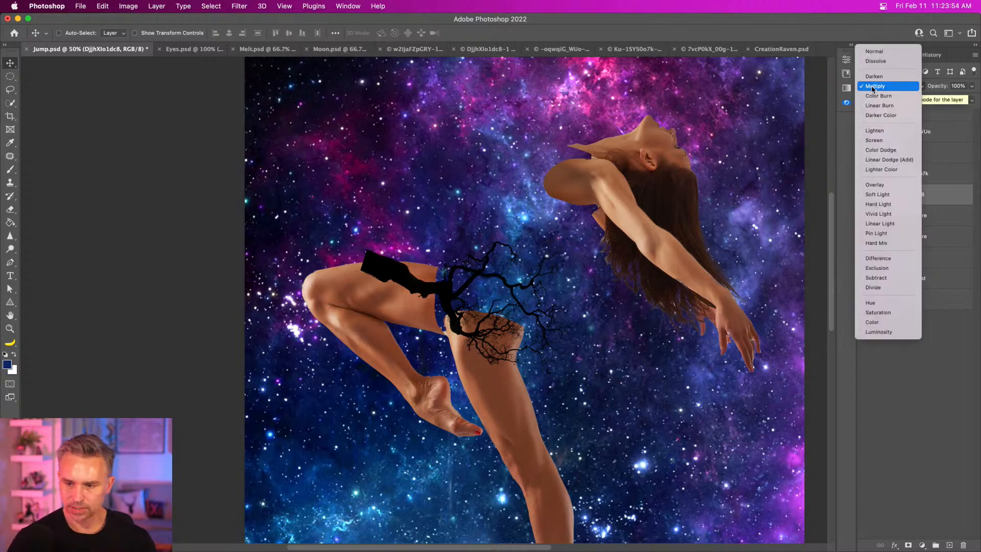
left_click(885, 50)
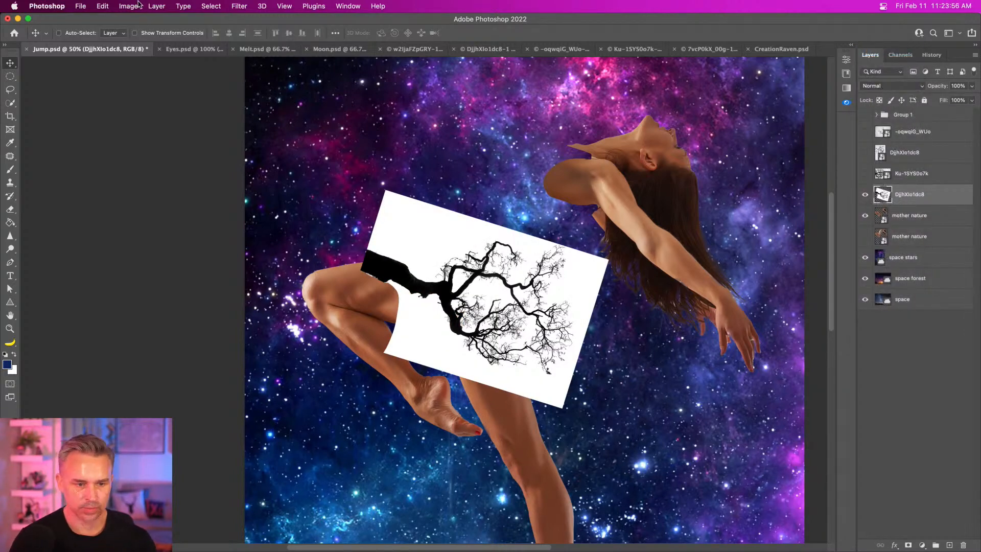
Select the white background around the tree with Color Range, using sampled colors and a fuzziness of 45
left_click(237, 5)
mouse_move(211, 6)
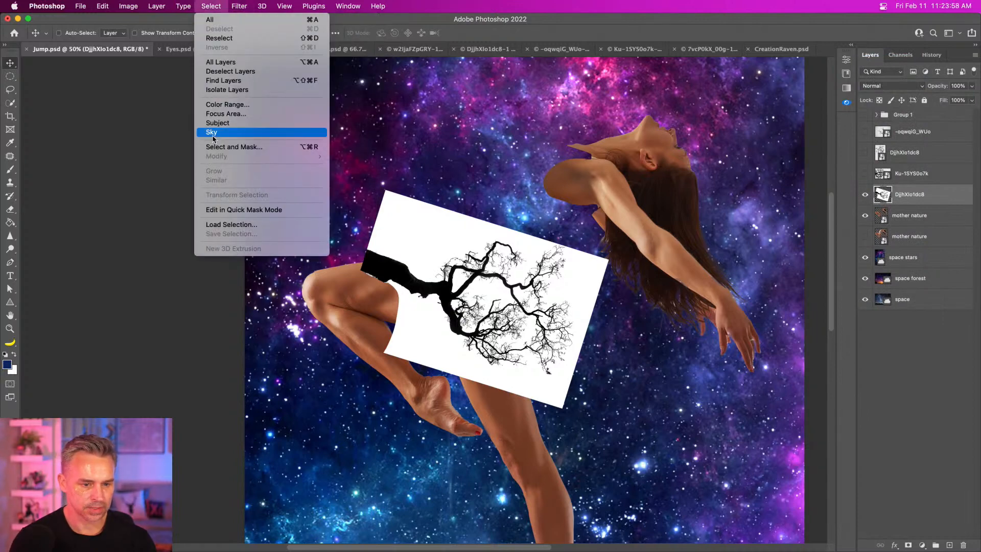
left_click(214, 106)
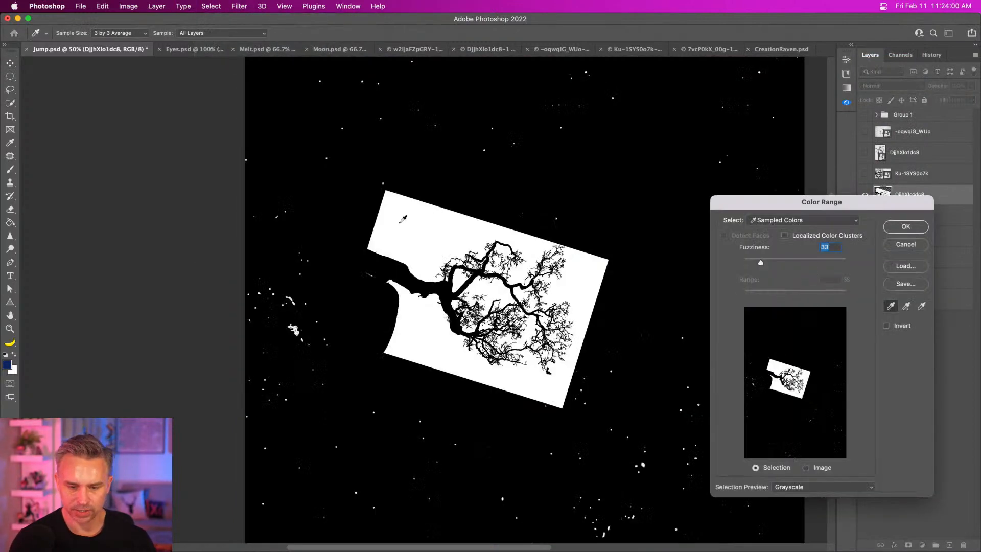
left_click(403, 219)
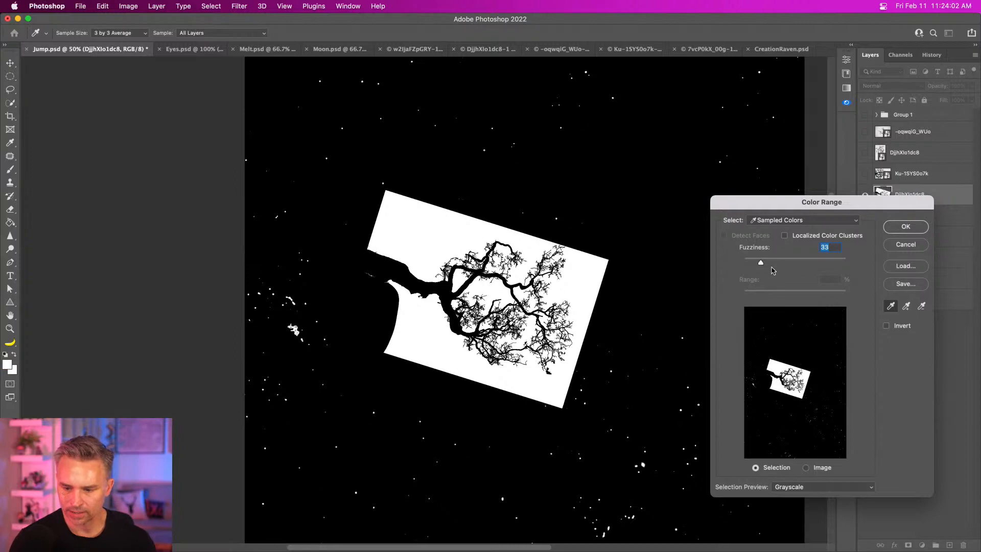
left_click(905, 226)
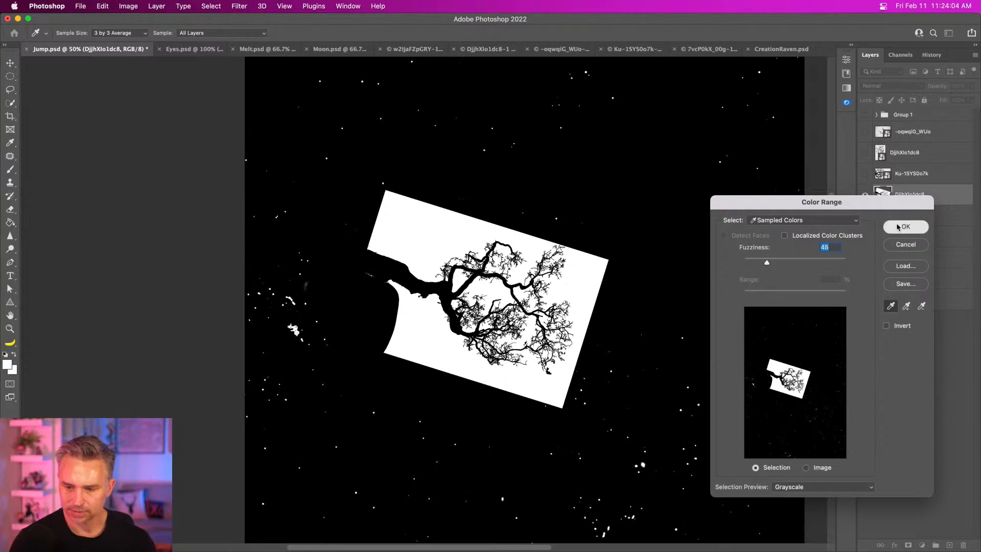
Add a layer mask to the tree layer from the selection and invert it so only the tree shows
left_click(908, 545)
key("super")
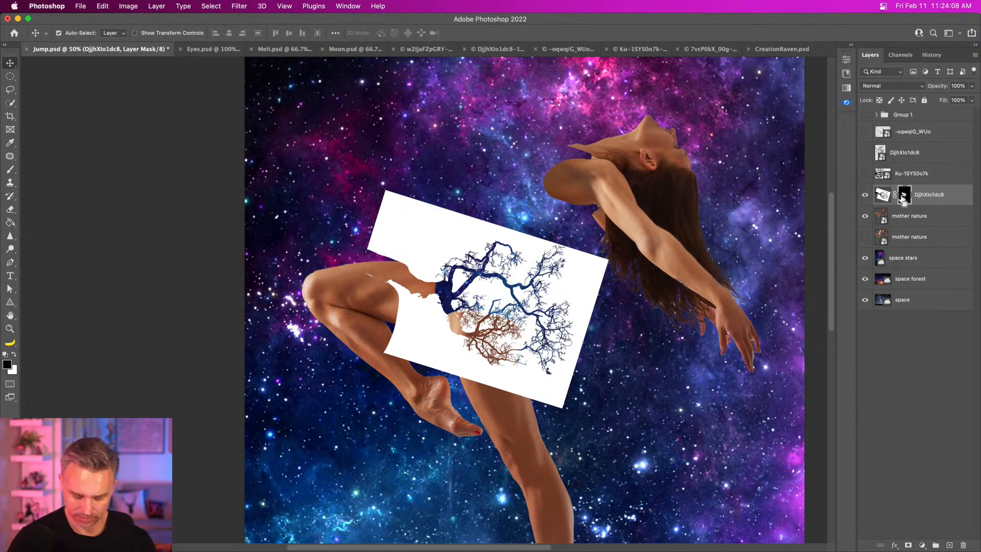
key("super+i")
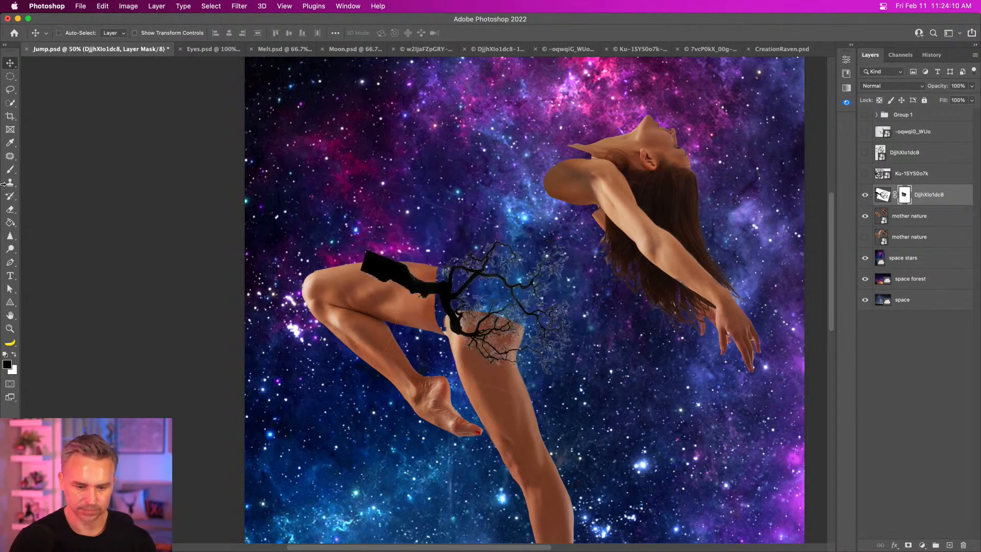
Lasso around the tree, invert the selection, fill the outside area of the layer mask with black and deselect
left_click(10, 89)
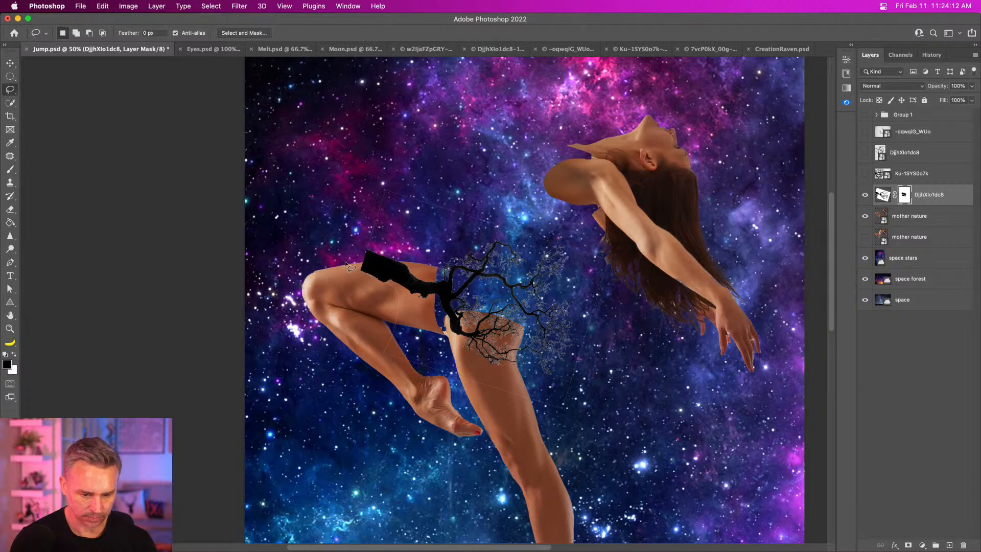
mouse_move(355, 265)
left_mouse_down()
mouse_move(402, 292)
mouse_move(422, 335)
mouse_move(439, 345)
mouse_move(502, 377)
mouse_move(559, 386)
mouse_move(574, 358)
mouse_move(577, 298)
mouse_move(576, 264)
mouse_move(562, 248)
mouse_move(390, 232)
mouse_move(355, 256)
left_mouse_up()
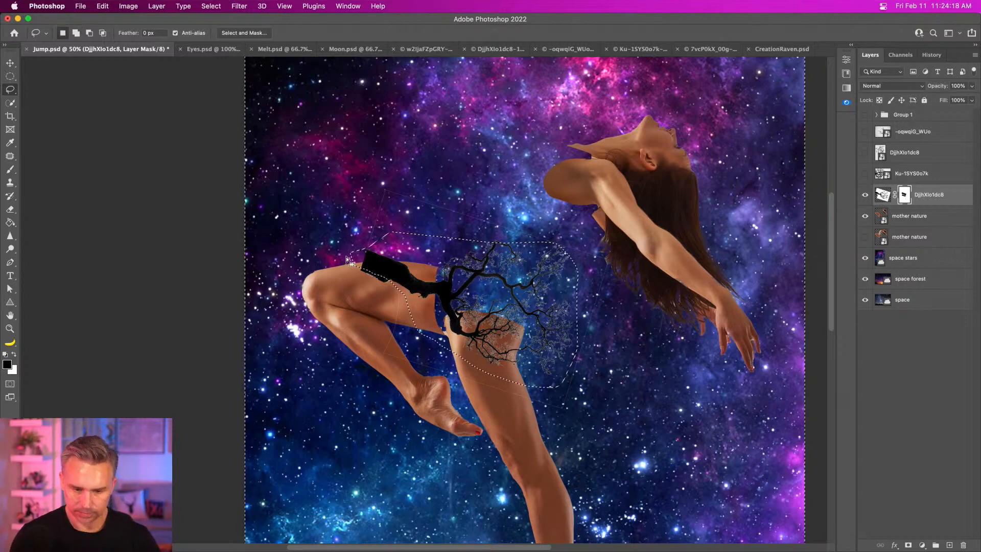
key("super+shift+i")
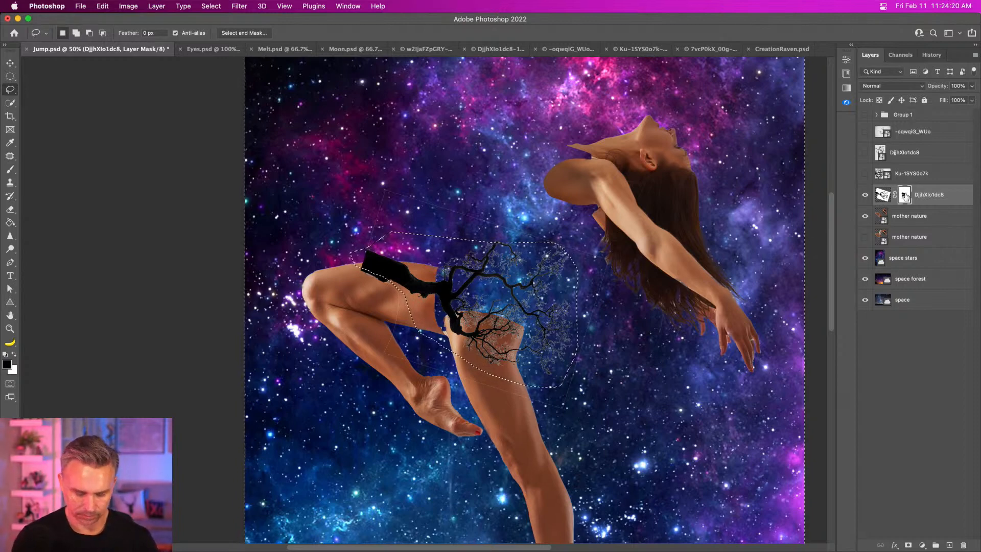
key("super+BackSpace")
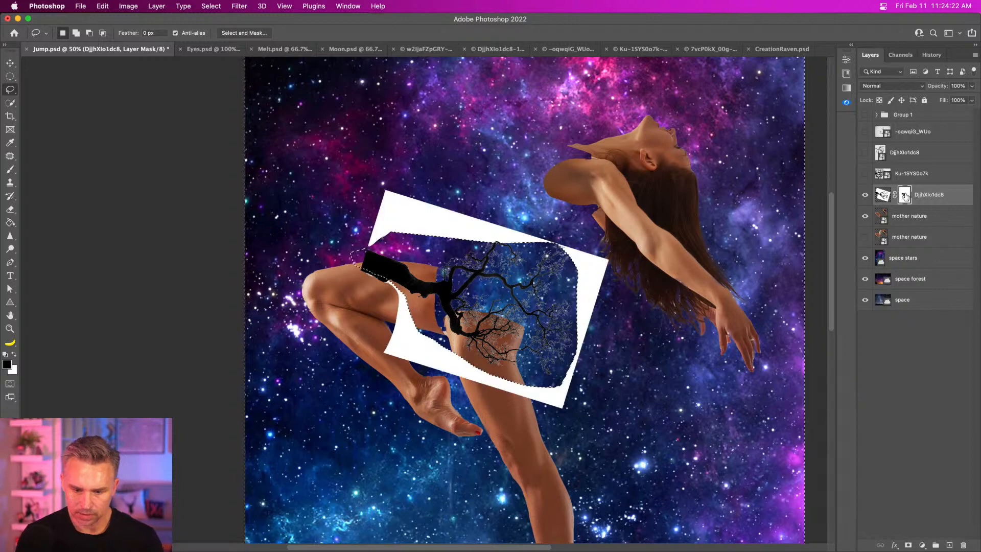
key("alt+BackSpace")
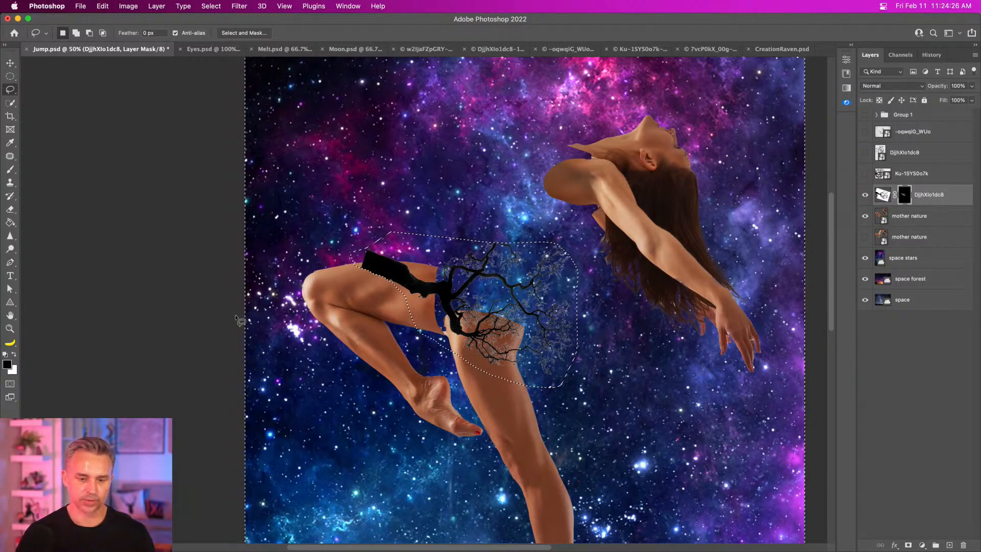
key("super+d")
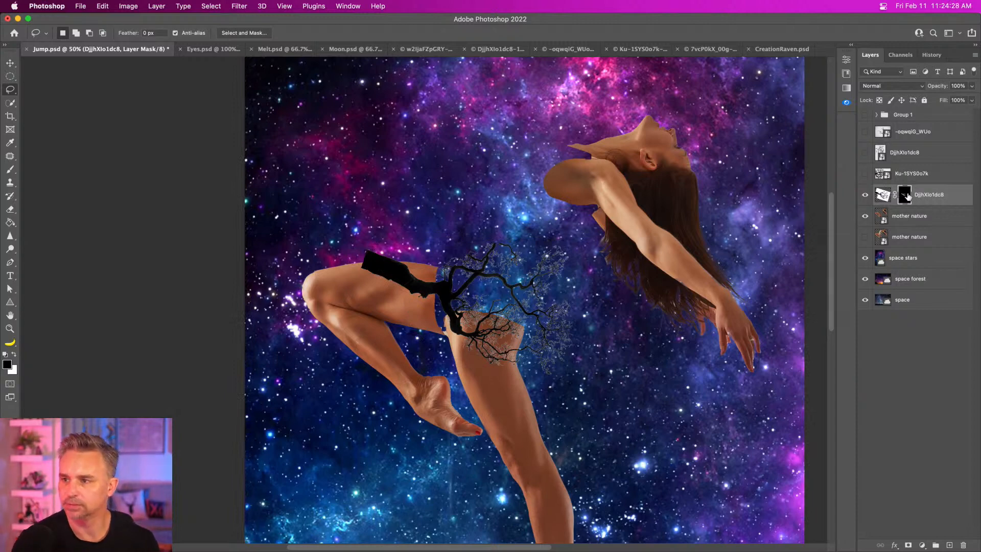
In Select and Mask for the tree's mask, shift the edge to -97% and enlarge the Refine Edge brush to 175
double_click(905, 195)
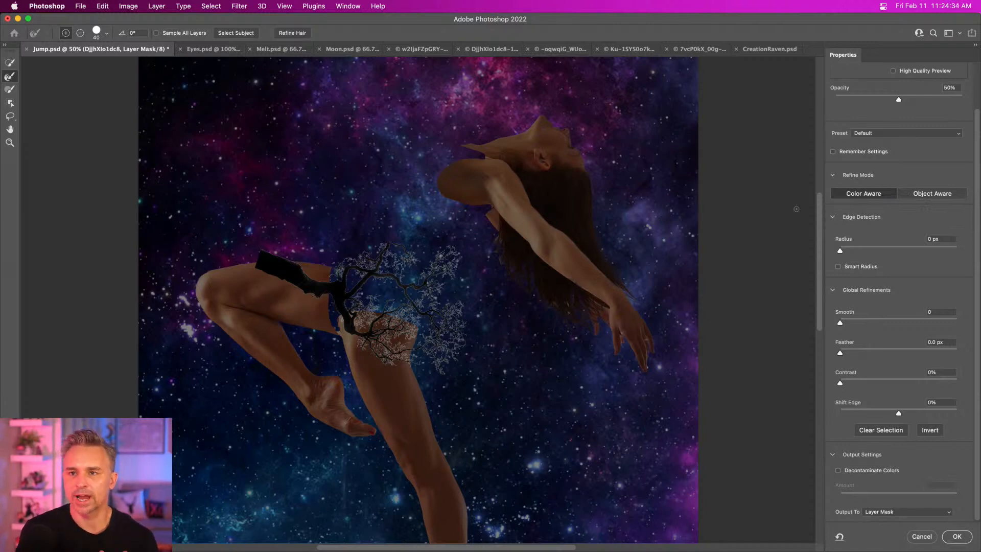
left_click(869, 412)
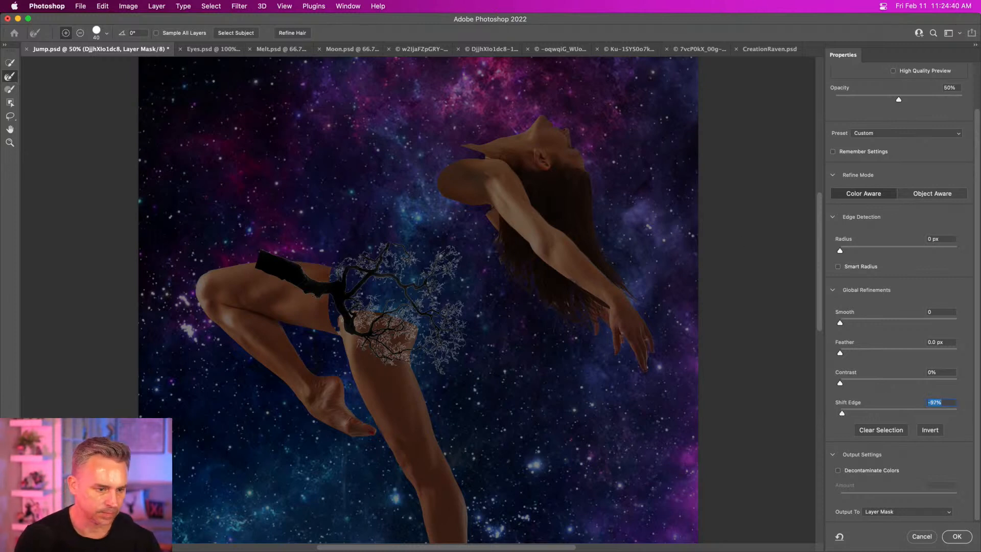
key("bracketright")
key("bracketright")
key("bracketright")
key("bracketright")
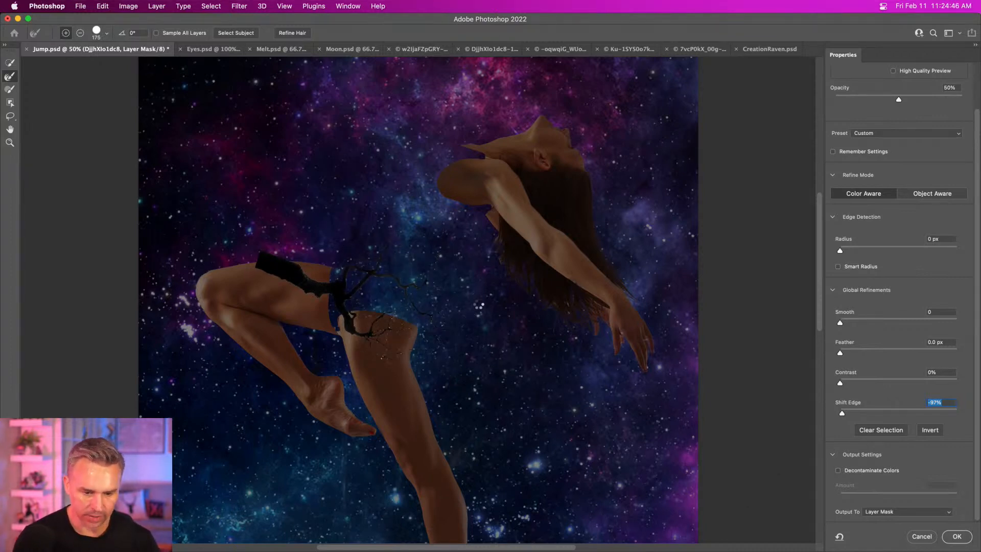
Brush Refine Edge over the tree's branches against the sky and thigh, and apply the refinement to the layer mask
key("super+equal")
key("super+equal")
key("super+equal")
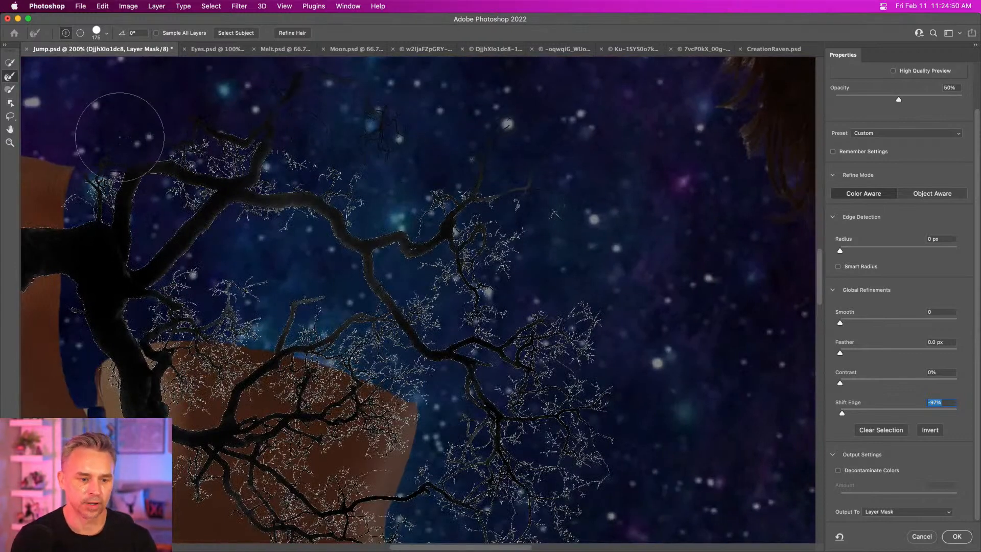
mouse_move(120, 137)
left_mouse_down()
mouse_move(573, 272)
mouse_move(708, 494)
left_mouse_up()
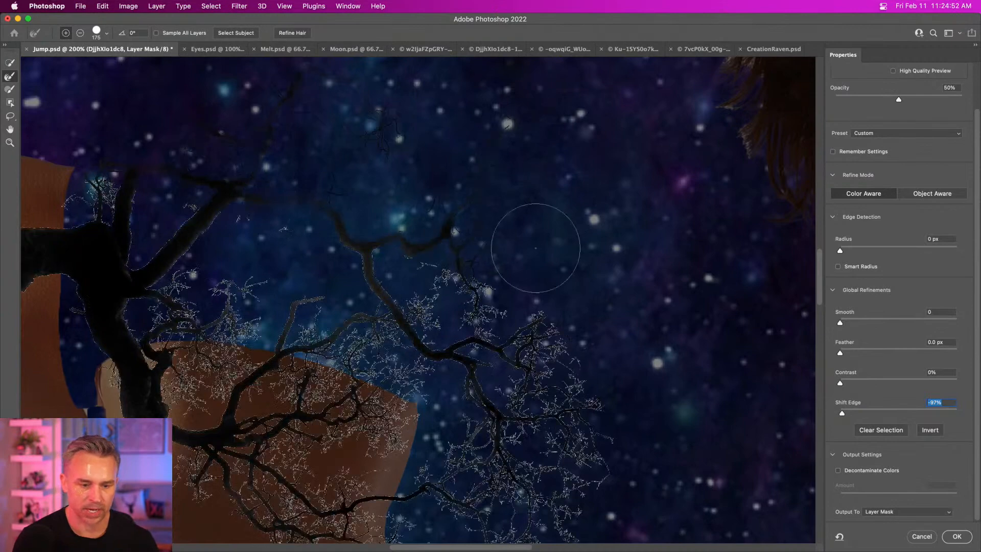
left_click_drag(364, 294, 474, 148)
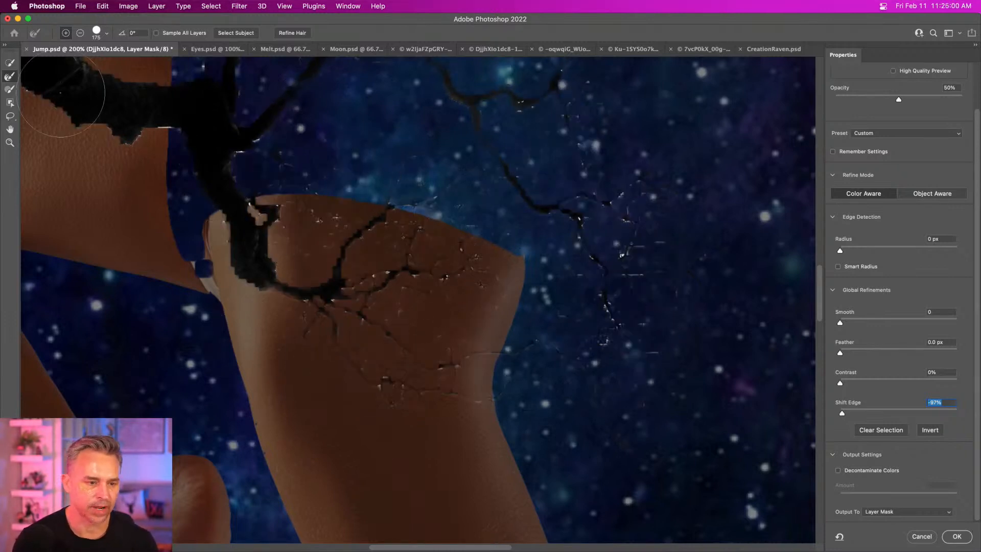
mouse_move(357, 207)
left_mouse_down()
mouse_move(309, 229)
mouse_move(396, 264)
left_mouse_up()
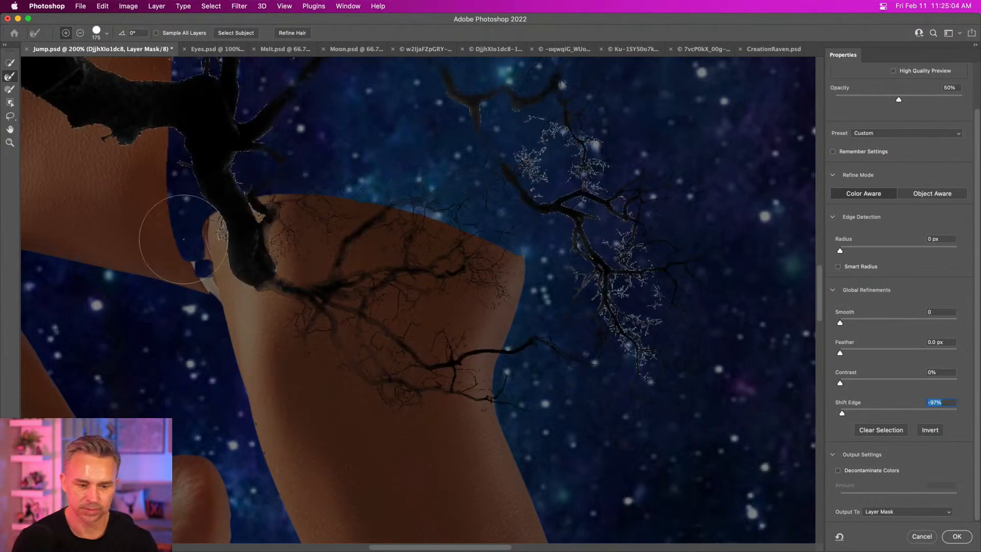
mouse_move(581, 170)
left_mouse_down()
mouse_move(581, 144)
mouse_move(557, 146)
left_mouse_up()
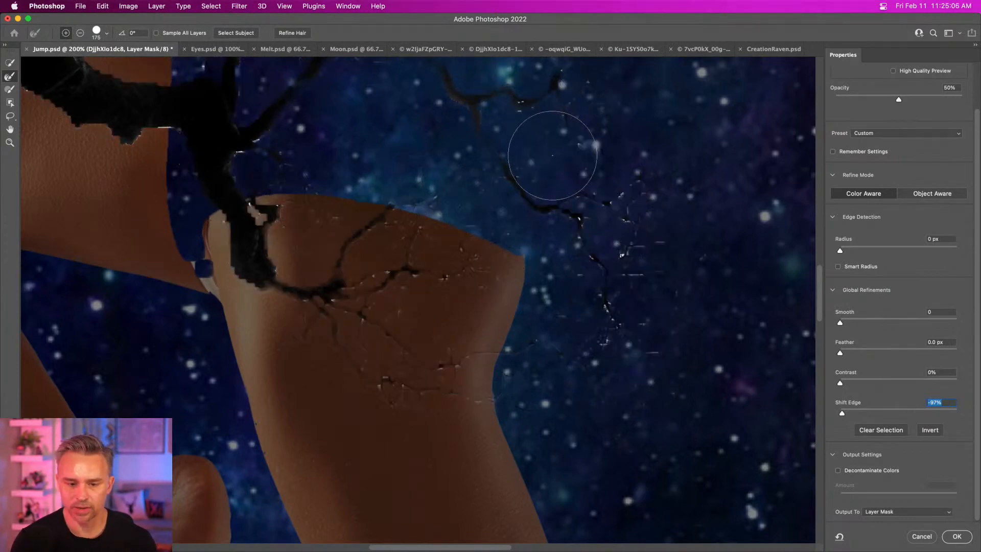
left_click(957, 538)
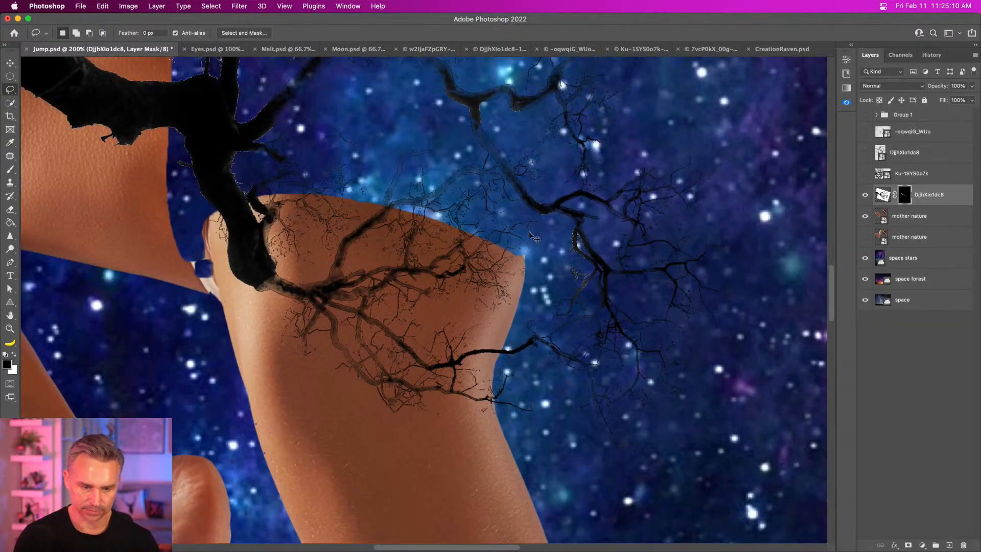
key("super+0")
key("v")
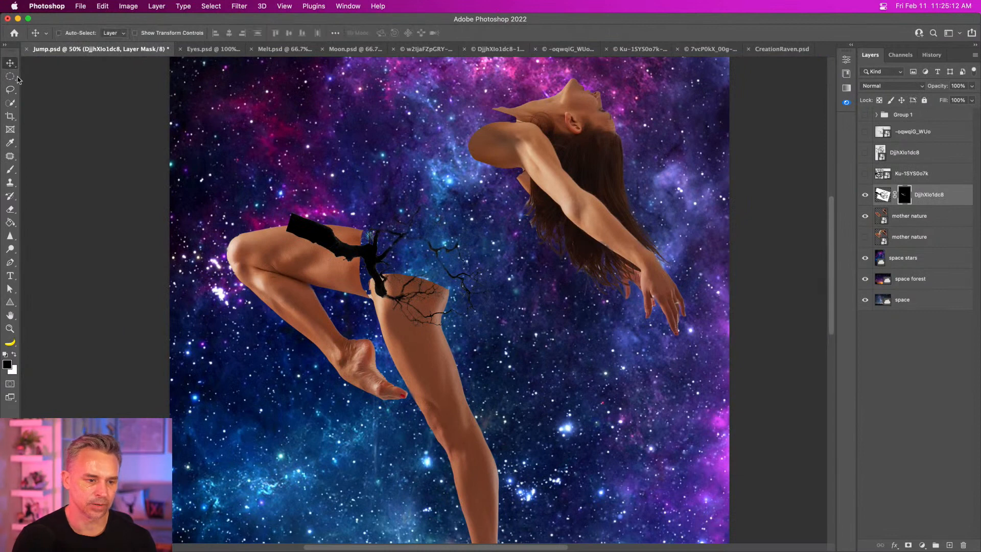
scroll(179, 240, "up", 4)
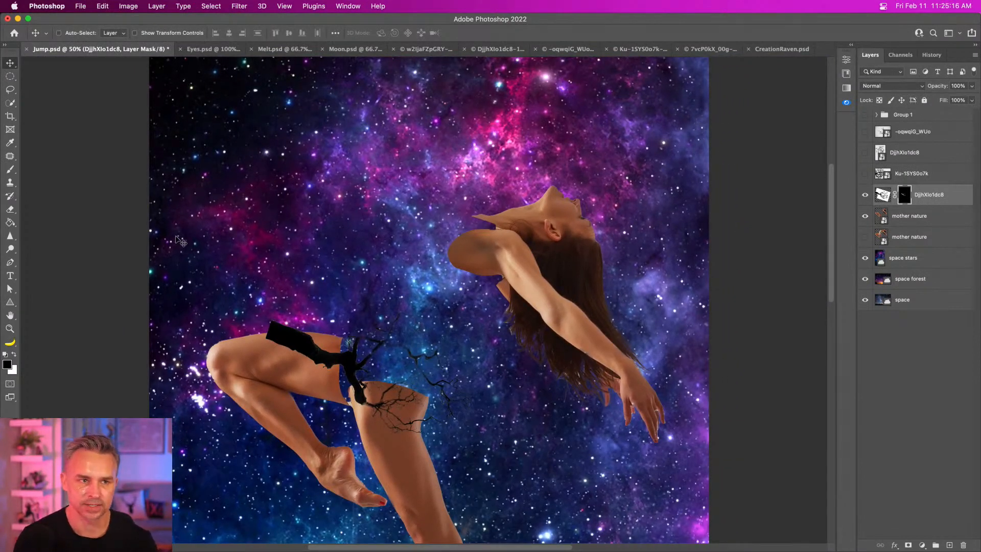
Switch to Eyes.psd, duplicate Layer 0 and add a white layer mask to the upper copy
left_click(199, 51)
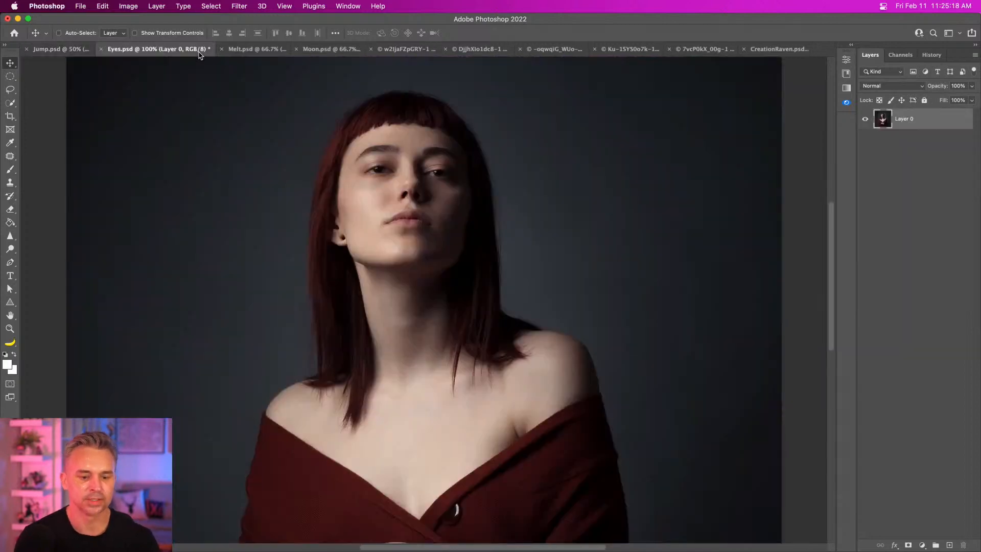
key("super+j")
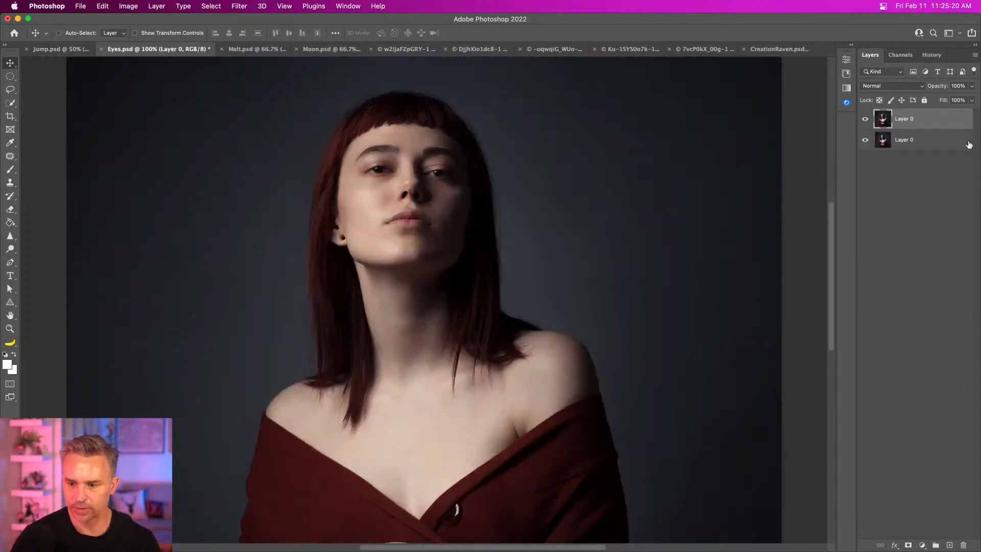
left_click(908, 545)
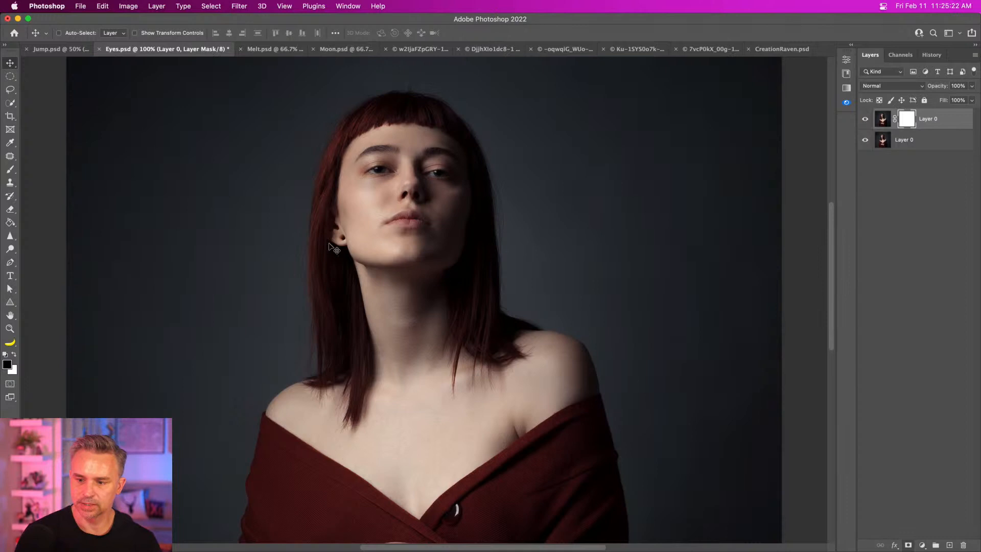
Set the flow of the Brush tool to 100%
left_click(10, 170)
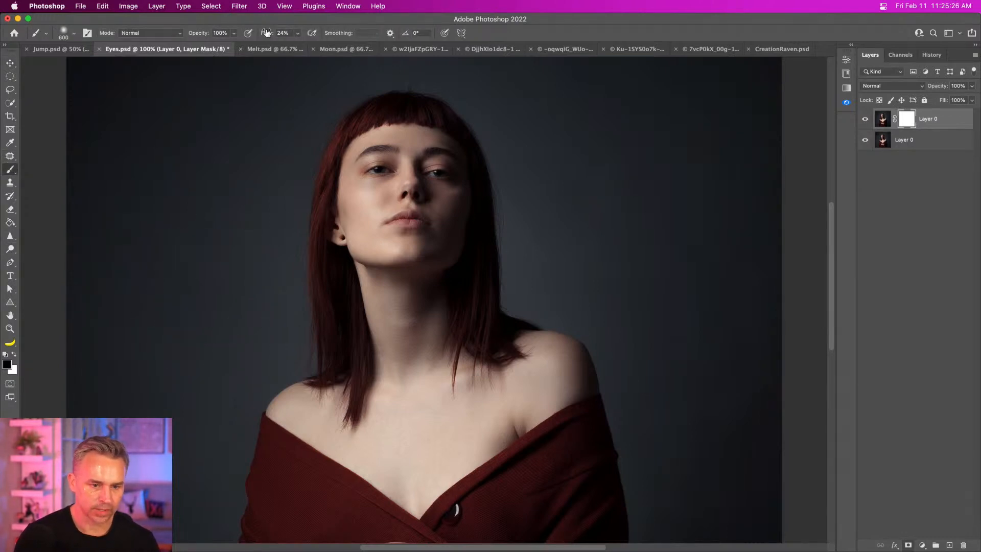
left_click_drag(267, 33, 694, 48)
Shift the masked Layer 0 copy slightly upward and invert its mask to black, returning to the Brush tool
left_click(11, 63)
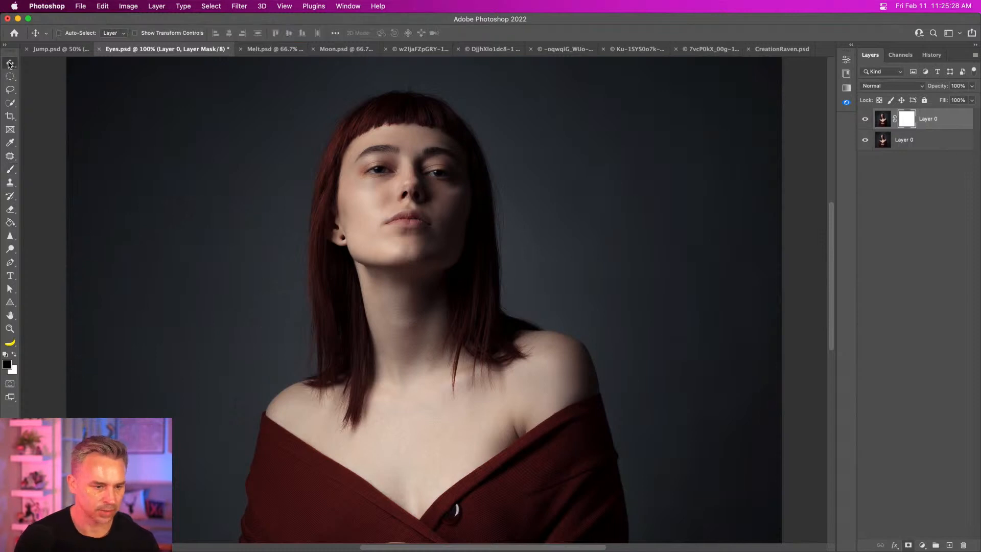
left_click_drag(271, 269, 269, 259)
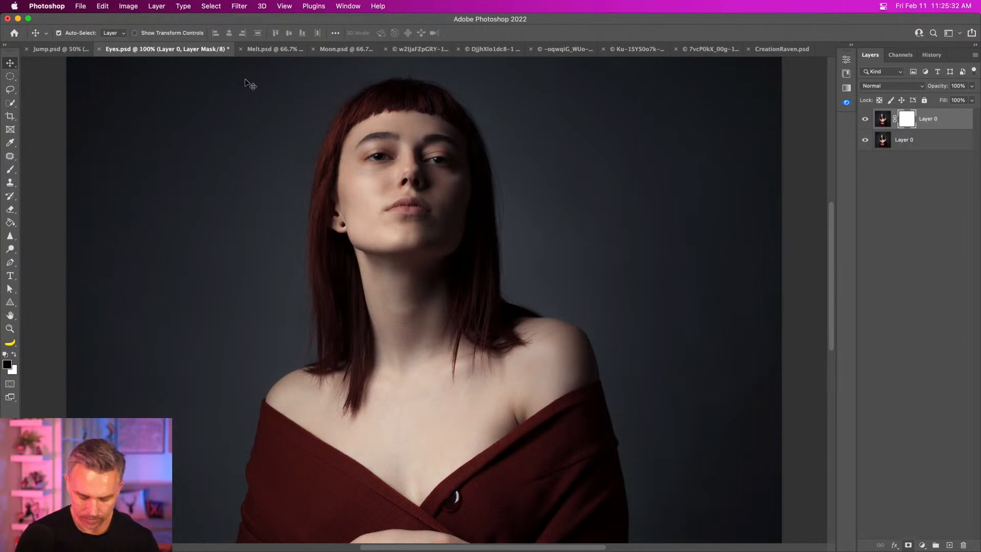
key("super+i")
key("b")
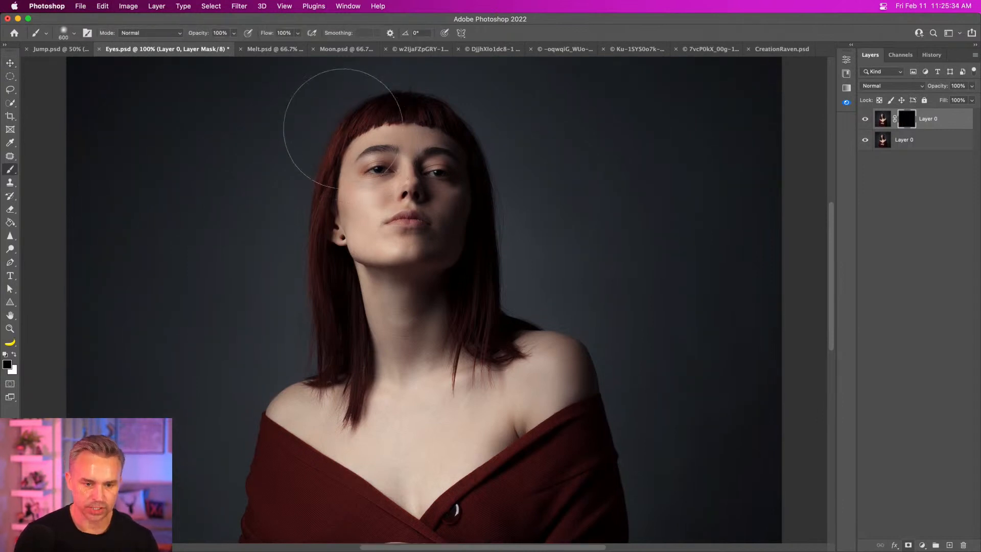
Paint white with a 600 px brush on the upper Layer 0's mask to reveal the shifted copy over the hair, forehead and eyes
key("x")
mouse_move(296, 110)
left_mouse_down()
mouse_move(504, 124)
mouse_move(361, 99)
left_mouse_up()
key("x")
Paint black on the mask across the lower eyes with a 200 px brush to restore the original pair, and nudge the masked copy slightly upward
key("bracketleft")
key("bracketleft")
key("bracketleft")
key("bracketleft")
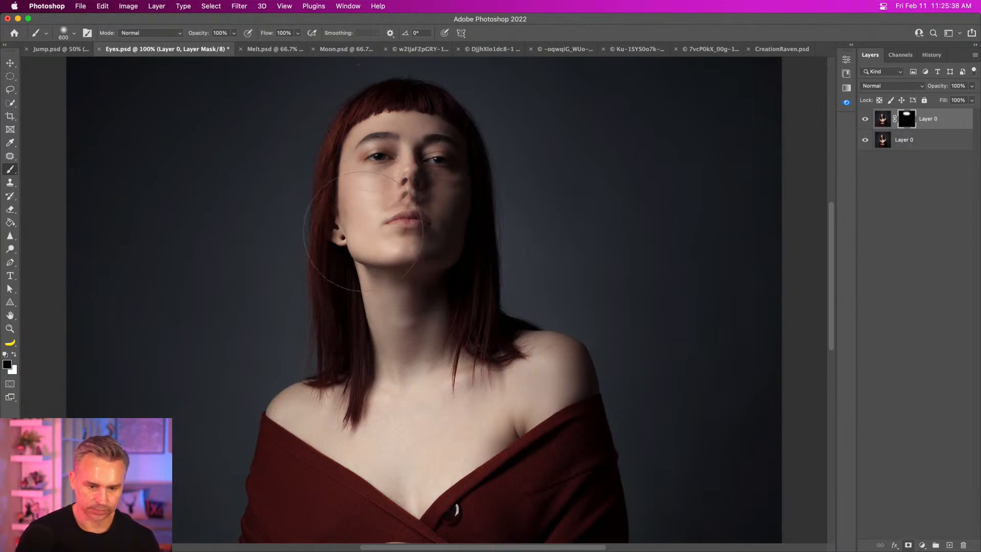
key("bracketleft")
mouse_move(365, 195)
left_mouse_down()
mouse_move(442, 193)
mouse_move(357, 182)
mouse_move(437, 180)
mouse_move(467, 193)
left_mouse_up()
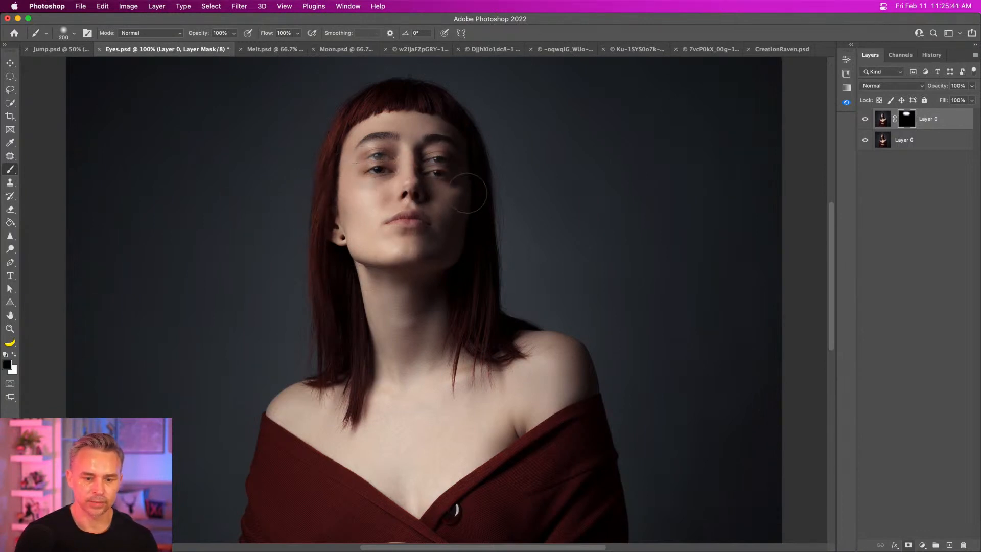
left_click(10, 63)
mouse_move(188, 145)
left_mouse_down()
mouse_move(187, 132)
mouse_move(187, 143)
left_mouse_up()
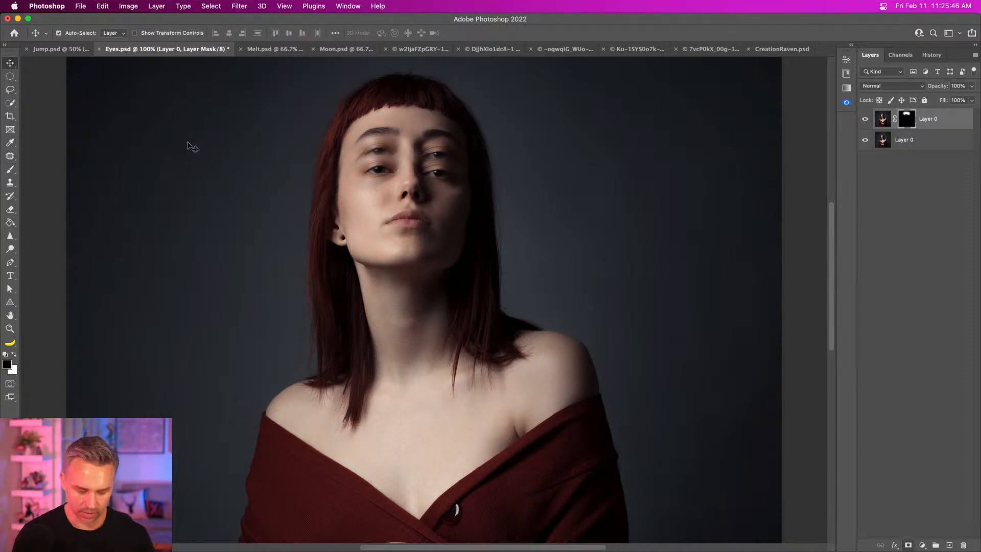
Refine the mask around the duplicated upper eyes using smaller brush sizes, blending them cleanly with the original eyes below
key("super+plus")
left_click_drag(243, 169, 289, 356)
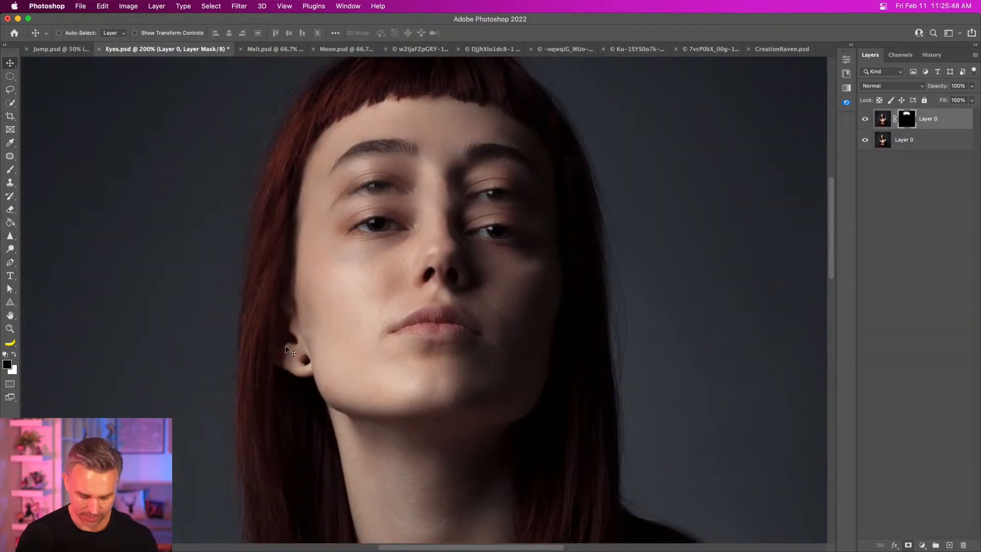
key("b")
key("bracketleft")
key("bracketleft")
key("bracketleft")
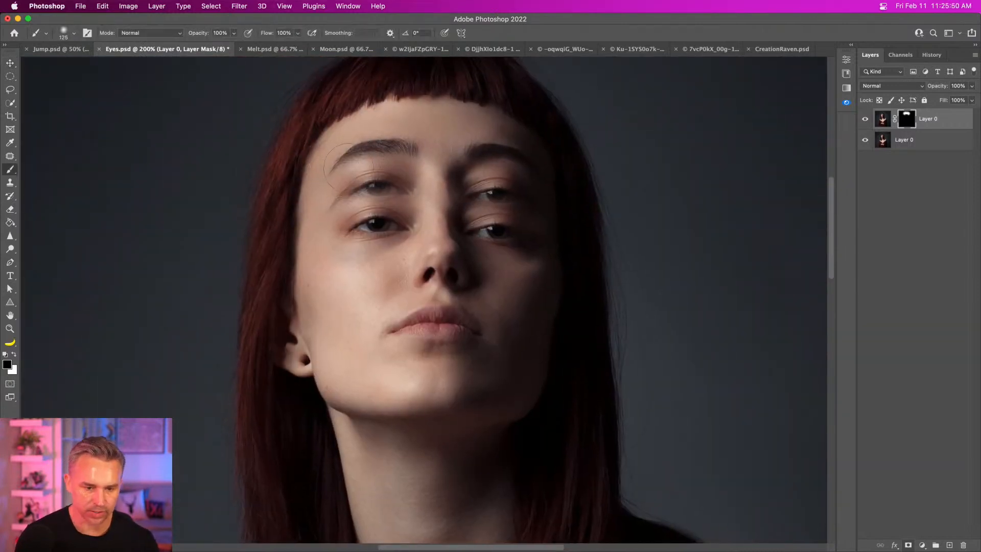
left_click_drag(349, 174, 391, 183)
key("x")
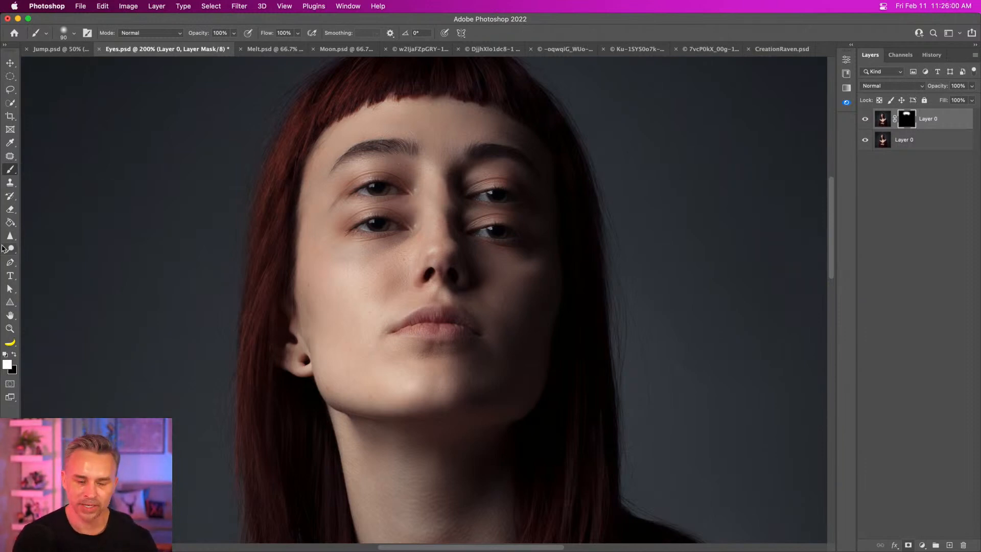
Check the finished double-eyed portrait as a whole and switch to the Melt.psd document
key("super+minus")
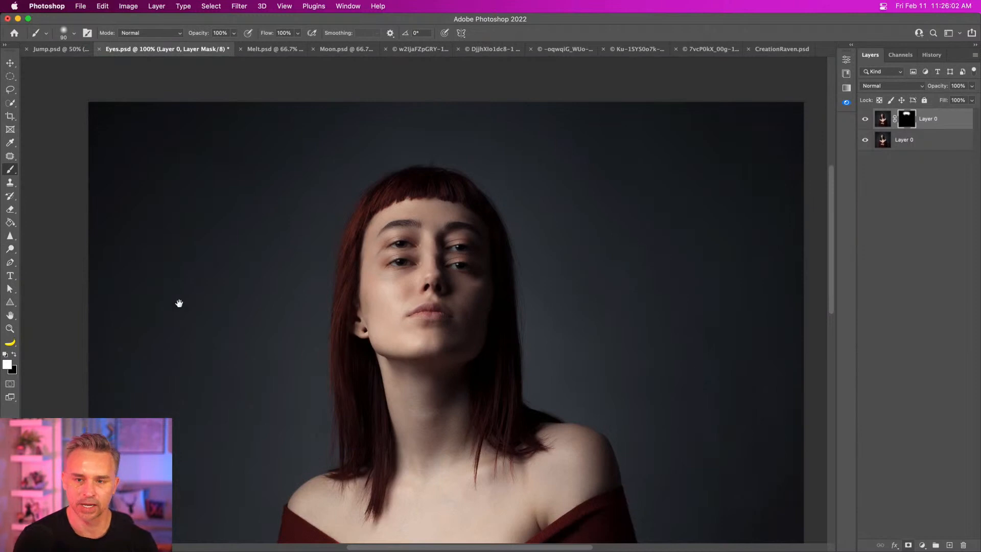
left_click_drag(180, 300, 176, 210)
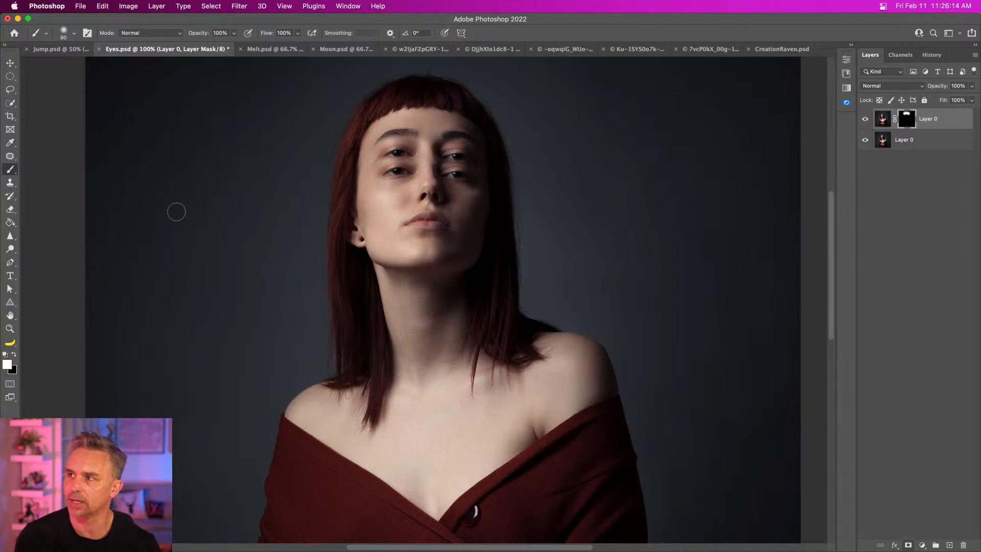
left_click(257, 49)
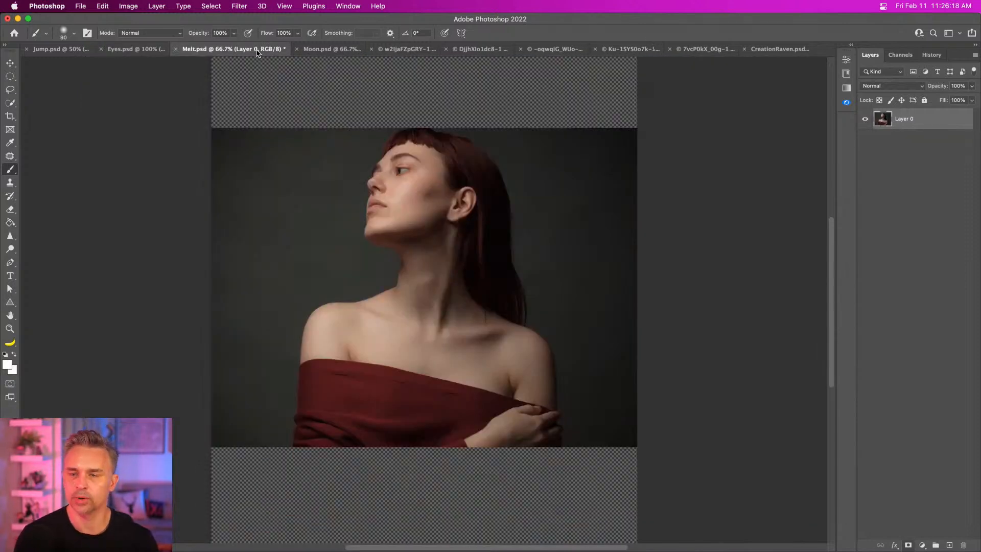